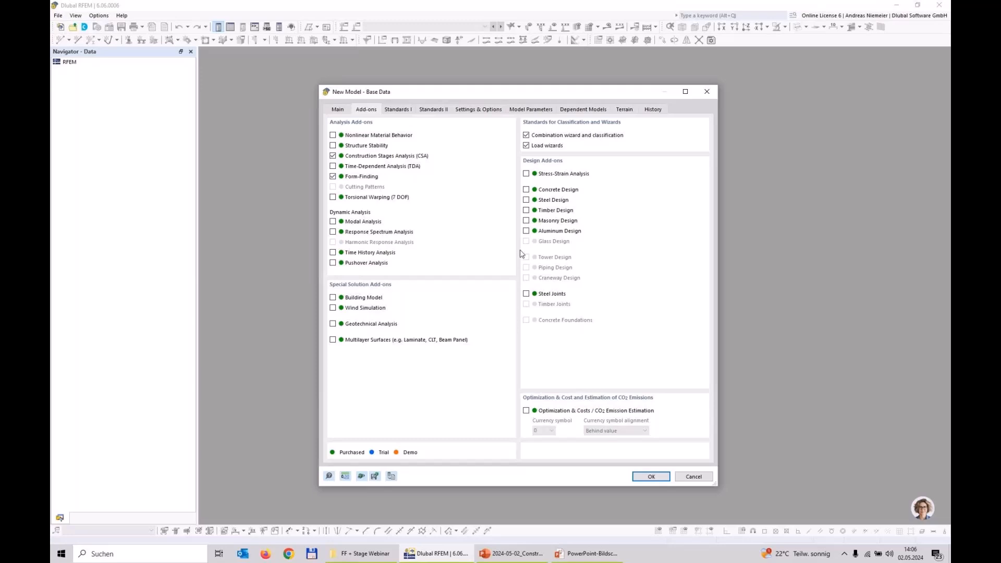
Create the new model with the Construction Stages Analysis and Form-Finding add-ons enabled.
{"action": "left_click", "coordinate": [651, 477]}
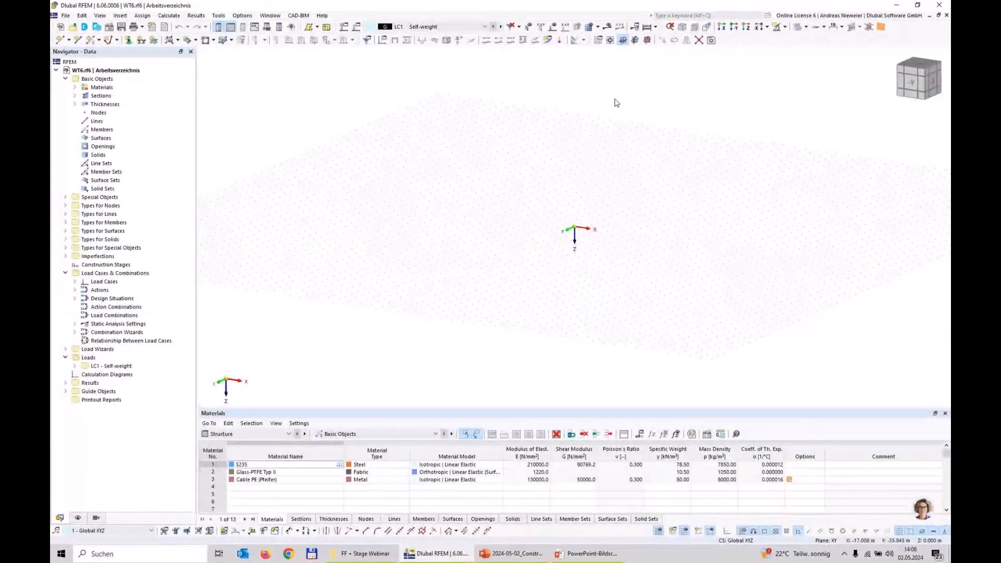
{"action": "scroll", "coordinate": [546, 217], "scroll_direction": "down", "scroll_amount": 1}
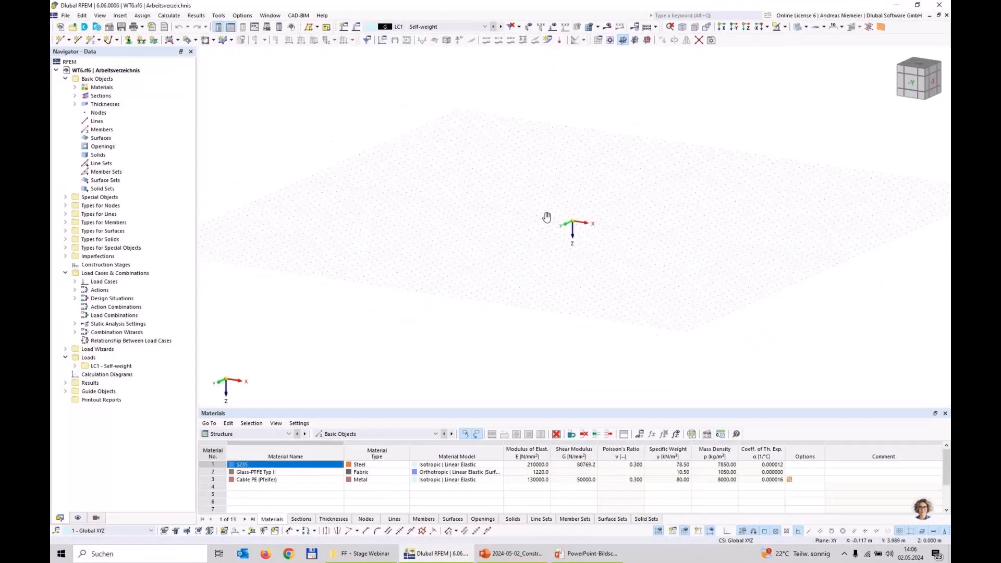
{"action": "middle_click_drag", "start_coordinate": [546, 217], "coordinate": [564, 220]}
{"action": "scroll", "coordinate": [563, 219], "scroll_direction": "up", "scroll_amount": 1}
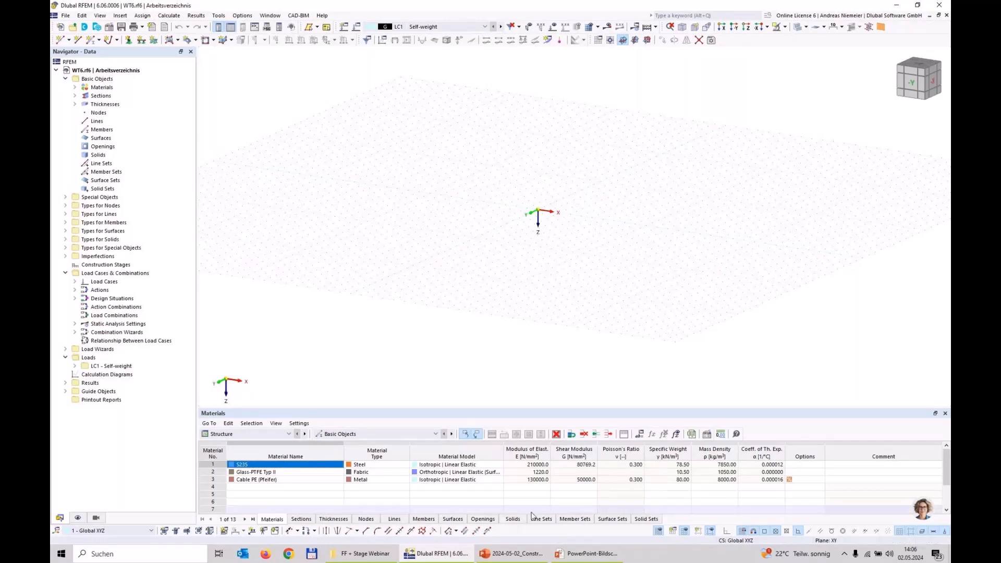
Switch to the PowerPoint presentation, examine the description of the structural task, and return to RFEM.
{"action": "left_click", "coordinate": [579, 554]}
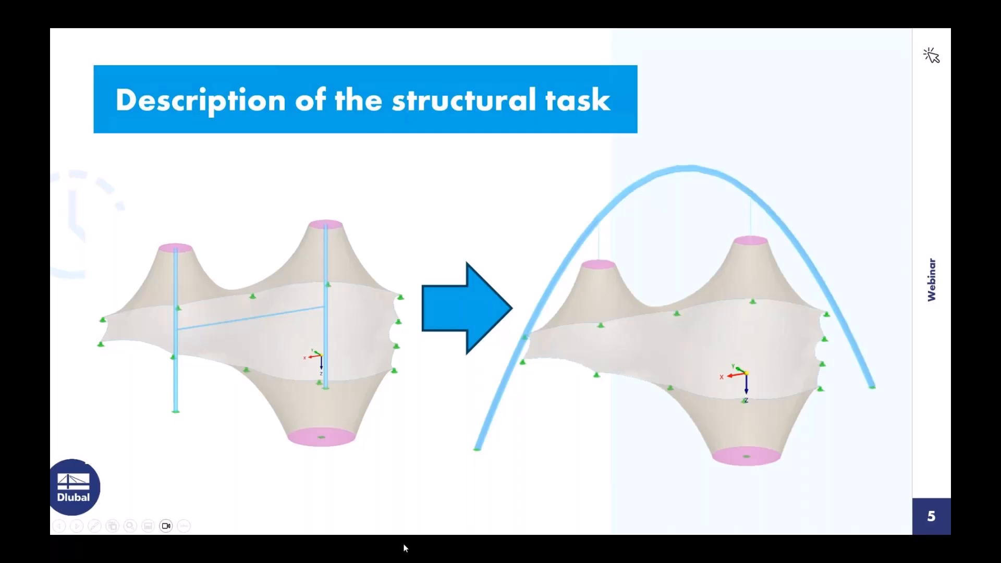
{"action": "key", "text": "super"}
{"action": "left_click", "coordinate": [443, 559]}
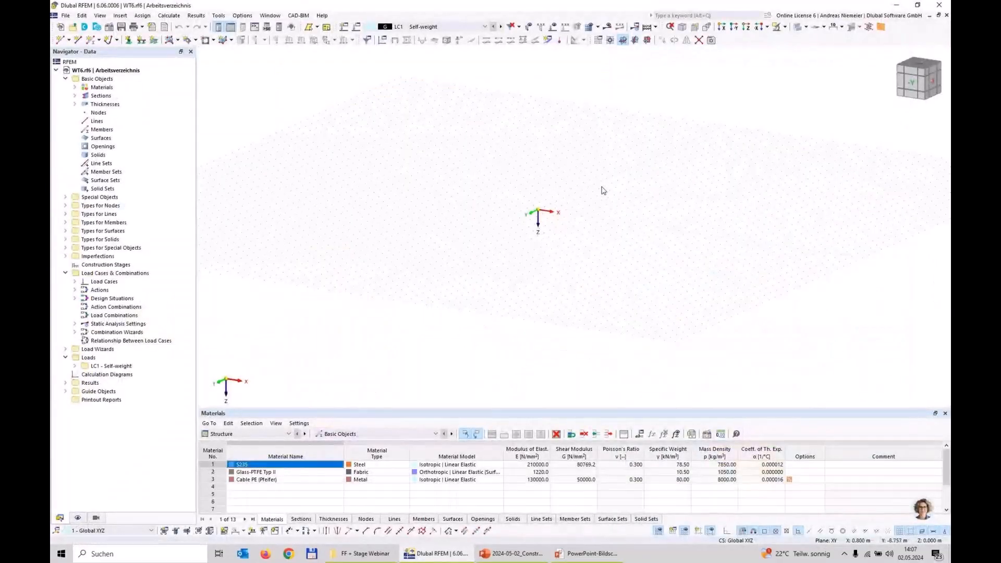
Set the work window to a plan view along Z and close the materials table.
{"action": "left_click", "coordinate": [746, 27]}
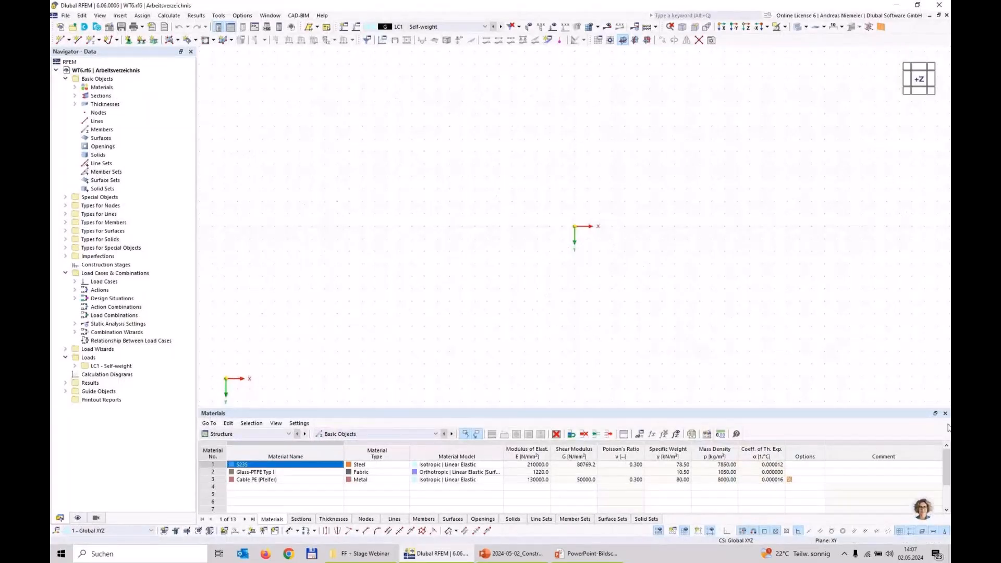
{"action": "left_click", "coordinate": [946, 414]}
{"action": "middle_click_drag", "start_coordinate": [688, 366], "coordinate": [485, 339]}
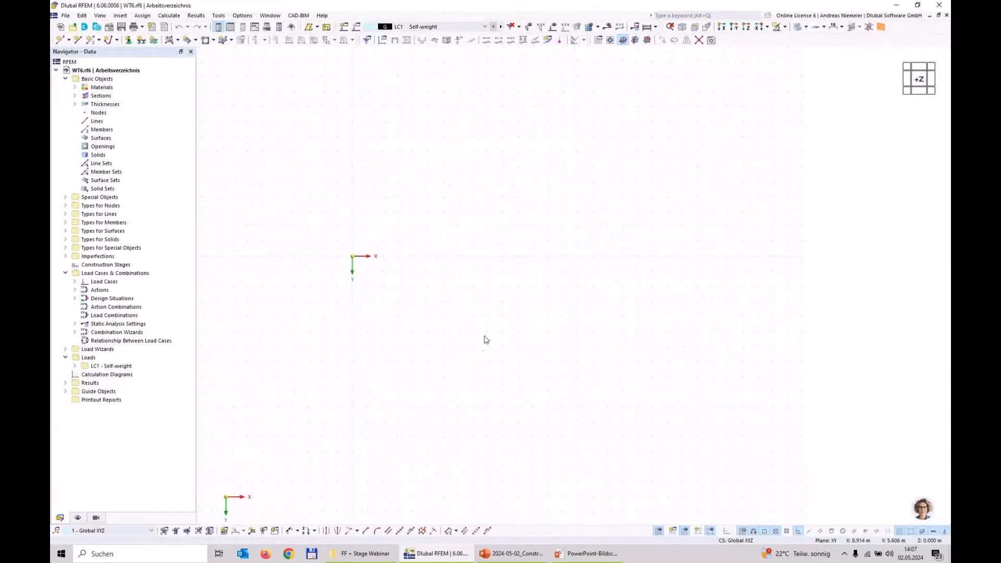
Draw a single 10 m line from the global origin along the positive Y-axis.
{"action": "left_click", "coordinate": [78, 40]}
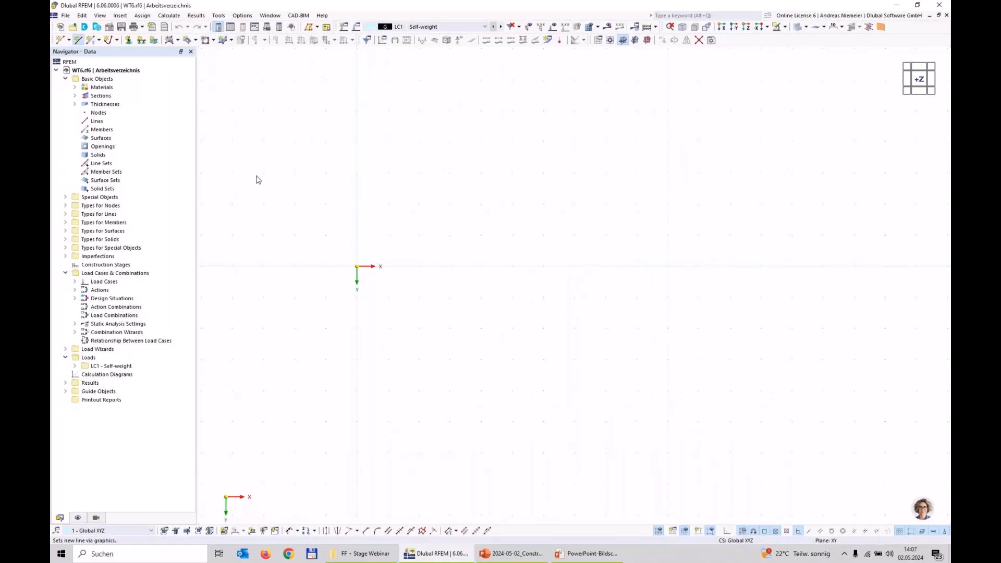
{"action": "left_click", "coordinate": [358, 266]}
{"action": "middle_click_drag", "start_coordinate": [501, 179], "coordinate": [536, 152]}
{"action": "scroll", "coordinate": [453, 365], "scroll_direction": "down", "scroll_amount": 2}
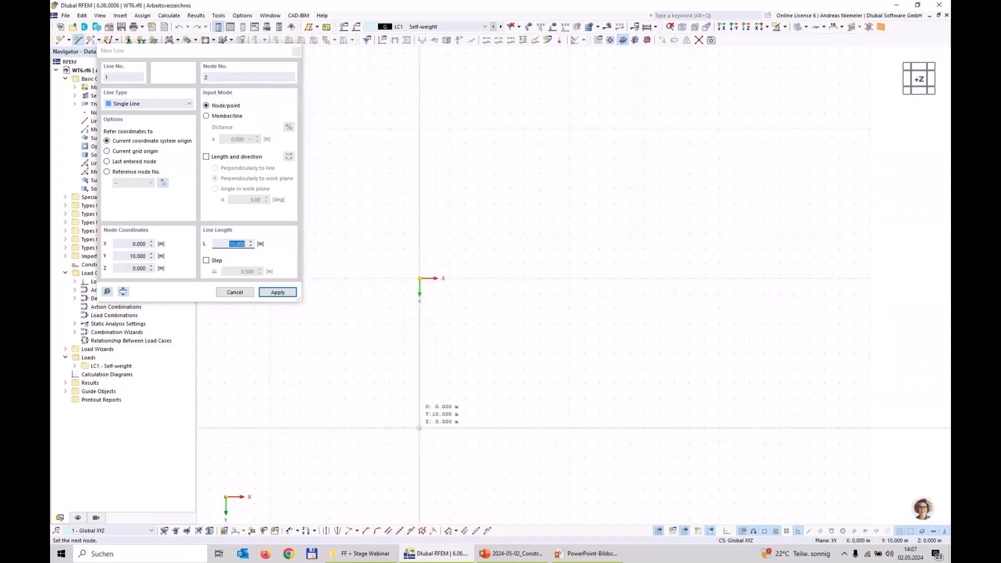
{"action": "left_click", "coordinate": [419, 428]}
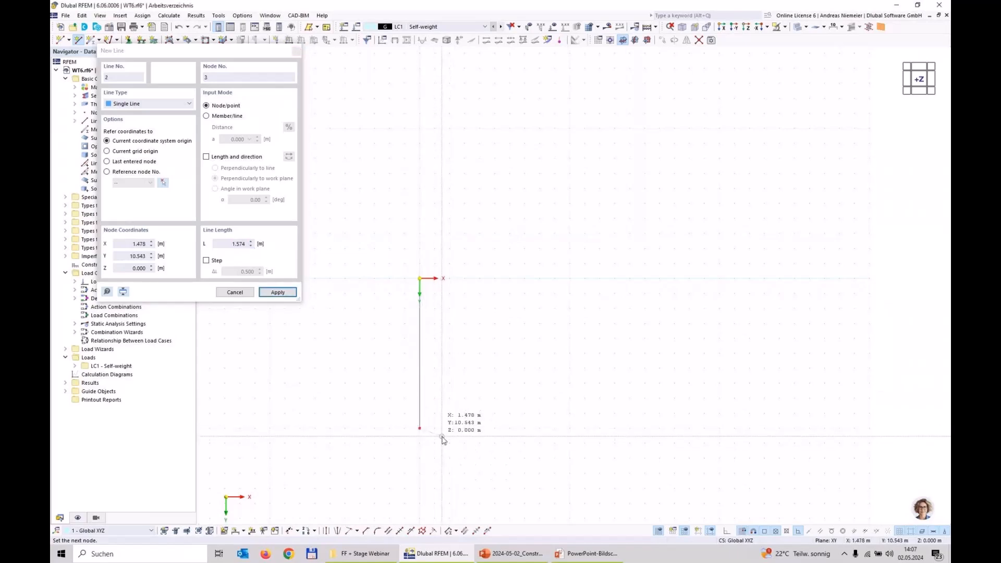
{"action": "key", "text": "Escape"}
Rotate the line by 30° about the Z-axis through the origin without creating a copy.
{"action": "left_click", "coordinate": [421, 416]}
{"action": "left_click", "coordinate": [674, 40]}
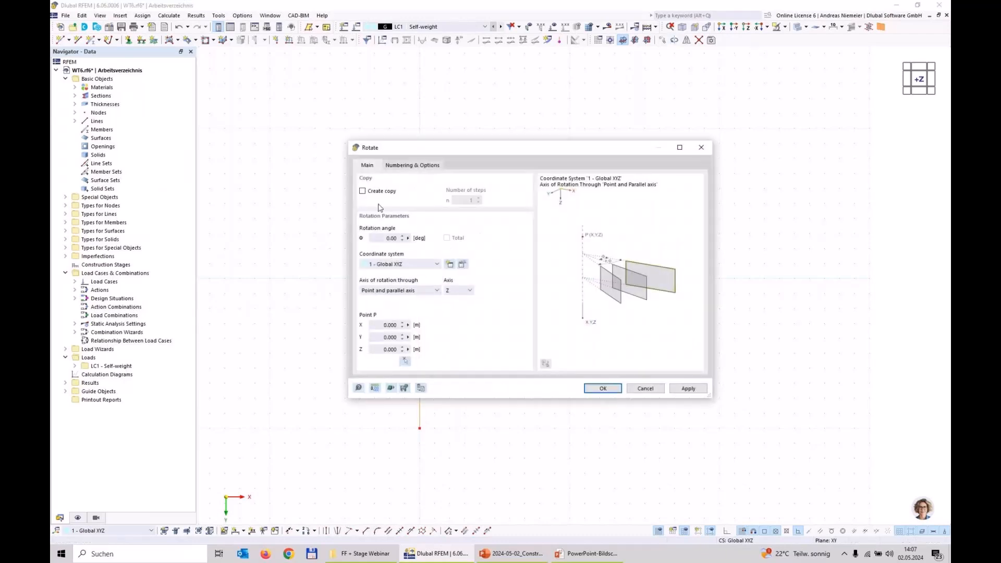
{"action": "left_click", "coordinate": [380, 239]}
{"action": "type", "text": "30"}
{"action": "left_click", "coordinate": [603, 389]}
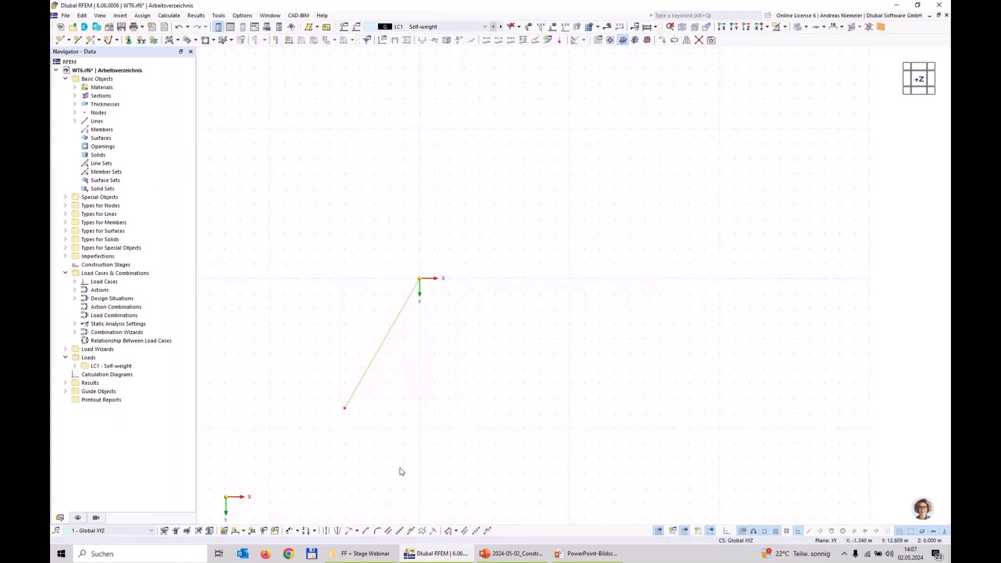
Copy the line by rotating it about Z through the origin, linking the nodes with a straight line to form an equilateral triangle.
{"action": "left_click_drag", "start_coordinate": [397, 465], "coordinate": [310, 374]}
{"action": "left_click", "coordinate": [674, 39]}
{"action": "left_click", "coordinate": [377, 240]}
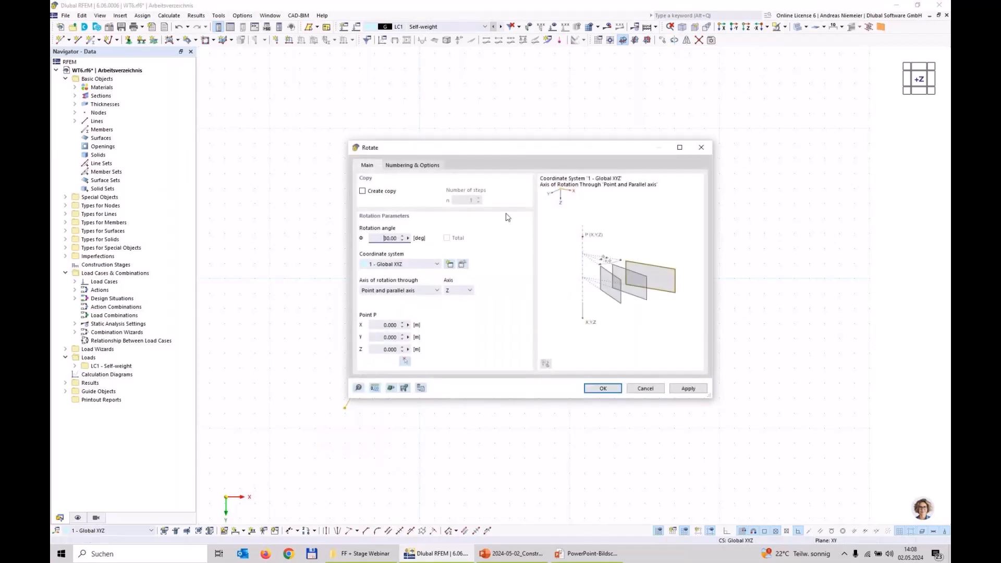
{"action": "double_click", "coordinate": [398, 238]}
{"action": "key", "text": "BackSpace"}
{"action": "left_click", "coordinate": [363, 193]}
{"action": "left_click", "coordinate": [426, 167]}
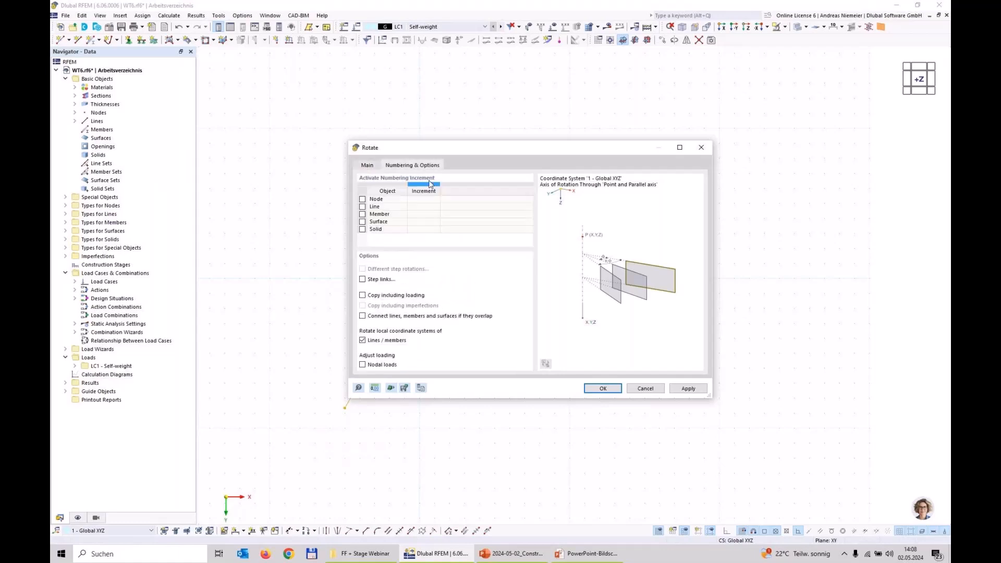
{"action": "left_click", "coordinate": [379, 282]}
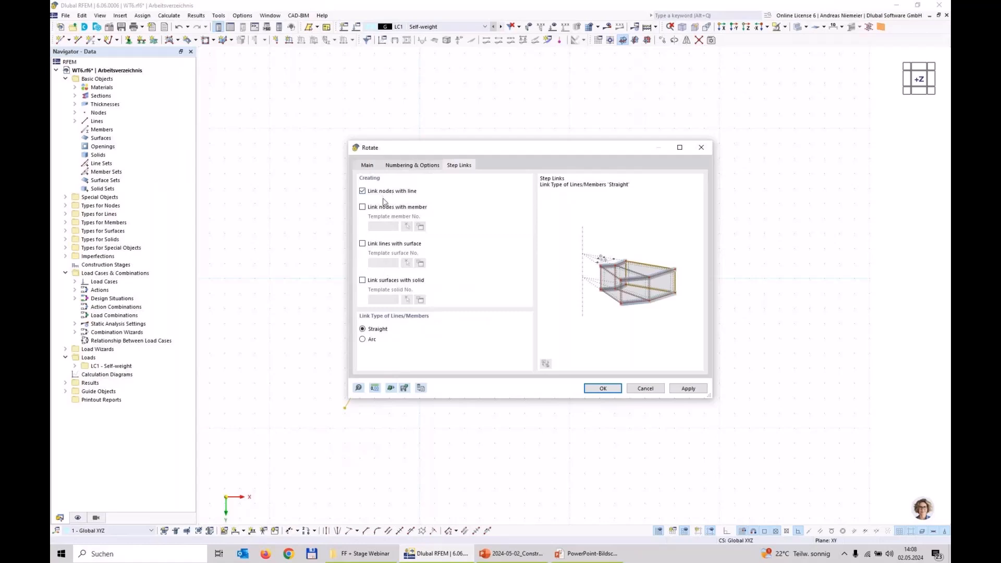
{"action": "left_click", "coordinate": [605, 389]}
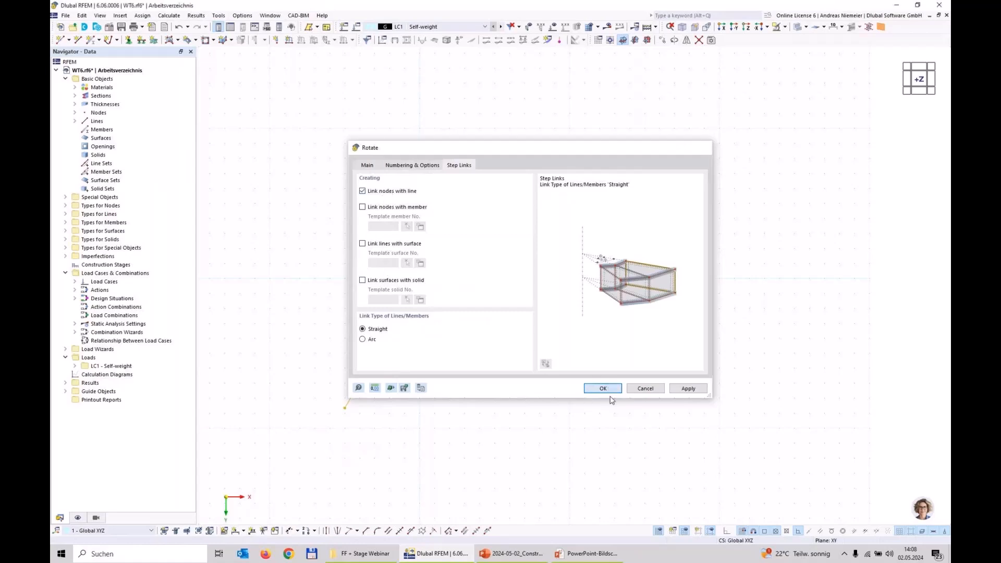
Draw three circles with a 5 m radius, one centred on each corner of the triangle.
{"action": "scroll", "coordinate": [427, 454], "scroll_direction": "up", "scroll_amount": 4}
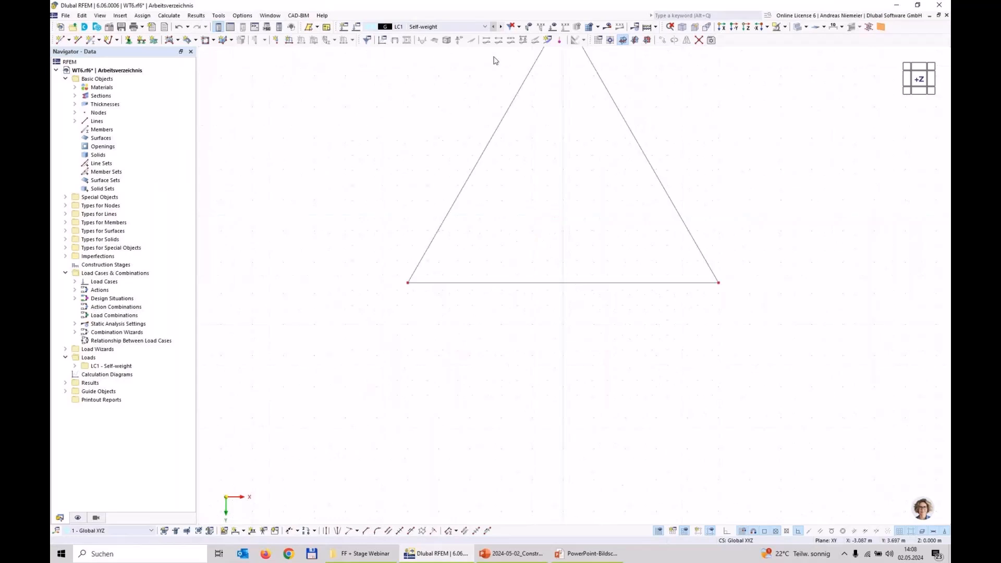
{"action": "middle_click_drag", "start_coordinate": [593, 157], "coordinate": [534, 266]}
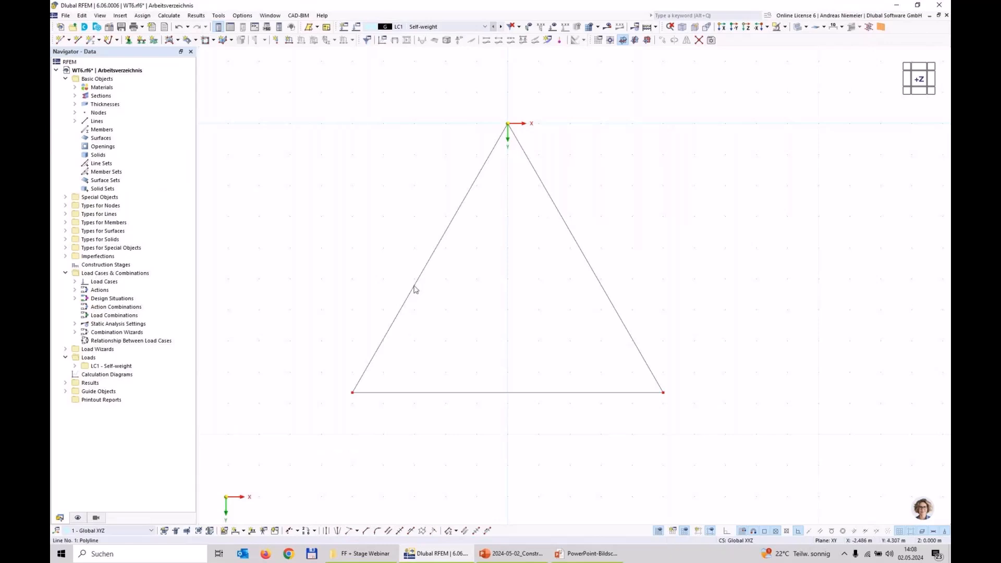
{"action": "scroll", "coordinate": [451, 326], "scroll_direction": "down", "scroll_amount": 3}
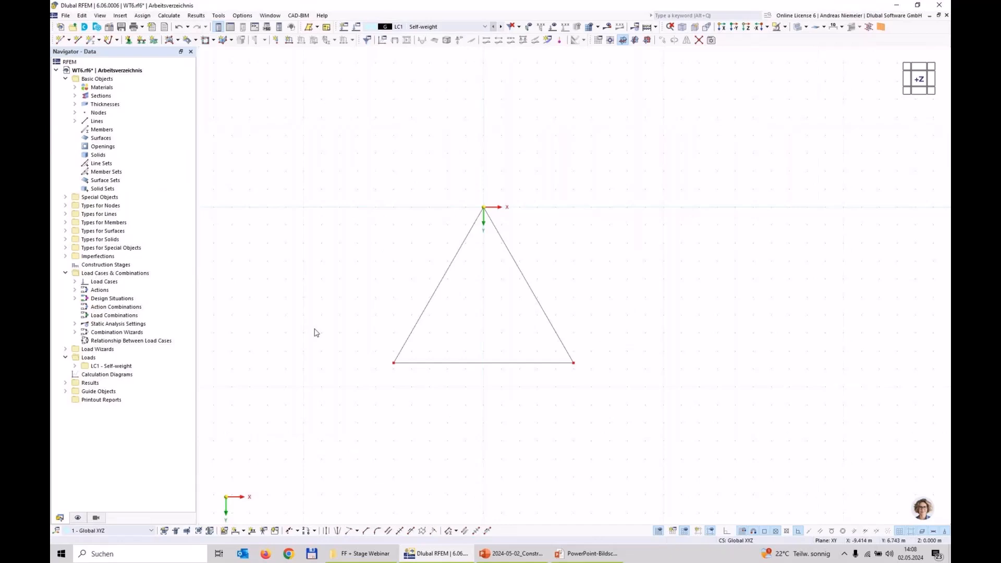
{"action": "left_click", "coordinate": [117, 40]}
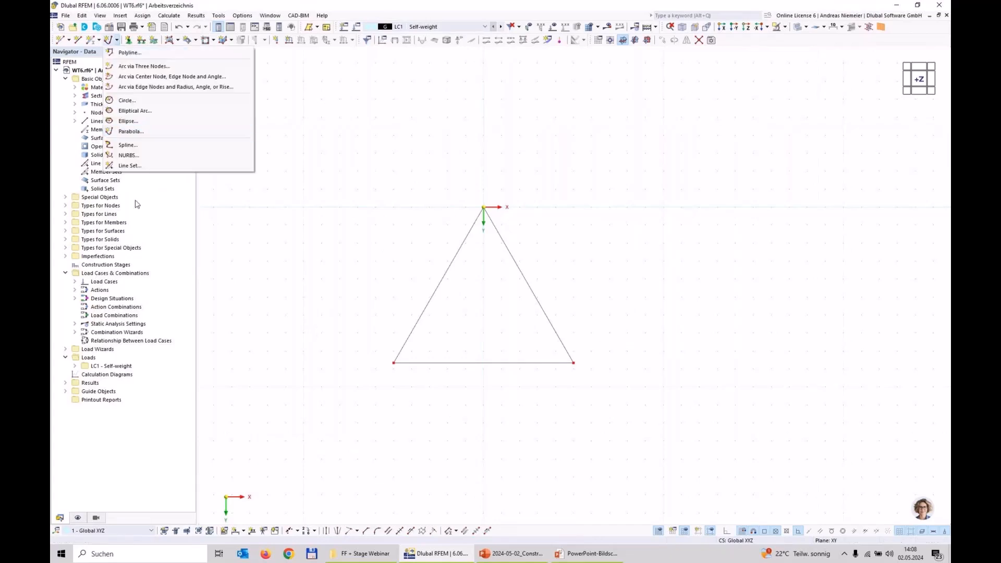
{"action": "left_click", "coordinate": [166, 100]}
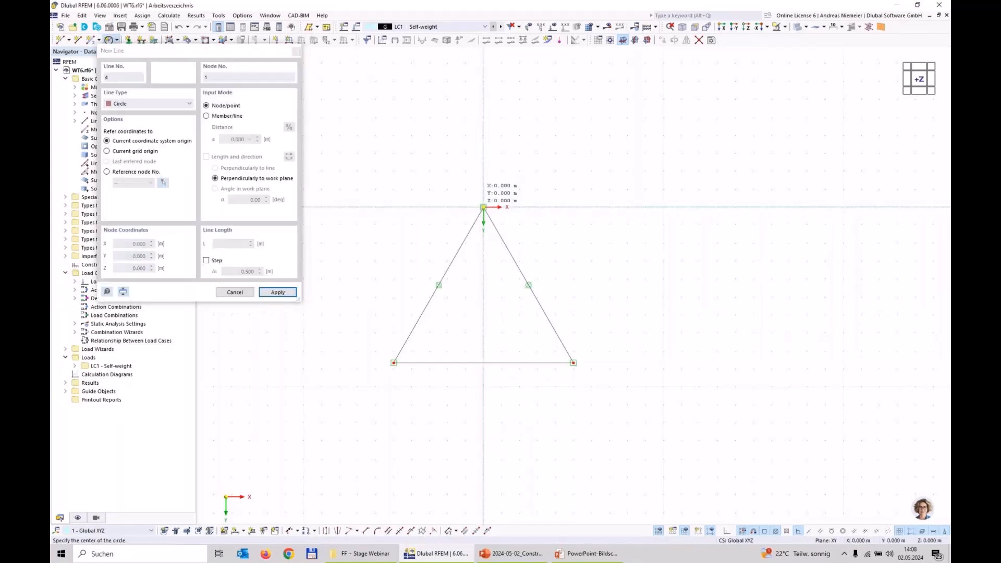
{"action": "left_click", "coordinate": [484, 207]}
{"action": "left_click", "coordinate": [573, 197]}
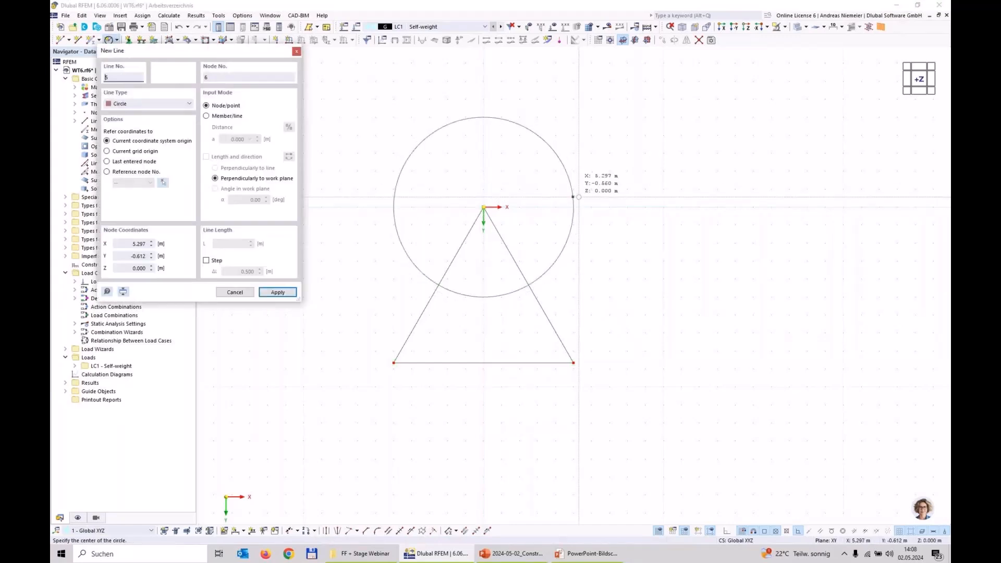
{"action": "left_click", "coordinate": [394, 363]}
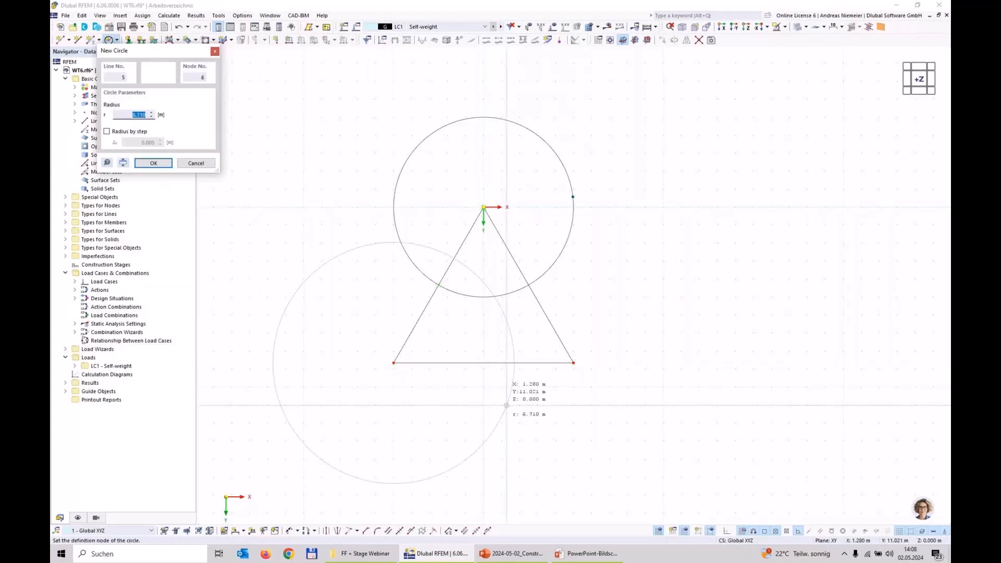
{"action": "left_click", "coordinate": [477, 395]}
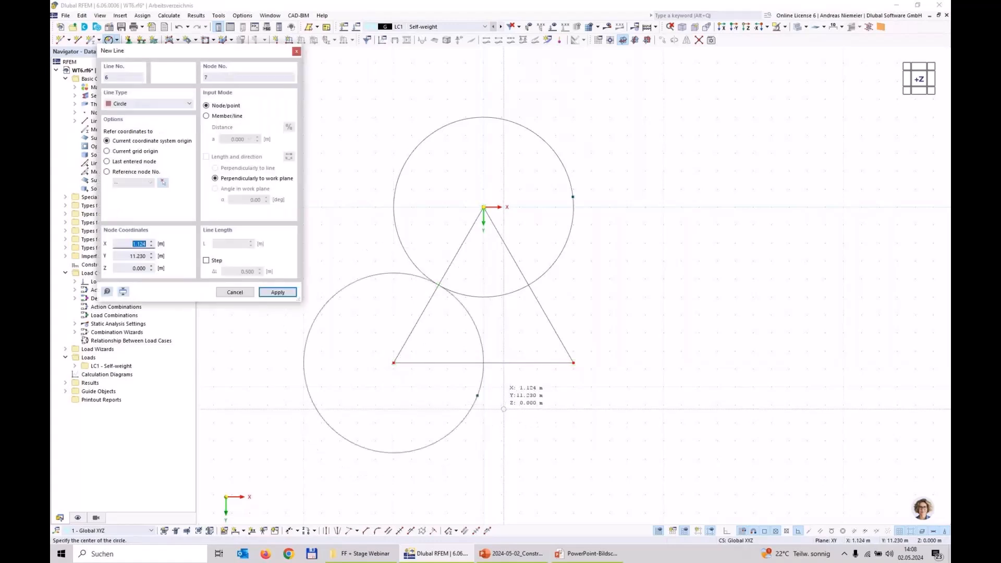
{"action": "left_click", "coordinate": [583, 362]}
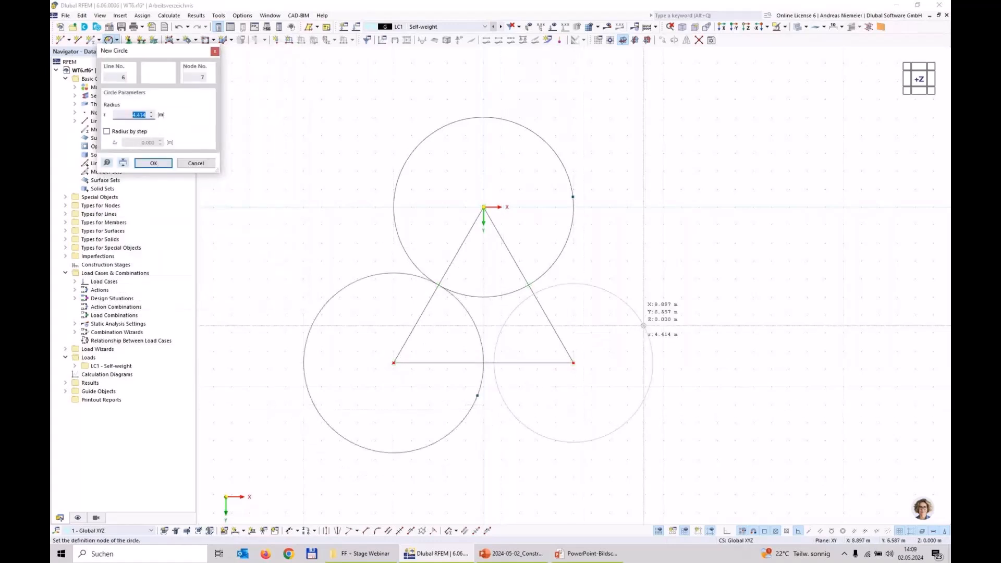
{"action": "left_click", "coordinate": [653, 320]}
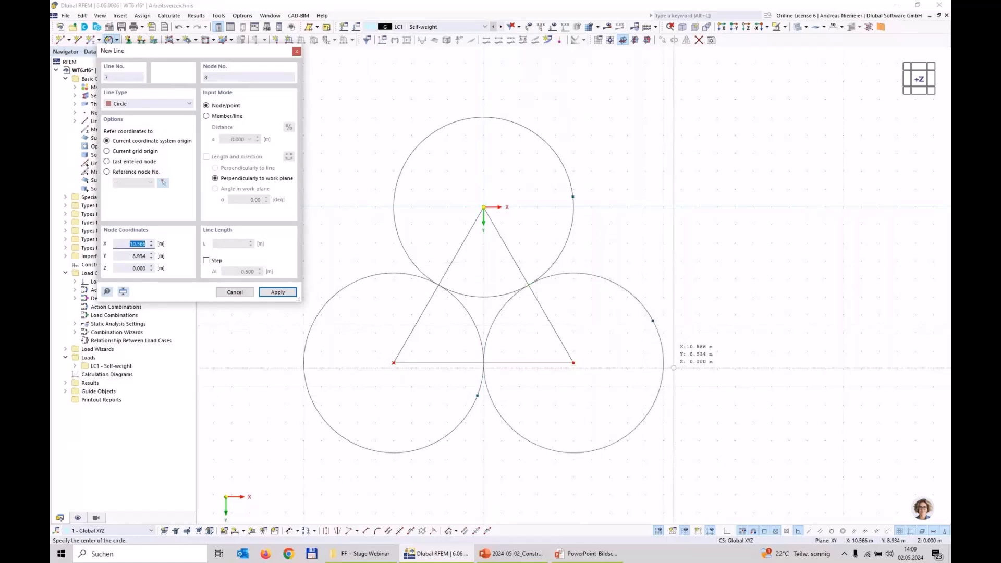
{"action": "key", "text": "Escape"}
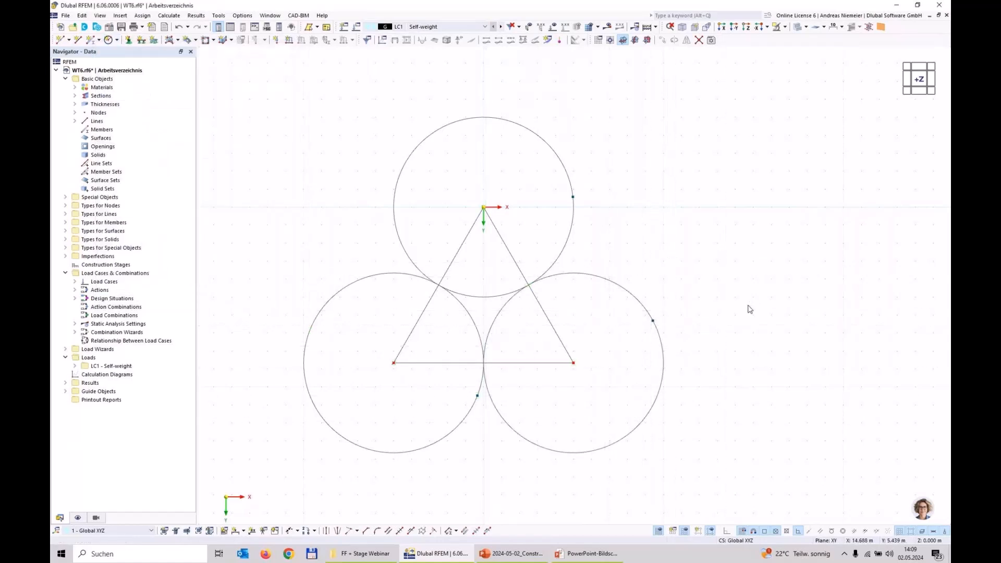
Draw a 1 m radius circle centred on each end node of the triangle's base line.
{"action": "left_click", "coordinate": [110, 41]}
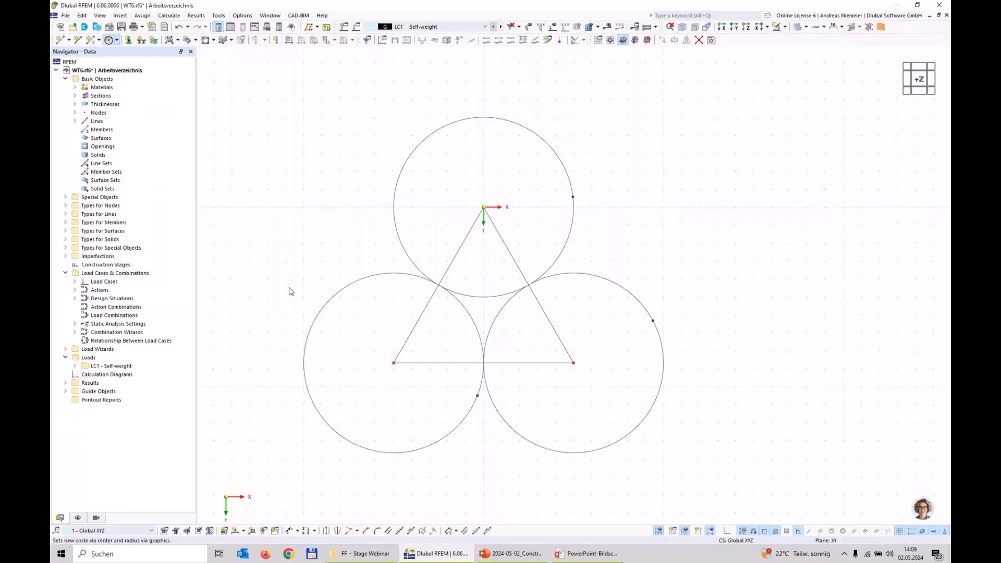
{"action": "left_click", "coordinate": [394, 363]}
{"action": "left_click", "coordinate": [403, 378]}
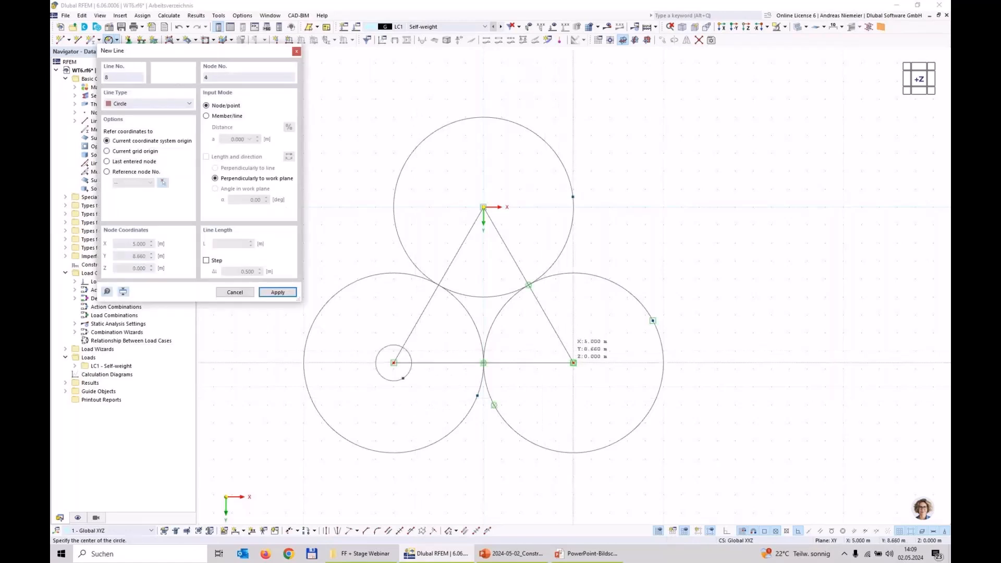
{"action": "left_click", "coordinate": [574, 363]}
{"action": "key", "text": "Return"}
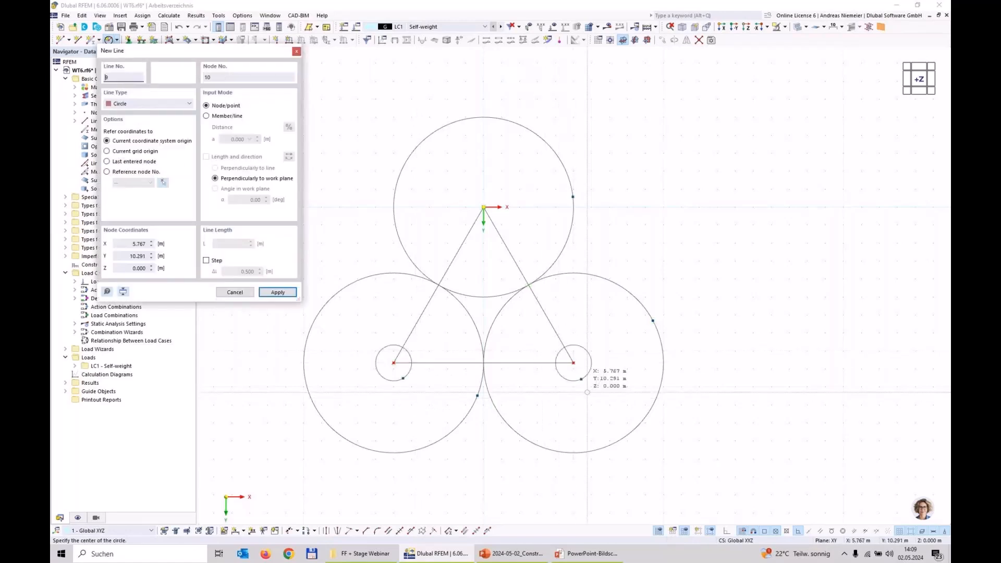
Draw a circle with a 2 m radius centred on the triangle's corner at the origin.
{"action": "left_click", "coordinate": [484, 207]}
{"action": "type", "text": "2"}
{"action": "key", "text": "Return"}
{"action": "key", "text": "Escape"}
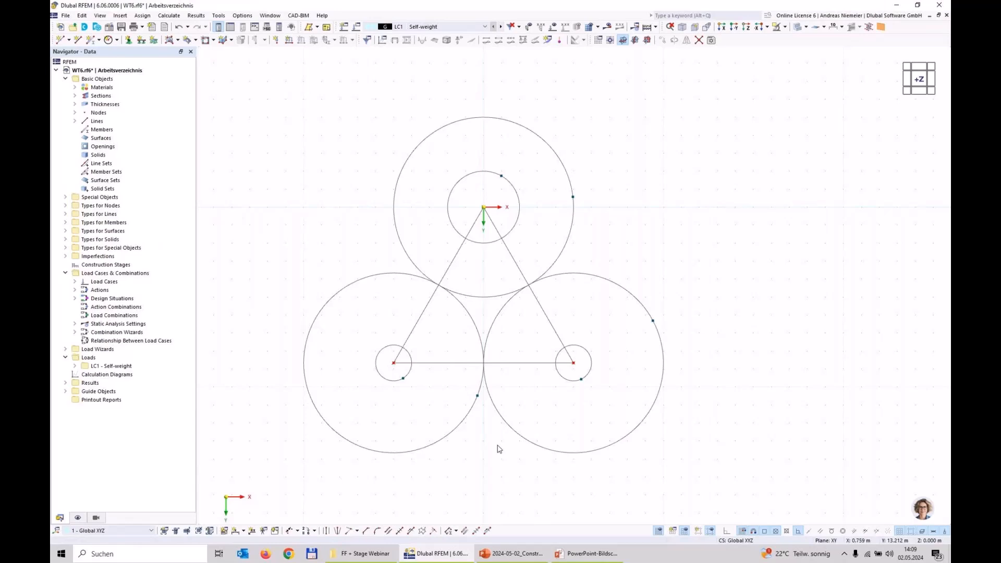
Set a common rotation about the normal for all six circles so their definition nodes lie in the X-direction from each centre.
{"action": "left_click_drag", "start_coordinate": [735, 479], "coordinate": [246, 374]}
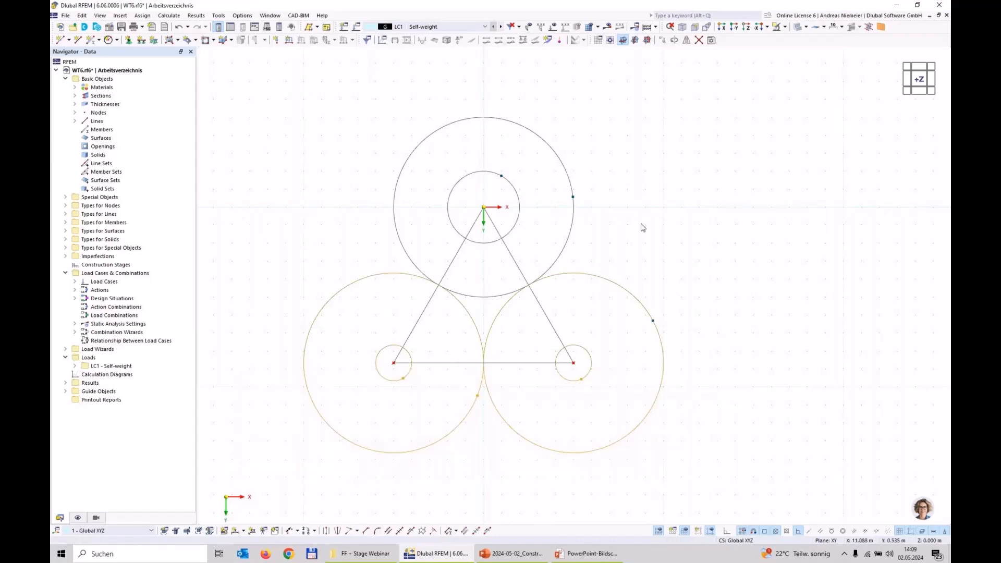
{"action": "left_click_drag", "start_coordinate": [629, 218], "coordinate": [509, 175]}
{"action": "right_click", "coordinate": [520, 212]}
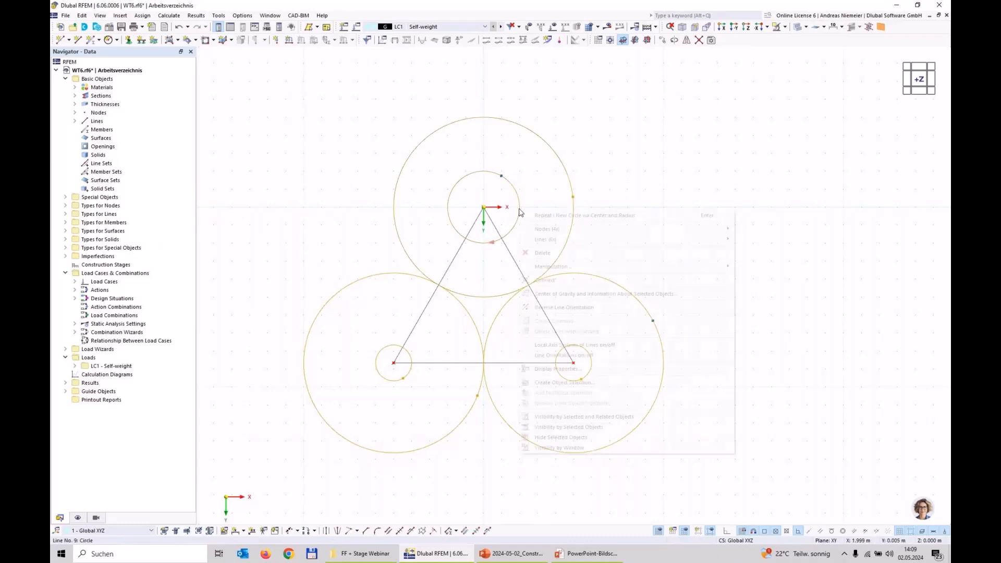
{"action": "mouse_move", "coordinate": [547, 241]}
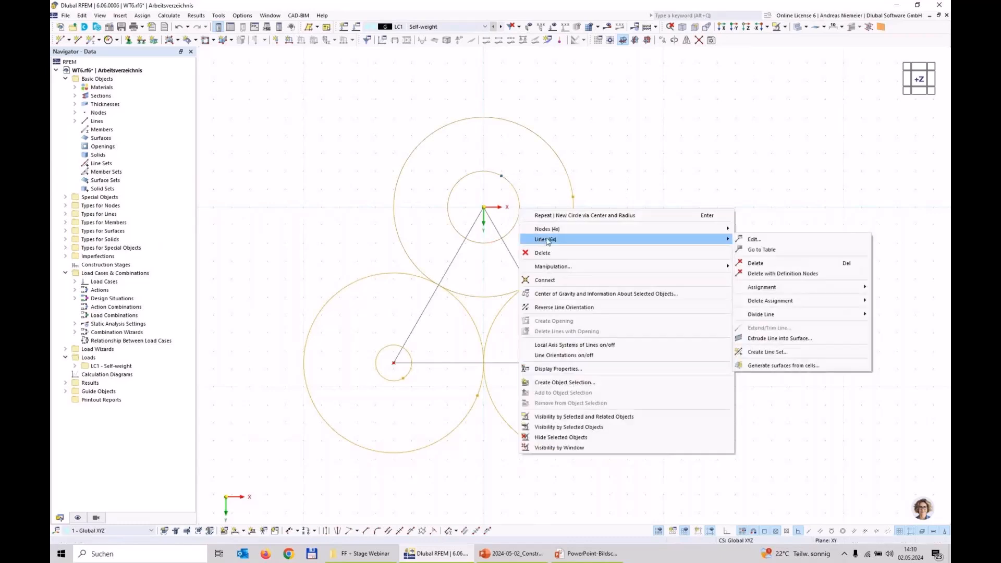
{"action": "left_click", "coordinate": [770, 243]}
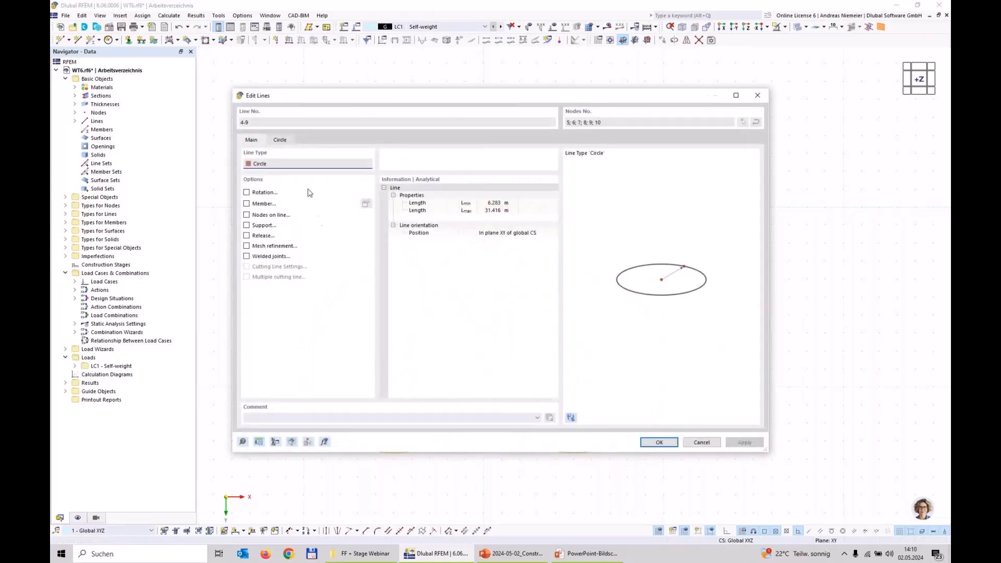
{"action": "left_click", "coordinate": [283, 141]}
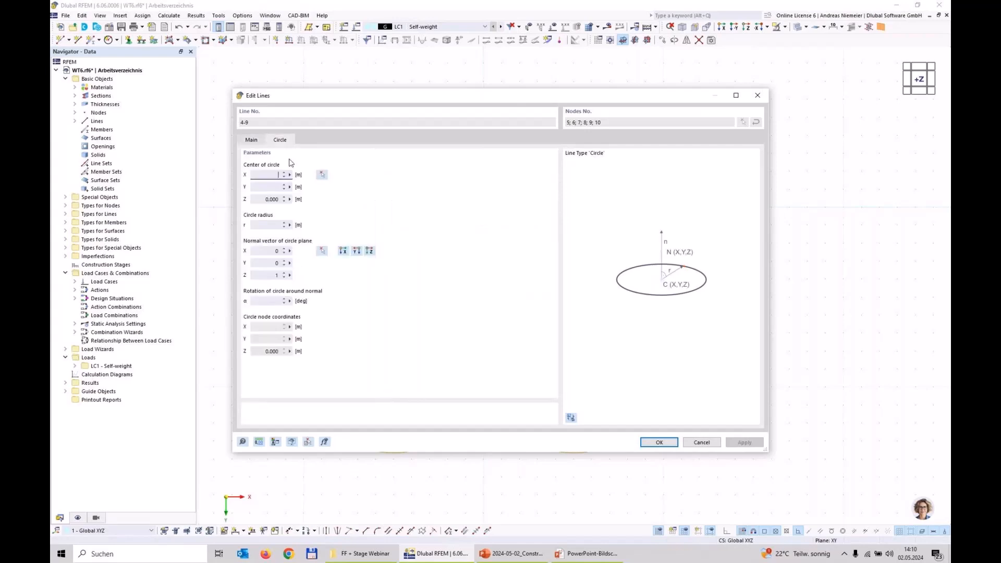
{"action": "left_click", "coordinate": [269, 302]}
{"action": "left_click", "coordinate": [660, 442]}
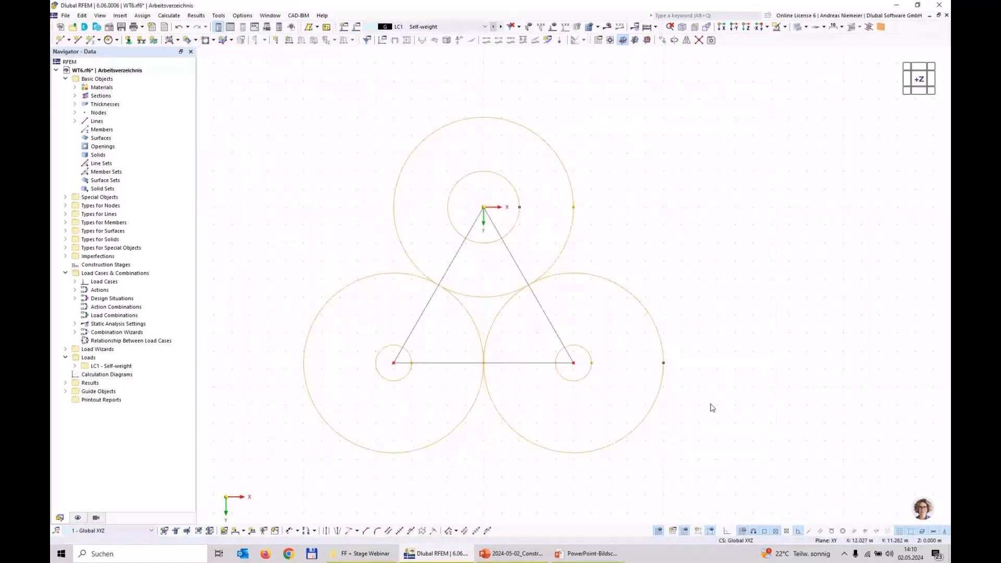
{"action": "left_click", "coordinate": [713, 408]}
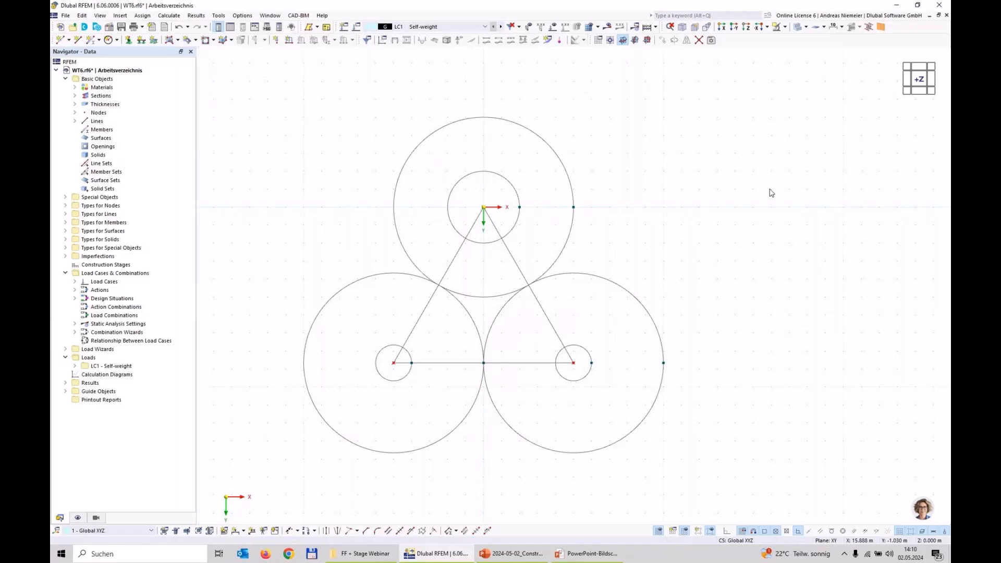
Select all six circles in the plan view along Z.
{"action": "key", "text": "ctrl+alt+i"}
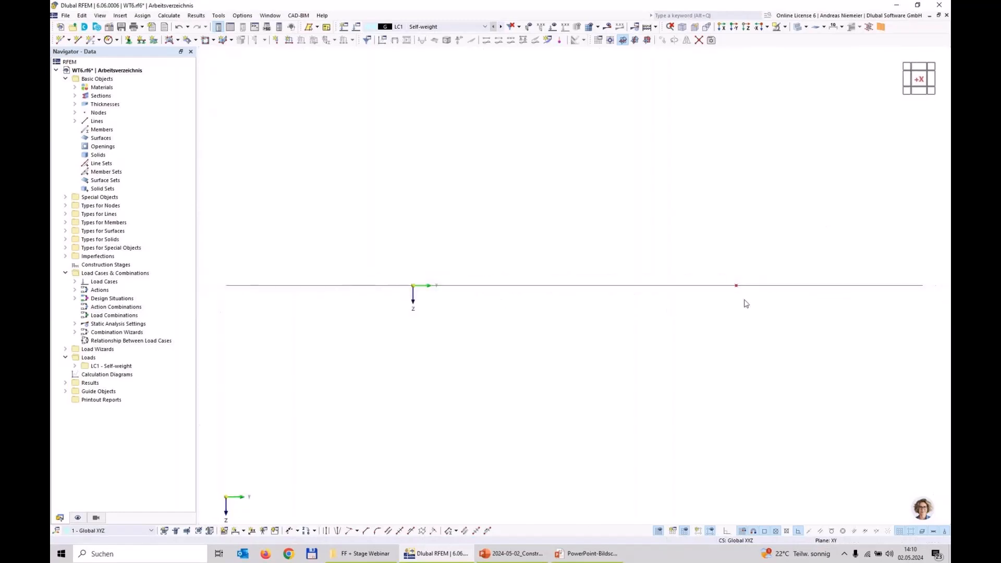
{"action": "key", "text": "ctrl+3"}
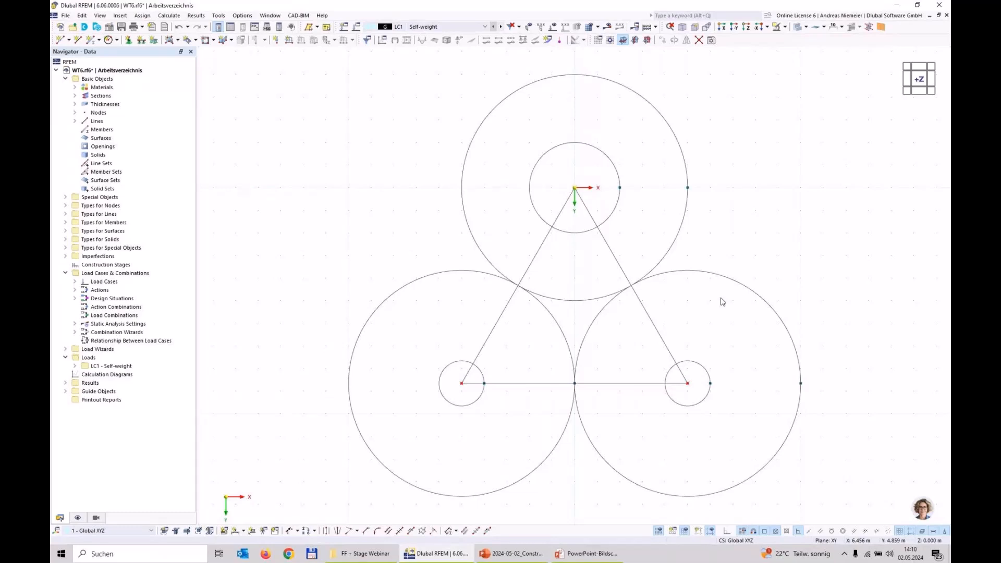
{"action": "left_click_drag", "start_coordinate": [908, 481], "coordinate": [443, 403]}
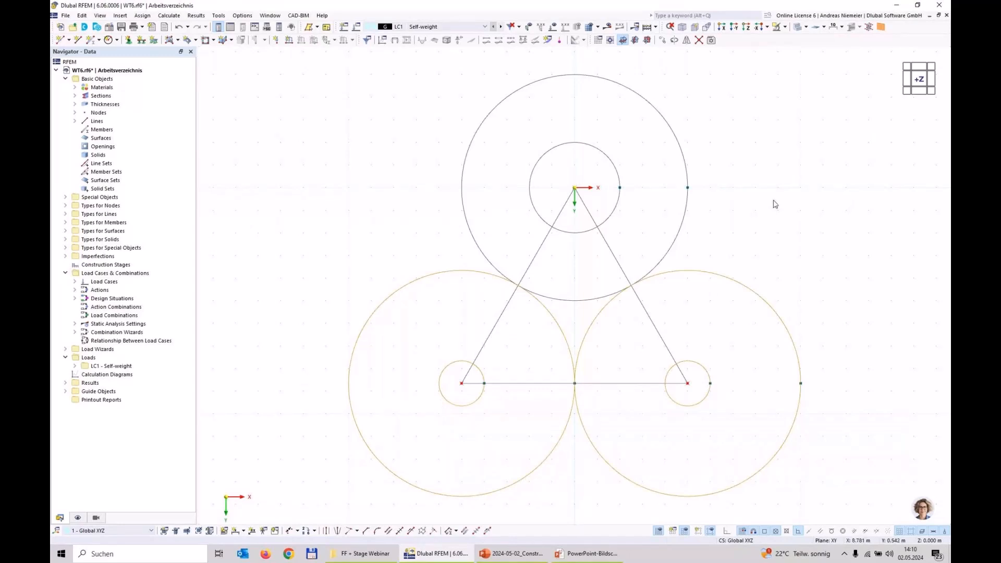
{"action": "left_click", "coordinate": [616, 167]}
{"action": "right_click", "coordinate": [613, 168]}
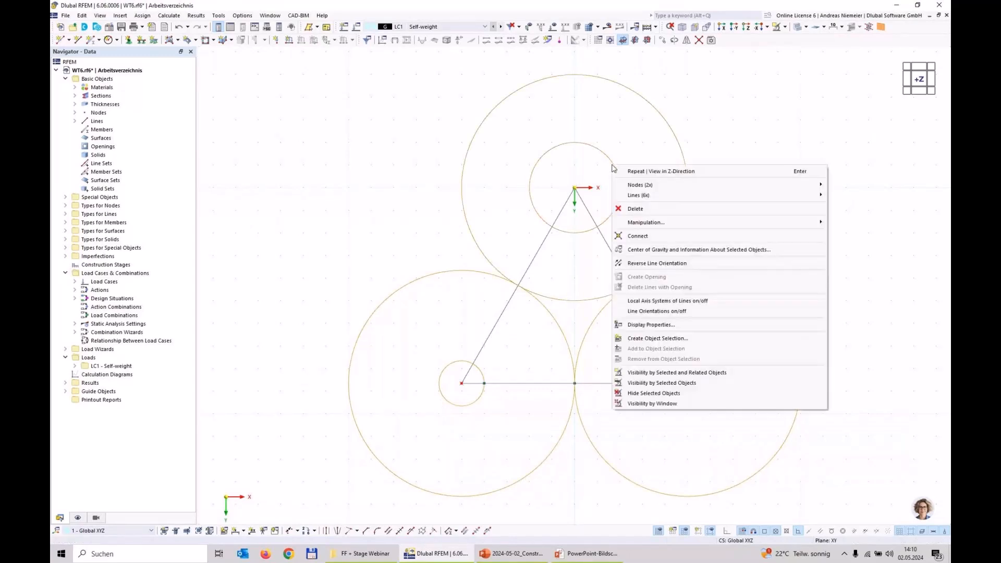
{"action": "mouse_move", "coordinate": [635, 196]}
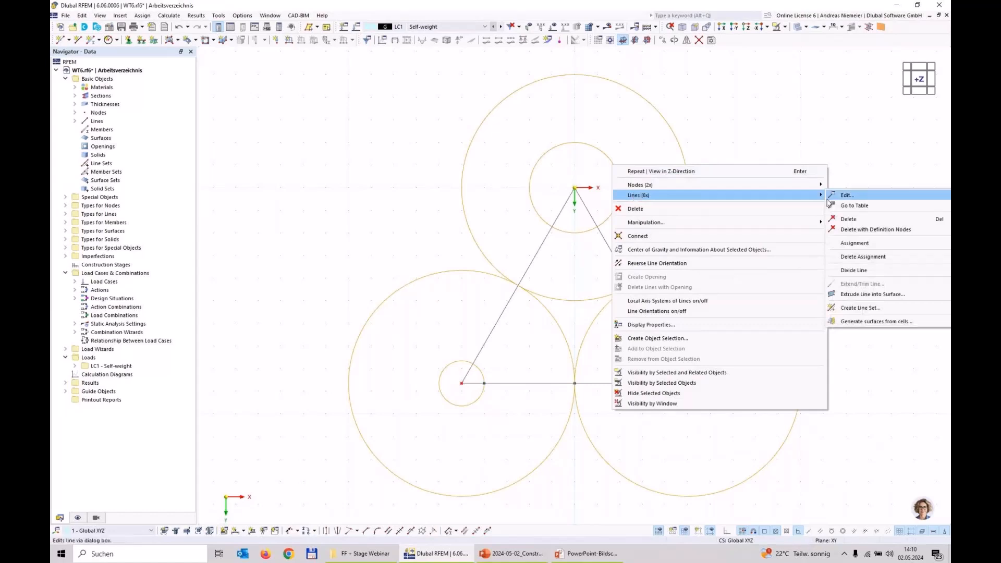
{"action": "left_click", "coordinate": [848, 197]}
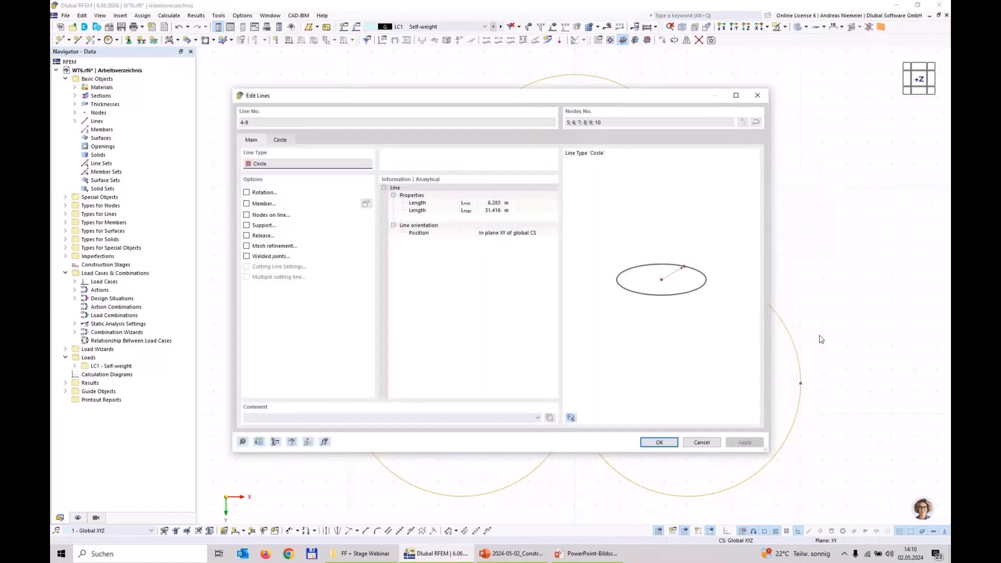
{"action": "key", "text": "Escape"}
Divide all six selected circles using 5 intermediate nodes each.
{"action": "right_click", "coordinate": [680, 236]}
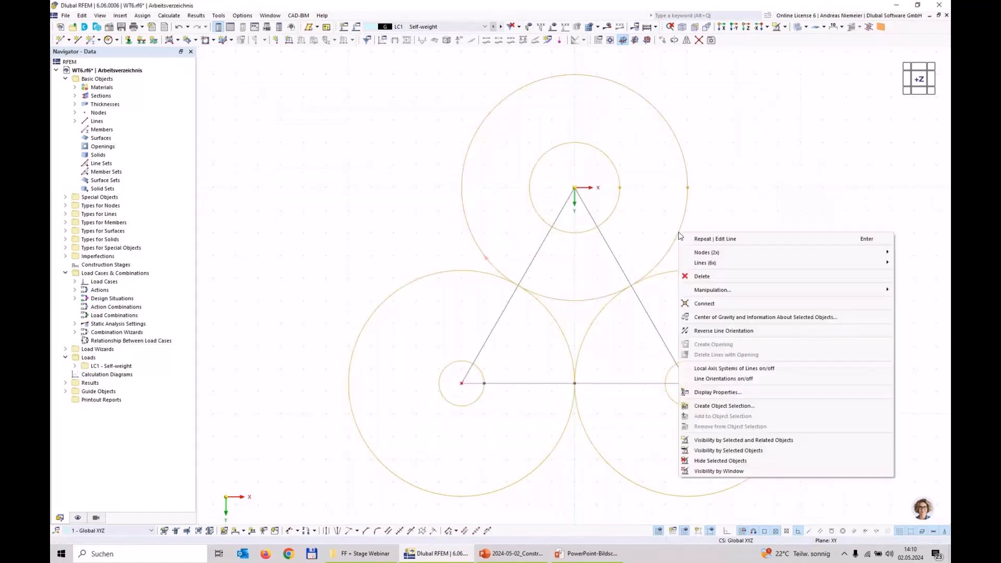
{"action": "mouse_move", "coordinate": [695, 264]}
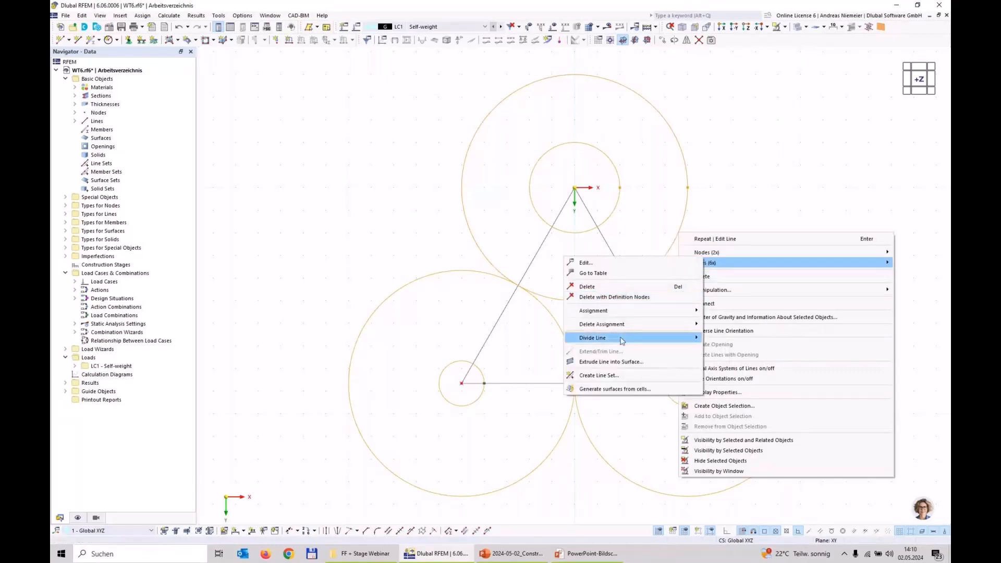
{"action": "mouse_move", "coordinate": [616, 339]}
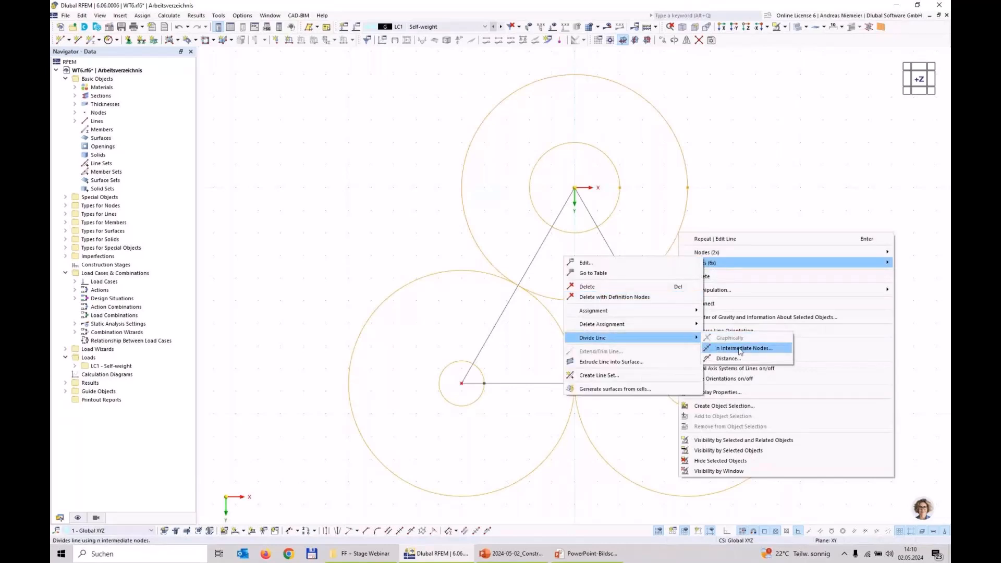
{"action": "left_click", "coordinate": [741, 348]}
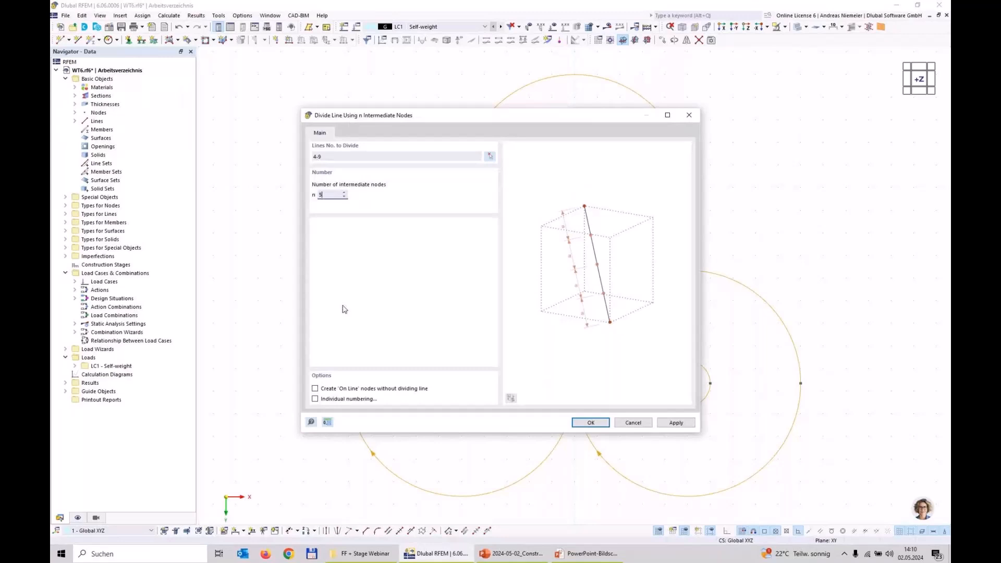
{"action": "left_click", "coordinate": [591, 422]}
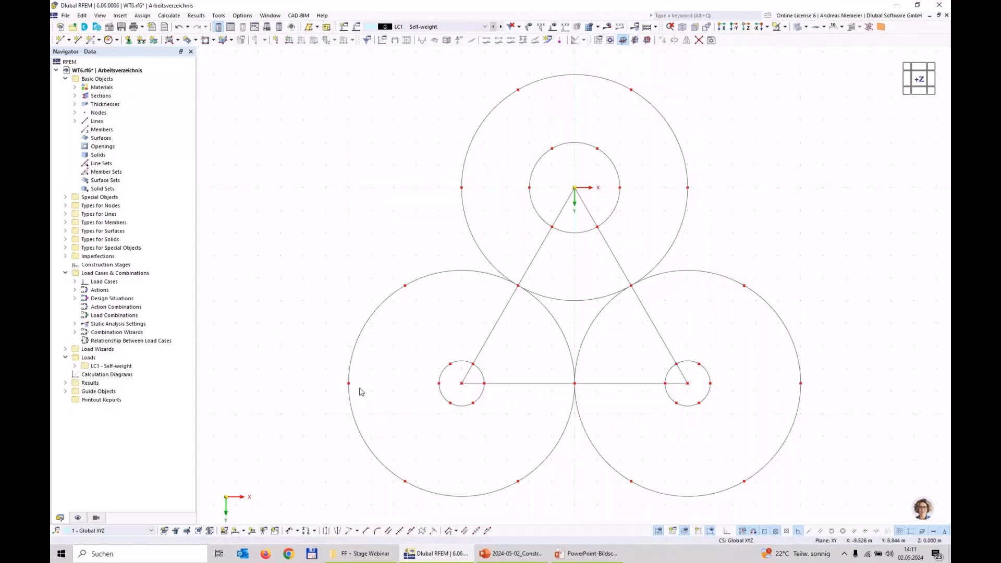
Draw two radial single lines joining the lower outer-circle nodes to the inner-circle nodes of the lower-left circle pair.
{"action": "left_click", "coordinate": [78, 39]}
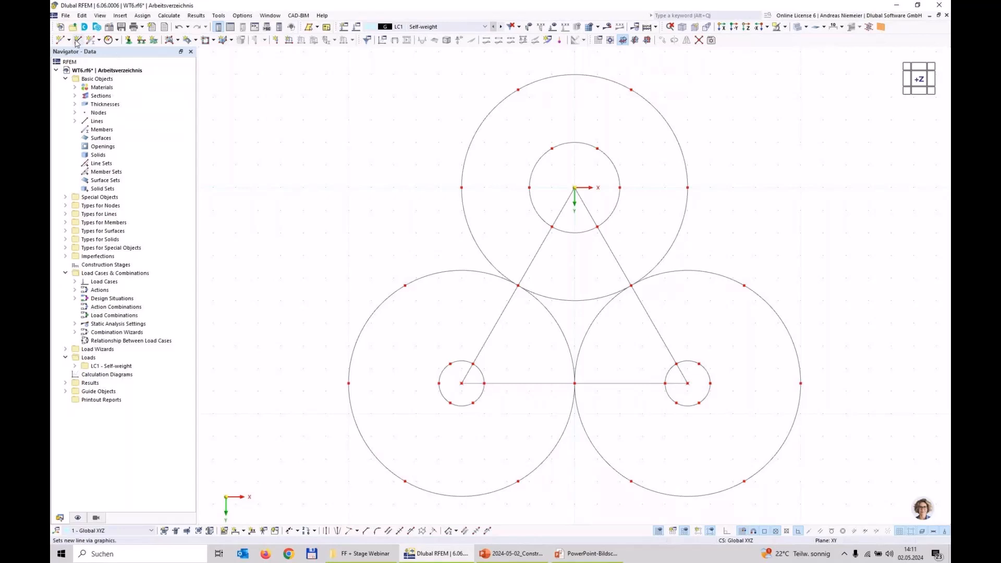
{"action": "left_click", "coordinate": [405, 480]}
{"action": "left_click", "coordinate": [449, 402]}
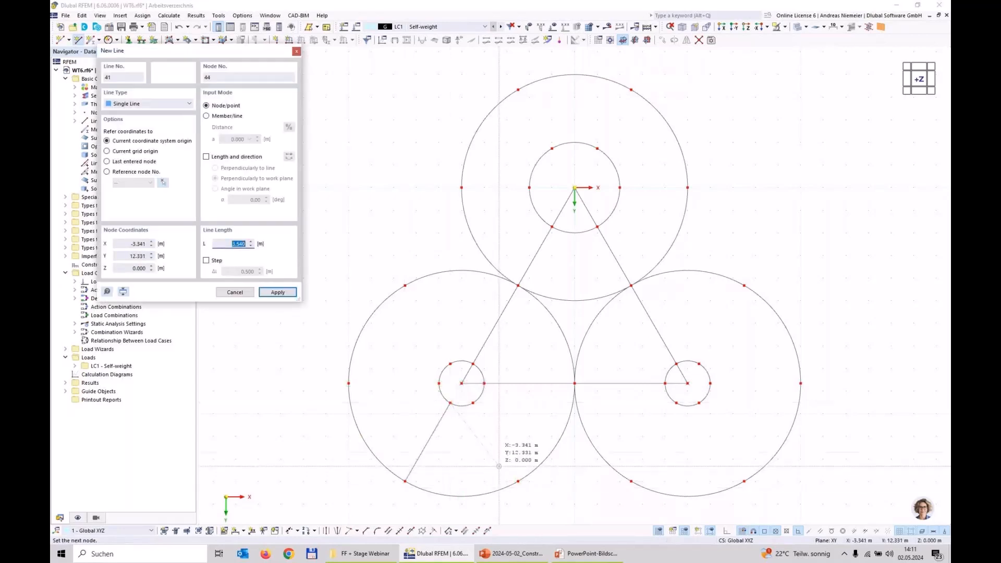
{"action": "right_click", "coordinate": [499, 452]}
{"action": "left_click", "coordinate": [514, 479]}
{"action": "left_click", "coordinate": [473, 403]}
{"action": "right_click", "coordinate": [470, 441]}
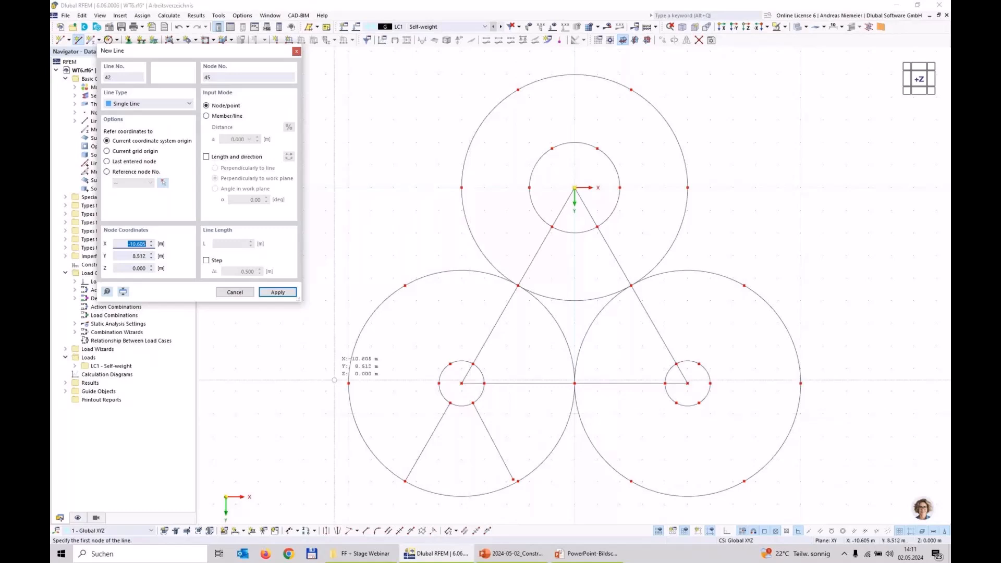
Add the leftmost and upper-left radial lines between the outer and inner circles of the lower-left pair.
{"action": "left_click", "coordinate": [349, 383]}
{"action": "left_click", "coordinate": [439, 384]}
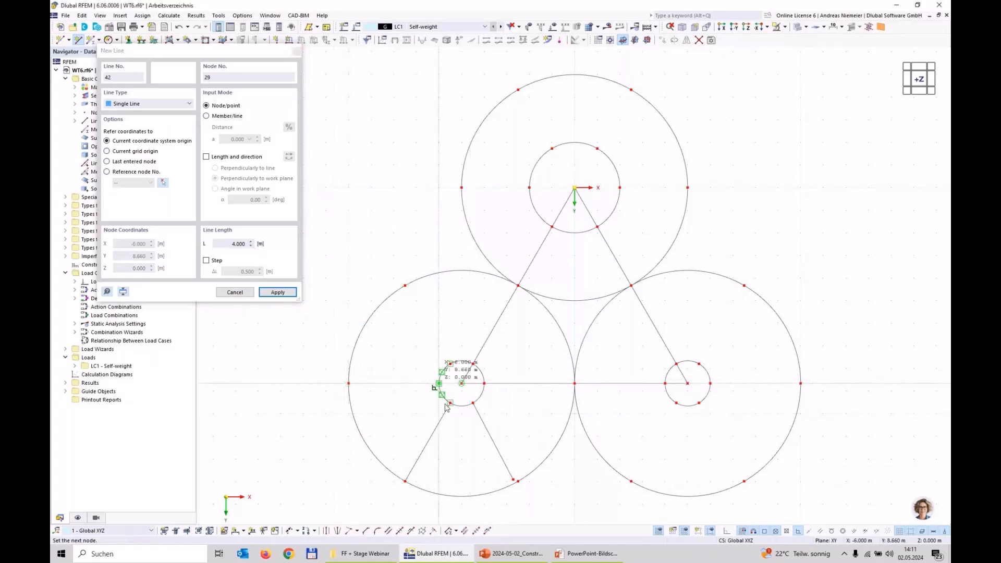
{"action": "right_click", "coordinate": [424, 313]}
{"action": "left_click", "coordinate": [405, 285]}
{"action": "left_click", "coordinate": [450, 364]}
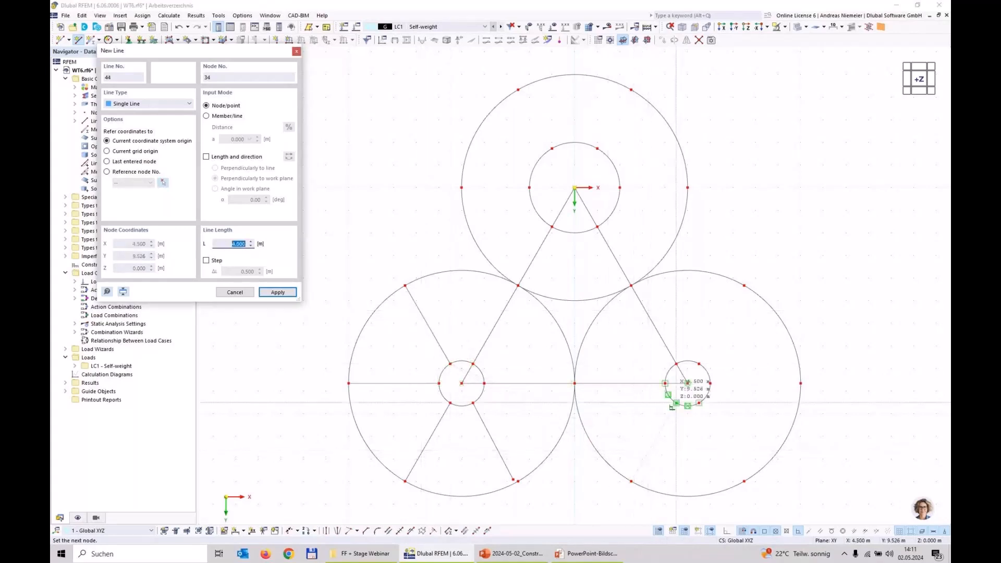
Draw four radial lines between the outer and inner circles of the lower-right pair: lower left, lower right, right and upper right.
{"action": "left_click", "coordinate": [677, 403]}
{"action": "right_click", "coordinate": [750, 490]}
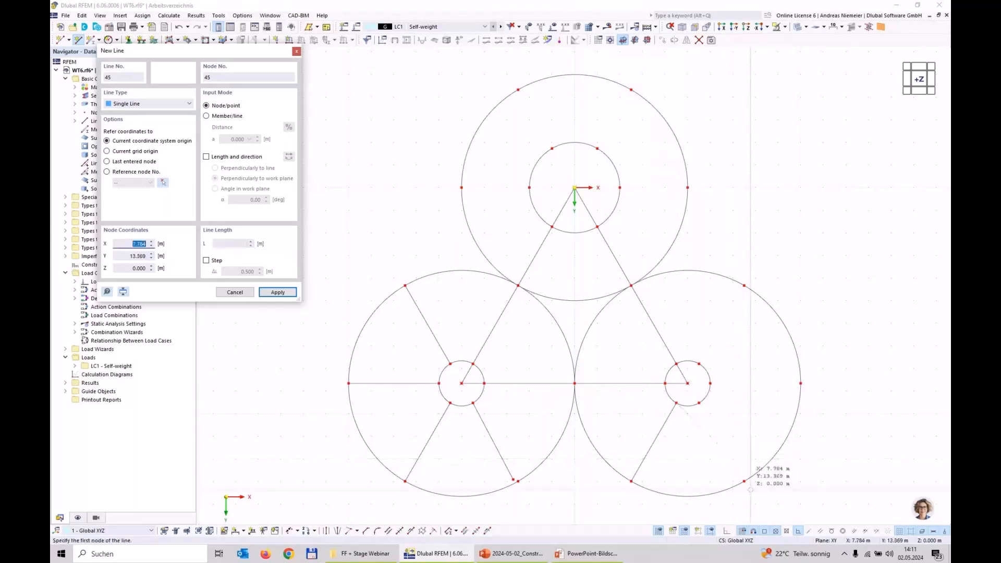
{"action": "left_click", "coordinate": [744, 481]}
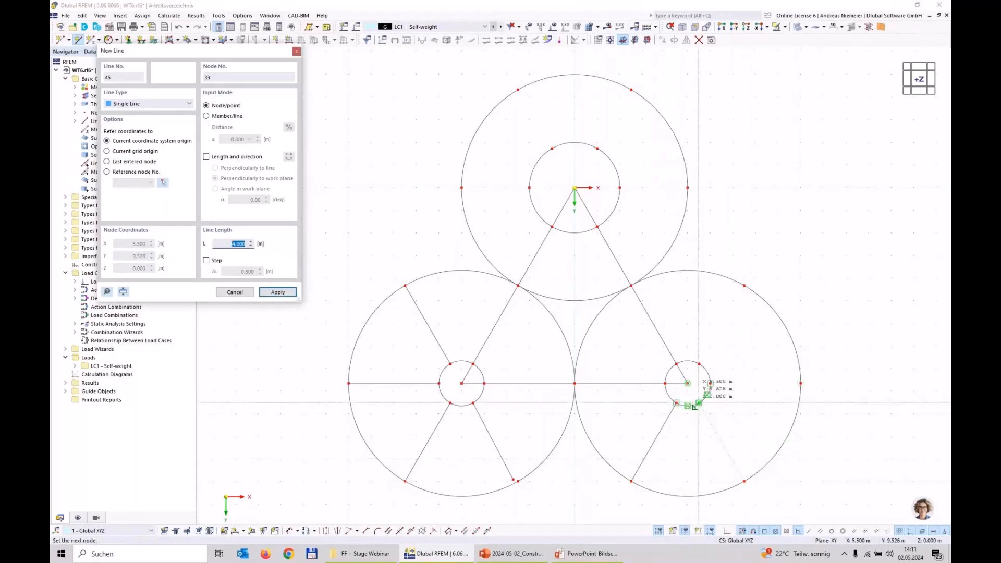
{"action": "left_click", "coordinate": [698, 404]}
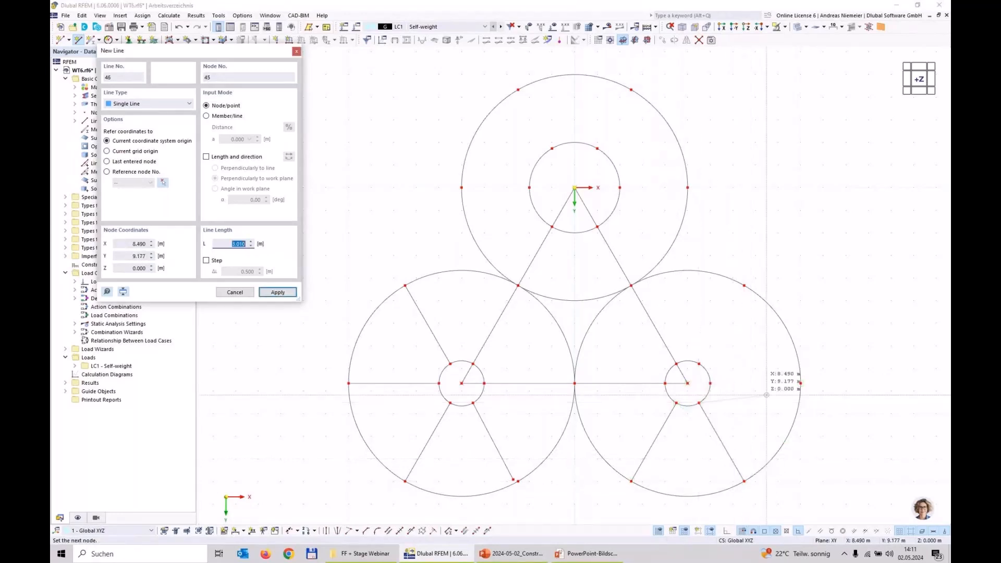
{"action": "left_click", "coordinate": [710, 383]}
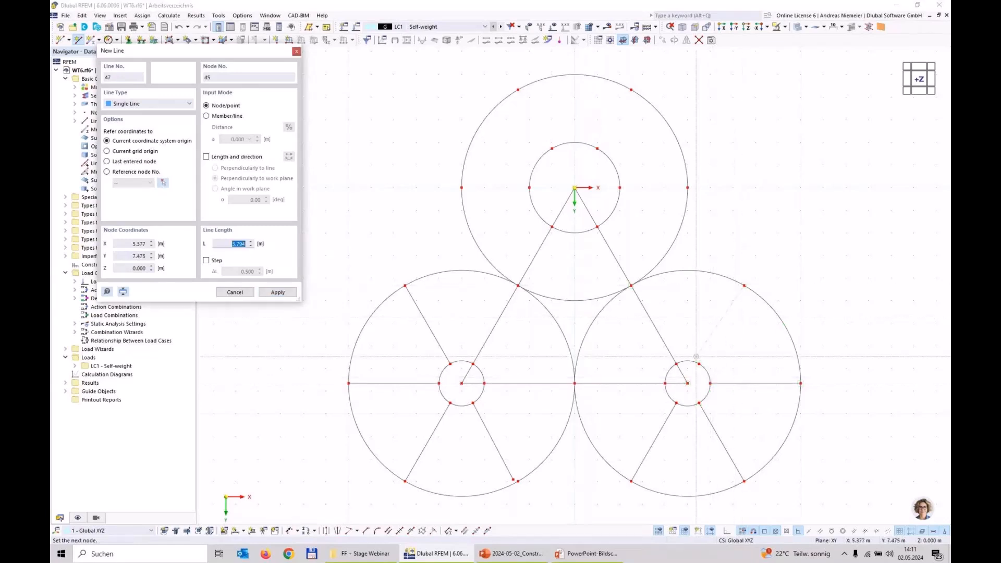
{"action": "left_click", "coordinate": [694, 368]}
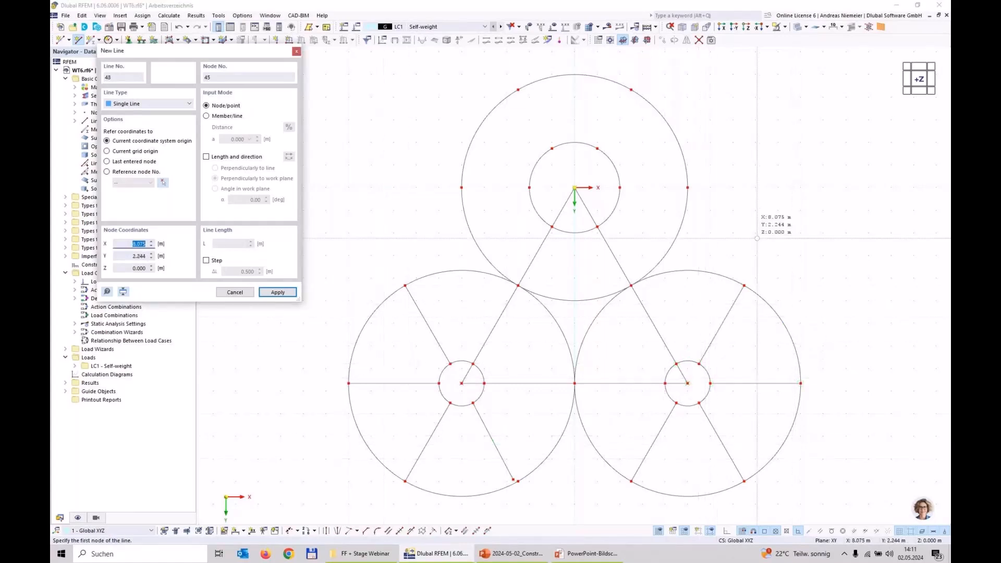
Draw the right and upper-right radial lines between the outer and inner circle nodes of the pair centred on the origin.
{"action": "left_click", "coordinate": [688, 187]}
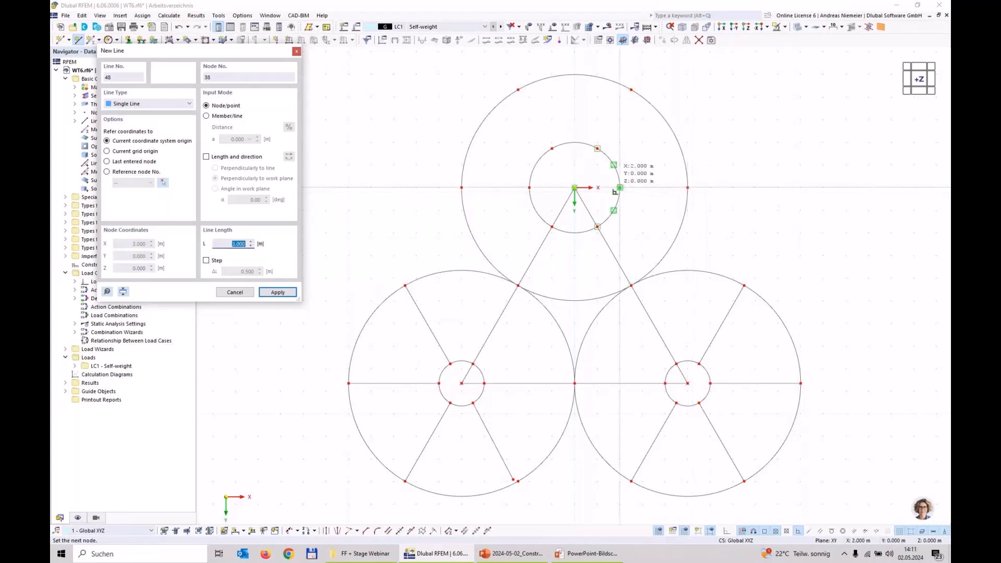
{"action": "left_click", "coordinate": [619, 187]}
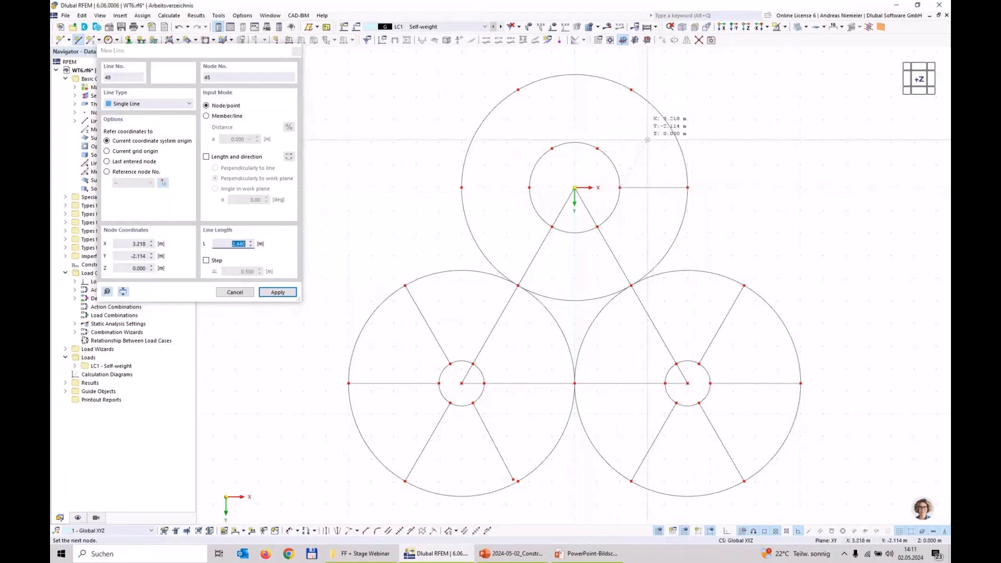
{"action": "right_click", "coordinate": [634, 97]}
{"action": "left_click", "coordinate": [631, 90]}
{"action": "left_click", "coordinate": [597, 149]}
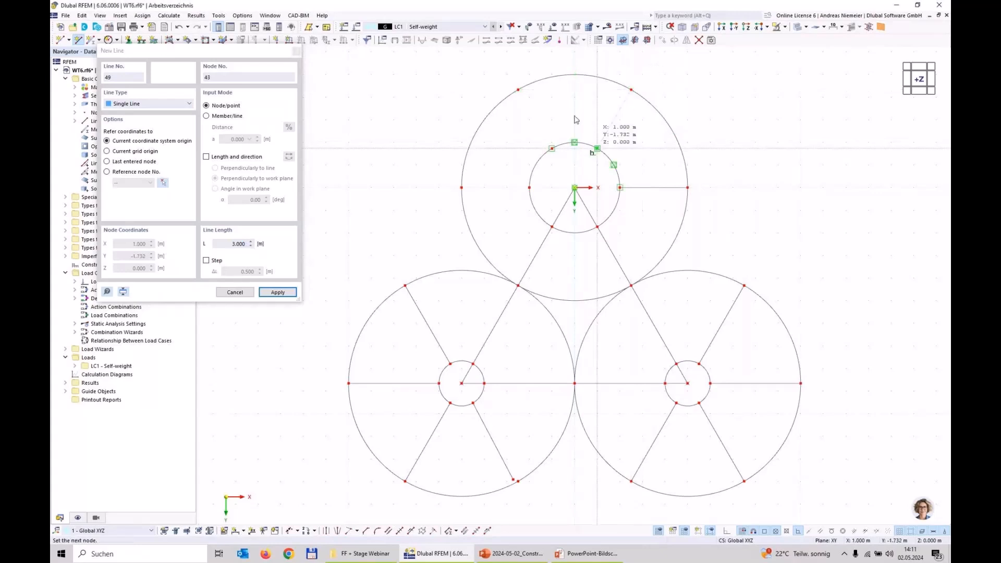
Draw the upper-left and left radial lines between the outer and inner circles of the pair centred on the origin.
{"action": "right_click", "coordinate": [526, 97]}
{"action": "left_click", "coordinate": [517, 89]}
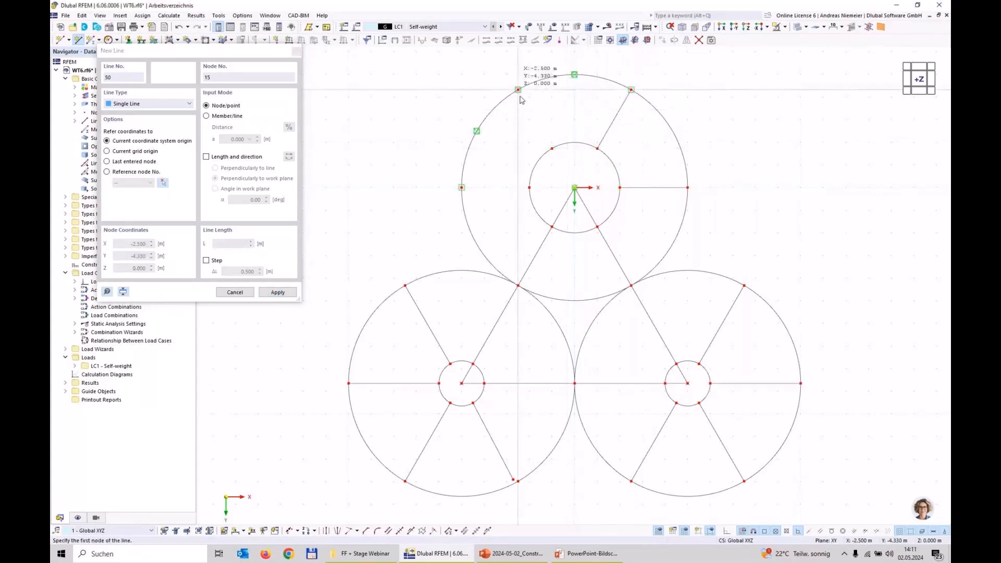
{"action": "left_click", "coordinate": [552, 149]}
{"action": "right_click", "coordinate": [516, 184]}
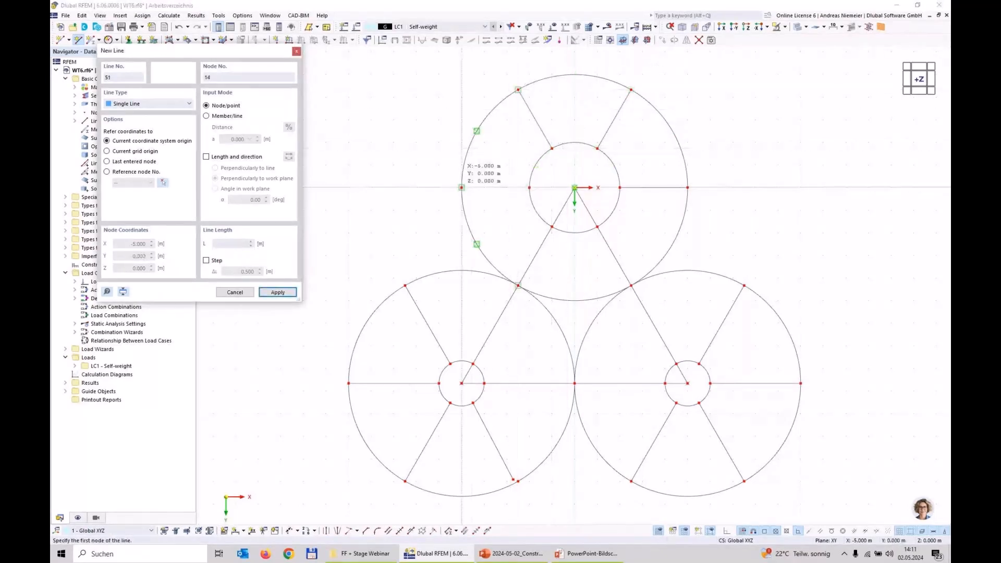
{"action": "left_click", "coordinate": [462, 187]}
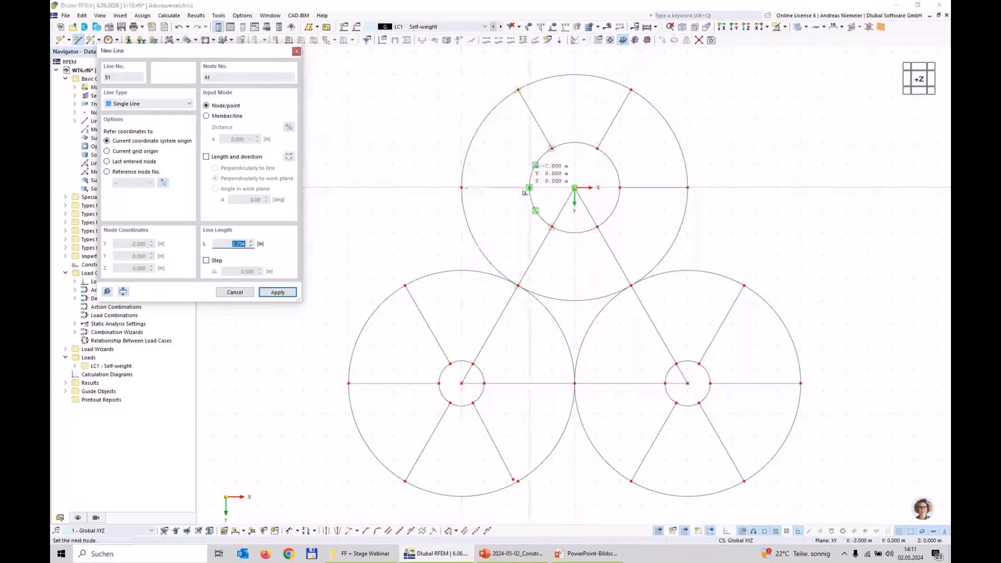
{"action": "left_click", "coordinate": [530, 187]}
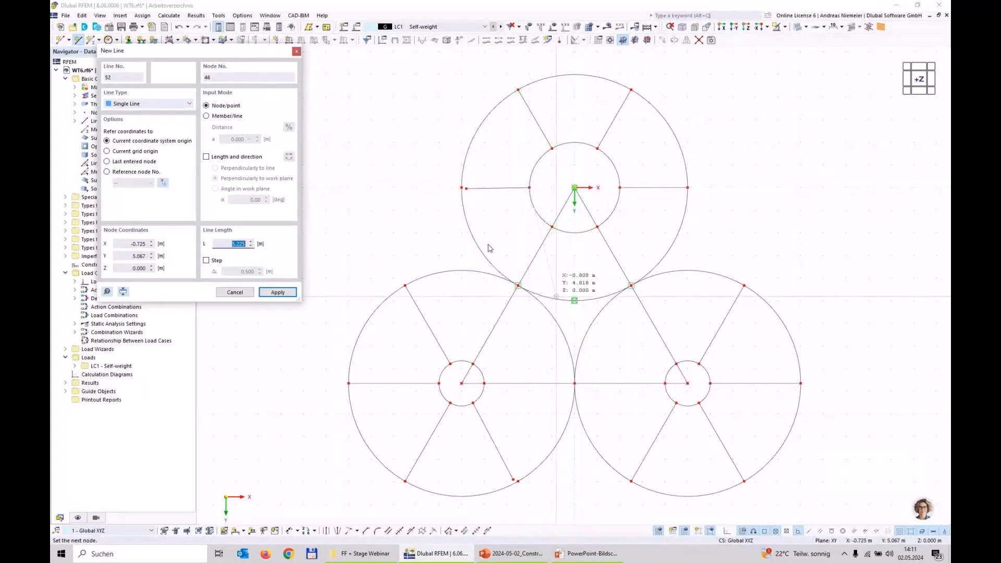
Snap the stray radial line ends onto the outer circle nodes: left in the origin pair, lower right in the lower-left pair.
{"action": "key", "text": "Escape"}
{"action": "scroll", "coordinate": [466, 191], "scroll_direction": "up", "scroll_amount": 3}
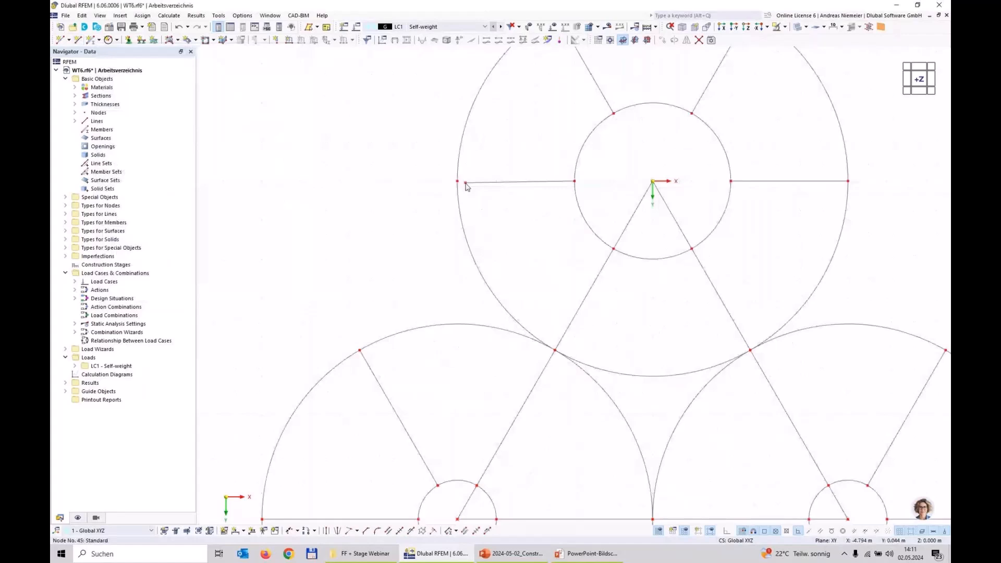
{"action": "scroll", "coordinate": [436, 236], "scroll_direction": "down", "scroll_amount": 5}
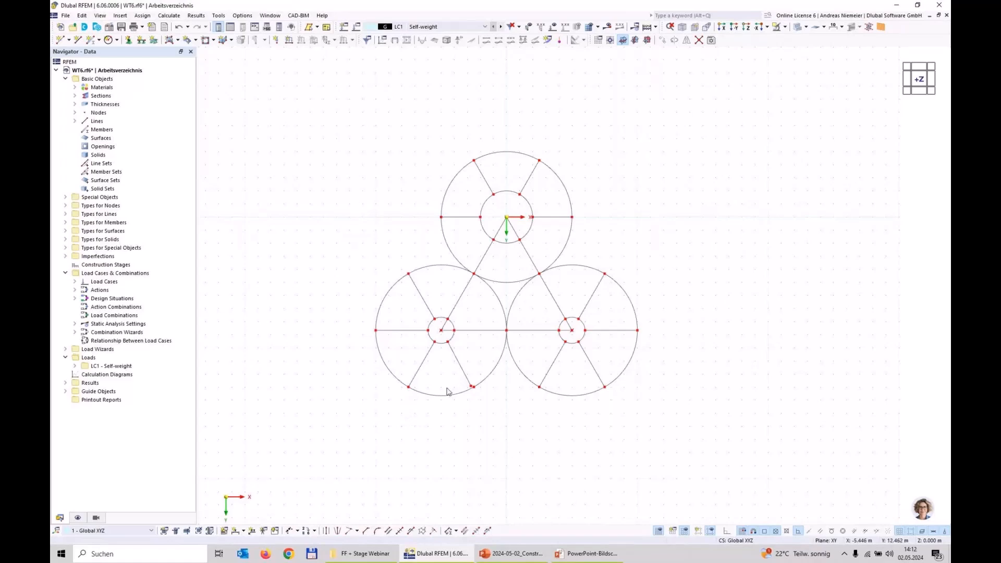
{"action": "scroll", "coordinate": [480, 399], "scroll_direction": "up", "scroll_amount": 3}
{"action": "scroll", "coordinate": [458, 372], "scroll_direction": "up", "scroll_amount": 3}
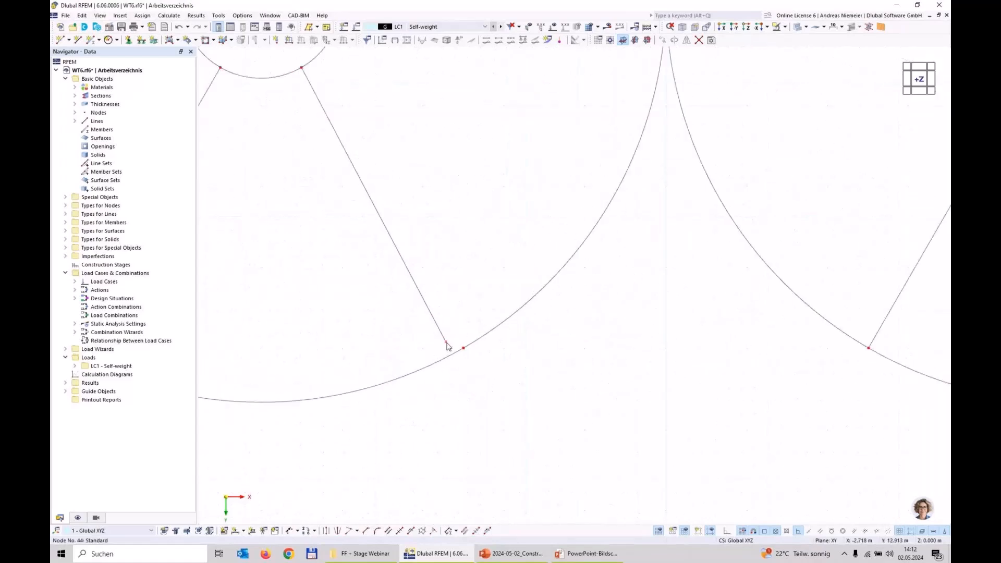
{"action": "scroll", "coordinate": [471, 397], "scroll_direction": "down", "scroll_amount": 5}
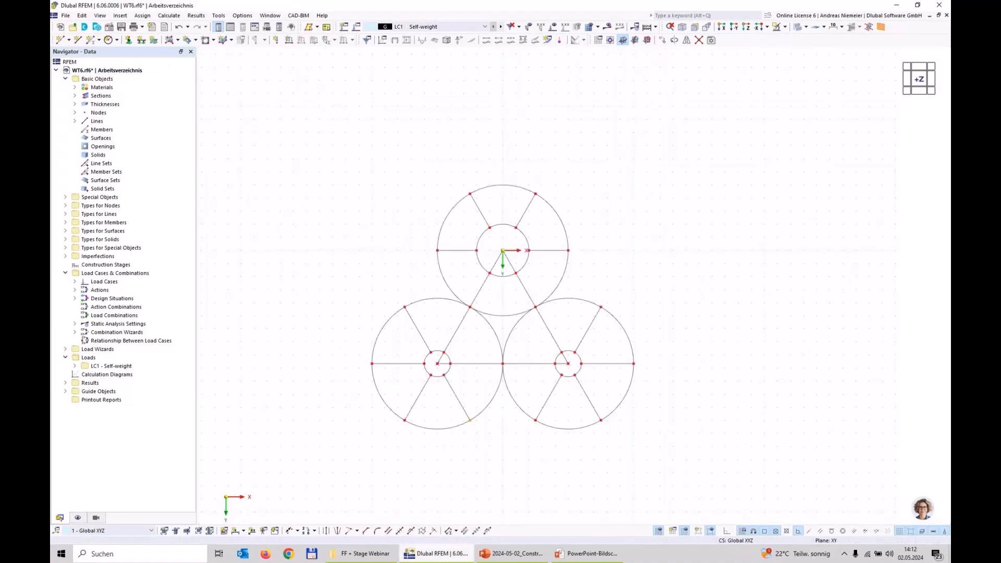
Check the structural task slide in the PowerPoint presentation and return to the RFEM model.
{"action": "left_click", "coordinate": [603, 548]}
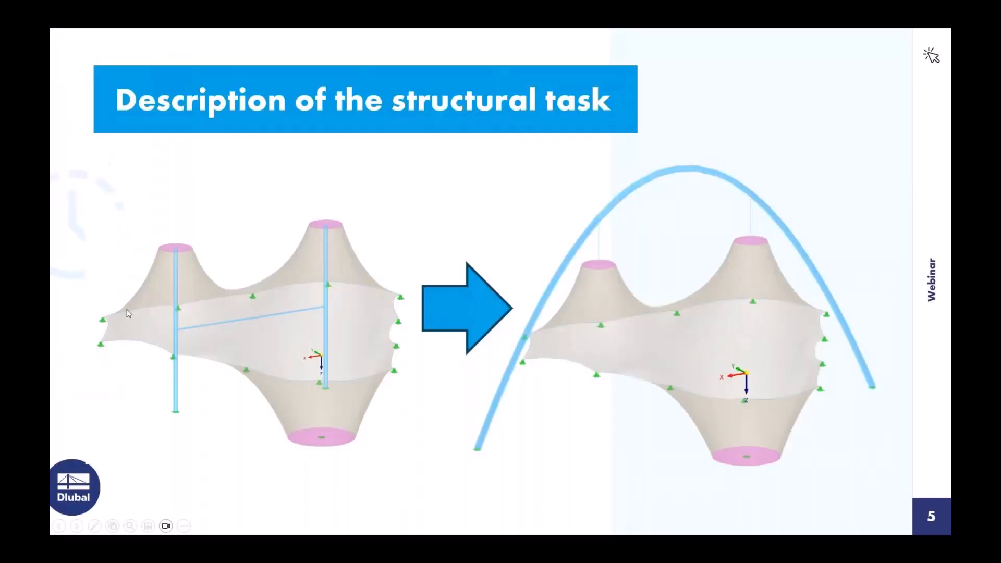
{"action": "key", "text": "super"}
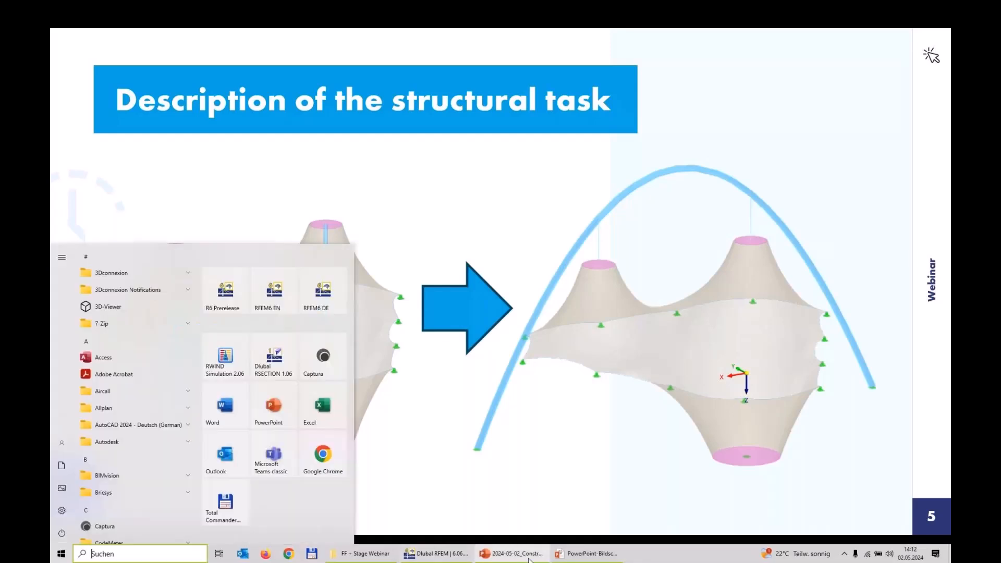
{"action": "left_click", "coordinate": [466, 556]}
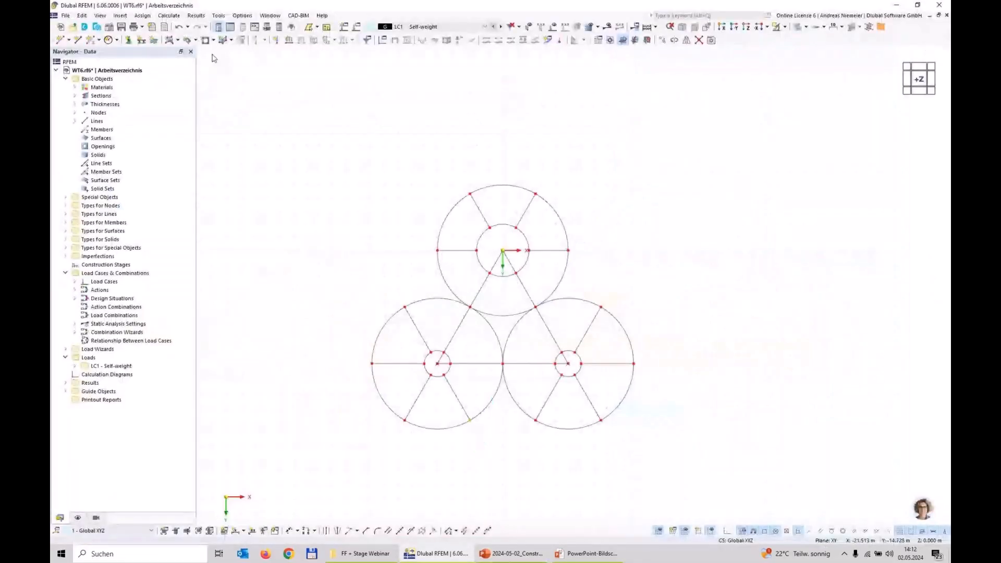
Draw connected perimeter lines through the outer circle nodes from the leftmost node, over the upper circle, to the rightmost node.
{"action": "left_click", "coordinate": [78, 39]}
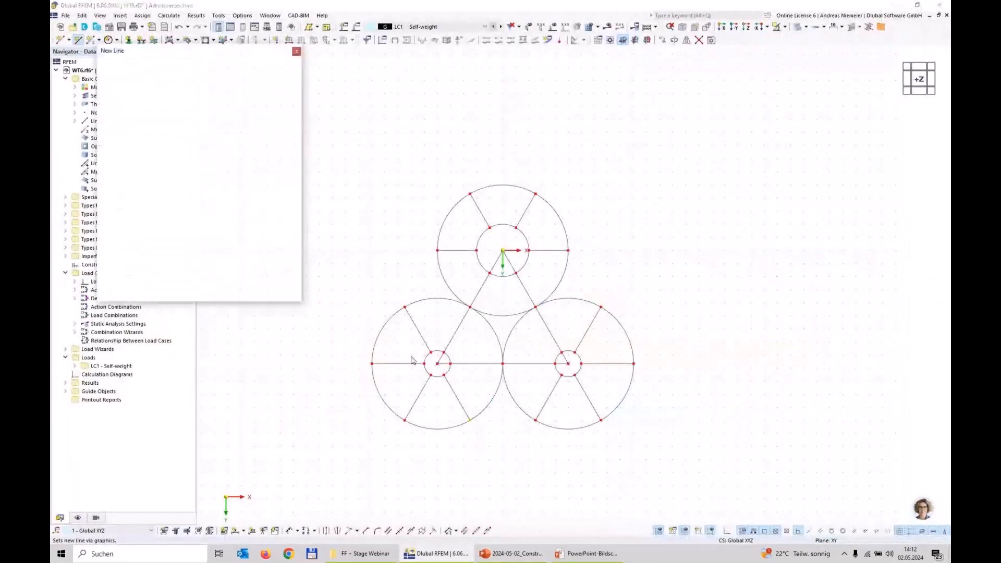
{"action": "left_click", "coordinate": [372, 363]}
{"action": "left_click", "coordinate": [405, 307]}
{"action": "left_click", "coordinate": [437, 250]}
{"action": "left_click", "coordinate": [470, 193]}
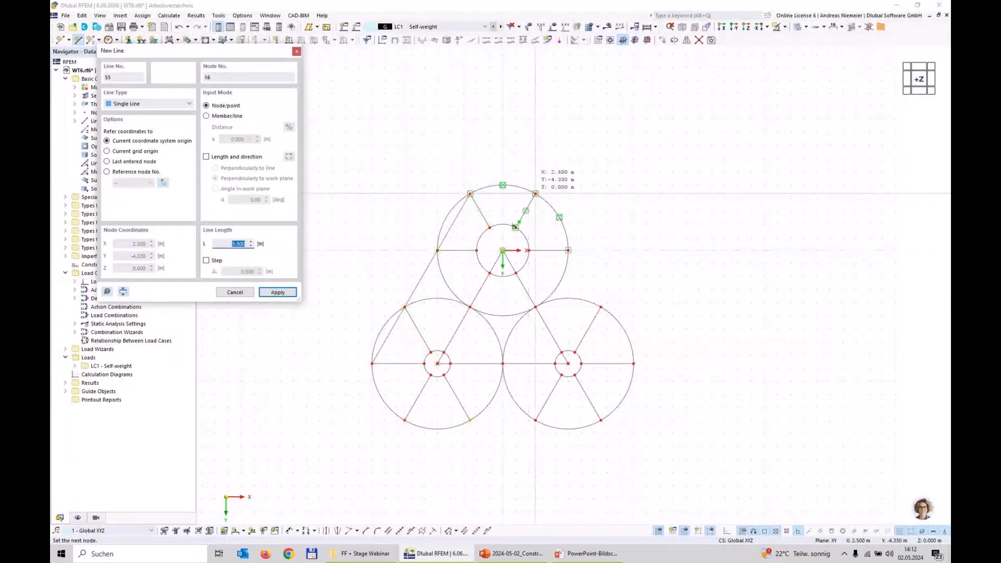
{"action": "left_click", "coordinate": [536, 194]}
{"action": "left_click", "coordinate": [569, 251]}
{"action": "left_click", "coordinate": [601, 307]}
{"action": "left_click", "coordinate": [633, 363]}
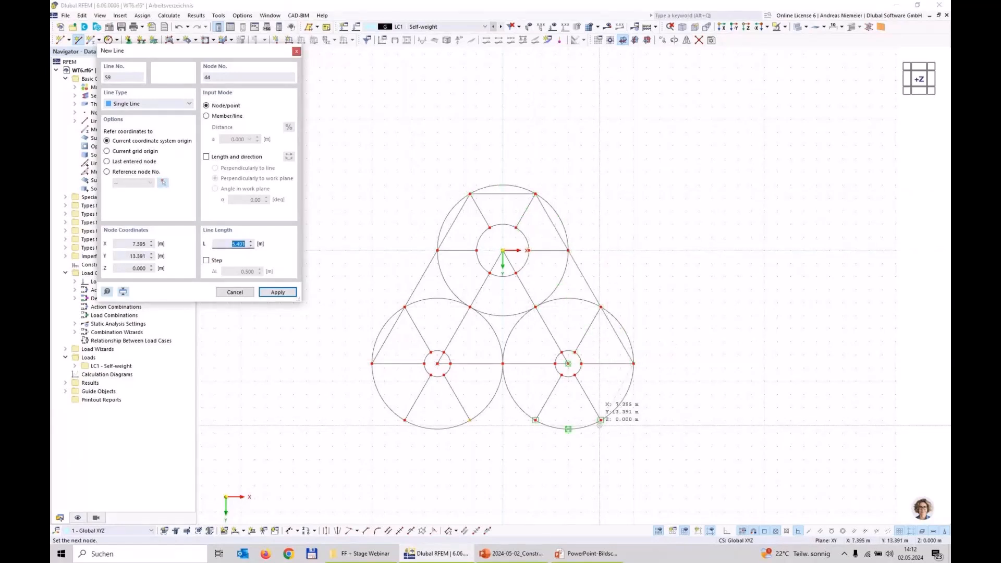
Close the perimeter with lines from the rightmost node through the four lower outer circle nodes back to the leftmost node.
{"action": "left_click", "coordinate": [602, 420]}
{"action": "left_click", "coordinate": [535, 420]}
{"action": "left_click", "coordinate": [470, 420]}
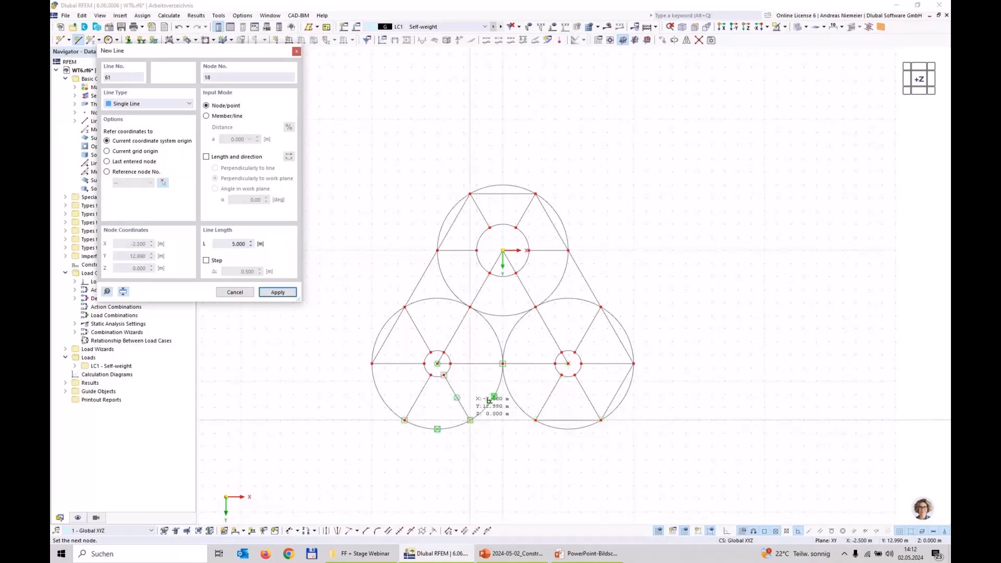
{"action": "left_click", "coordinate": [405, 420]}
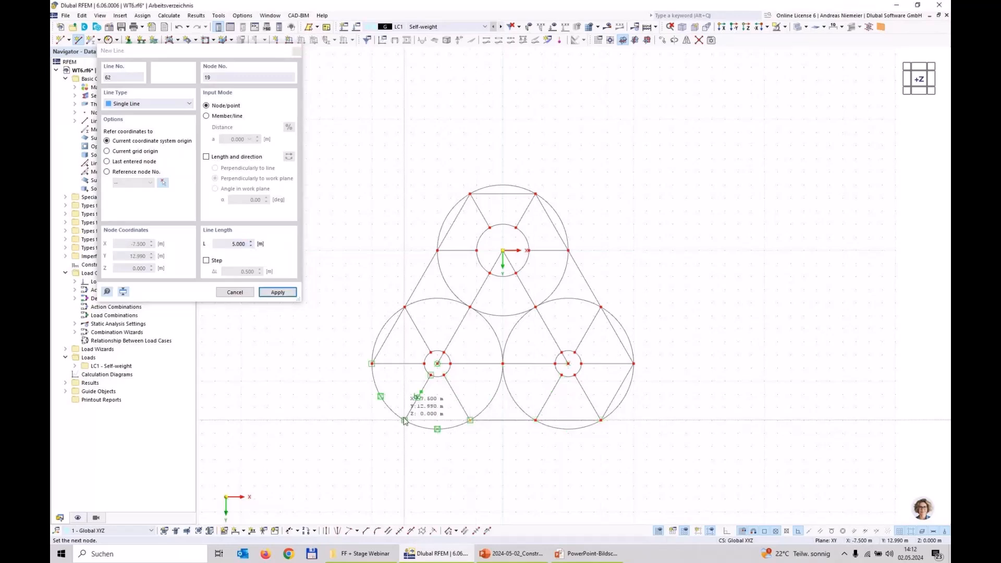
{"action": "left_click", "coordinate": [372, 363]}
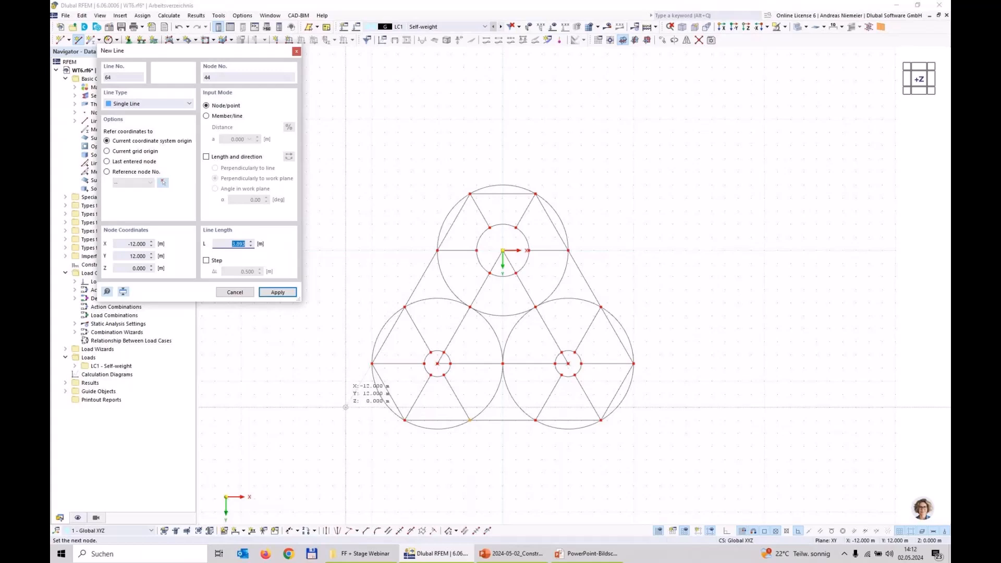
{"action": "key", "text": "Escape"}
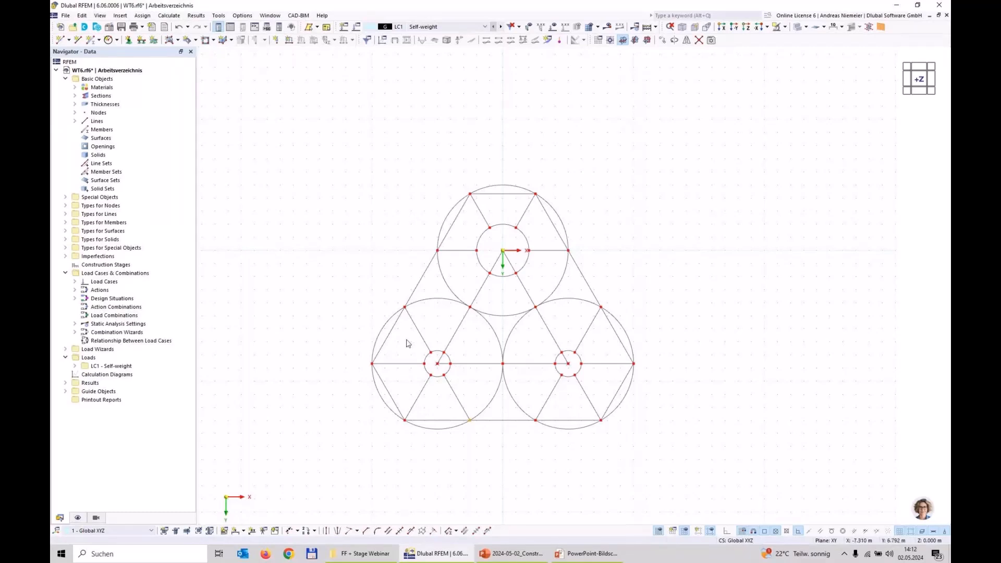
Move the inner circles of the two lower pairs by -5 m in Z, leaving their centre nodes out of the selection.
{"action": "left_click_drag", "start_coordinate": [408, 344], "coordinate": [454, 383]}
{"action": "left_click_drag", "start_coordinate": [537, 341], "coordinate": [599, 386]}
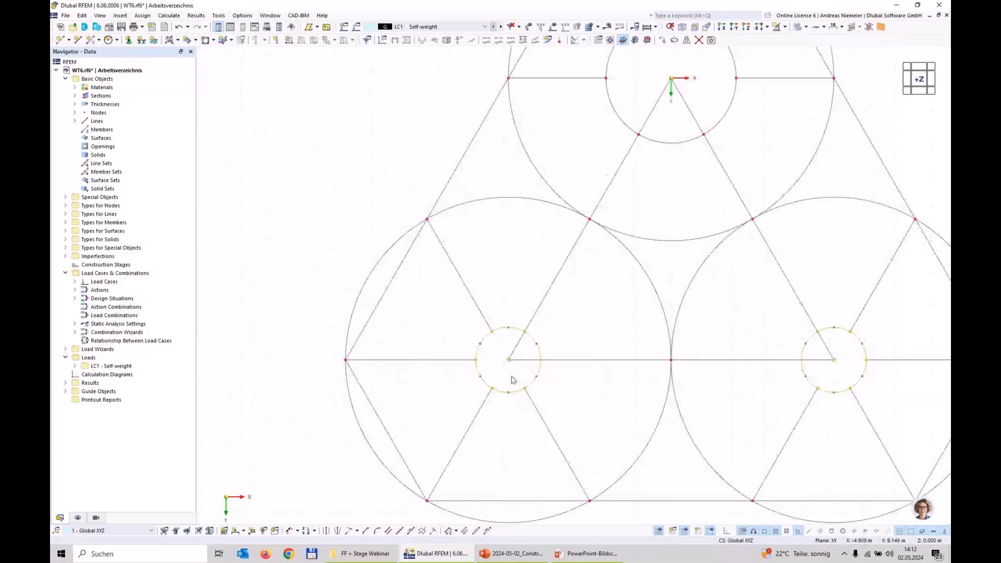
{"action": "left_click", "coordinate": [508, 360]}
{"action": "left_click", "coordinate": [831, 353]}
{"action": "left_click", "coordinate": [662, 40]}
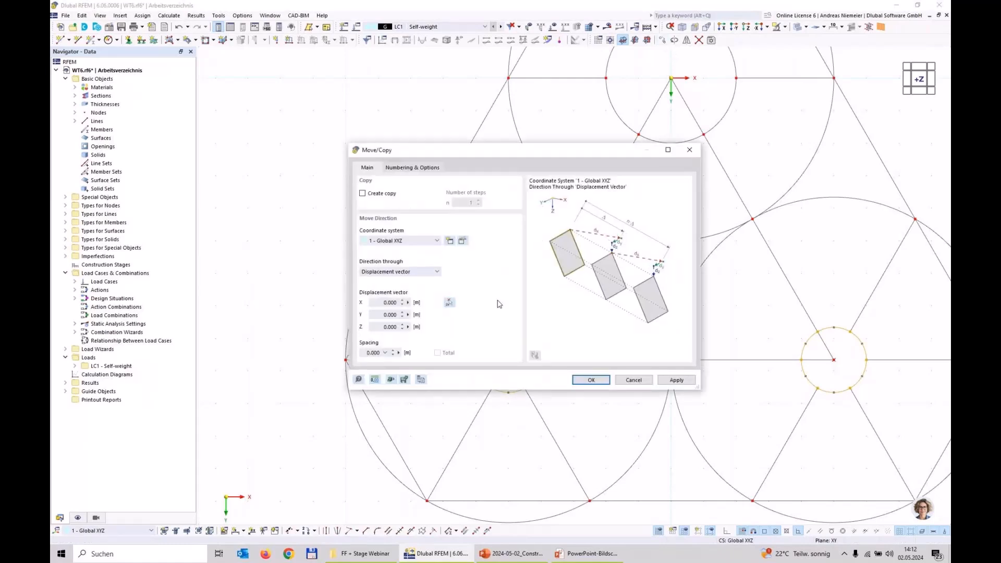
{"action": "left_click", "coordinate": [391, 329]}
{"action": "key", "text": "BackSpace"}
{"action": "type", "text": "-5"}
{"action": "left_click", "coordinate": [589, 379]}
{"action": "scroll", "coordinate": [549, 287], "scroll_direction": "down", "scroll_amount": 3}
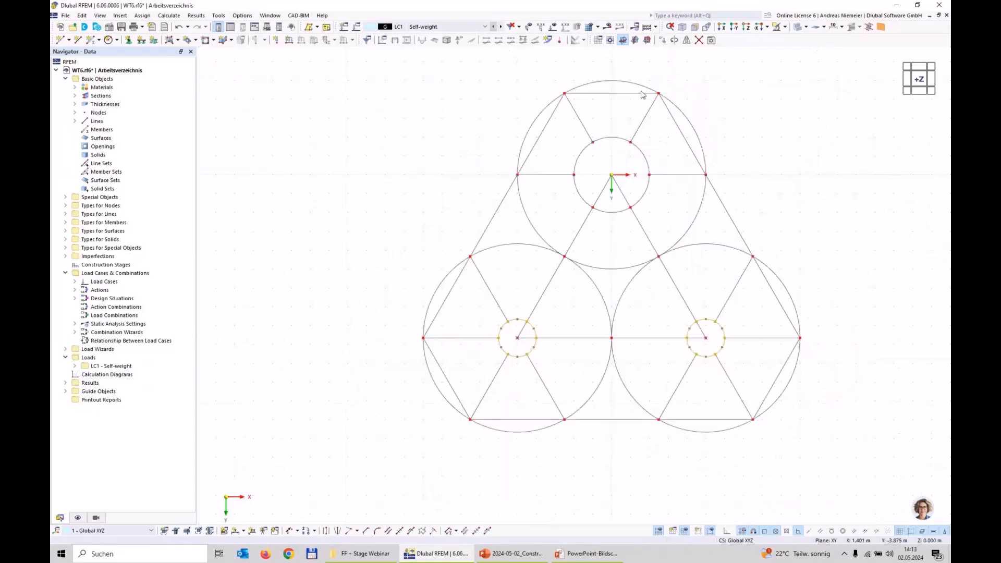
Move the inner circle around the origin by 5 m in Z, leaving the origin node out of the selection.
{"action": "scroll", "coordinate": [582, 141], "scroll_direction": "up", "scroll_amount": 2}
{"action": "left_click_drag", "start_coordinate": [555, 122], "coordinate": [701, 262]}
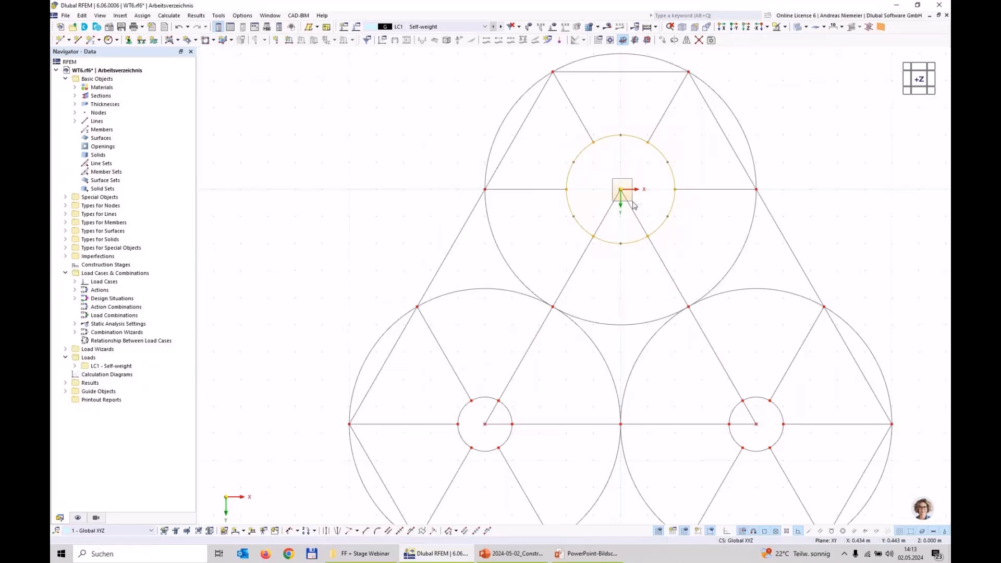
{"action": "left_click", "coordinate": [663, 40]}
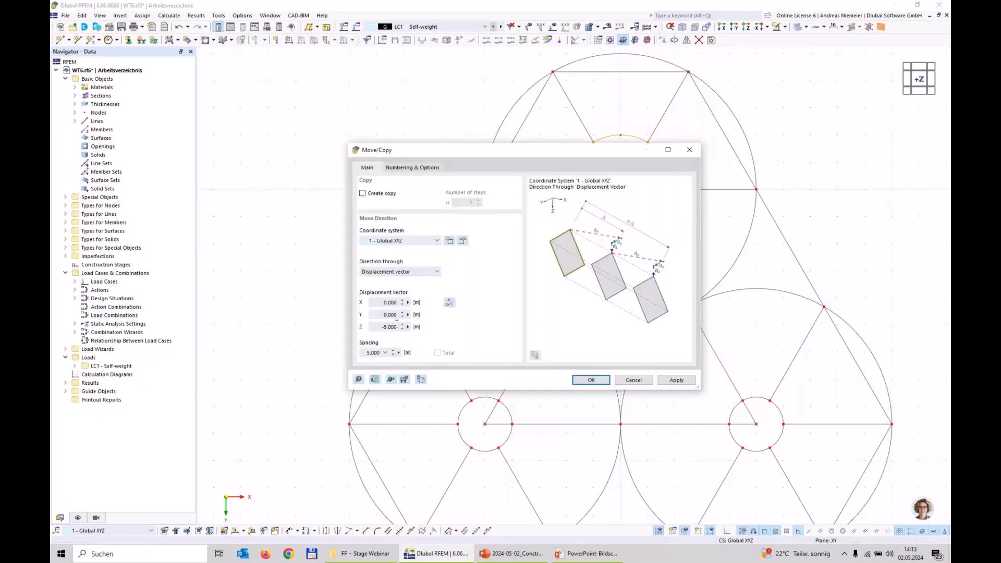
{"action": "left_click_drag", "start_coordinate": [376, 329], "coordinate": [437, 332]}
{"action": "type", "text": "5"}
{"action": "left_click", "coordinate": [577, 382]}
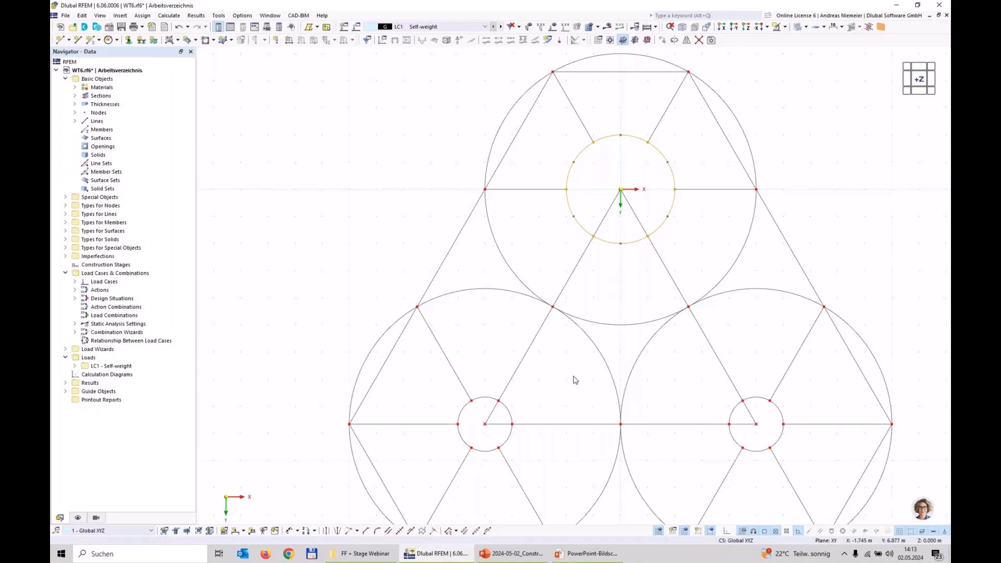
Draw a straight line between the facing nodes of the two raised rings, working in a 3D view.
{"action": "key", "text": "ctrl+1"}
{"action": "scroll", "coordinate": [666, 327], "scroll_direction": "down", "scroll_amount": 2}
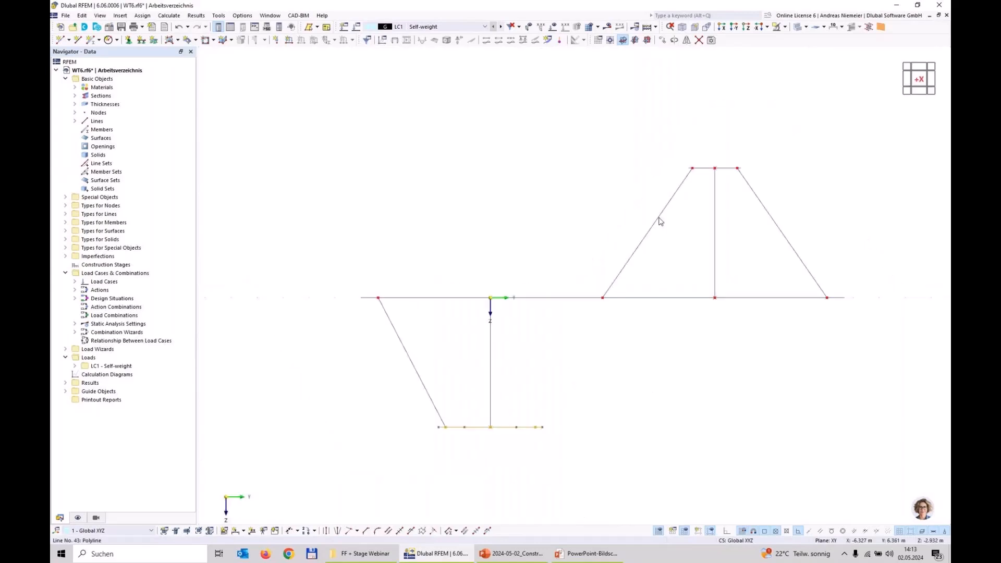
{"action": "middle_click_drag", "start_coordinate": [459, 238], "coordinate": [601, 273], "text": "ctrl"}
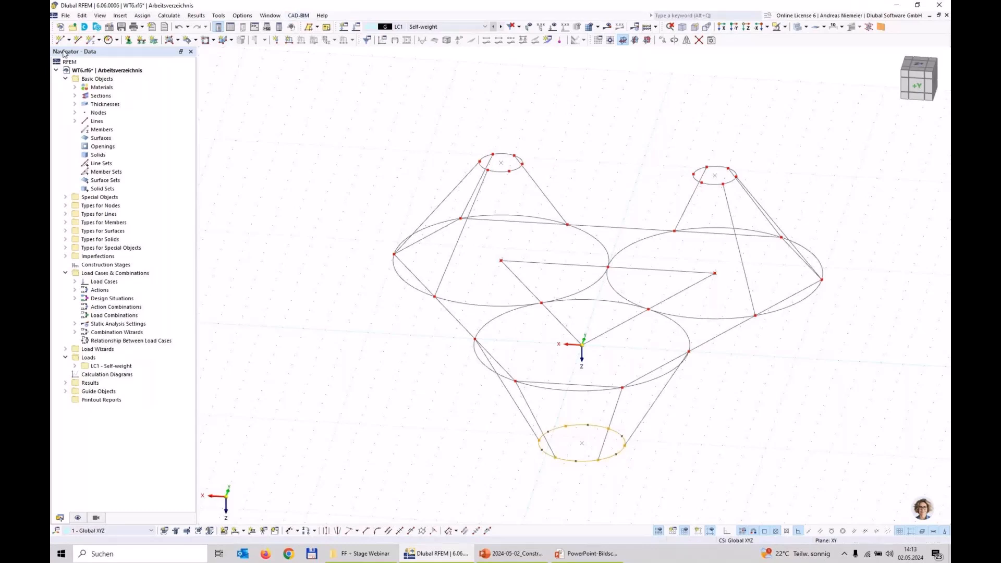
{"action": "left_click", "coordinate": [77, 40]}
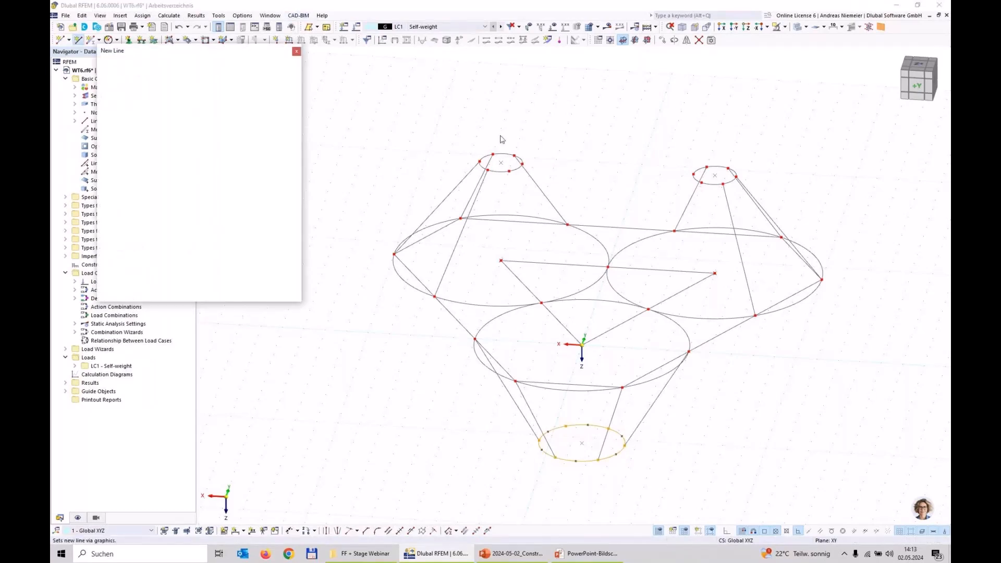
{"action": "scroll", "coordinate": [594, 188], "scroll_direction": "up", "scroll_amount": 5}
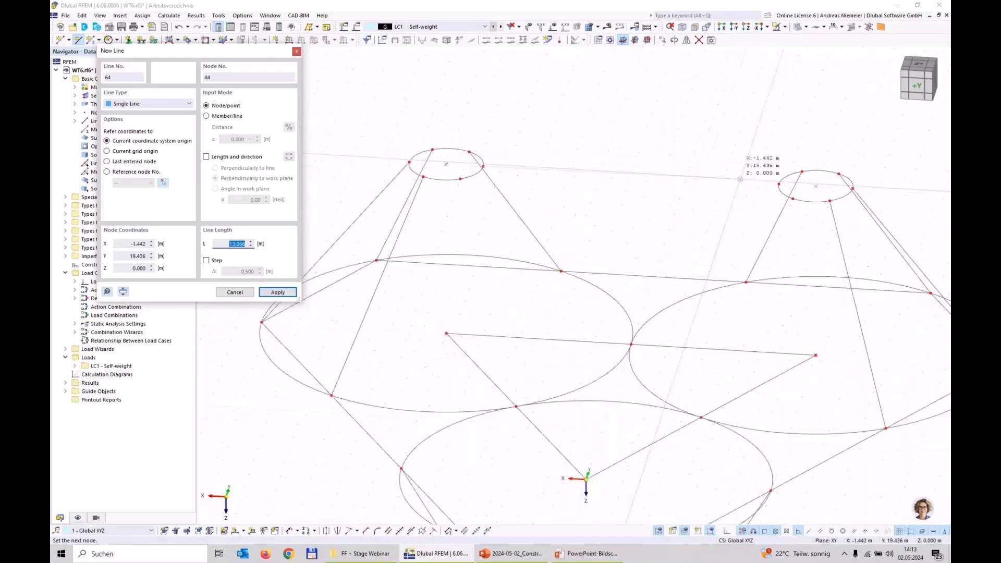
{"action": "left_click", "coordinate": [786, 185]}
{"action": "key", "text": "Escape"}
Draw a line from the midpoint of the rear perimeter line to the midpoint of the line joining the raised rings.
{"action": "middle_click_drag", "start_coordinate": [620, 225], "coordinate": [570, 208]}
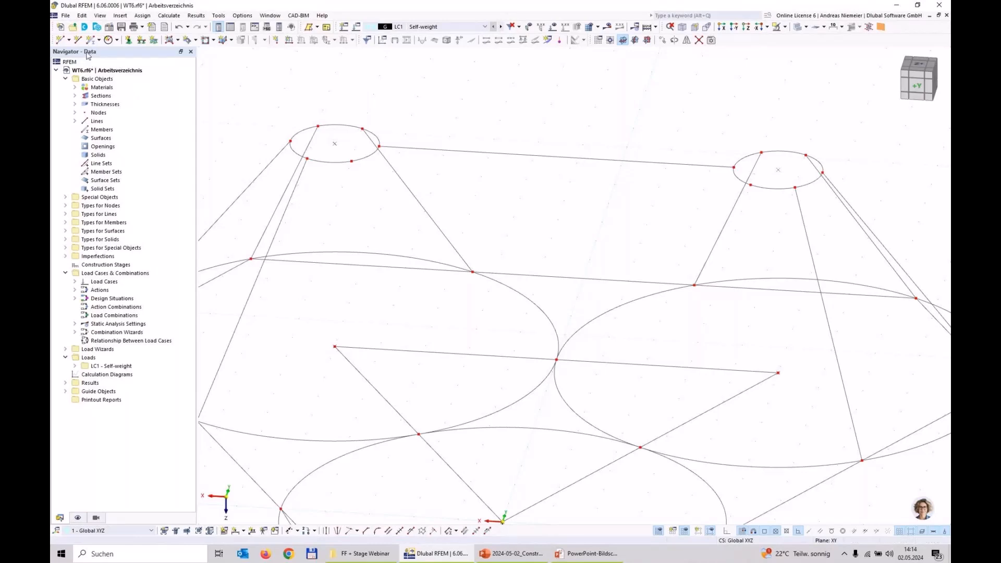
{"action": "left_click", "coordinate": [78, 41]}
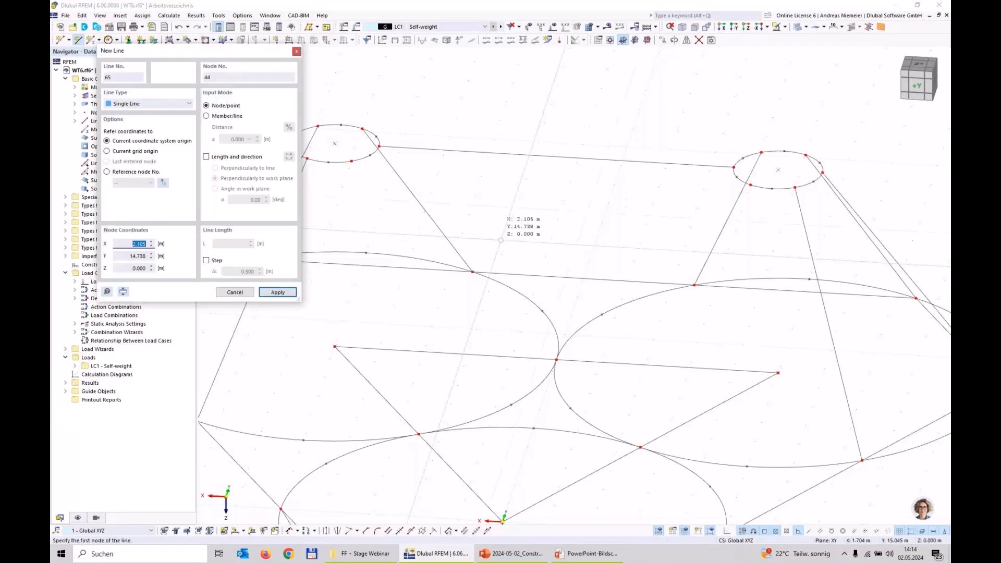
{"action": "left_click", "coordinate": [583, 278]}
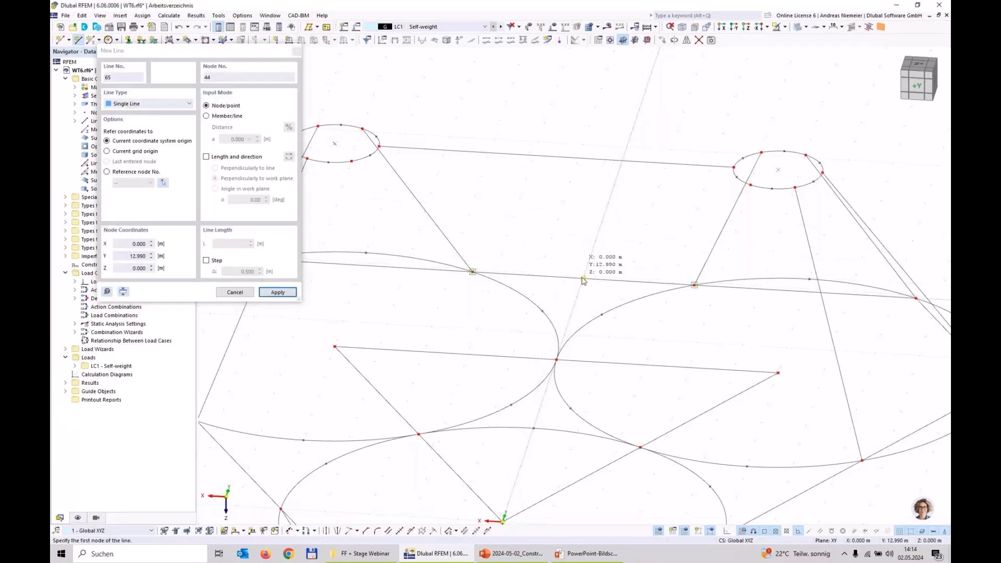
{"action": "left_click", "coordinate": [556, 157]}
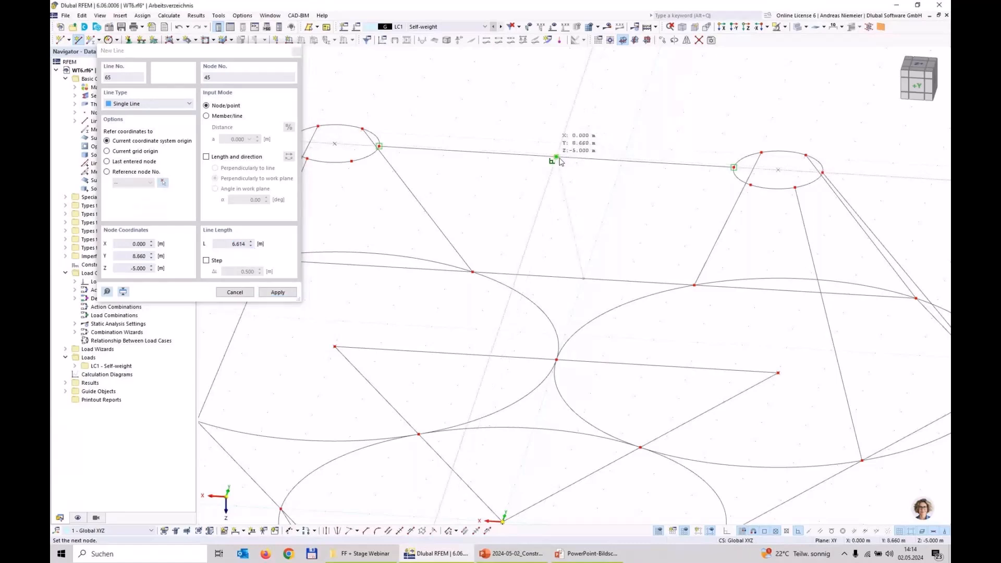
Connect the midpoint of the line between the raised rings to the two nodes where the origin circle touches the other outer circles.
{"action": "scroll", "coordinate": [641, 158], "scroll_direction": "down", "scroll_amount": 2}
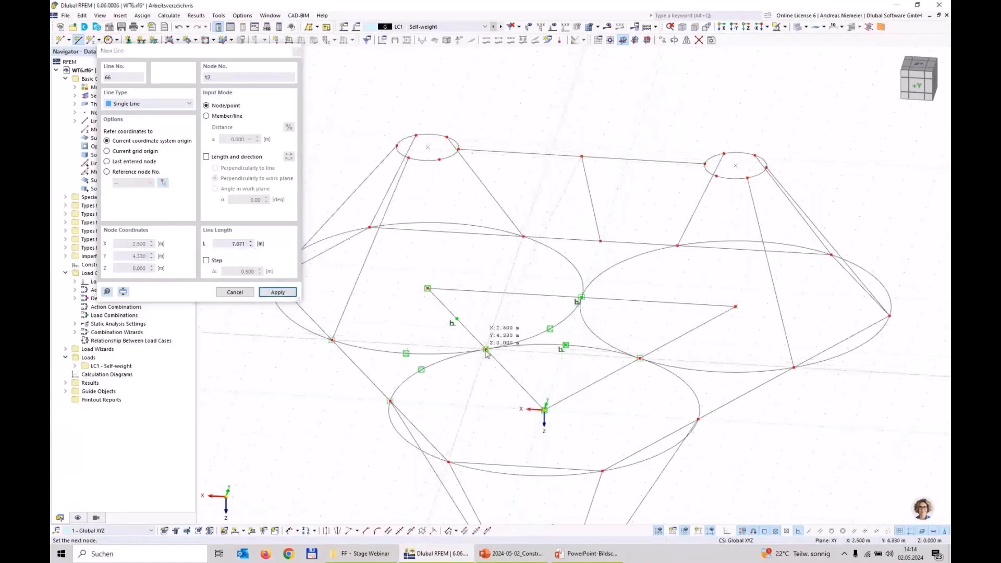
{"action": "left_click", "coordinate": [639, 358]}
{"action": "left_click", "coordinate": [639, 358]}
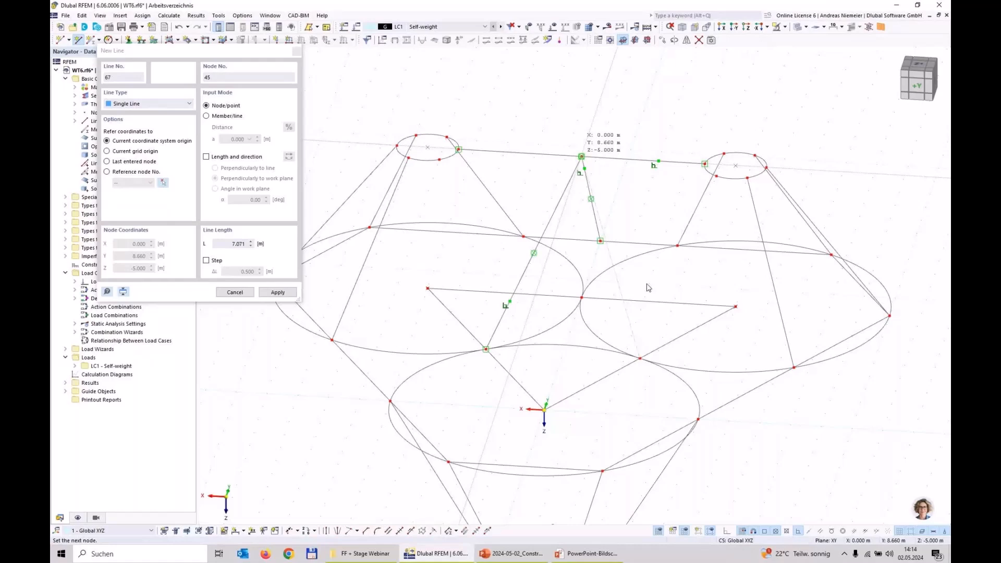
{"action": "key", "text": "Escape"}
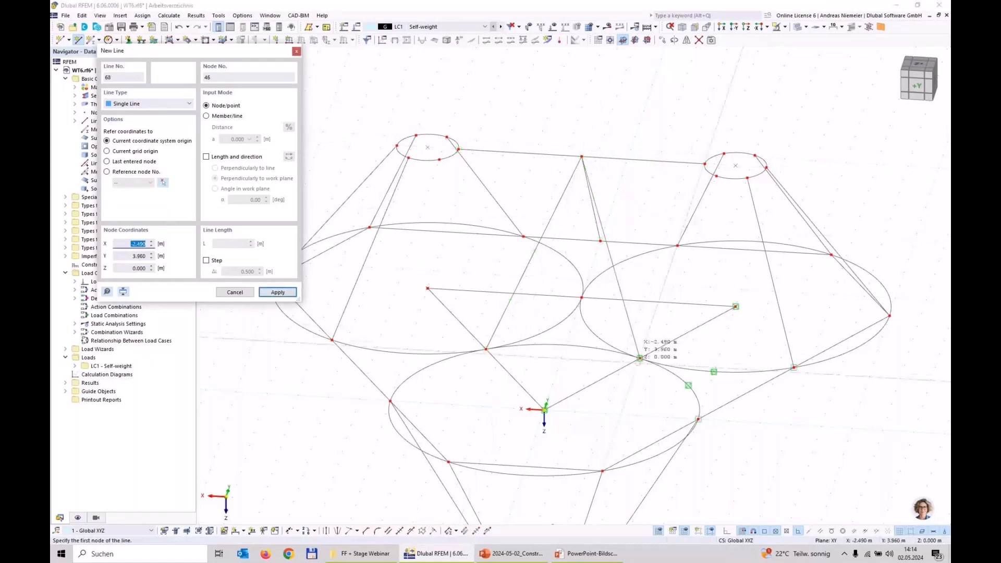
Draw the missing radial line from the negative-X contact node on the origin circle up to the adjacent raised ring's nearest free node.
{"action": "left_click", "coordinate": [689, 290]}
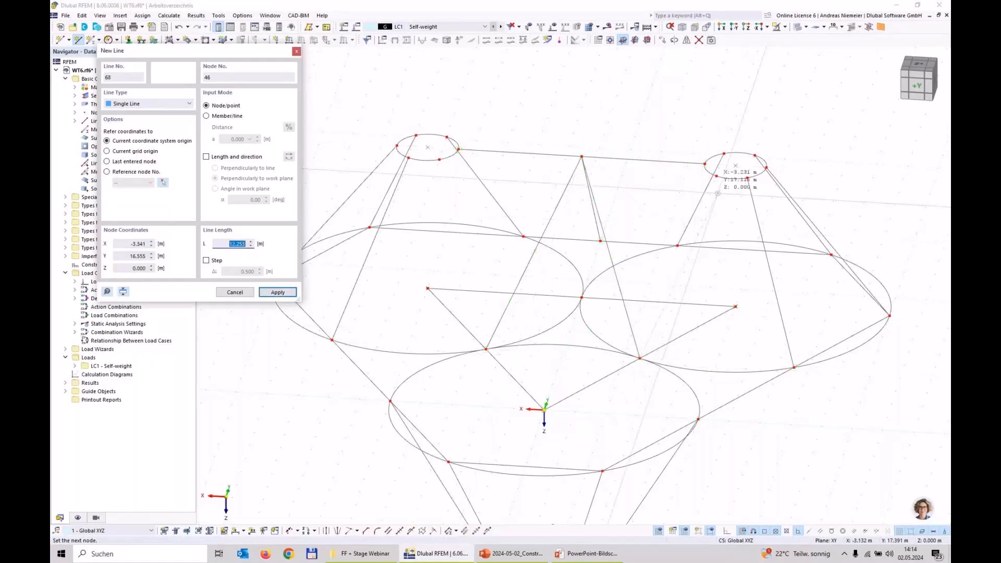
{"action": "left_click", "coordinate": [715, 181]}
{"action": "key", "text": "Escape"}
{"action": "key", "text": "Escape"}
{"action": "scroll", "coordinate": [718, 184], "scroll_direction": "up", "scroll_amount": 1}
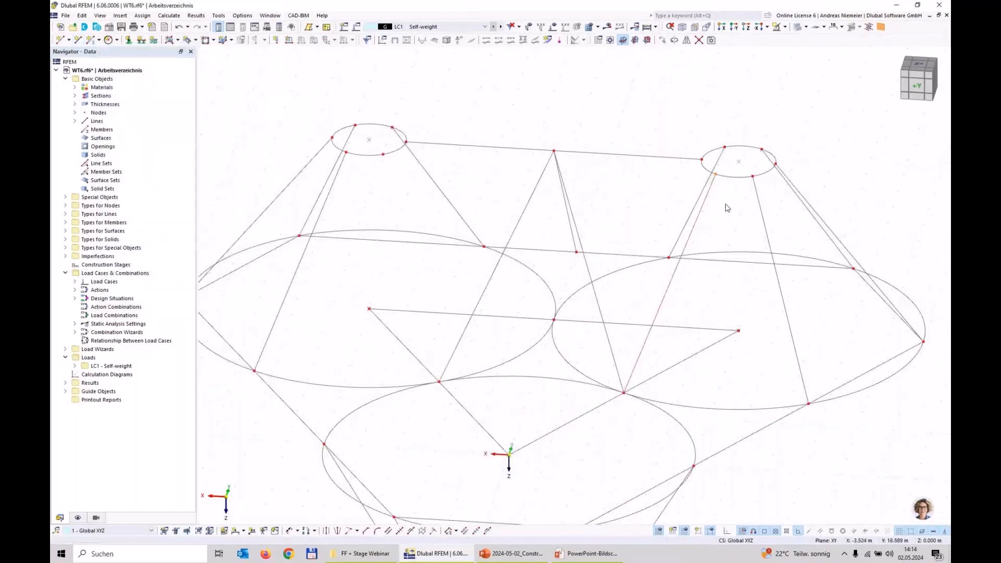
Draw the matching radial line from the positive-X raised ring's free node down to the contact node on the origin circle.
{"action": "scroll", "coordinate": [672, 217], "scroll_direction": "down", "scroll_amount": 1}
{"action": "left_click", "coordinate": [78, 40]}
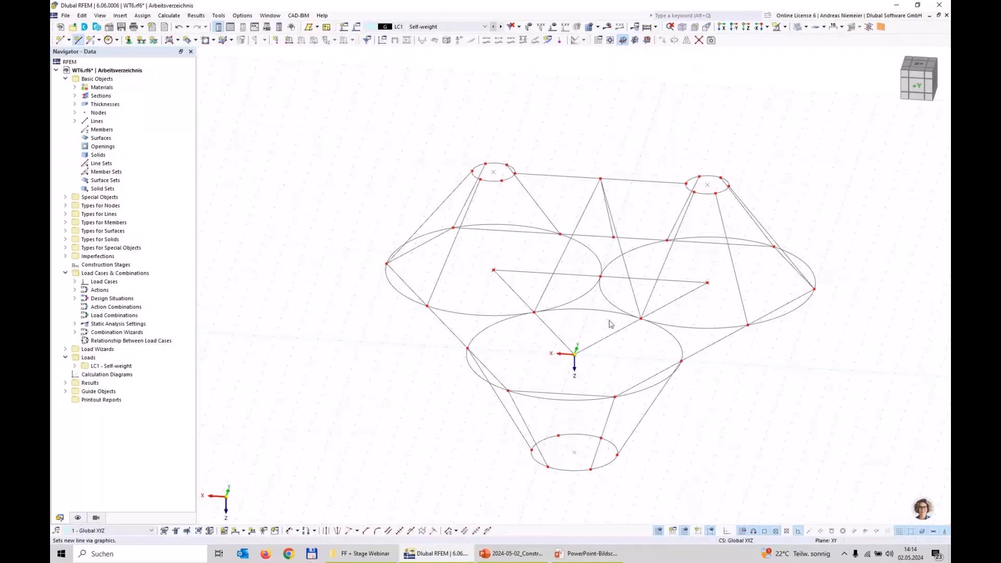
{"action": "left_click", "coordinate": [502, 180]}
{"action": "left_click", "coordinate": [534, 312]}
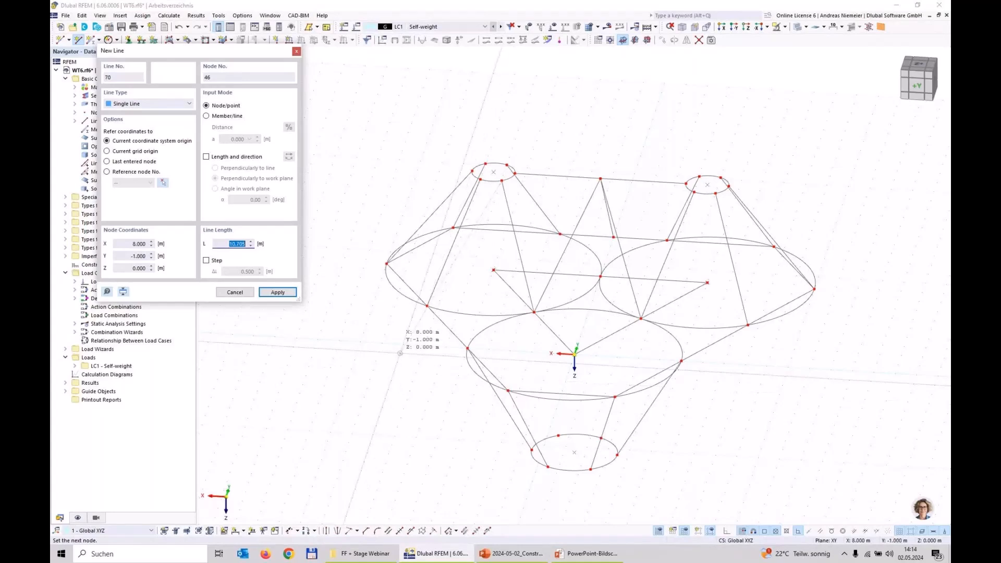
Connect the midpoints of the two side perimeter lines to the nearest contact nodes on the origin circle with single lines.
{"action": "key", "text": "Escape"}
{"action": "left_click", "coordinate": [443, 330]}
{"action": "left_click", "coordinate": [535, 313]}
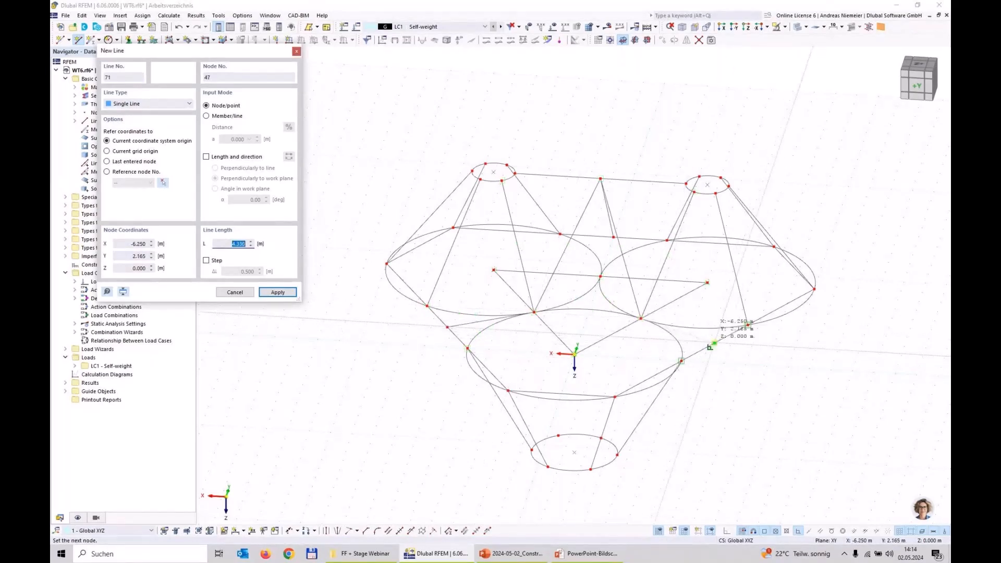
{"action": "left_click", "coordinate": [711, 346]}
{"action": "scroll", "coordinate": [717, 354], "scroll_direction": "up", "scroll_amount": 1}
{"action": "key", "text": "Escape"}
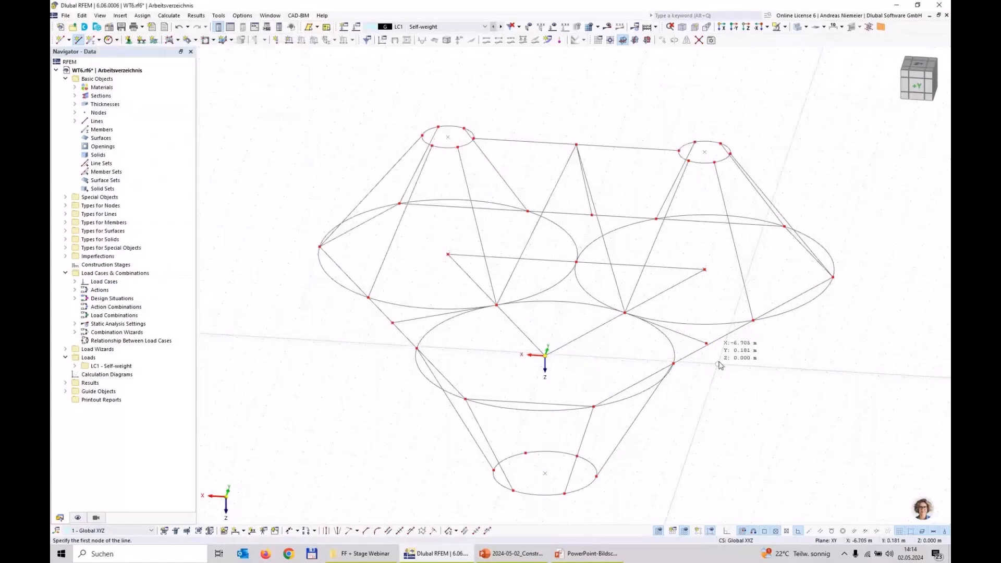
Draw radial lines from the origin circle's two contact nodes to the two free inner nodes of the lowered ring.
{"action": "scroll", "coordinate": [717, 357], "scroll_direction": "up", "scroll_amount": 5}
{"action": "left_click_drag", "start_coordinate": [690, 326], "coordinate": [709, 325]}
{"action": "scroll", "coordinate": [709, 342], "scroll_direction": "down", "scroll_amount": 6}
{"action": "left_click", "coordinate": [78, 40]}
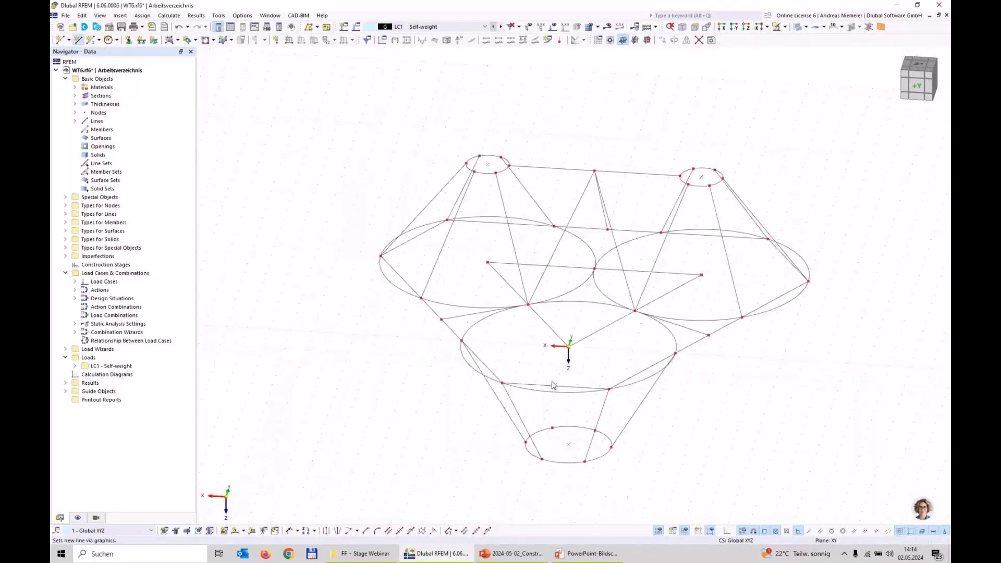
{"action": "left_click", "coordinate": [528, 305]}
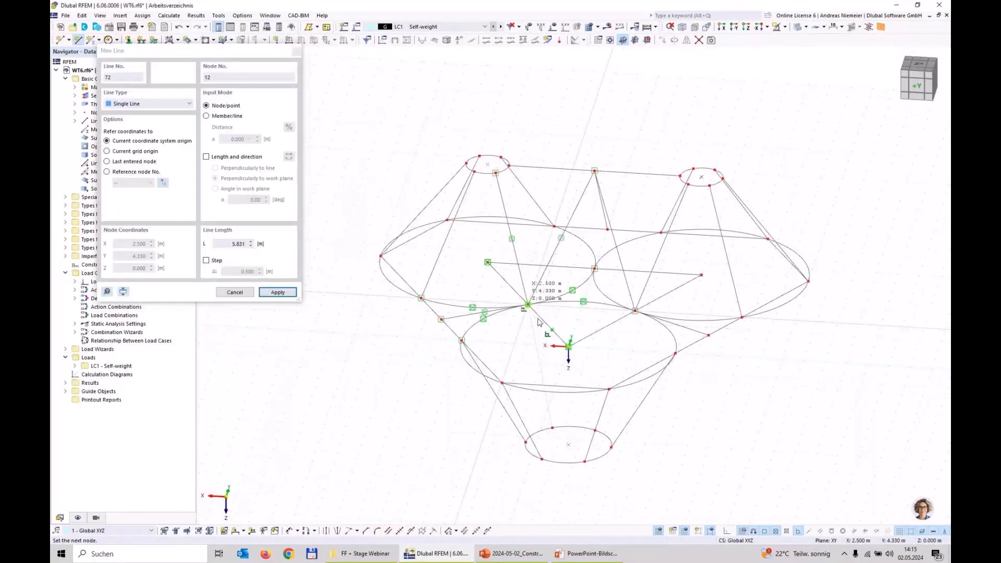
{"action": "left_click", "coordinate": [596, 430]}
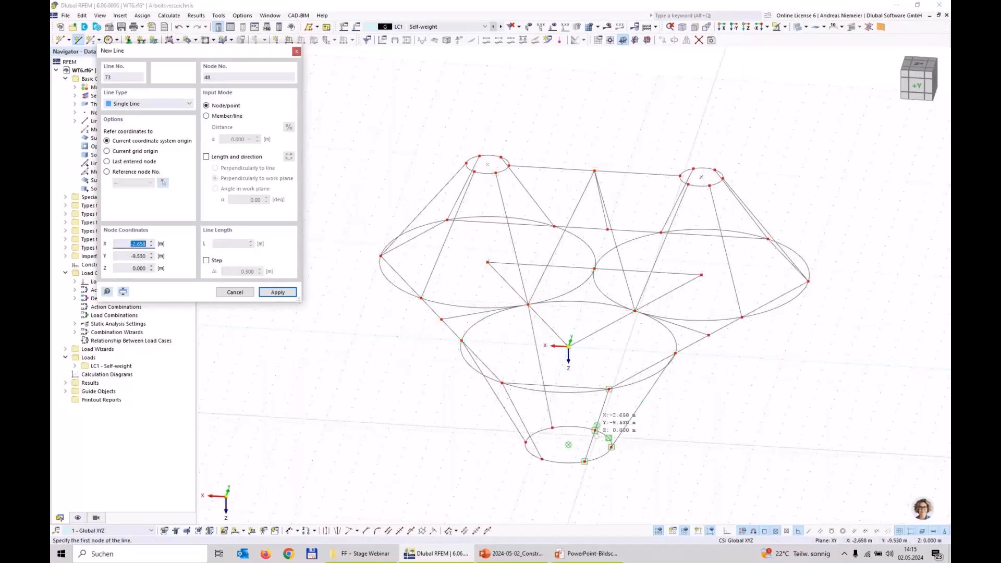
{"action": "left_click", "coordinate": [595, 431]}
{"action": "left_click", "coordinate": [635, 312]}
{"action": "key", "text": "Escape"}
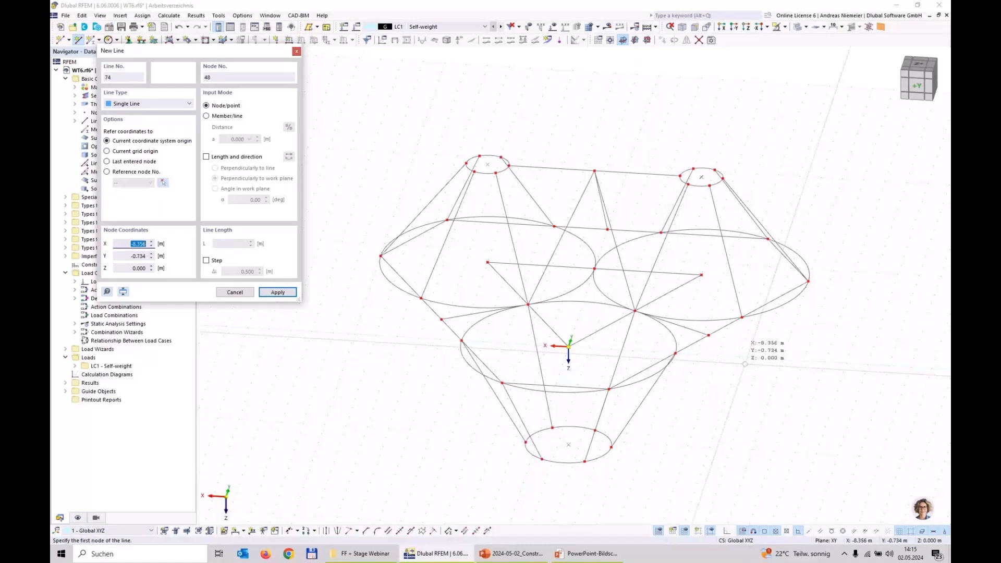
{"action": "key", "text": "Escape"}
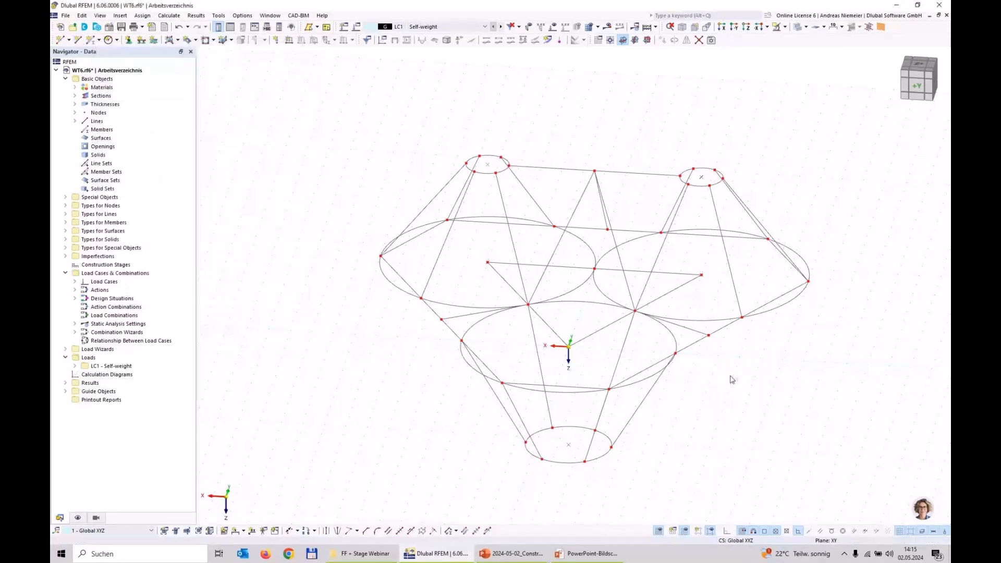
Check the completed line framework from another angle and save the model.
{"action": "left_click_drag", "start_coordinate": [624, 235], "coordinate": [603, 218]}
{"action": "middle_click_drag", "start_coordinate": [359, 380], "coordinate": [425, 376], "text": "ctrl"}
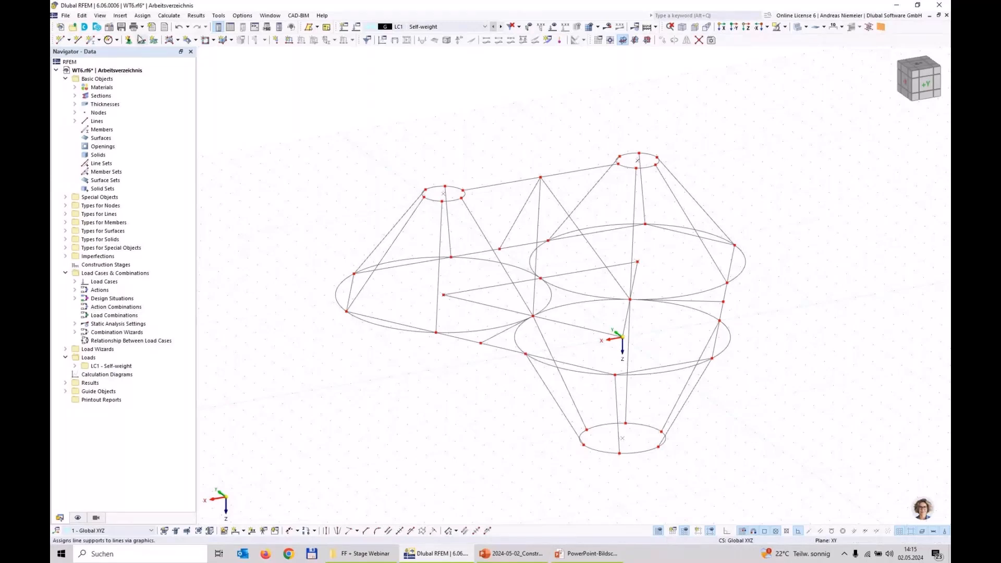
{"action": "left_click", "coordinate": [122, 27]}
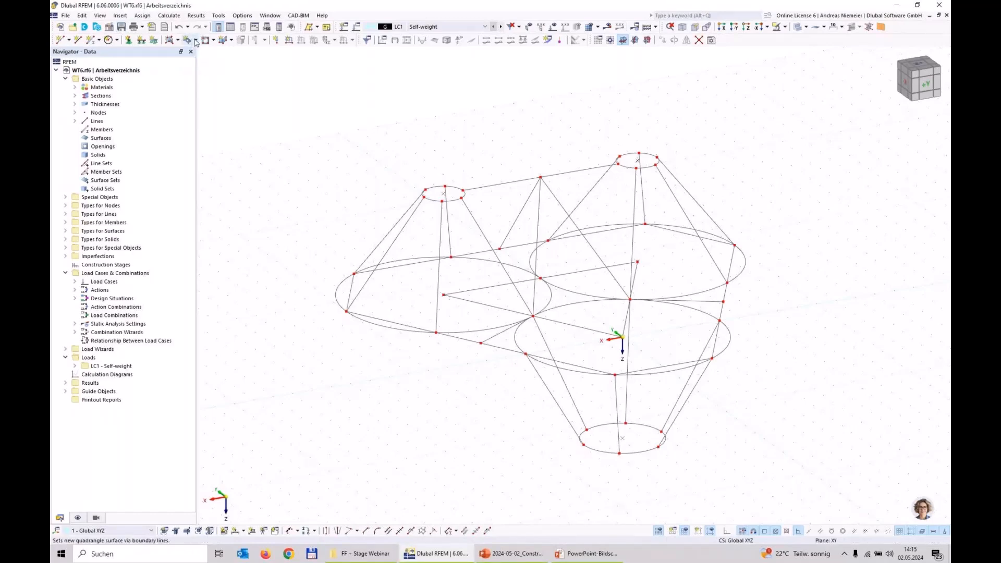
Set up a new quadrangle surface with Membrane stiffness and review the orthotropic elastic parameters of its Glass-PTFE Typ II material.
{"action": "left_click", "coordinate": [195, 41]}
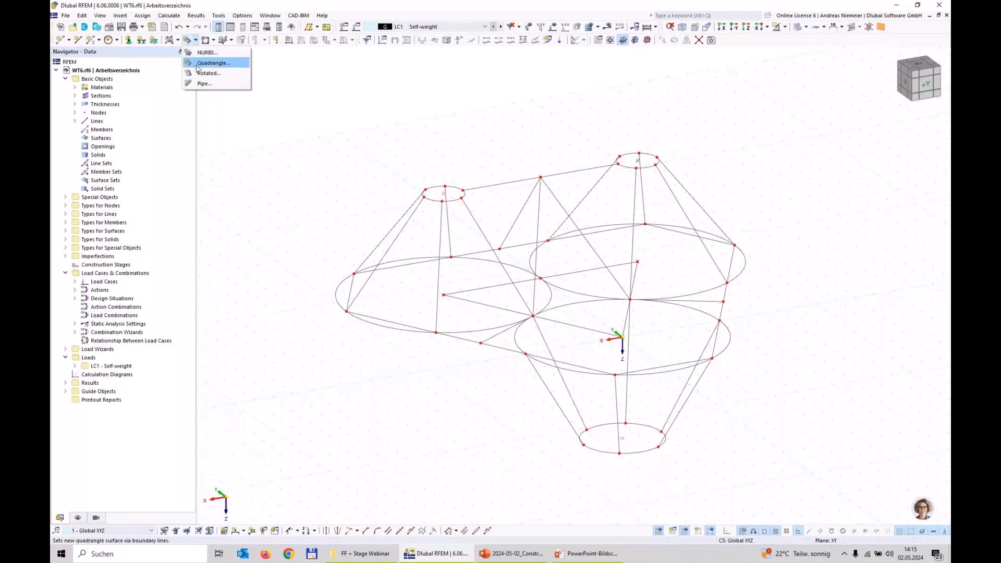
{"action": "left_click", "coordinate": [207, 63]}
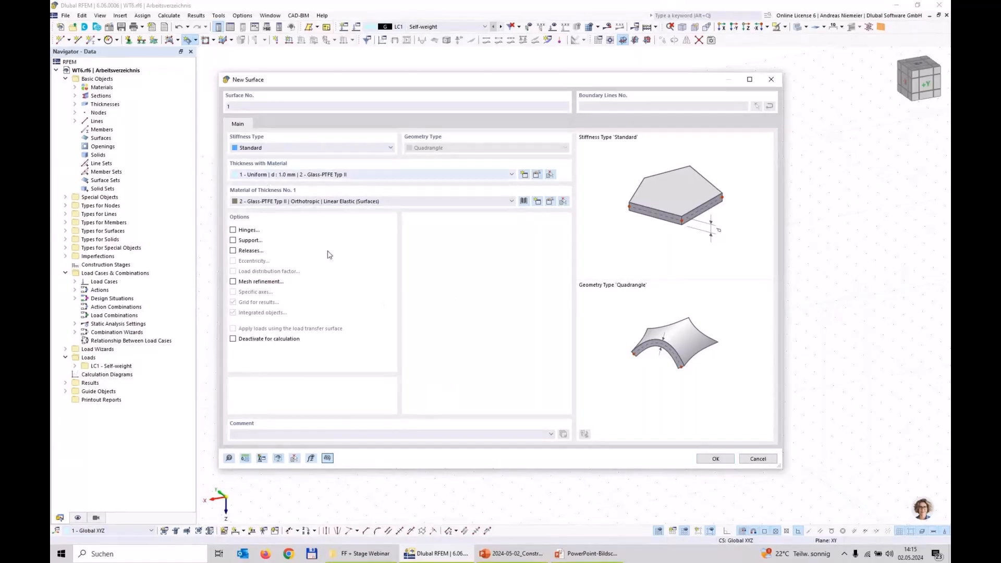
{"action": "double_click", "coordinate": [260, 177]}
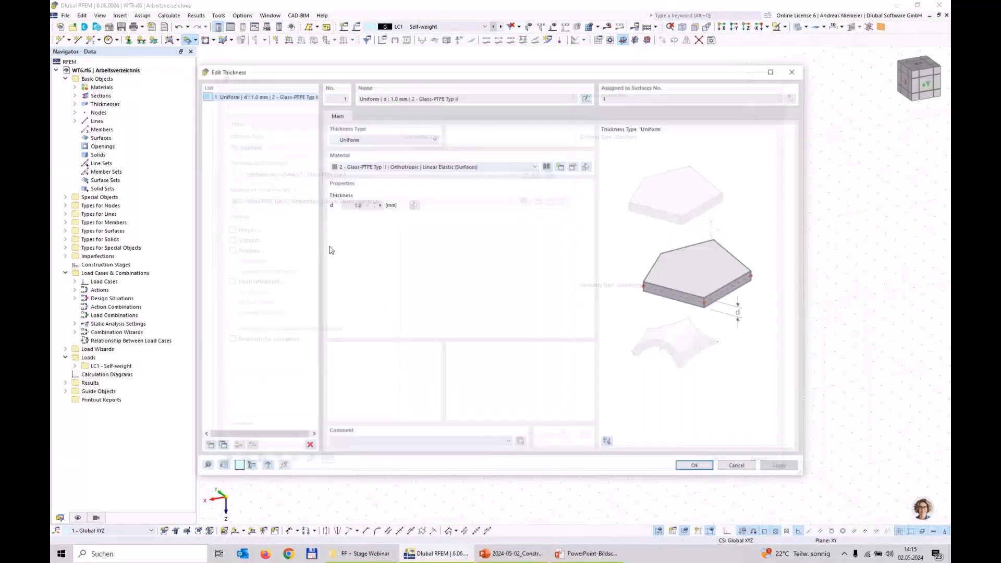
{"action": "double_click", "coordinate": [385, 167]}
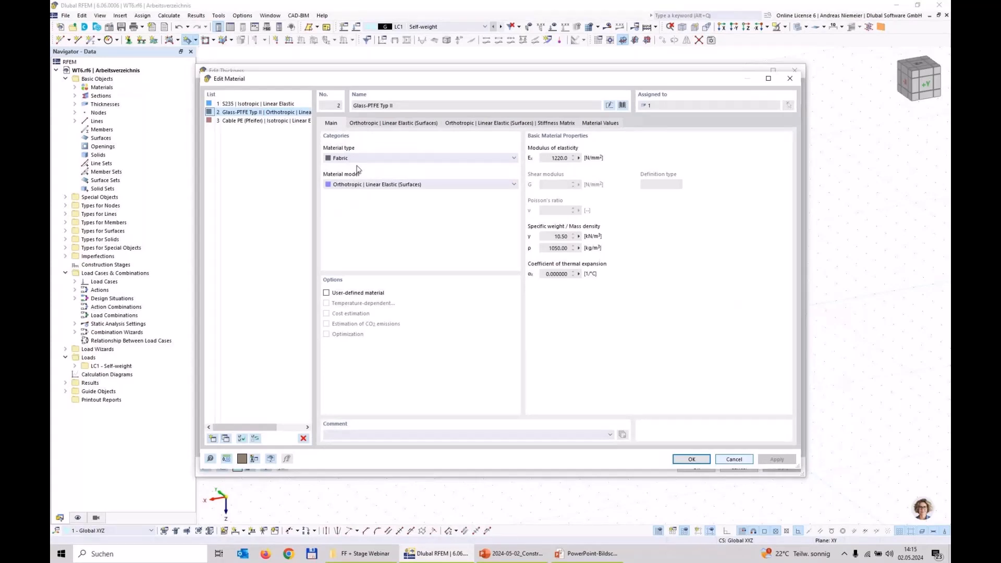
{"action": "left_click", "coordinate": [396, 124]}
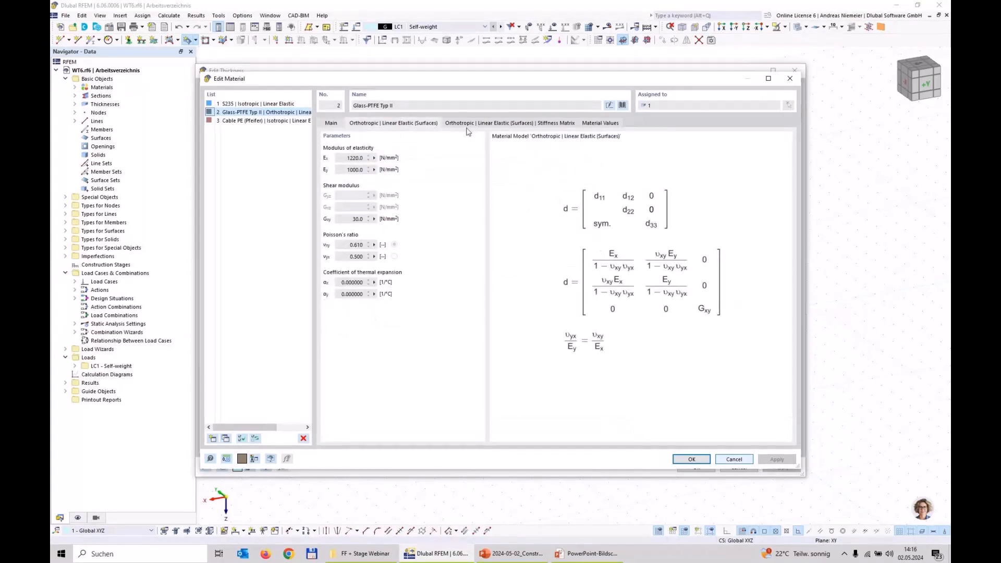
{"action": "left_click", "coordinate": [739, 459]}
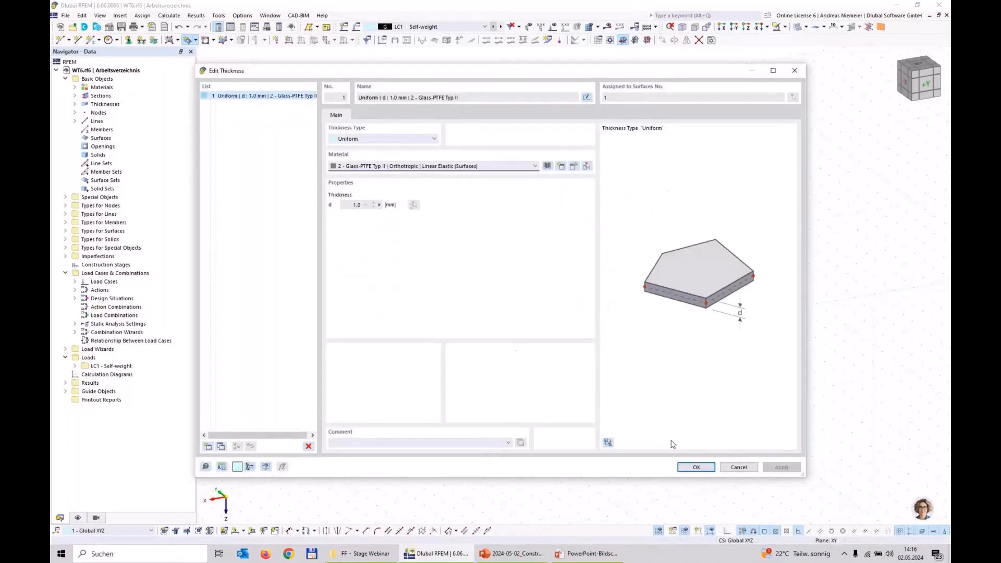
{"action": "left_click", "coordinate": [271, 179]}
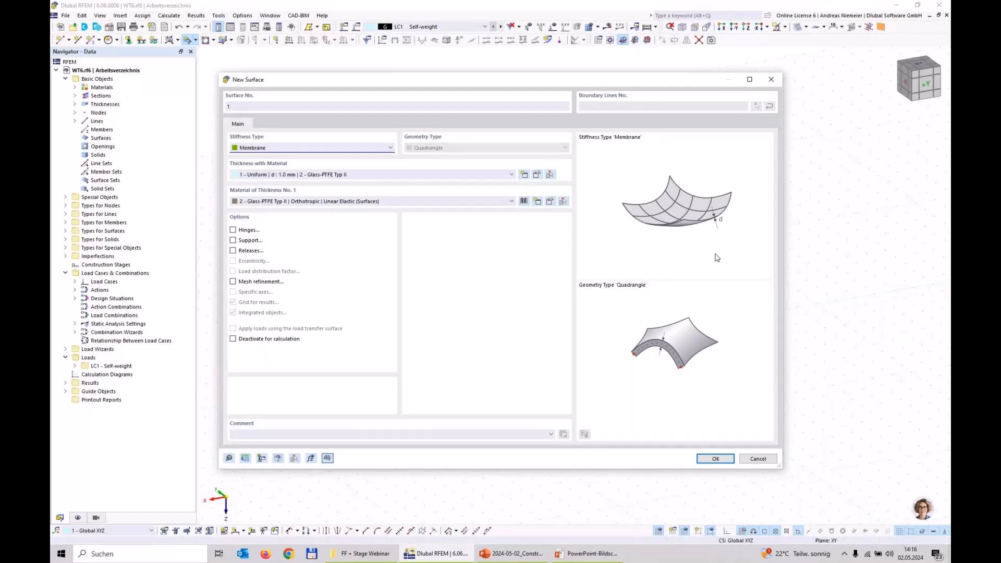
{"action": "left_click", "coordinate": [714, 459]}
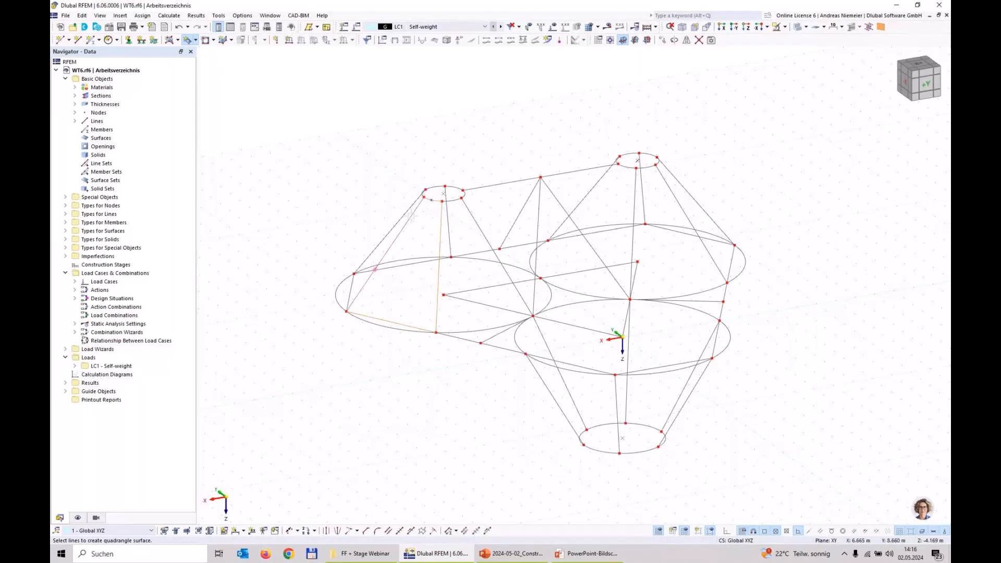
Create quadrangle membrane surfaces on the three outer panels of the positive-X raised cone.
{"action": "left_click", "coordinate": [443, 221]}
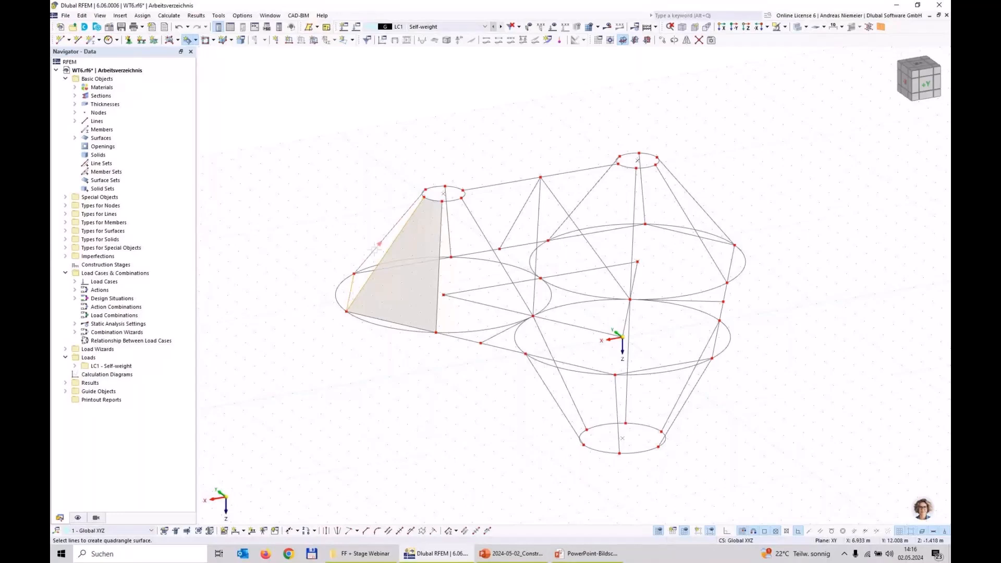
{"action": "scroll", "coordinate": [432, 182], "scroll_direction": "up", "scroll_amount": 5}
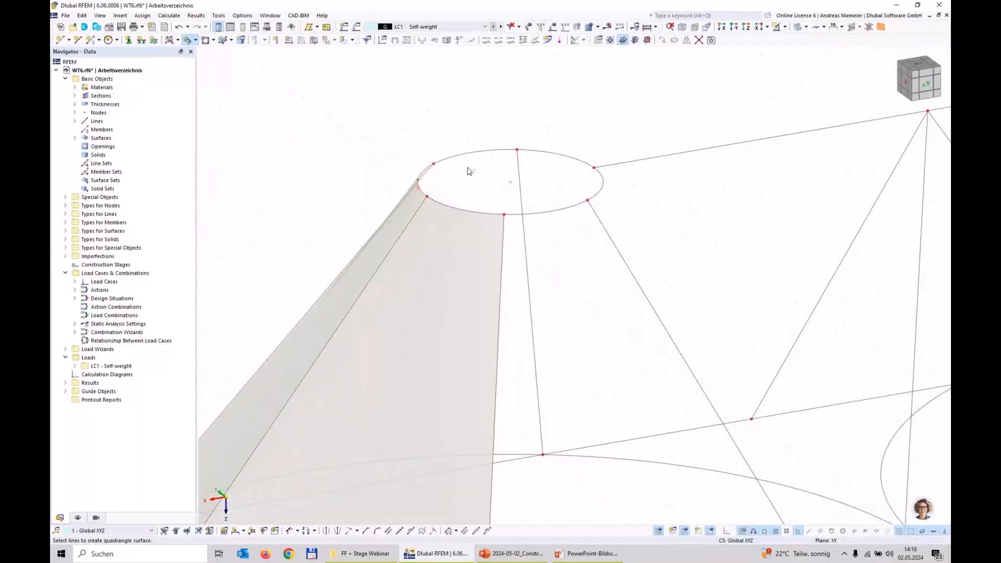
{"action": "left_click", "coordinate": [521, 173]}
{"action": "scroll", "coordinate": [590, 366], "scroll_direction": "down", "scroll_amount": 4}
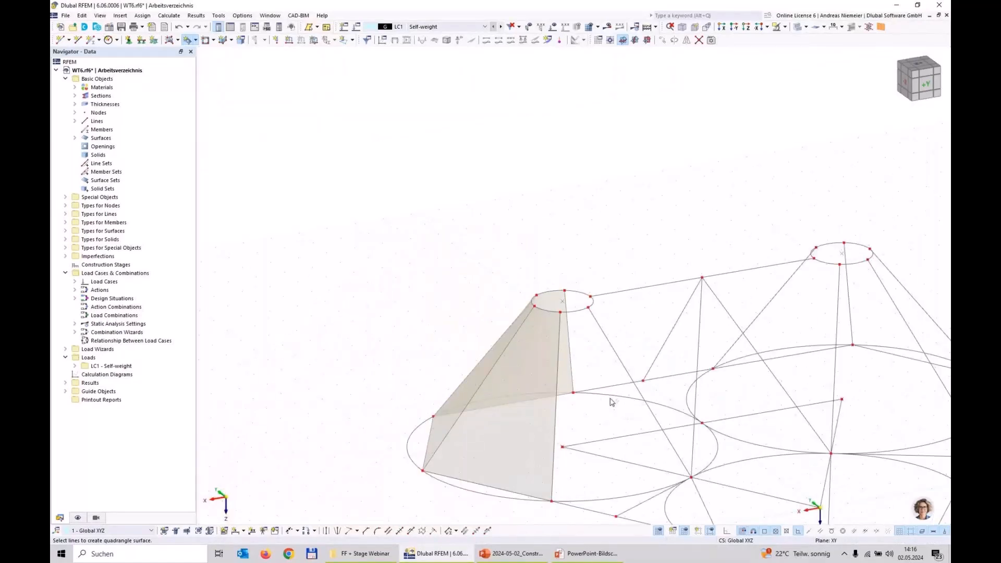
Create the two rear membrane surfaces between the raised cones, one on each side of the central dividing line.
{"action": "left_click", "coordinate": [605, 387]}
{"action": "left_click", "coordinate": [601, 295]}
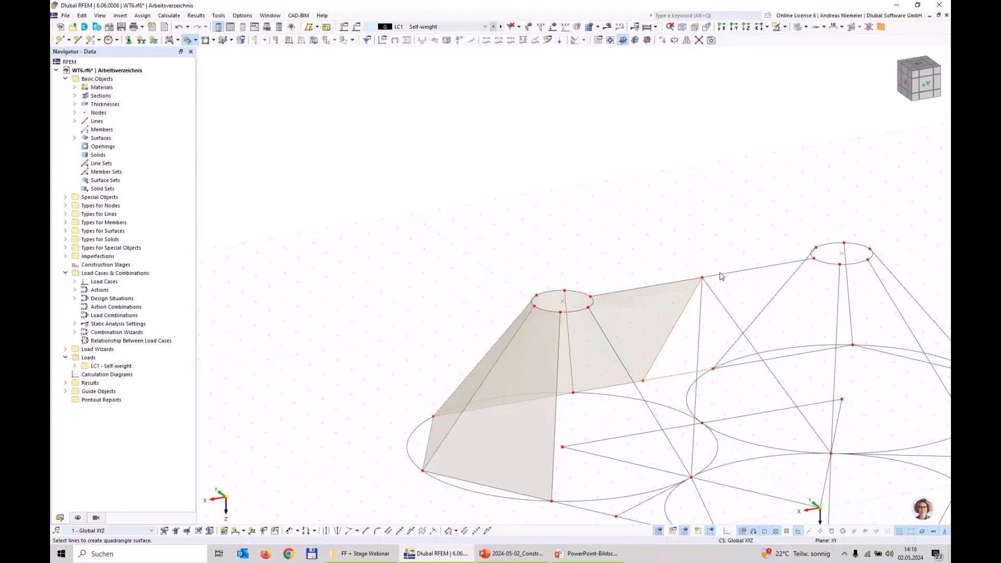
{"action": "left_click", "coordinate": [755, 282]}
{"action": "scroll", "coordinate": [810, 256], "scroll_direction": "up", "scroll_amount": 3}
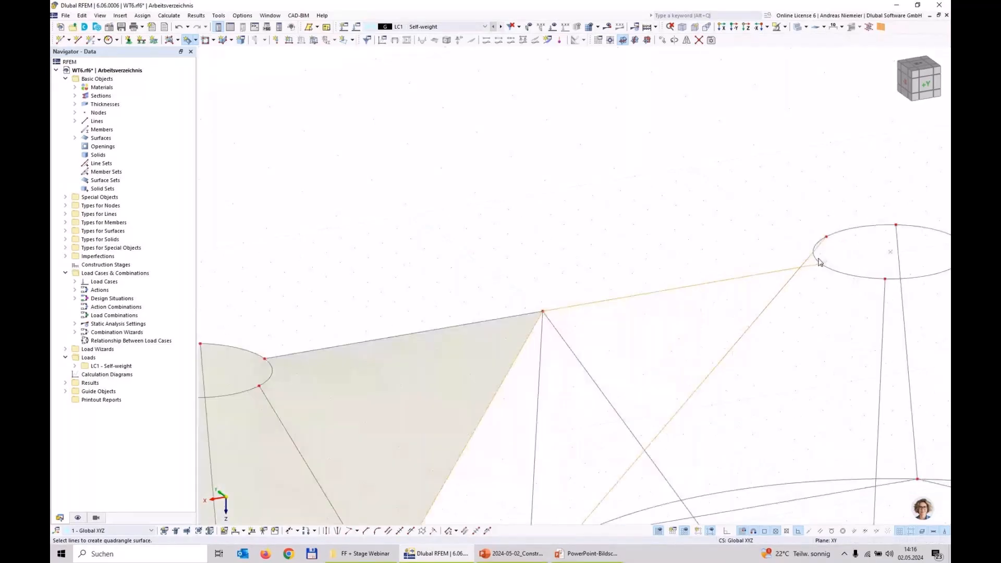
{"action": "left_click", "coordinate": [815, 258]}
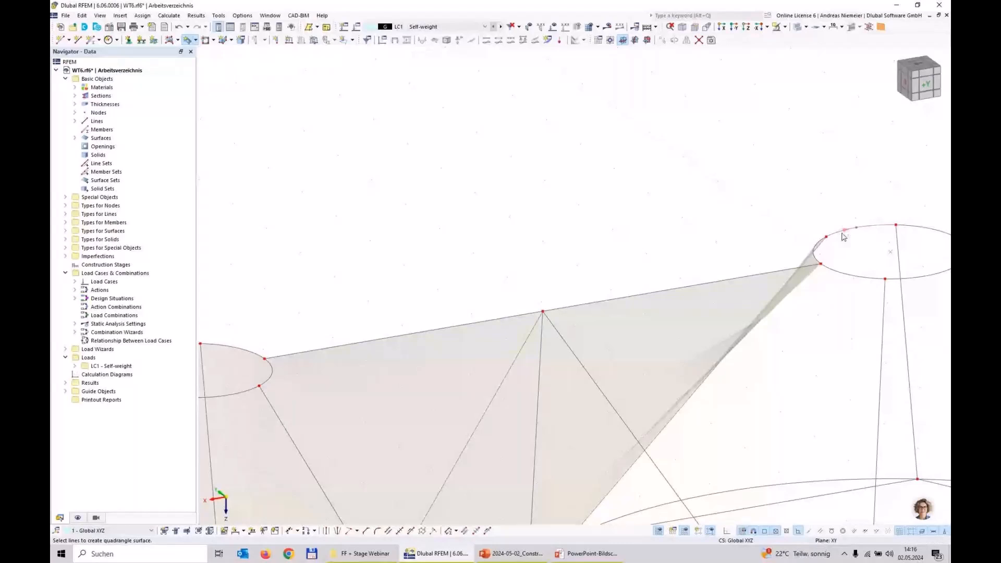
{"action": "scroll", "coordinate": [841, 238], "scroll_direction": "down", "scroll_amount": 3}
Create the rear quadrangle membrane surface of the negative-X raised cone from its perimeter line, radial lines and ring arc.
{"action": "left_click", "coordinate": [828, 363]}
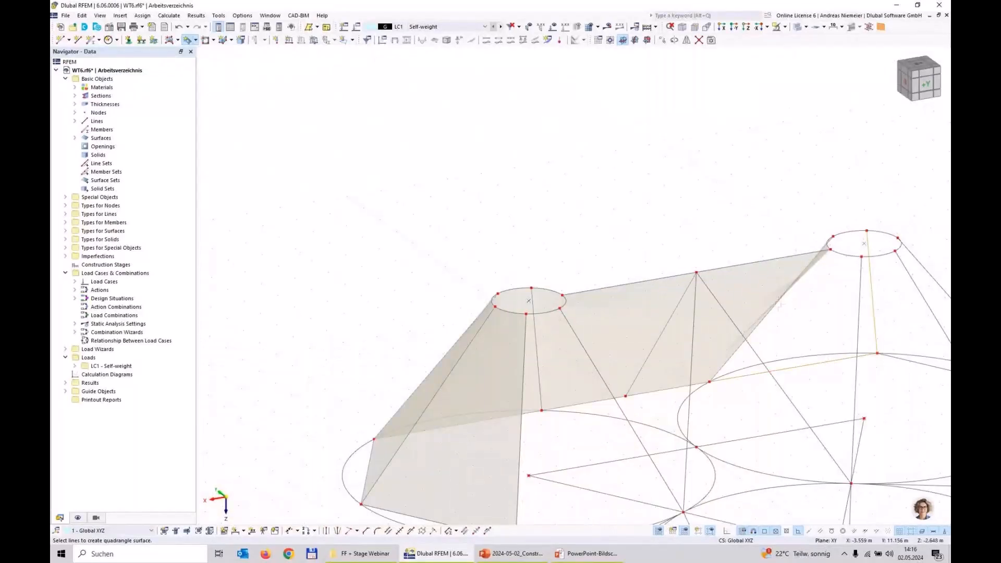
{"action": "scroll", "coordinate": [779, 305], "scroll_direction": "down", "scroll_amount": 3}
{"action": "middle_click_drag", "start_coordinate": [459, 257], "coordinate": [741, 292], "text": "ctrl"}
{"action": "left_click", "coordinate": [513, 360]}
{"action": "left_click", "coordinate": [519, 435]}
{"action": "left_click", "coordinate": [567, 402]}
{"action": "left_click", "coordinate": [562, 314]}
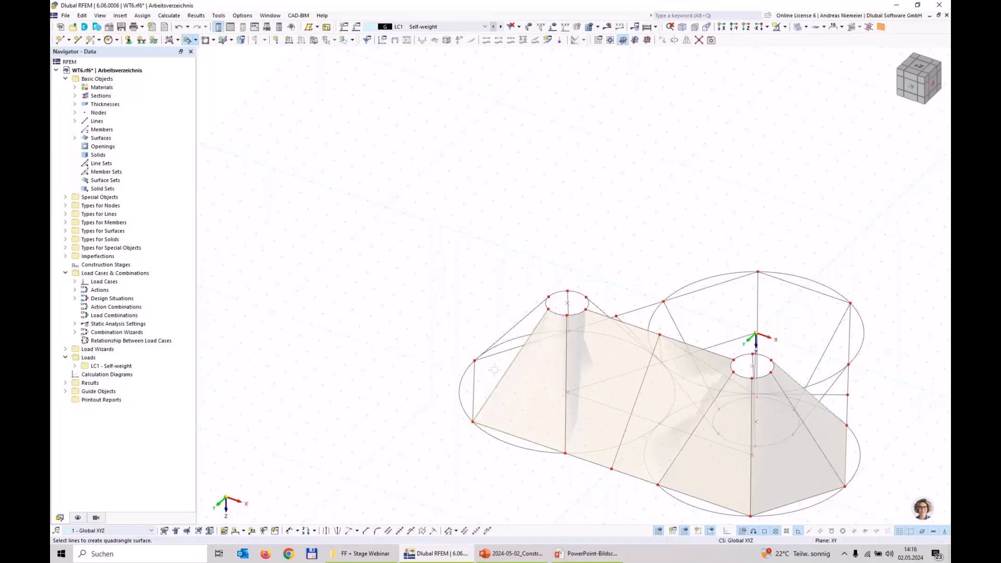
Create the two remaining outer membrane surfaces around the side of the negative-X raised cone.
{"action": "left_click", "coordinate": [473, 395]}
{"action": "scroll", "coordinate": [533, 313], "scroll_direction": "up", "scroll_amount": 3}
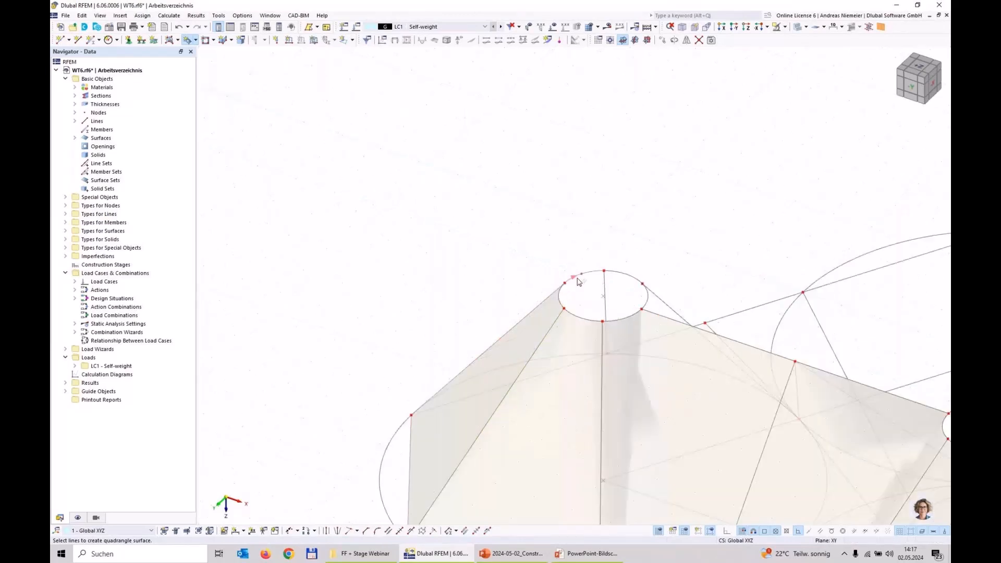
{"action": "left_click", "coordinate": [605, 296]}
{"action": "left_click", "coordinate": [580, 357]}
{"action": "left_click", "coordinate": [572, 344]}
{"action": "left_click", "coordinate": [510, 332]}
{"action": "scroll", "coordinate": [803, 395], "scroll_direction": "down", "scroll_amount": 3}
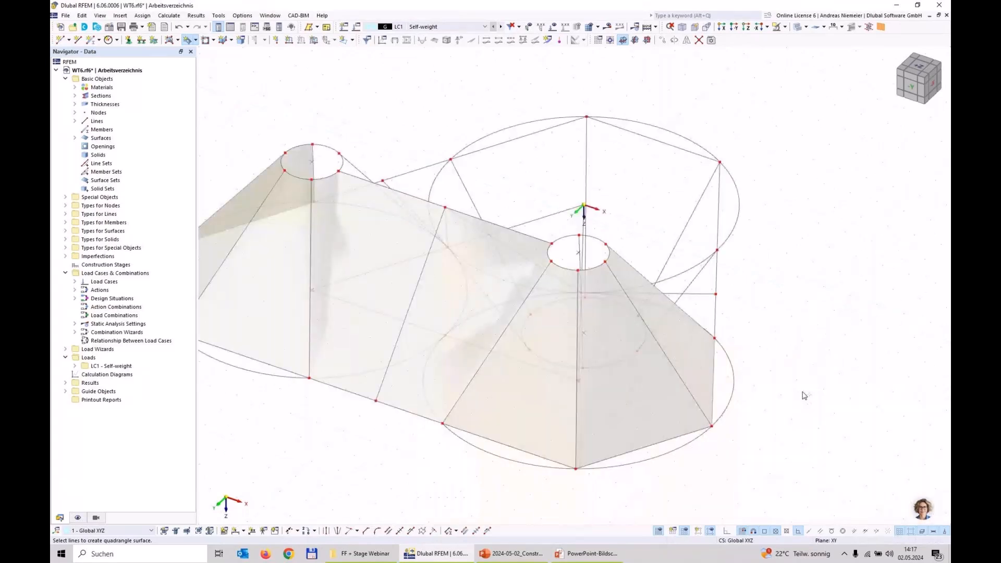
Create a Membrane quadrangle surface on the positive-X raised cone up to the line joining the side midpoint and contact node.
{"action": "middle_click_drag", "start_coordinate": [798, 393], "coordinate": [529, 395], "text": "ctrl"}
{"action": "right_click", "coordinate": [377, 318]}
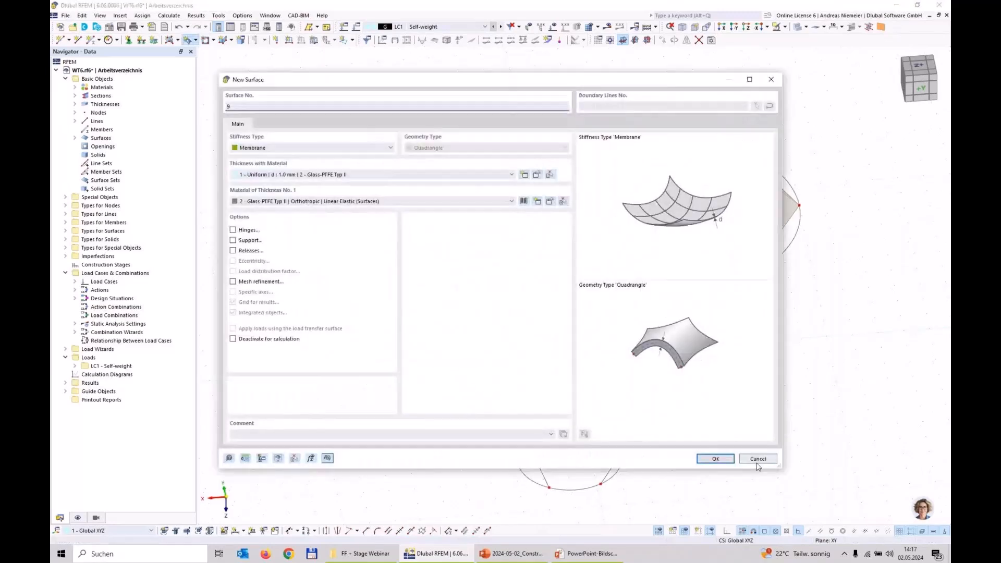
{"action": "left_click", "coordinate": [726, 460]}
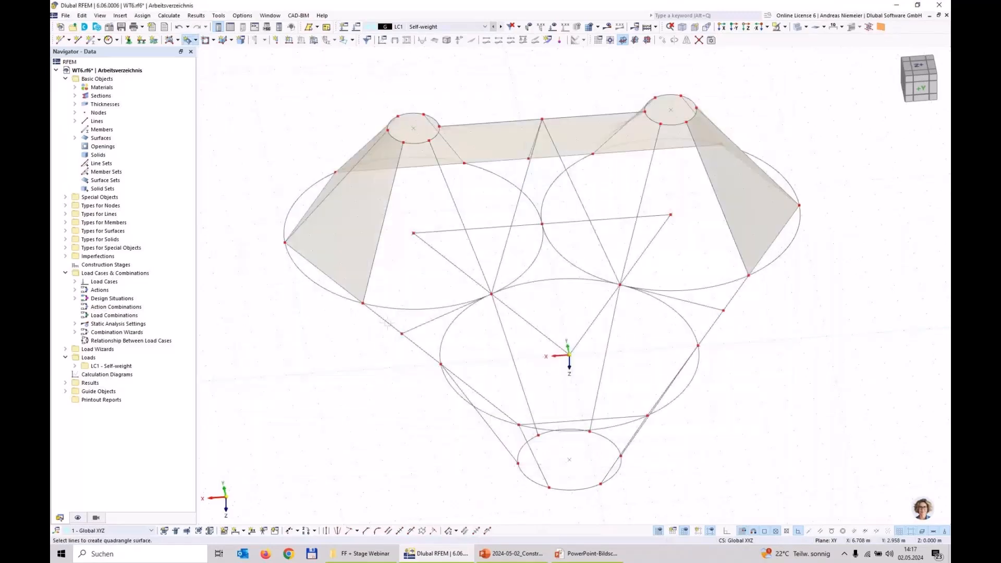
{"action": "left_click", "coordinate": [388, 322]}
{"action": "left_click", "coordinate": [446, 314]}
{"action": "left_click", "coordinate": [443, 173]}
{"action": "left_click", "coordinate": [415, 144]}
{"action": "left_click", "coordinate": [399, 154]}
Create the adjoining membrane surface from the positive-X side's midpoint line down to the lowered ring.
{"action": "left_click", "coordinate": [440, 317]}
{"action": "left_click", "coordinate": [499, 441]}
{"action": "left_click", "coordinate": [523, 446]}
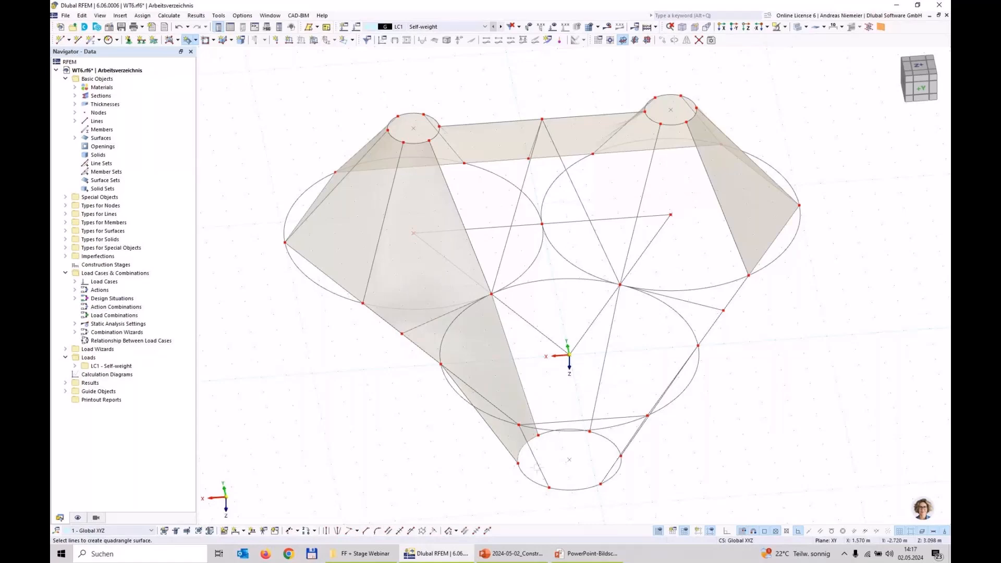
Create the three outer membrane surfaces of the lowered cone, going from its positive-X side around the front to its negative-X side.
{"action": "left_click", "coordinate": [518, 467]}
{"action": "left_click", "coordinate": [503, 443]}
{"action": "left_click", "coordinate": [504, 414]}
{"action": "left_click", "coordinate": [536, 456]}
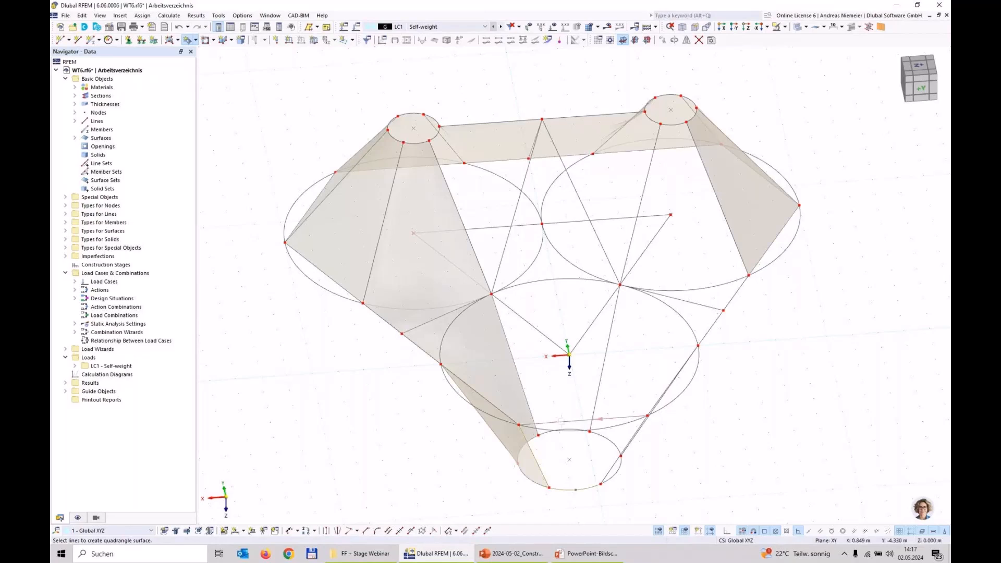
{"action": "left_click", "coordinate": [617, 471]}
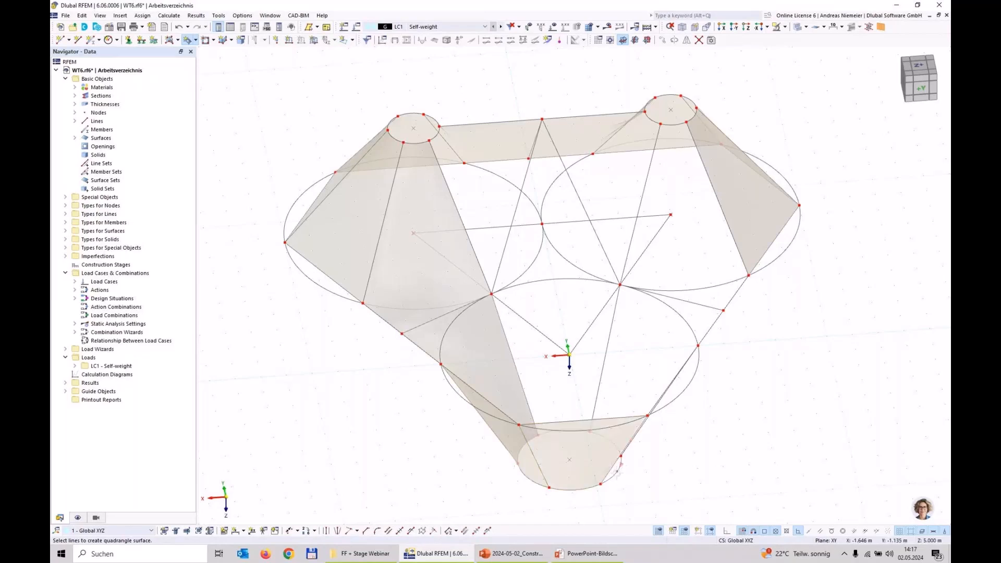
{"action": "middle_click_drag", "start_coordinate": [612, 467], "coordinate": [408, 485], "text": "ctrl"}
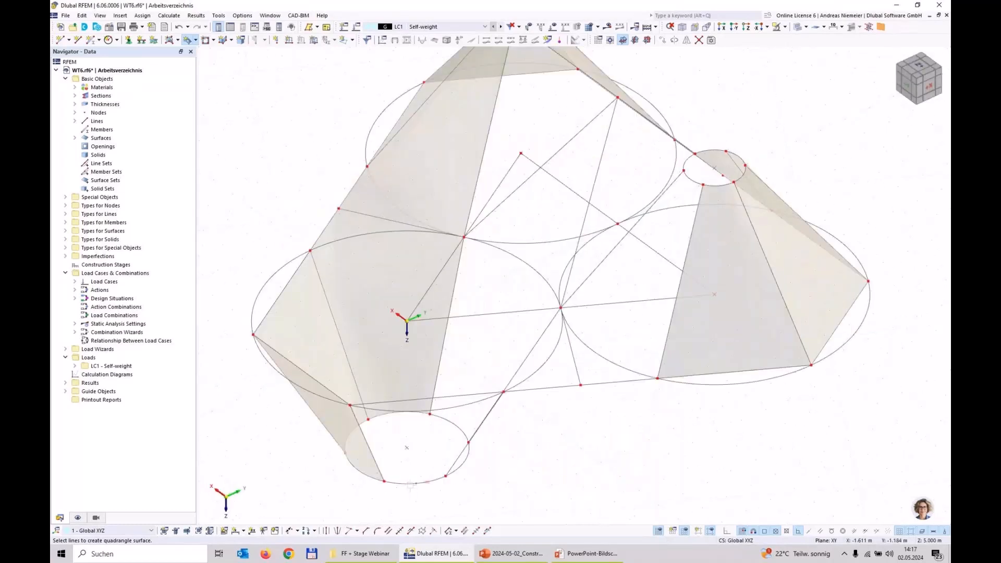
{"action": "left_click", "coordinate": [468, 397]}
{"action": "left_click", "coordinate": [461, 453]}
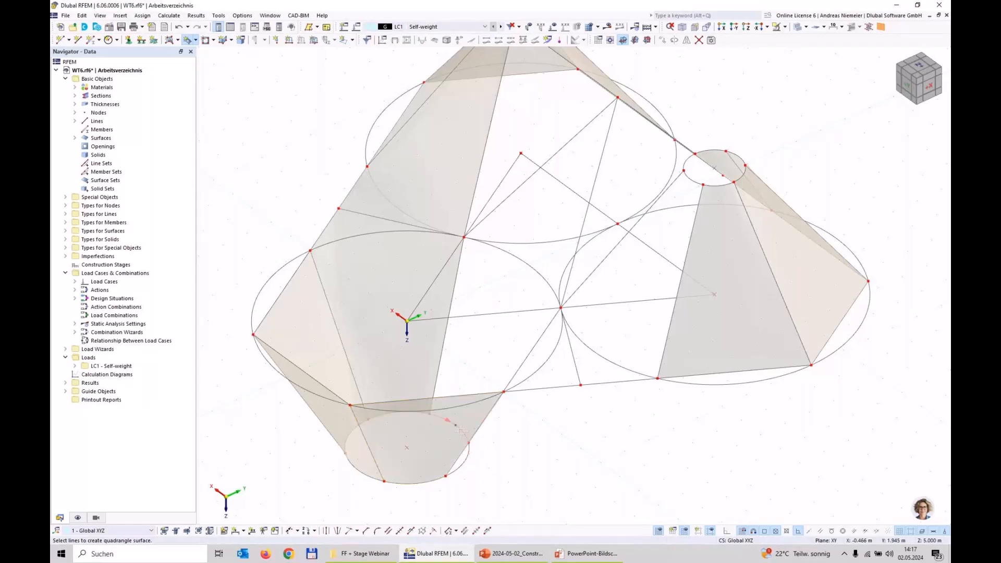
Create the lowered cone's inner membrane surface between the two contact nodes, bounded by the origin circle's arc.
{"action": "left_click", "coordinate": [513, 256]}
{"action": "left_click", "coordinate": [542, 334]}
{"action": "scroll", "coordinate": [525, 240], "scroll_direction": "down", "scroll_amount": 1}
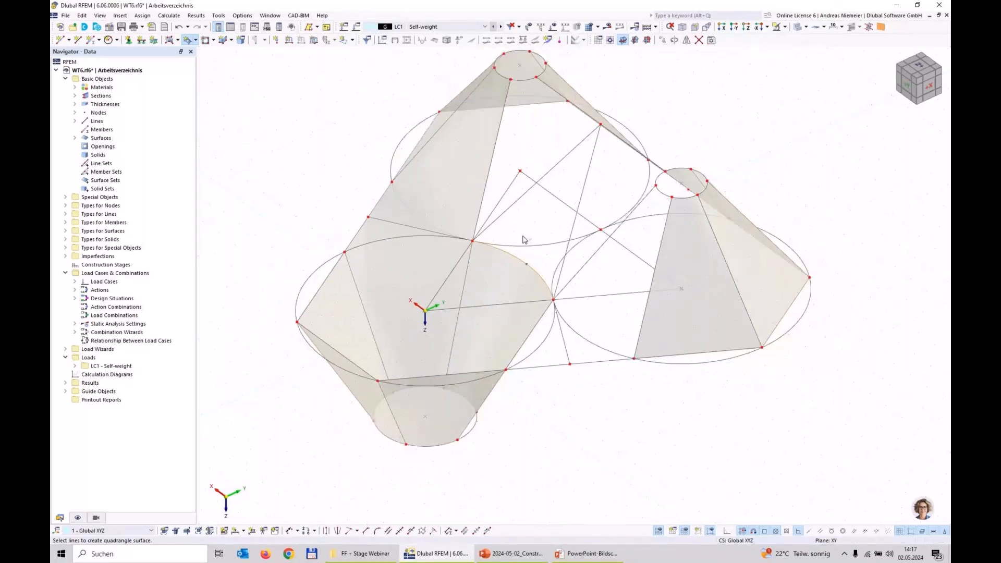
Create the membrane surface from the origin circle's arc up to the midpoint between the raised rings, and the adjoining surface to the positive-X ring.
{"action": "left_click", "coordinate": [585, 183]}
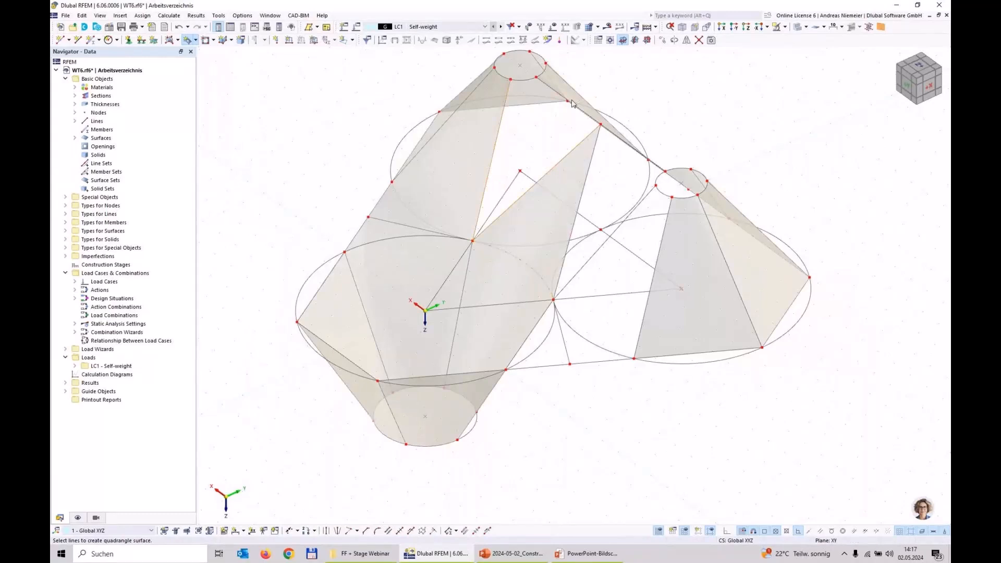
{"action": "left_click", "coordinate": [529, 80]}
{"action": "left_click", "coordinate": [540, 82]}
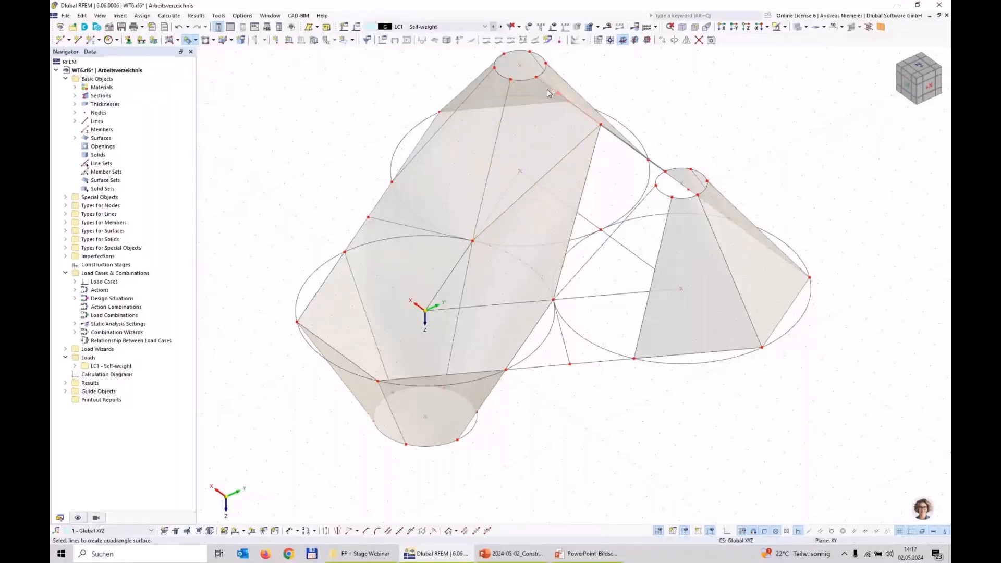
Create the two remaining membrane surfaces of the negative-X raised cone, one beside the outer edge's midpoint line and one towards the midpoint between the rings.
{"action": "left_click", "coordinate": [592, 263]}
{"action": "left_click", "coordinate": [565, 344]}
{"action": "left_click", "coordinate": [596, 364]}
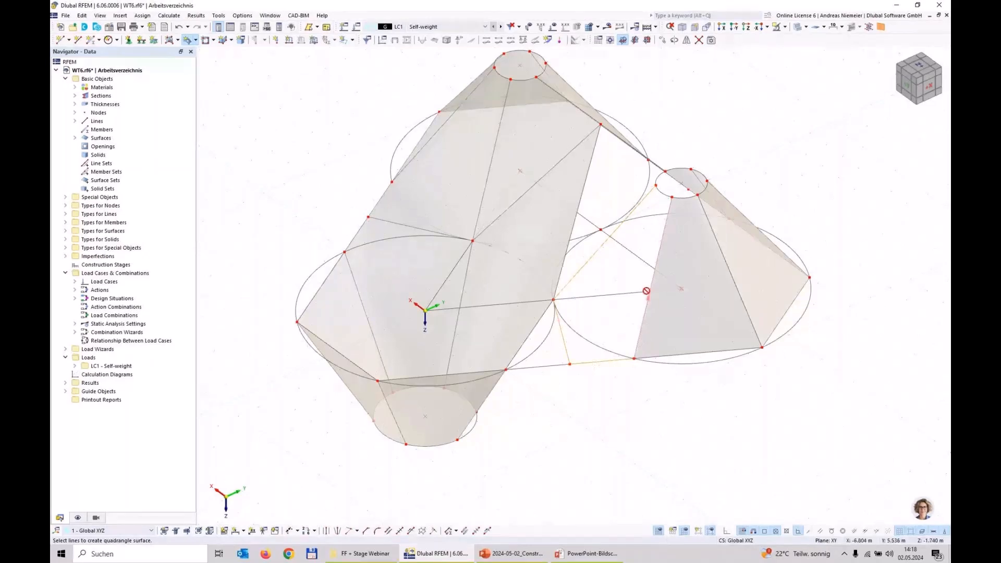
{"action": "left_click", "coordinate": [663, 193]}
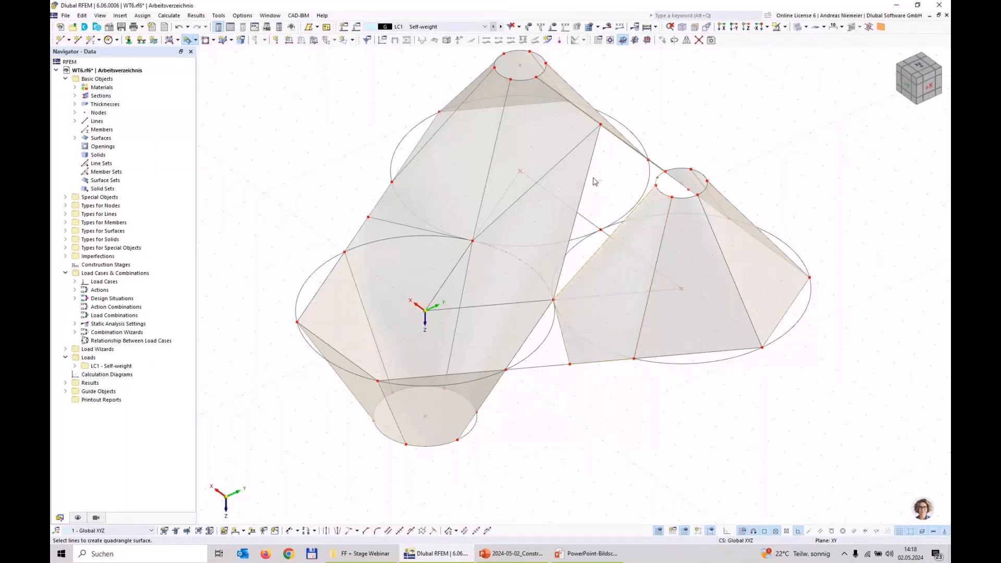
{"action": "left_click", "coordinate": [590, 178]}
Create the lowered cone's last membrane surface on its negative-X side, between the contact node line, the side edge and the lowered ring.
{"action": "middle_click_drag", "start_coordinate": [582, 438], "coordinate": [608, 392], "text": "ctrl"}
{"action": "left_click", "coordinate": [572, 365]}
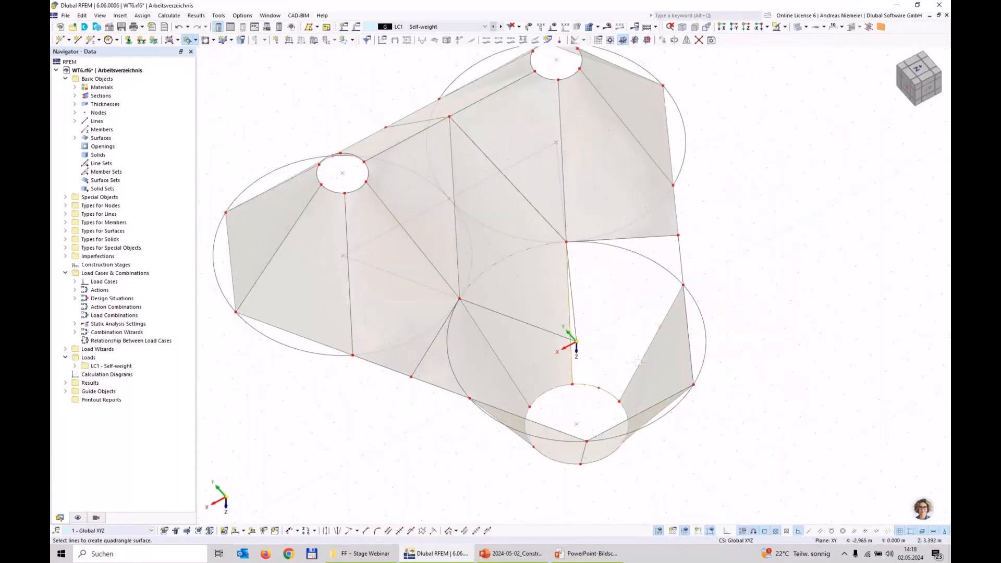
{"action": "left_click", "coordinate": [641, 361]}
{"action": "left_click", "coordinate": [681, 271]}
{"action": "left_click", "coordinate": [666, 235]}
Switch to the presentation to examine the structural task slide, and return to the RFEM model.
{"action": "mouse_move", "coordinate": [782, 409]}
{"action": "middle_mouse_down", "text": "ctrl"}
{"action": "mouse_move", "coordinate": [622, 342]}
{"action": "mouse_move", "coordinate": [430, 321]}
{"action": "mouse_move", "coordinate": [696, 342]}
{"action": "mouse_move", "coordinate": [702, 370]}
{"action": "middle_mouse_up", "text": "ctrl"}
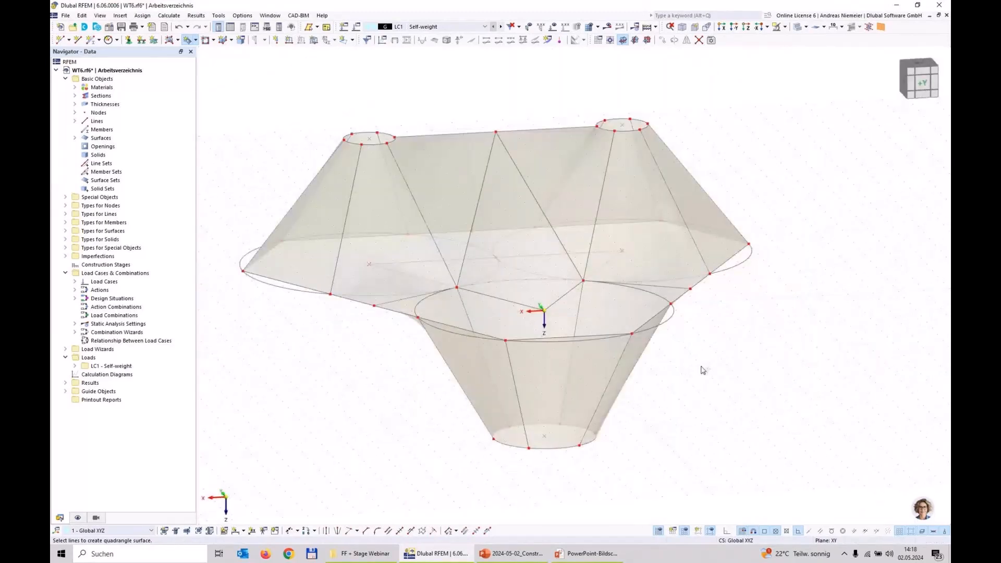
{"action": "key", "text": "alt+Tab"}
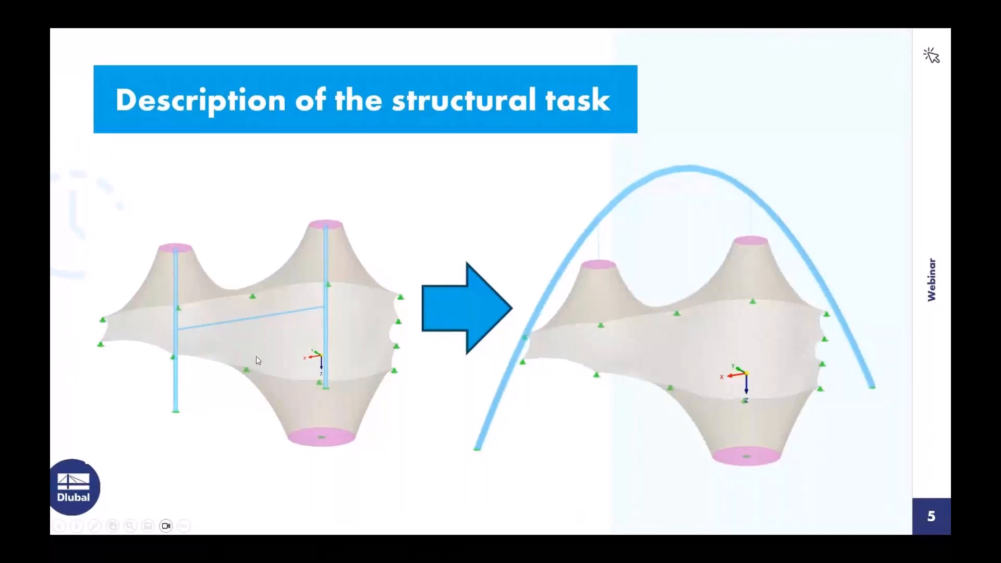
{"action": "key", "text": "super"}
{"action": "left_click", "coordinate": [449, 553]}
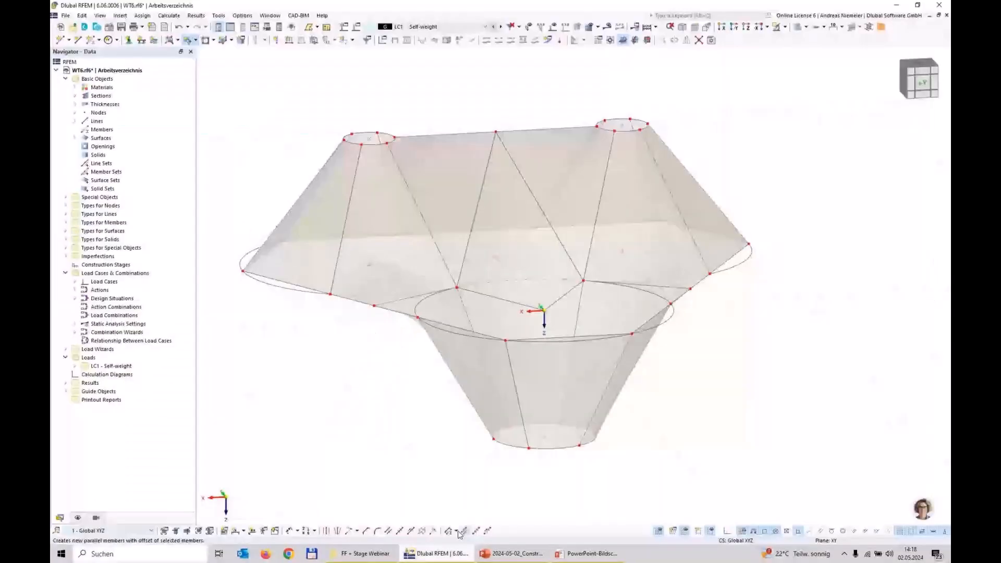
{"action": "left_click", "coordinate": [463, 531]}
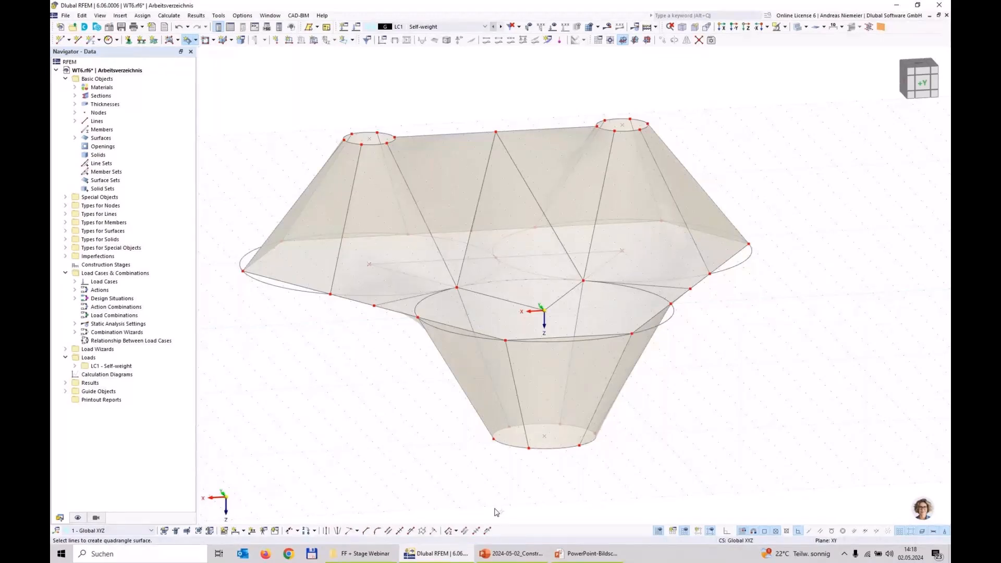
End the quadrangle surface creation and save the model.
{"action": "scroll", "coordinate": [720, 278], "scroll_direction": "up", "scroll_amount": 3}
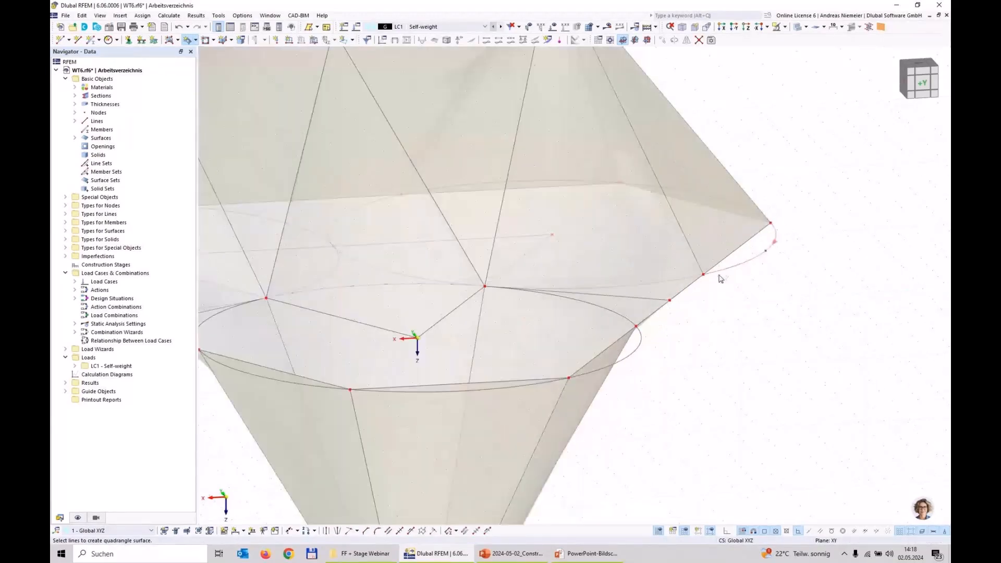
{"action": "key", "text": "Escape"}
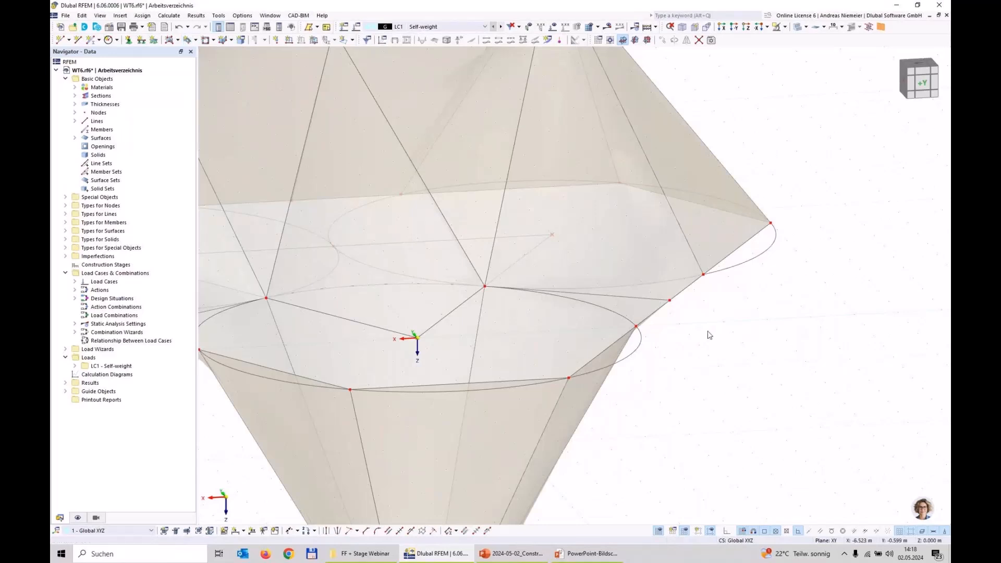
{"action": "scroll", "coordinate": [710, 335], "scroll_direction": "down", "scroll_amount": 3}
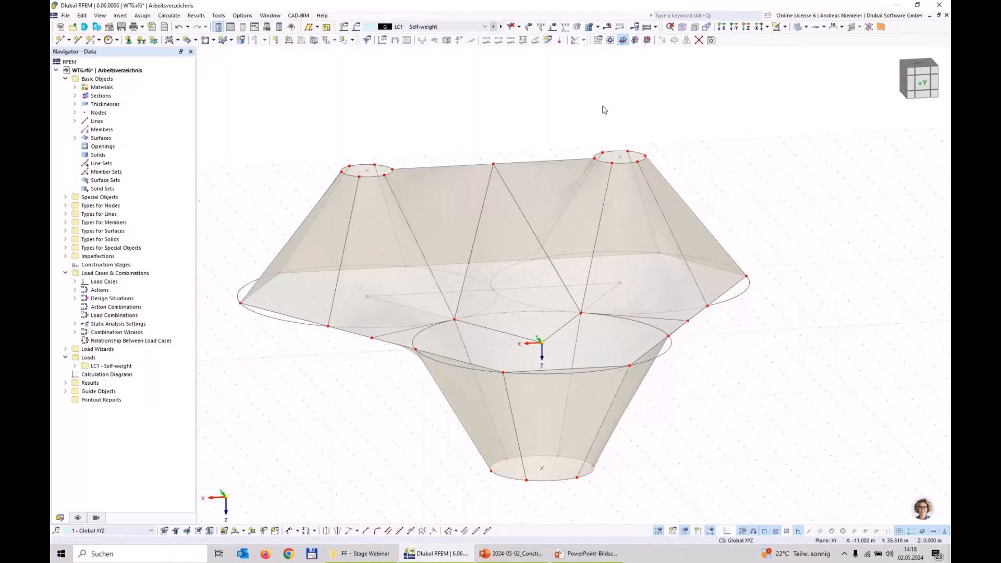
{"action": "left_click", "coordinate": [121, 27]}
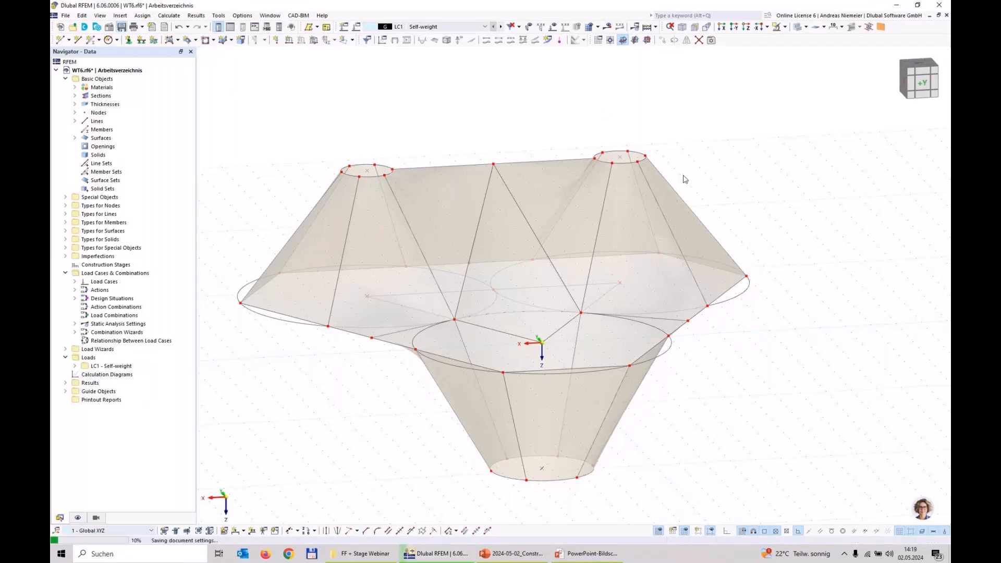
Select the negative-X raised cone's surfaces and give them specific axes with the input axis category Axis directed to point.
{"action": "middle_click_drag", "start_coordinate": [782, 364], "coordinate": [611, 207], "text": "ctrl"}
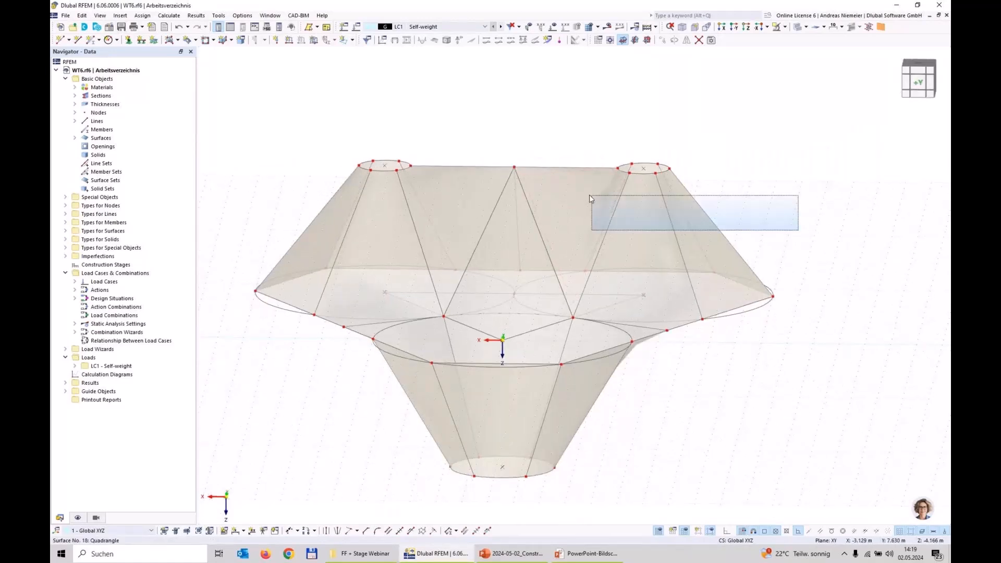
{"action": "left_click", "coordinate": [590, 195]}
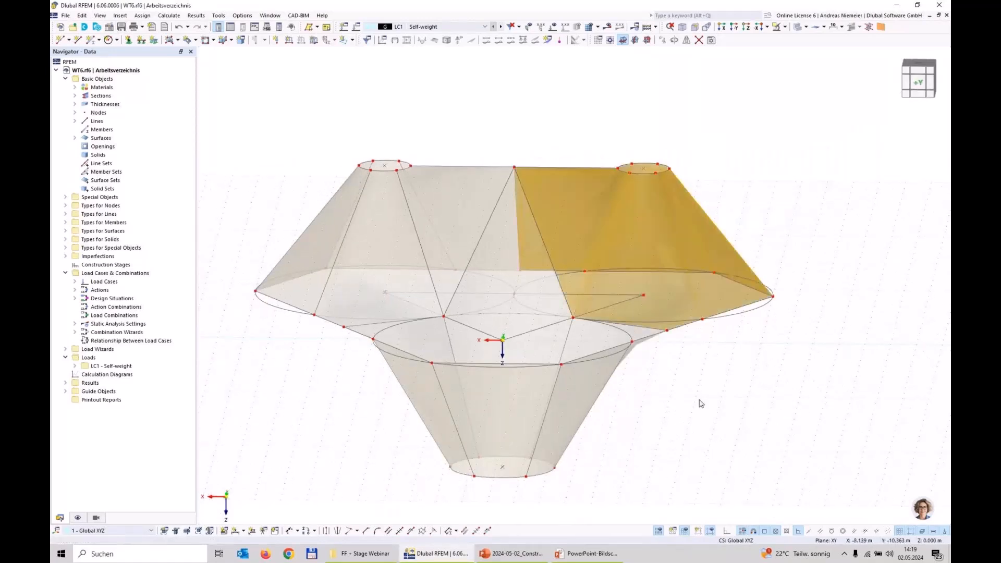
{"action": "right_click", "coordinate": [662, 186]}
{"action": "left_click", "coordinate": [671, 250]}
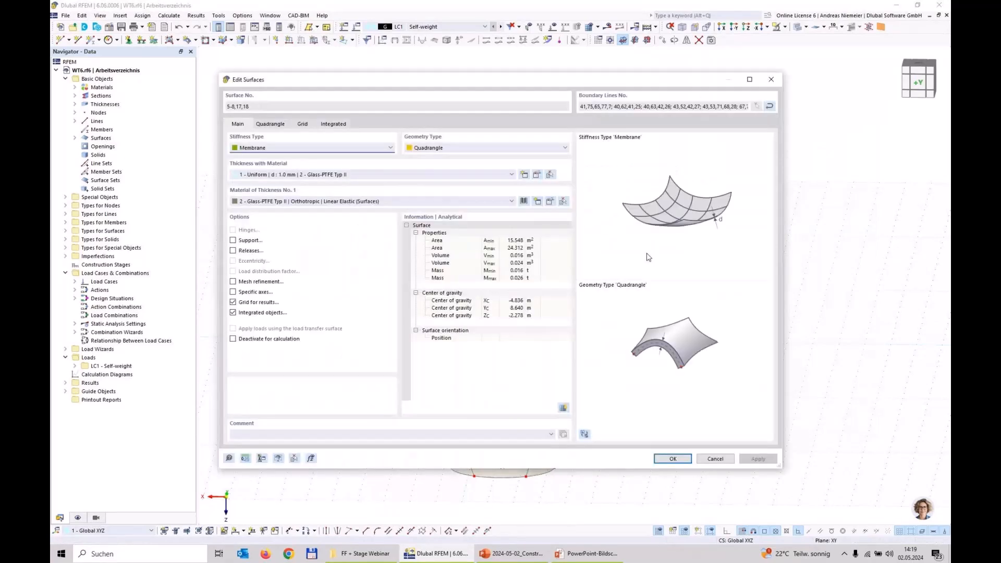
{"action": "left_click", "coordinate": [236, 292]}
{"action": "left_click", "coordinate": [304, 124]}
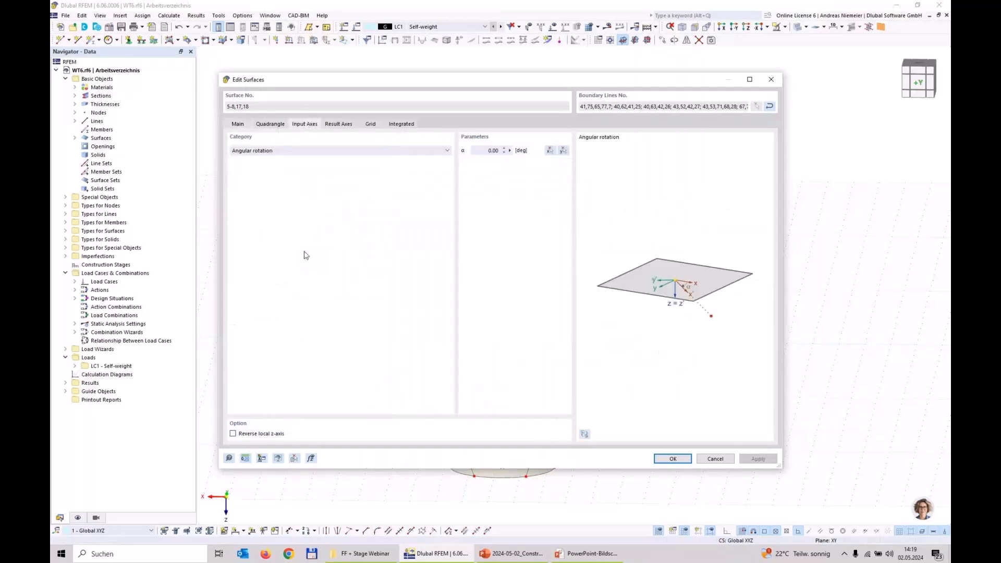
{"action": "left_click", "coordinate": [311, 150]}
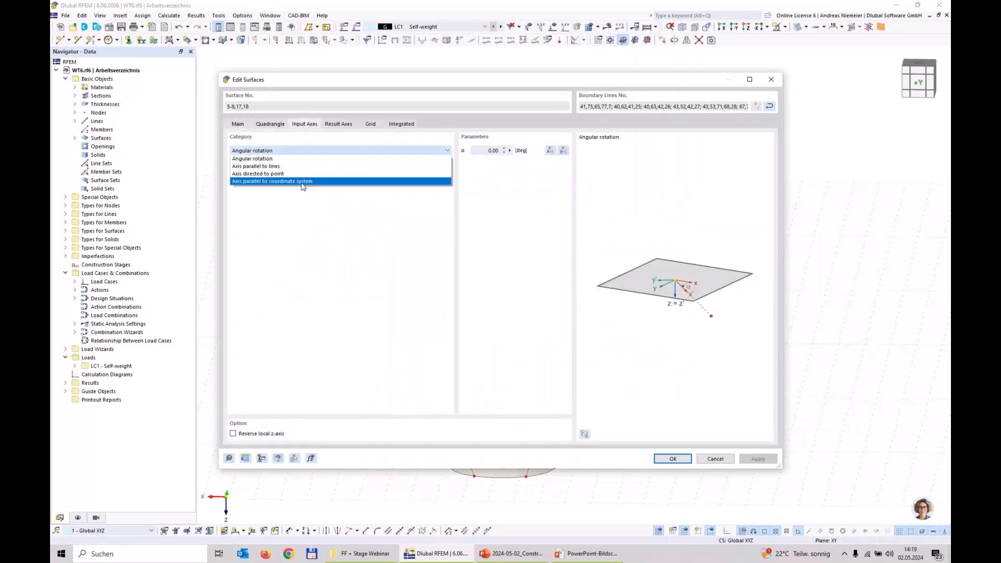
{"action": "left_click", "coordinate": [260, 173]}
Direct the surfaces' x-axis to the negative-X ring's centre (-5.000, 8.660, -5.000 m), setting the first point's Z to 0.
{"action": "left_click", "coordinate": [562, 279]}
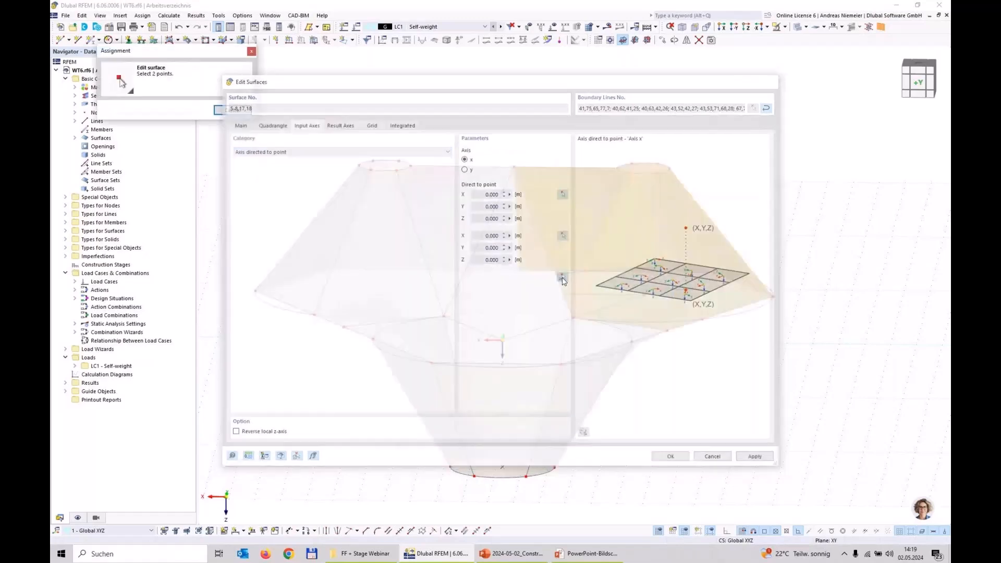
{"action": "scroll", "coordinate": [566, 213], "scroll_direction": "up", "scroll_amount": 5}
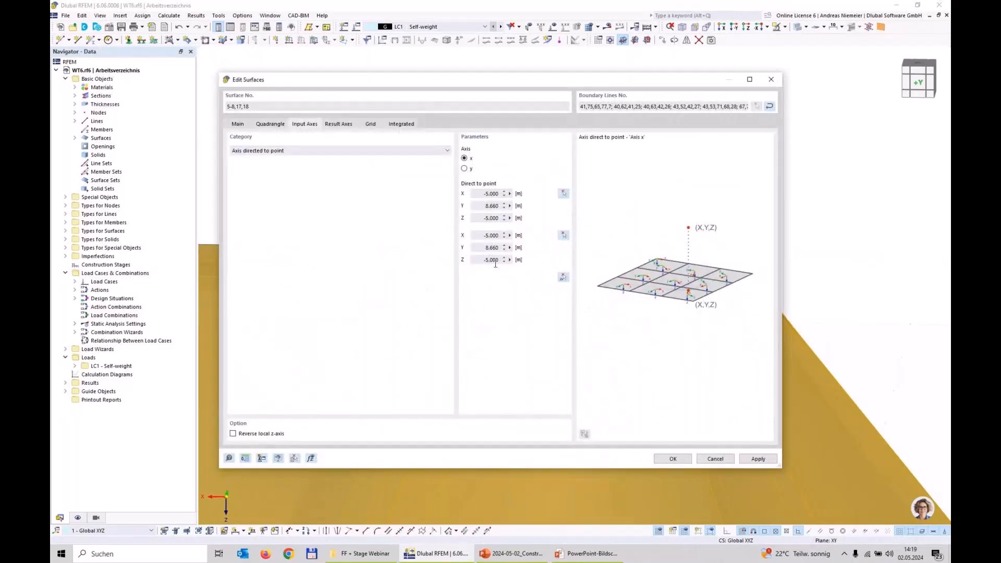
{"action": "left_click", "coordinate": [492, 218]}
{"action": "type", "text": "0"}
{"action": "left_click", "coordinate": [673, 459]}
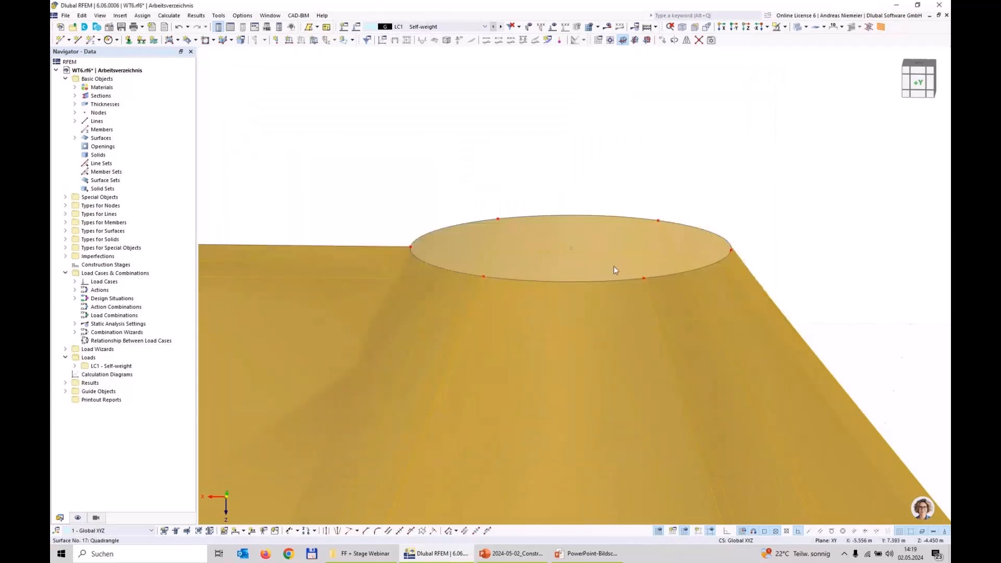
Select the positive-X raised cone's surfaces and assign them specific input axes of the category Axis directed to point.
{"action": "scroll", "coordinate": [576, 160], "scroll_direction": "down", "scroll_amount": 5}
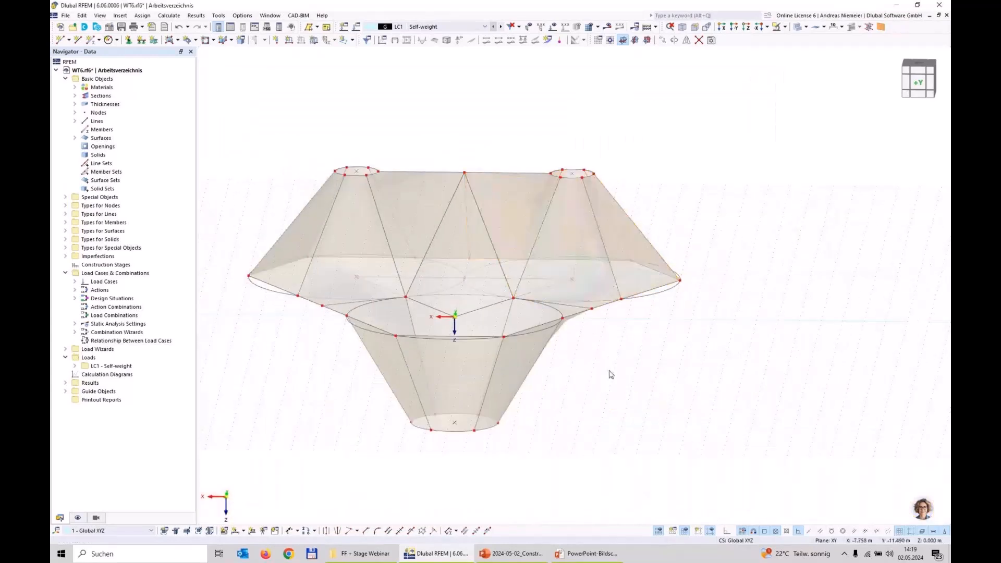
{"action": "left_click_drag", "start_coordinate": [405, 111], "coordinate": [305, 207]}
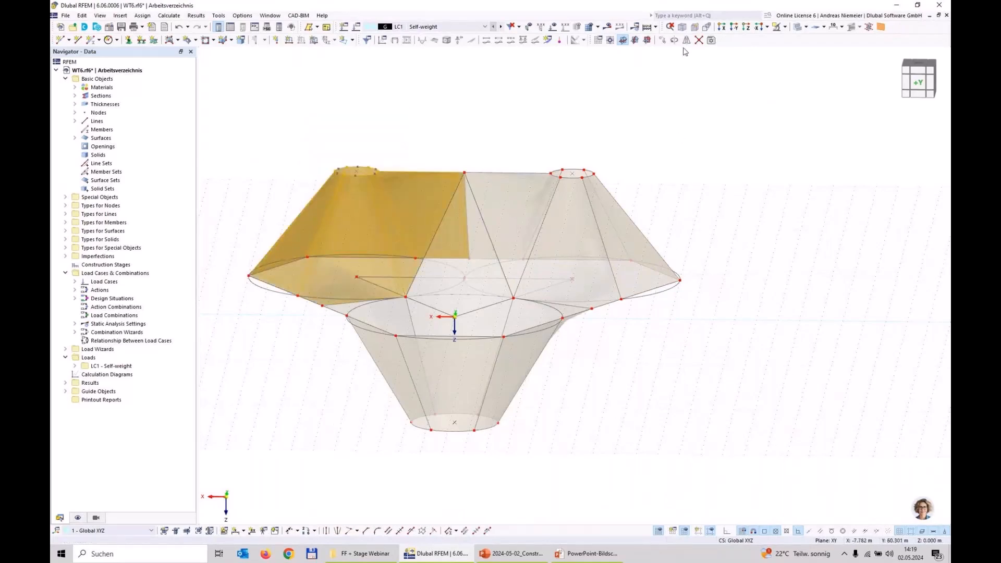
{"action": "right_click", "coordinate": [395, 242]}
{"action": "mouse_move", "coordinate": [448, 233]}
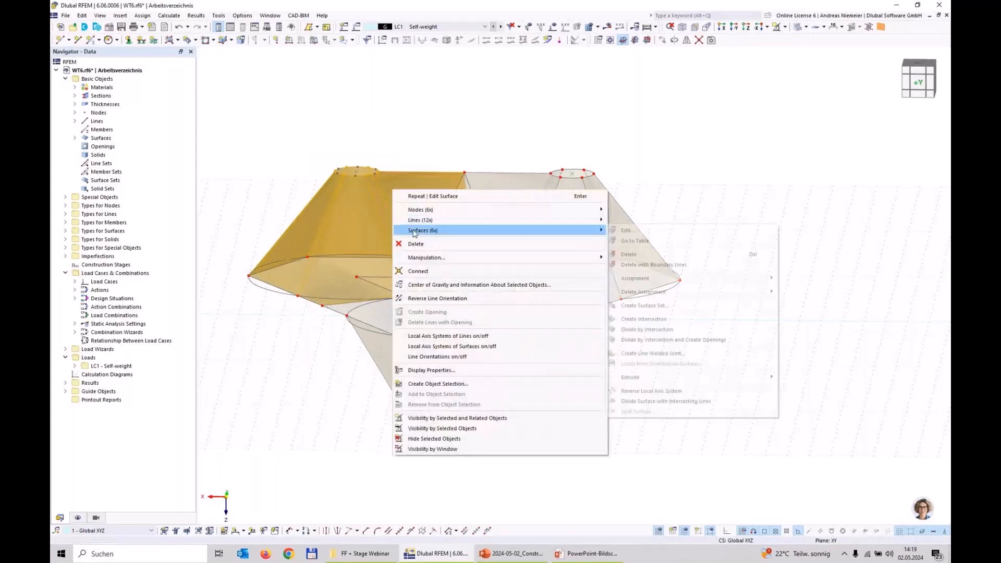
{"action": "left_click", "coordinate": [637, 233]}
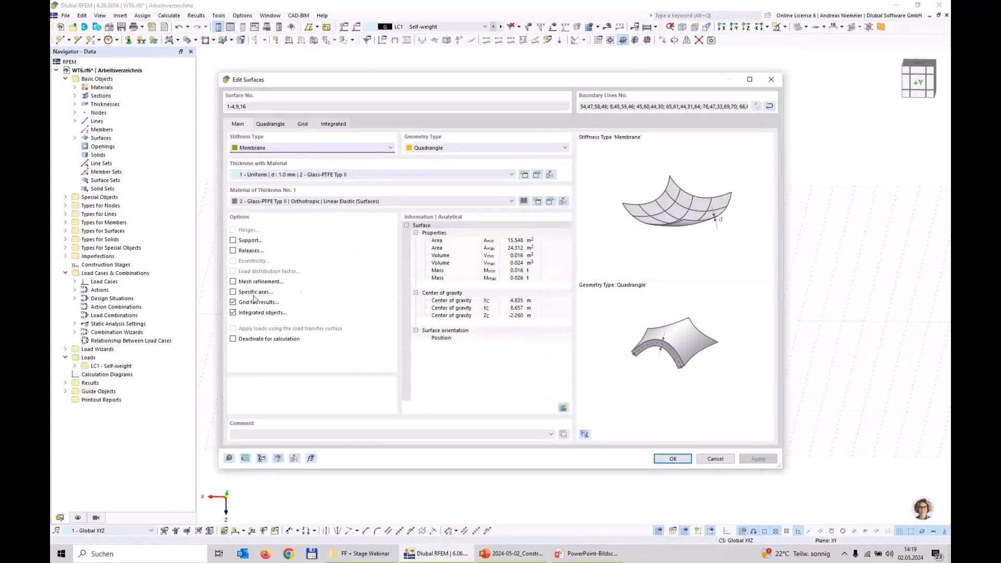
{"action": "left_click", "coordinate": [253, 293]}
{"action": "left_click", "coordinate": [313, 150]}
{"action": "left_click", "coordinate": [303, 180]}
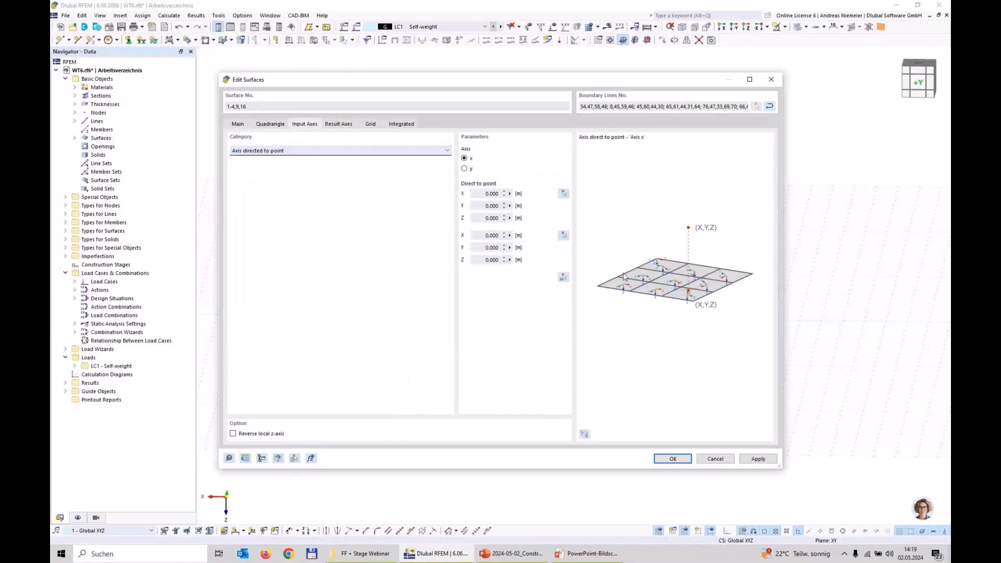
Direct these surfaces' x-axis to the positive-X ring's centre (5.000, 8.660, -5.000 m) and adjust the first point's Z coordinate.
{"action": "left_click", "coordinate": [563, 278]}
{"action": "left_click", "coordinate": [356, 73]}
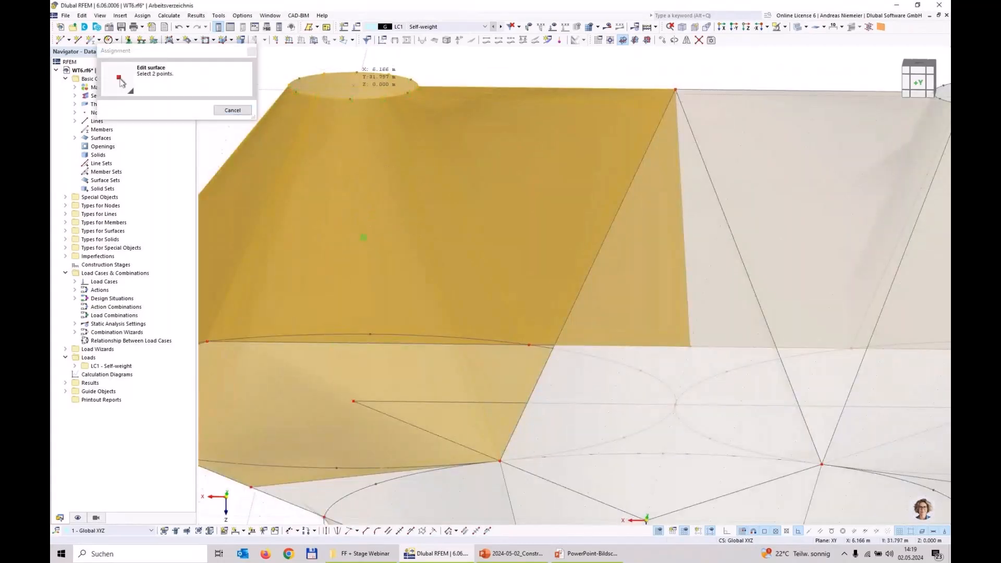
{"action": "left_click", "coordinate": [357, 72]}
{"action": "left_click", "coordinate": [480, 217]}
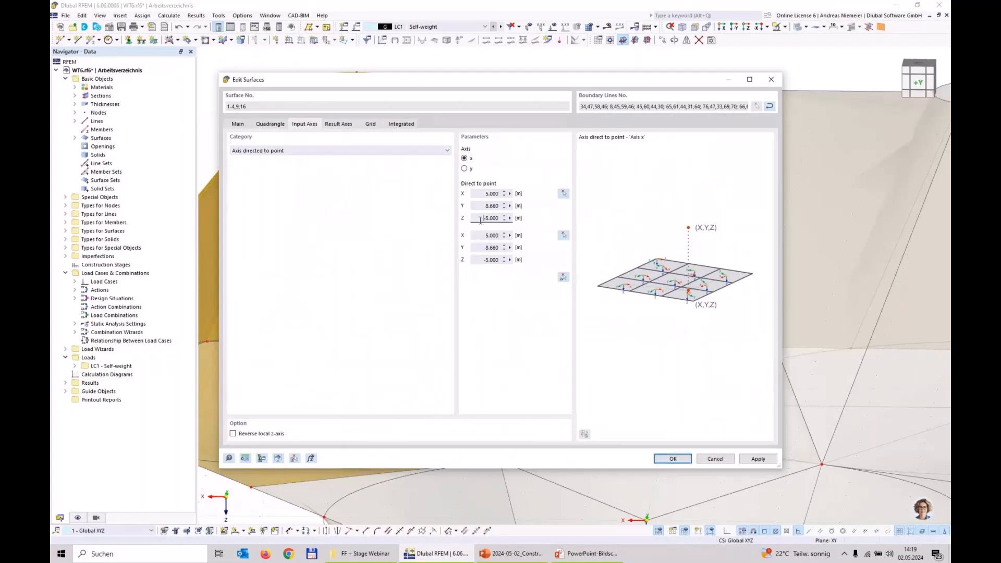
{"action": "left_click", "coordinate": [669, 458]}
Select the lowered cone's surfaces together with the triangular surface reaching the midpoint between the raised rings, and open them for editing.
{"action": "scroll", "coordinate": [588, 413], "scroll_direction": "down", "scroll_amount": 4}
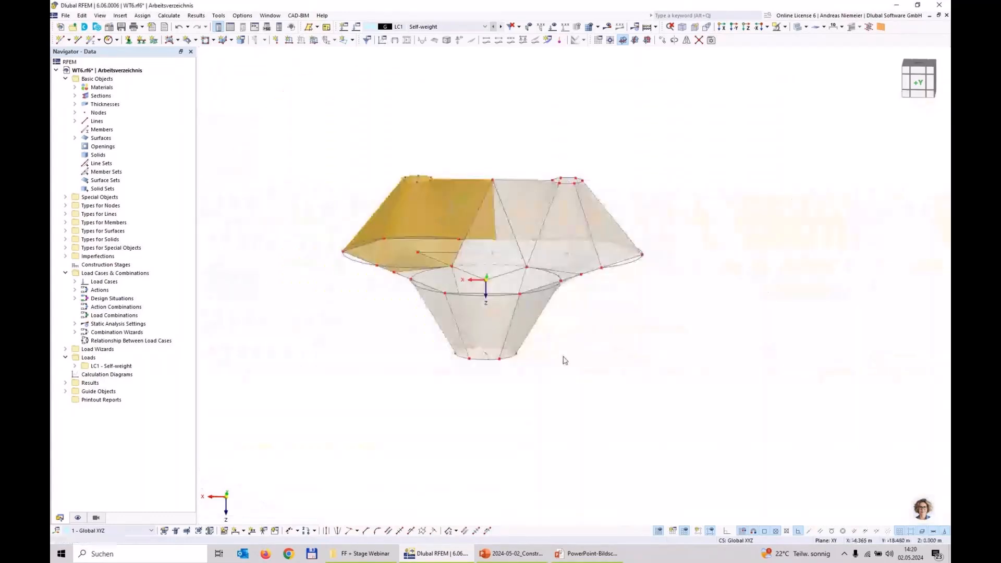
{"action": "left_click", "coordinate": [462, 344]}
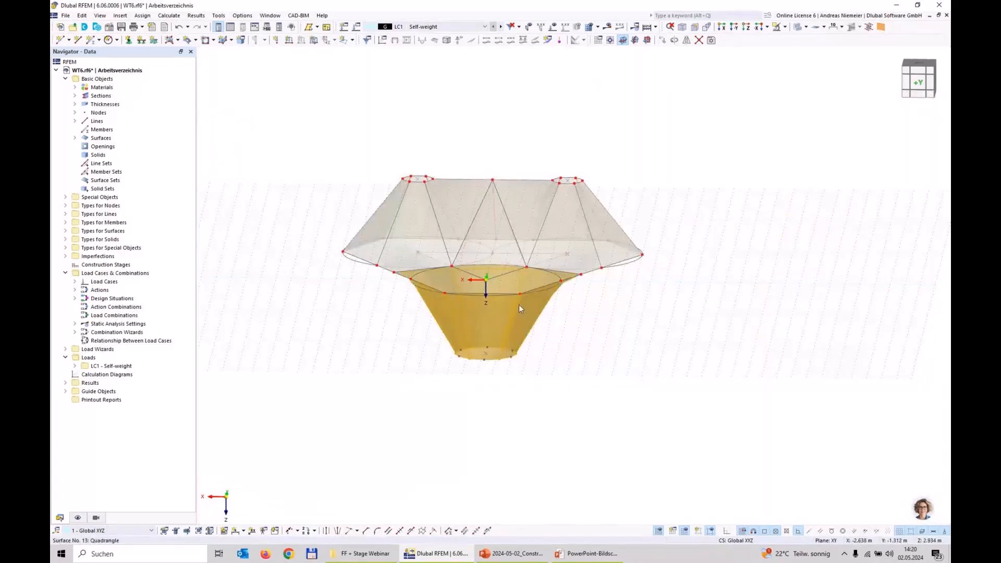
{"action": "left_click", "coordinate": [486, 231], "text": "ctrl"}
{"action": "scroll", "coordinate": [509, 312], "scroll_direction": "up", "scroll_amount": 3}
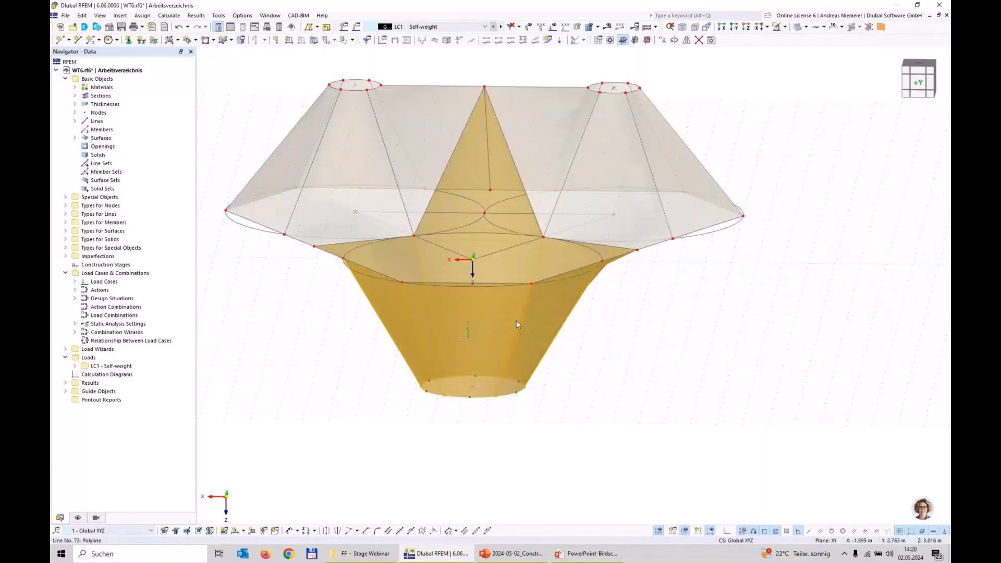
{"action": "right_click", "coordinate": [516, 321]}
{"action": "left_click", "coordinate": [747, 97]}
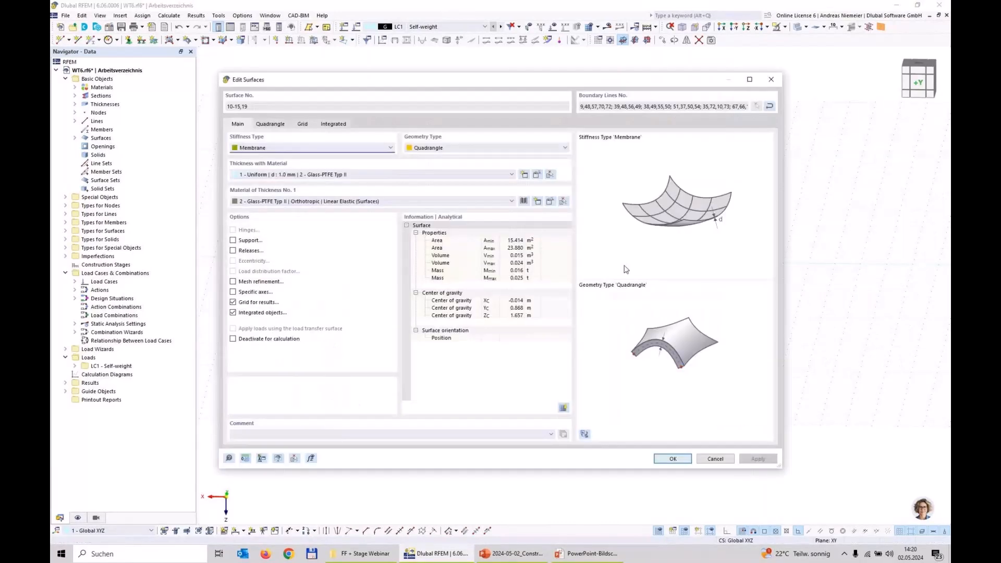
Give these surfaces specific axes with the x-axis directed to the lowered ring's centre (0.000, 0.000, 5.000 m), setting the first point's Z to 0.
{"action": "left_click", "coordinate": [234, 292]}
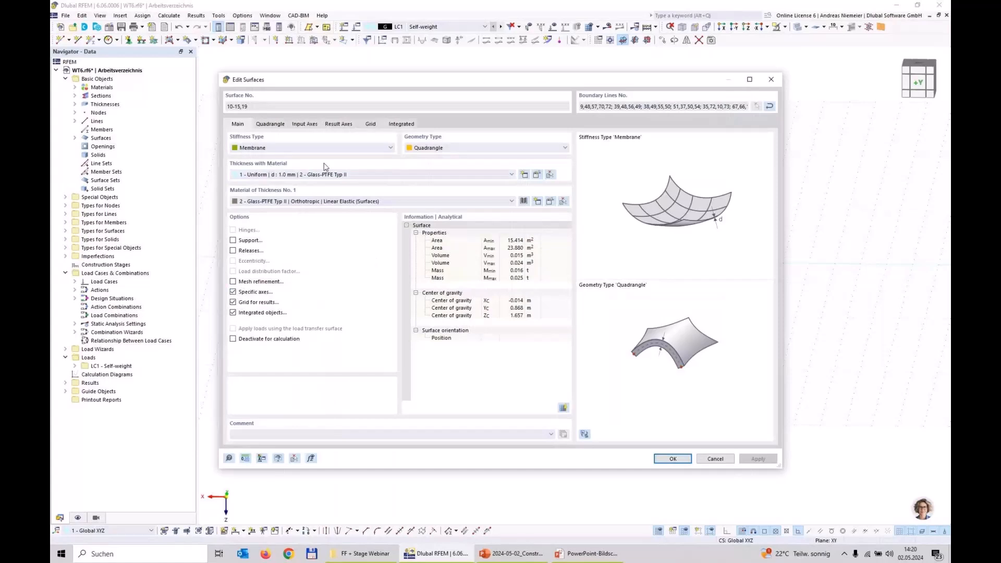
{"action": "left_click", "coordinate": [300, 124]}
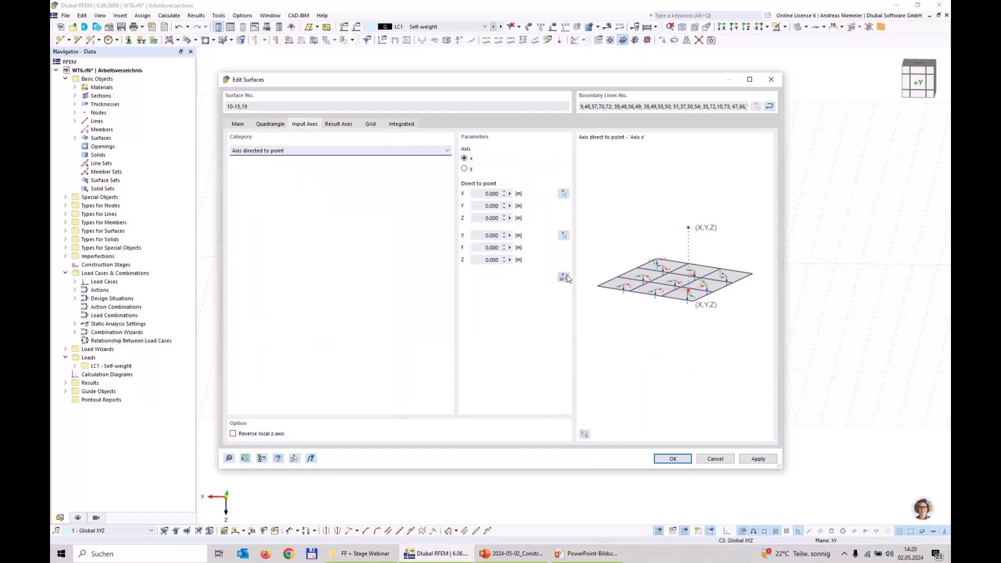
{"action": "left_click", "coordinate": [563, 278]}
{"action": "left_click", "coordinate": [445, 375]}
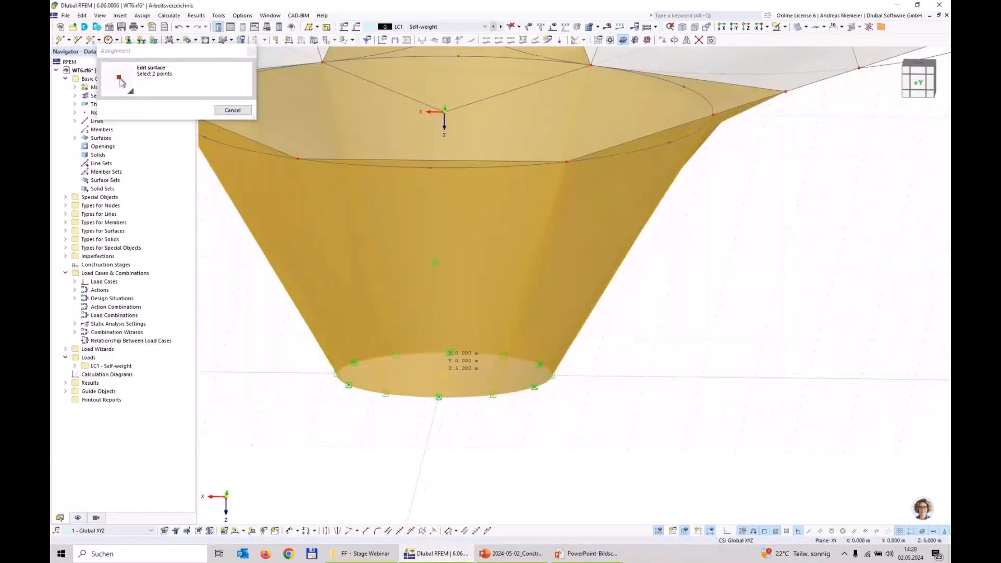
{"action": "left_click", "coordinate": [445, 375]}
{"action": "left_click_drag", "start_coordinate": [484, 218], "coordinate": [518, 219]}
{"action": "type", "text": "0"}
{"action": "left_click", "coordinate": [673, 459]}
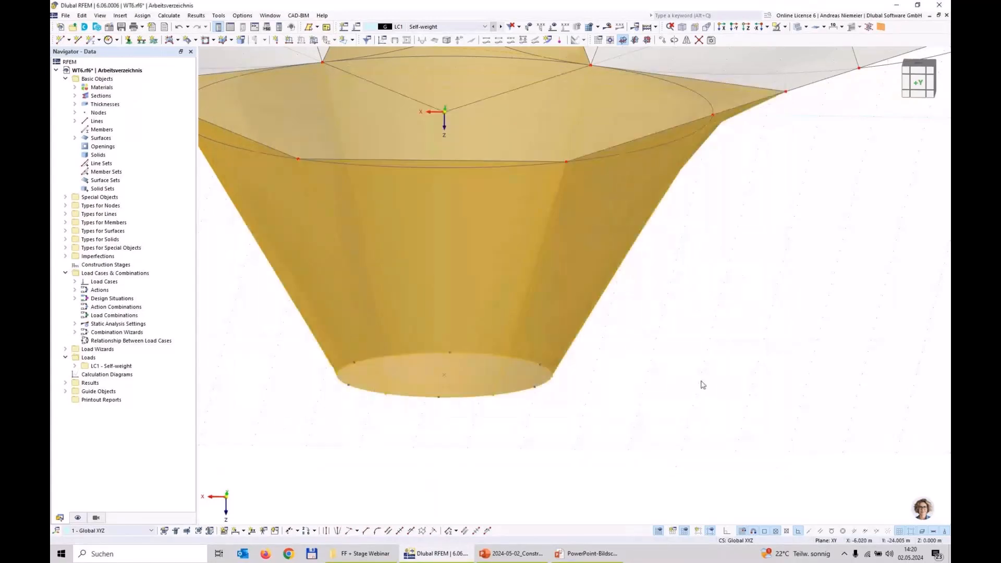
Review the "Description of the structural task" slide in the PowerPoint presentation and return to the RFEM model.
{"action": "scroll", "coordinate": [623, 325], "scroll_direction": "down", "scroll_amount": 5}
{"action": "mouse_move", "coordinate": [644, 312]}
{"action": "middle_mouse_down", "text": "ctrl"}
{"action": "mouse_move", "coordinate": [431, 307]}
{"action": "mouse_move", "coordinate": [628, 317]}
{"action": "middle_mouse_up", "text": "ctrl"}
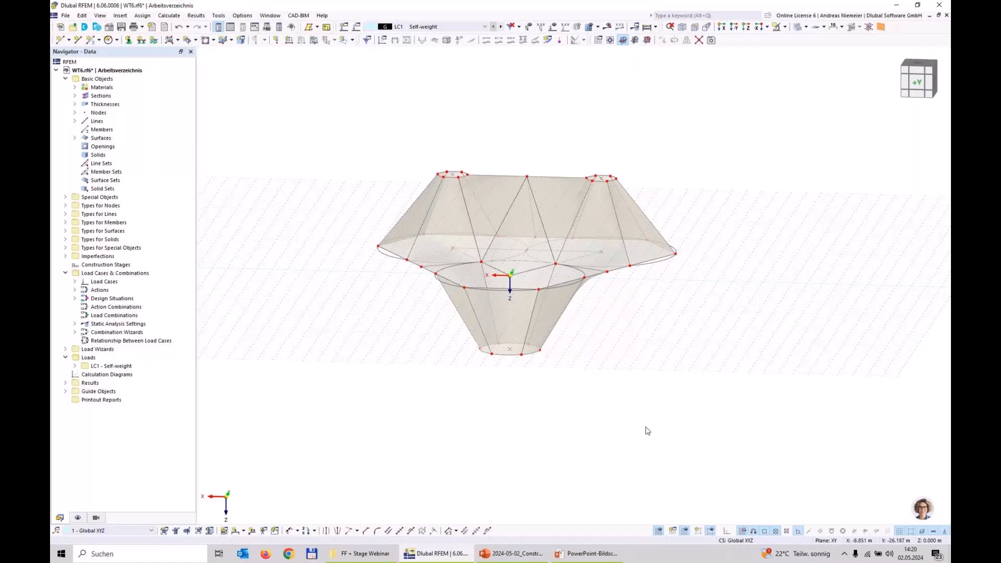
{"action": "middle_click", "coordinate": [513, 554]}
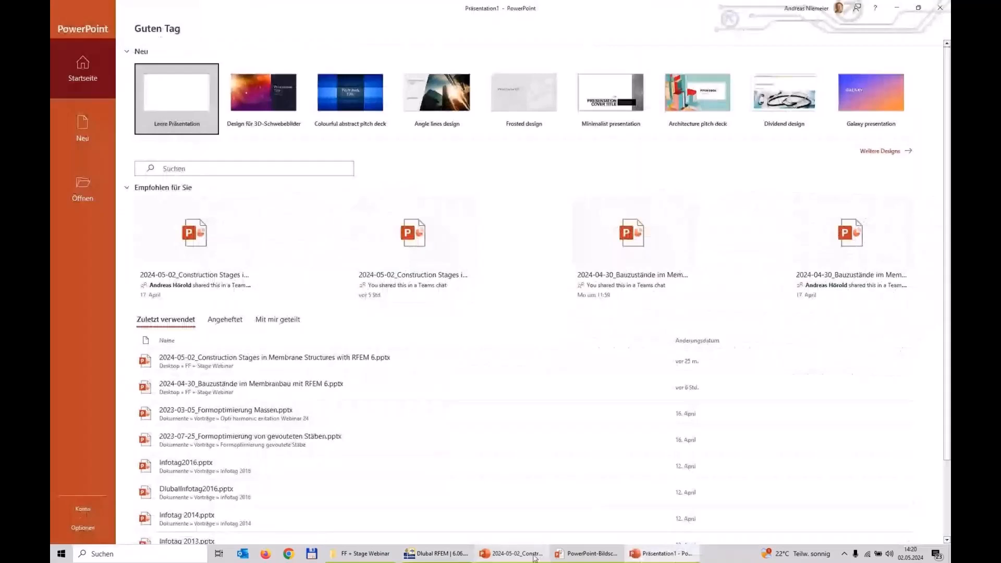
{"action": "left_click", "coordinate": [569, 554]}
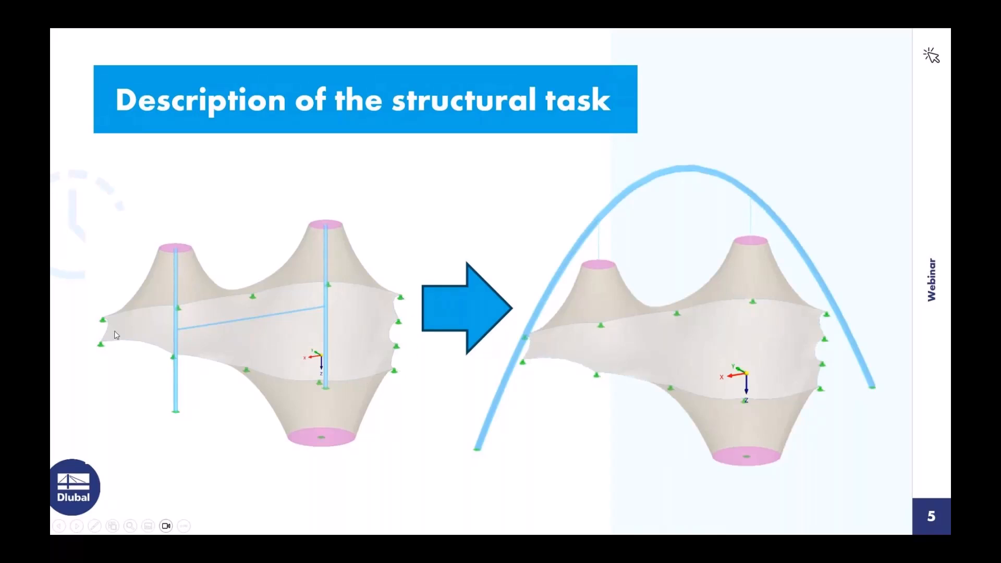
{"action": "key", "text": "super"}
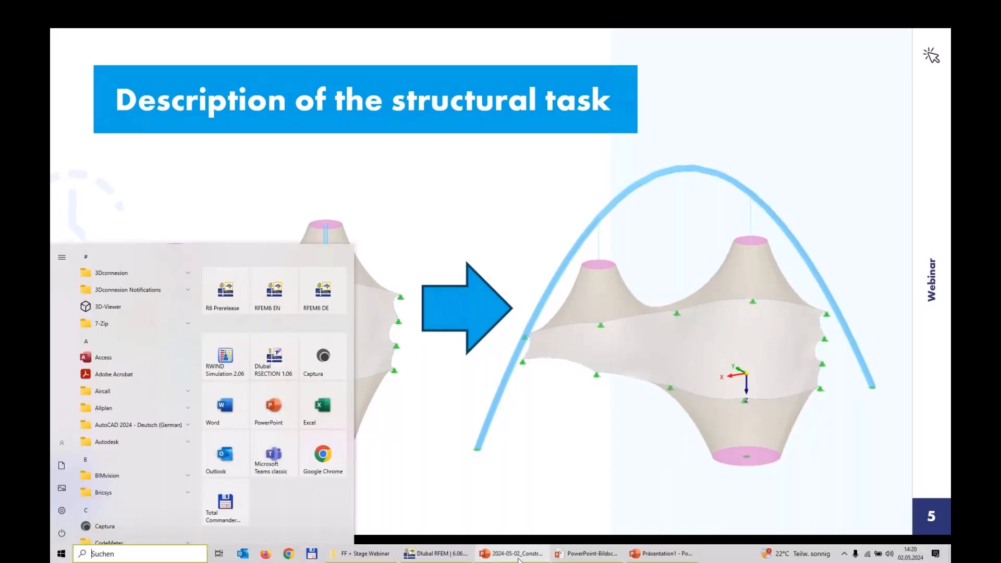
{"action": "left_click", "coordinate": [419, 556]}
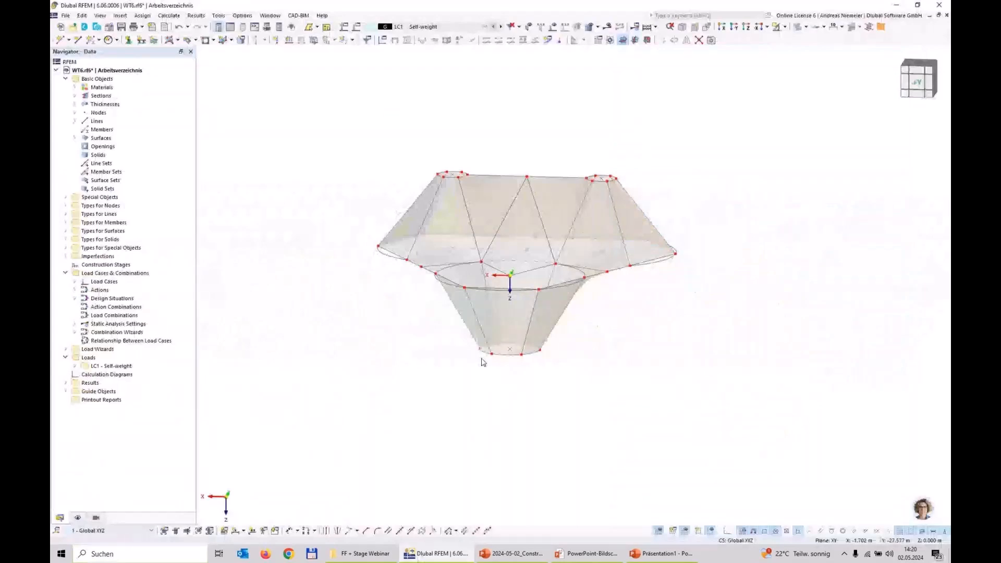
Select all outer edge lines of the membrane in plan and define a new member of type Cable on them.
{"action": "key", "text": "ctrl+3"}
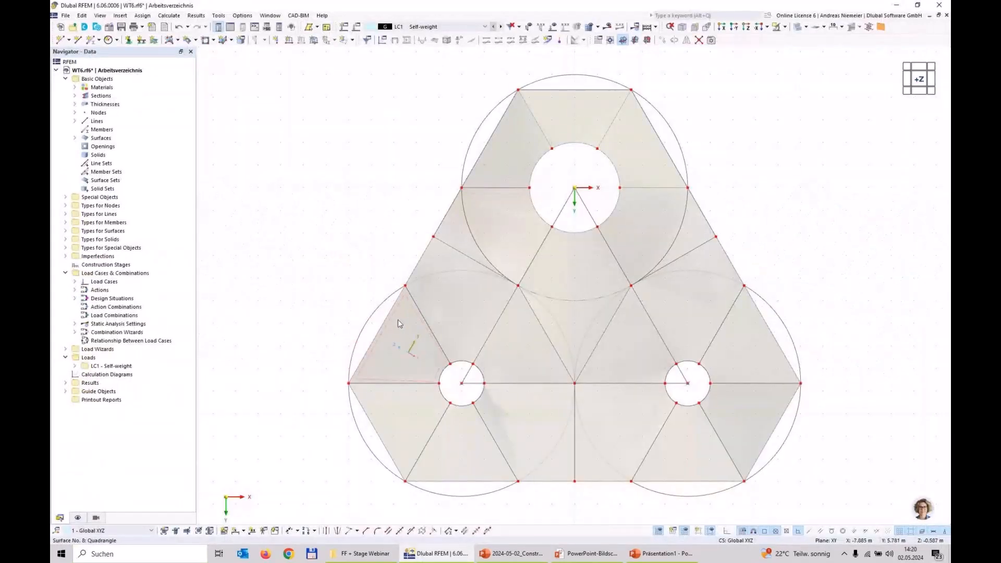
{"action": "key", "text": "ctrl+1"}
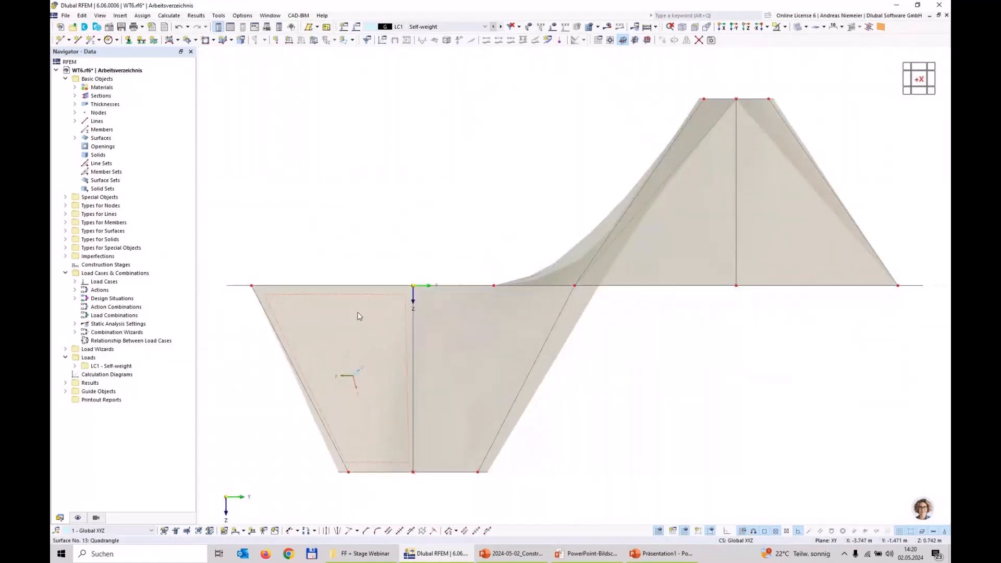
{"action": "key", "text": "ctrl+3"}
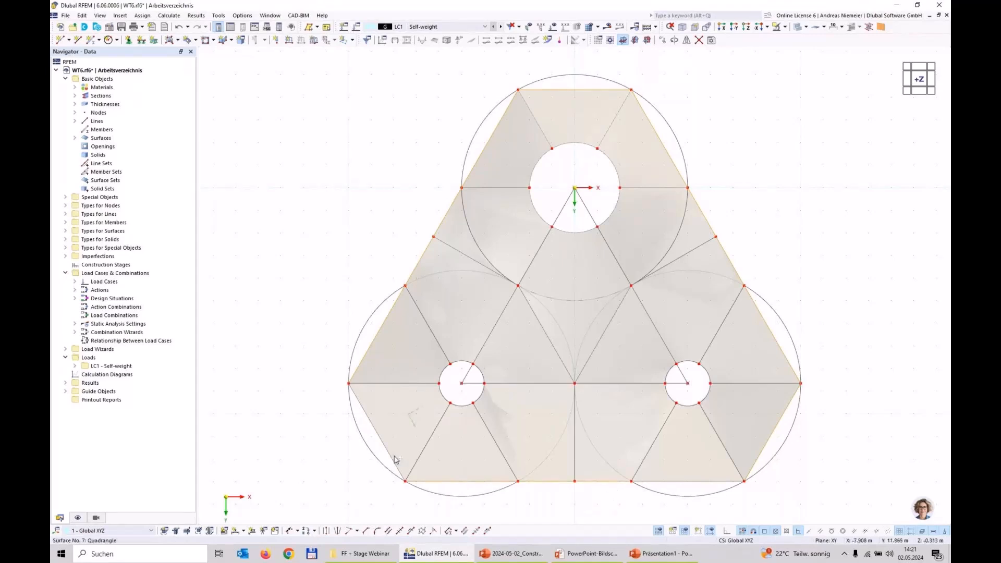
{"action": "right_click", "coordinate": [377, 340]}
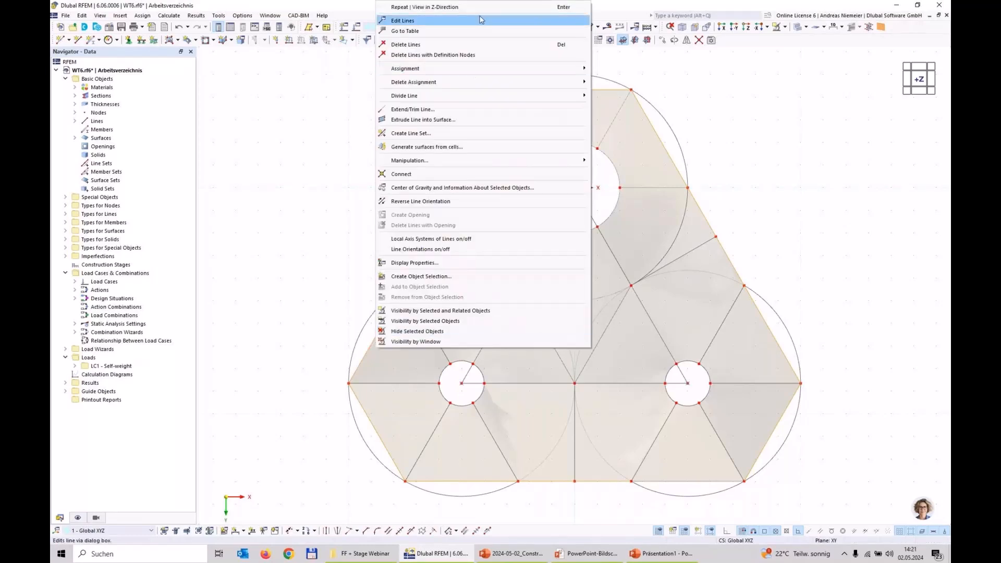
{"action": "left_click", "coordinate": [412, 21]}
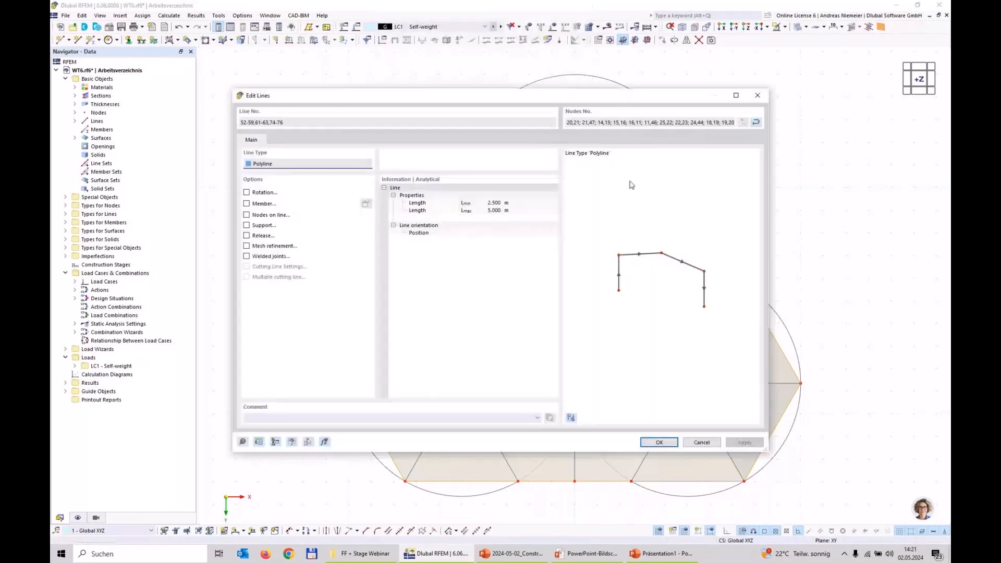
{"action": "left_click", "coordinate": [247, 204]}
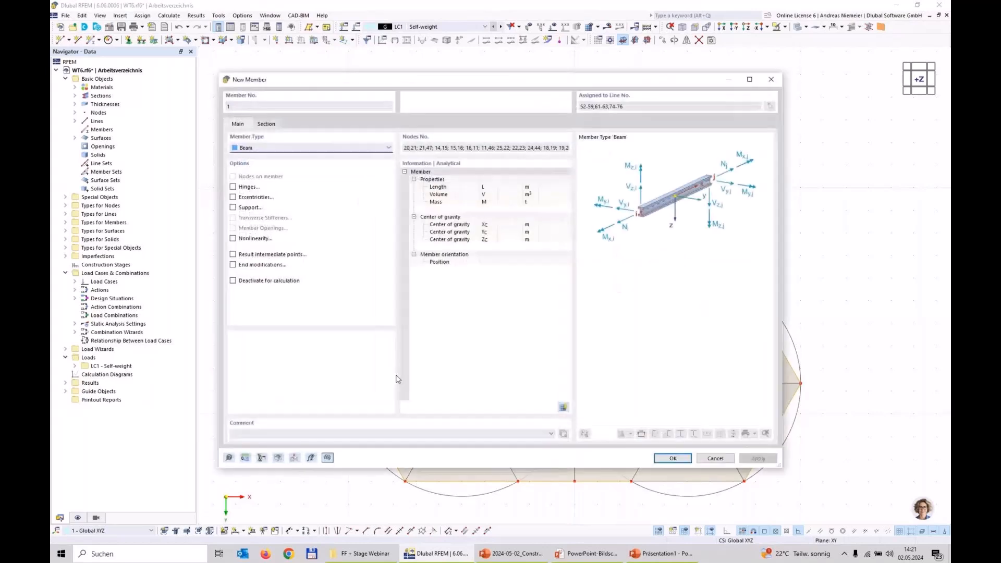
{"action": "left_click", "coordinate": [283, 148]}
{"action": "left_click", "coordinate": [289, 216]}
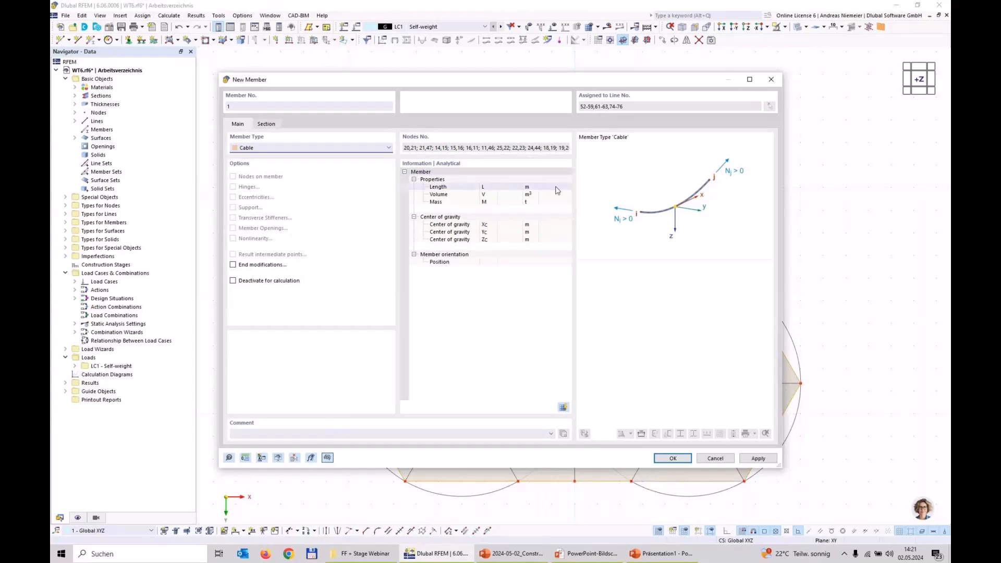
Check the section values of Cable PE 20 and create the edge cables with this section.
{"action": "left_click", "coordinate": [267, 124]}
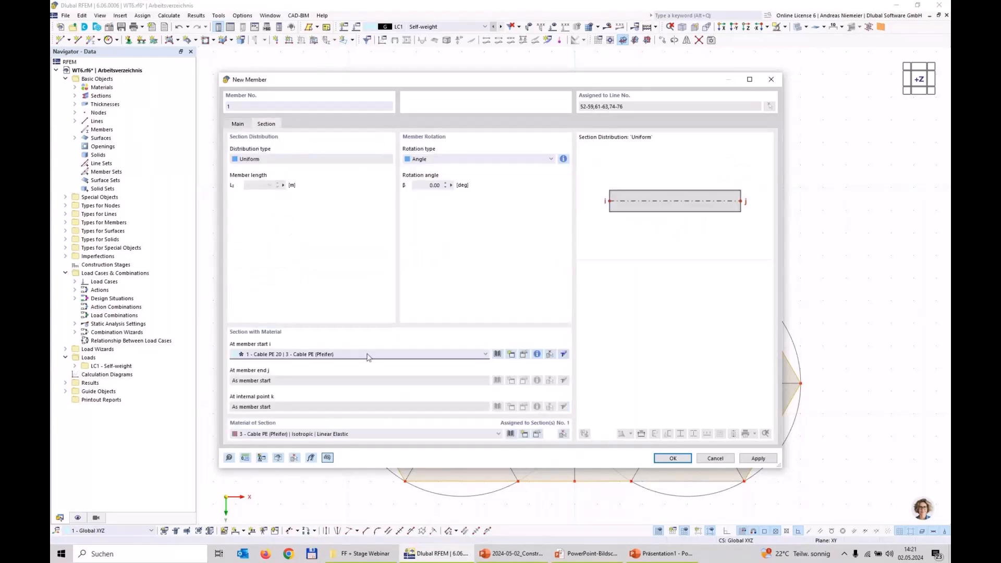
{"action": "left_click", "coordinate": [537, 354]}
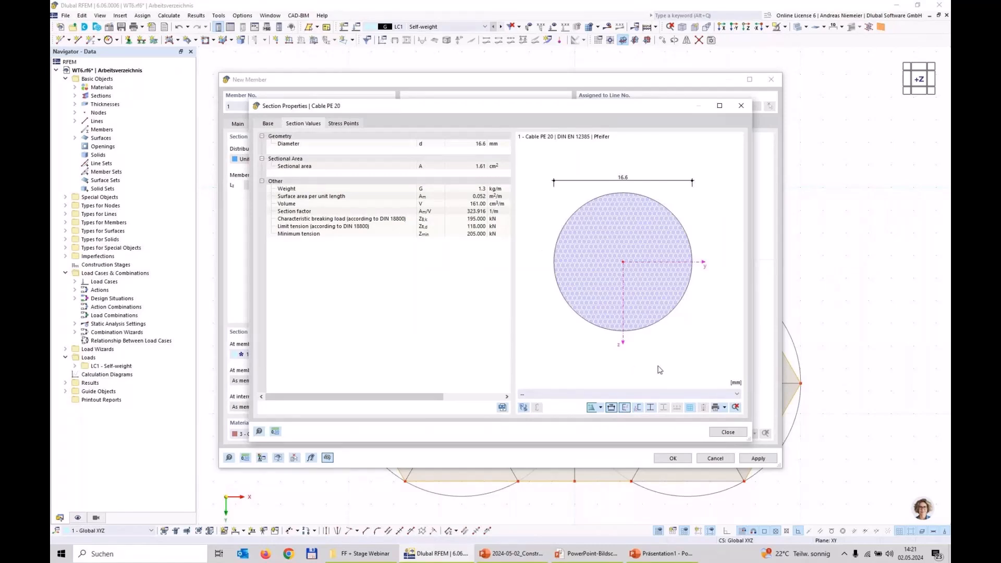
{"action": "left_click", "coordinate": [728, 432]}
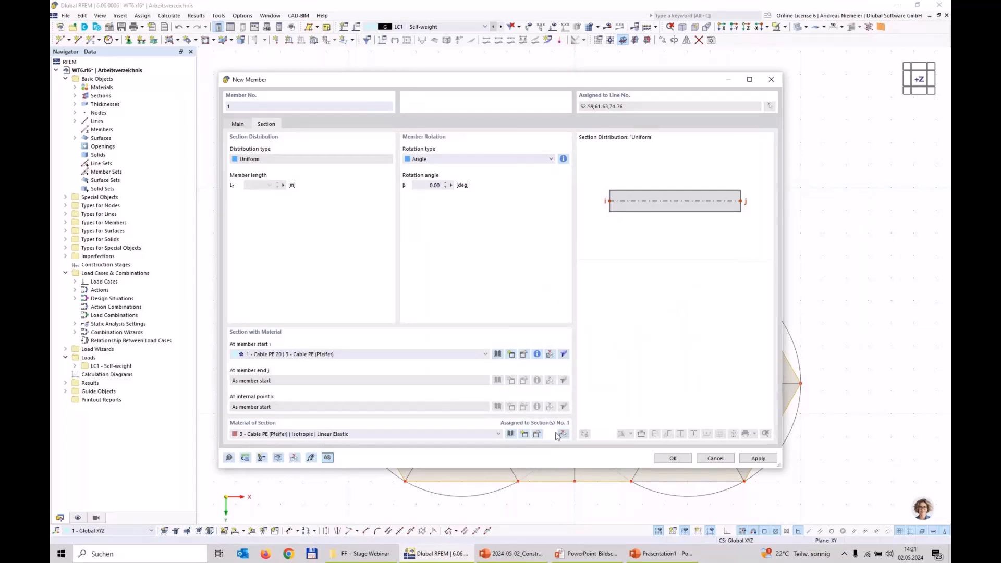
{"action": "left_click", "coordinate": [683, 458]}
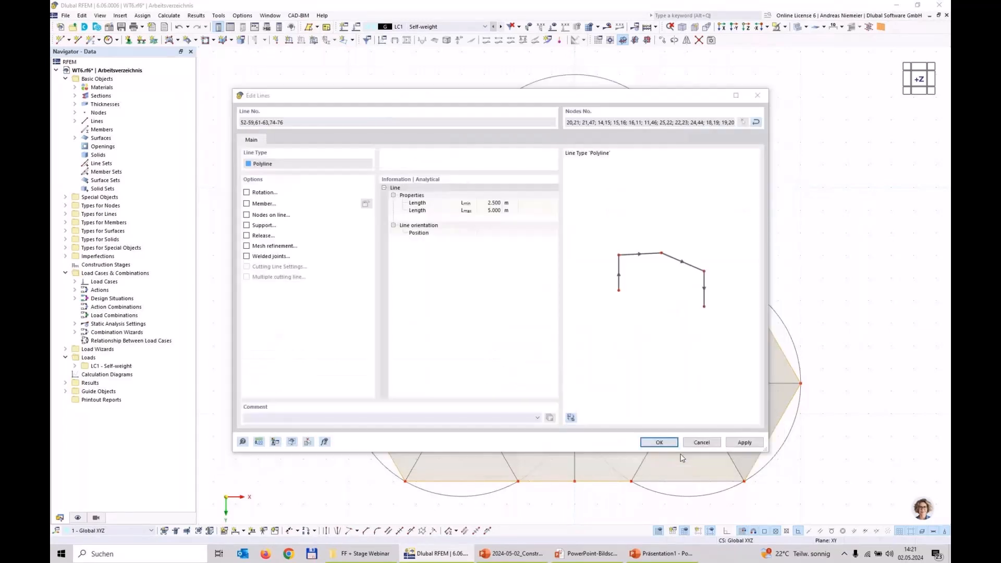
{"action": "left_click", "coordinate": [671, 445]}
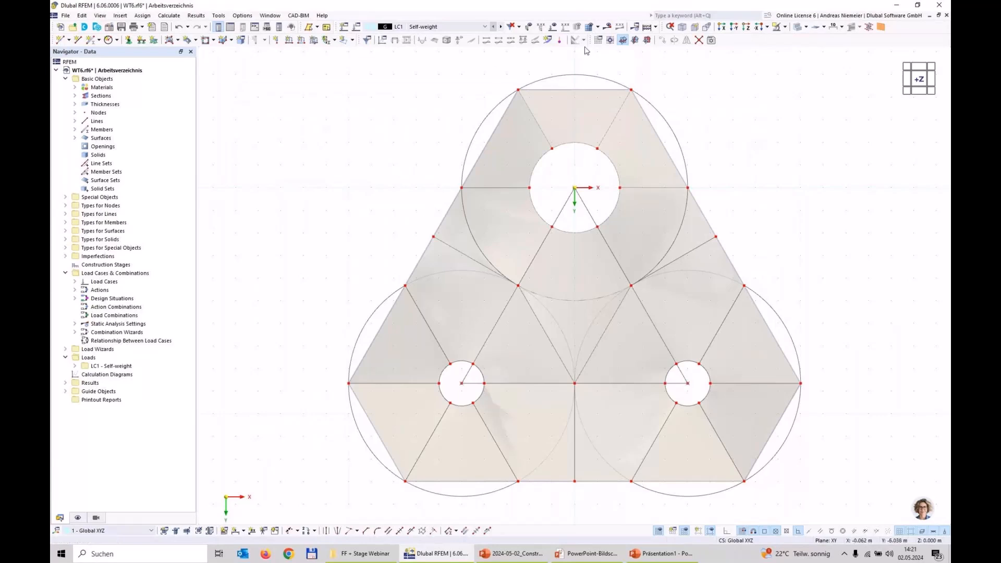
Set up a new plane surface with stiffness type Rigid, defined by selecting its boundary lines.
{"action": "left_click", "coordinate": [684, 28]}
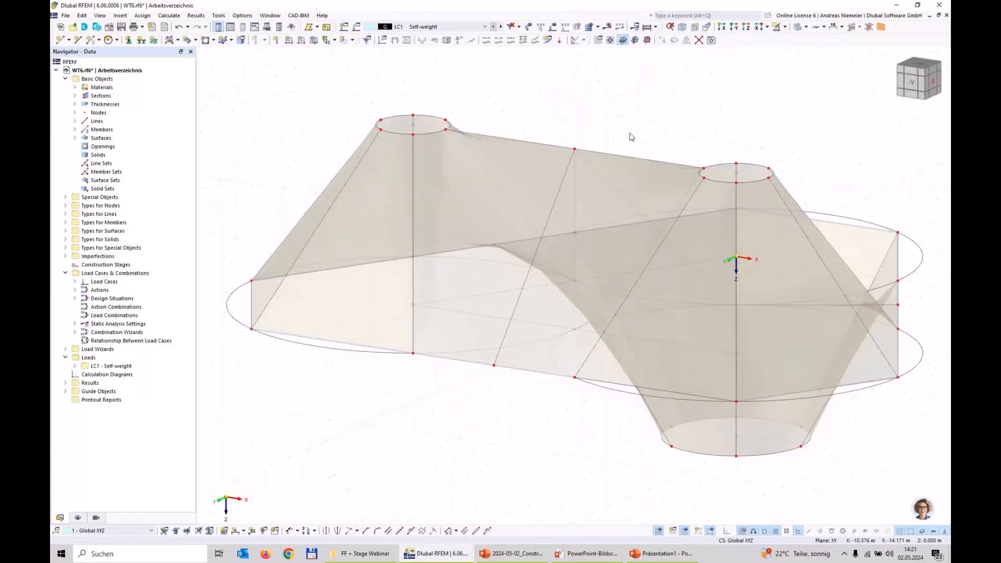
{"action": "scroll", "coordinate": [370, 400], "scroll_direction": "down", "scroll_amount": 4}
{"action": "middle_click_drag", "start_coordinate": [612, 399], "coordinate": [357, 403], "text": "ctrl"}
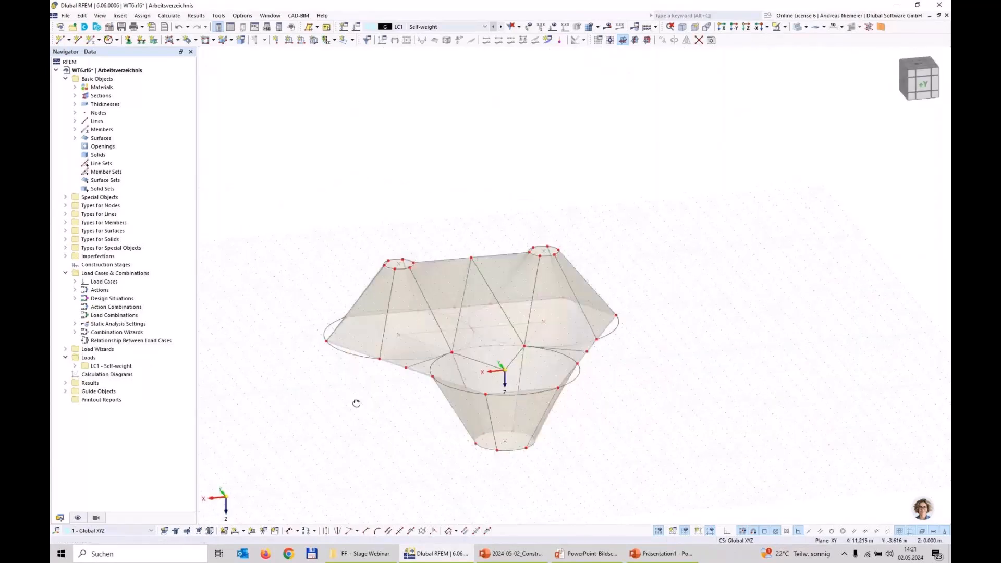
{"action": "scroll", "coordinate": [366, 410], "scroll_direction": "up", "scroll_amount": 1}
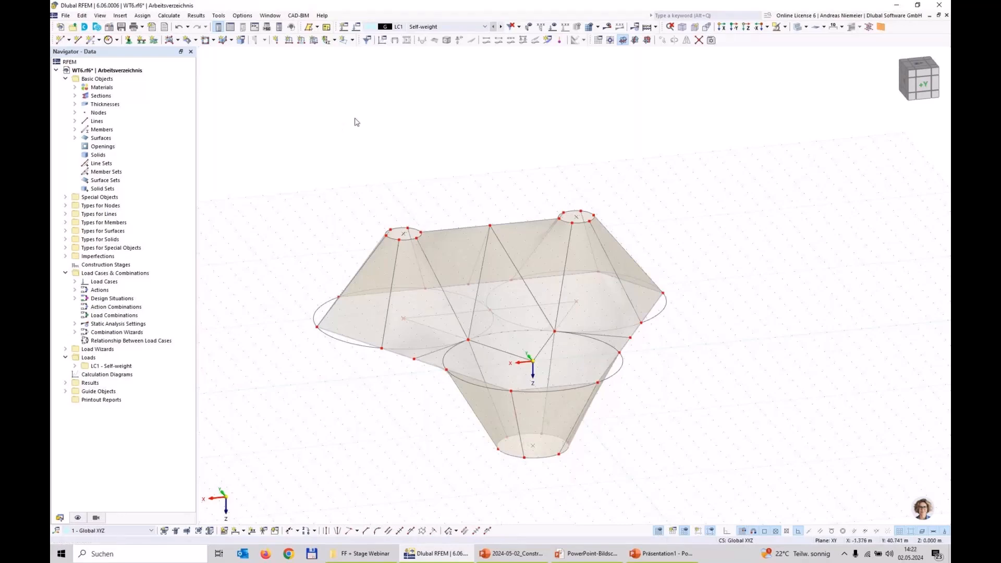
{"action": "scroll", "coordinate": [356, 180], "scroll_direction": "up", "scroll_amount": 5}
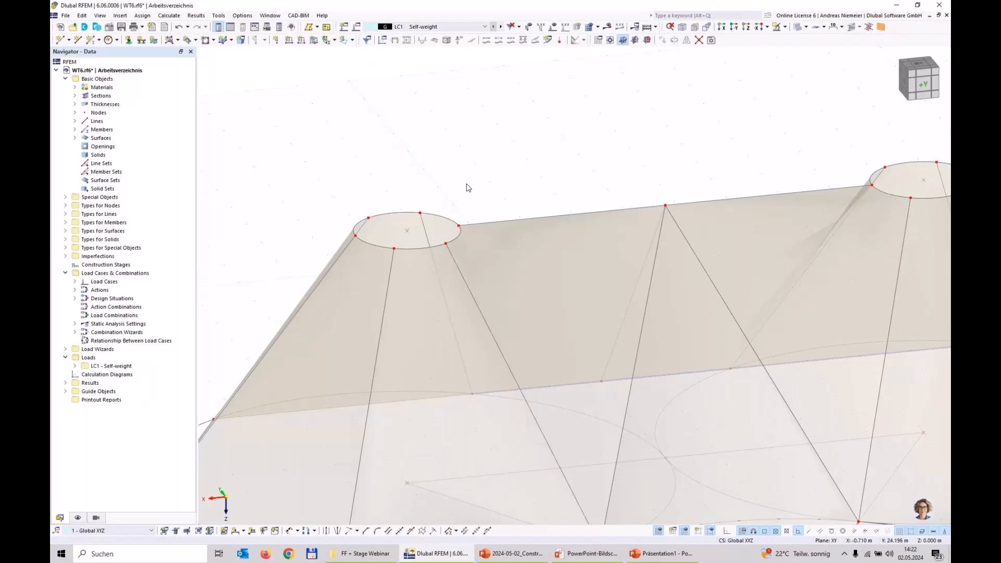
{"action": "left_click", "coordinate": [178, 40]}
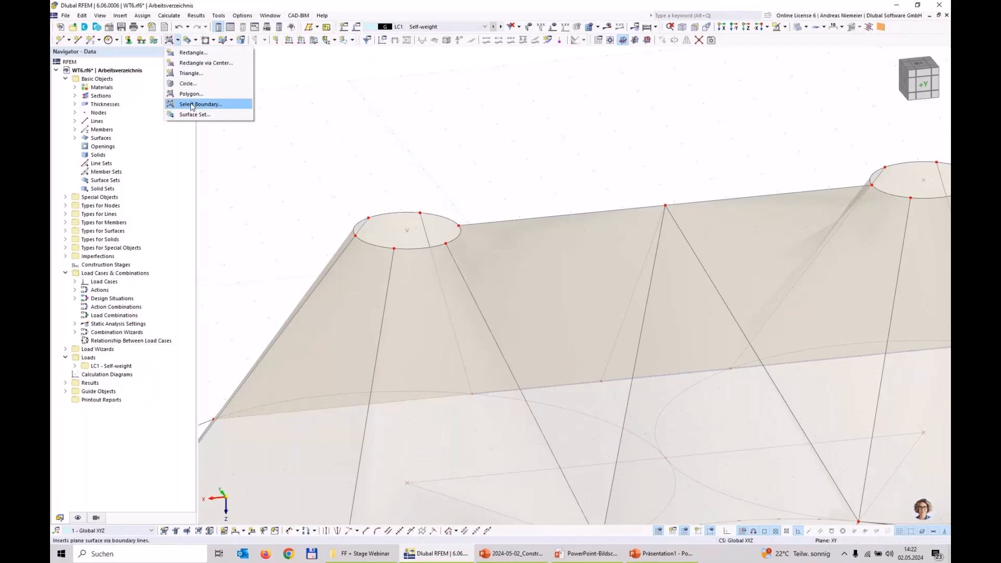
{"action": "left_click", "coordinate": [188, 106]}
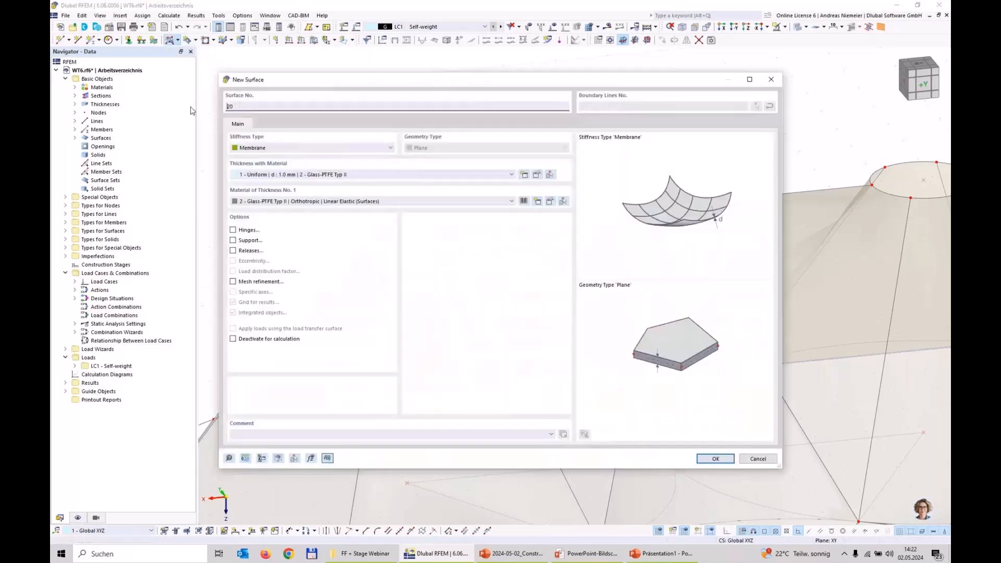
{"action": "left_click", "coordinate": [284, 151]}
{"action": "left_click", "coordinate": [277, 169]}
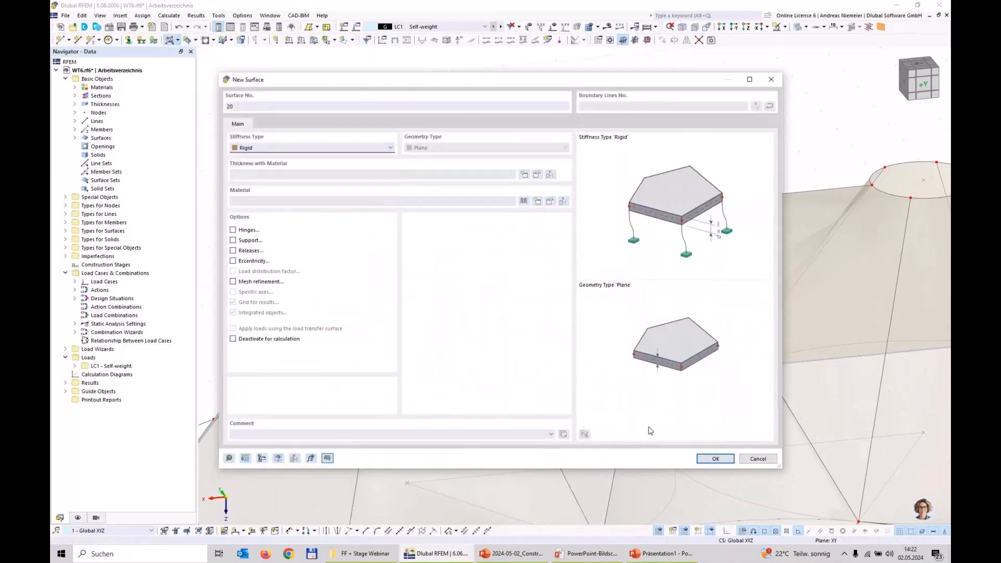
{"action": "left_click", "coordinate": [717, 458]}
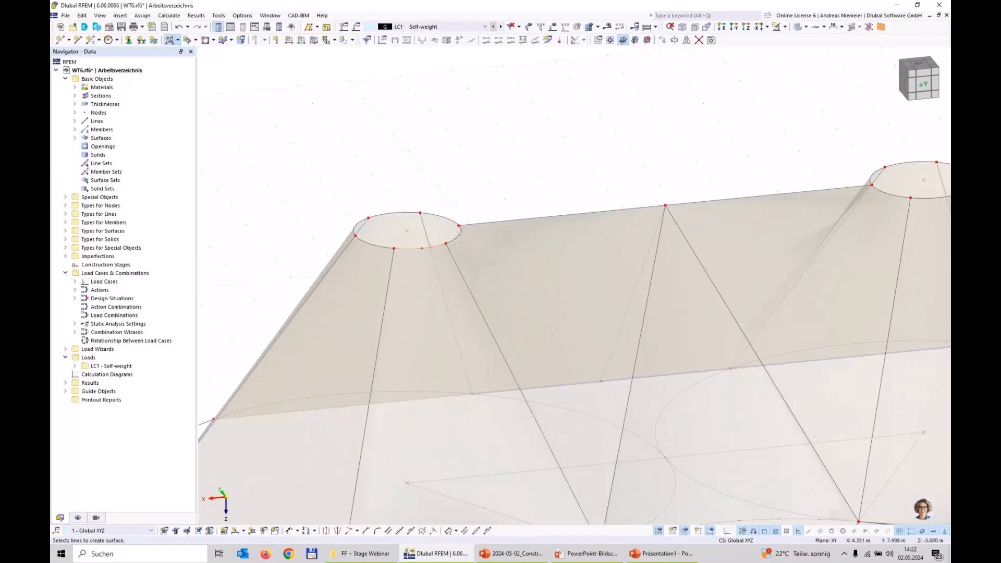
Close the positive-X raised ring with a rigid surface by picking the ring's boundary lines.
{"action": "left_click", "coordinate": [459, 236]}
{"action": "left_click", "coordinate": [444, 217]}
{"action": "left_click", "coordinate": [397, 213]}
{"action": "left_click", "coordinate": [359, 224]}
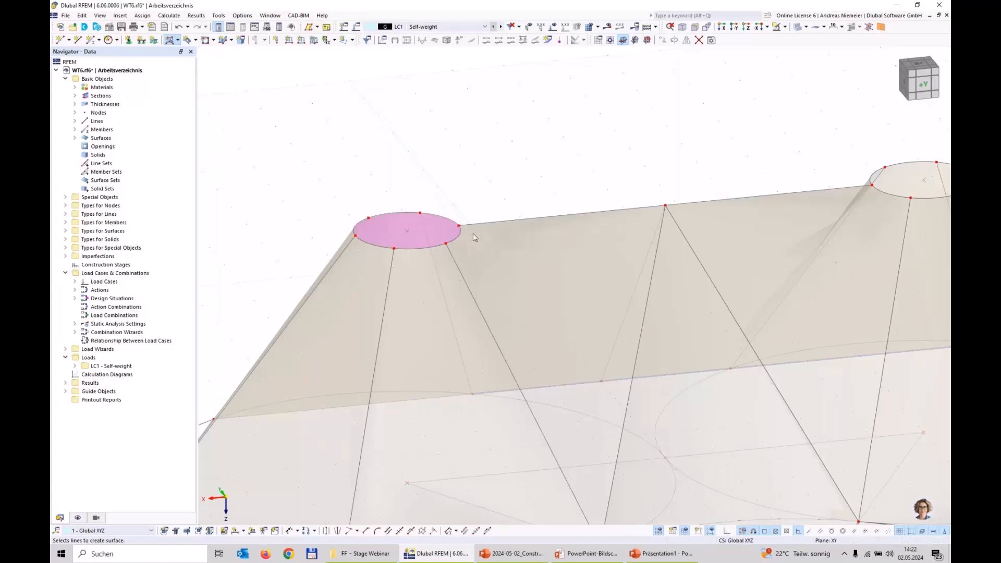
Close the negative-X raised ring and the lowered cone's bottom ring with rigid surfaces.
{"action": "scroll", "coordinate": [261, 277], "scroll_direction": "down", "scroll_amount": 3}
{"action": "left_click", "coordinate": [573, 238]}
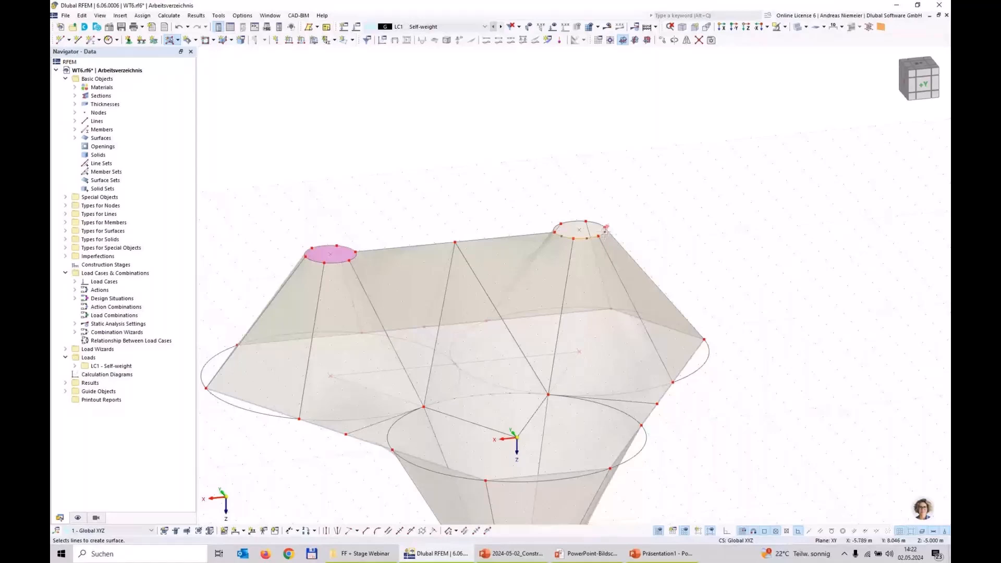
{"action": "left_click", "coordinate": [560, 244]}
{"action": "scroll", "coordinate": [512, 333], "scroll_direction": "down", "scroll_amount": 6}
{"action": "scroll", "coordinate": [487, 398], "scroll_direction": "up", "scroll_amount": 5}
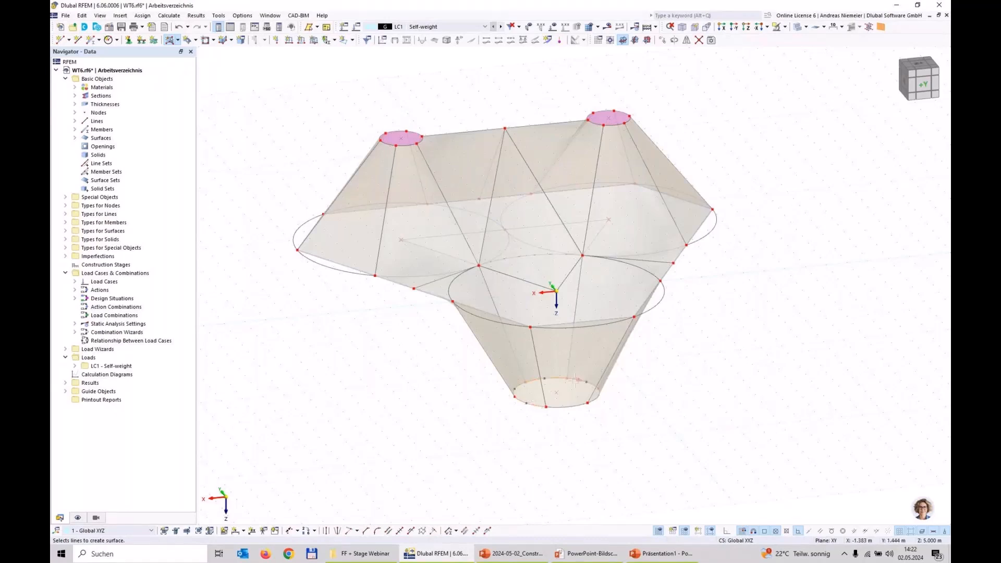
{"action": "left_click", "coordinate": [576, 406]}
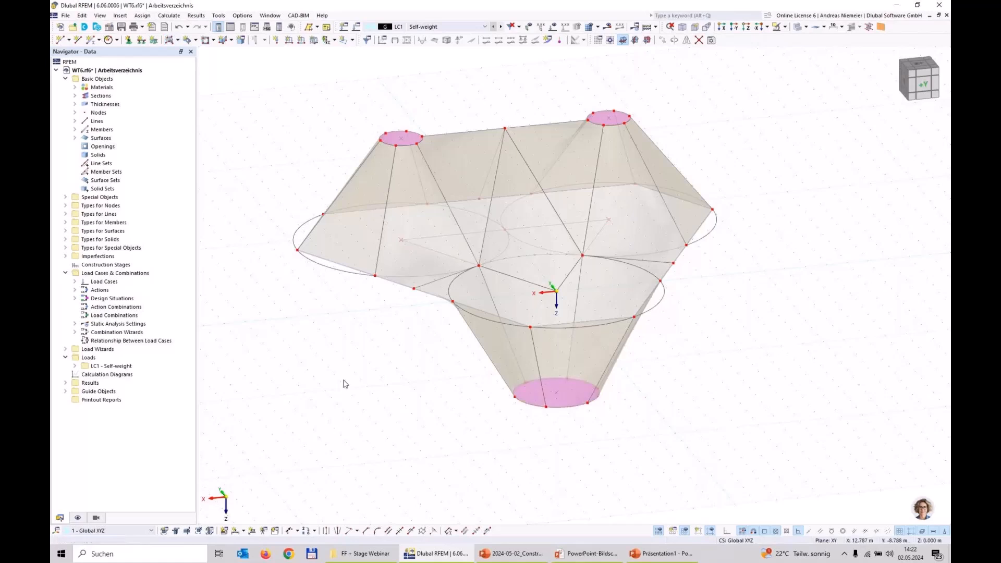
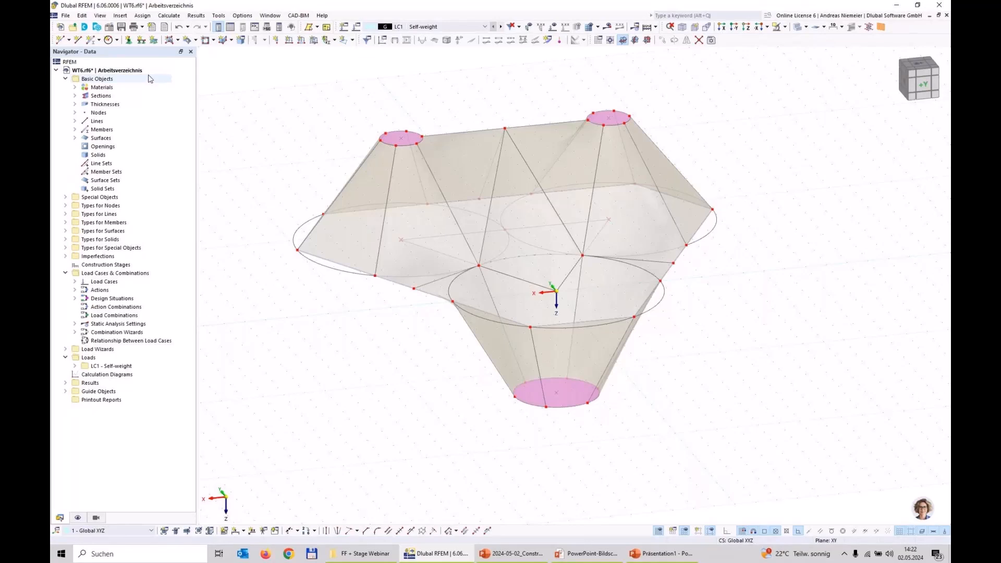
{"action": "left_click", "coordinate": [129, 41]}
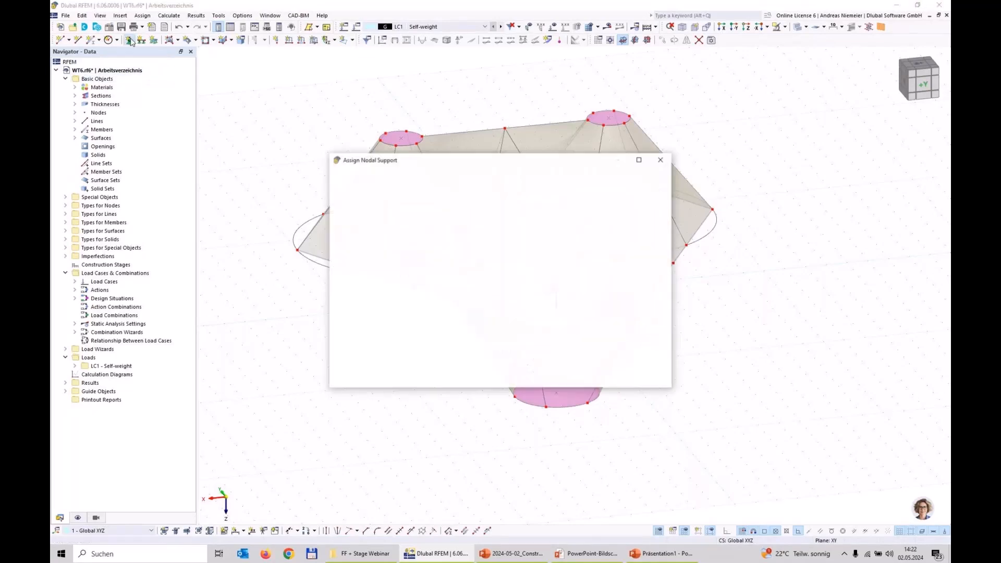
{"action": "key", "text": "Escape"}
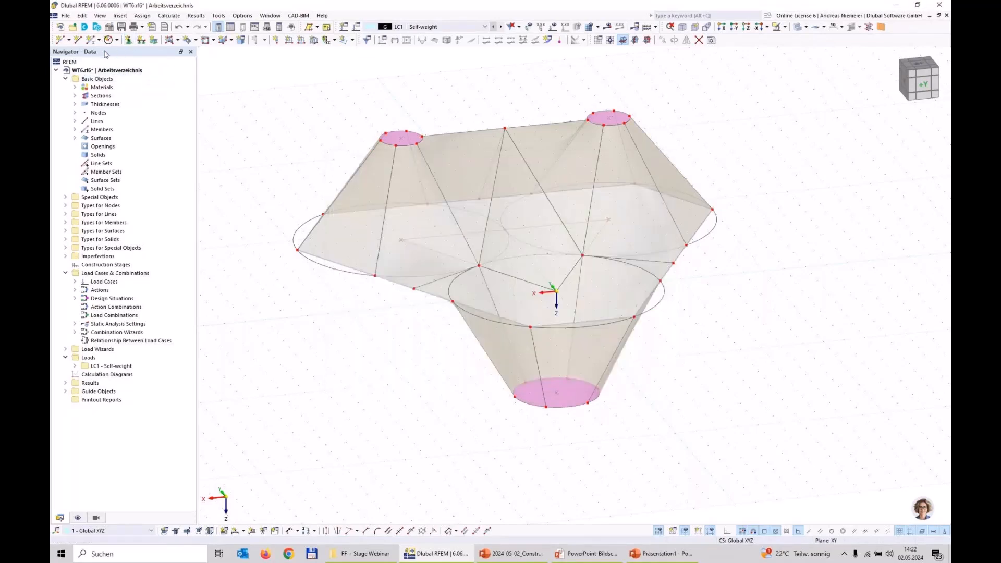
{"action": "left_click", "coordinate": [69, 40]}
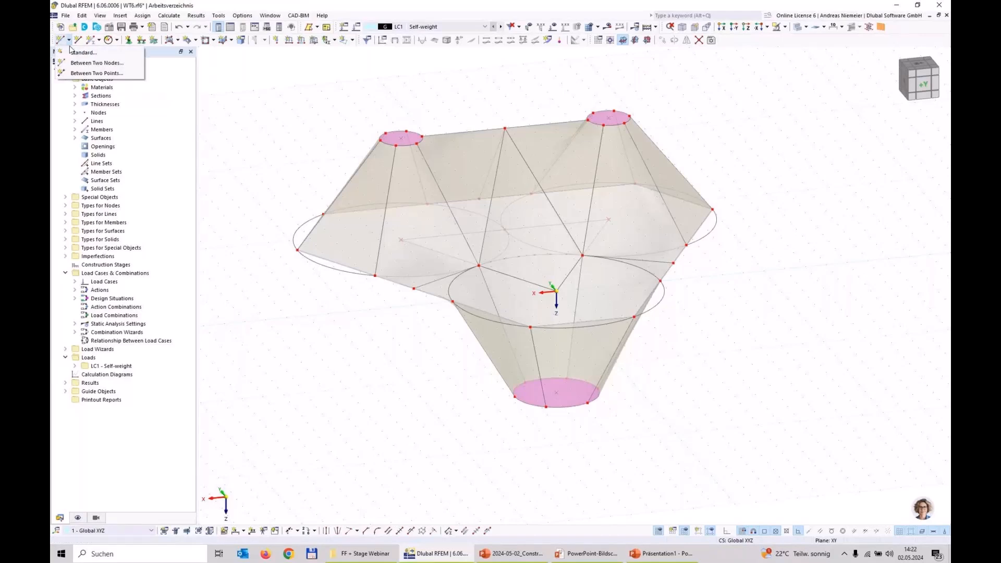
{"action": "left_click", "coordinate": [83, 52]}
{"action": "key", "text": "Escape"}
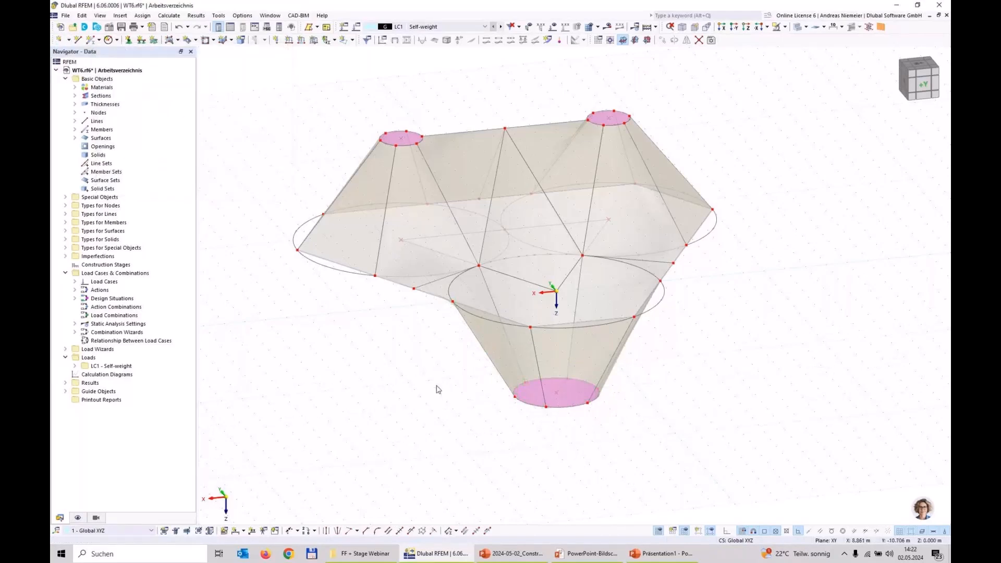
Assign a Fixed nodal support to the centre node of the lowered cone's bottom ring.
{"action": "left_click", "coordinate": [129, 40]}
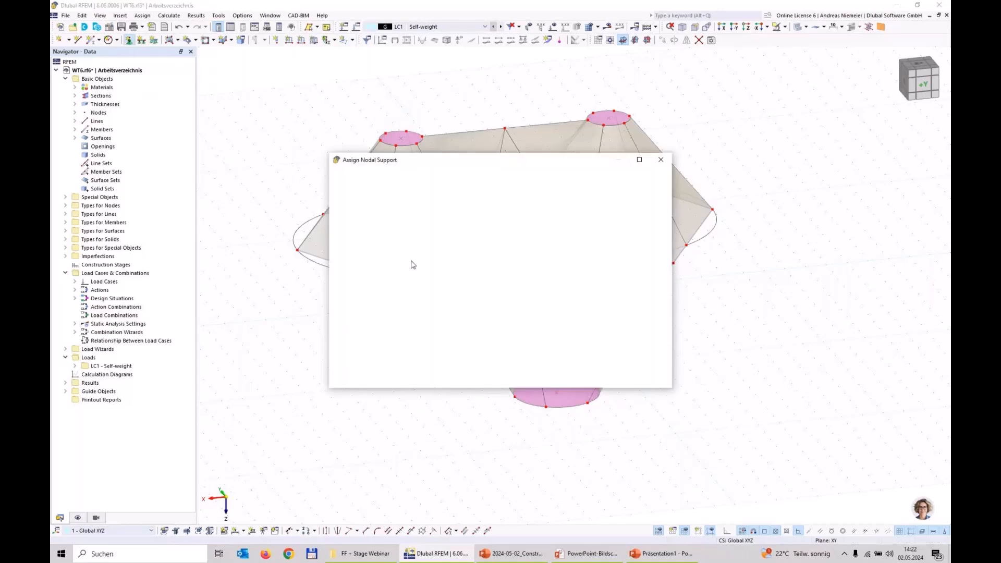
{"action": "left_click", "coordinate": [392, 225]}
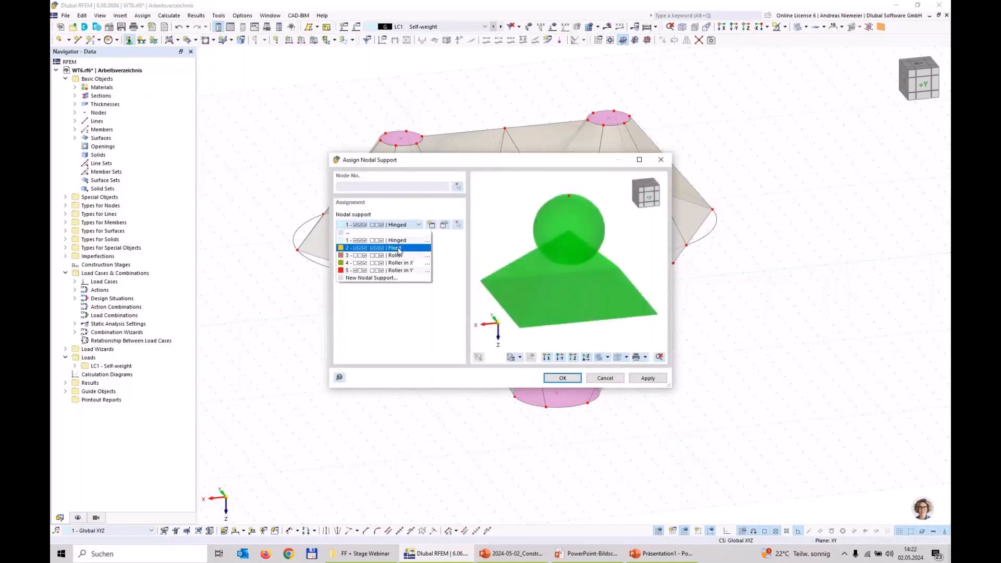
{"action": "left_click", "coordinate": [398, 248]}
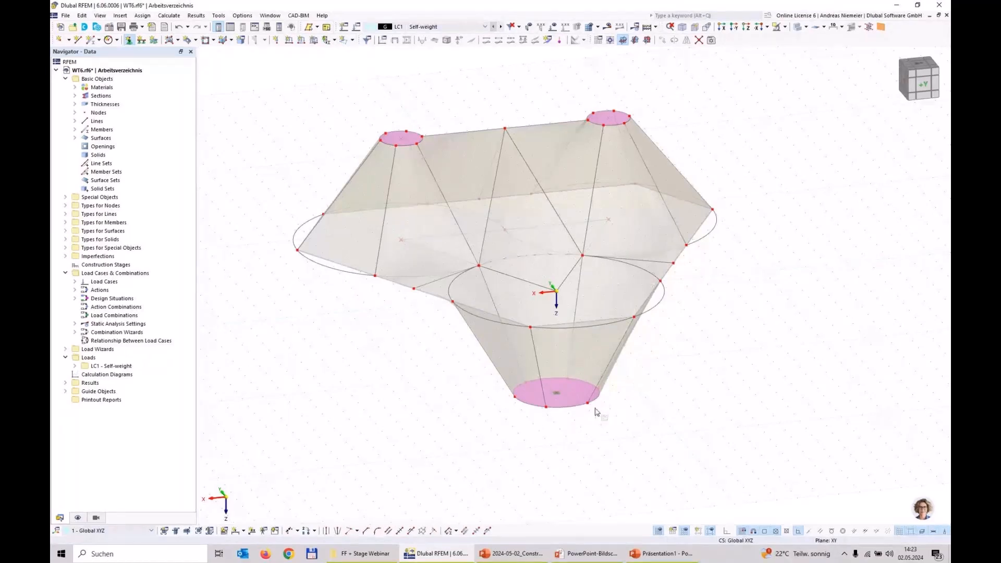
Assign Hinged nodal supports to the lowered cone's four outer edge nodes and the adjacent edge node of the positive-X cone.
{"action": "right_click", "coordinate": [474, 424]}
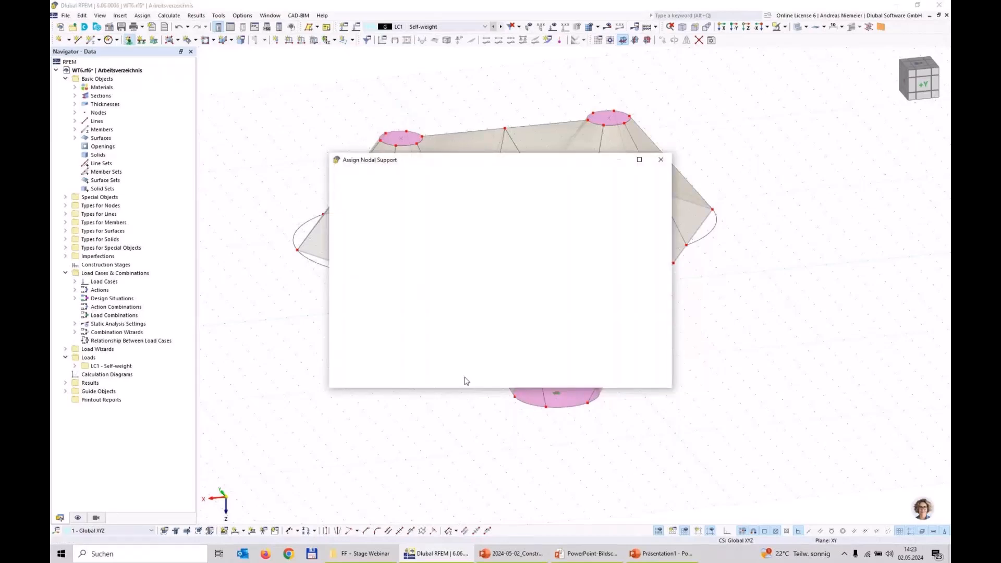
{"action": "left_click", "coordinate": [467, 381]}
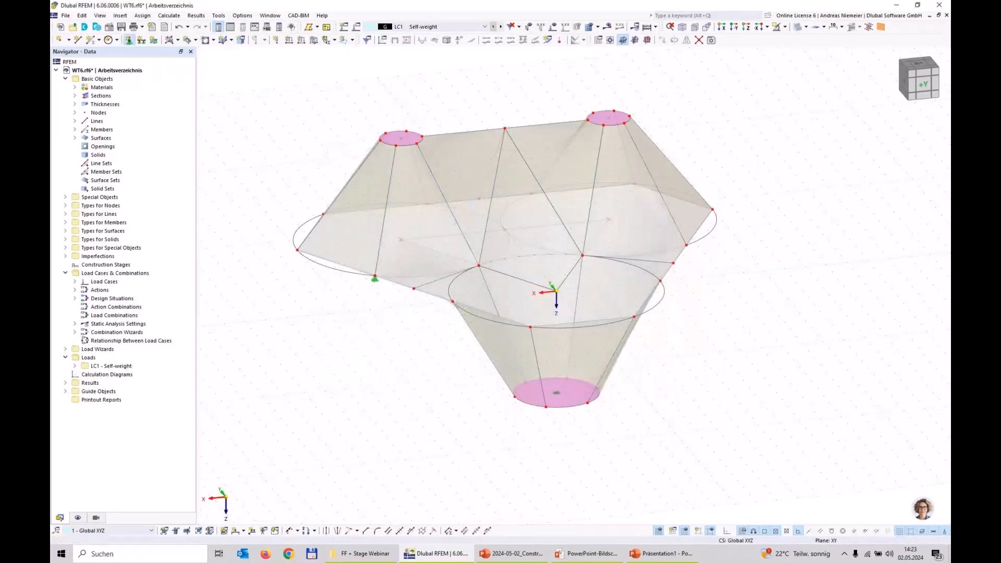
{"action": "left_click", "coordinate": [454, 304]}
{"action": "left_click", "coordinate": [532, 330]}
{"action": "left_click", "coordinate": [635, 317]}
{"action": "left_click", "coordinate": [660, 282]}
Assign Hinged nodal supports to the remaining outer edge nodes of the two raised cones, checking for missed corners in plan view.
{"action": "left_click", "coordinate": [713, 212]}
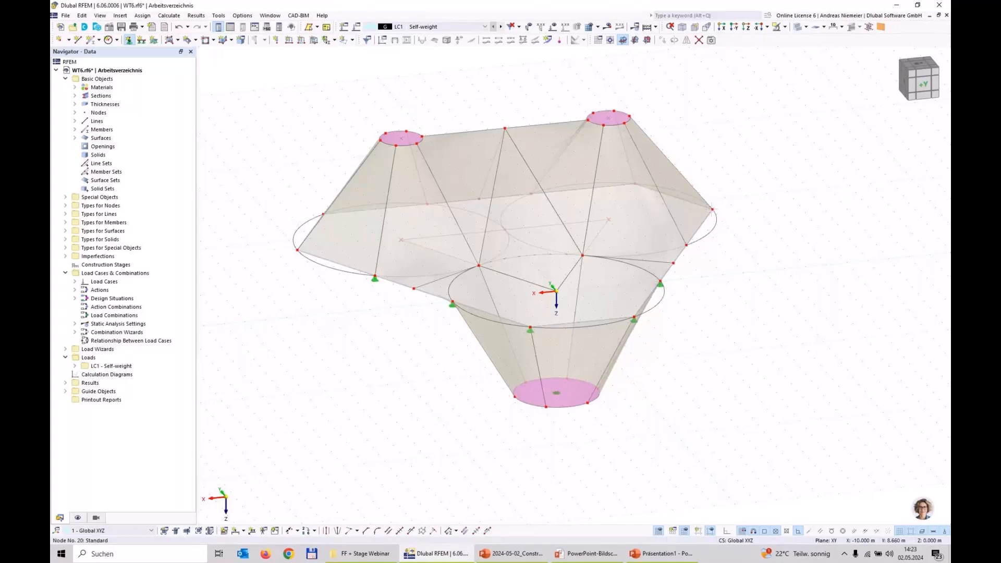
{"action": "left_click", "coordinate": [634, 184]}
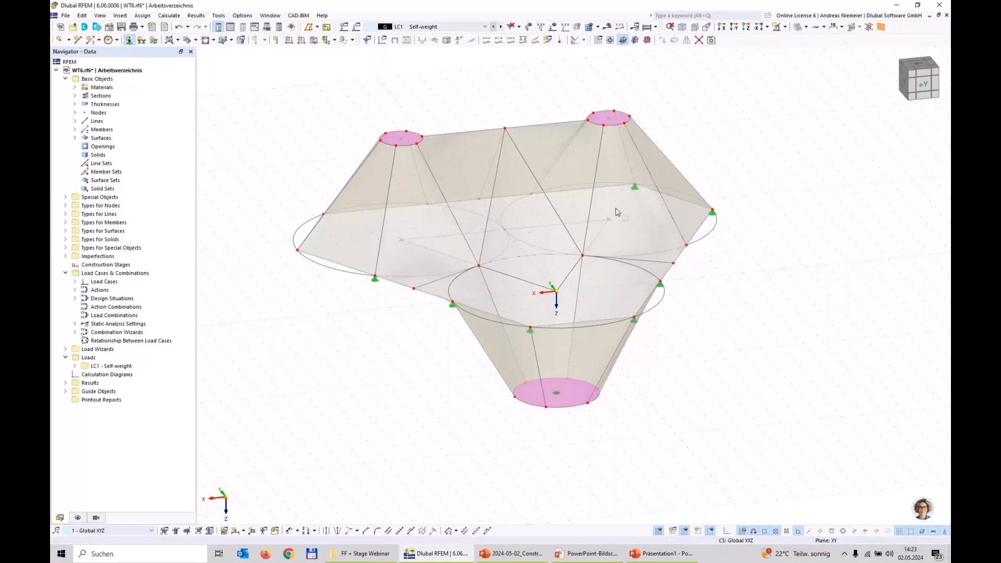
{"action": "left_click", "coordinate": [530, 193]}
{"action": "left_click", "coordinate": [427, 204]}
{"action": "left_click", "coordinate": [324, 214]}
{"action": "left_click", "coordinate": [297, 250]}
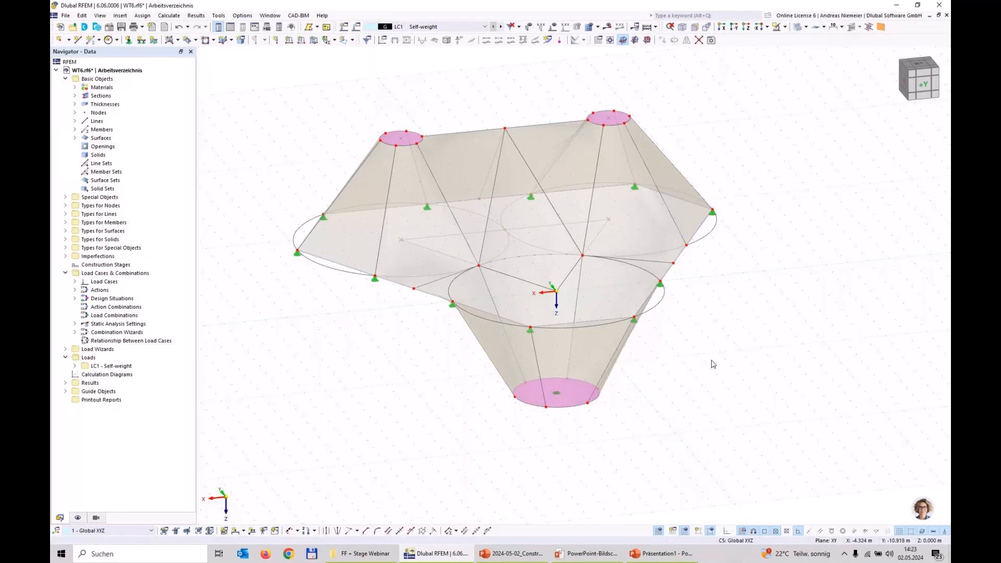
{"action": "left_click", "coordinate": [746, 27]}
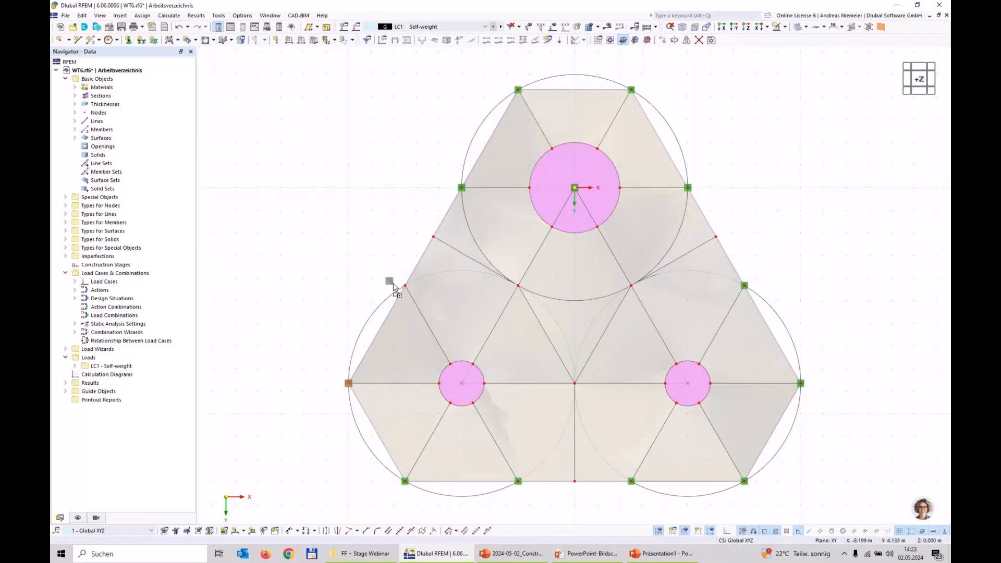
{"action": "left_click", "coordinate": [405, 286]}
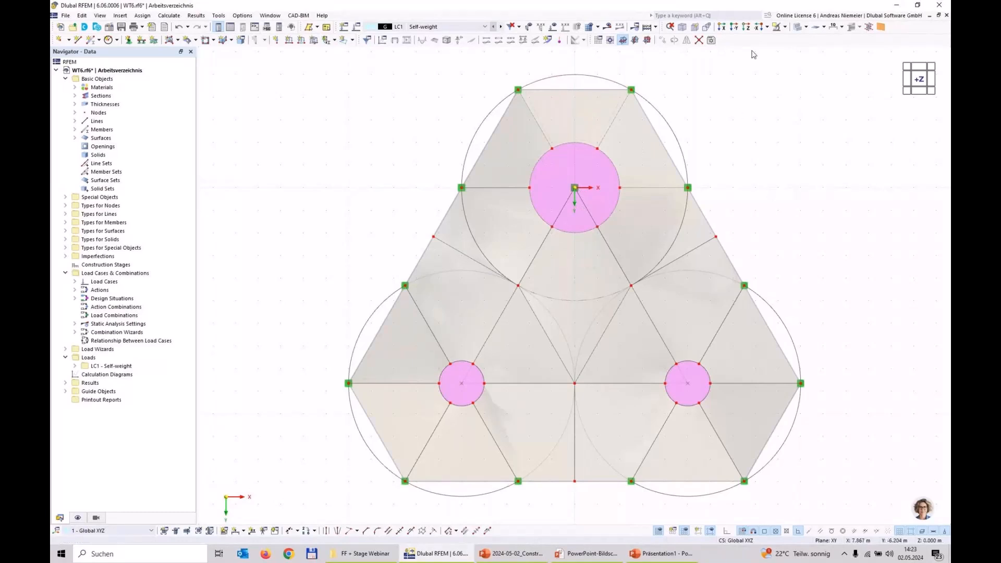
Switch to the PowerPoint presentation and review the slide "Description of the structural task".
{"action": "middle_click_drag", "start_coordinate": [746, 52], "coordinate": [563, 140], "text": "ctrl"}
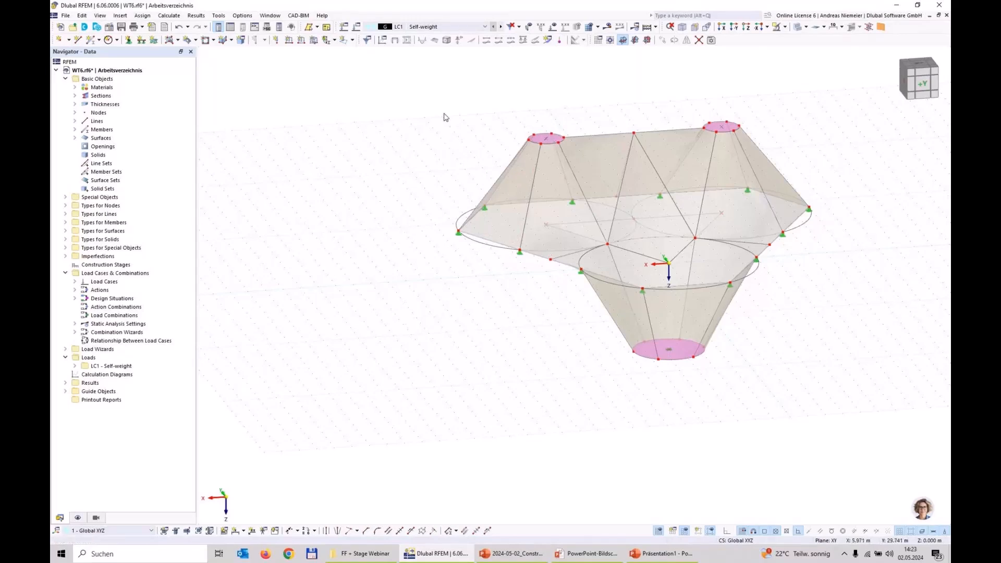
{"action": "scroll", "coordinate": [446, 117], "scroll_direction": "up", "scroll_amount": 1}
{"action": "middle_click_drag", "start_coordinate": [555, 256], "coordinate": [497, 346]}
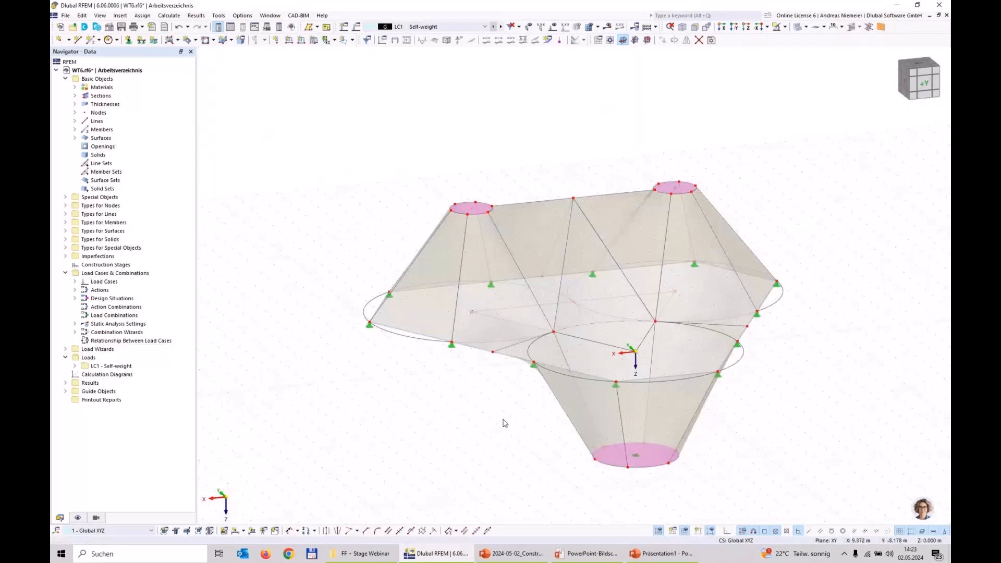
{"action": "mouse_move", "coordinate": [593, 561]}
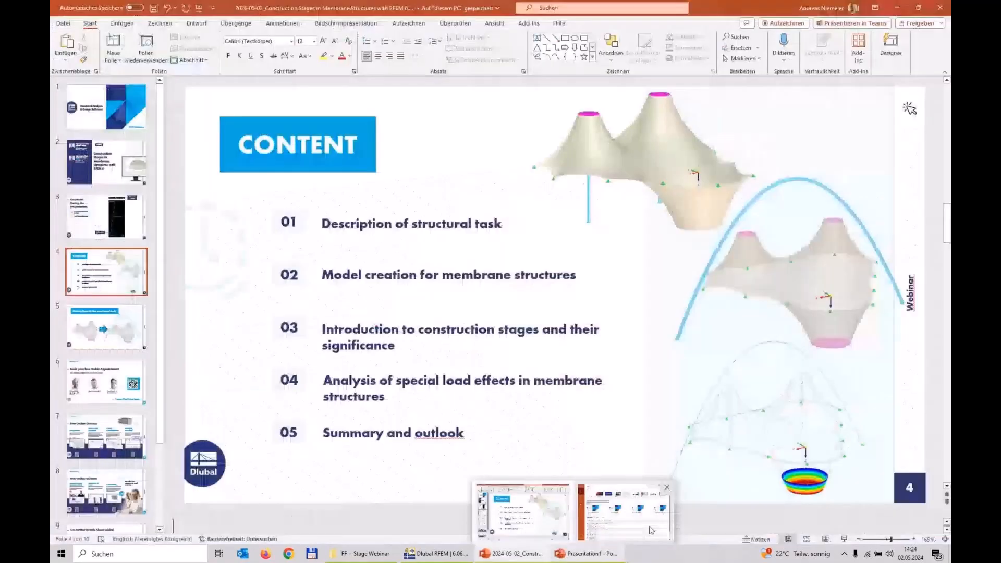
{"action": "left_click", "coordinate": [570, 529]}
{"action": "left_click", "coordinate": [529, 556]}
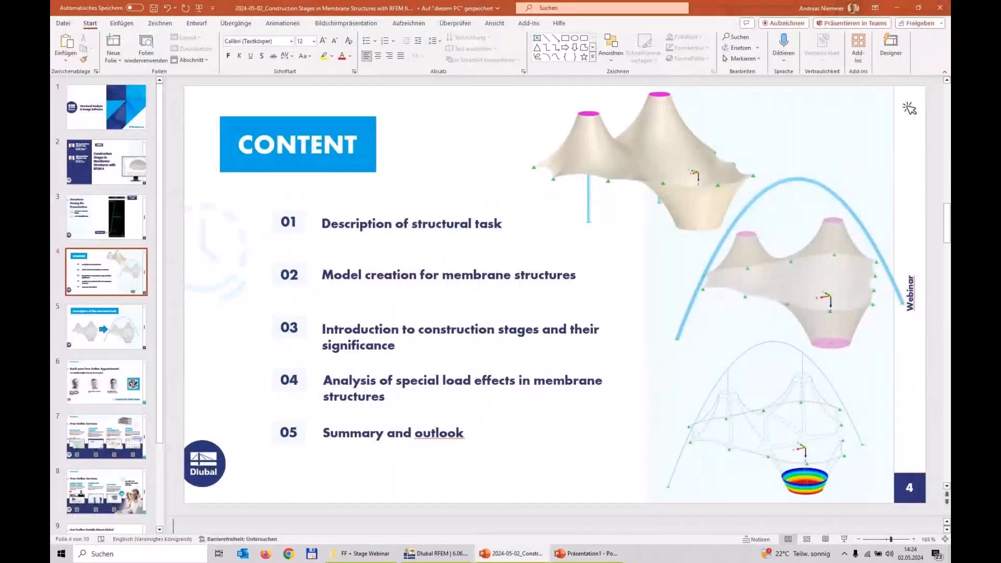
{"action": "left_click", "coordinate": [113, 327]}
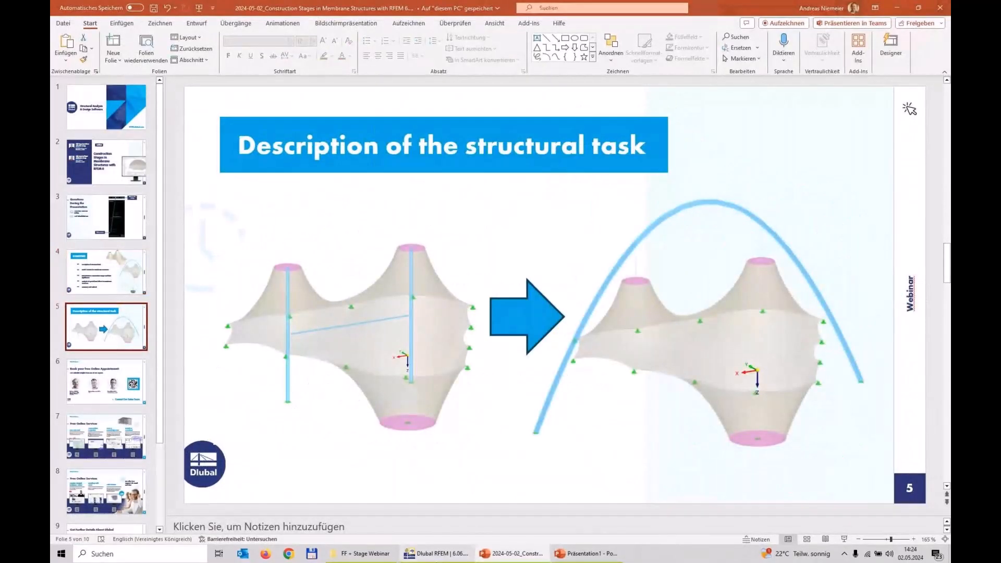
Switch back to RFEM and cut the model with a clipping plane, shifting the plane toward the two raised cones.
{"action": "left_click", "coordinate": [436, 554]}
{"action": "middle_click_drag", "start_coordinate": [448, 326], "coordinate": [368, 302]}
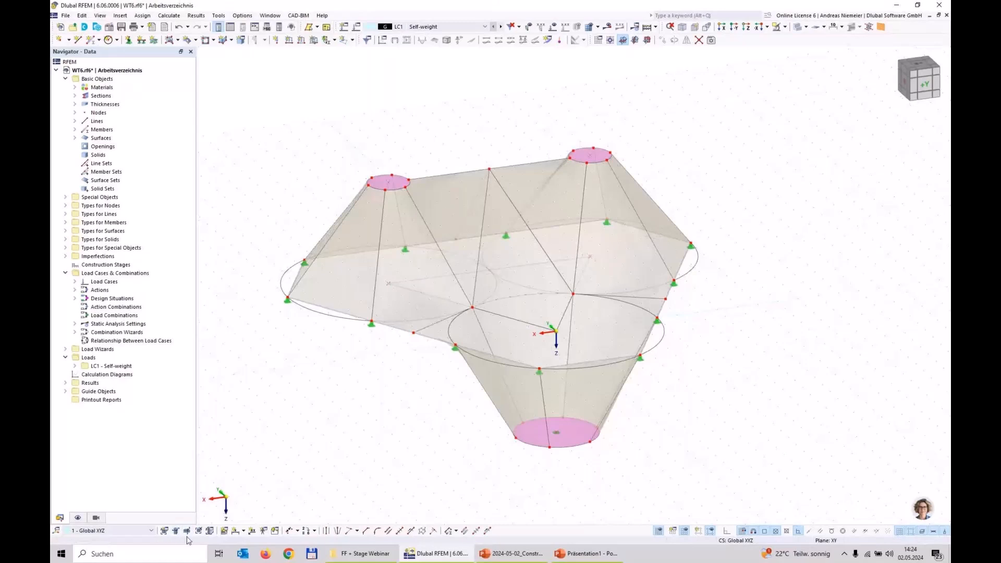
{"action": "left_click", "coordinate": [198, 531]}
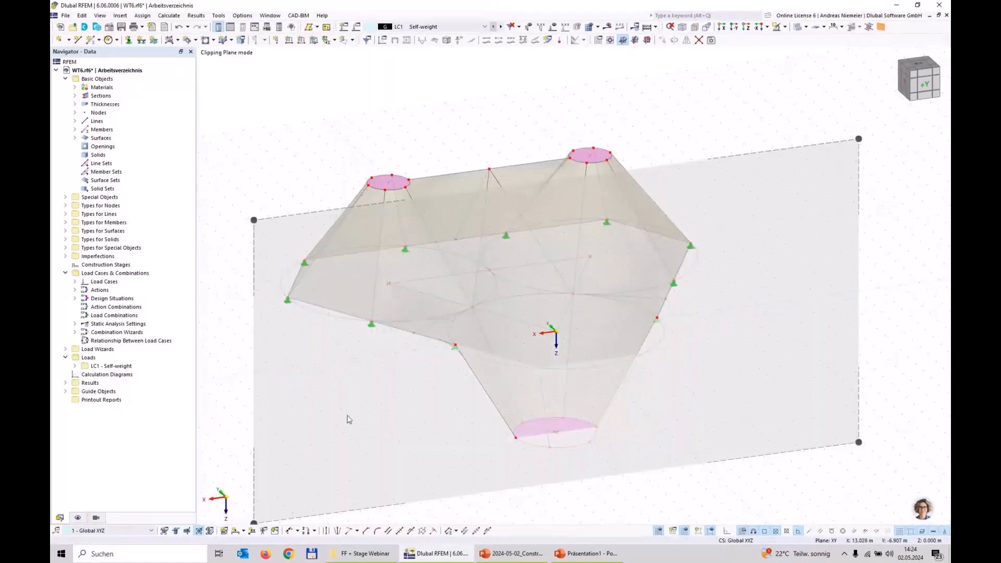
{"action": "scroll", "coordinate": [446, 255], "scroll_direction": "down", "scroll_amount": 3}
{"action": "left_click_drag", "start_coordinate": [335, 410], "coordinate": [321, 368]}
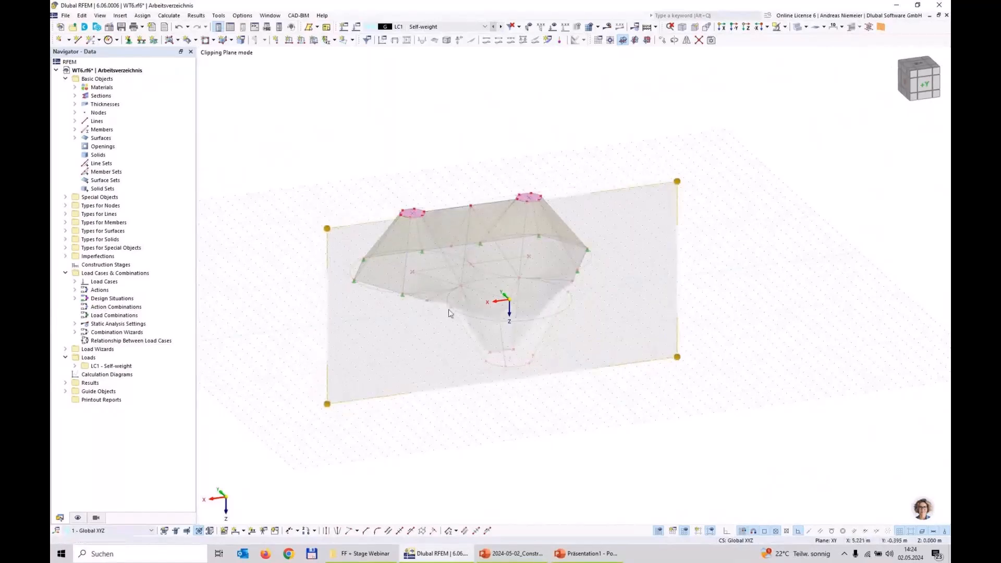
Hide the clipping plane's transparent border and the clipped areas, and shift the plane further into the raised cones.
{"action": "left_click", "coordinate": [78, 518]}
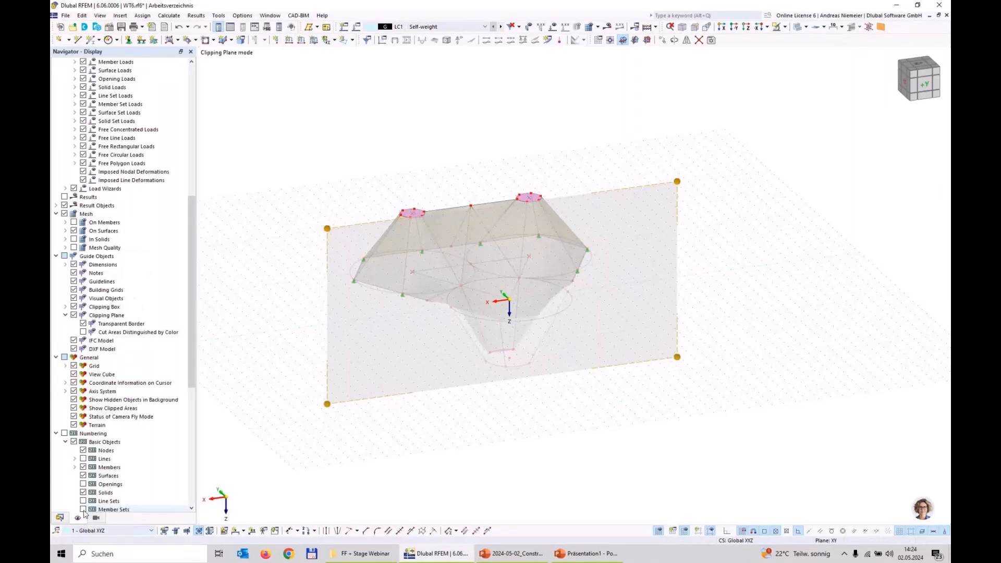
{"action": "left_click", "coordinate": [83, 324]}
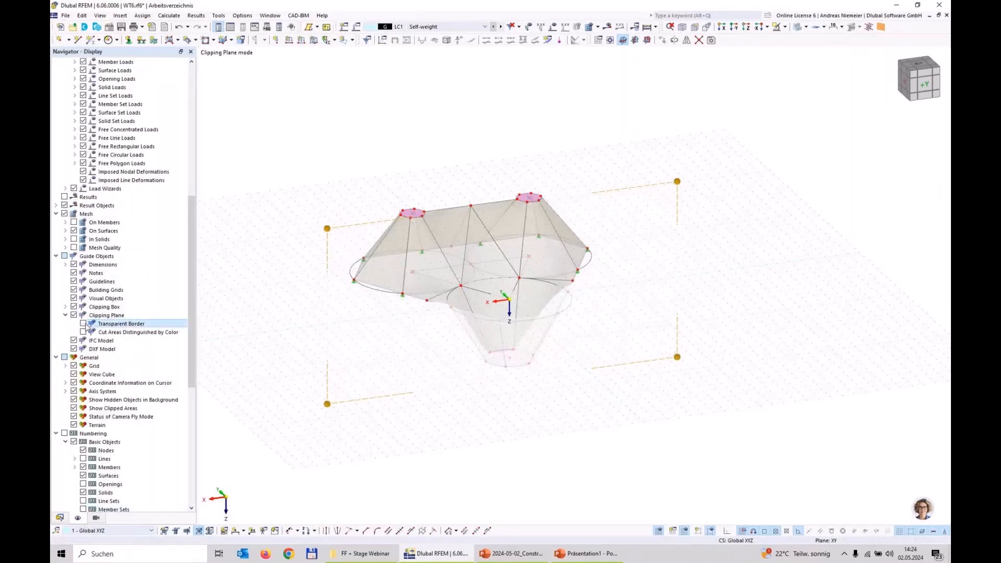
{"action": "left_click", "coordinate": [74, 409]}
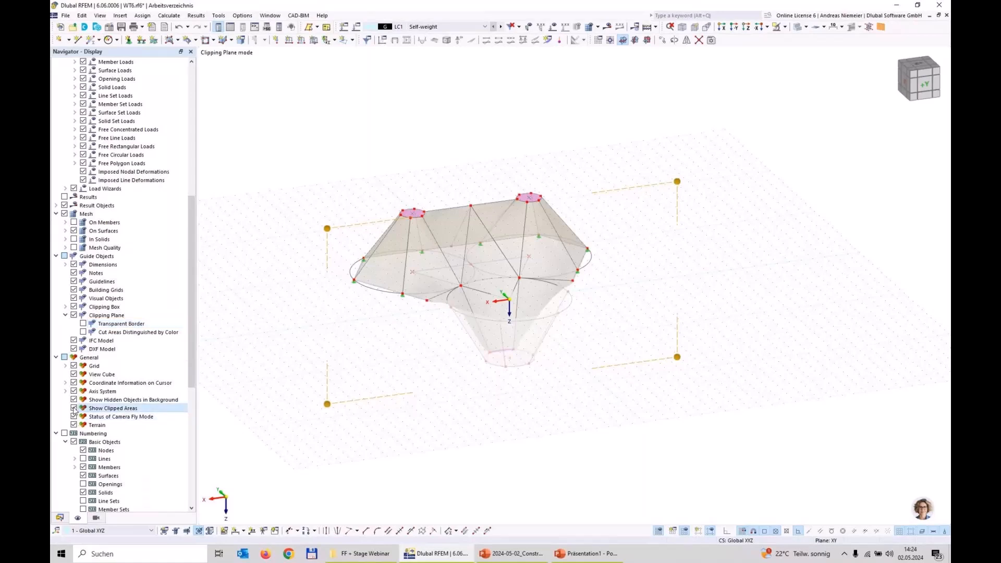
{"action": "left_click_drag", "start_coordinate": [328, 404], "coordinate": [321, 396]}
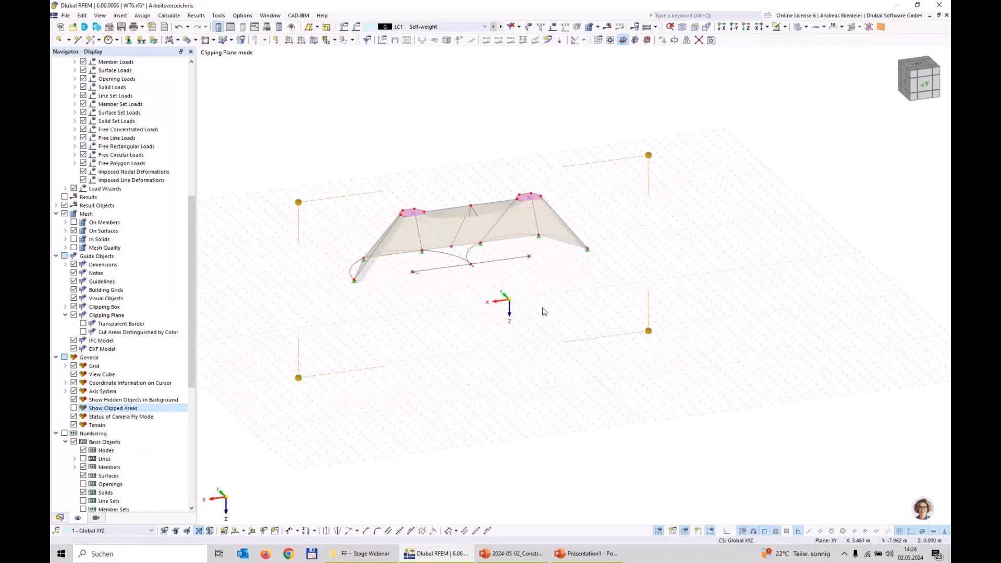
Draw vertical single lines between the base centre node and the ring centre node of each raised cone.
{"action": "scroll", "coordinate": [414, 307], "scroll_direction": "up", "scroll_amount": 5}
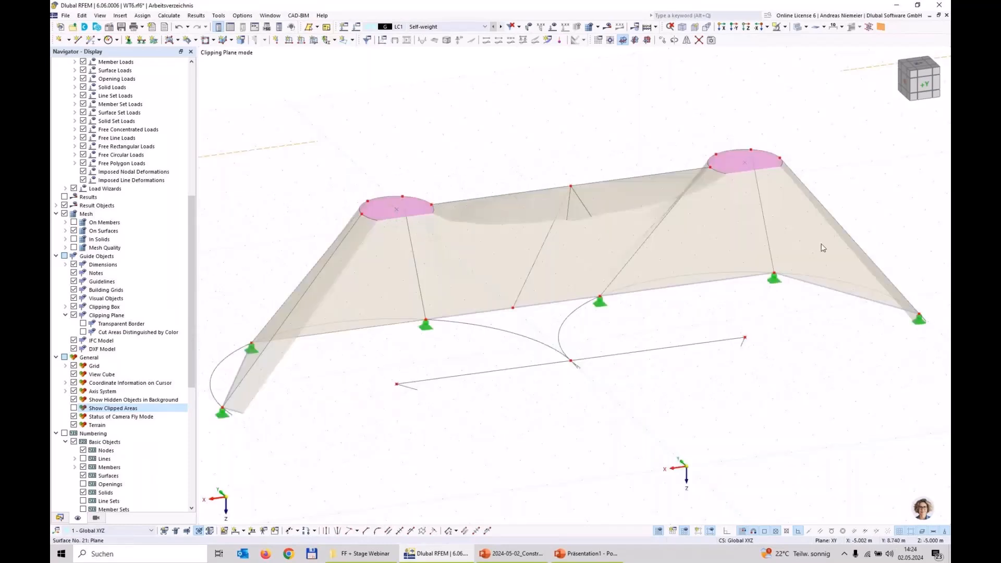
{"action": "left_click", "coordinate": [78, 41]}
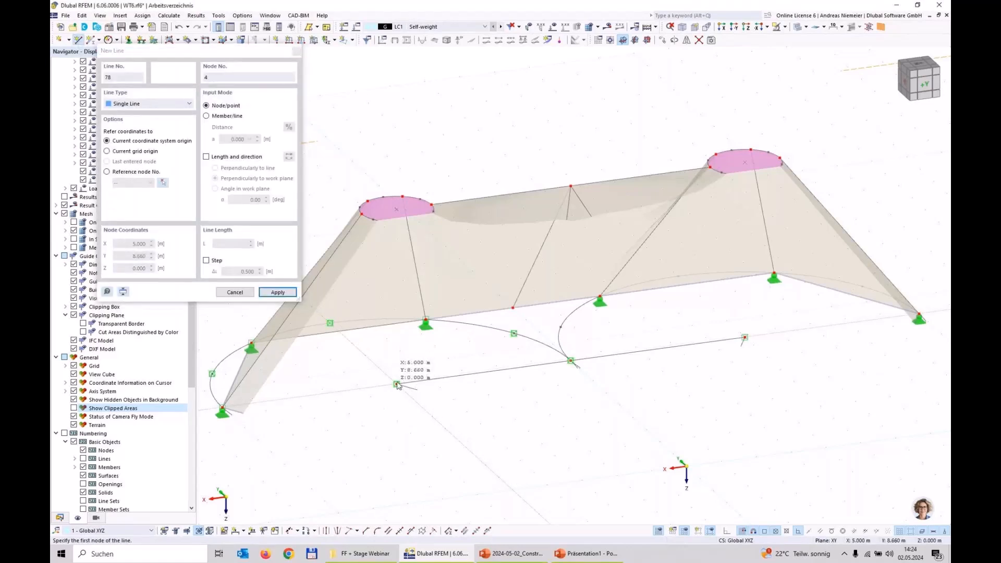
{"action": "left_click", "coordinate": [397, 385]}
{"action": "left_click", "coordinate": [397, 209]}
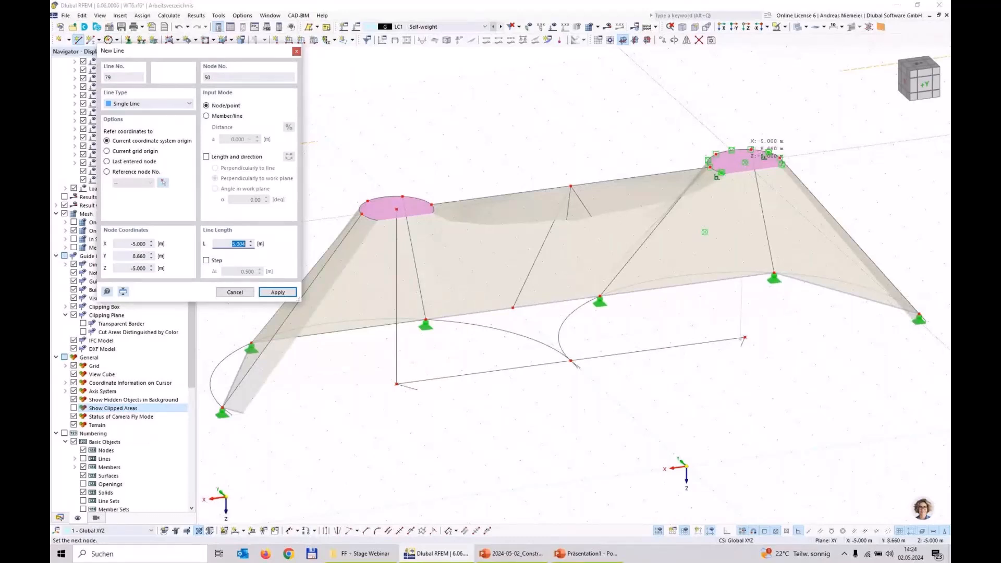
{"action": "left_click", "coordinate": [745, 162]}
{"action": "scroll", "coordinate": [742, 338], "scroll_direction": "up", "scroll_amount": 3}
{"action": "key", "text": "Escape"}
{"action": "scroll", "coordinate": [751, 352], "scroll_direction": "up", "scroll_amount": 2}
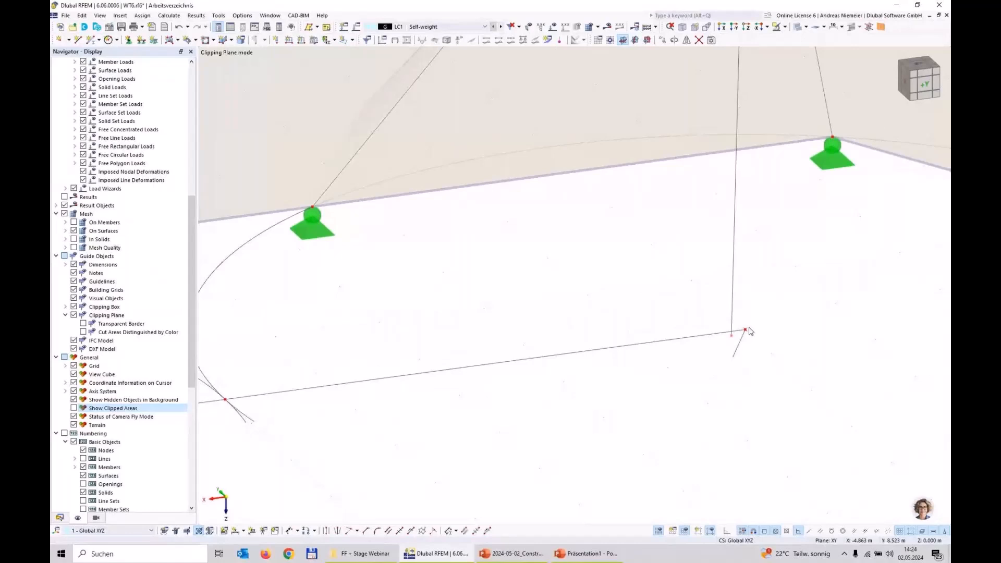
Copy the two vertical lines downward so the mast axes extend below the base centre nodes.
{"action": "scroll", "coordinate": [767, 376], "scroll_direction": "down", "scroll_amount": 6}
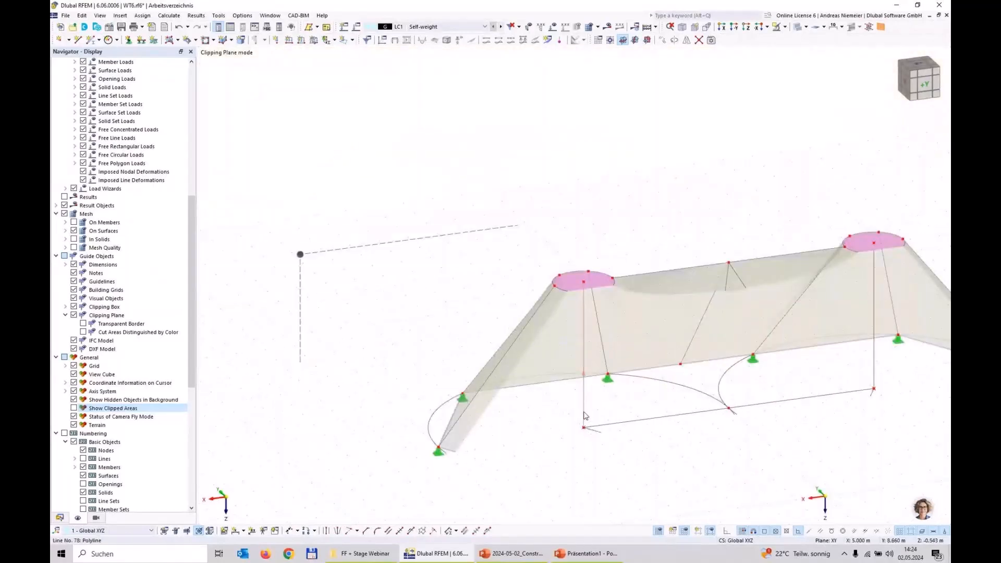
{"action": "left_click", "coordinate": [586, 413]}
{"action": "left_click_drag", "start_coordinate": [584, 373], "coordinate": [584, 430]}
{"action": "left_click", "coordinate": [638, 433]}
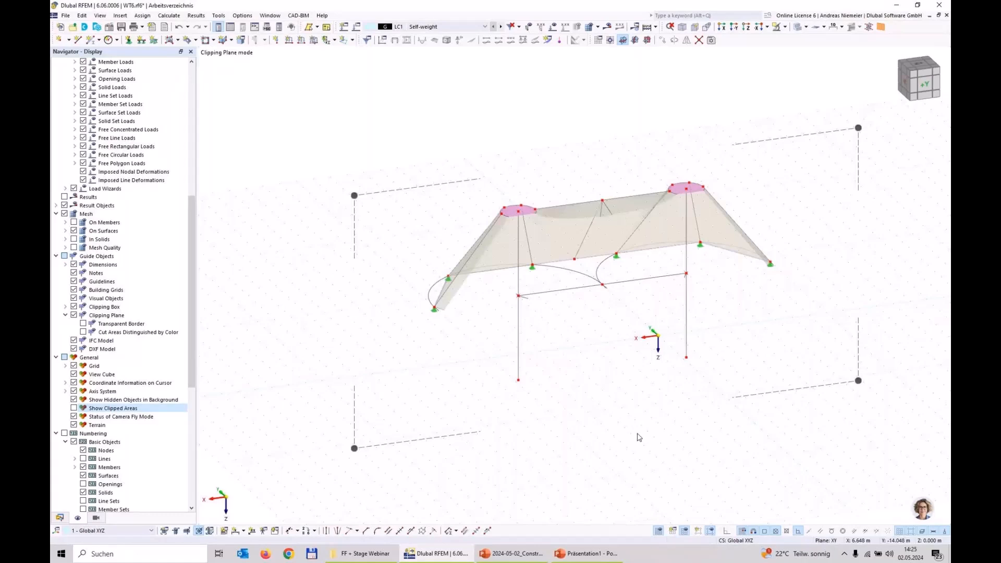
Edit the vertical mast lines together with the horizontal line connecting them, and add a new member of type Beam.
{"action": "left_click", "coordinate": [687, 315]}
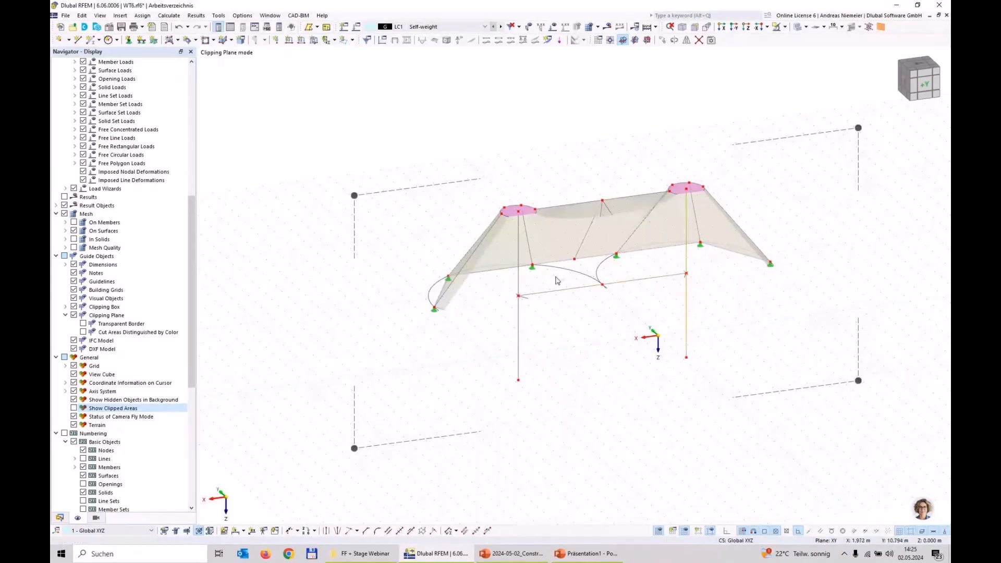
{"action": "left_click", "coordinate": [519, 280], "text": "ctrl"}
{"action": "right_click", "coordinate": [519, 281]}
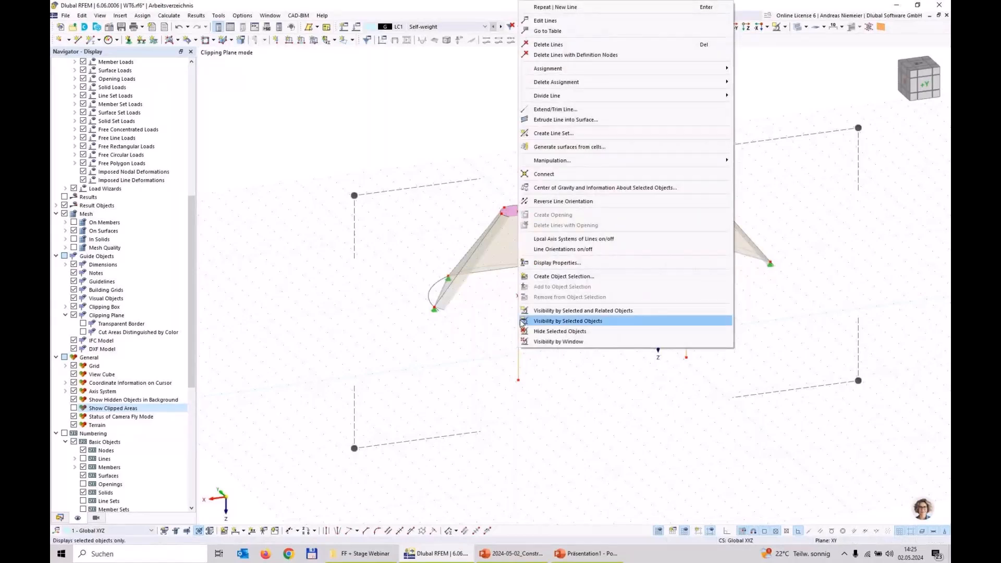
{"action": "left_click", "coordinate": [550, 21]}
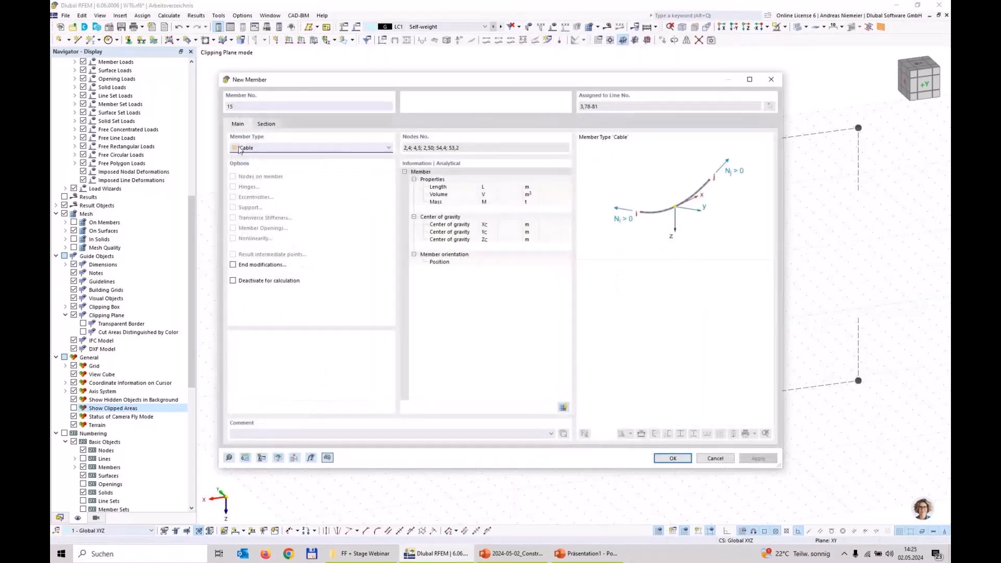
{"action": "left_click", "coordinate": [237, 149]}
{"action": "left_click", "coordinate": [246, 158]}
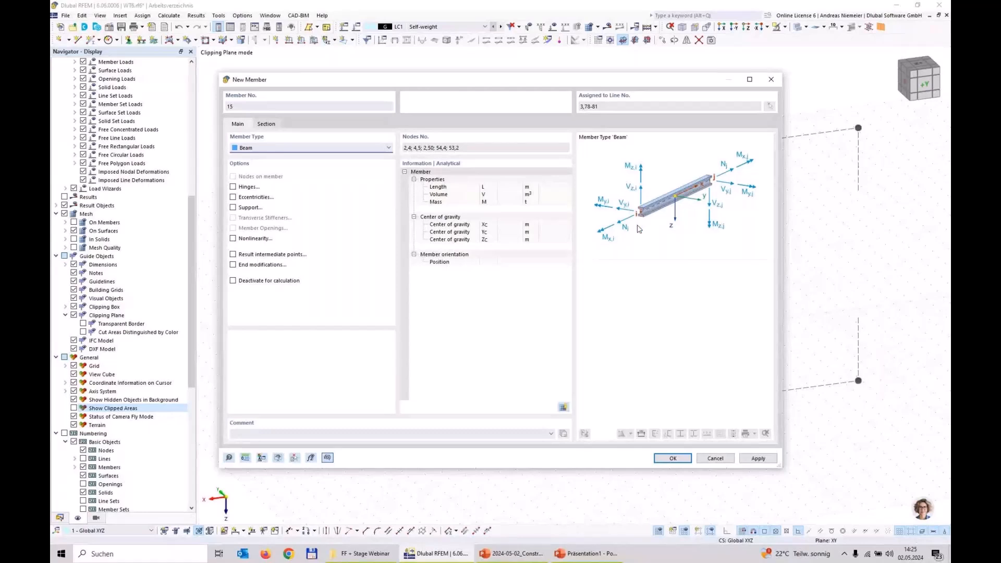
Assign section CHS 250x5 in S235 to the new beam members, inspect its section properties, and create the members.
{"action": "left_click", "coordinate": [272, 124]}
{"action": "left_click", "coordinate": [297, 355]}
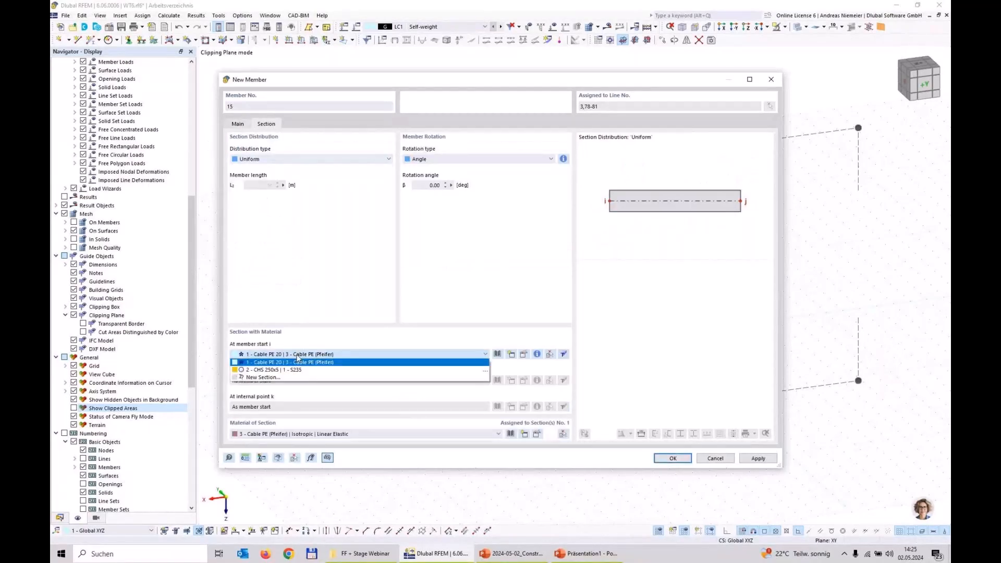
{"action": "left_click", "coordinate": [277, 370]}
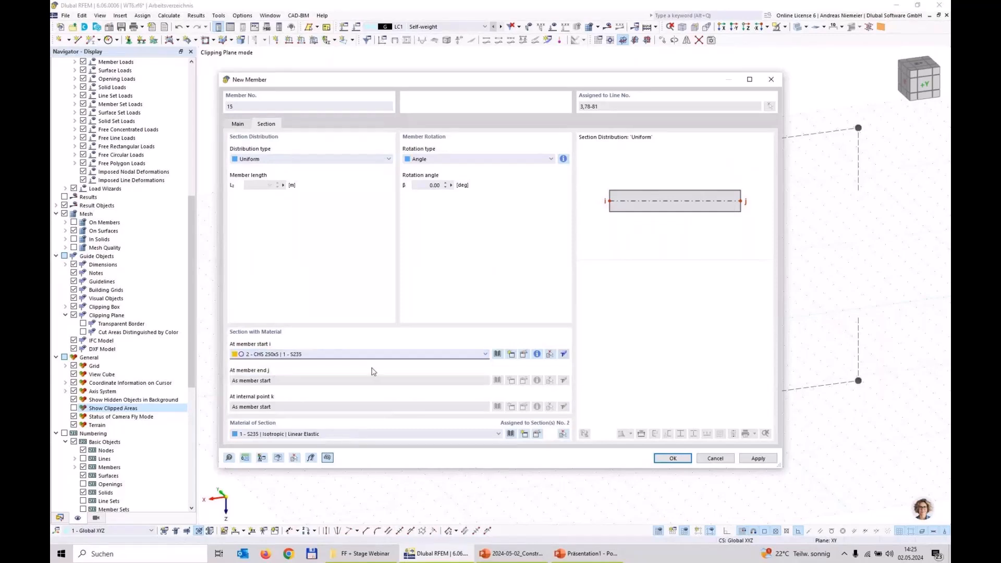
{"action": "left_click", "coordinate": [537, 355]}
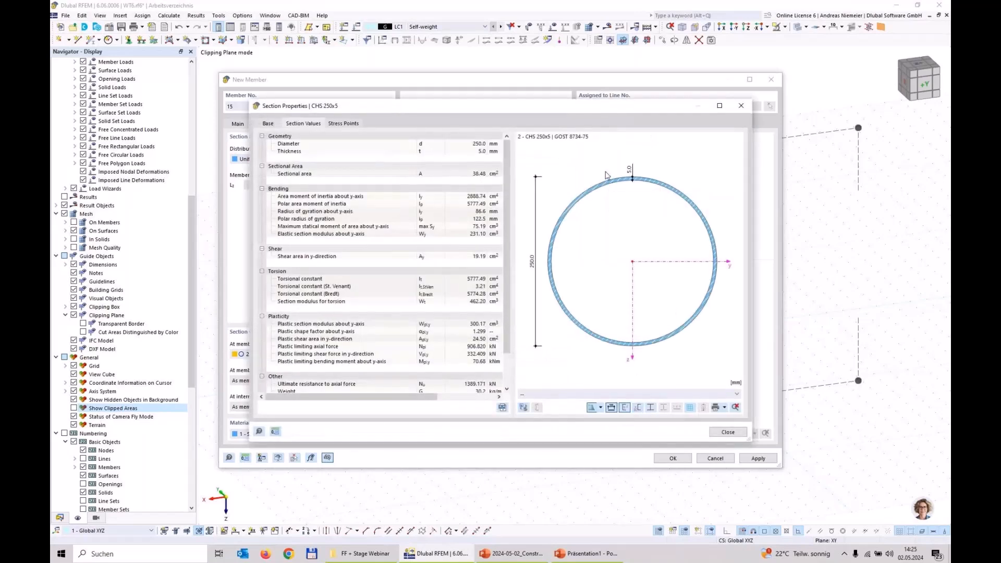
{"action": "left_click", "coordinate": [729, 432]}
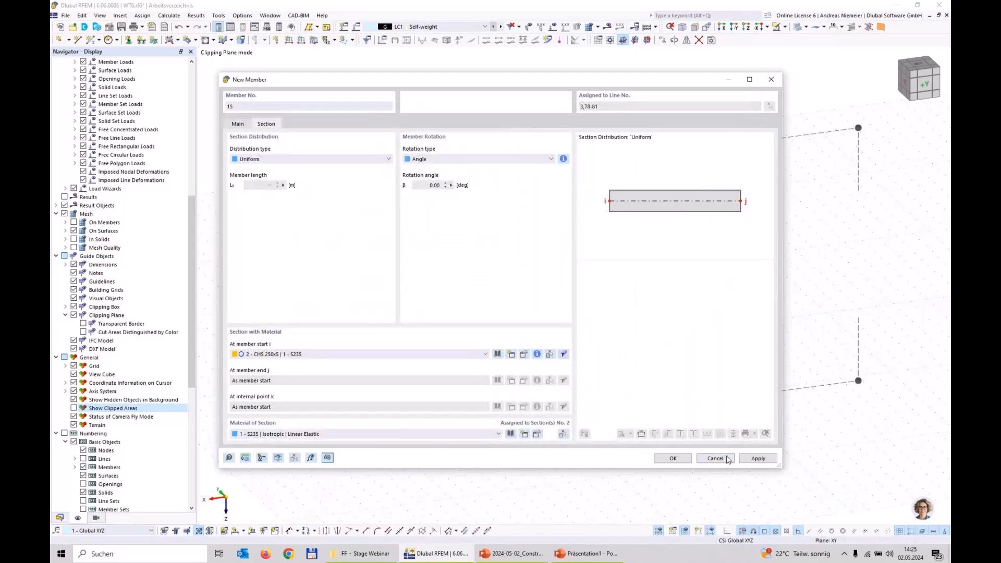
{"action": "left_click", "coordinate": [673, 458]}
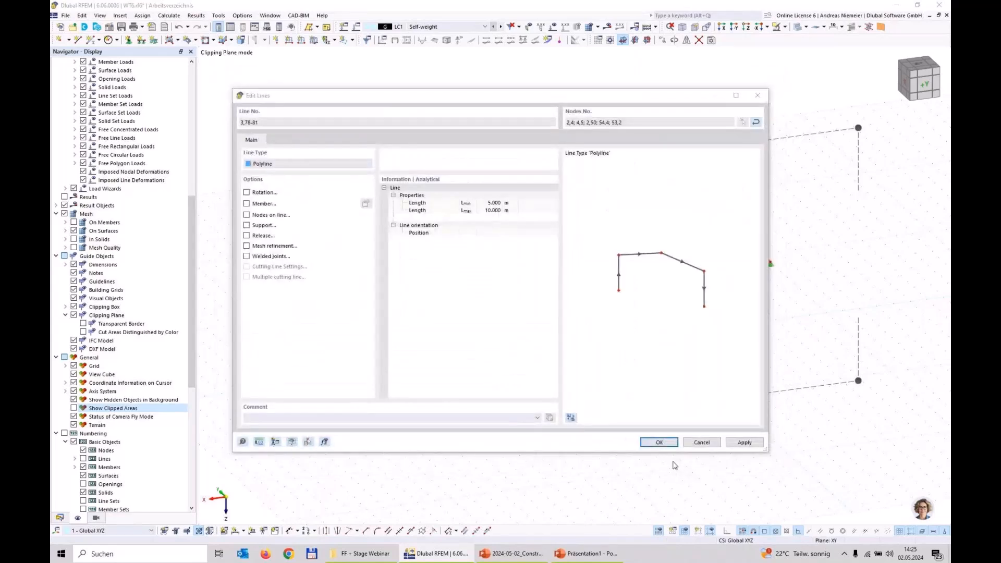
{"action": "left_click", "coordinate": [659, 445]}
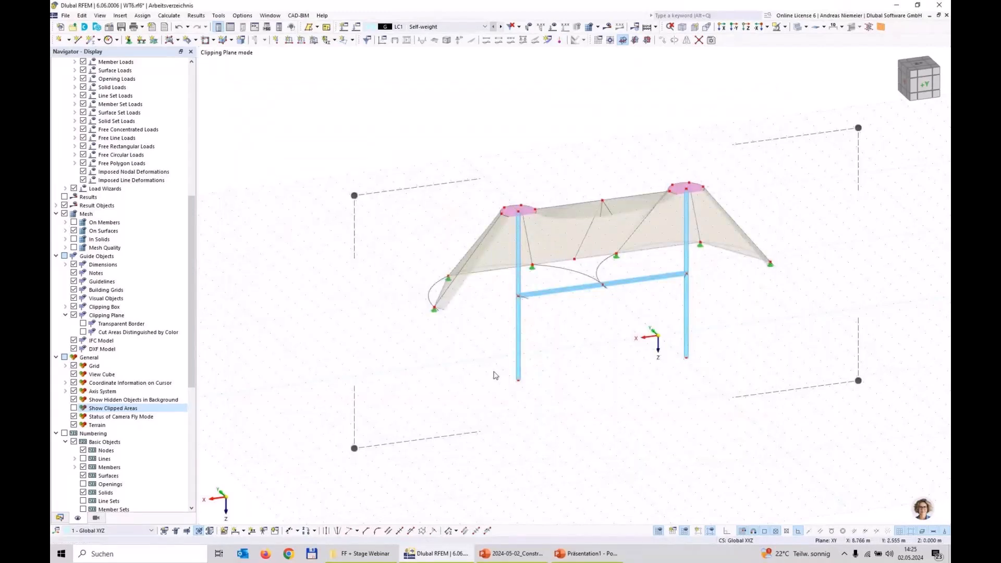
Assign the Fixed nodal support to the base nodes of the two masts.
{"action": "left_click", "coordinate": [129, 40]}
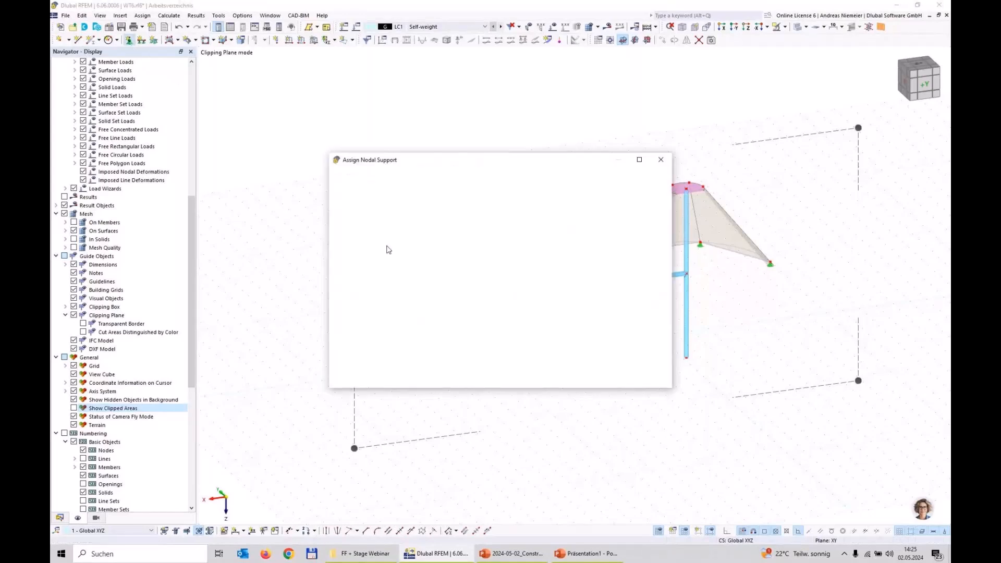
{"action": "left_click", "coordinate": [394, 226]}
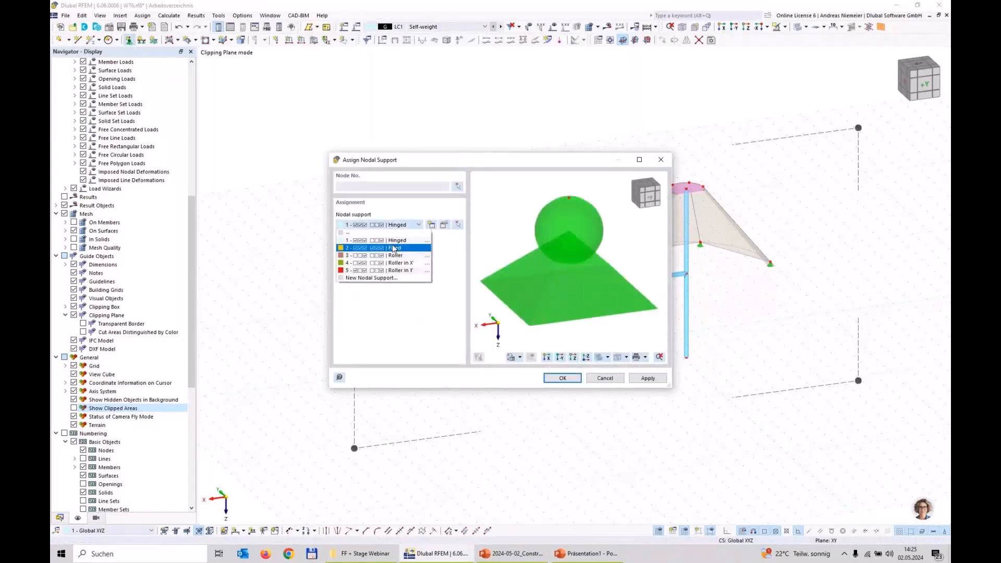
{"action": "left_click", "coordinate": [394, 249]}
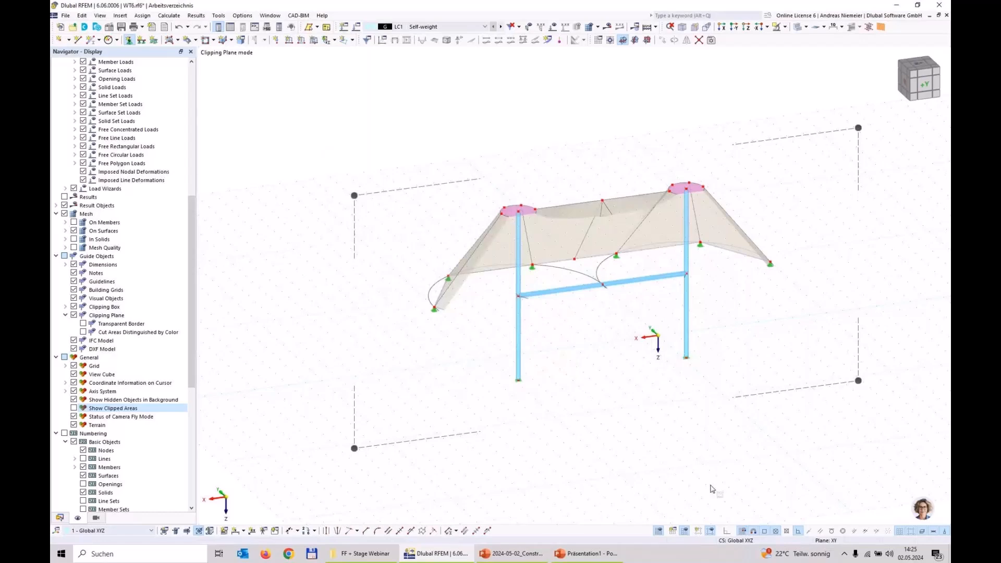
Shift the clipping plane outward past the lower cone and turn clipping off to show the complete model.
{"action": "left_click_drag", "start_coordinate": [354, 448], "coordinate": [439, 523]}
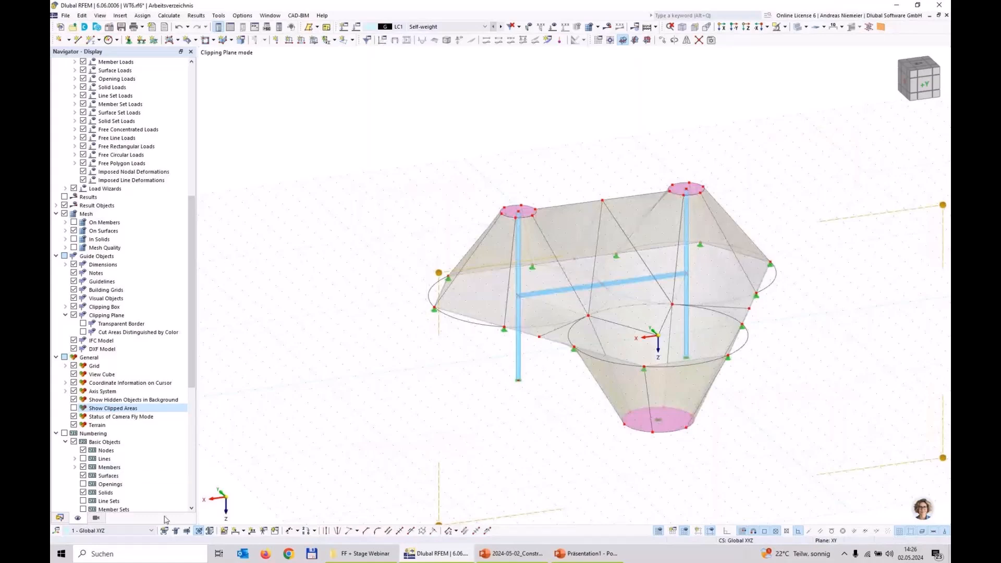
{"action": "scroll", "coordinate": [365, 266], "scroll_direction": "down", "scroll_amount": 5}
{"action": "middle_click_drag", "start_coordinate": [365, 266], "coordinate": [588, 349], "text": "ctrl"}
{"action": "scroll", "coordinate": [442, 397], "scroll_direction": "up", "scroll_amount": 3}
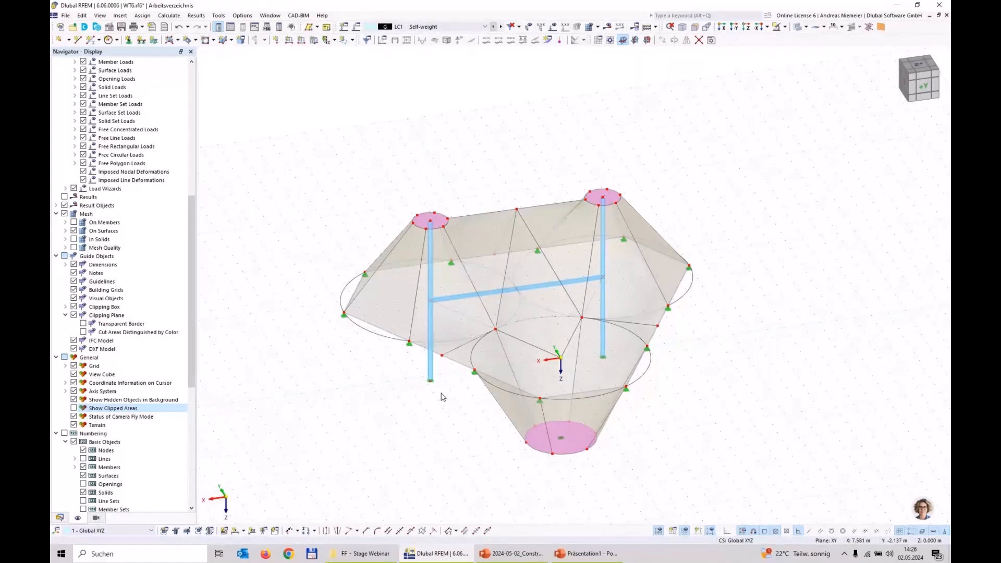
{"action": "scroll", "coordinate": [427, 269], "scroll_direction": "up", "scroll_amount": 3}
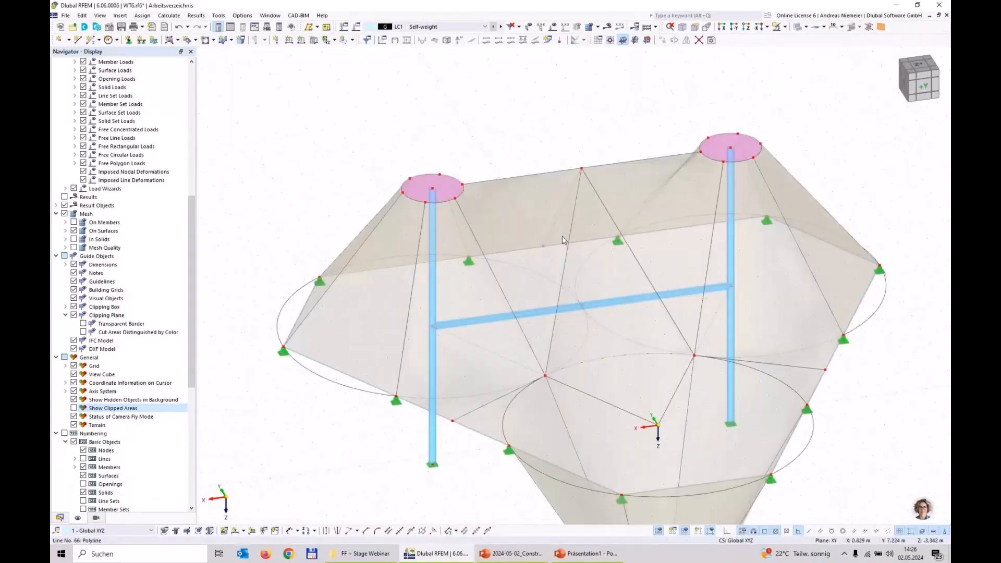
{"action": "mouse_move", "coordinate": [524, 230]}
{"action": "scroll", "coordinate": [371, 97], "scroll_direction": "down", "scroll_amount": 3}
Rename load case LC1 to Prestress, deactivate its self-weight, and set its action category to Prestress.
{"action": "double_click", "coordinate": [371, 181]}
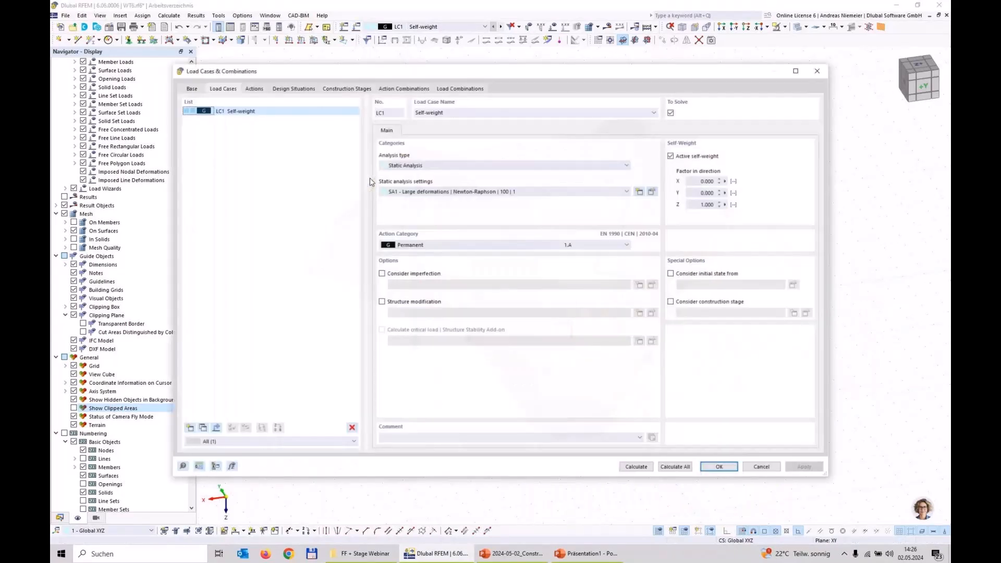
{"action": "left_click_drag", "start_coordinate": [445, 112], "coordinate": [400, 108]}
{"action": "type", "text": "Prestress"}
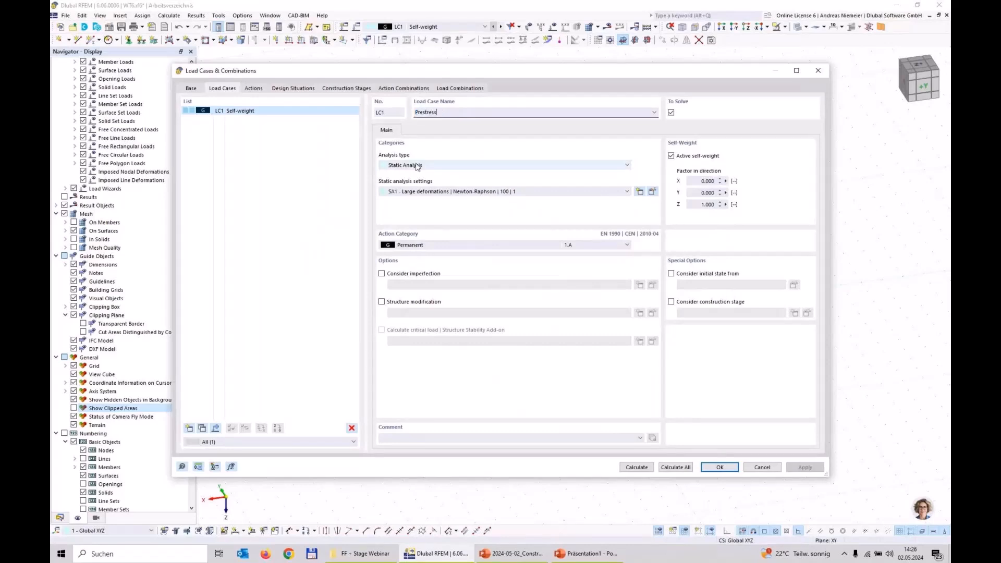
{"action": "key", "text": "Return"}
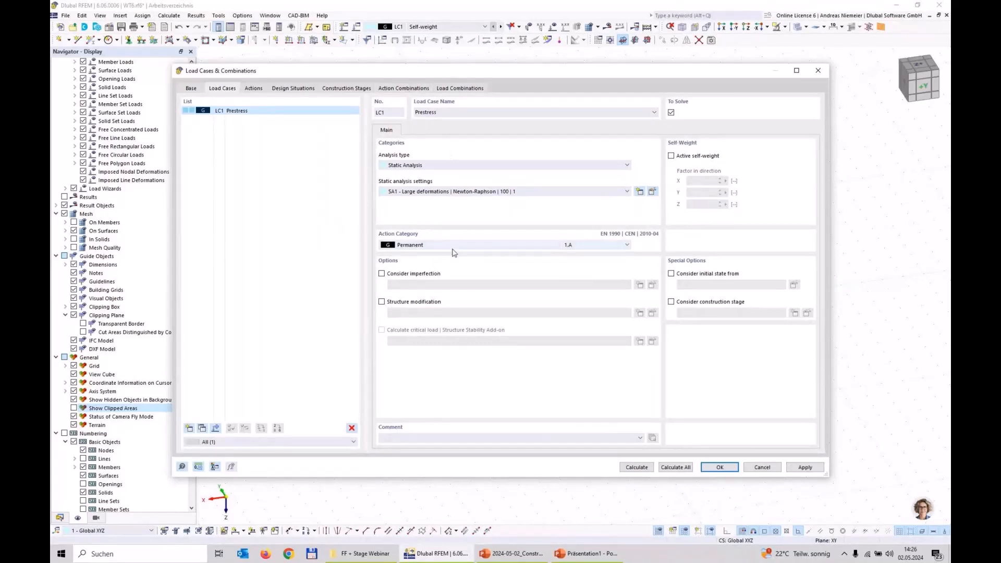
{"action": "left_click", "coordinate": [451, 245]}
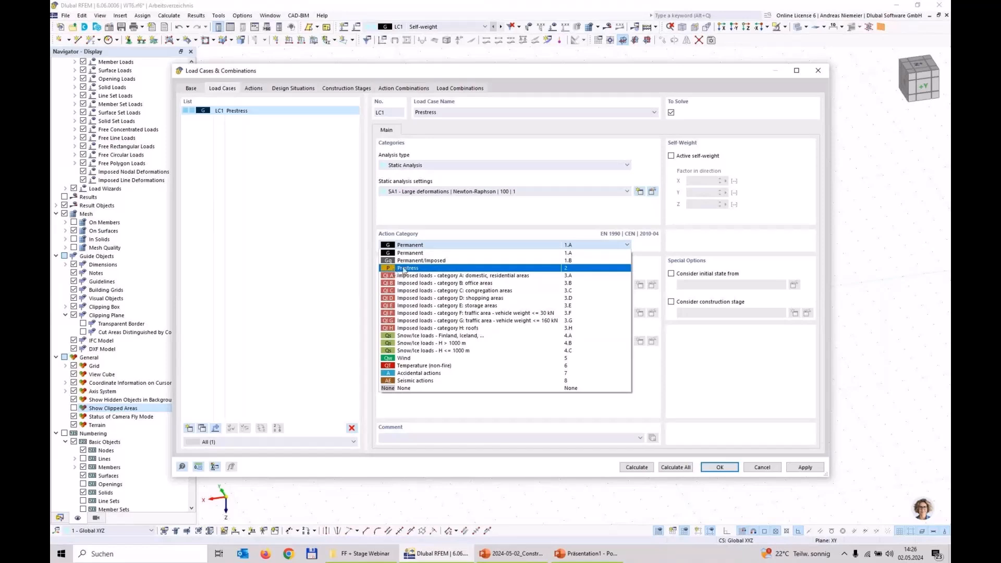
{"action": "left_click", "coordinate": [396, 264]}
{"action": "left_click", "coordinate": [728, 468]}
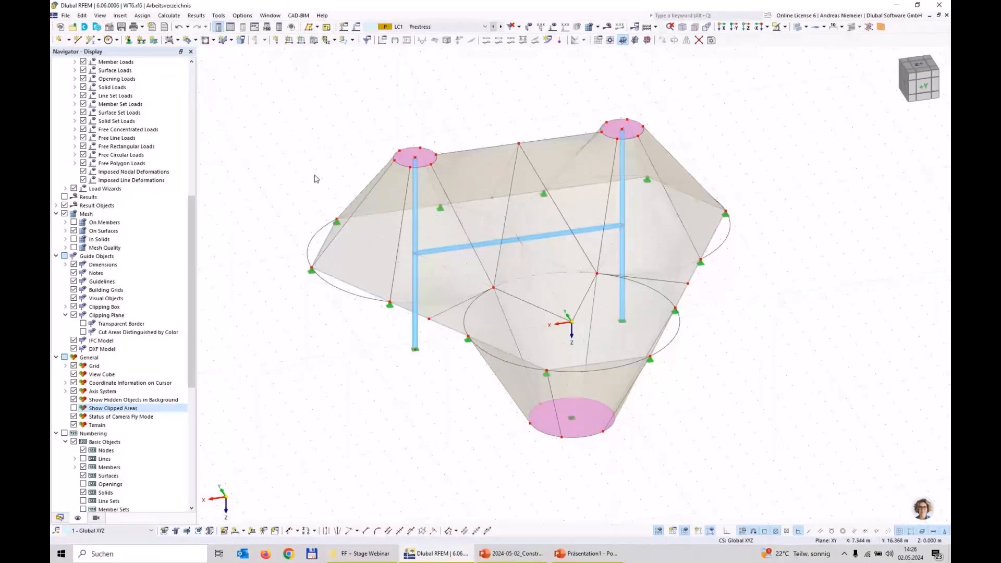
Add a Form-Finding surface load with radial distribution and the Projection method to the raised cone's surfaces 5-8, 17 and 18.
{"action": "middle_click_drag", "start_coordinate": [660, 404], "coordinate": [572, 202], "text": "ctrl"}
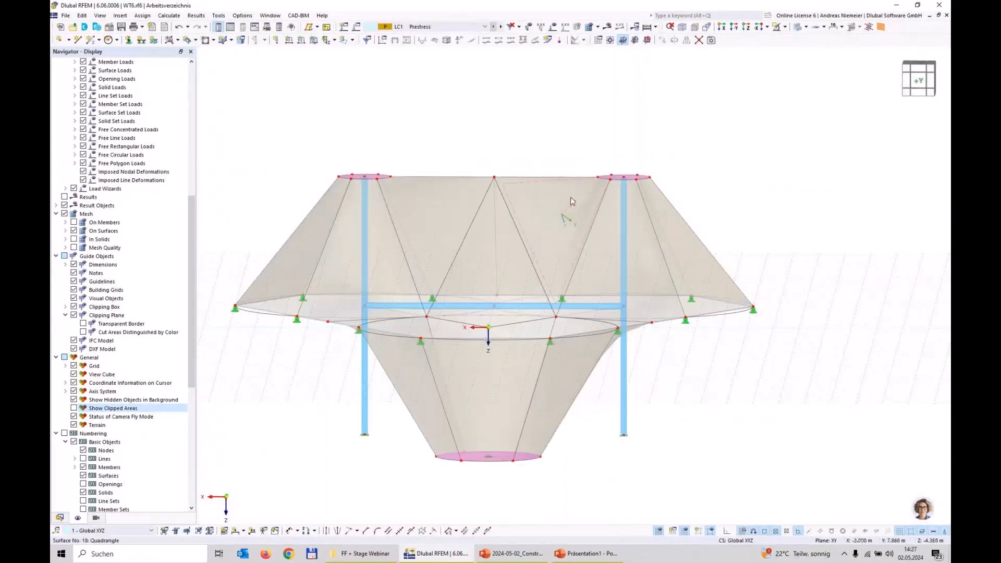
{"action": "left_click", "coordinate": [563, 216]}
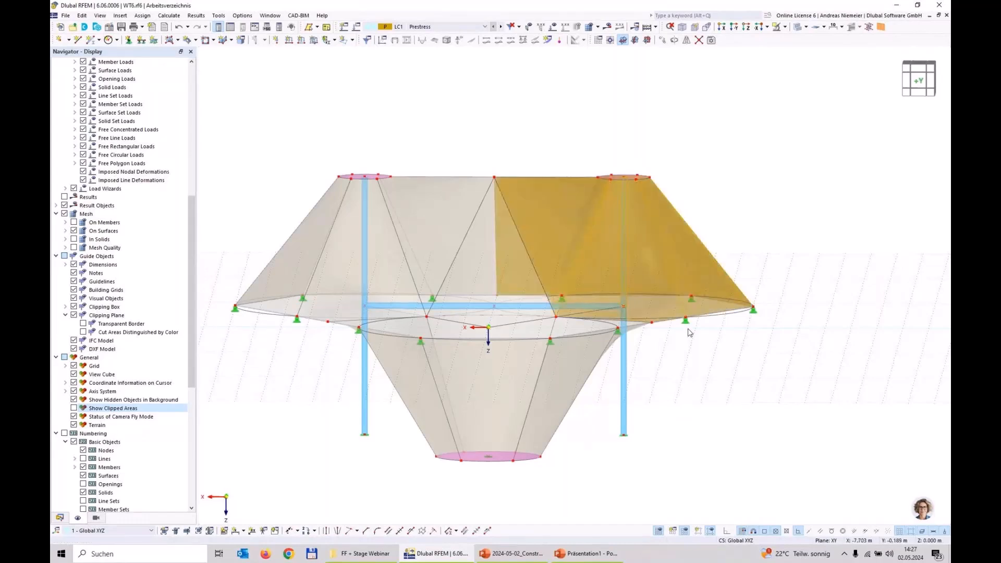
{"action": "left_click", "coordinate": [313, 40]}
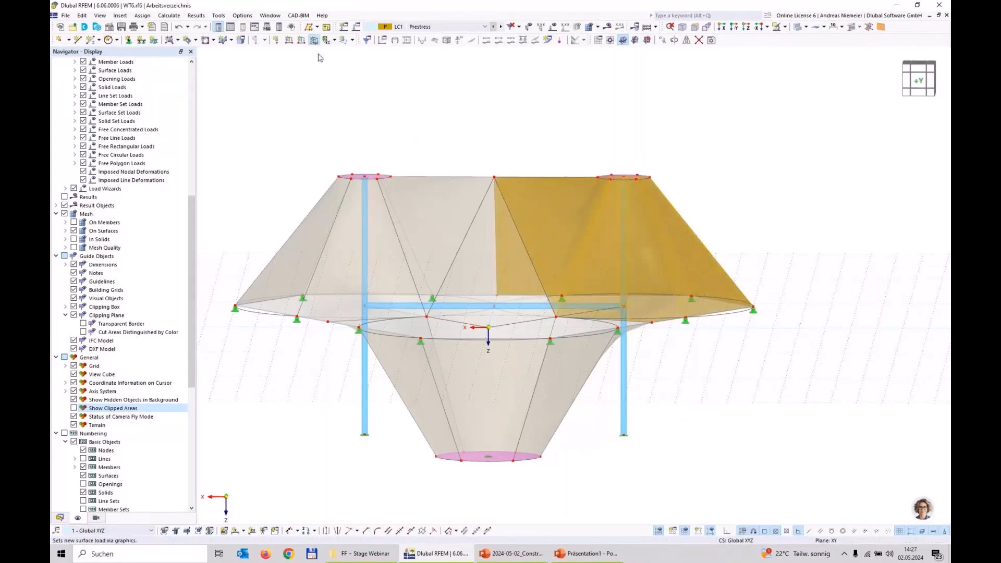
{"action": "left_click", "coordinate": [271, 172]}
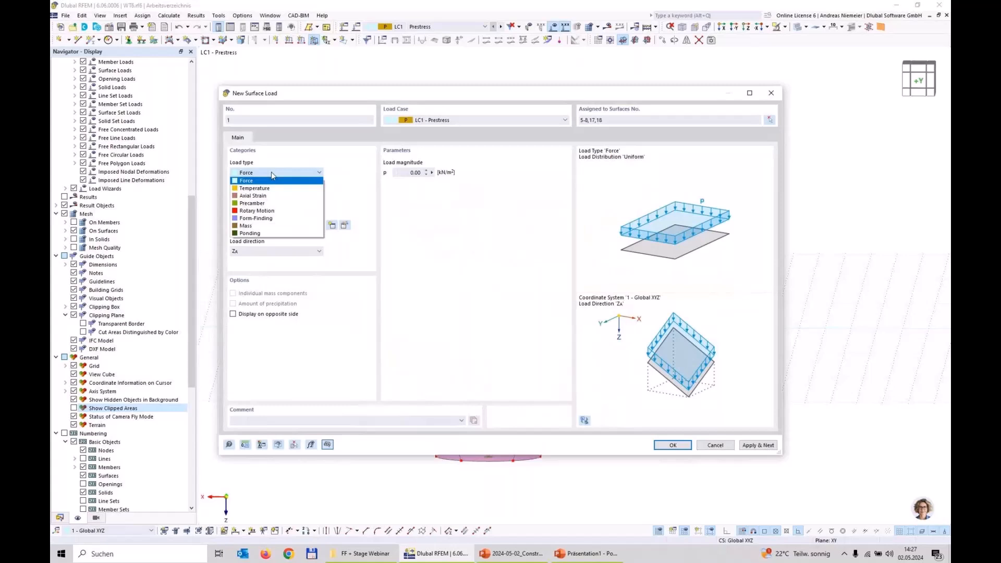
{"action": "left_click", "coordinate": [261, 220]}
{"action": "left_click", "coordinate": [413, 173]}
{"action": "left_click", "coordinate": [399, 189]}
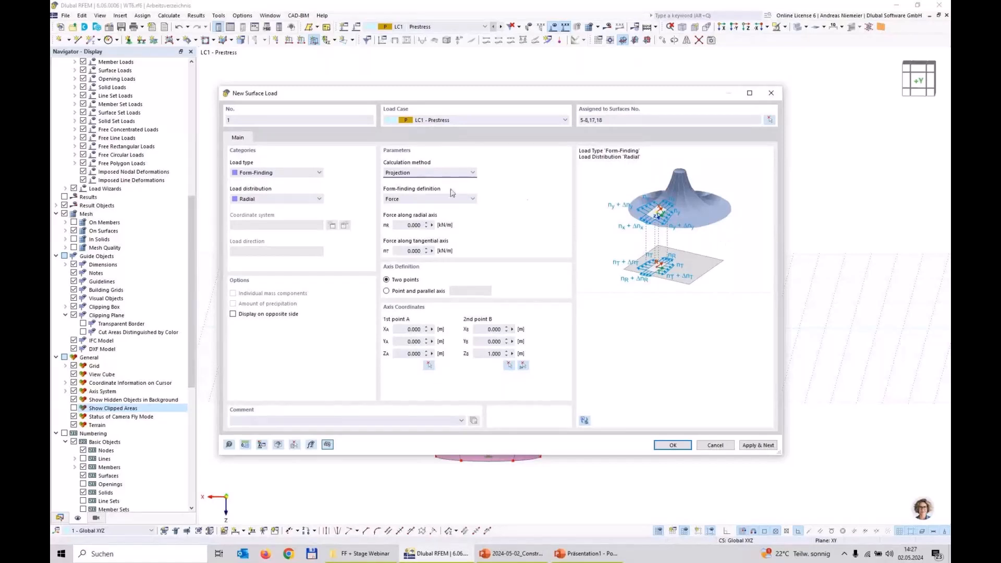
Set the surface load's forces along the radial and tangential axes to 1 kN/m each.
{"action": "left_click", "coordinate": [407, 227]}
{"action": "double_click", "coordinate": [408, 227]}
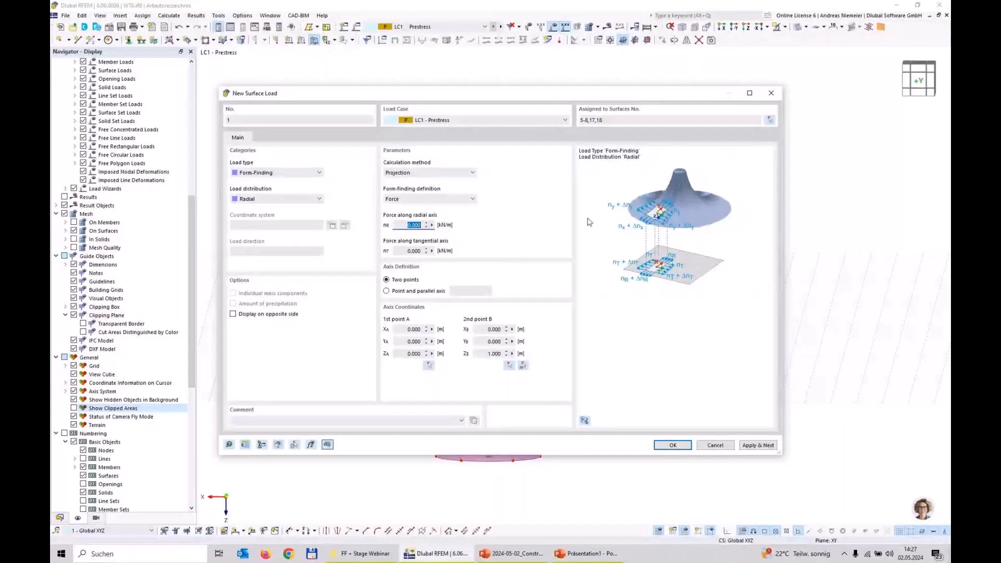
{"action": "type", "text": "1"}
{"action": "key", "text": "Tab"}
{"action": "type", "text": "1"}
Define the radial load's axis parallel to Z through the ring centre node at X -5, Y 8.66, Z -5 m, and apply the load.
{"action": "left_click", "coordinate": [403, 292]}
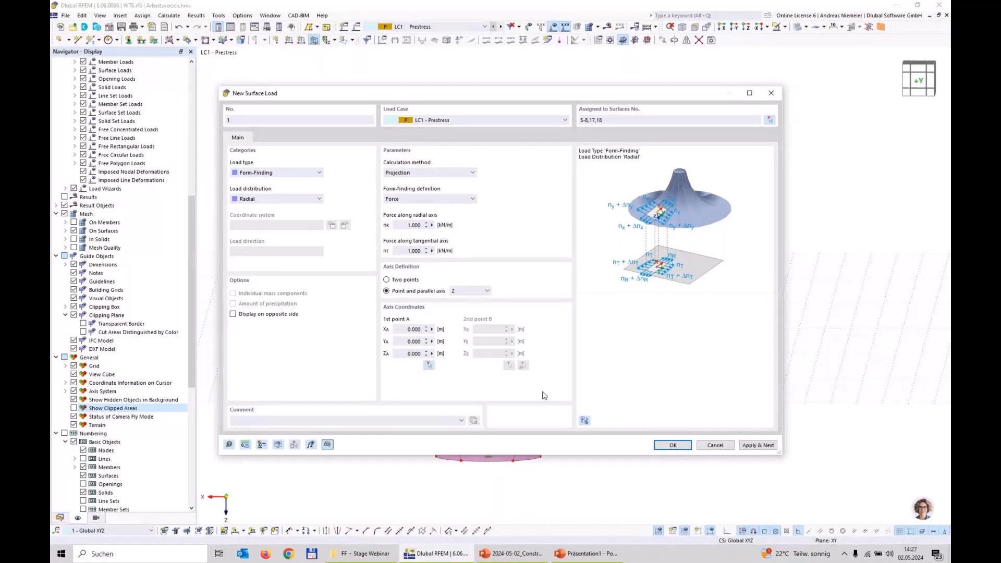
{"action": "left_click", "coordinate": [429, 365]}
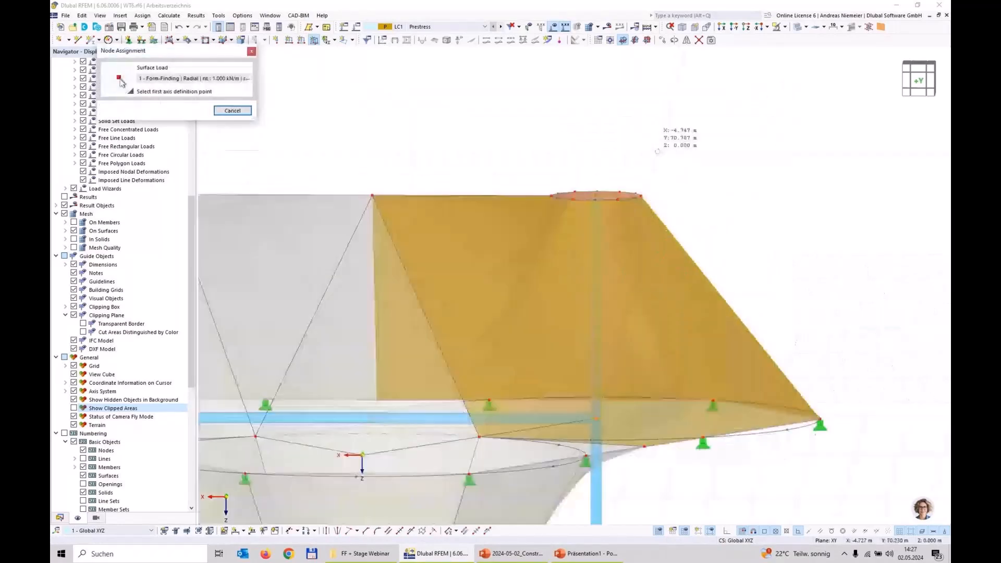
{"action": "scroll", "coordinate": [511, 255], "scroll_direction": "up", "scroll_amount": 3}
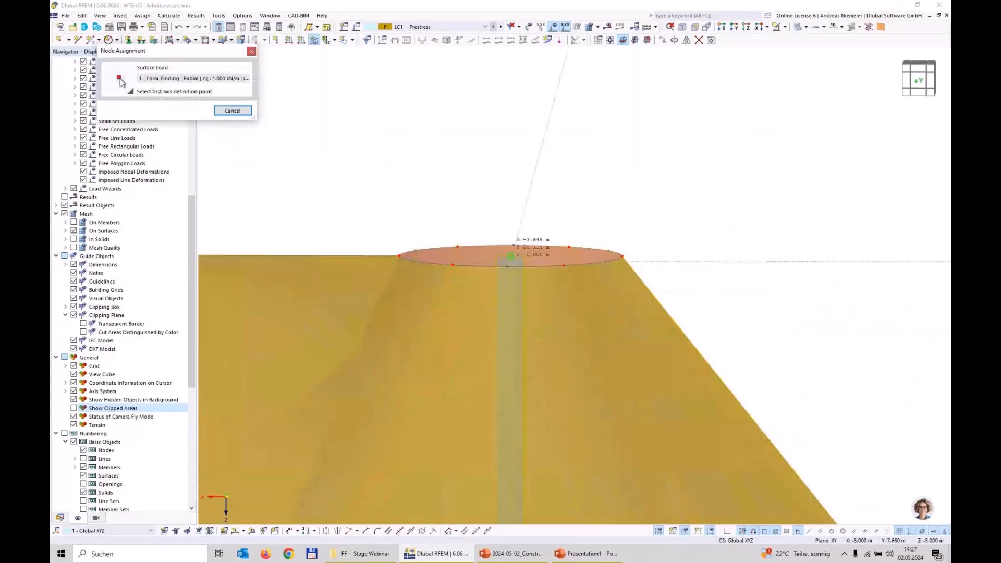
{"action": "left_click", "coordinate": [510, 257]}
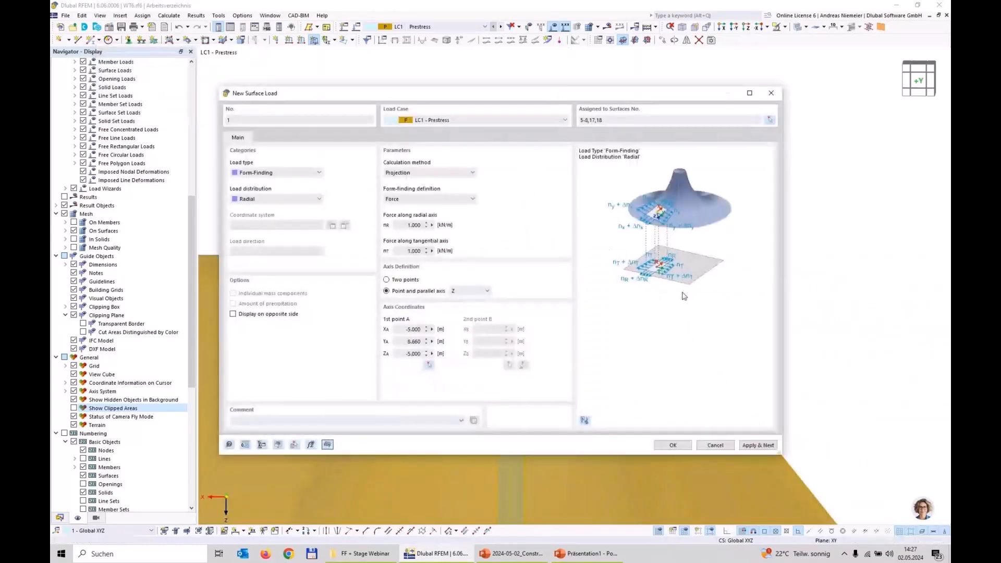
{"action": "left_click", "coordinate": [765, 449]}
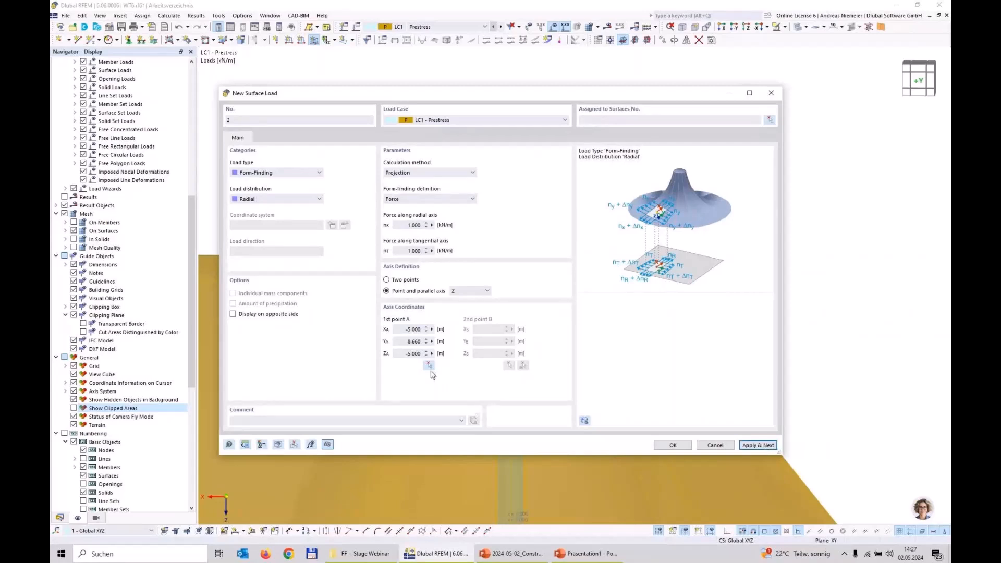
Add a second radial load on surfaces 1-4, 9 and 16 with its axis through the ring centre node at X 5, Y 8.66, Z -5 m.
{"action": "left_click", "coordinate": [429, 365]}
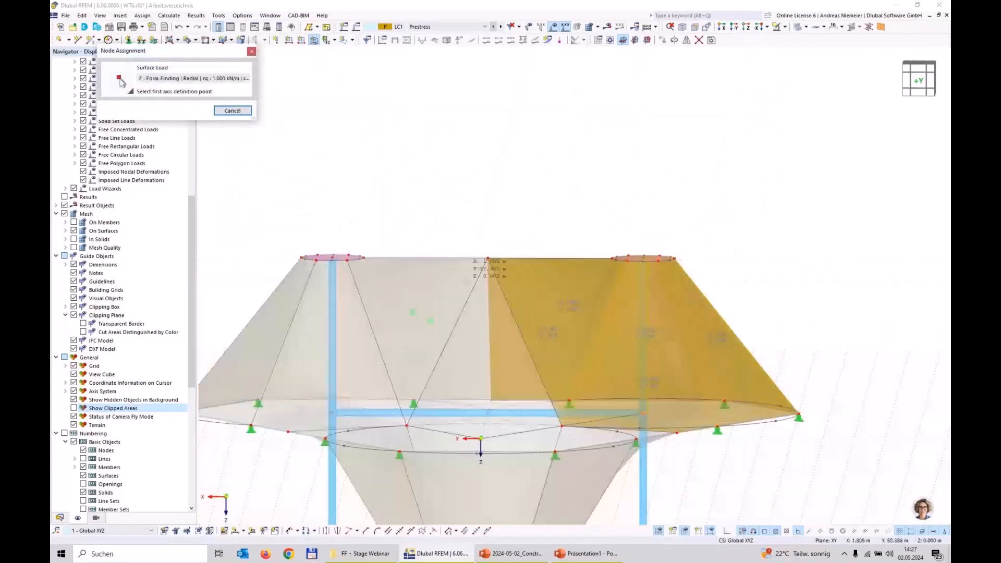
{"action": "scroll", "coordinate": [280, 255], "scroll_direction": "up", "scroll_amount": 3}
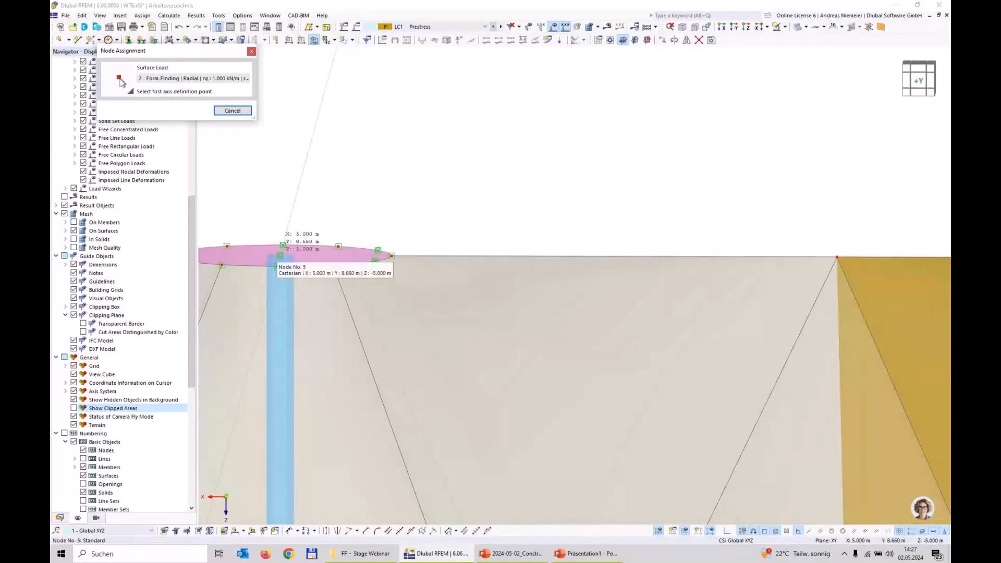
{"action": "left_click", "coordinate": [280, 255]}
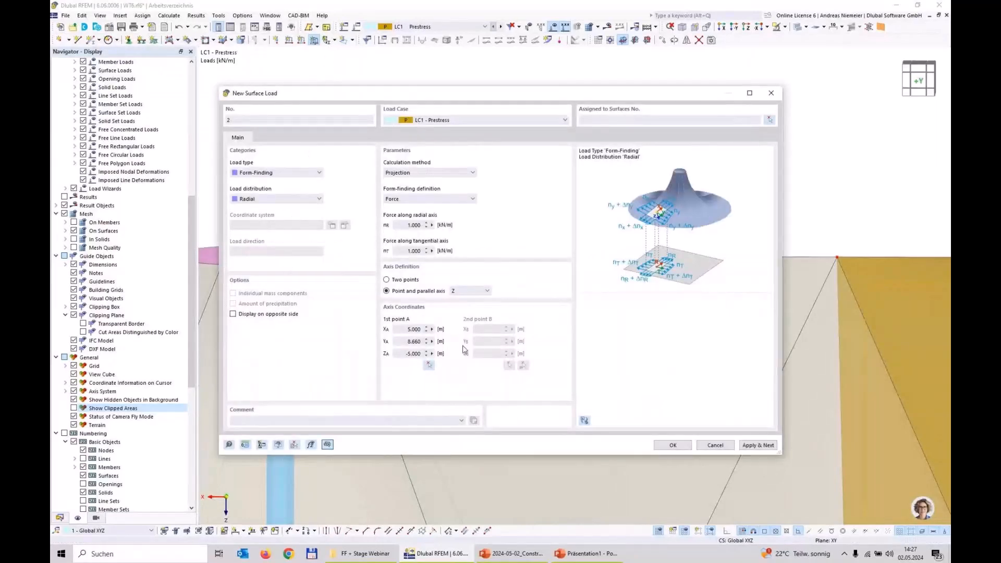
{"action": "left_click", "coordinate": [770, 121]}
{"action": "left_click_drag", "start_coordinate": [625, 216], "coordinate": [401, 221]}
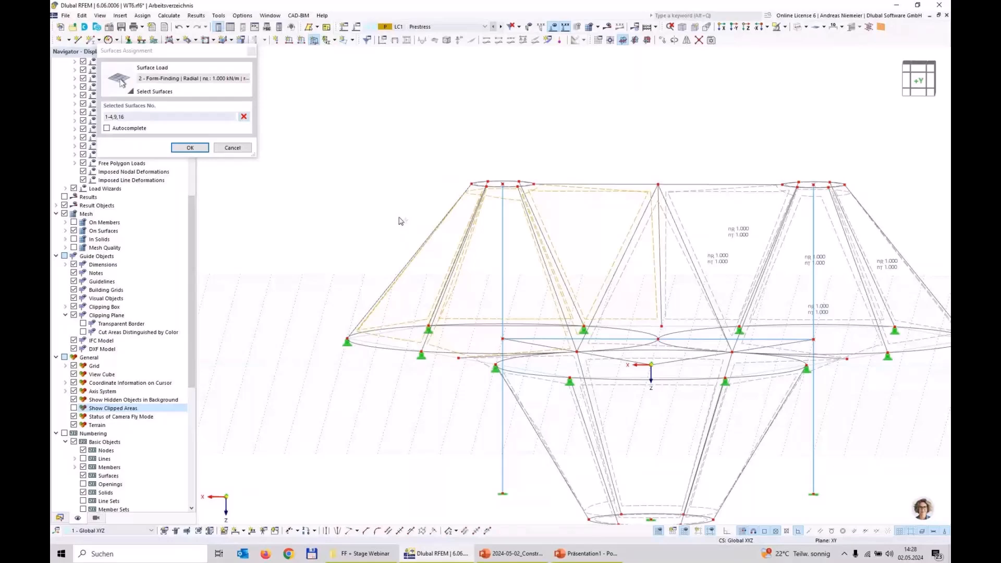
{"action": "key", "text": "Return"}
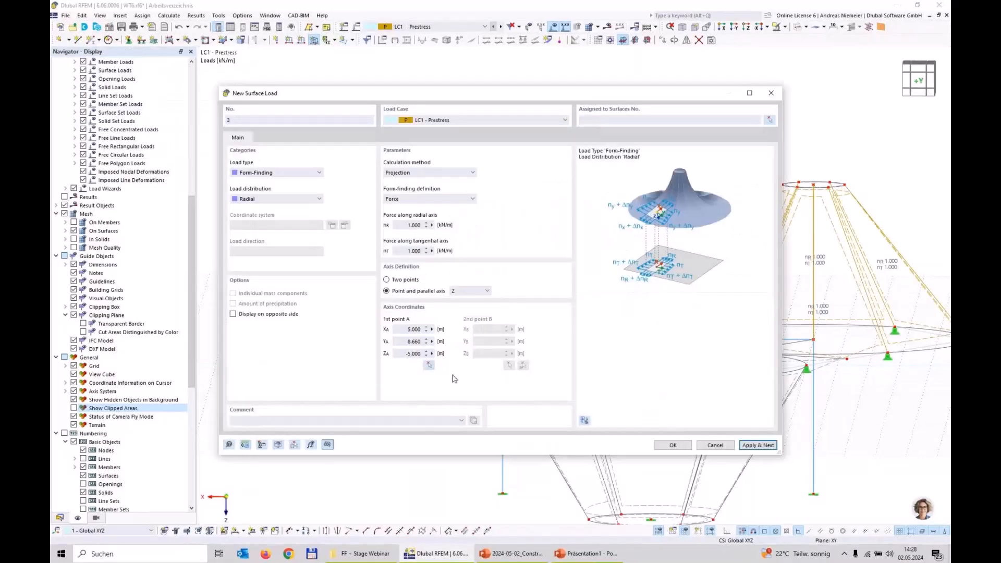
Add a third radial load on inverted cone surfaces 10-15 and 19 with its axis through the ring centre node at X 0, Y 0, Z 5 m.
{"action": "left_click", "coordinate": [429, 365]}
{"action": "scroll", "coordinate": [584, 350], "scroll_direction": "up", "scroll_amount": 6}
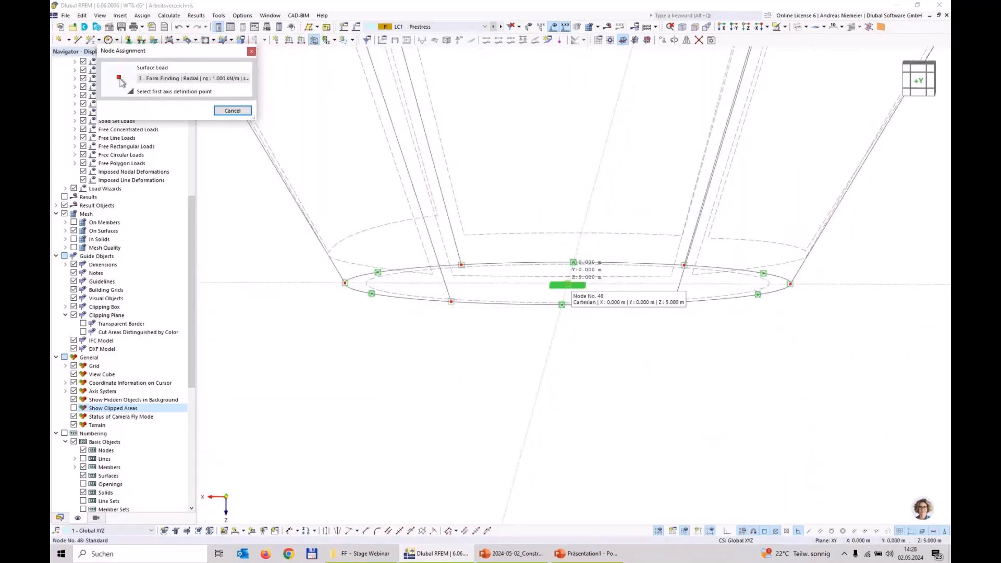
{"action": "left_click", "coordinate": [567, 285]}
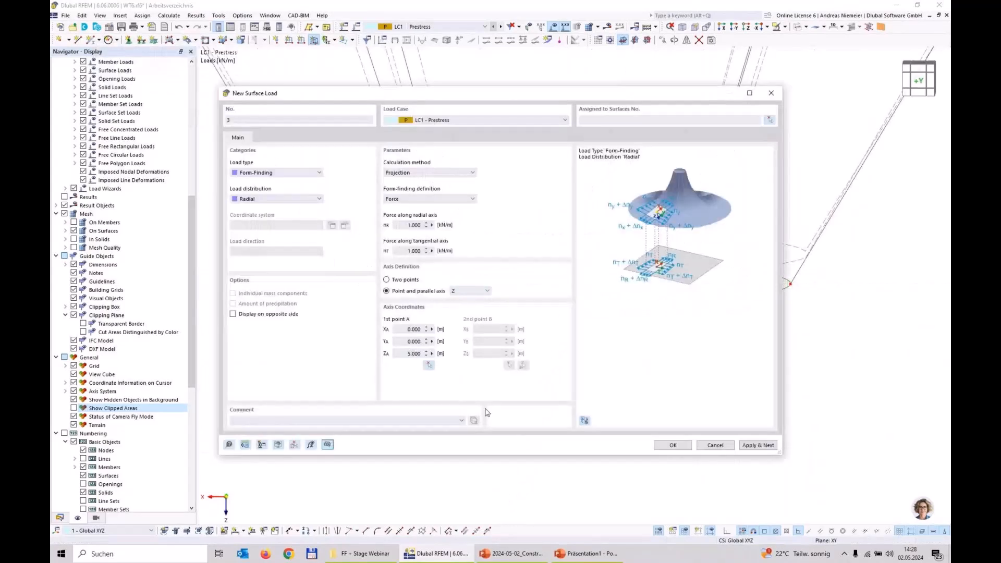
{"action": "left_click", "coordinate": [769, 120]}
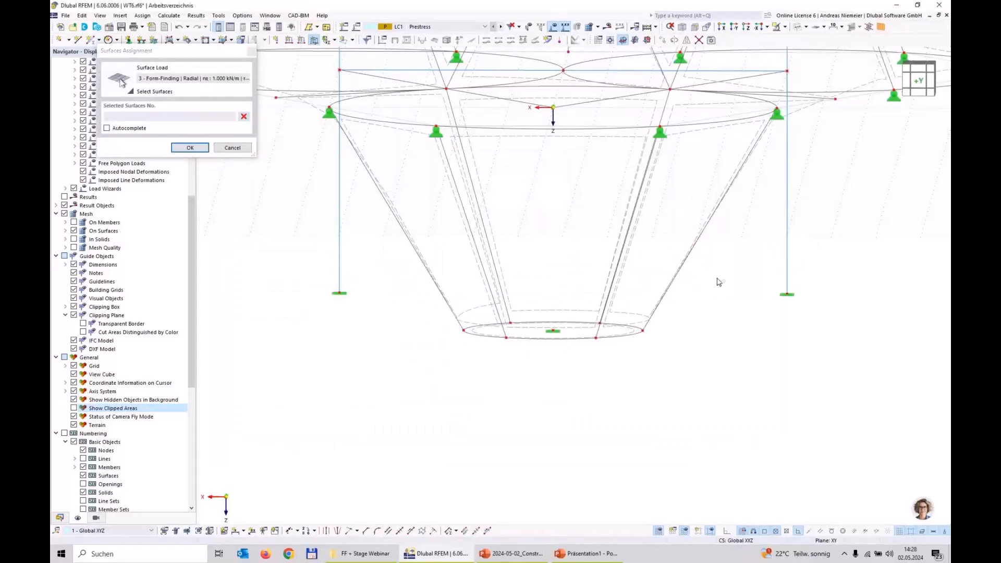
{"action": "left_click_drag", "start_coordinate": [718, 283], "coordinate": [464, 274]}
{"action": "scroll", "coordinate": [464, 274], "scroll_direction": "down", "scroll_amount": 3}
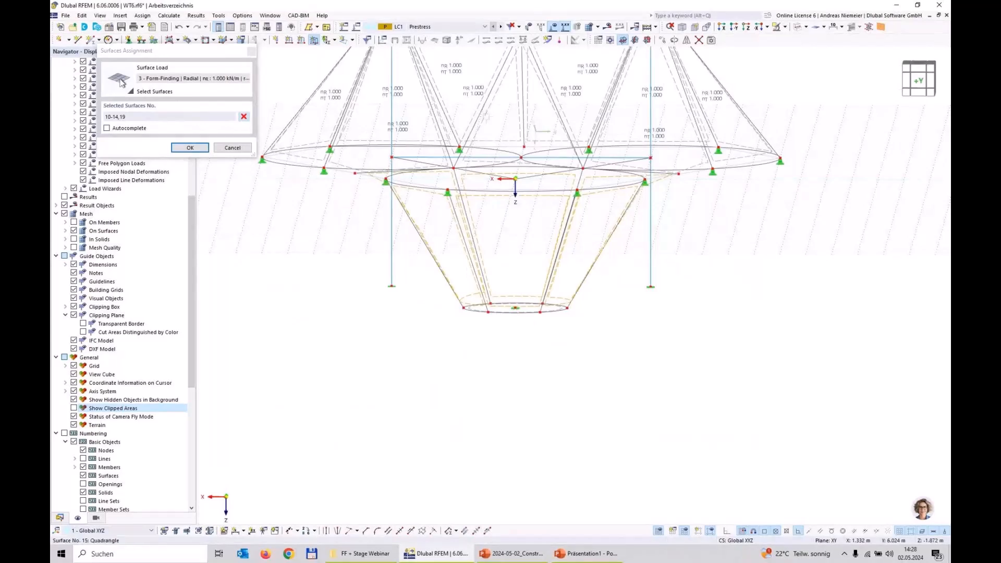
{"action": "left_click", "coordinate": [190, 148]}
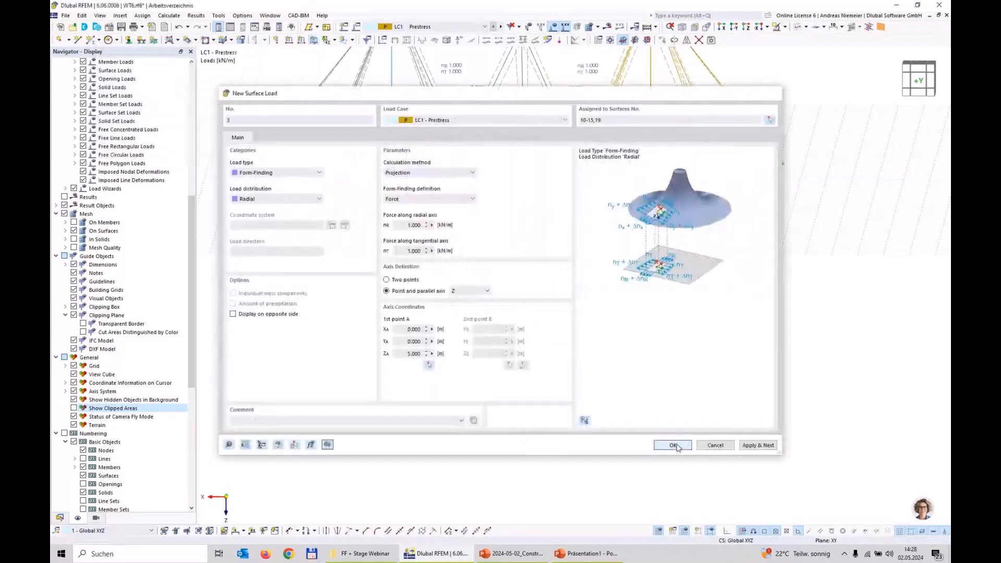
{"action": "left_click", "coordinate": [673, 445]}
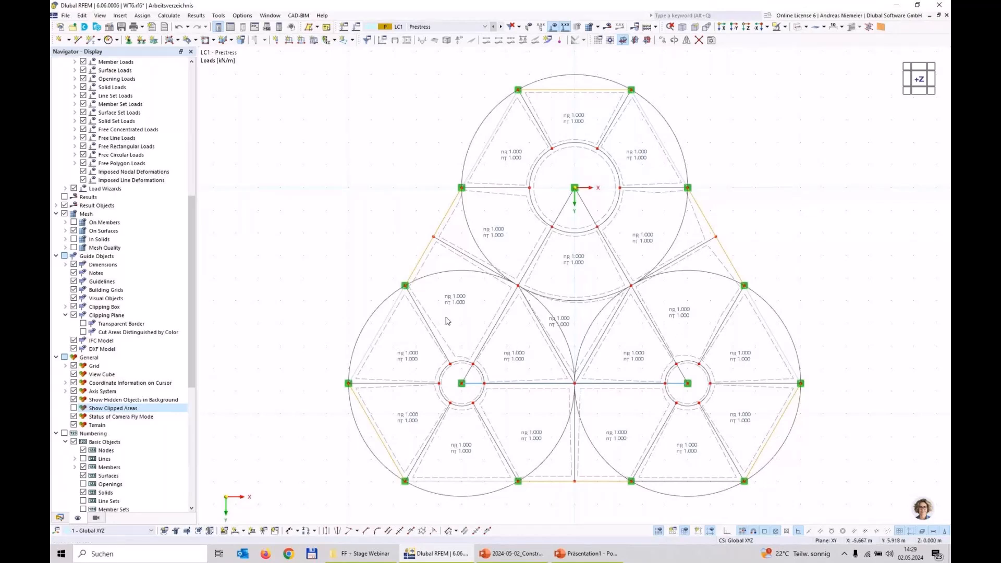
Create continuous member sets from the nine selected perimeter members, grouping 2,12, 6,14 and 9,13, with 4, 8 and 11 as single-member sets.
{"action": "right_click", "coordinate": [430, 249]}
{"action": "mouse_move", "coordinate": [626, 276]}
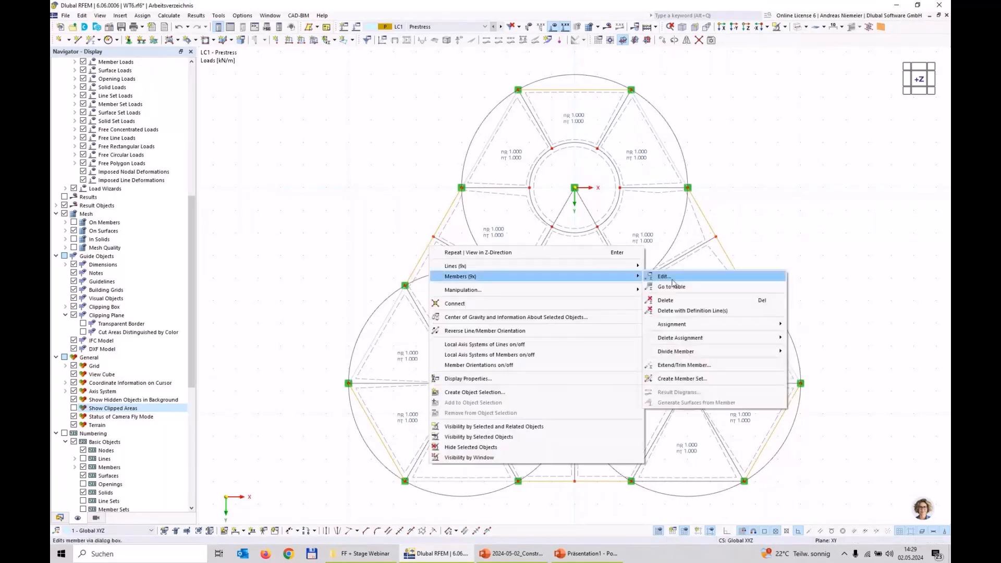
{"action": "left_click", "coordinate": [699, 380]}
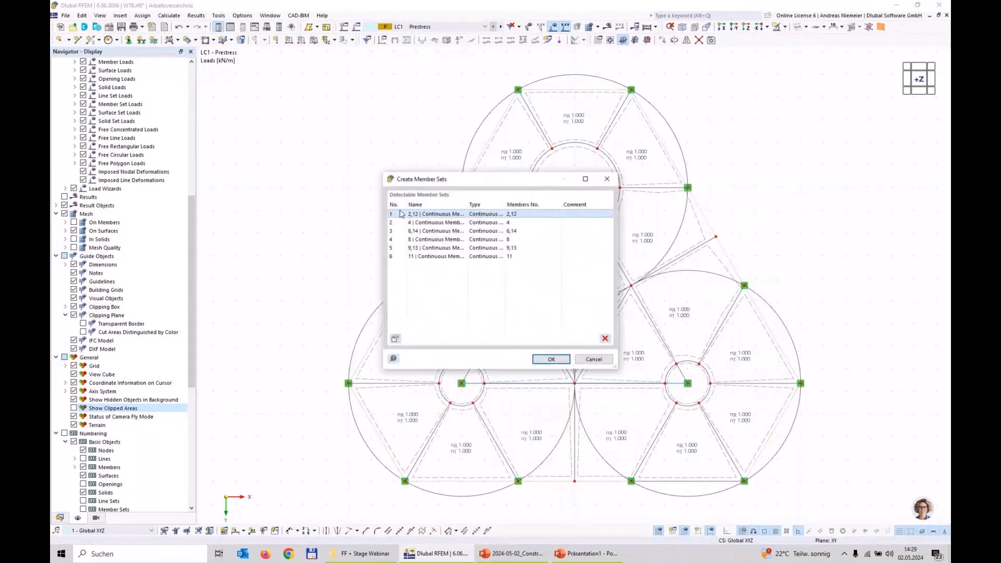
{"action": "left_click", "coordinate": [550, 359]}
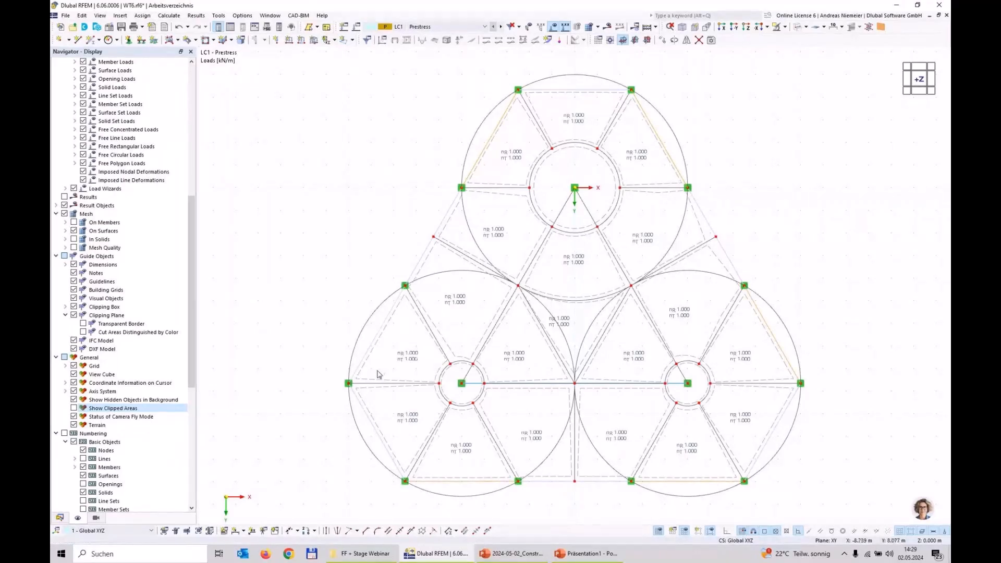
{"action": "right_click", "coordinate": [385, 328]}
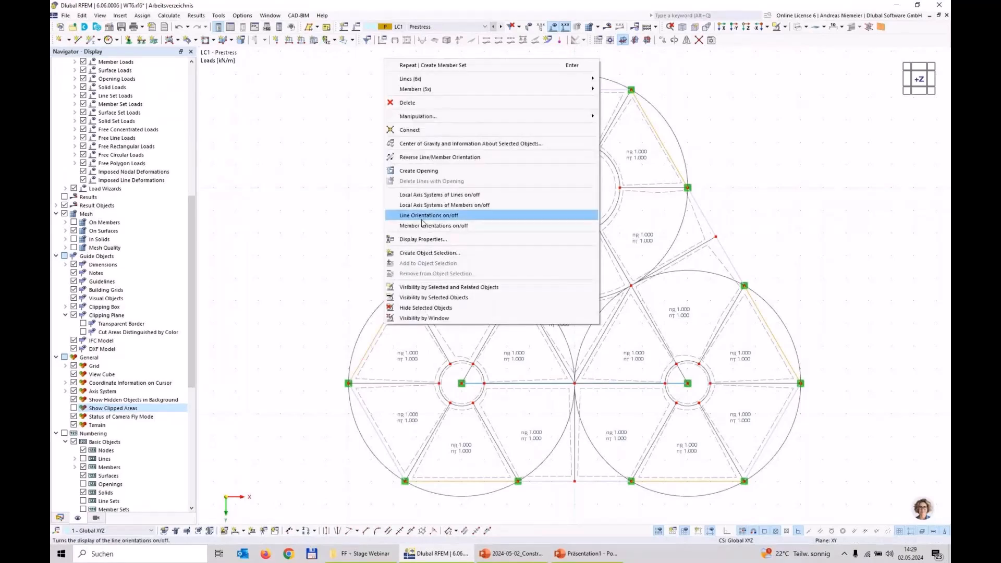
{"action": "mouse_move", "coordinate": [478, 92]}
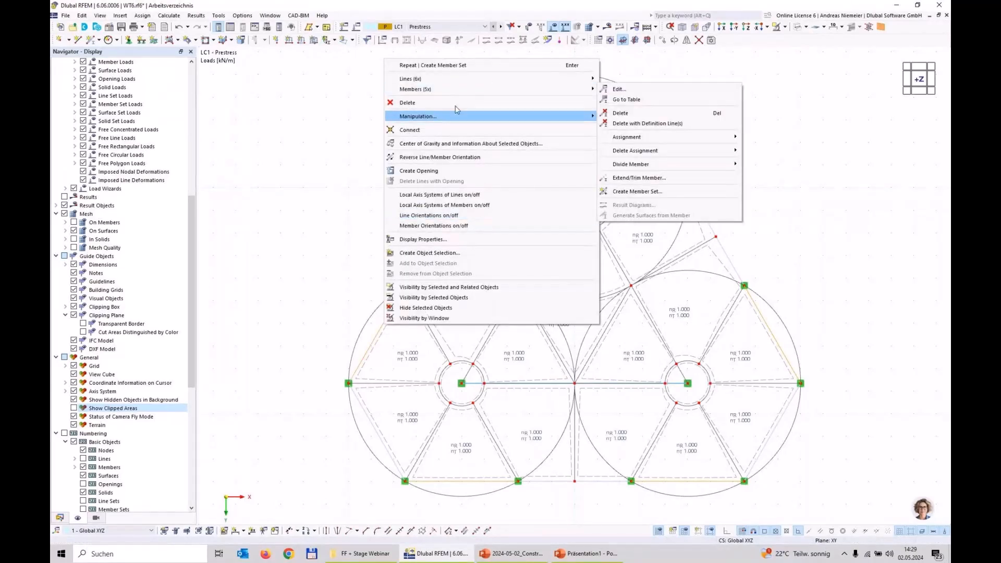
{"action": "left_click", "coordinate": [295, 175]}
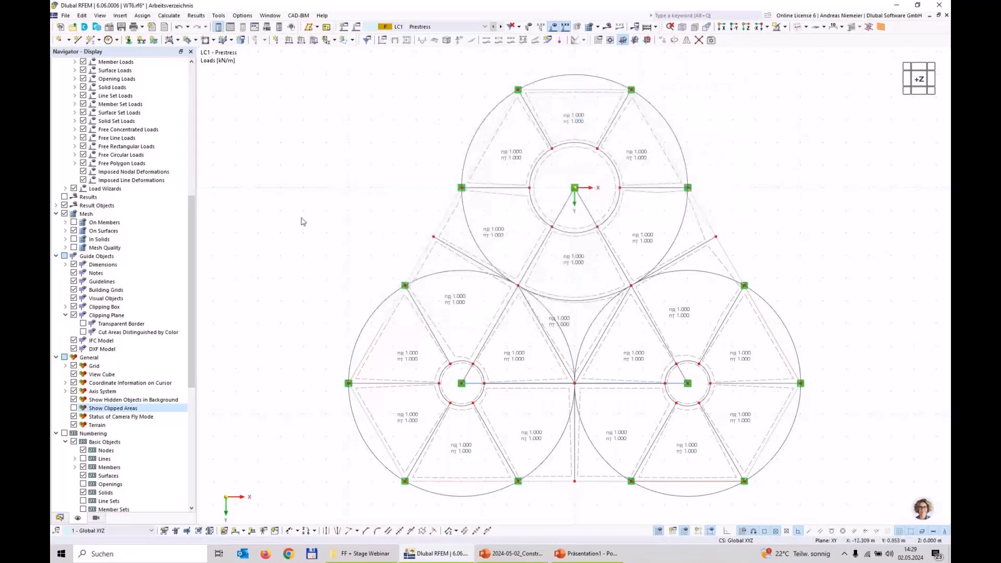
Add a Cable member with section 1 - Cable PE 20 to perimeter line 60 between nodes 23 and 24.
{"action": "double_click", "coordinate": [716, 481]}
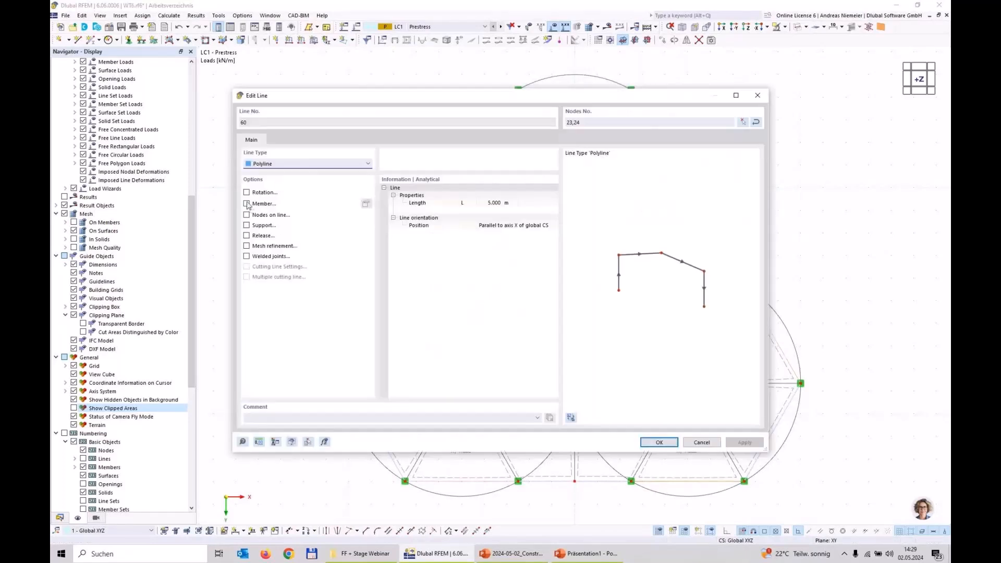
{"action": "left_click", "coordinate": [247, 203]}
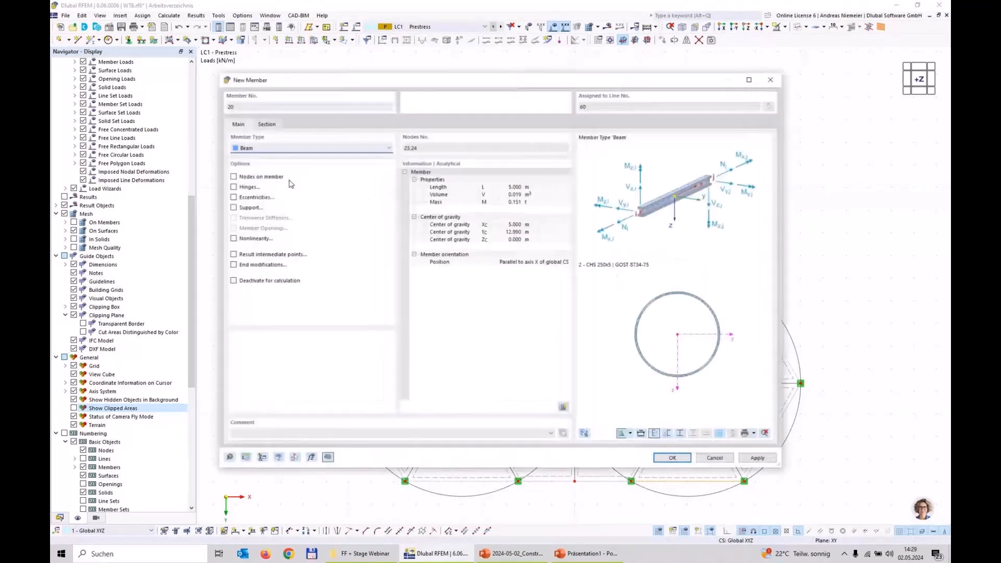
{"action": "left_click", "coordinate": [292, 147]}
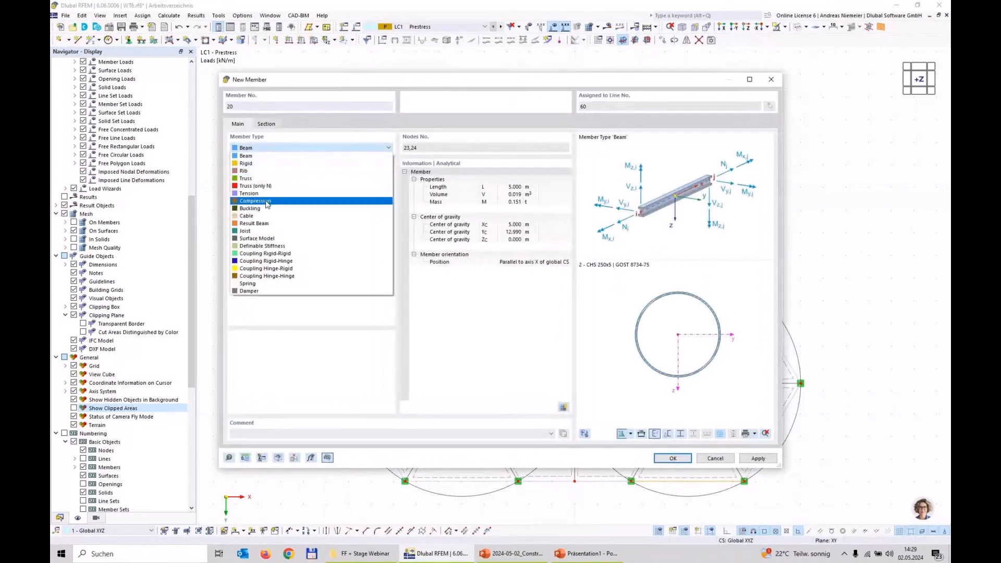
{"action": "left_click", "coordinate": [264, 217]}
{"action": "left_click", "coordinate": [267, 124]}
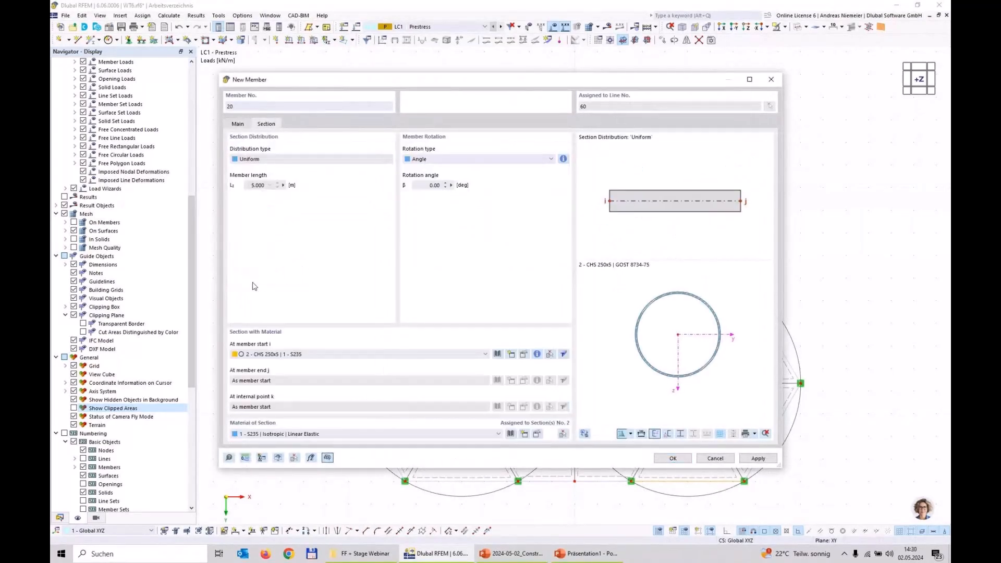
{"action": "left_click", "coordinate": [259, 354]}
{"action": "left_click", "coordinate": [273, 361]}
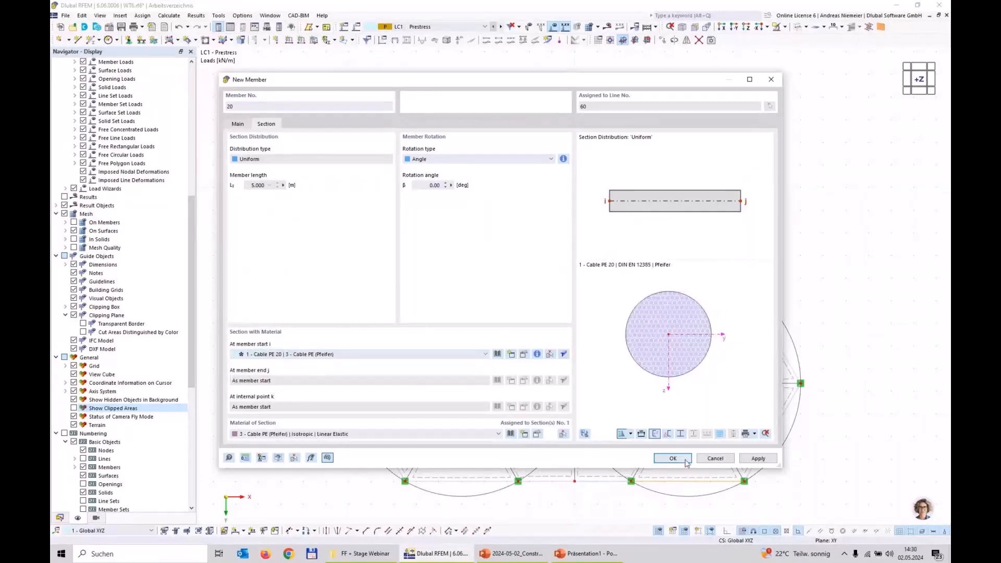
{"action": "left_click", "coordinate": [672, 458]}
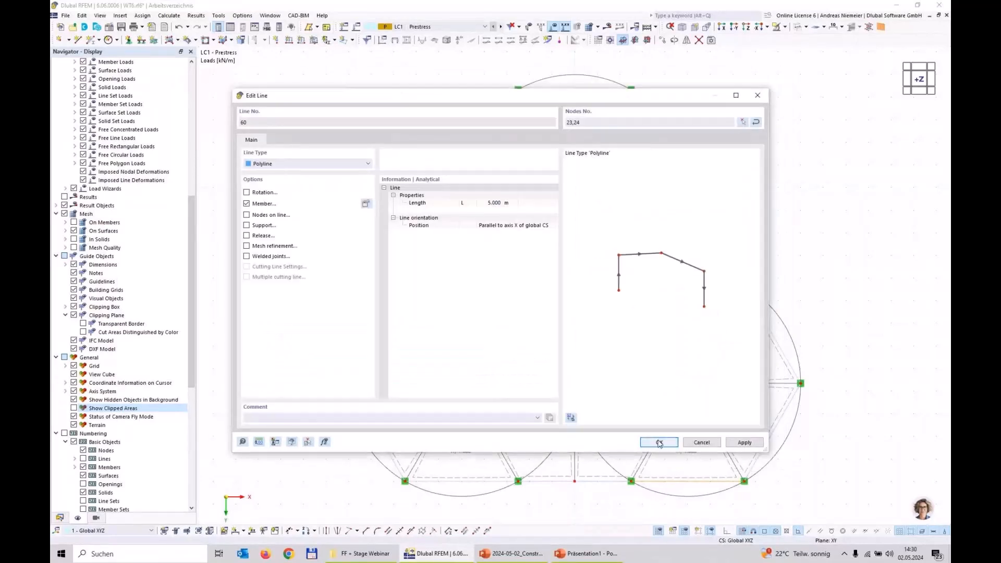
{"action": "left_click", "coordinate": [659, 443]}
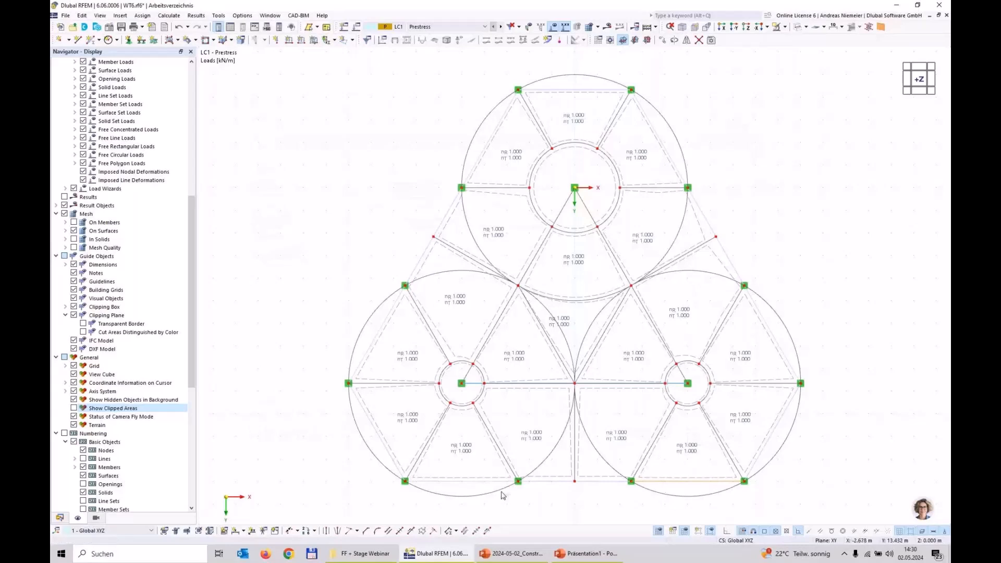
Create single-member continuous member sets from perimeter members 1, 3, 5, 7, 10 and 20, and list the model's member sets.
{"action": "left_click", "coordinate": [369, 350]}
{"action": "left_click", "coordinate": [660, 140]}
{"action": "right_click", "coordinate": [776, 341]}
{"action": "mouse_move", "coordinate": [798, 368]}
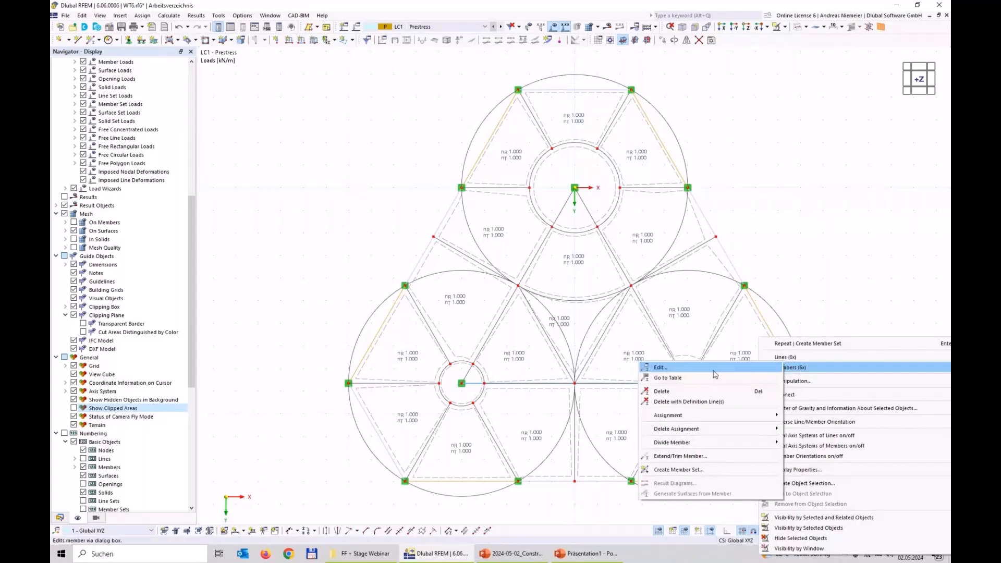
{"action": "left_click", "coordinate": [678, 470]}
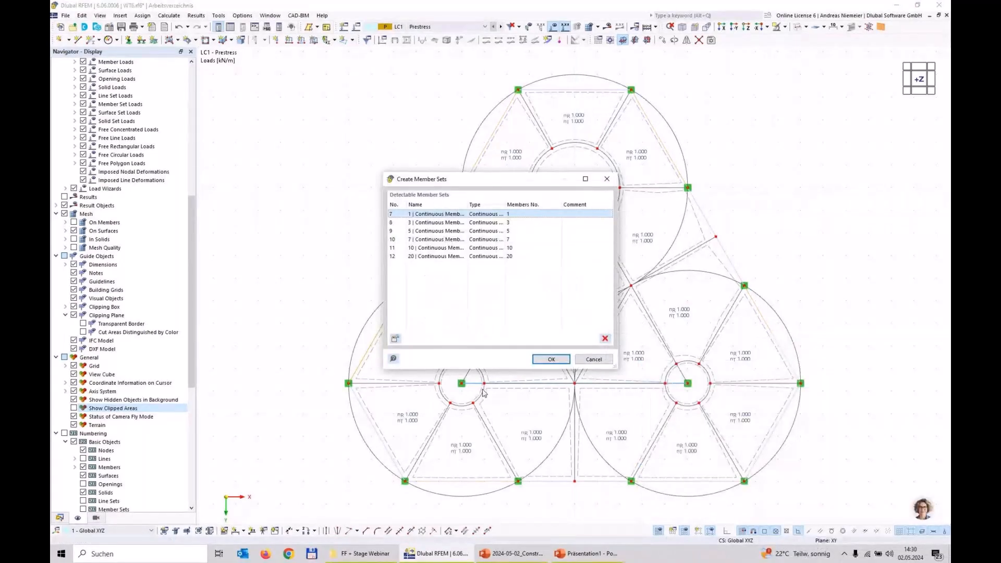
{"action": "left_click", "coordinate": [547, 359]}
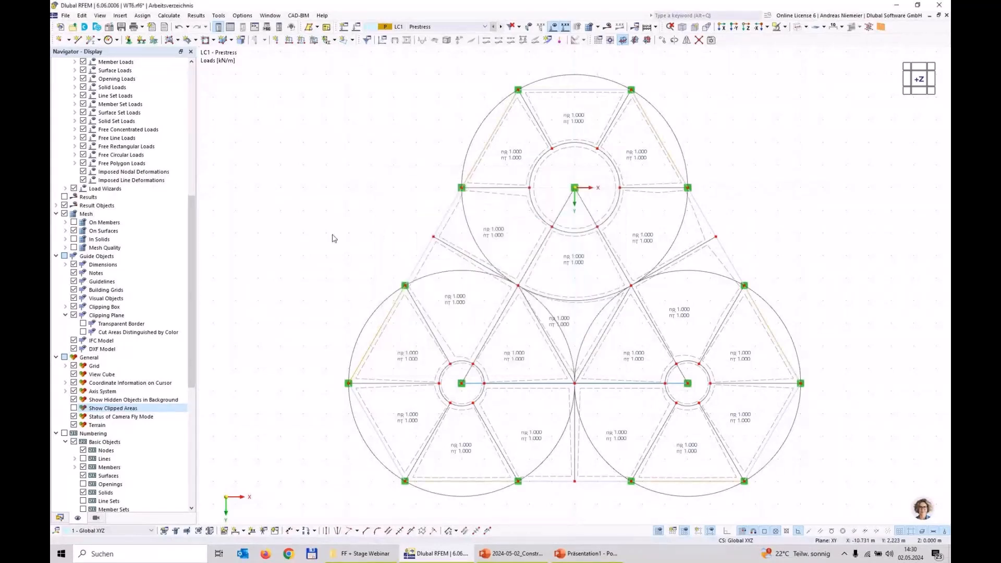
{"action": "left_click", "coordinate": [61, 518]}
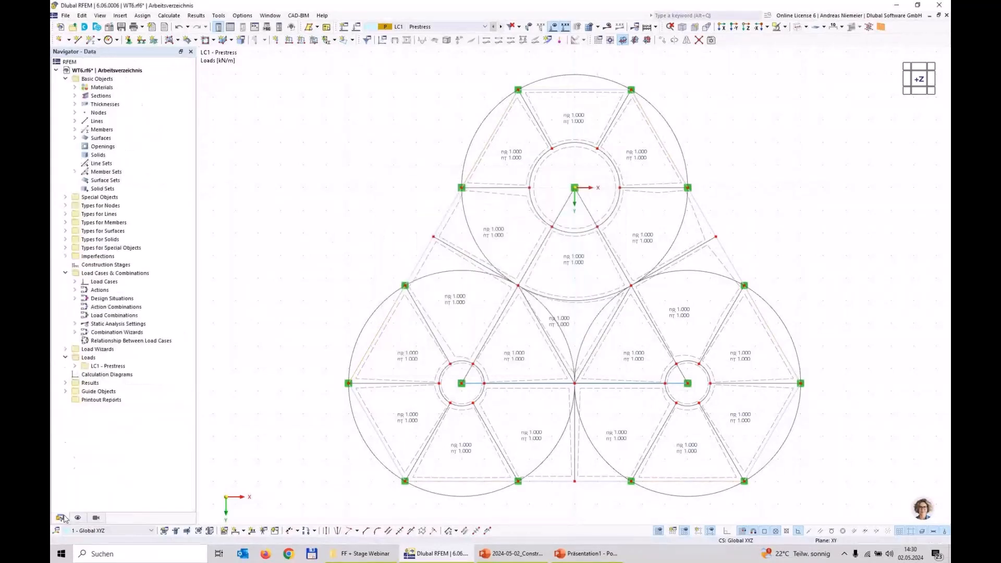
{"action": "left_click", "coordinate": [75, 172]}
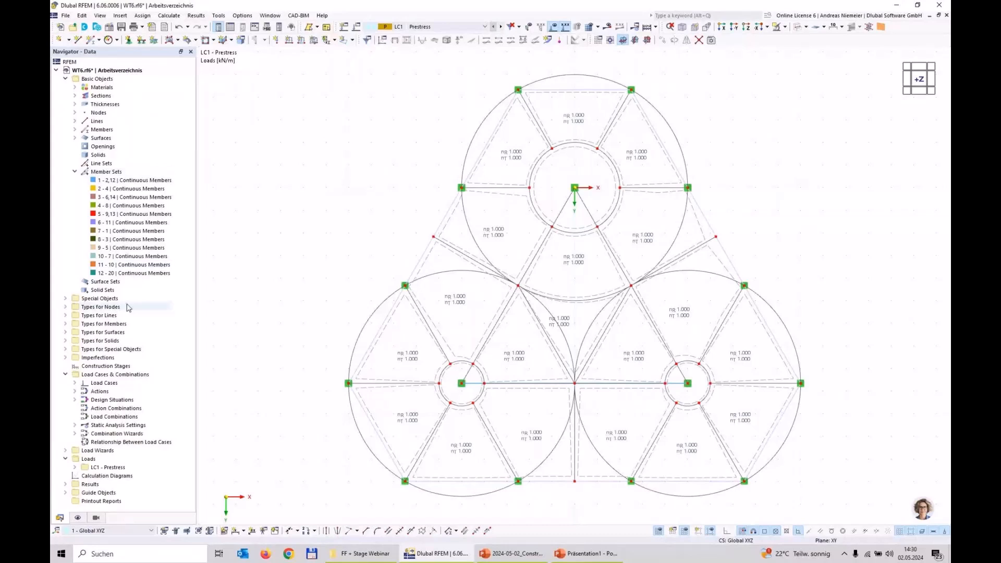
Start a new member set load in load case LC1 - Prestress with the load type Form-Finding.
{"action": "scroll", "coordinate": [282, 229], "scroll_direction": "down", "scroll_amount": 2}
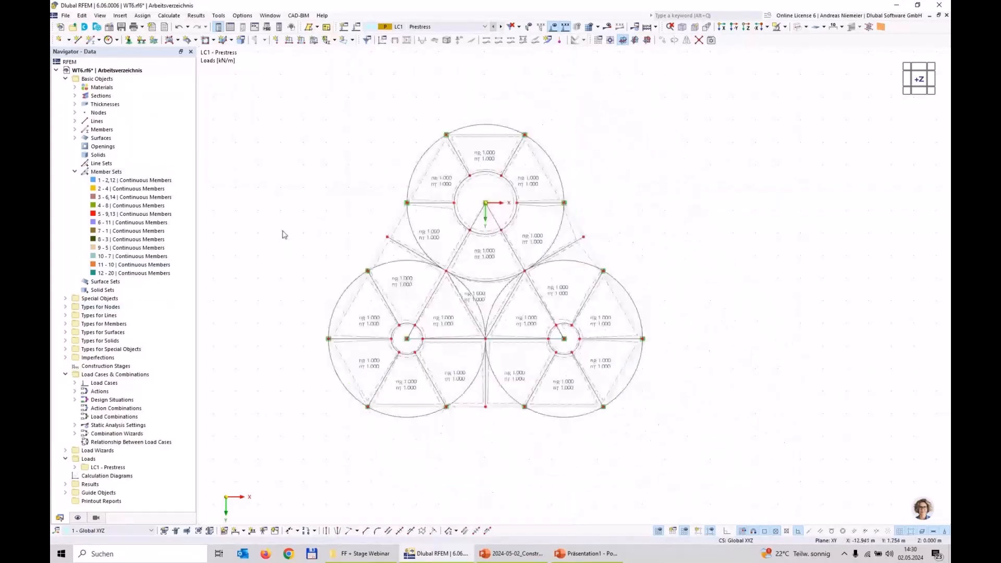
{"action": "left_click", "coordinate": [301, 42]}
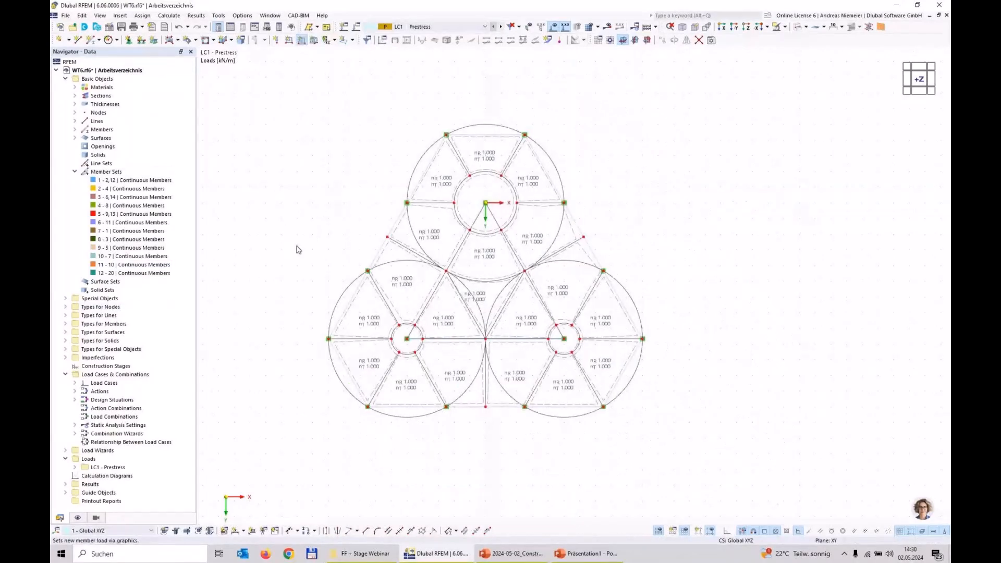
{"action": "key", "text": "Escape"}
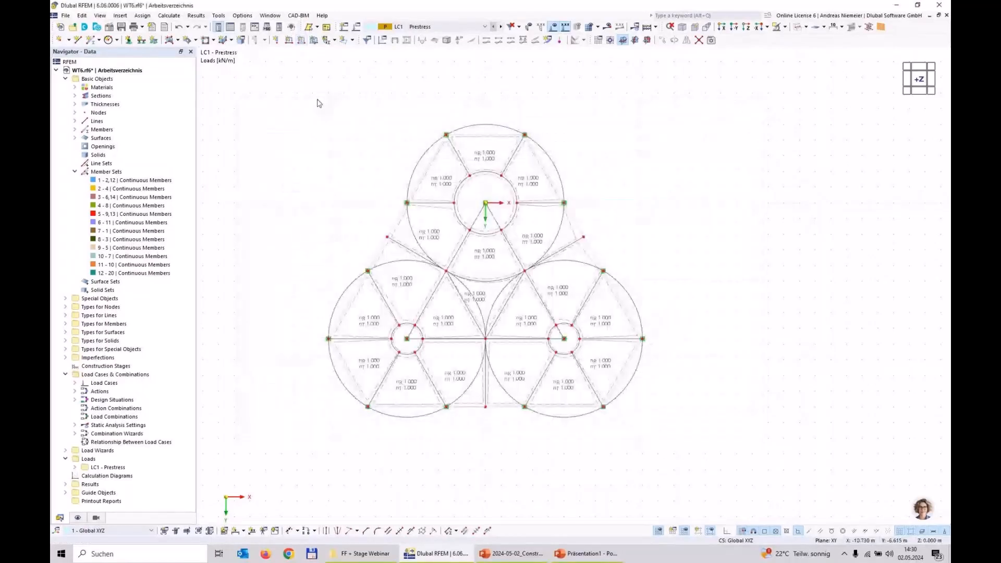
{"action": "left_click", "coordinate": [353, 39]}
{"action": "left_click", "coordinate": [367, 88]}
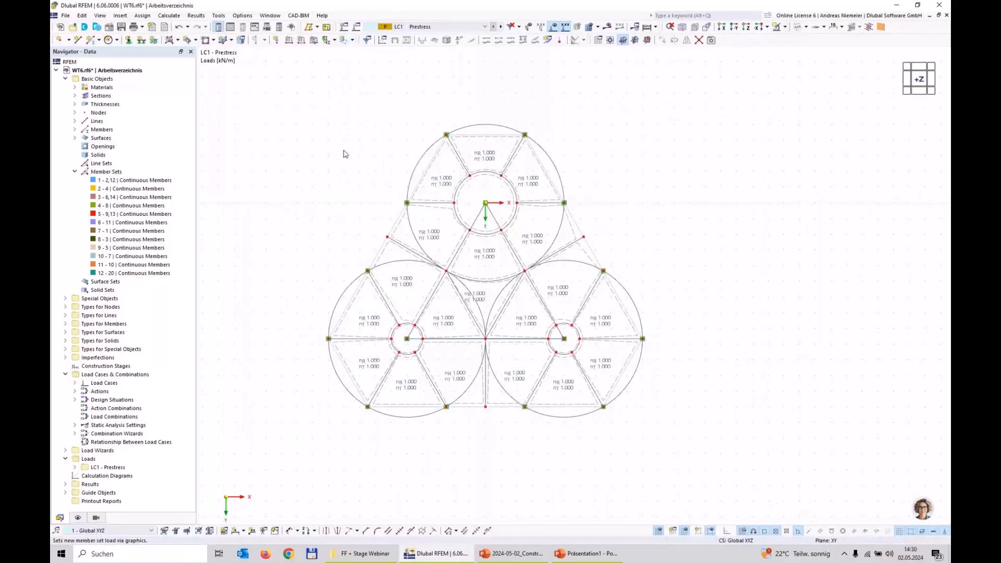
{"action": "left_click", "coordinate": [277, 186]}
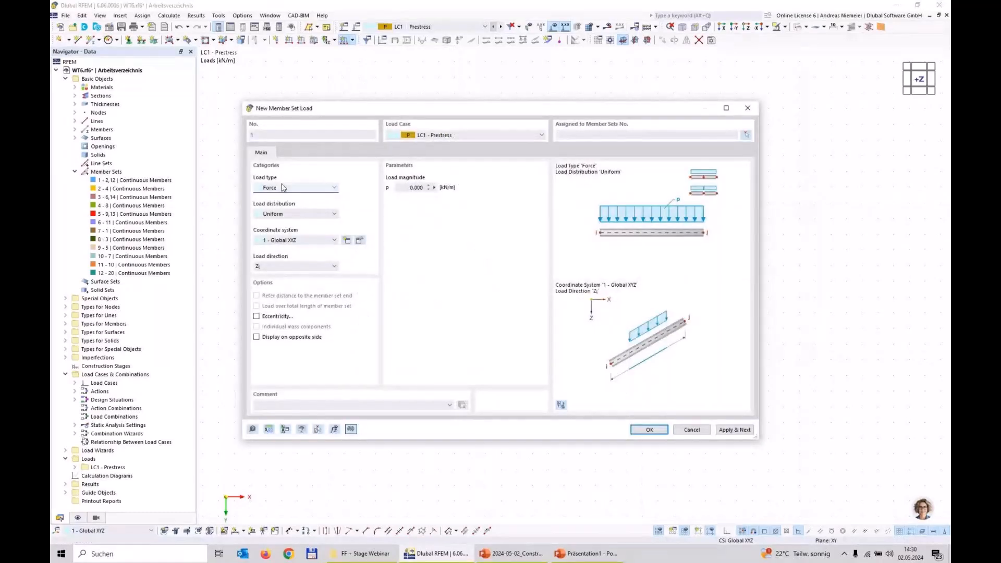
{"action": "left_click", "coordinate": [282, 188]}
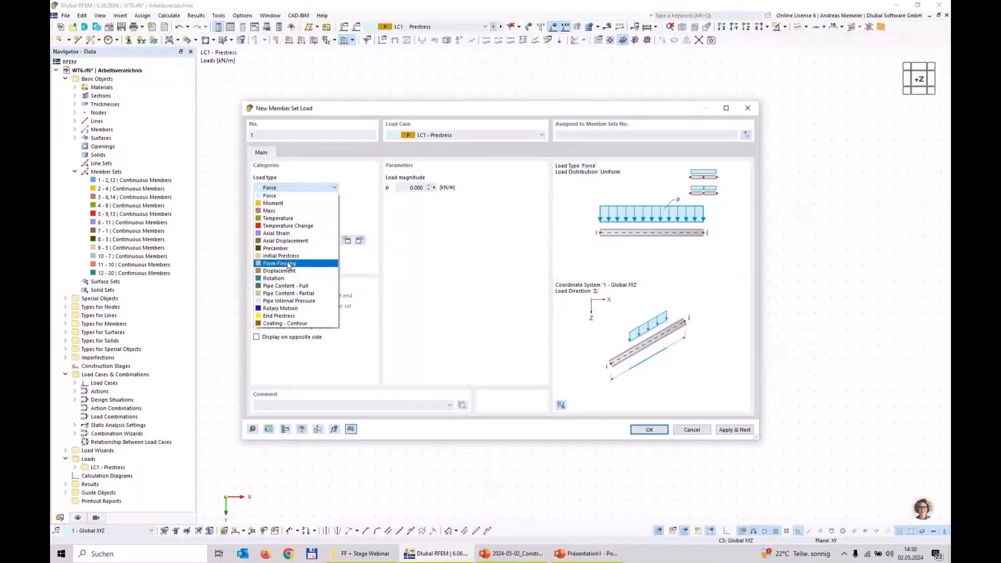
{"action": "left_click", "coordinate": [289, 265]}
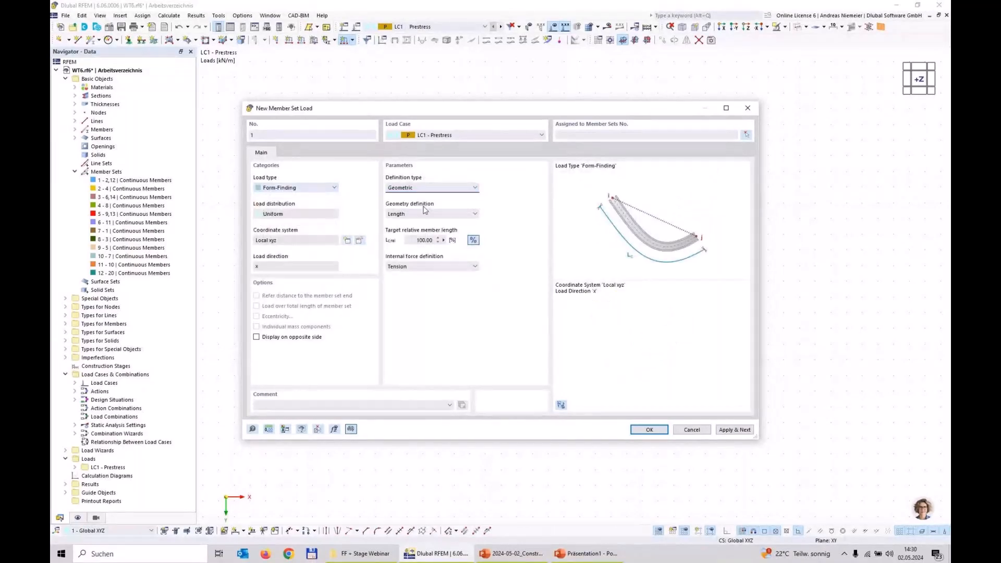
Define the form-finding load geometrically by an absolute sag of 0.5 m and assign it to member sets 1-12.
{"action": "left_click", "coordinate": [432, 213]}
{"action": "left_click", "coordinate": [406, 238]}
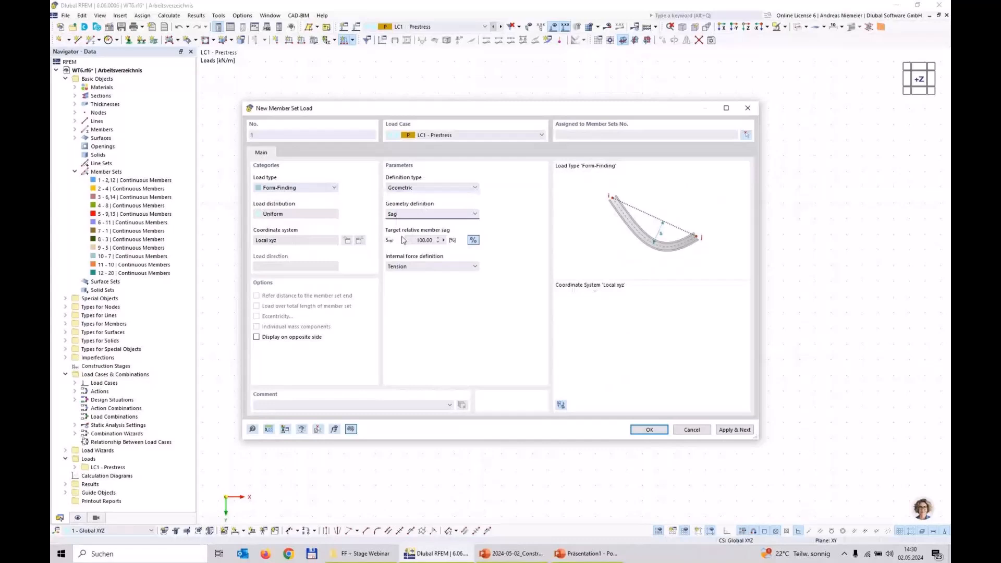
{"action": "left_click", "coordinate": [473, 240]}
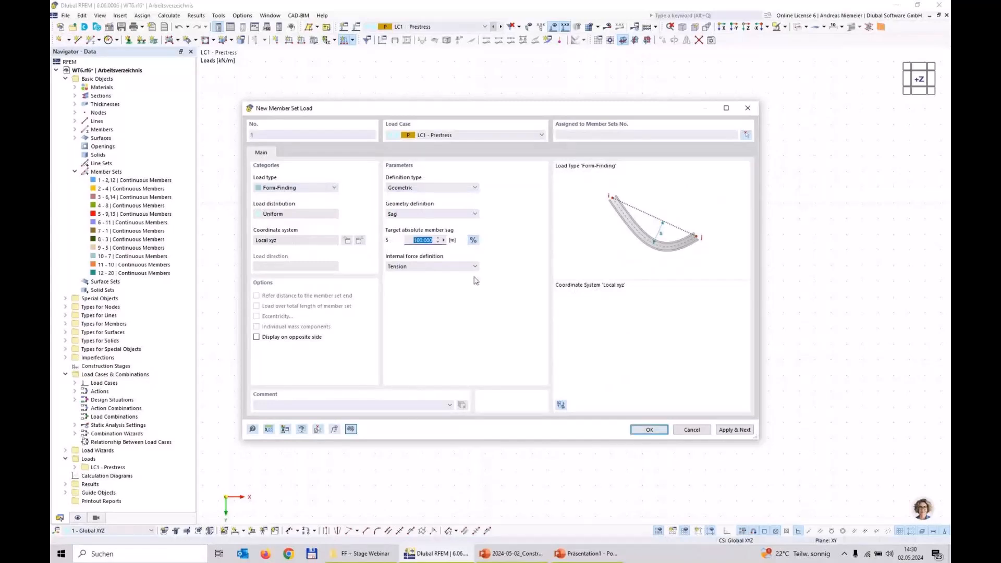
{"action": "type", "text": "0,5"}
{"action": "left_click", "coordinate": [747, 135]}
{"action": "left_click_drag", "start_coordinate": [626, 391], "coordinate": [429, 263]}
{"action": "left_click", "coordinate": [193, 139]}
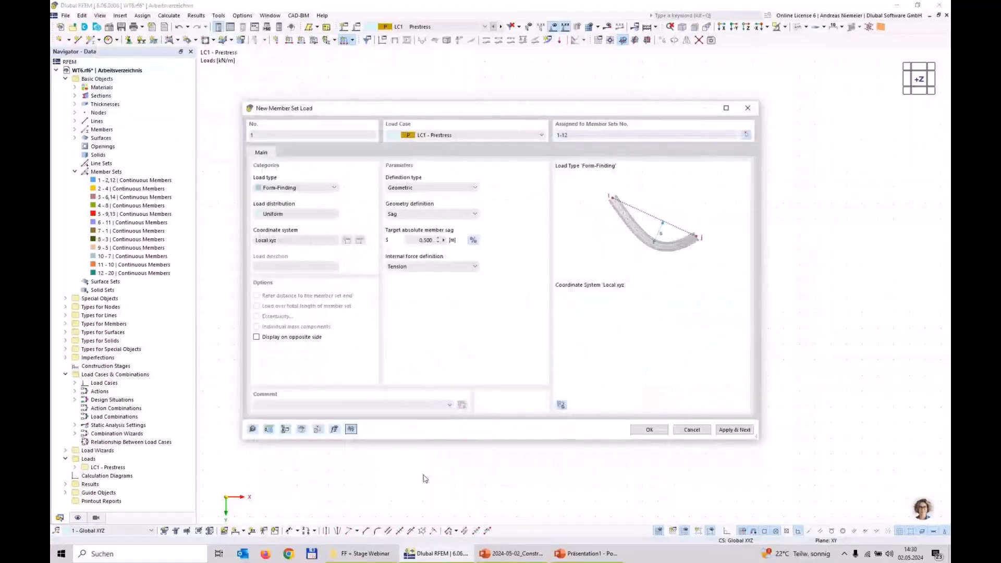
{"action": "left_click", "coordinate": [647, 430]}
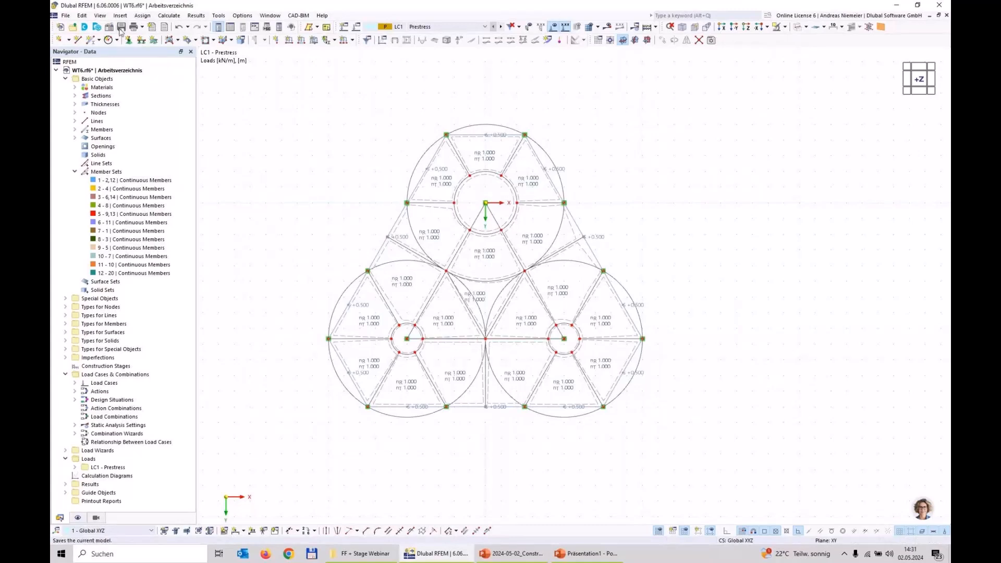
Save the model, calculate LC1 - Prestress and hide the loads in the form-finding results view.
{"action": "key", "text": "ctrl+s"}
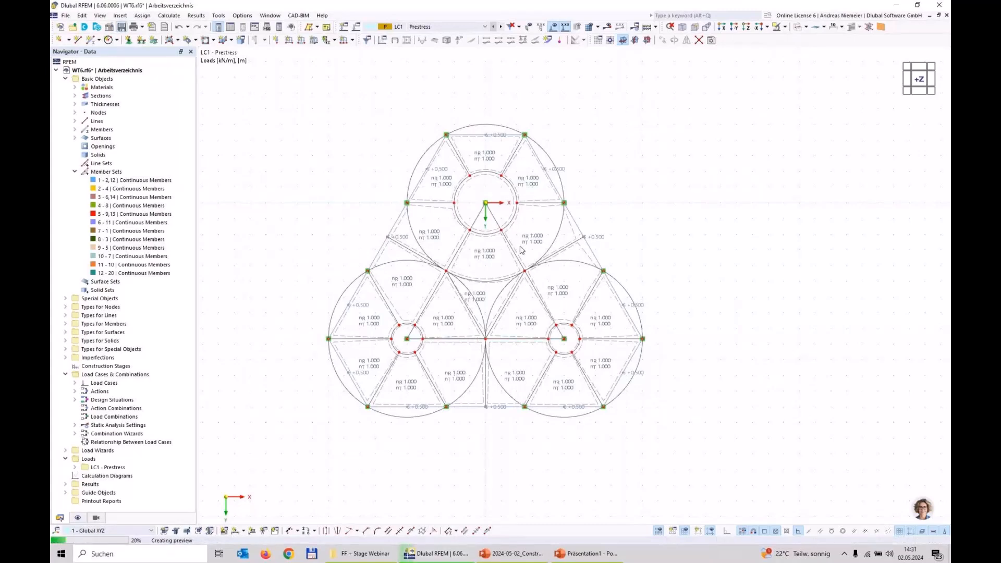
{"action": "left_click", "coordinate": [682, 27]}
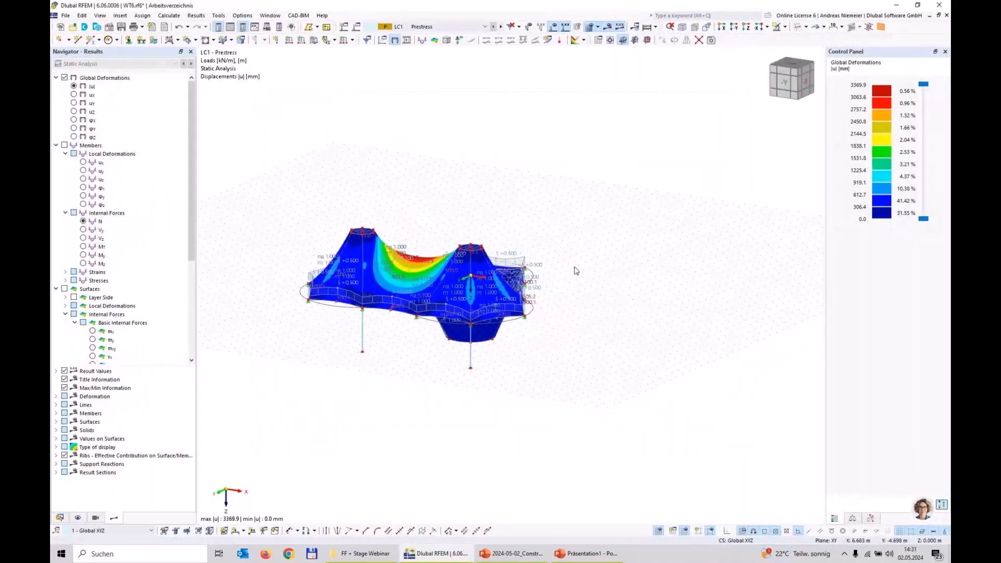
{"action": "middle_click_drag", "start_coordinate": [576, 270], "coordinate": [466, 211], "text": "ctrl"}
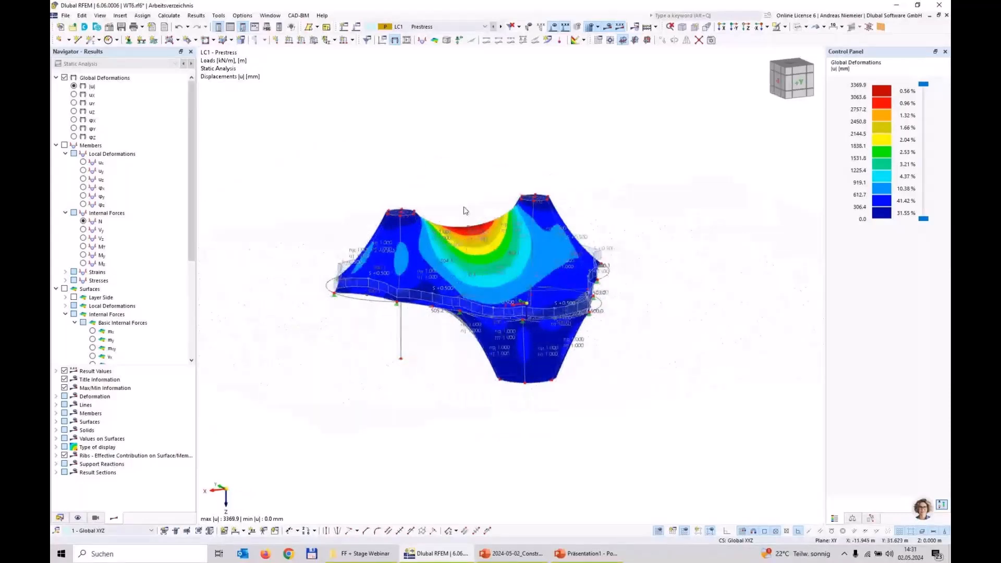
{"action": "left_click", "coordinate": [554, 29]}
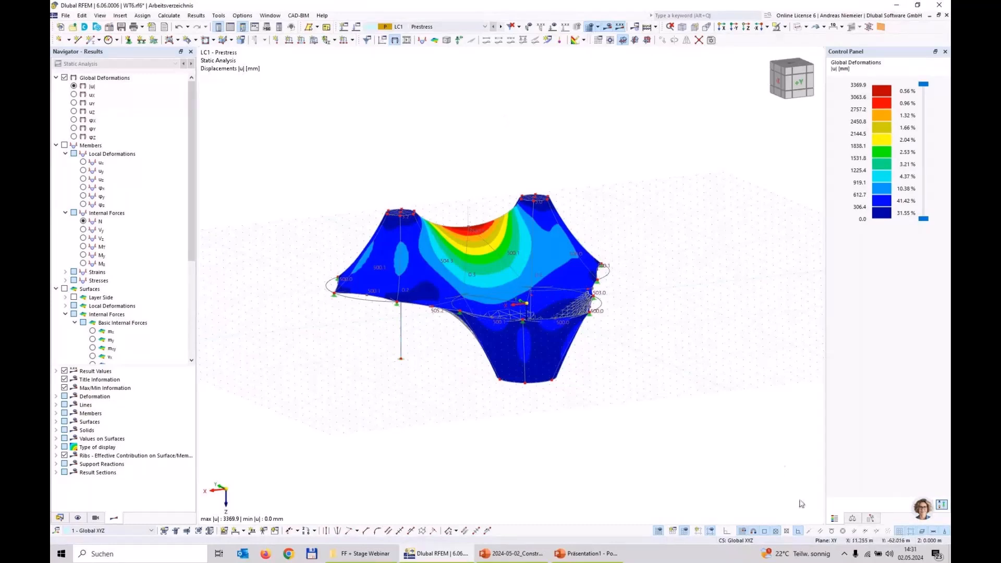
{"action": "middle_click_drag", "start_coordinate": [642, 361], "coordinate": [587, 367]}
{"action": "scroll", "coordinate": [588, 367], "scroll_direction": "down", "scroll_amount": 1}
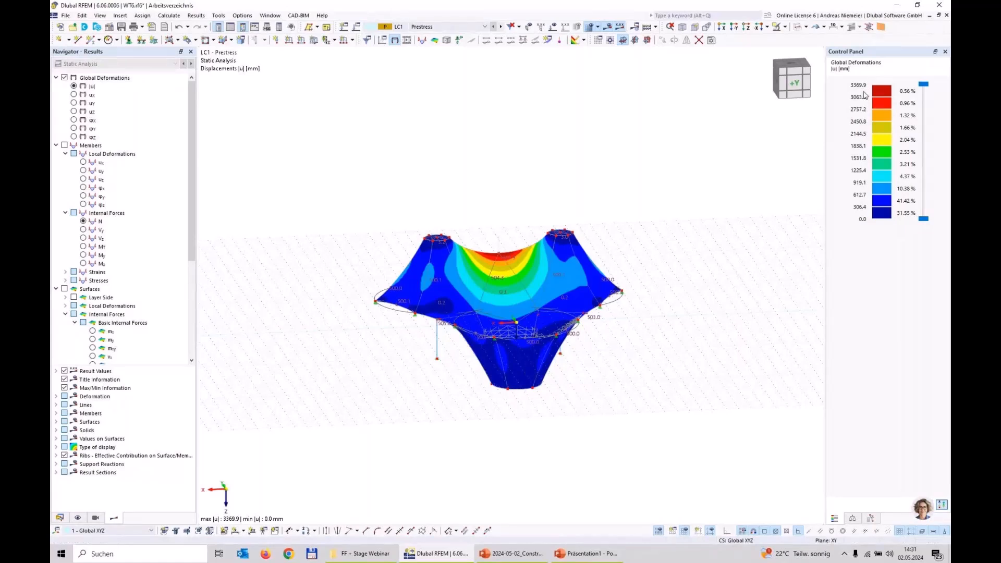
Set the general display factor for deformations to 1.00.
{"action": "left_click", "coordinate": [854, 519]}
{"action": "left_click", "coordinate": [925, 87]}
{"action": "type", "text": "1"}
{"action": "key", "text": "Tab"}
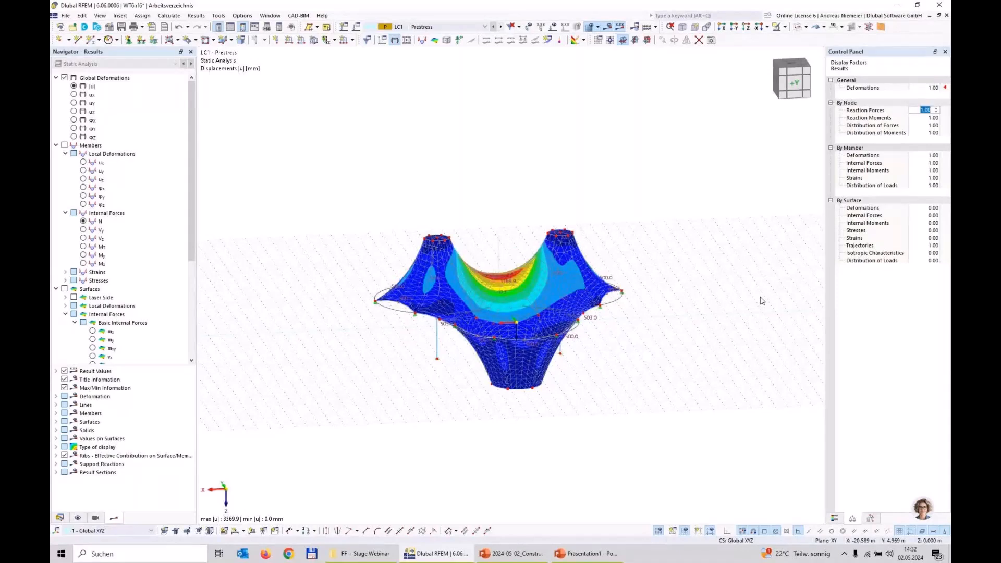
{"action": "scroll", "coordinate": [490, 291], "scroll_direction": "up", "scroll_amount": 5}
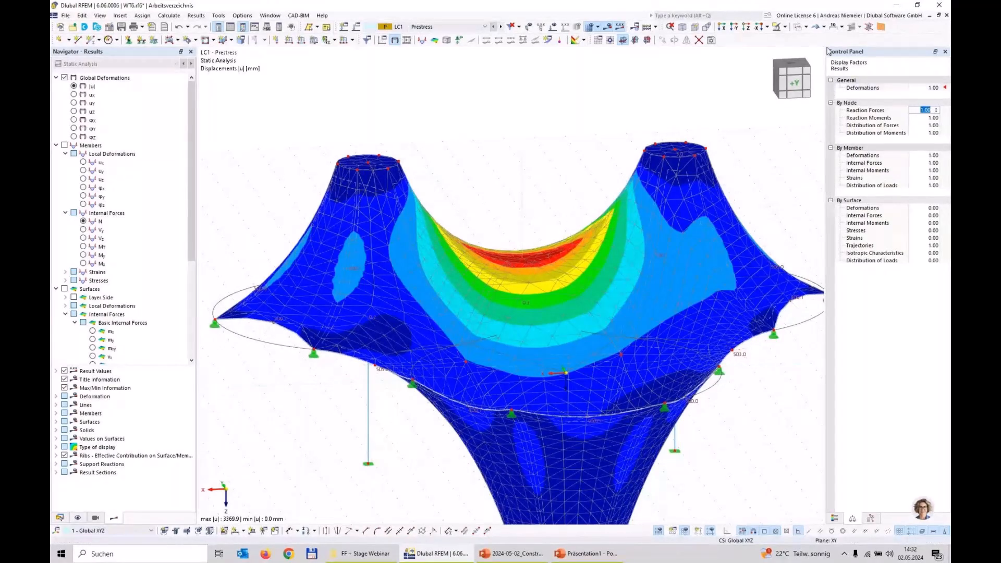
Show the mesh in its original shape against the form-found membrane to compare the two geometries.
{"action": "left_click", "coordinate": [824, 27]}
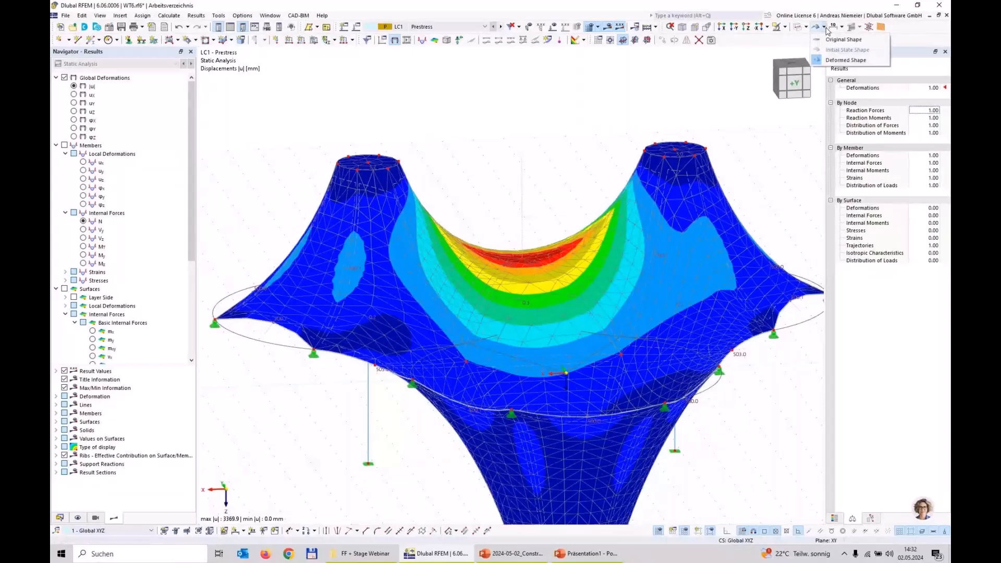
{"action": "left_click", "coordinate": [837, 41]}
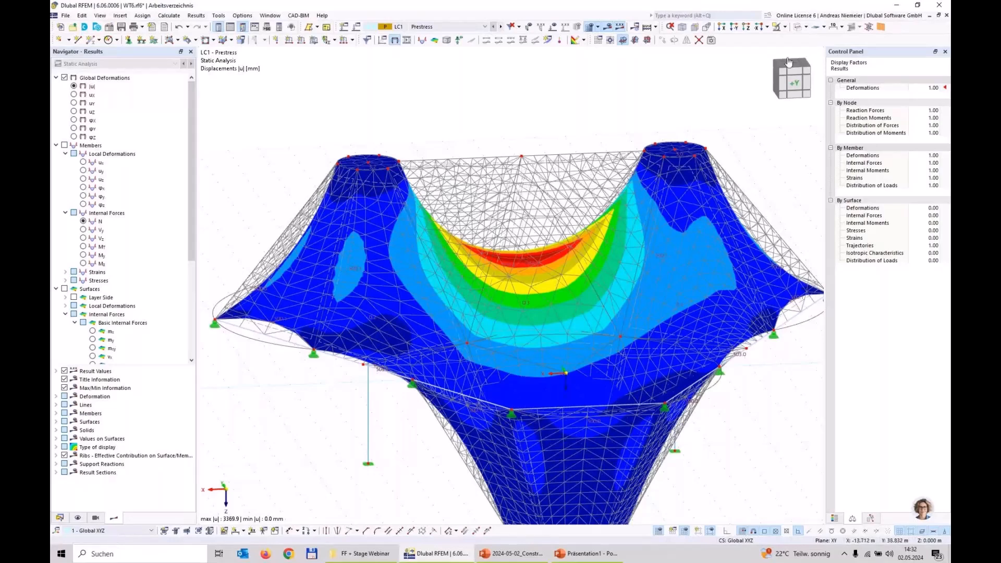
{"action": "scroll", "coordinate": [551, 155], "scroll_direction": "down", "scroll_amount": 4}
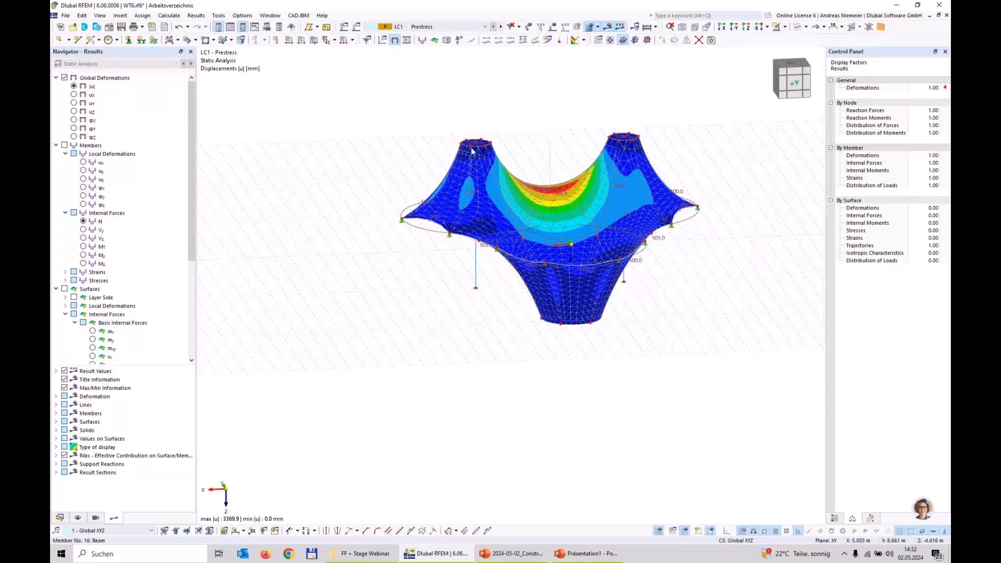
Display the contour lines of the surface shape and examine the form-found membrane from several angles.
{"action": "scroll", "coordinate": [123, 297], "scroll_direction": "down", "scroll_amount": 6}
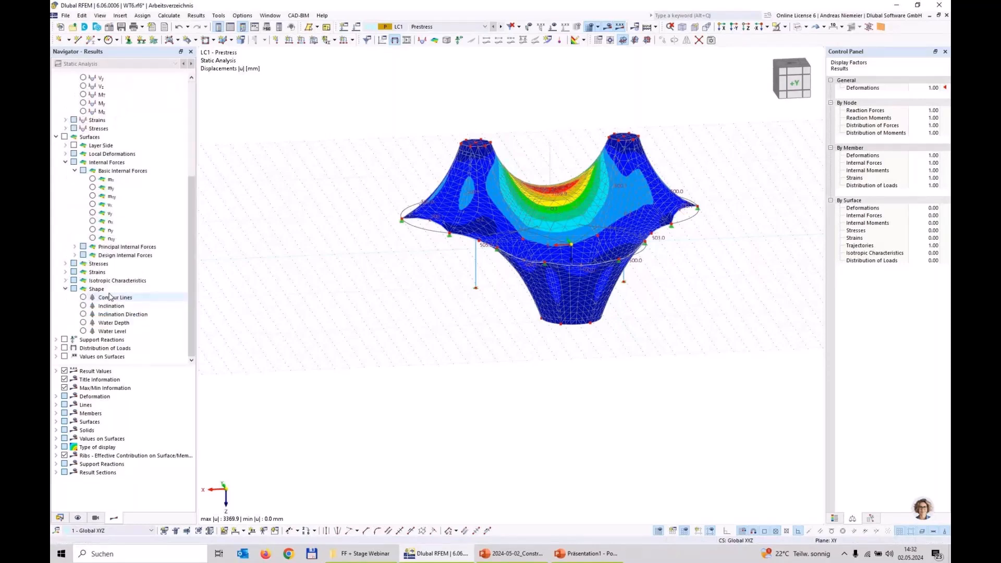
{"action": "left_click", "coordinate": [84, 298]}
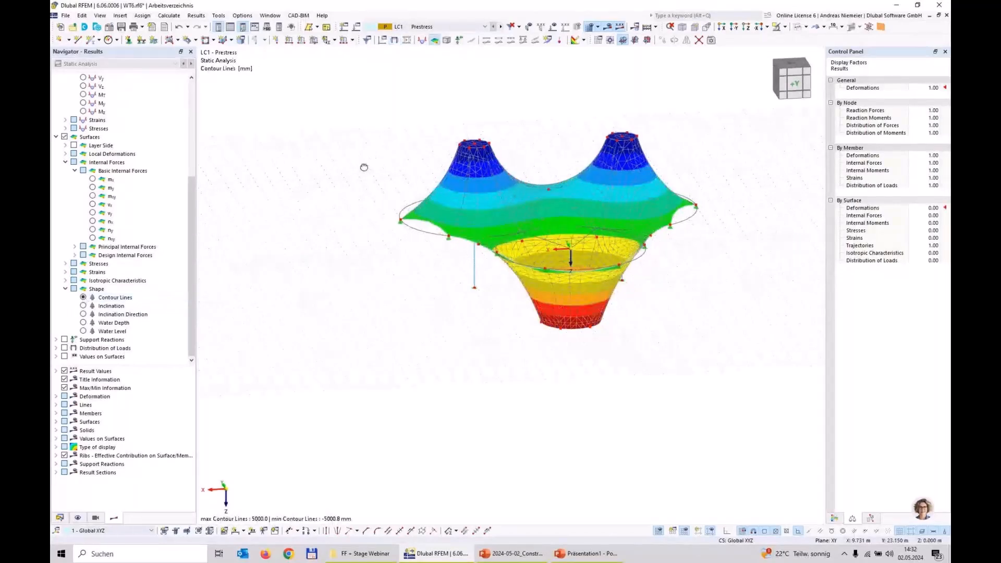
{"action": "middle_click_drag", "start_coordinate": [366, 273], "coordinate": [445, 188], "text": "ctrl"}
{"action": "middle_click_drag", "start_coordinate": [444, 188], "coordinate": [537, 252], "text": "ctrl"}
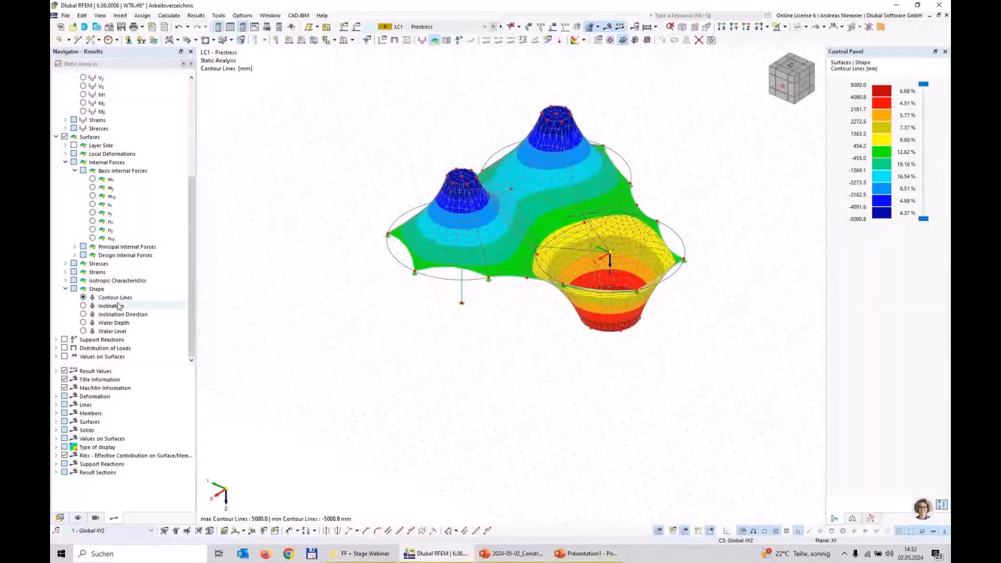
Examine the surface axial forces nx and ny across the membrane.
{"action": "left_click", "coordinate": [110, 221]}
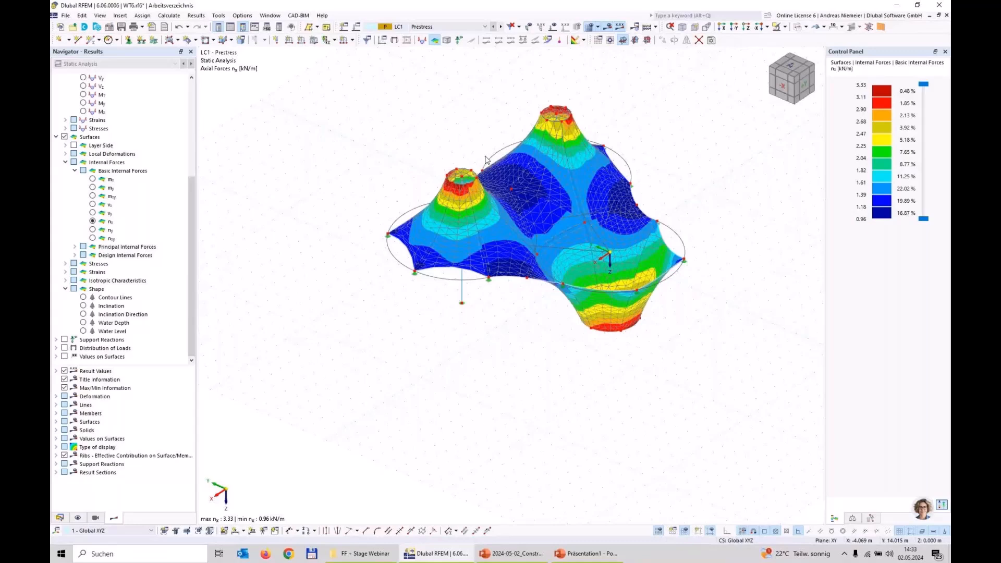
{"action": "left_click", "coordinate": [93, 230]}
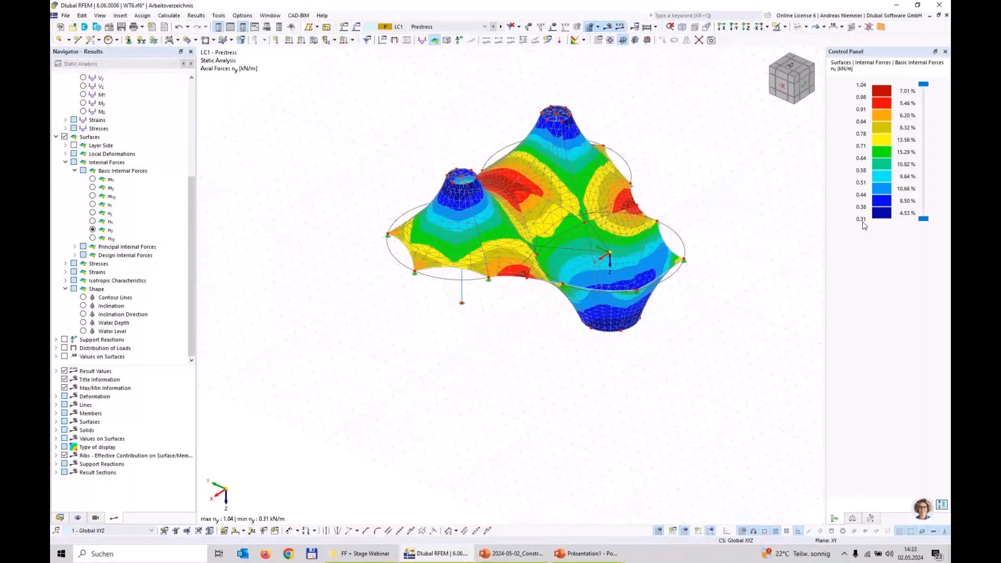
{"action": "middle_click_drag", "start_coordinate": [700, 281], "coordinate": [623, 273]}
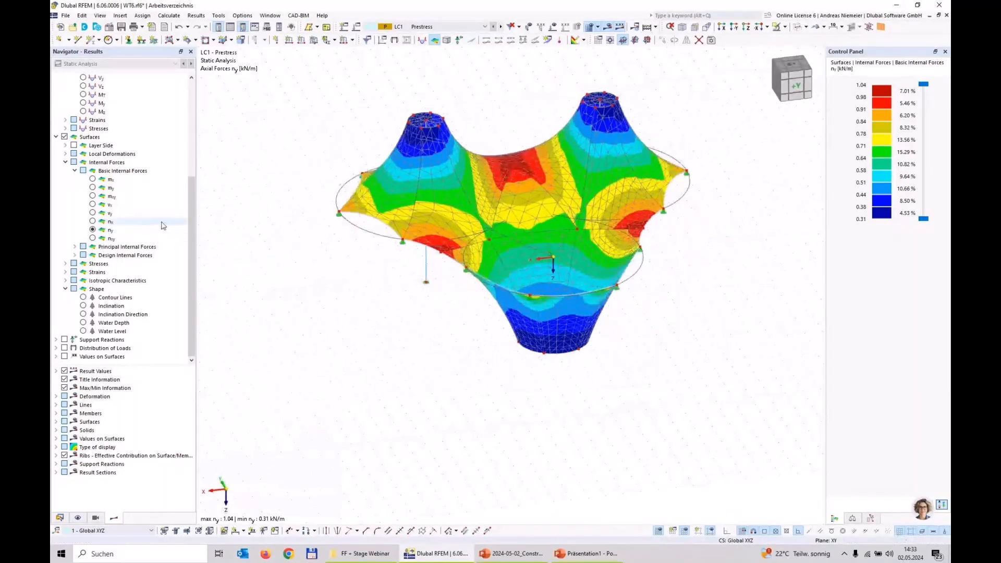
Switch off the display of surface results.
{"action": "scroll", "coordinate": [66, 240], "scroll_direction": "up", "scroll_amount": 3}
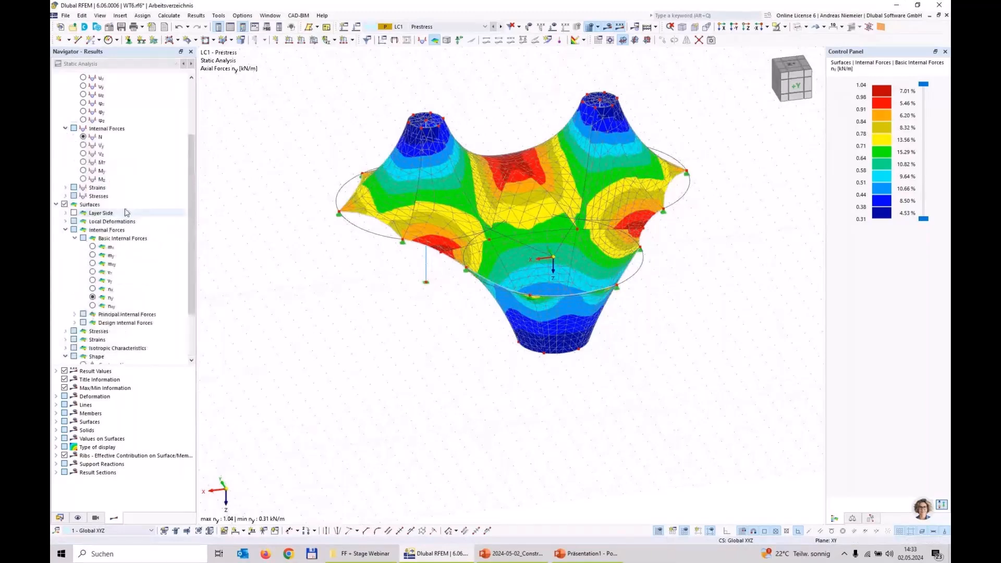
{"action": "left_click", "coordinate": [65, 238]}
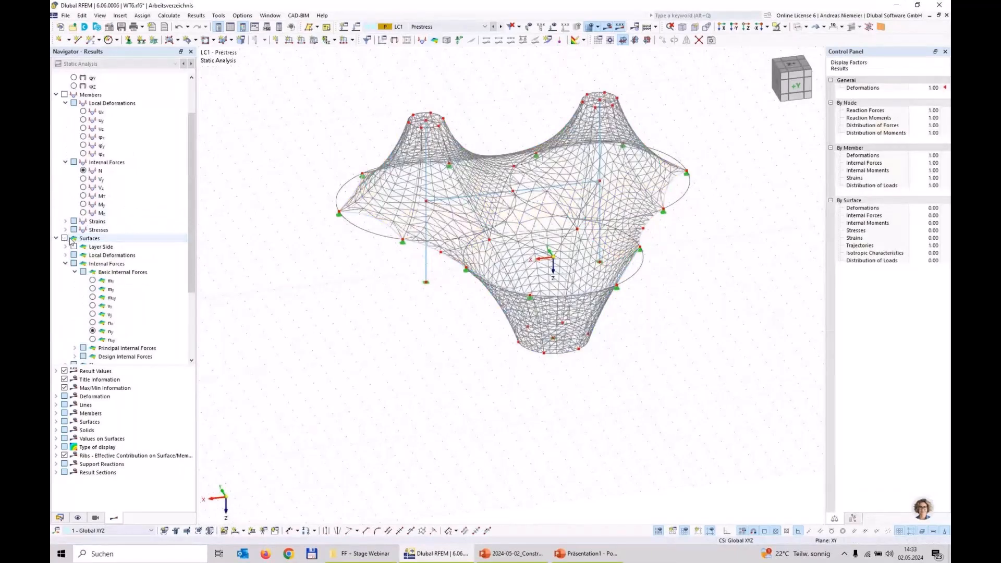
Hide the FE mesh and examine the members' local deformations u_y and u_z for LC1 Prestress.
{"action": "left_click", "coordinate": [591, 27]}
{"action": "scroll", "coordinate": [99, 166], "scroll_direction": "up", "scroll_amount": 2}
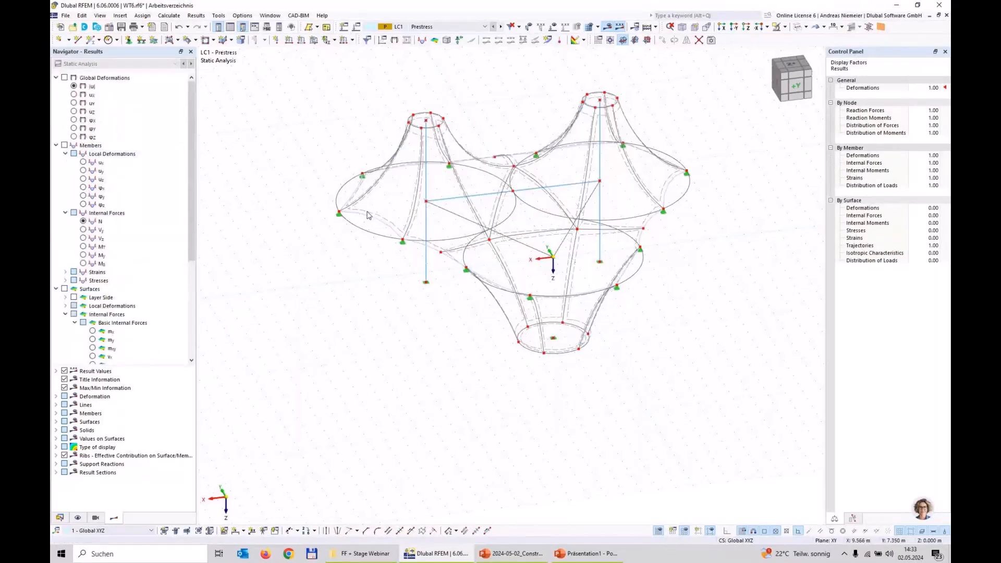
{"action": "left_click", "coordinate": [84, 171]}
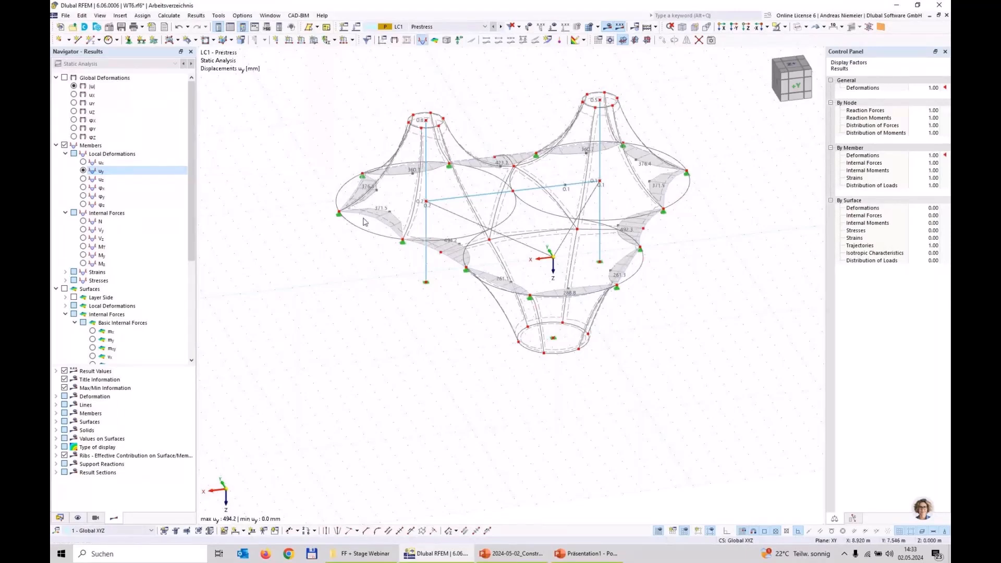
{"action": "scroll", "coordinate": [445, 264], "scroll_direction": "up", "scroll_amount": 3}
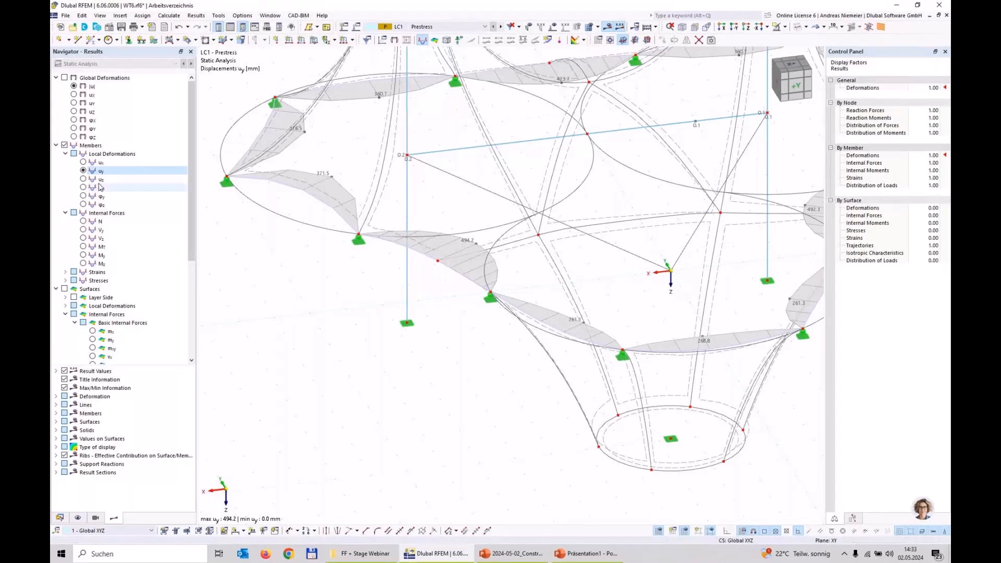
{"action": "left_click", "coordinate": [83, 179]}
{"action": "scroll", "coordinate": [324, 280], "scroll_direction": "down", "scroll_amount": 2}
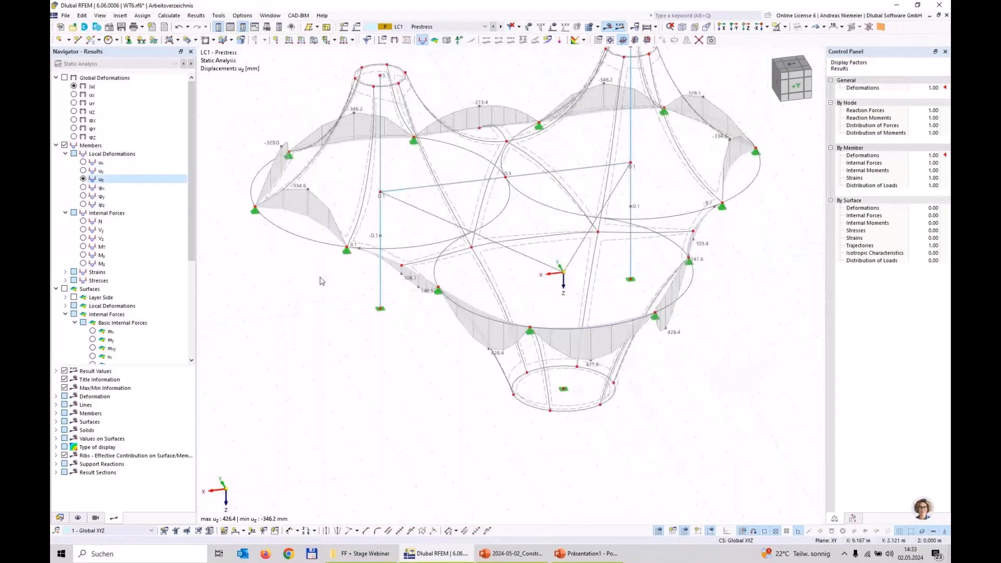
{"action": "left_click", "coordinate": [84, 171]}
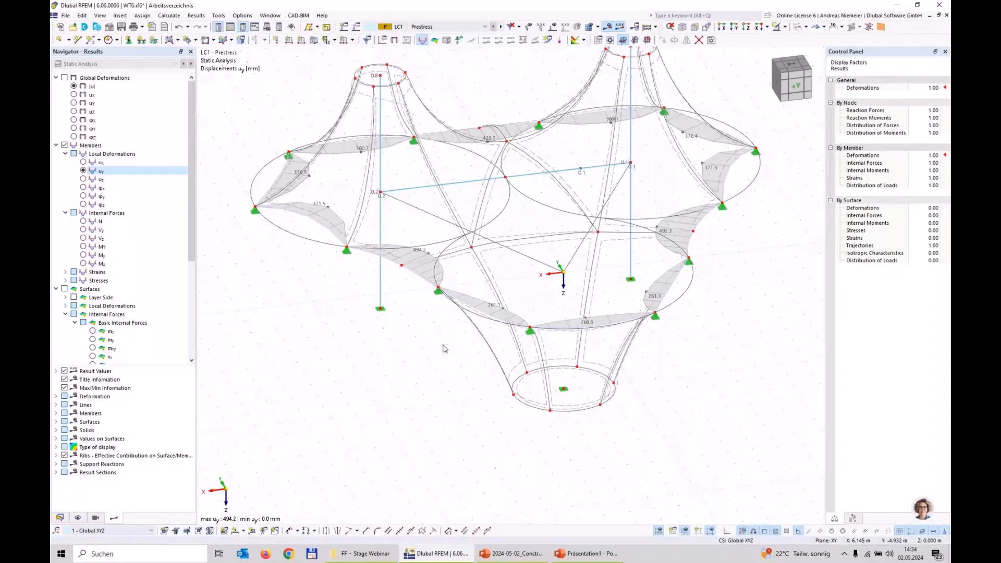
Display the members' axial forces N along the edge cables and masts, followed by the bending moments M_y.
{"action": "left_click", "coordinate": [83, 222]}
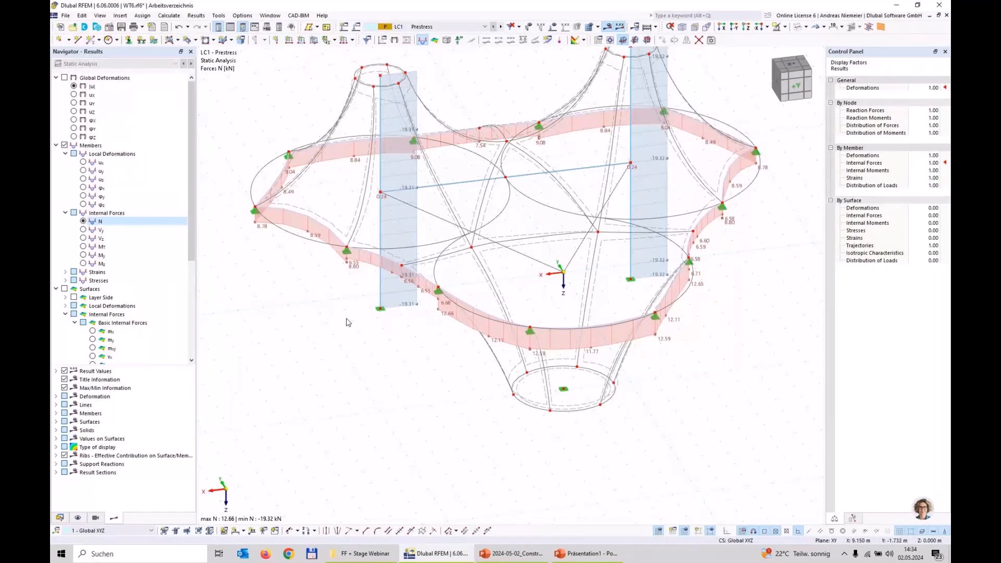
{"action": "scroll", "coordinate": [348, 323], "scroll_direction": "down", "scroll_amount": 1}
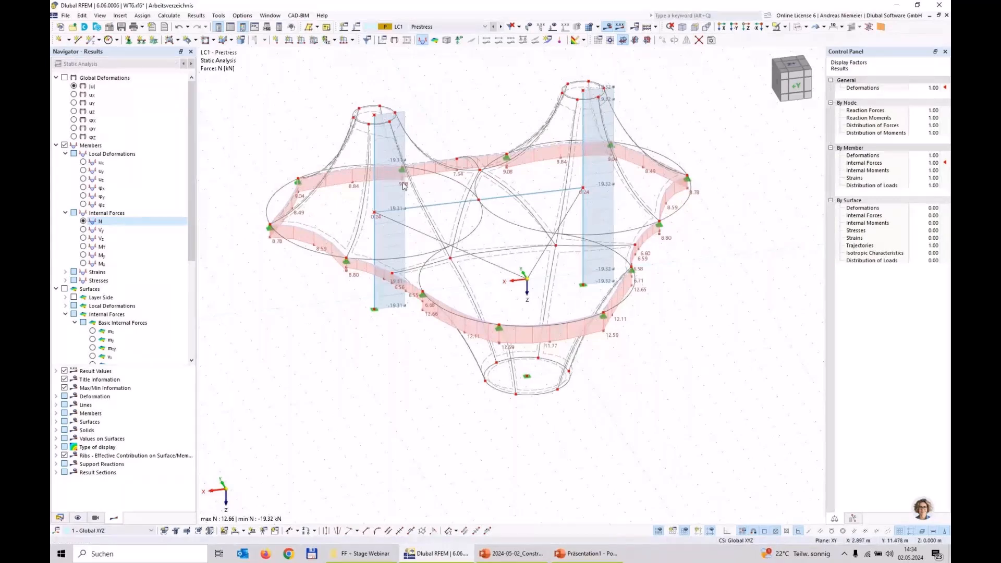
{"action": "mouse_move", "coordinate": [461, 317]}
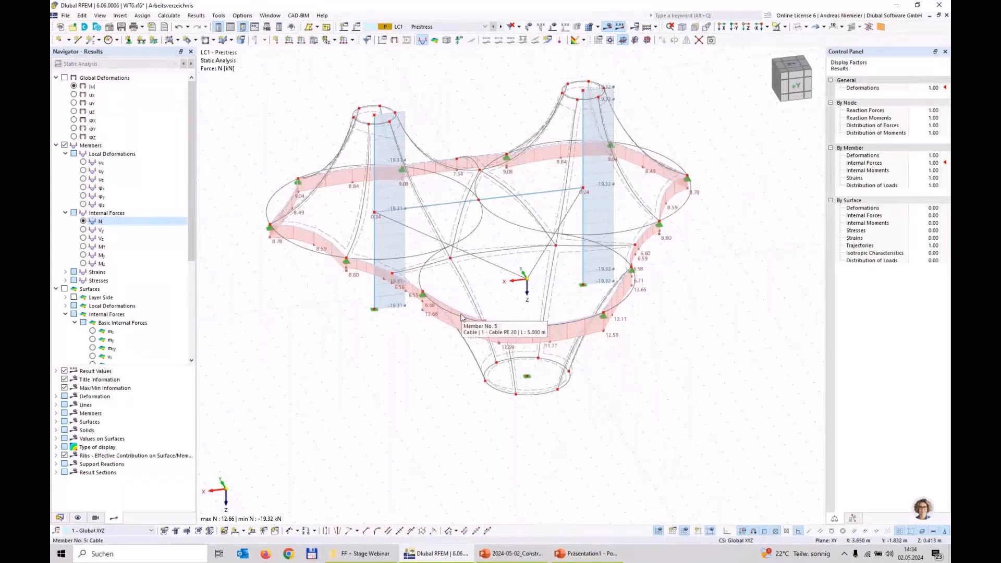
{"action": "left_click", "coordinate": [83, 255]}
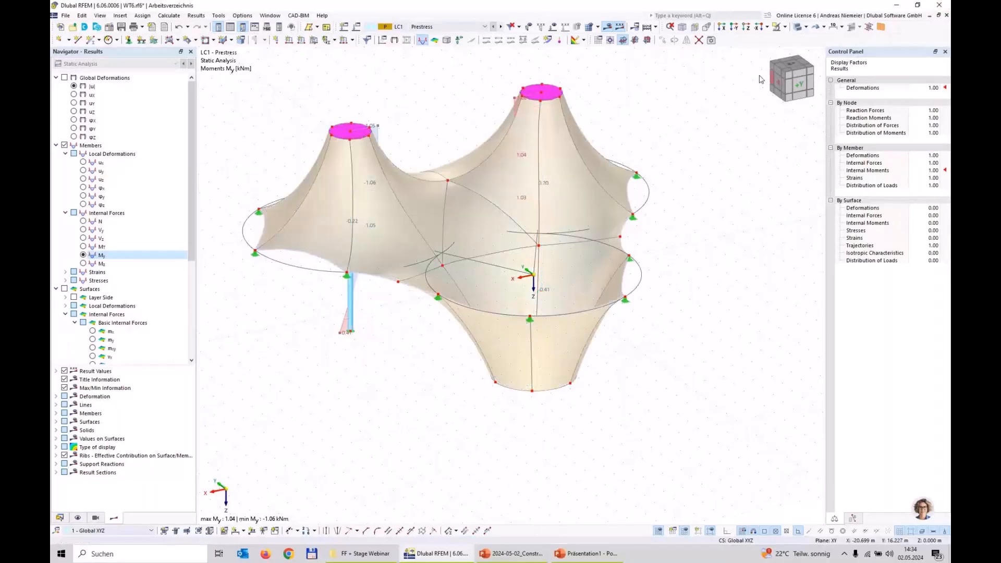
Hide the results and inspect the masts and membrane from below in Camera Fly Mode, leaving the mode when finished.
{"action": "left_click", "coordinate": [608, 28]}
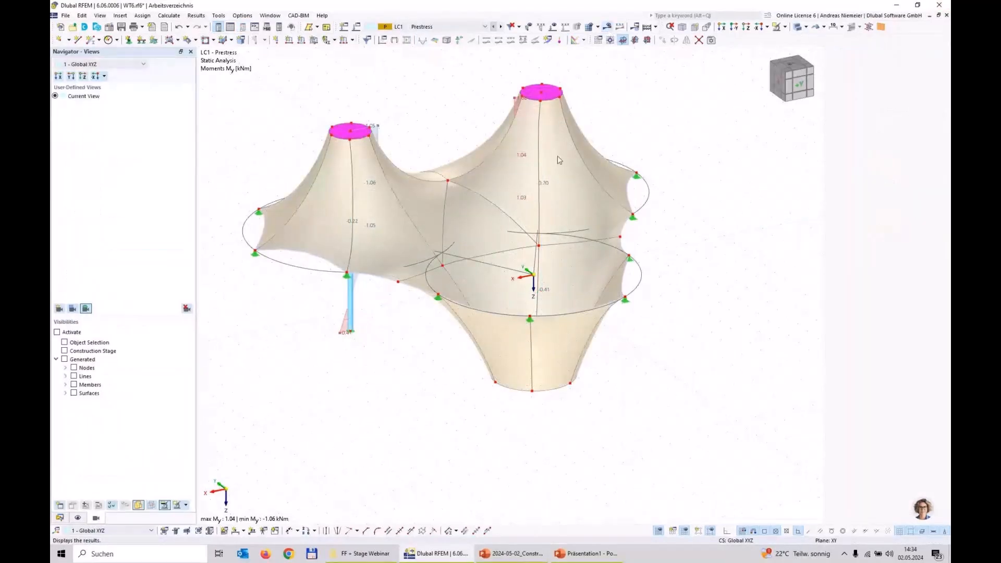
{"action": "left_click", "coordinate": [100, 15]}
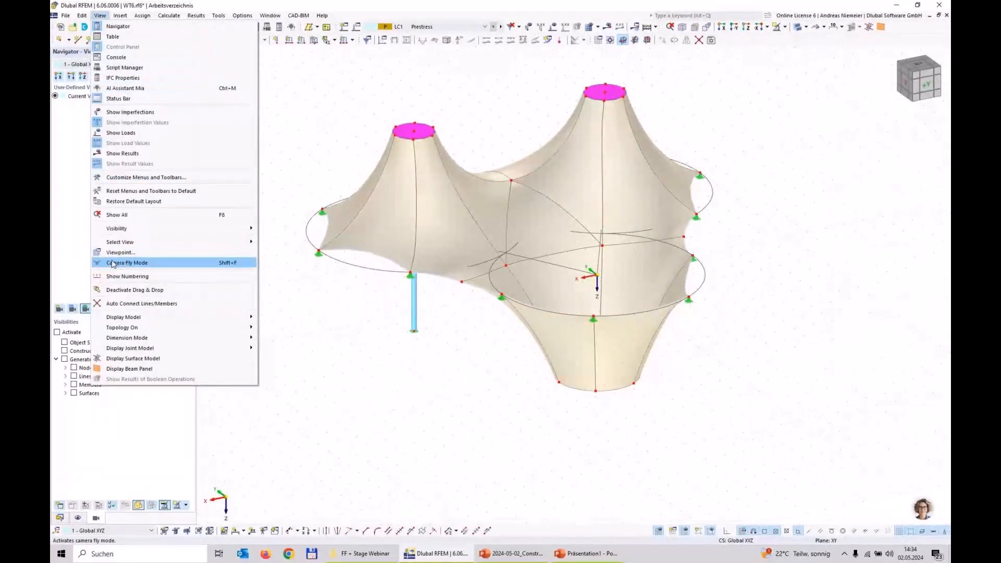
{"action": "left_click", "coordinate": [114, 264]}
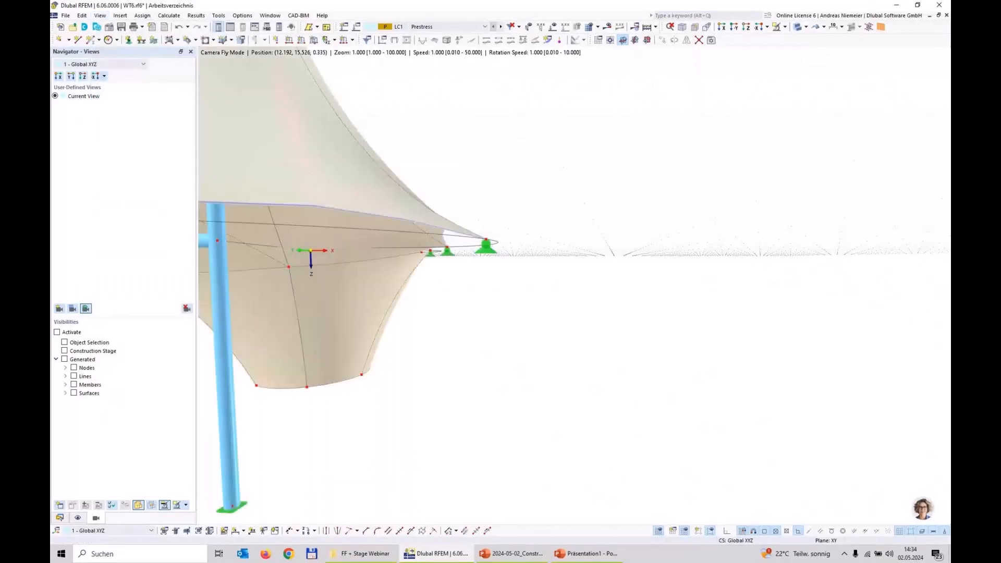
{"action": "key", "text": "q"}
{"action": "key", "text": "a"}
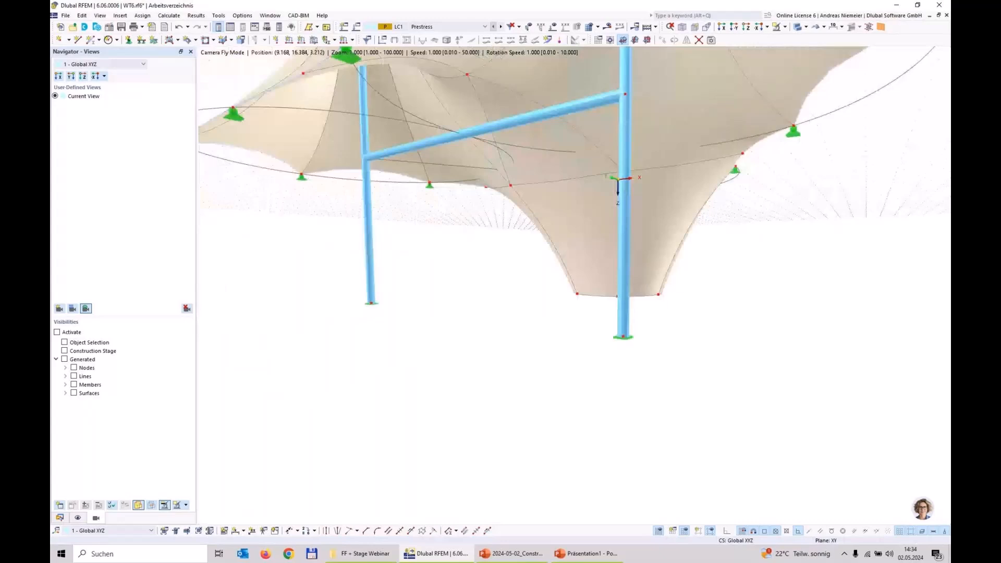
{"action": "key", "text": "d"}
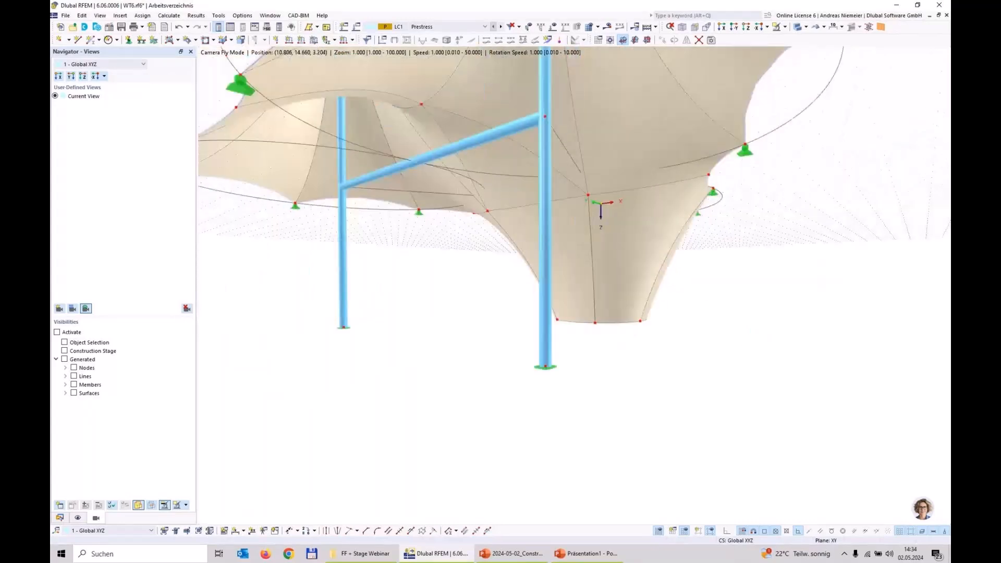
{"action": "key", "text": "w"}
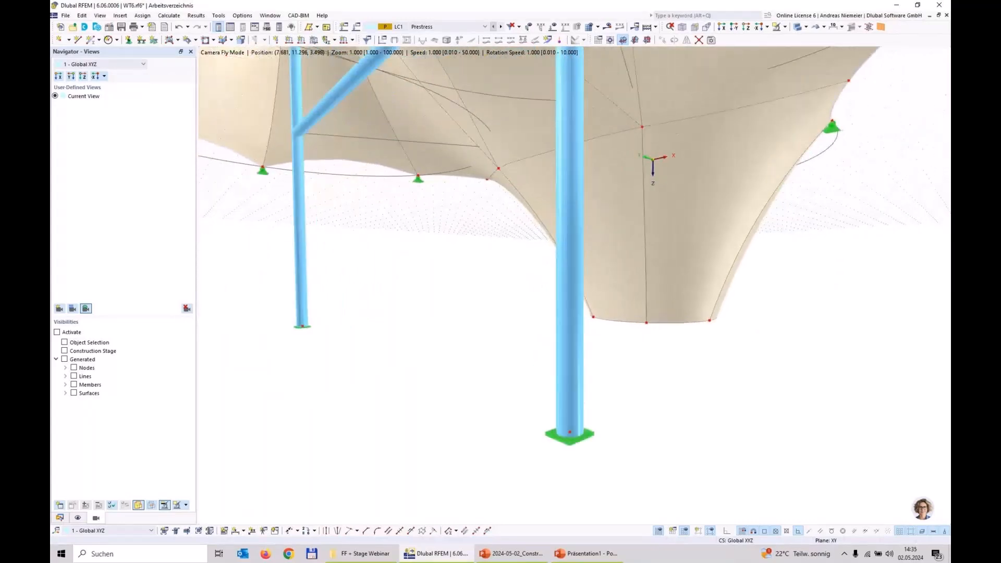
{"action": "key", "text": "w"}
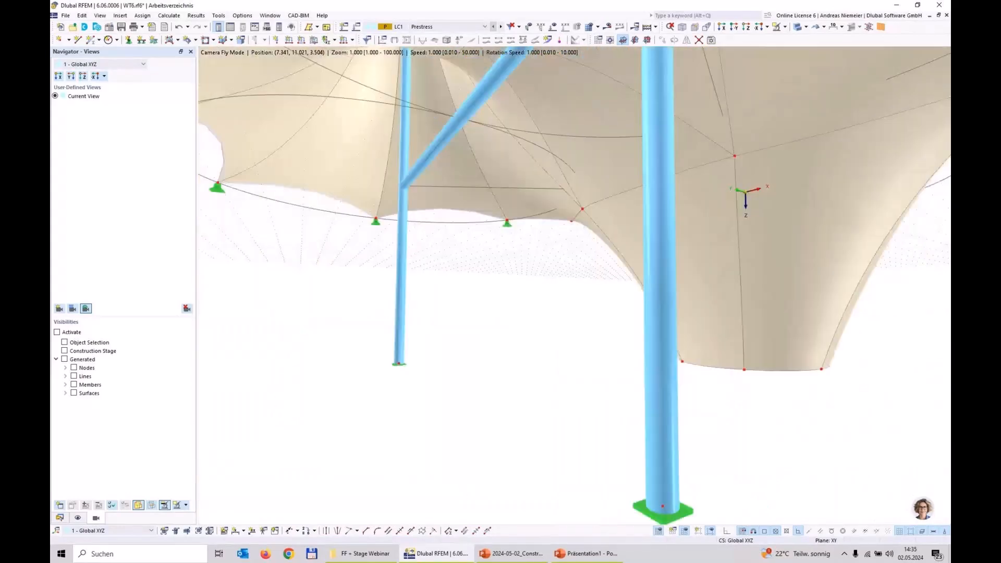
{"action": "key", "text": "s"}
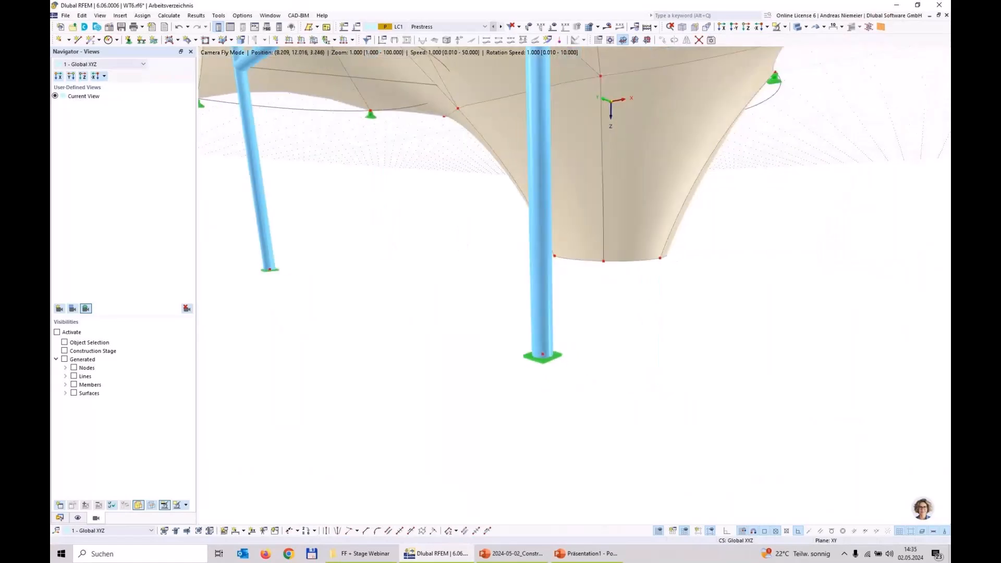
{"action": "key", "text": "s"}
{"action": "key", "text": "s"}
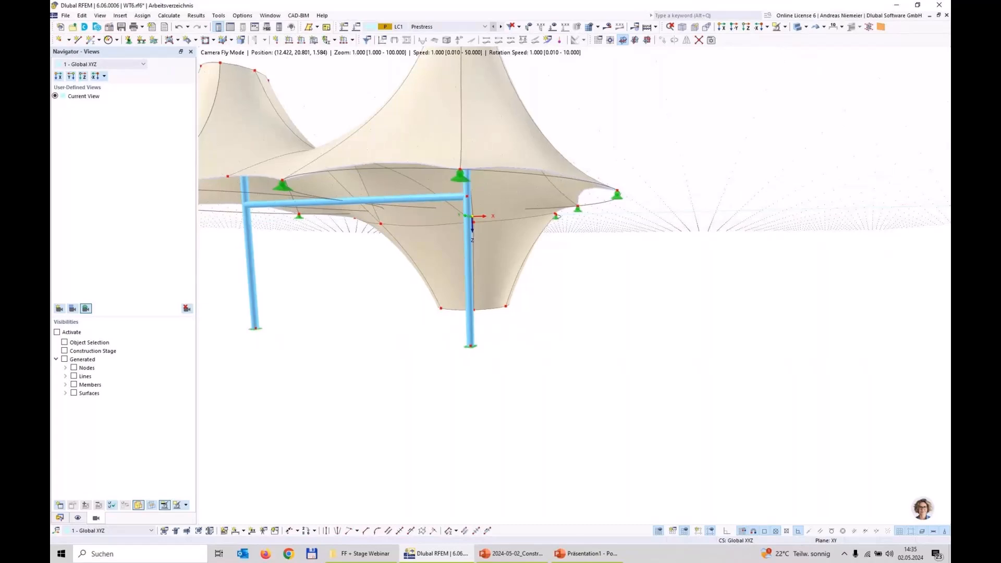
{"action": "key", "text": "Escape"}
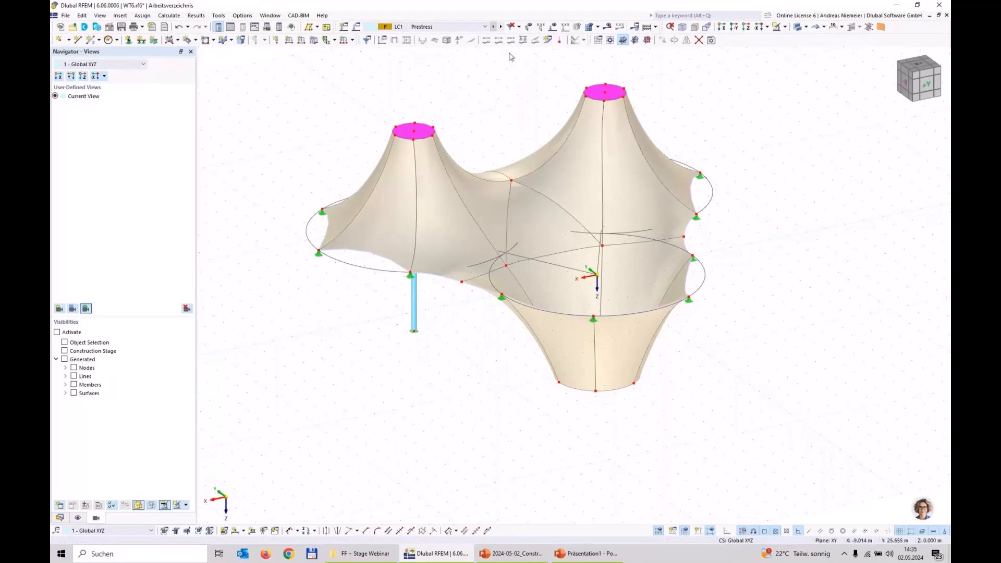
Turn the results back on and show the surface axial forces n_y instead of the member results.
{"action": "left_click", "coordinate": [608, 28]}
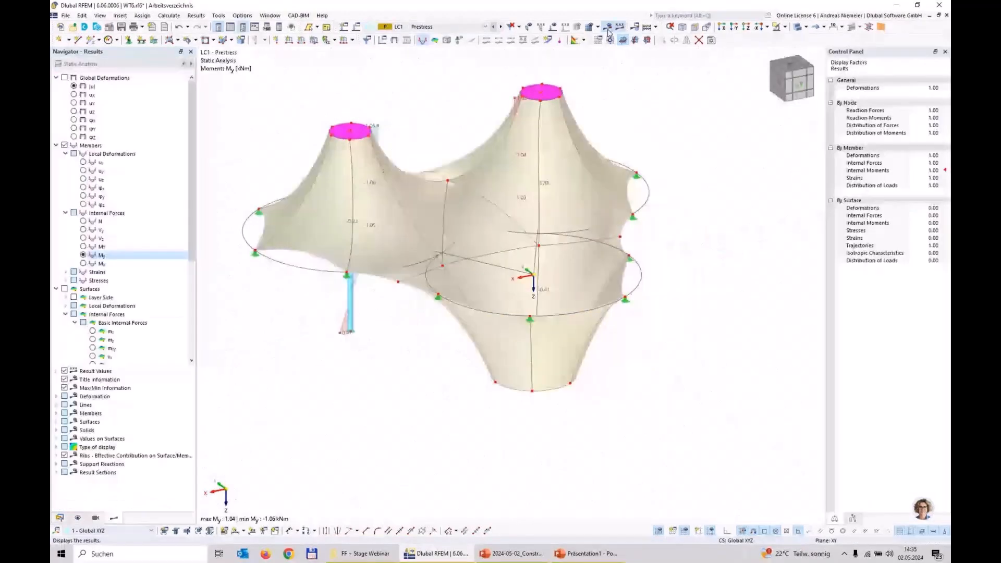
{"action": "left_click", "coordinate": [65, 145]}
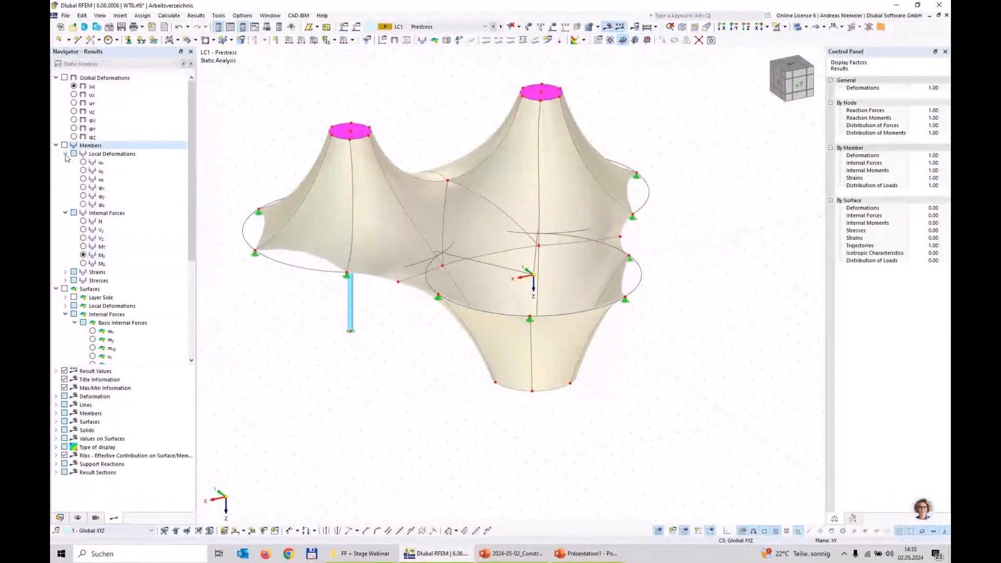
{"action": "left_click", "coordinate": [64, 290]}
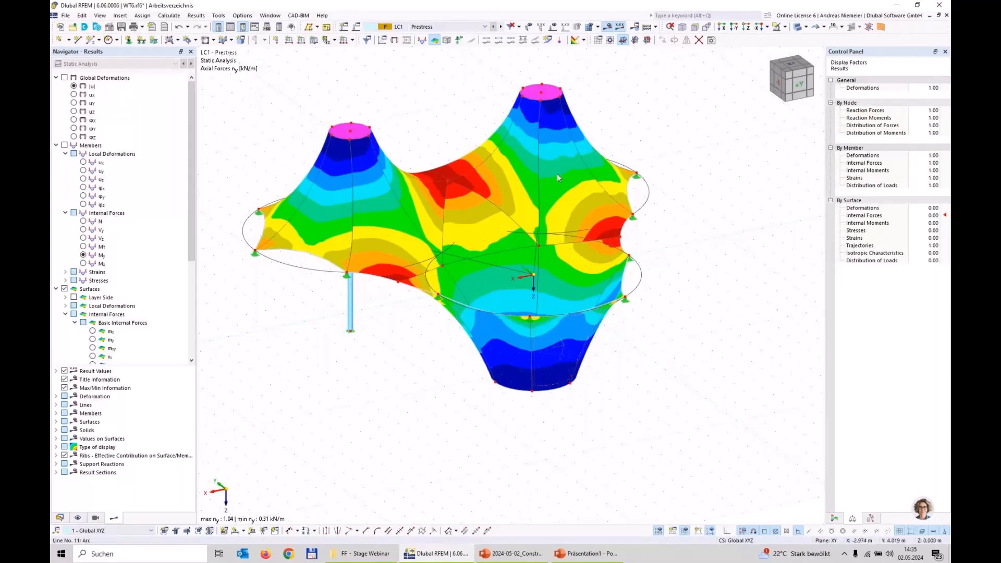
Hide the results and display the model transparently so the masts and crossbeam can be seen through the membrane.
{"action": "left_click", "coordinate": [607, 27]}
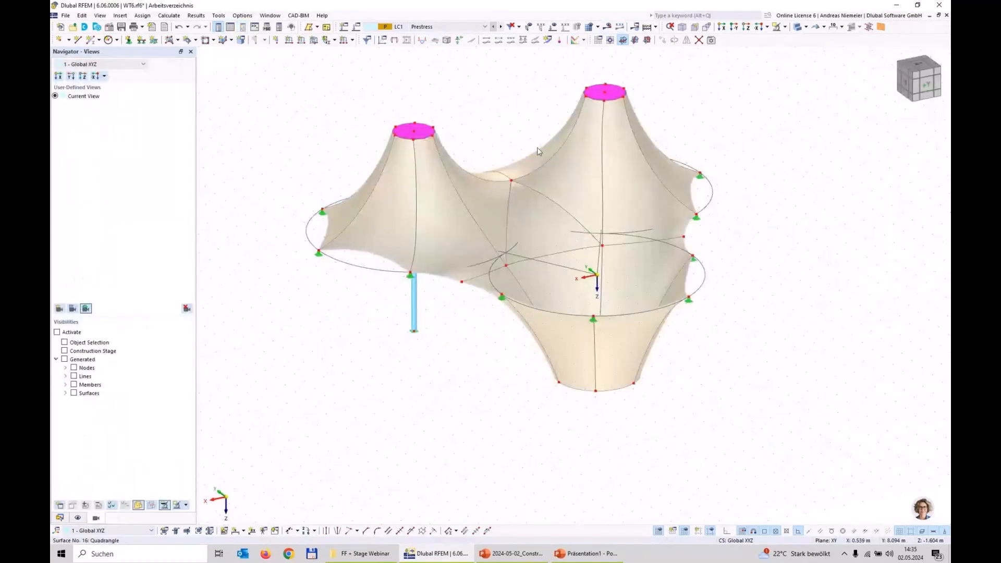
{"action": "left_click", "coordinate": [797, 27]}
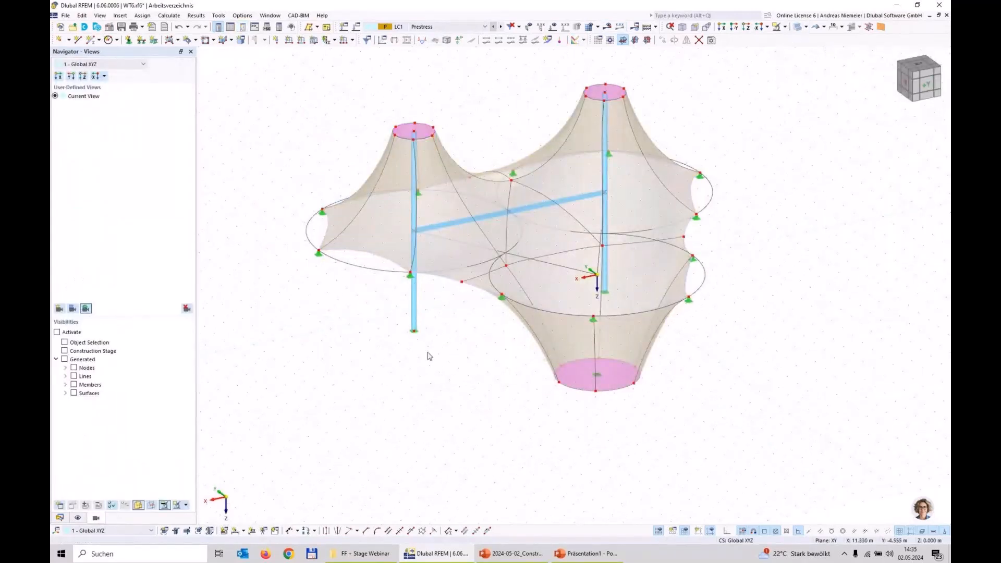
{"action": "middle_click_drag", "start_coordinate": [420, 361], "coordinate": [438, 354]}
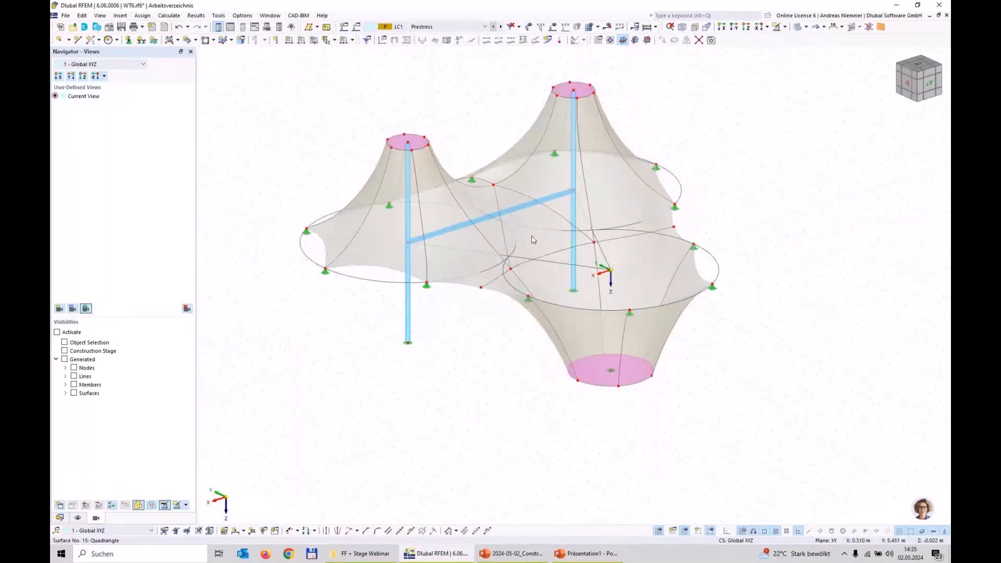
Create a node of type Between Two Nodes at 50% of the distance between the base nodes of the two masts.
{"action": "left_click", "coordinate": [69, 39]}
{"action": "left_click", "coordinate": [73, 65]}
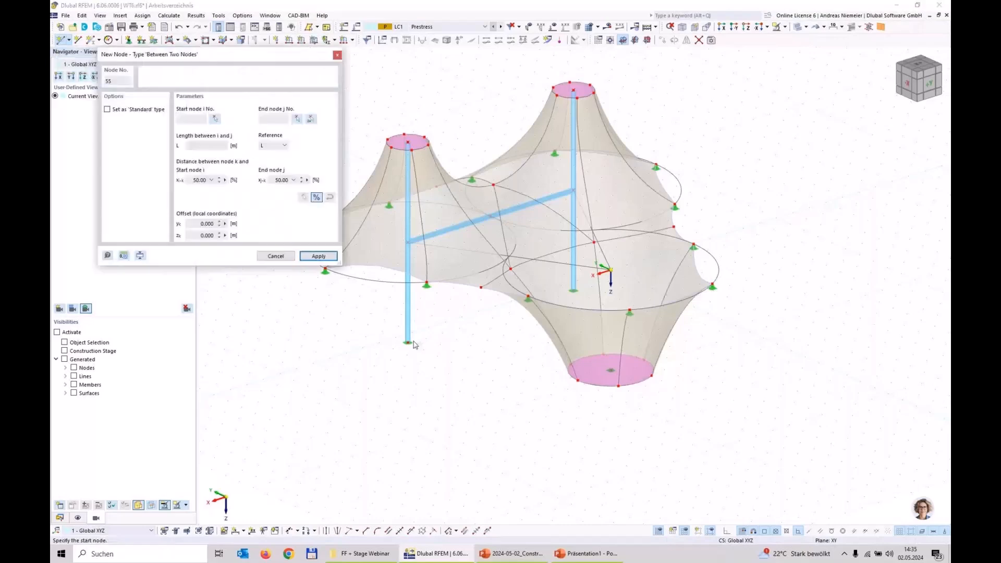
{"action": "left_click", "coordinate": [408, 343]}
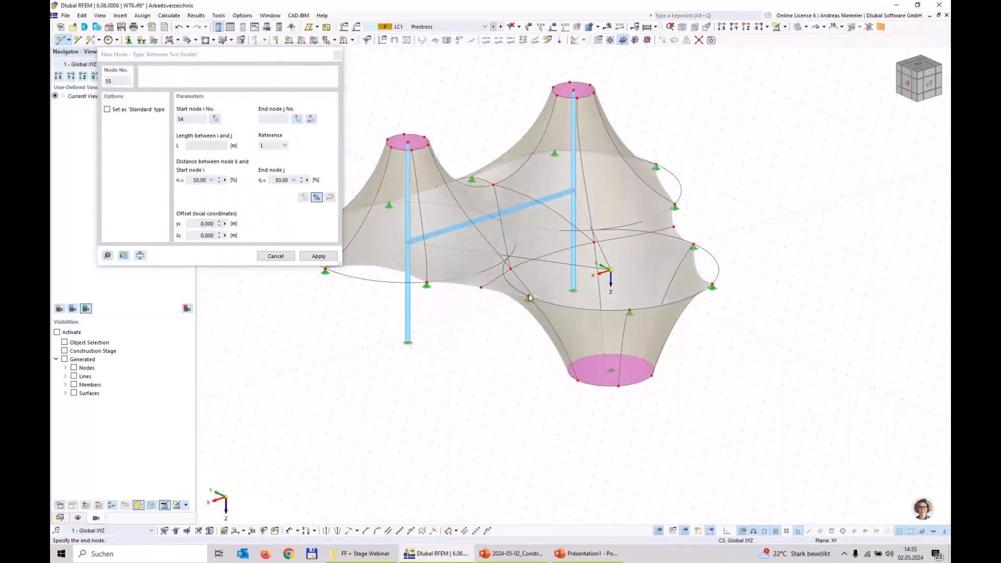
{"action": "left_click", "coordinate": [573, 290]}
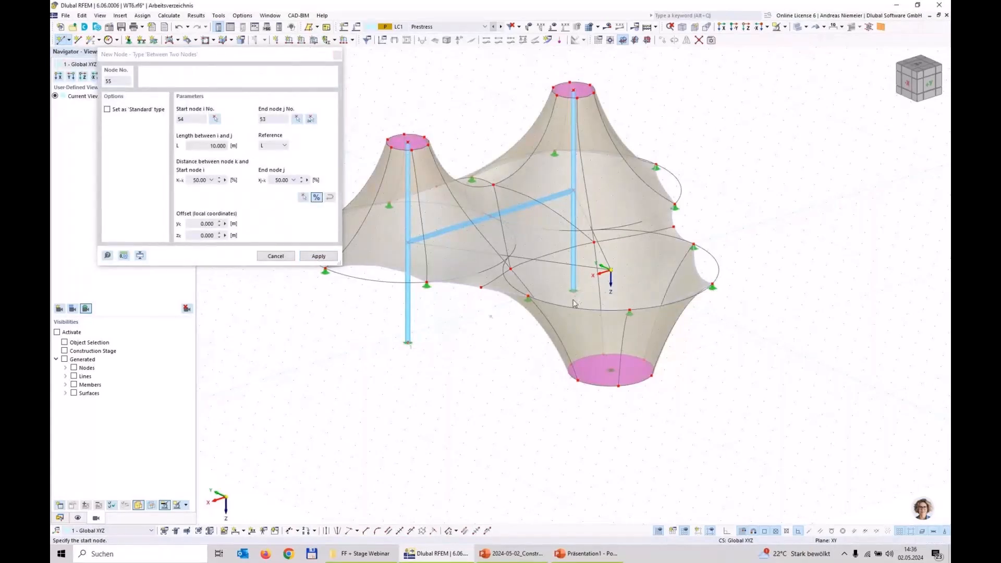
{"action": "left_click", "coordinate": [318, 256]}
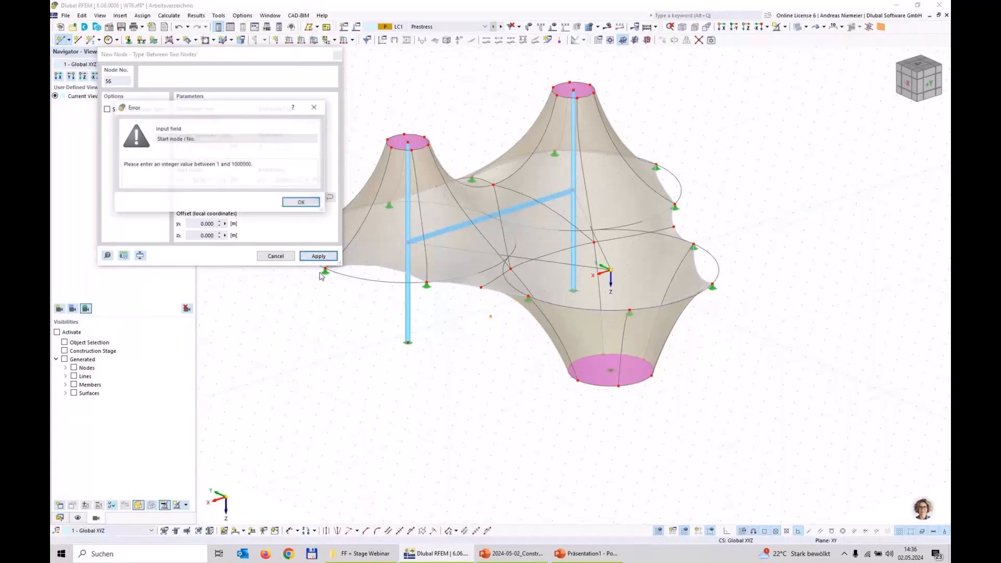
{"action": "left_click", "coordinate": [303, 202]}
{"action": "key", "text": "Escape"}
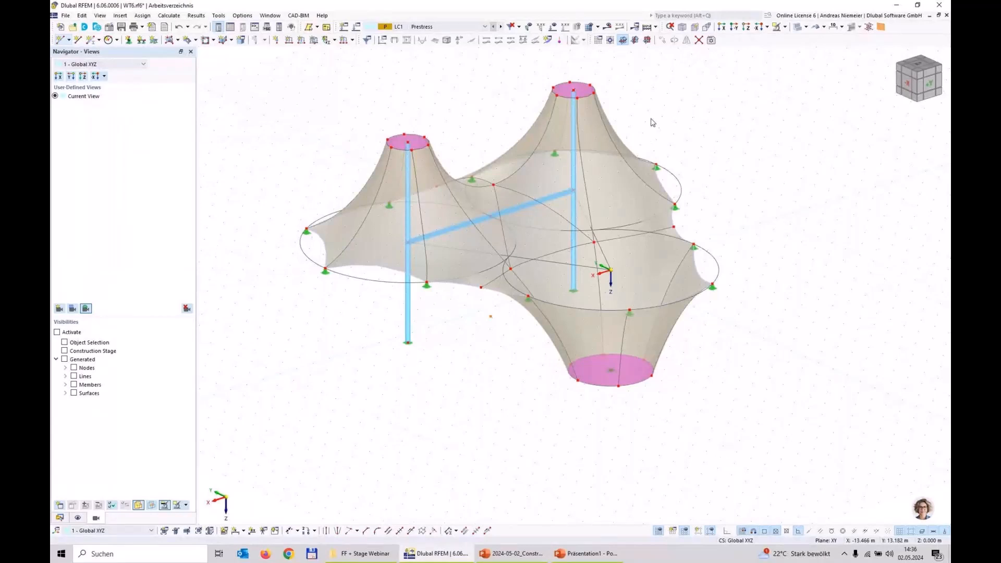
Set the work plane to XZ through the new midpoint node between the mast bases.
{"action": "left_click", "coordinate": [647, 39]}
{"action": "left_click", "coordinate": [491, 316]}
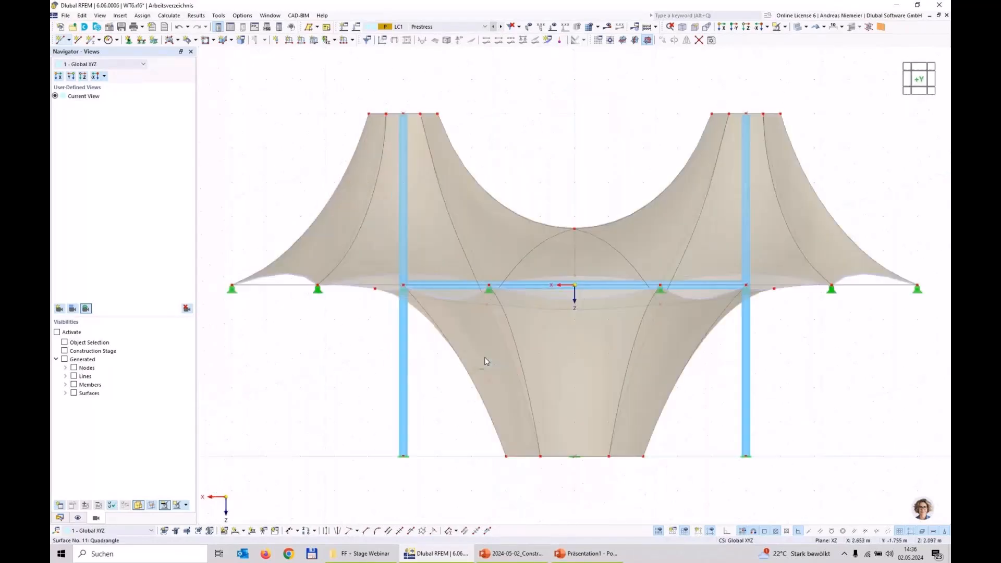
{"action": "scroll", "coordinate": [487, 357], "scroll_direction": "down", "scroll_amount": 5}
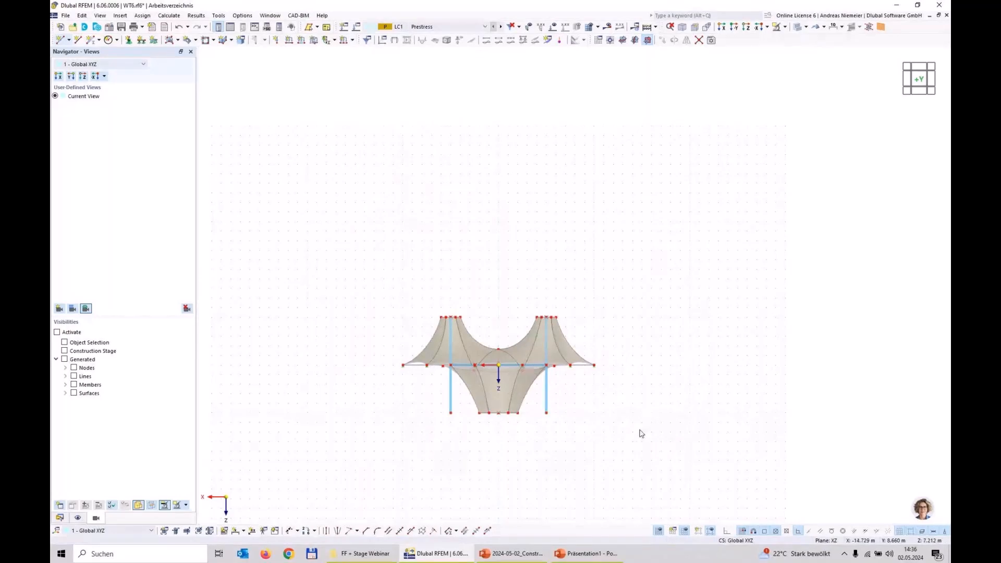
Check the arch on the PowerPoint task slide and, back in RFEM, draw a parabola from X 12 m to X -12 m at Z 5 m, arching above the membrane.
{"action": "left_click", "coordinate": [511, 554]}
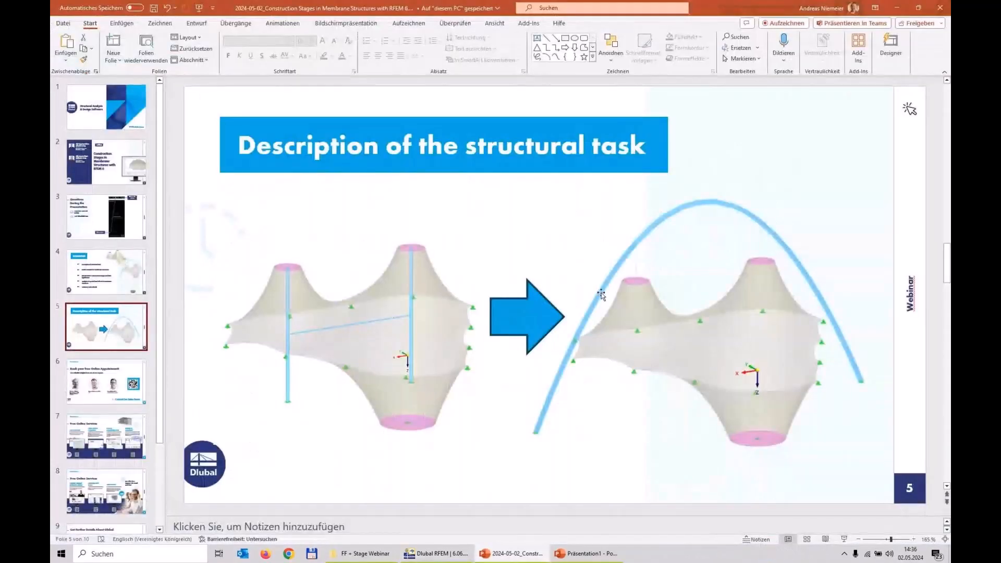
{"action": "left_click", "coordinate": [436, 557]}
{"action": "left_click", "coordinate": [117, 40]}
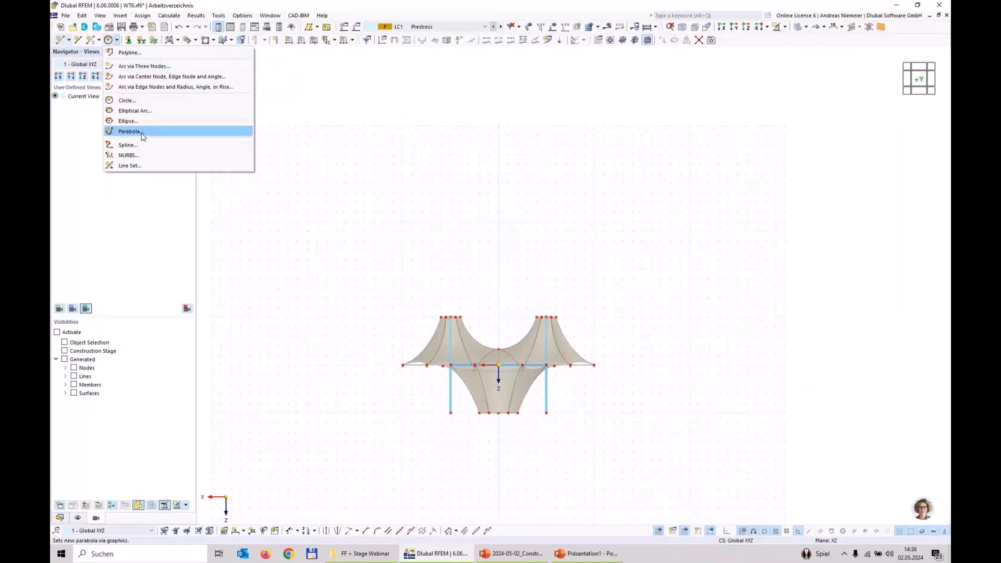
{"action": "left_click", "coordinate": [142, 132]}
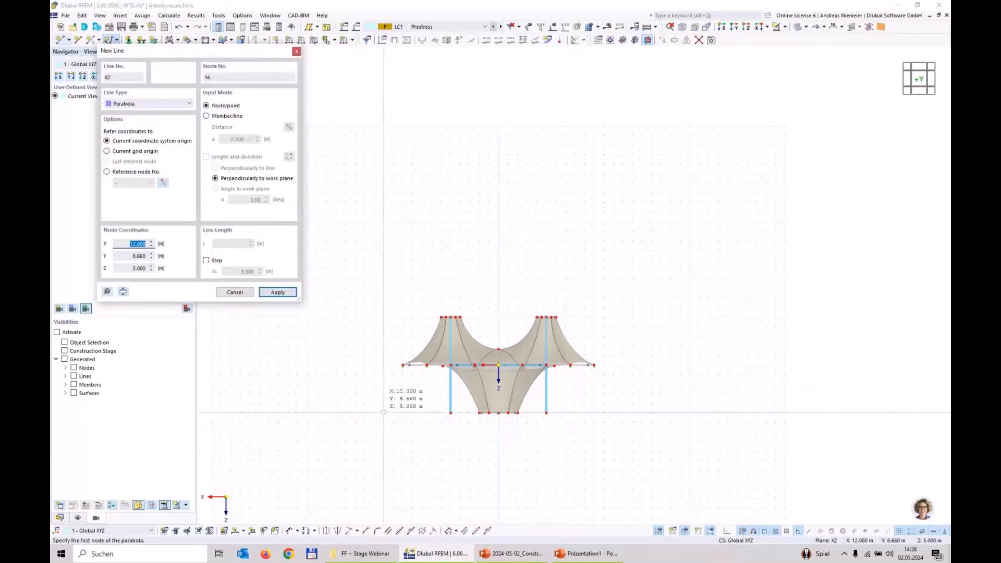
{"action": "left_click", "coordinate": [384, 412]}
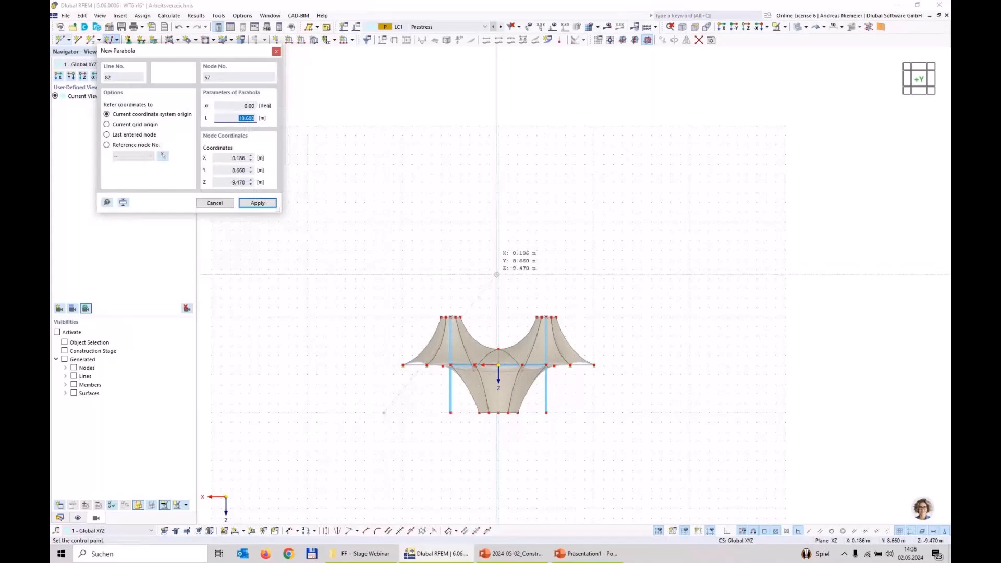
{"action": "left_click", "coordinate": [496, 274]}
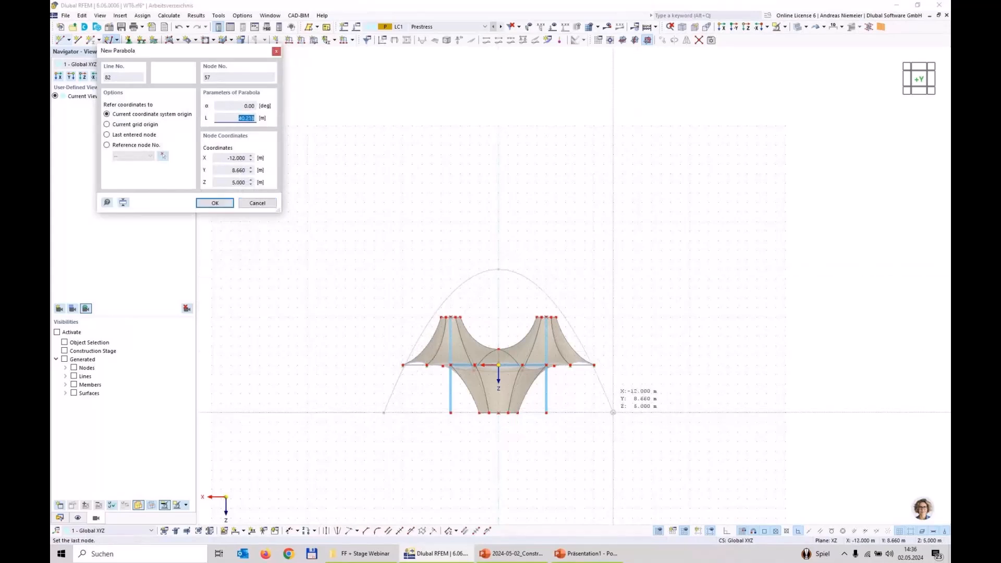
{"action": "left_click", "coordinate": [613, 412]}
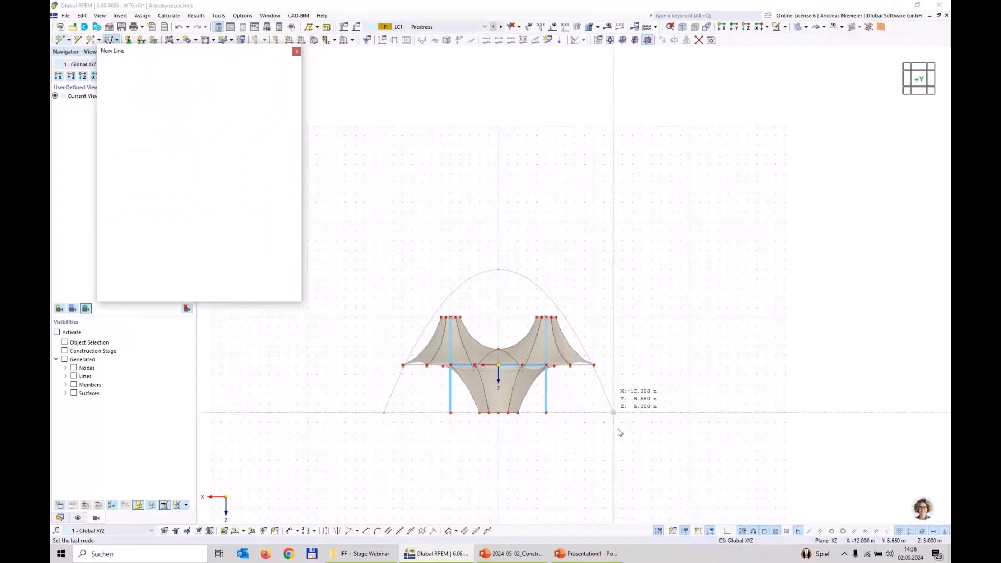
Widen the parabola by moving each of its two base nodes outward by about 1 m along X.
{"action": "scroll", "coordinate": [510, 465], "scroll_direction": "up", "scroll_amount": 2}
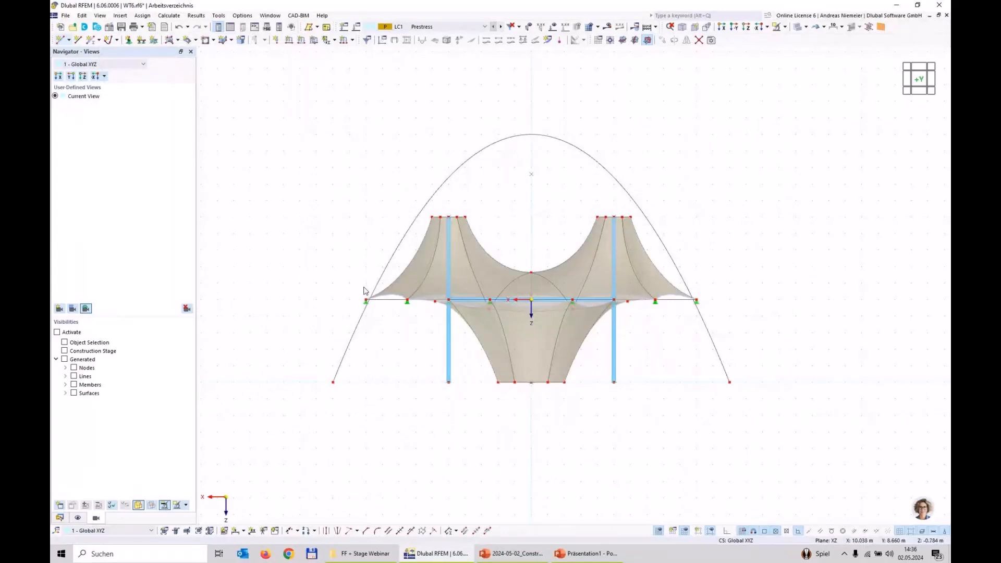
{"action": "left_click_drag", "start_coordinate": [333, 382], "coordinate": [317, 382]}
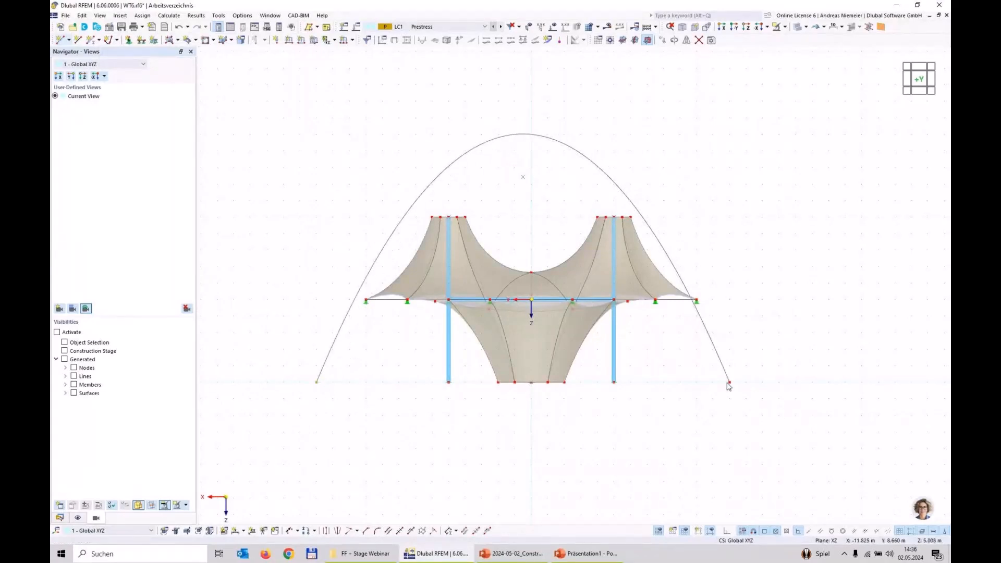
{"action": "left_click_drag", "start_coordinate": [730, 386], "coordinate": [747, 385]}
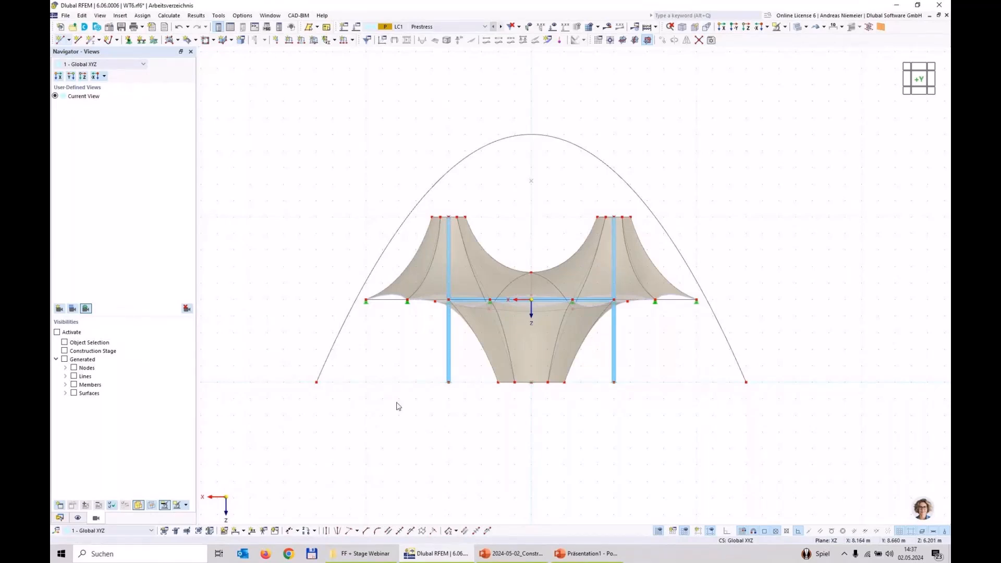
Start a new member on the parabolic line and begin a new section for its start.
{"action": "middle_click_drag", "start_coordinate": [713, 219], "coordinate": [689, 313]}
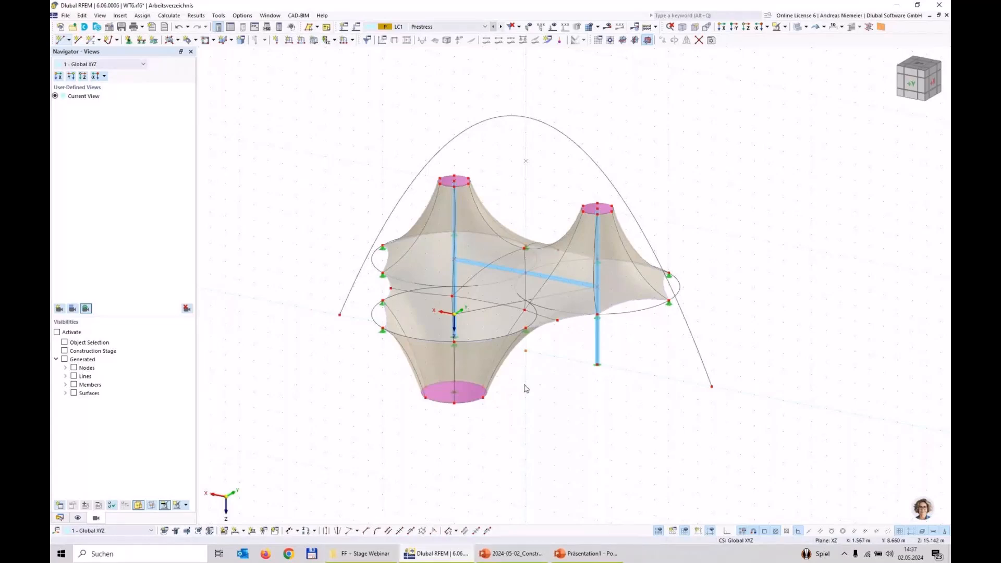
{"action": "left_click", "coordinate": [701, 360]}
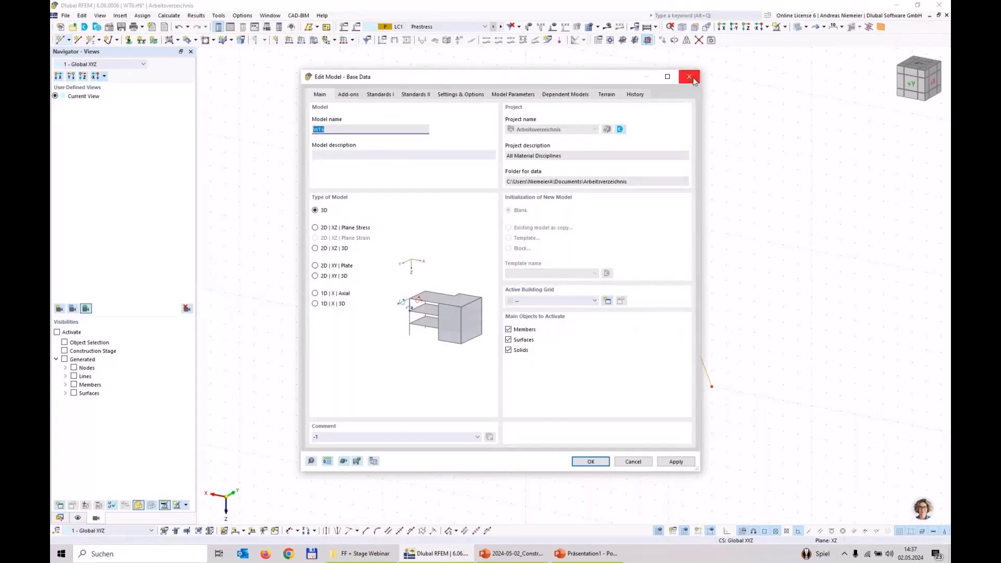
{"action": "left_click", "coordinate": [693, 79]}
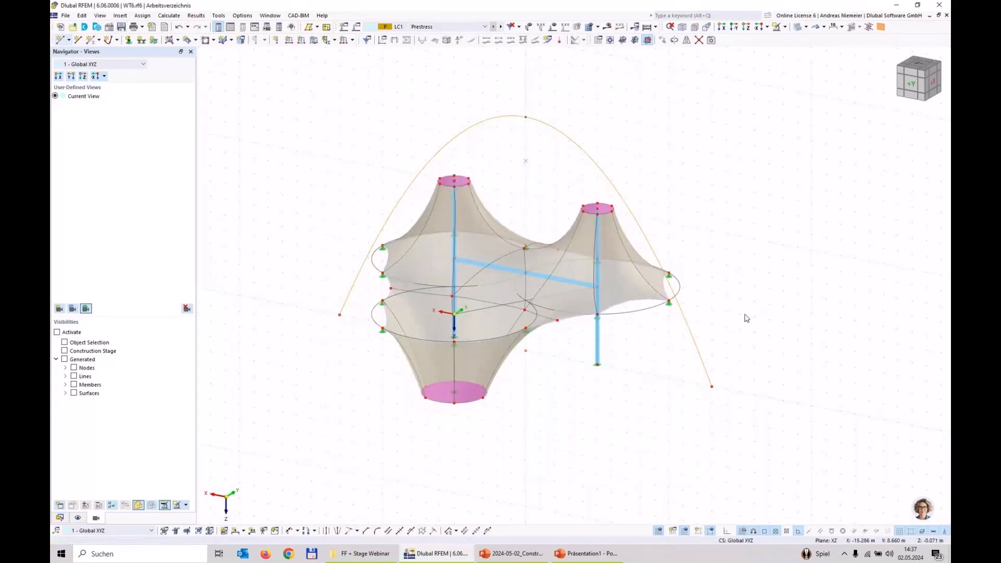
{"action": "double_click", "coordinate": [690, 329]}
{"action": "left_click", "coordinate": [251, 140]}
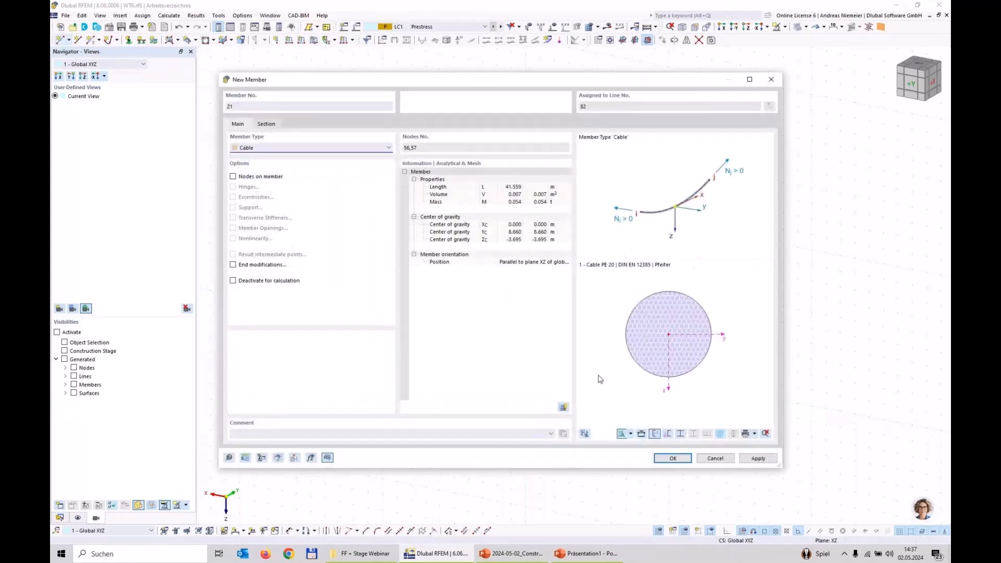
{"action": "left_click", "coordinate": [265, 148]}
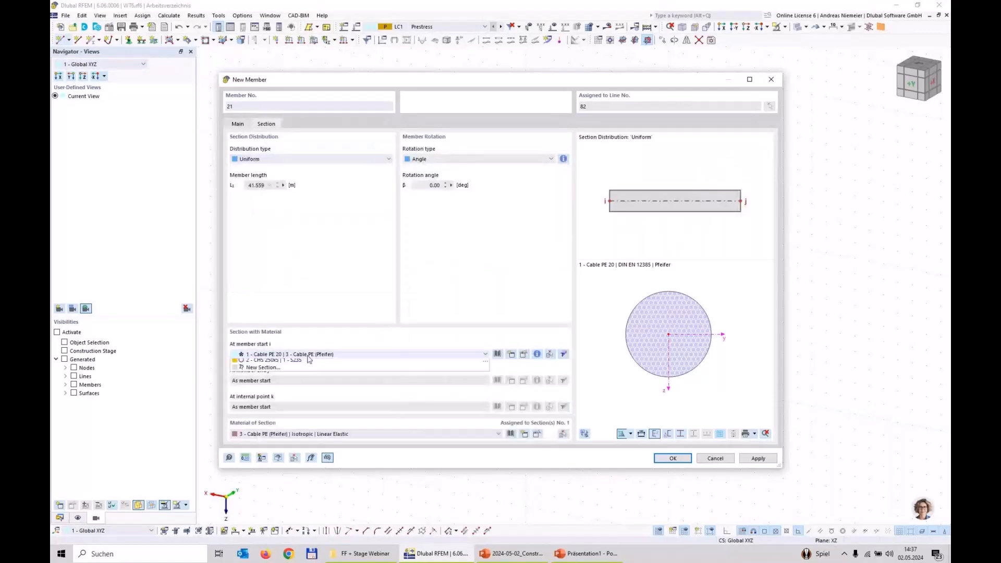
{"action": "left_click", "coordinate": [288, 354]}
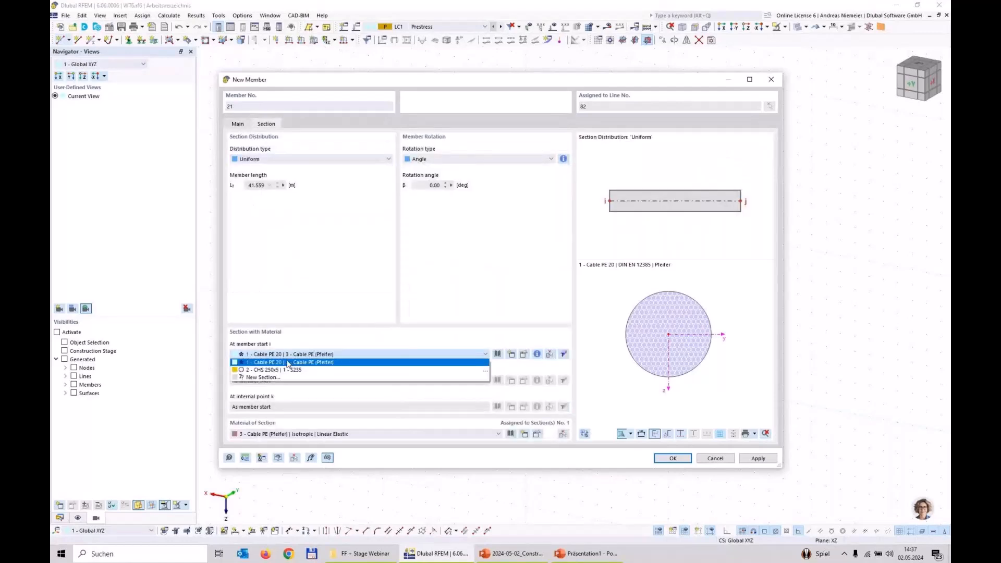
{"action": "left_click", "coordinate": [280, 379]}
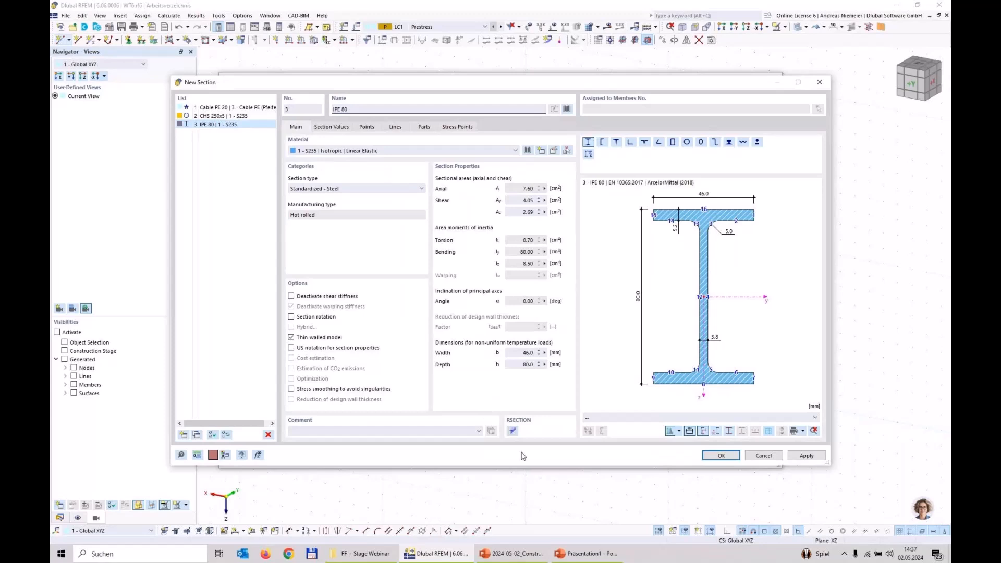
Open the new IPE 80 section in RSECTION and delete all of its geometry.
{"action": "left_click", "coordinate": [513, 432]}
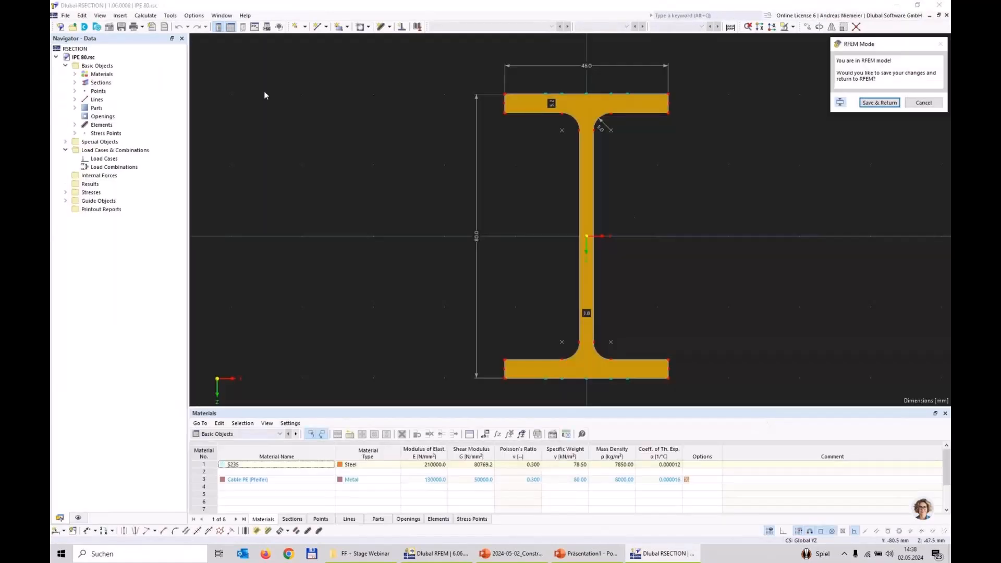
{"action": "scroll", "coordinate": [405, 202], "scroll_direction": "down", "scroll_amount": 3}
{"action": "left_click_drag", "start_coordinate": [355, 108], "coordinate": [543, 313]}
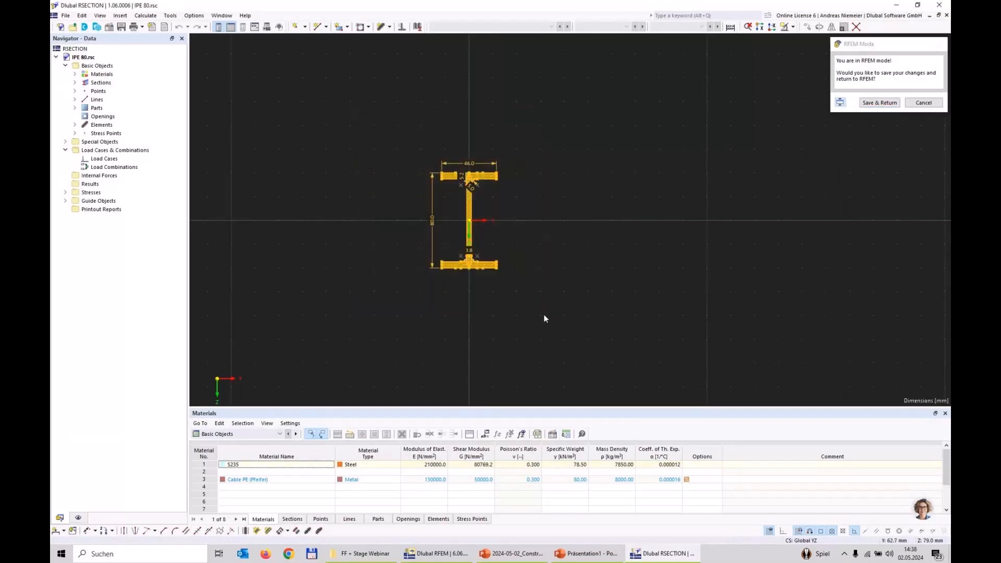
{"action": "key", "text": "Delete"}
{"action": "middle_click_drag", "start_coordinate": [580, 228], "coordinate": [539, 152]}
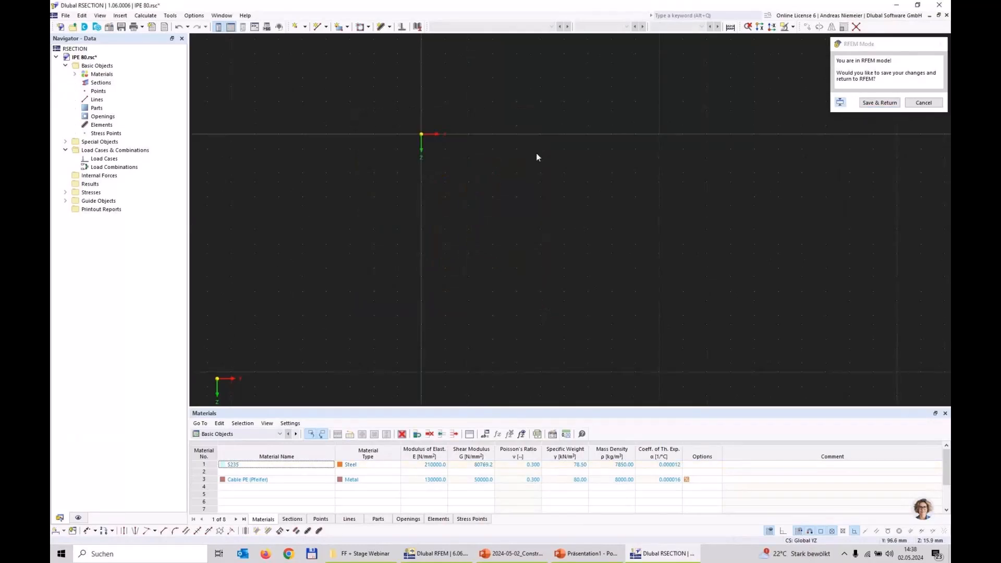
Draw a vertical single line about 400 mm long downward from the origin.
{"action": "left_click", "coordinate": [317, 27]}
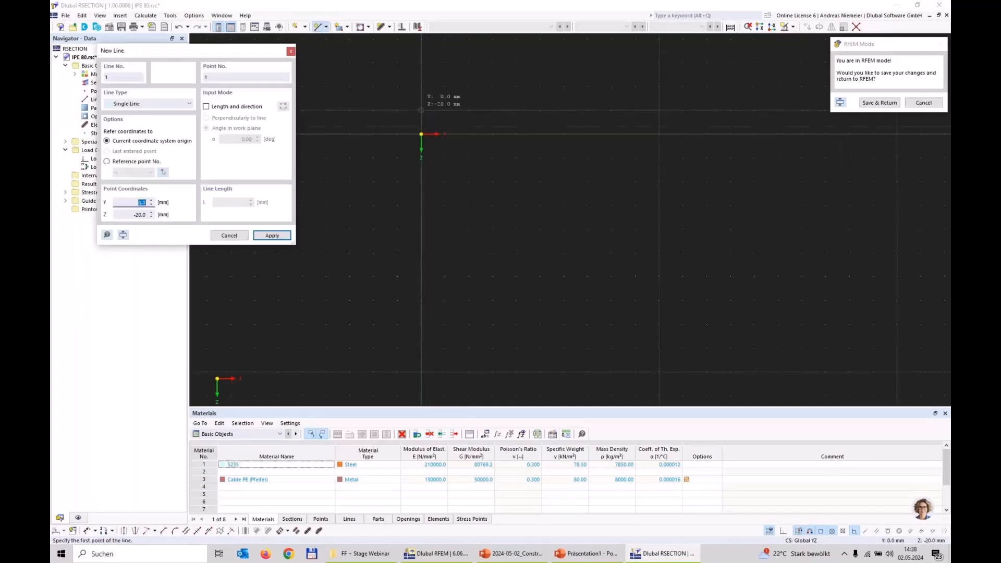
{"action": "left_click", "coordinate": [421, 134]}
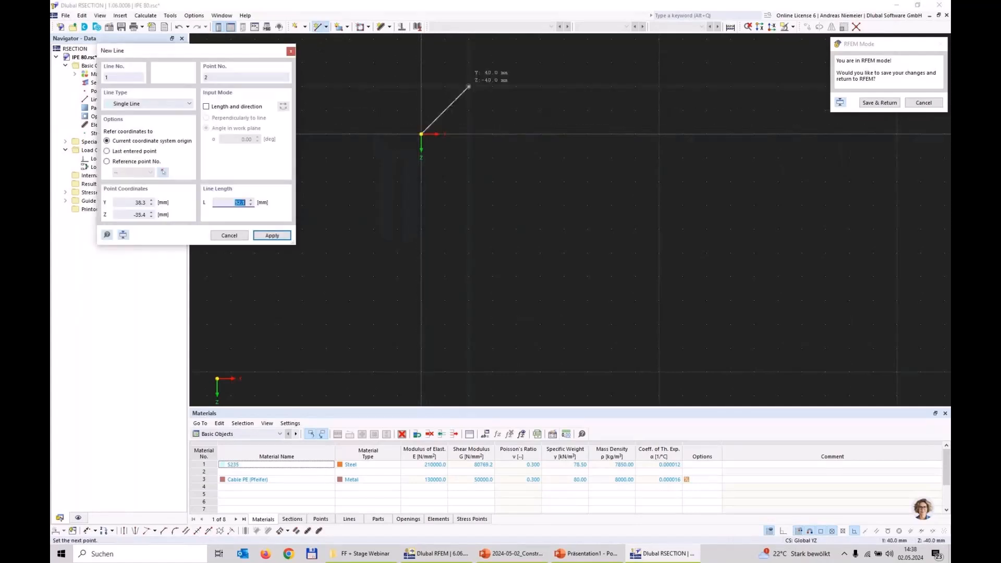
{"action": "scroll", "coordinate": [469, 87], "scroll_direction": "down", "scroll_amount": 5}
{"action": "left_click", "coordinate": [452, 239]}
{"action": "key", "text": "Escape"}
Rotate the vertical line by 30° about the origin without making a copy.
{"action": "left_click", "coordinate": [452, 199]}
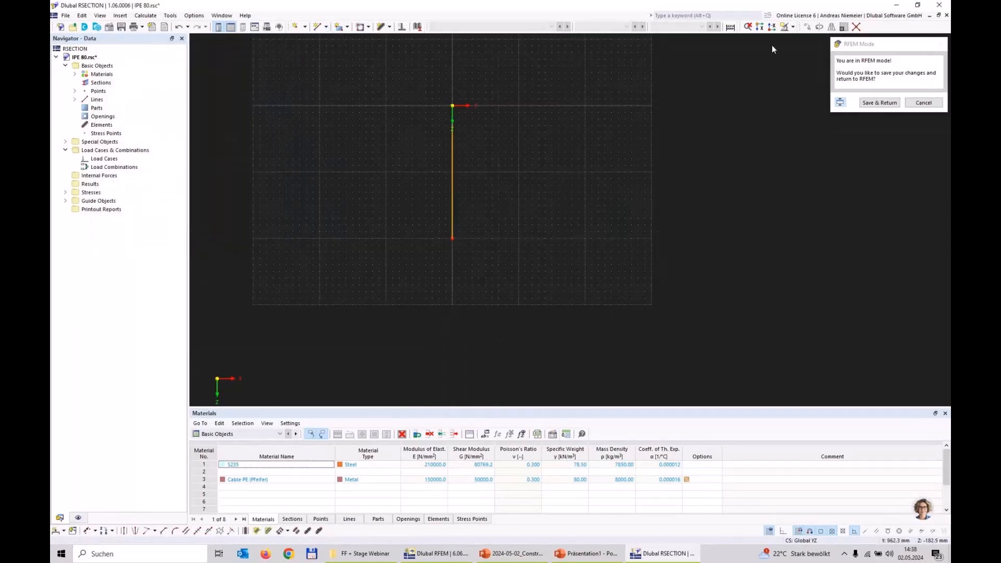
{"action": "left_click", "coordinate": [808, 28]}
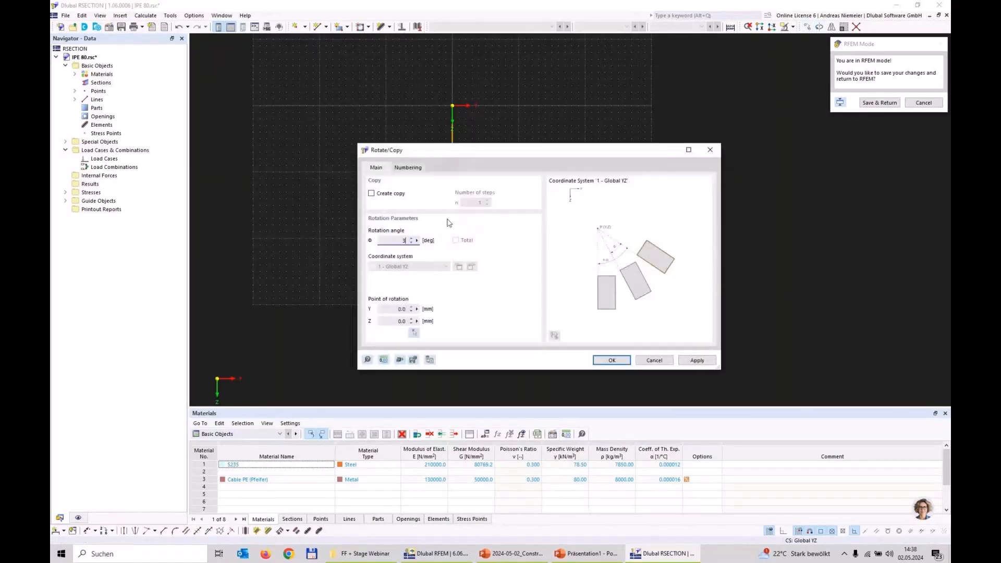
{"action": "left_click", "coordinate": [600, 358]}
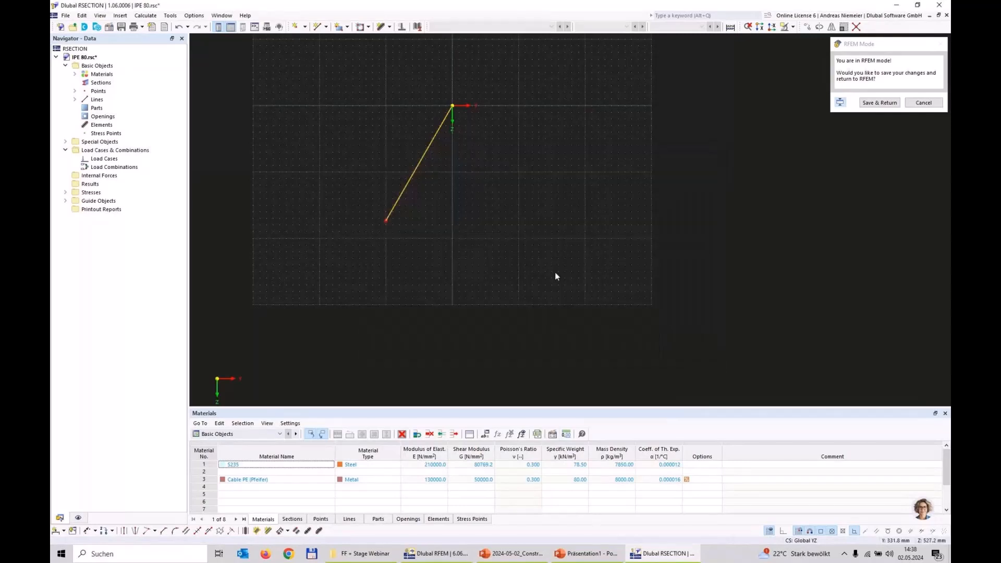
Create one copy of the inclined line rotated by -60° about the origin.
{"action": "left_click", "coordinate": [397, 202]}
{"action": "left_click", "coordinate": [820, 27]}
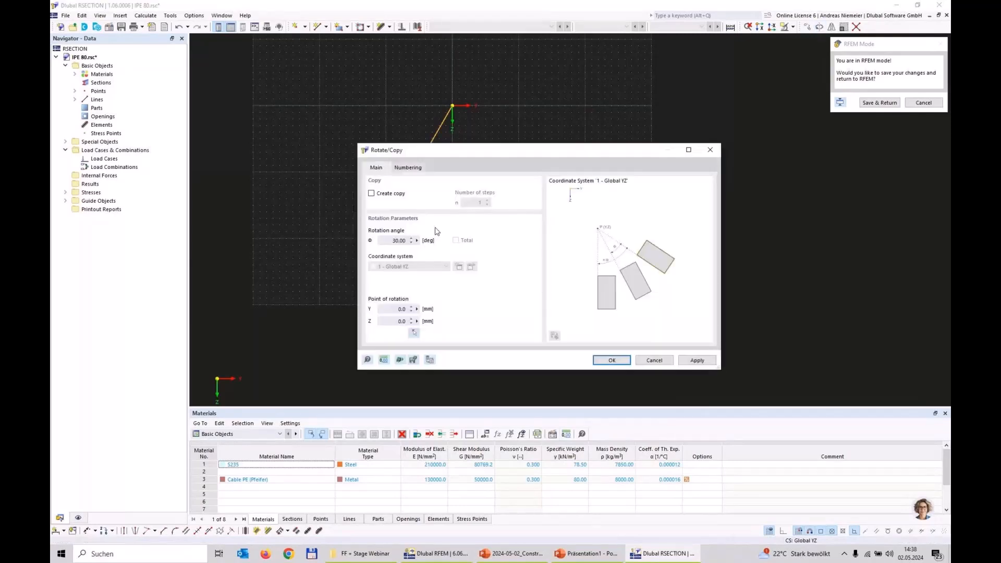
{"action": "left_click", "coordinate": [395, 203]}
{"action": "left_click_drag", "start_coordinate": [392, 241], "coordinate": [429, 247]}
{"action": "key", "text": "BackSpace"}
{"action": "type", "text": "-60"}
{"action": "left_click", "coordinate": [613, 360]}
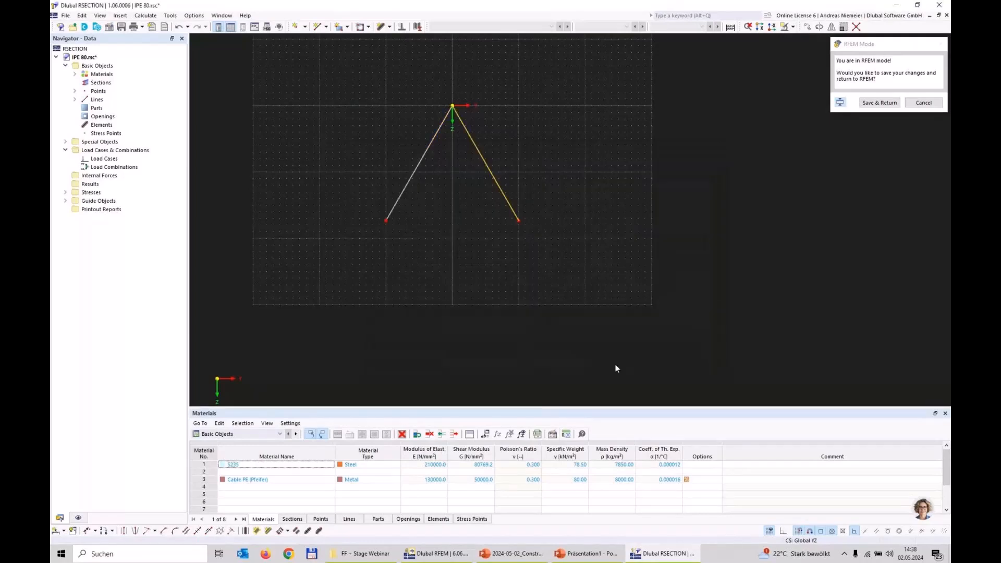
Close the triangle with a horizontal line between the lower ends of the two inclined lines.
{"action": "double_click", "coordinate": [315, 28]}
{"action": "left_click", "coordinate": [386, 221]}
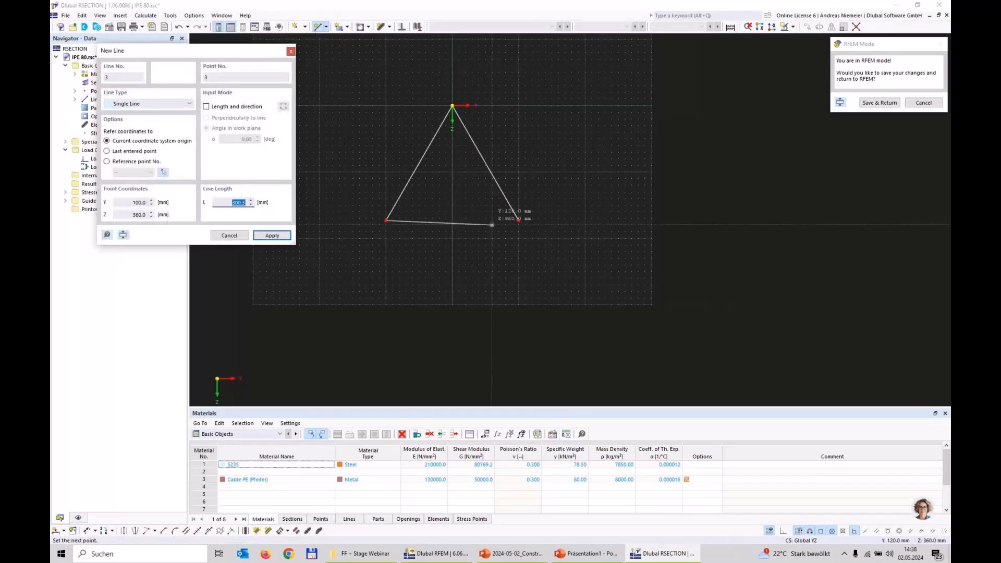
{"action": "left_click", "coordinate": [525, 224]}
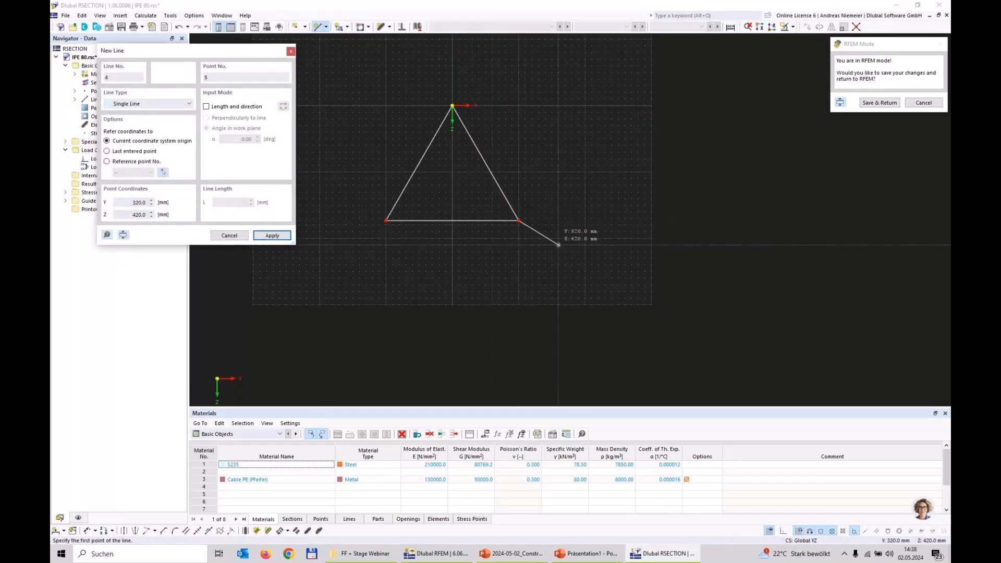
{"action": "key", "text": "Escape"}
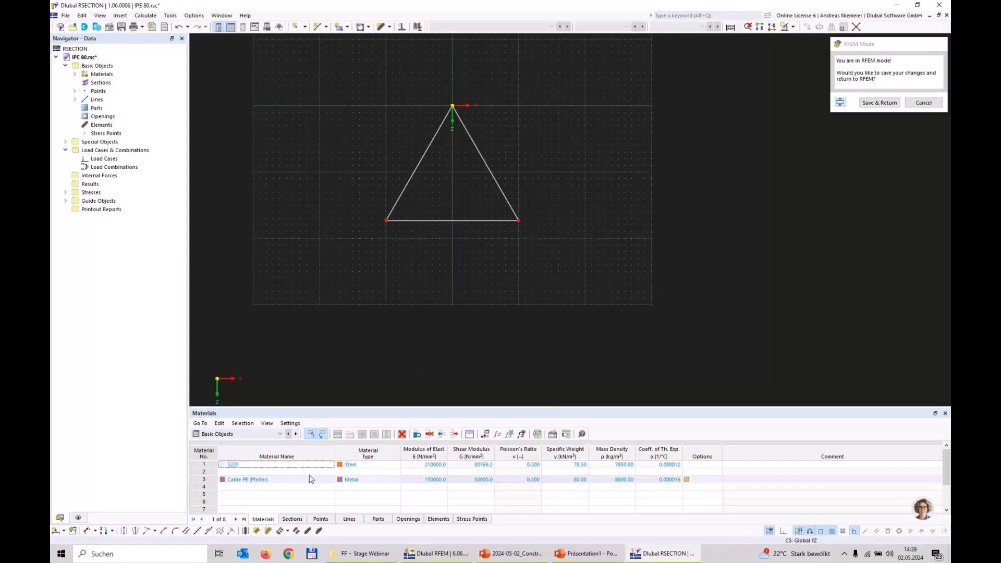
Create elements with a thickness of 20 mm and material S235 on all three lines of the triangle.
{"action": "left_click", "coordinate": [308, 531]}
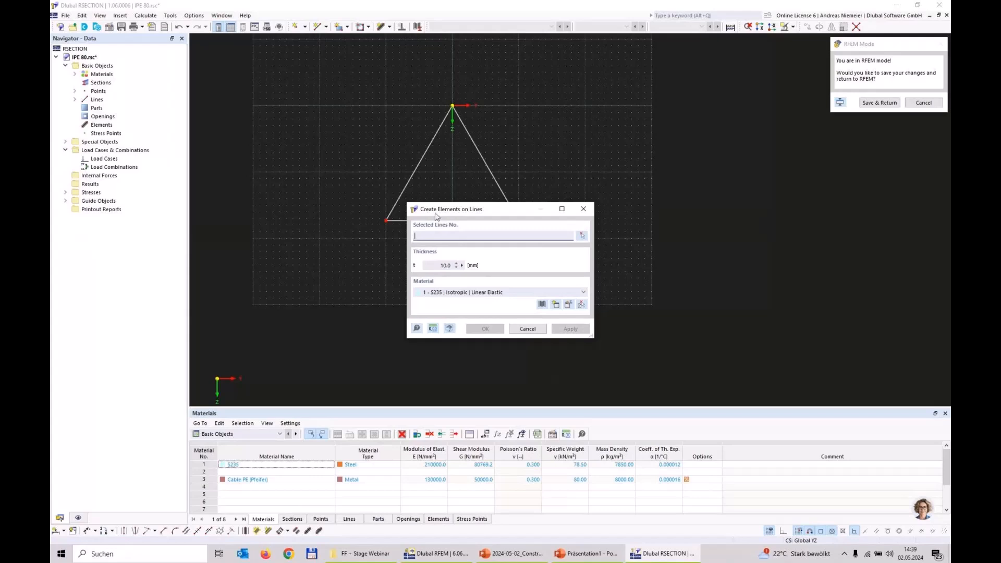
{"action": "left_click", "coordinate": [584, 236]}
{"action": "left_click_drag", "start_coordinate": [620, 276], "coordinate": [366, 108]}
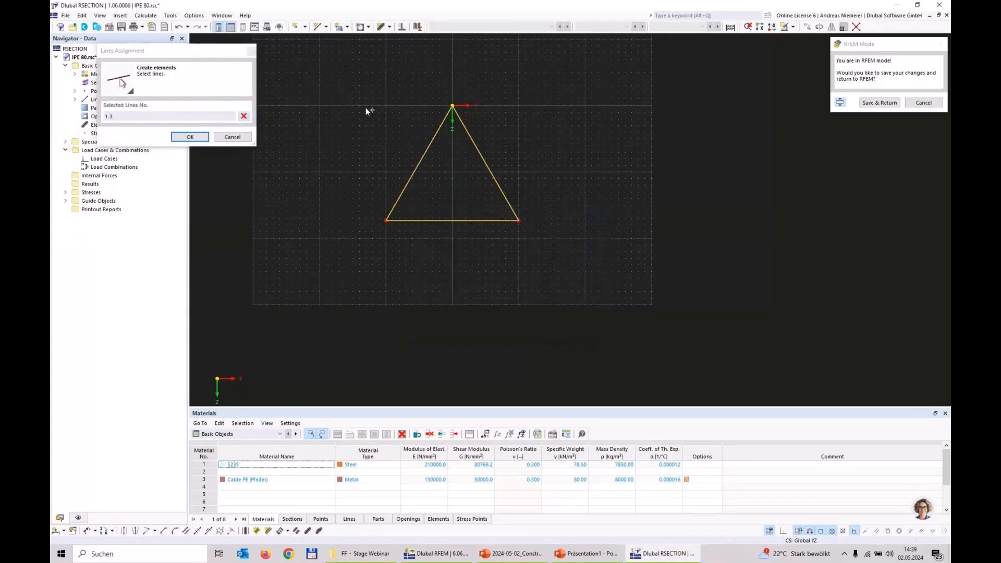
{"action": "left_click", "coordinate": [190, 137]}
{"action": "double_click", "coordinate": [444, 266]}
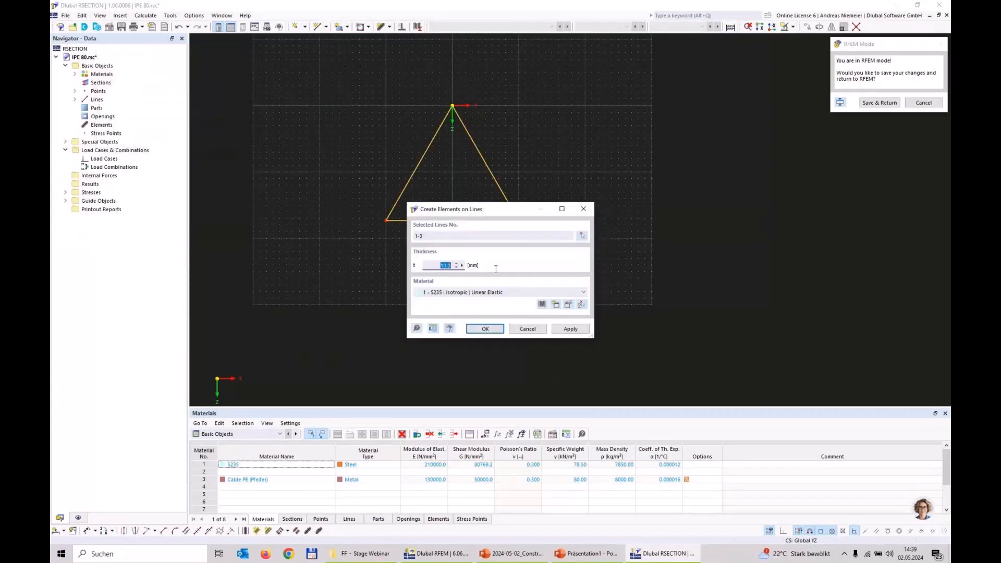
{"action": "type", "text": "20"}
{"action": "left_click", "coordinate": [485, 329]}
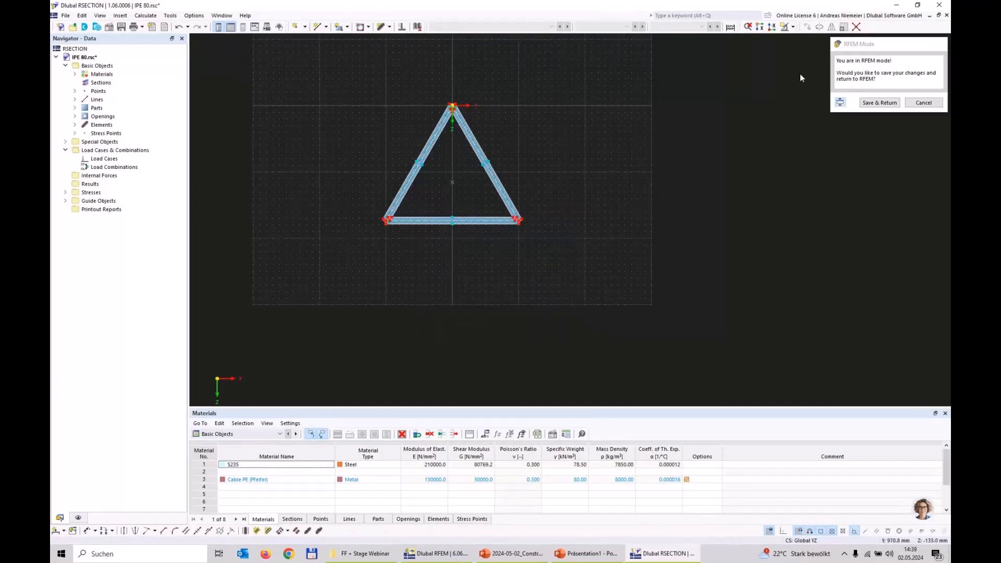
Save the triangular section back to RFEM and create the arch member with it, accepting deletion of the existing results.
{"action": "left_click", "coordinate": [879, 103]}
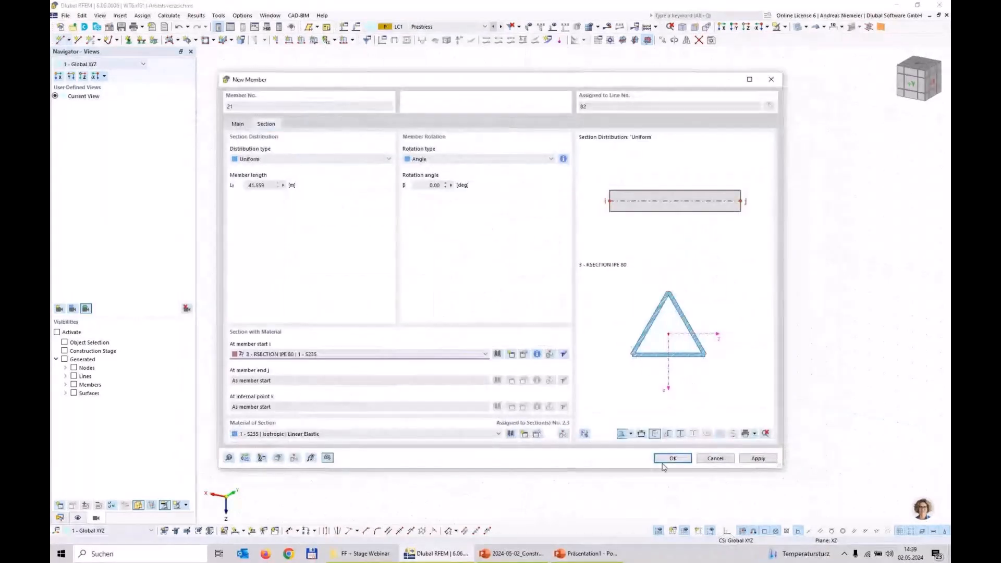
{"action": "left_click", "coordinate": [669, 459]}
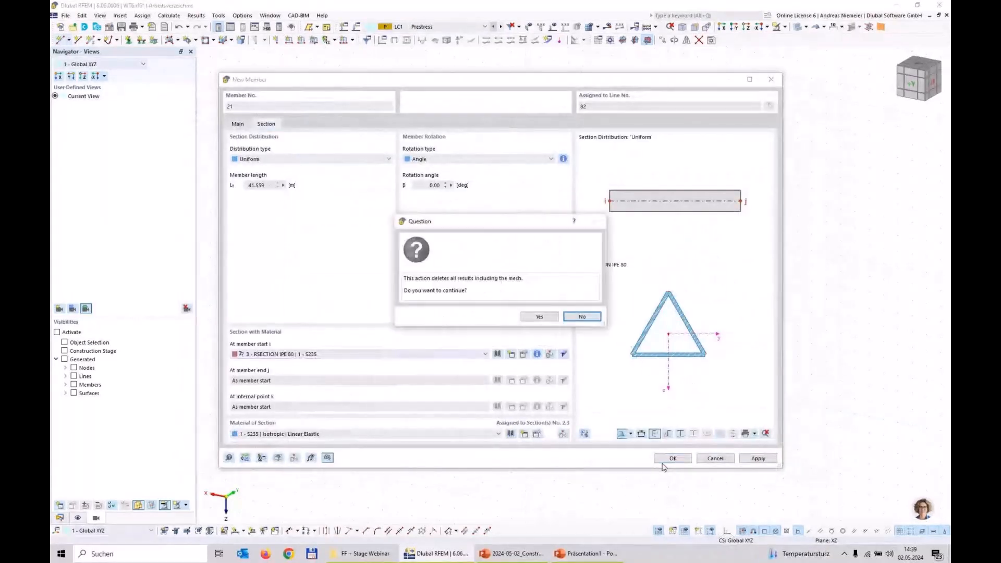
{"action": "left_click", "coordinate": [539, 316]}
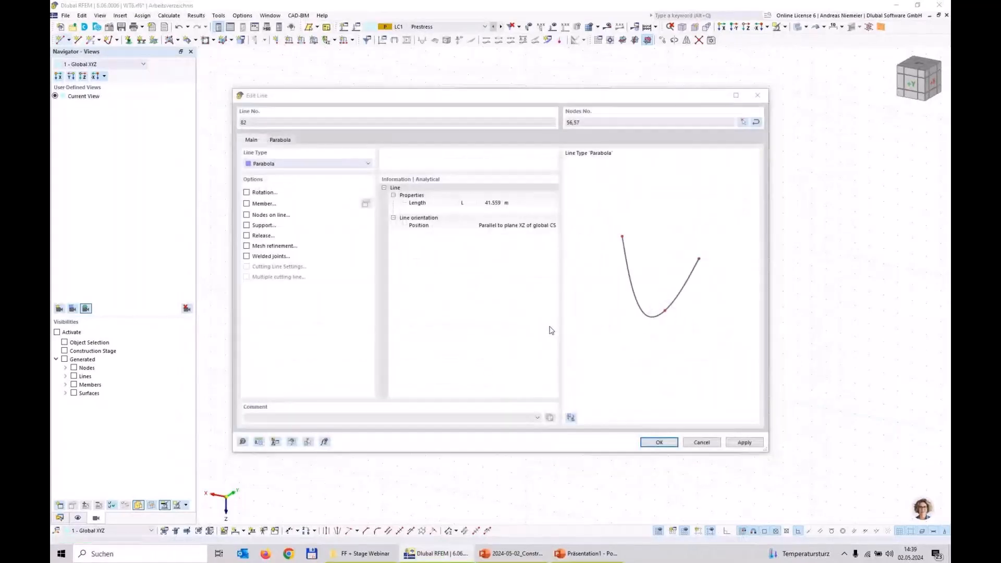
{"action": "left_click", "coordinate": [652, 445]}
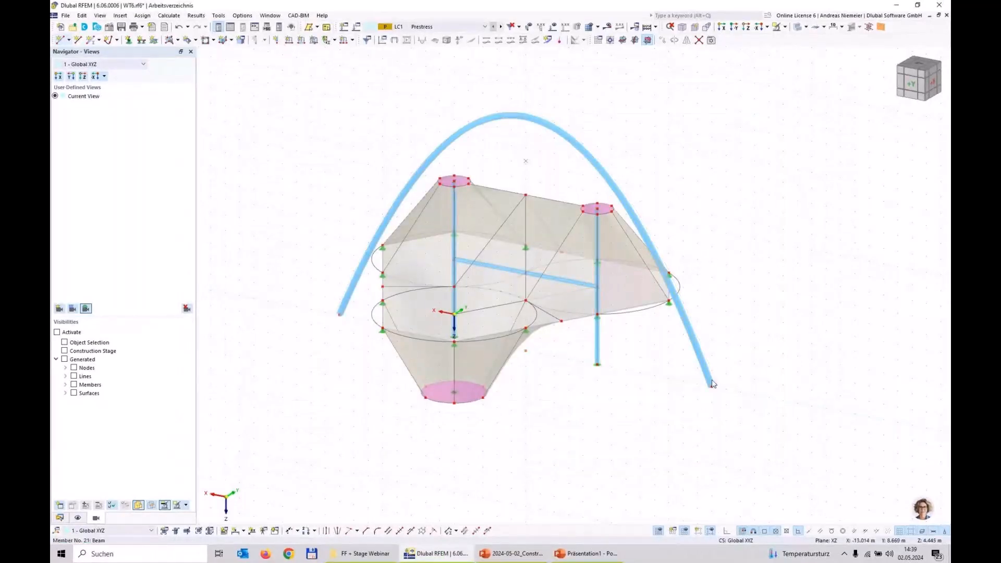
Examine the triangular section and its orientation at the foot of the arch from several angles.
{"action": "scroll", "coordinate": [700, 412], "scroll_direction": "up", "scroll_amount": 8}
{"action": "scroll", "coordinate": [762, 379], "scroll_direction": "down", "scroll_amount": 6}
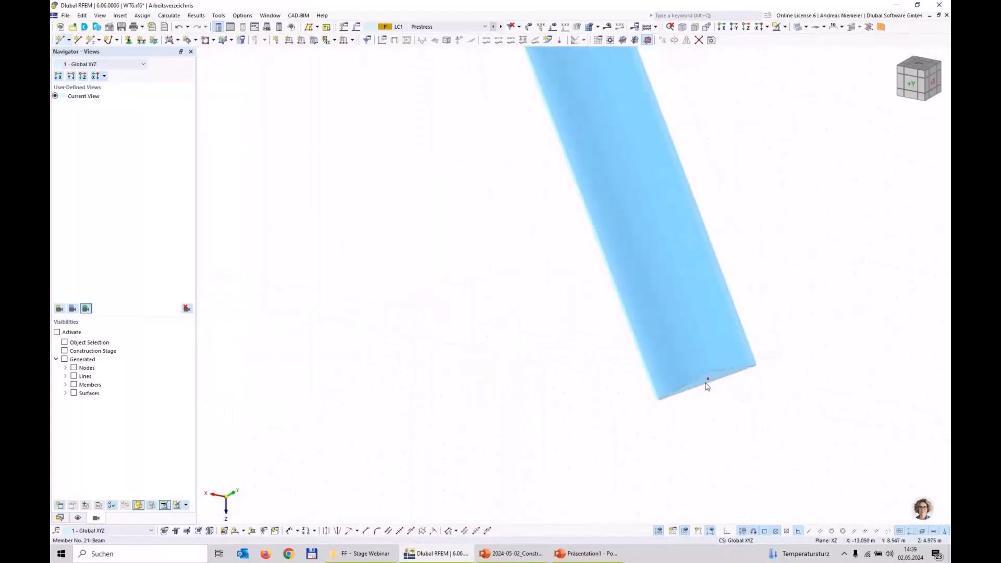
{"action": "mouse_move", "coordinate": [771, 389]}
{"action": "middle_mouse_down"}
{"action": "mouse_move", "coordinate": [727, 387]}
{"action": "mouse_move", "coordinate": [722, 377]}
{"action": "middle_mouse_up"}
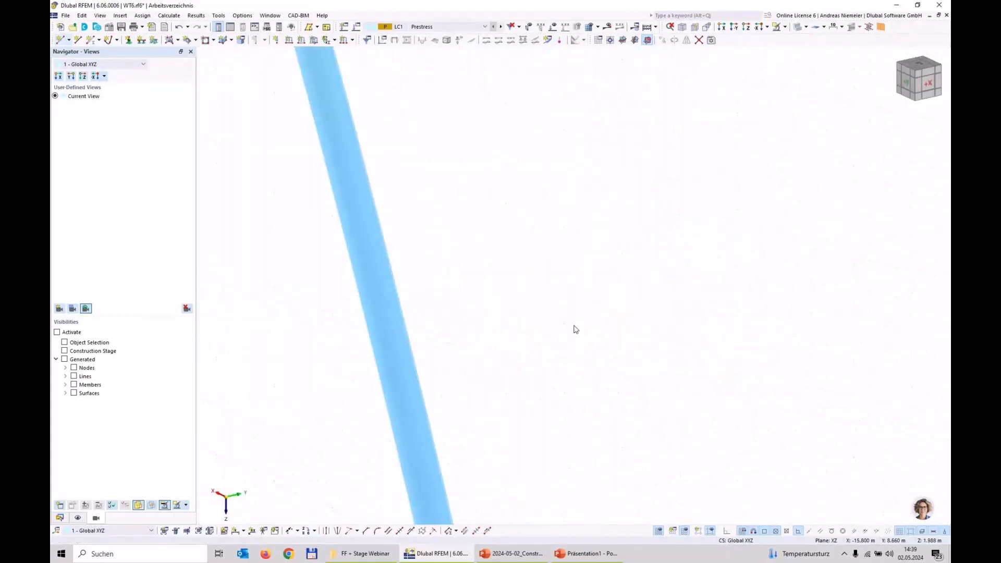
{"action": "scroll", "coordinate": [548, 329], "scroll_direction": "down", "scroll_amount": 5}
{"action": "scroll", "coordinate": [500, 302], "scroll_direction": "up", "scroll_amount": 7}
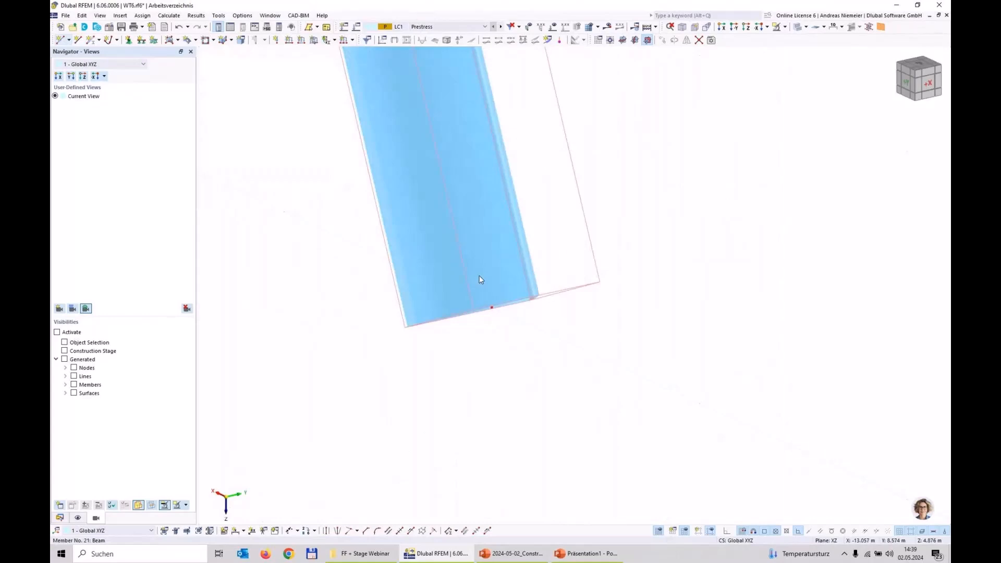
{"action": "scroll", "coordinate": [558, 386], "scroll_direction": "down", "scroll_amount": 5}
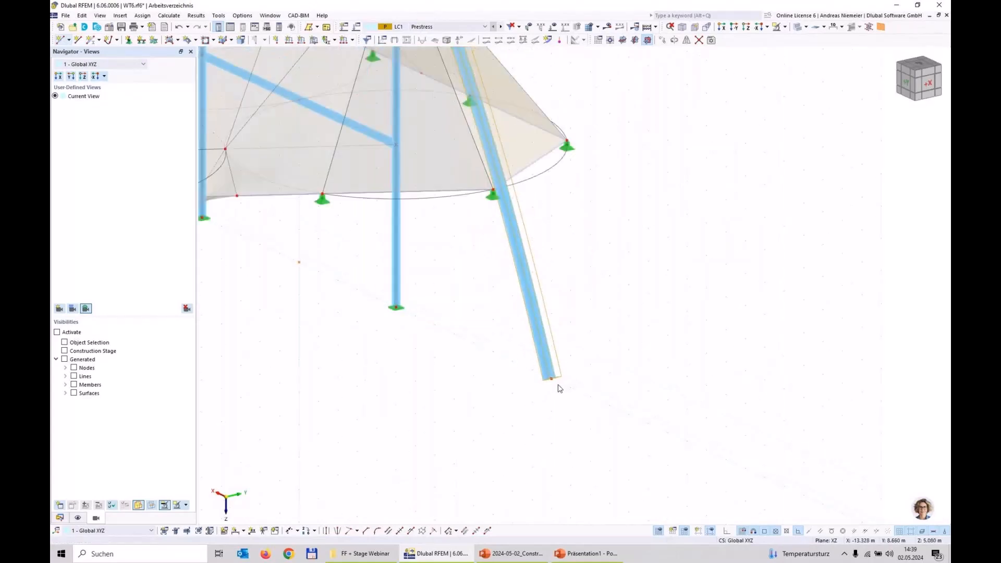
{"action": "scroll", "coordinate": [559, 386], "scroll_direction": "down", "scroll_amount": 4}
{"action": "scroll", "coordinate": [558, 383], "scroll_direction": "up", "scroll_amount": 7}
{"action": "scroll", "coordinate": [266, 275], "scroll_direction": "down", "scroll_amount": 5}
{"action": "scroll", "coordinate": [438, 402], "scroll_direction": "down", "scroll_amount": 4}
{"action": "middle_click_drag", "start_coordinate": [438, 402], "coordinate": [527, 367]}
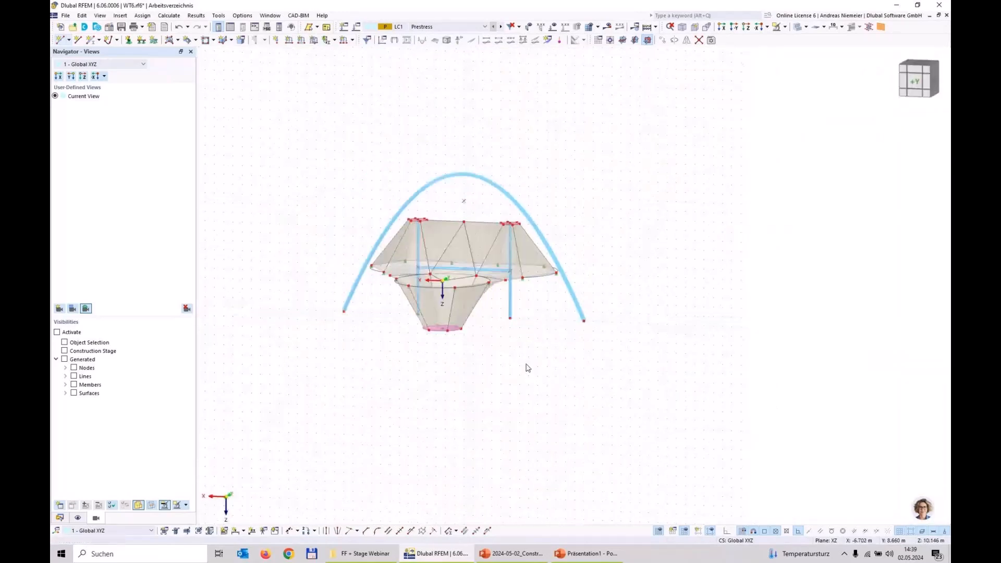
Copy the two upper mast segments vertically so that the copies start at the mast heads.
{"action": "scroll", "coordinate": [527, 367], "scroll_direction": "up", "scroll_amount": 5}
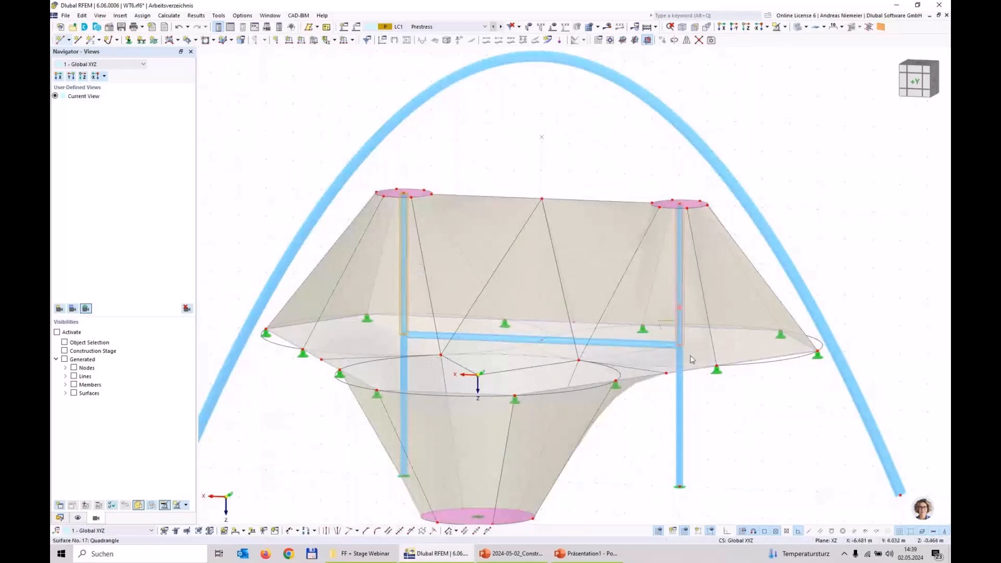
{"action": "left_click_drag", "start_coordinate": [680, 351], "coordinate": [680, 206], "text": "ctrl"}
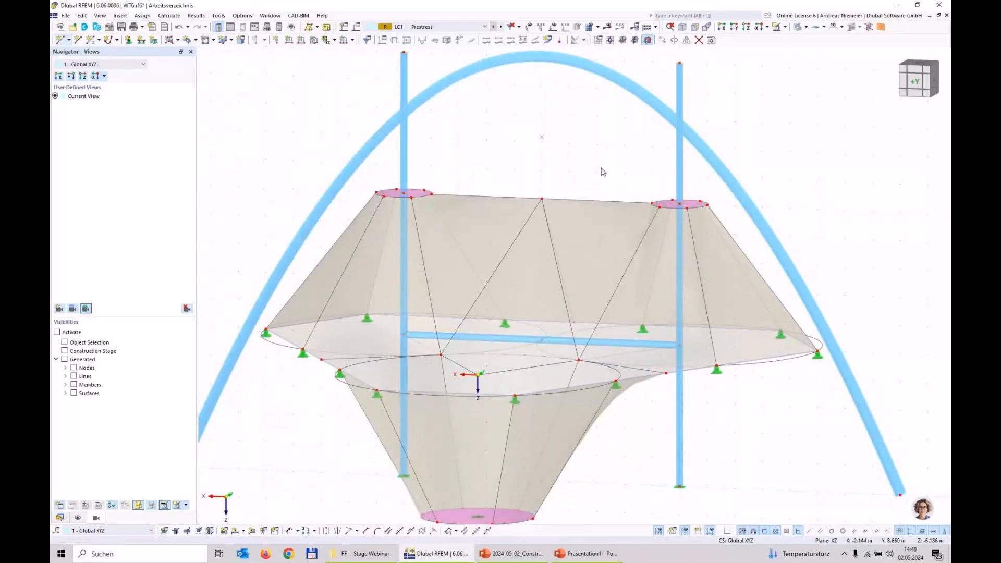
Connect the copied vertical members with the arch at their crossings and delete the portions projecting above it.
{"action": "left_click_drag", "start_coordinate": [763, 169], "coordinate": [622, 111]}
{"action": "left_click_drag", "start_coordinate": [446, 149], "coordinate": [371, 101]}
{"action": "scroll", "coordinate": [553, 163], "scroll_direction": "down", "scroll_amount": 2}
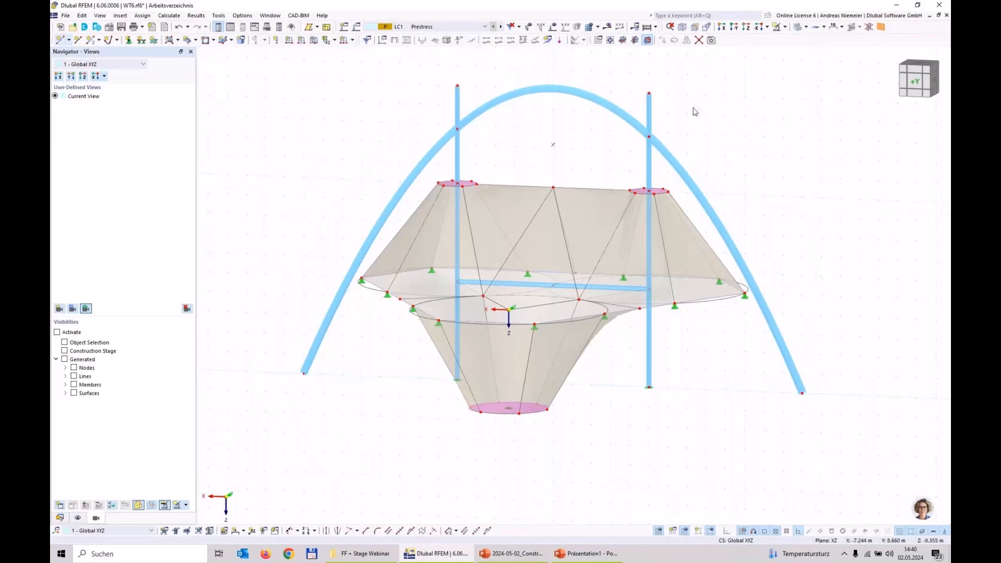
{"action": "left_click", "coordinate": [649, 112]}
{"action": "left_click", "coordinate": [458, 107]}
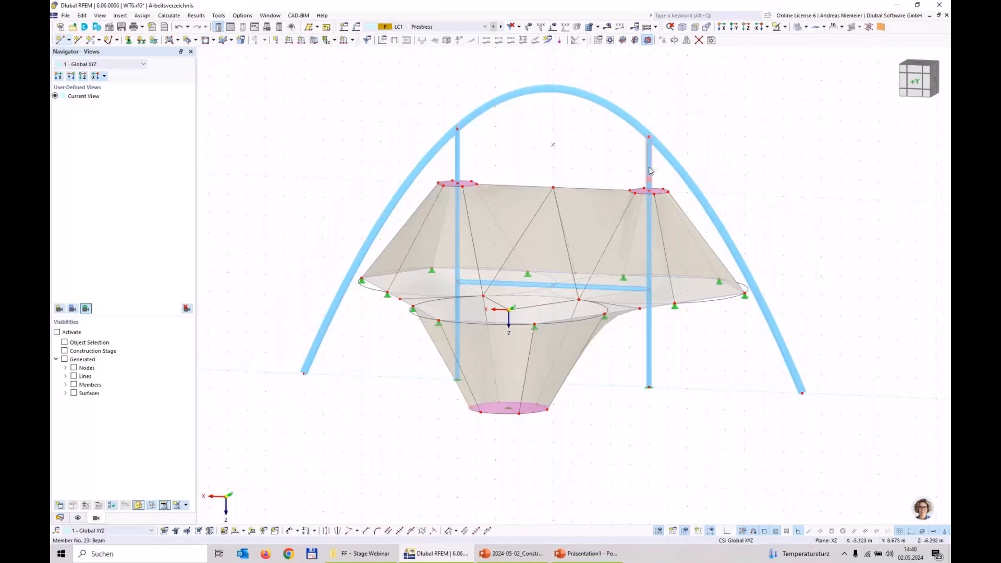
Change the member type of the two vertical members between the mast heads and the arch to Truss.
{"action": "right_click", "coordinate": [457, 152]}
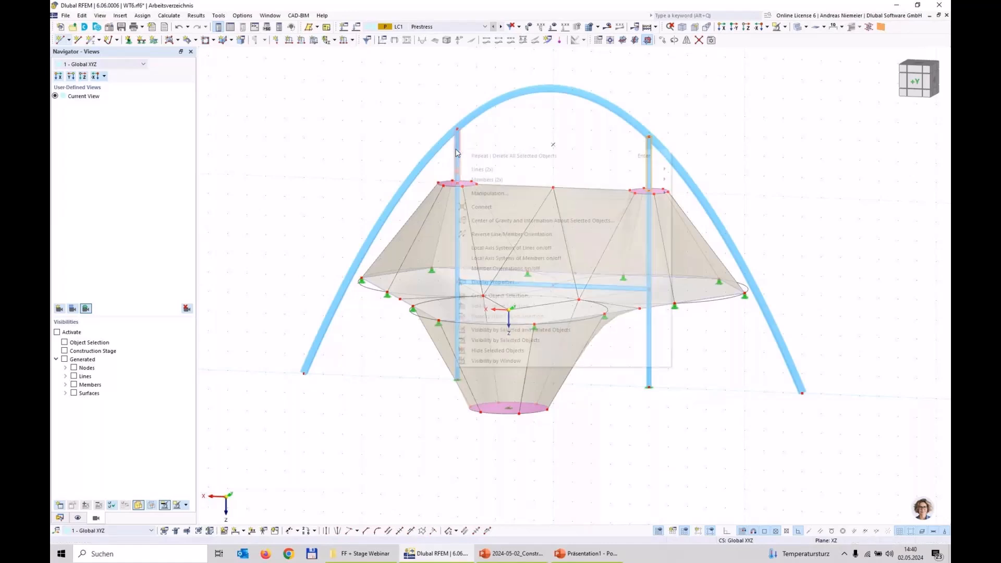
{"action": "mouse_move", "coordinate": [479, 182]}
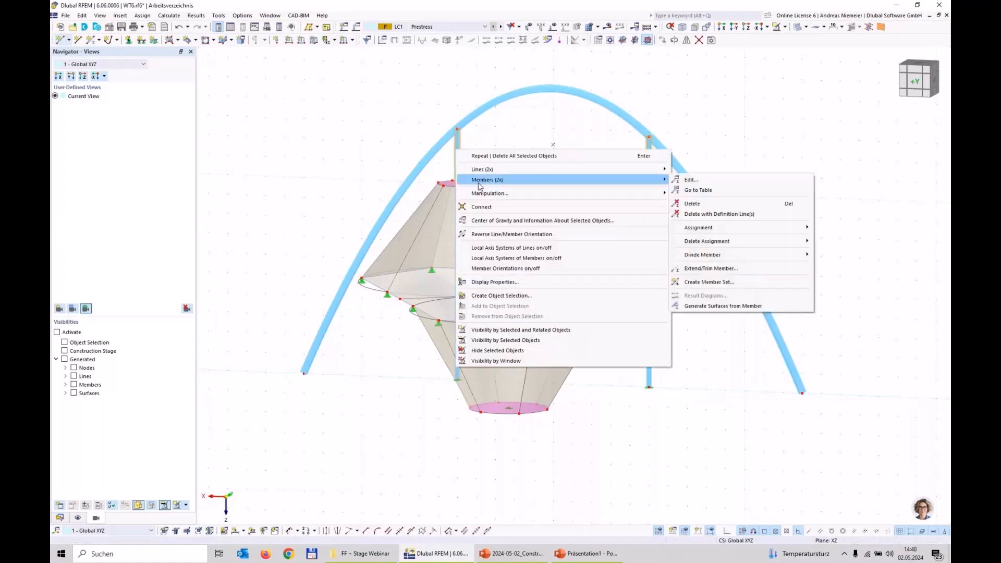
{"action": "left_click", "coordinate": [700, 178]}
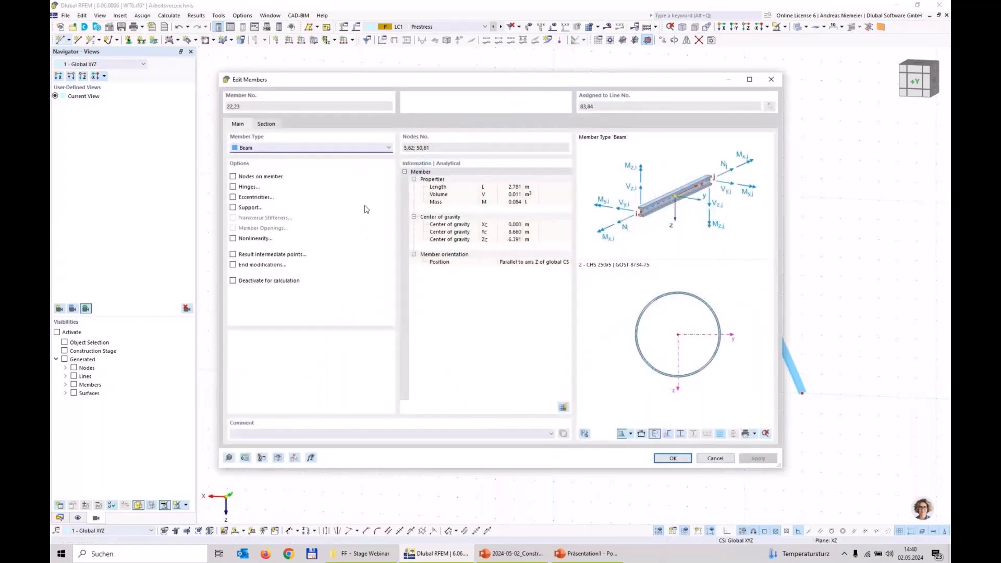
{"action": "left_click", "coordinate": [285, 148]}
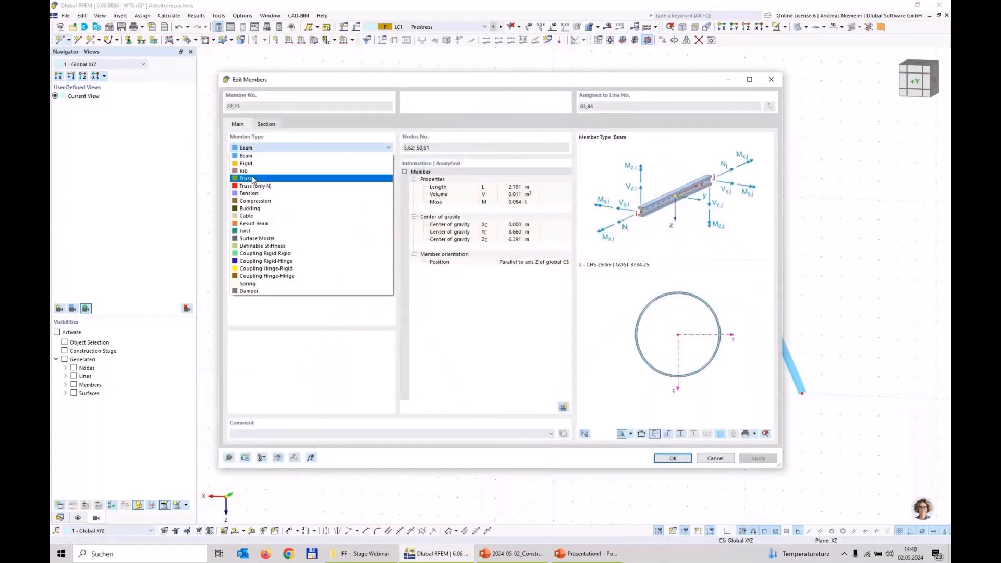
{"action": "left_click", "coordinate": [254, 181]}
Assign a new round bar section R 20 in S235 to the two hanger members.
{"action": "left_click", "coordinate": [267, 124]}
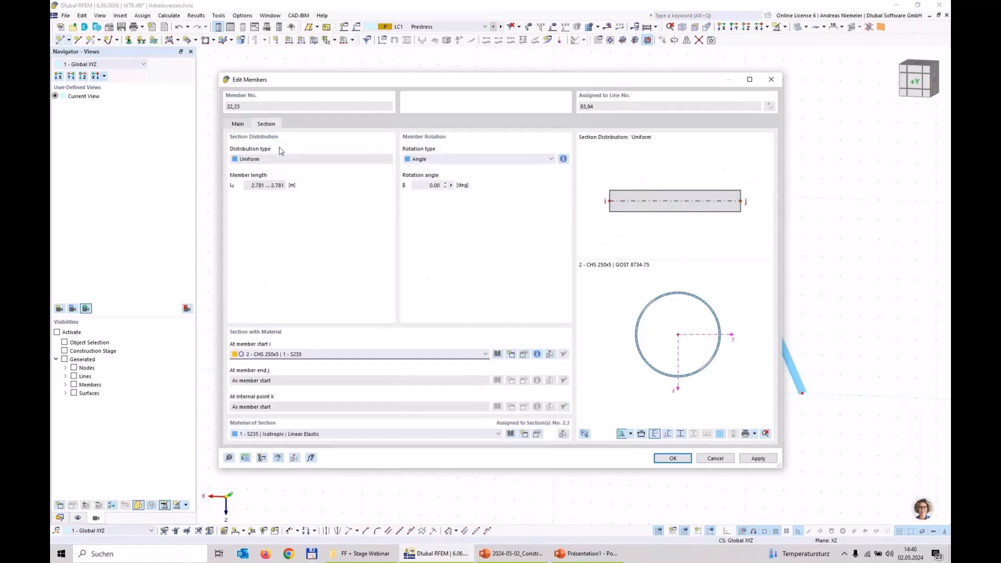
{"action": "left_click", "coordinate": [340, 354]}
{"action": "left_click", "coordinate": [314, 385]}
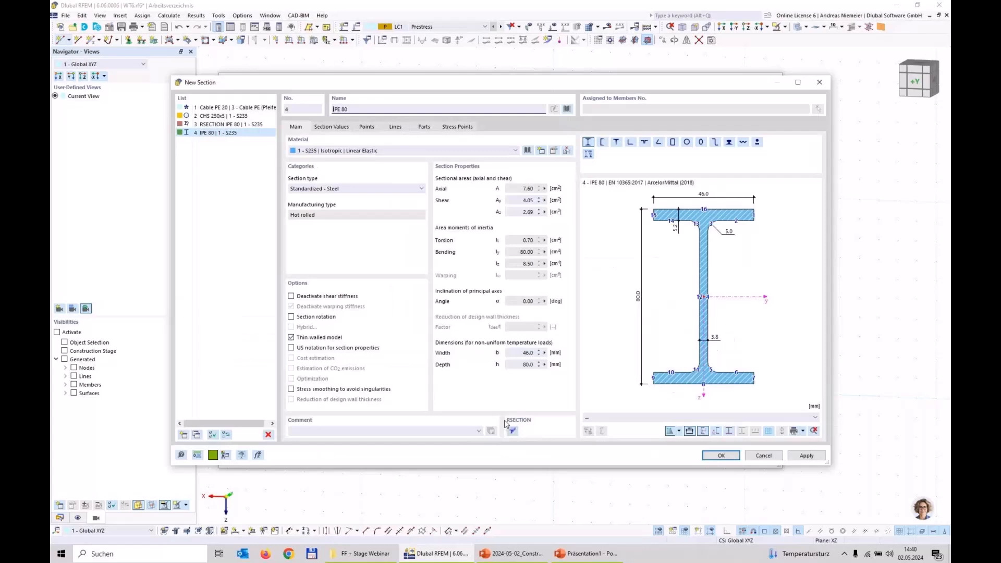
{"action": "left_click", "coordinate": [567, 109]}
{"action": "left_click", "coordinate": [304, 188]}
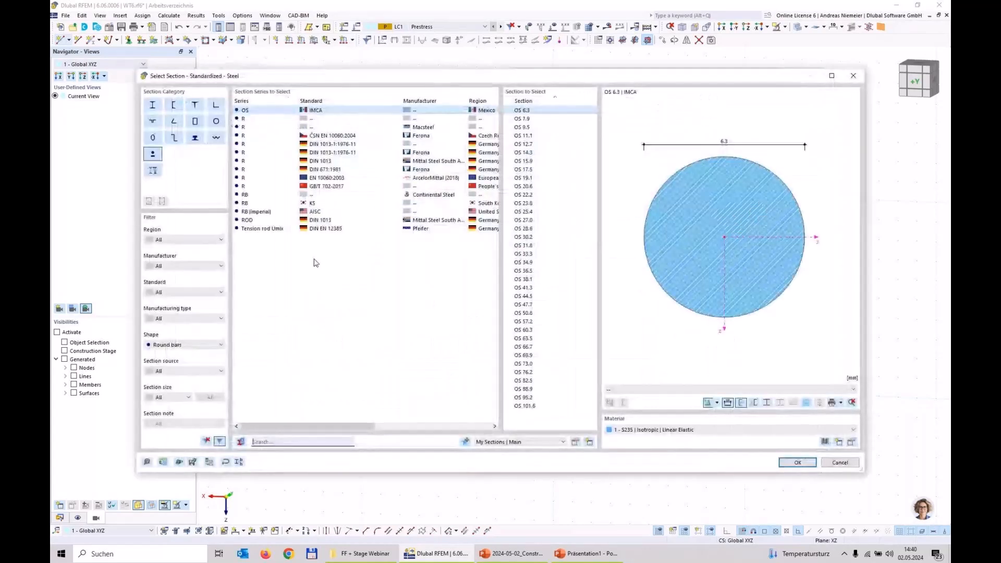
{"action": "left_click", "coordinate": [271, 118]}
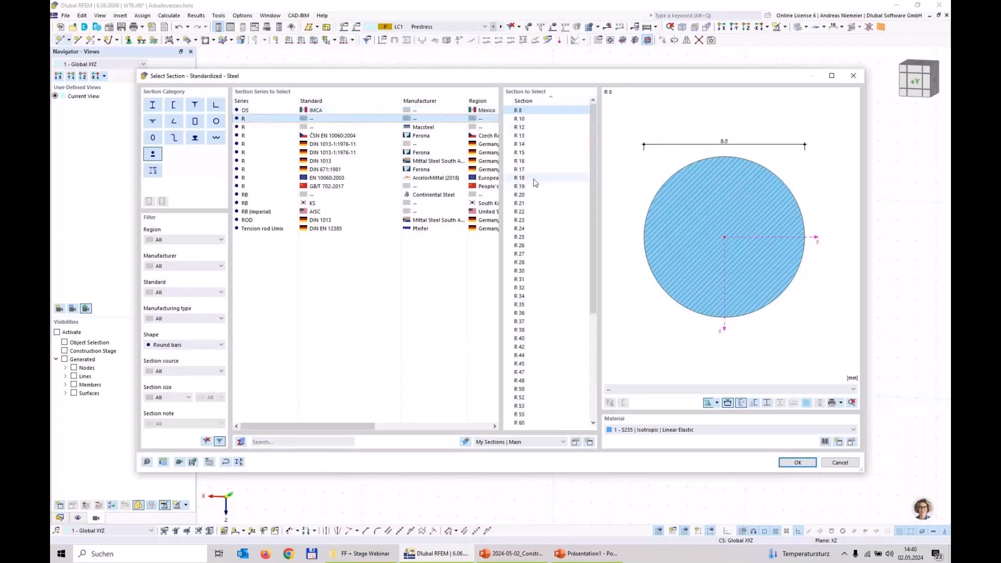
{"action": "left_click", "coordinate": [528, 196]}
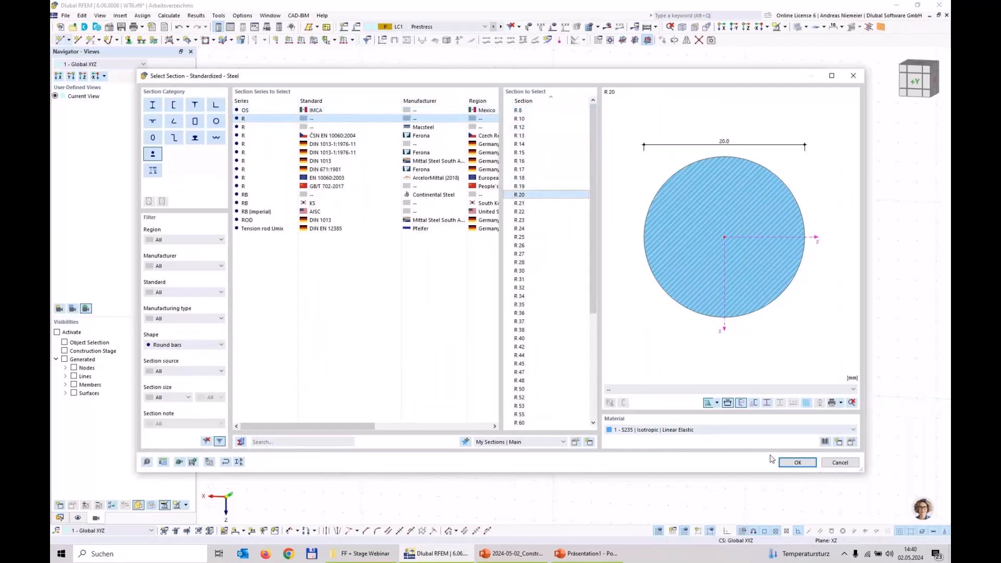
{"action": "left_click", "coordinate": [796, 463]}
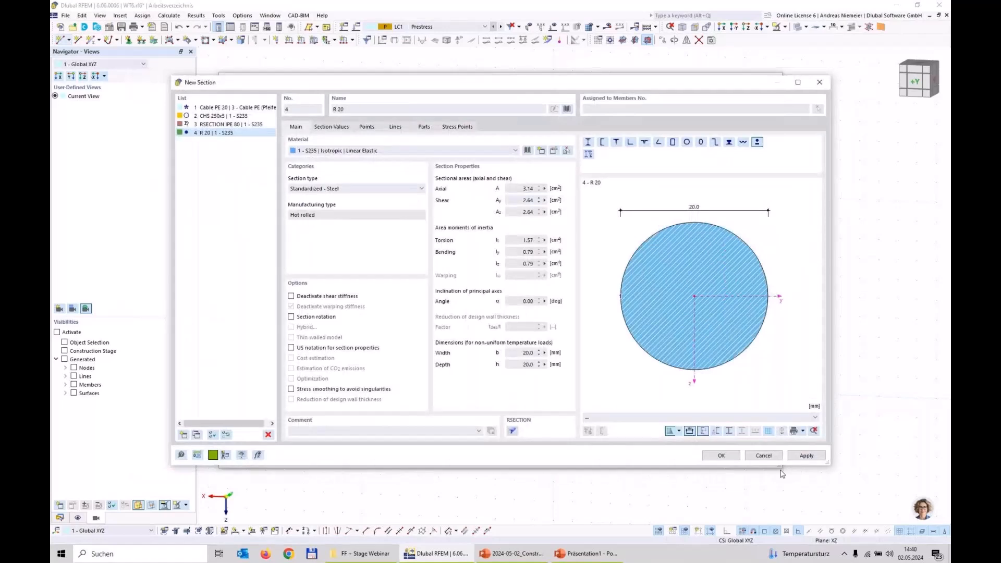
{"action": "left_click", "coordinate": [721, 455]}
{"action": "left_click", "coordinate": [673, 455]}
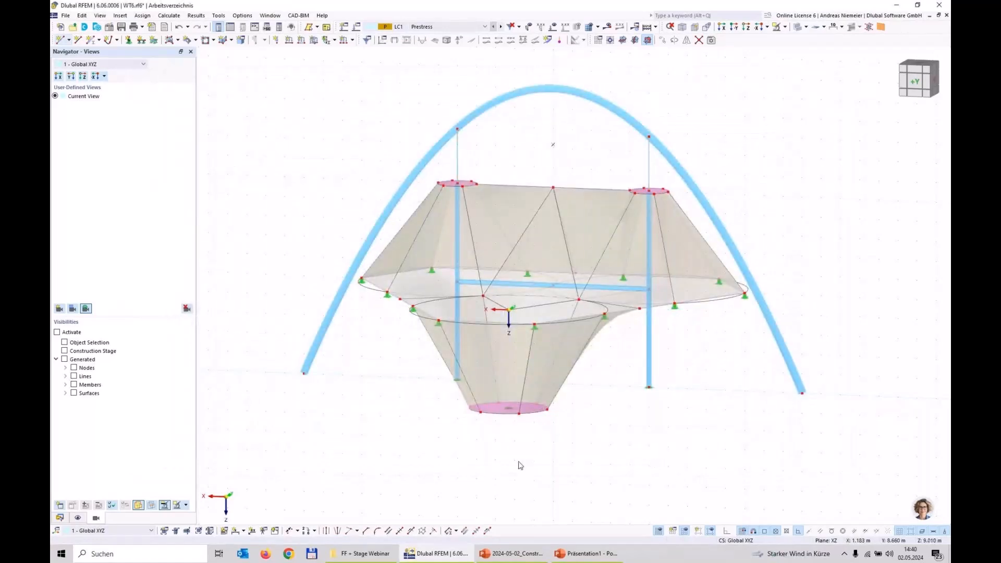
Assign fixed nodal supports to the two base nodes of the arch.
{"action": "scroll", "coordinate": [475, 449], "scroll_direction": "down", "scroll_amount": 3}
{"action": "middle_click_drag", "start_coordinate": [476, 449], "coordinate": [409, 449], "text": "ctrl"}
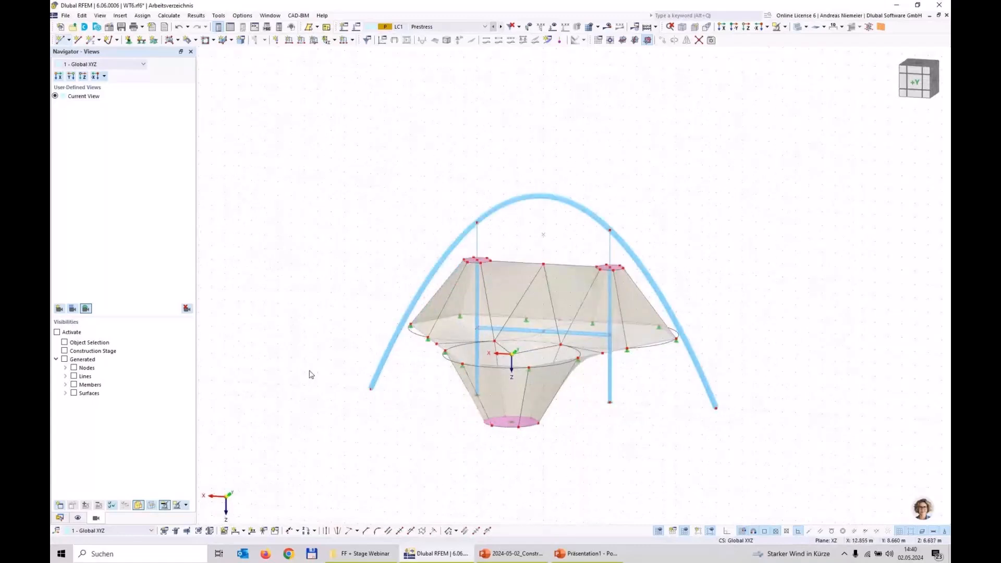
{"action": "left_click", "coordinate": [127, 40]}
{"action": "left_click", "coordinate": [397, 225]}
{"action": "left_click", "coordinate": [396, 248]}
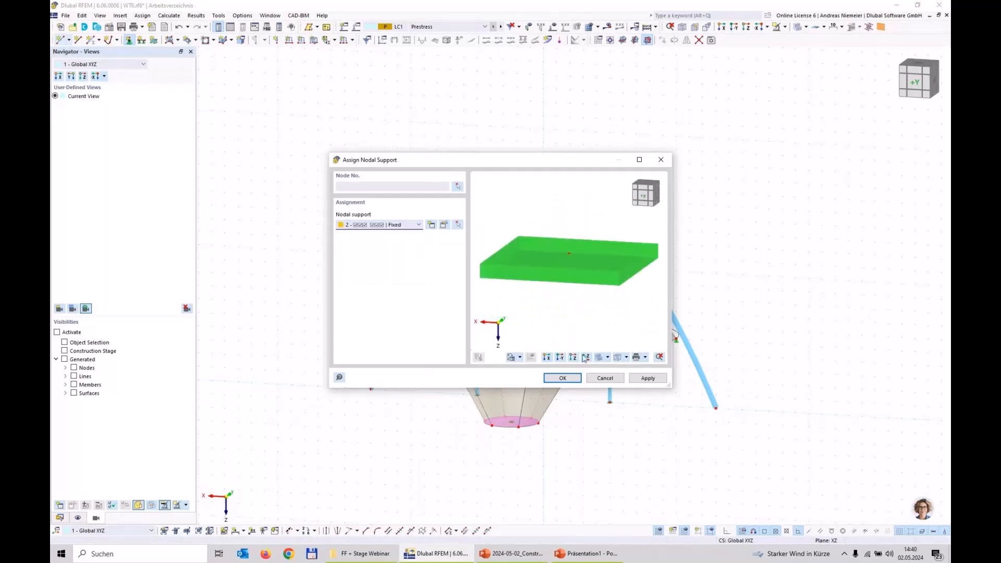
{"action": "left_click", "coordinate": [580, 377]}
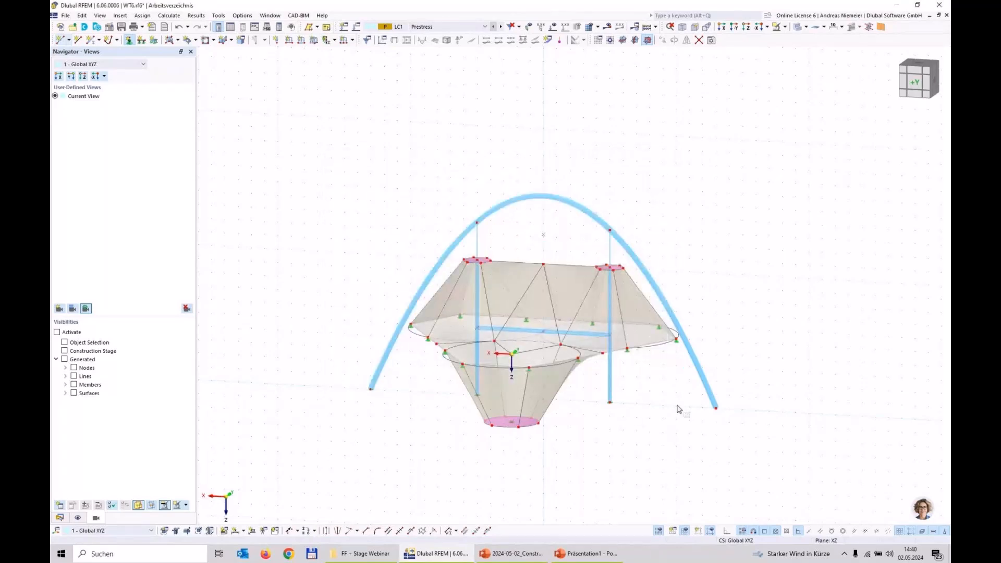
{"action": "middle_click_drag", "start_coordinate": [402, 479], "coordinate": [385, 417], "text": "ctrl"}
Save the model and calculate the results for load case LC1 Prestress.
{"action": "left_click", "coordinate": [121, 26]}
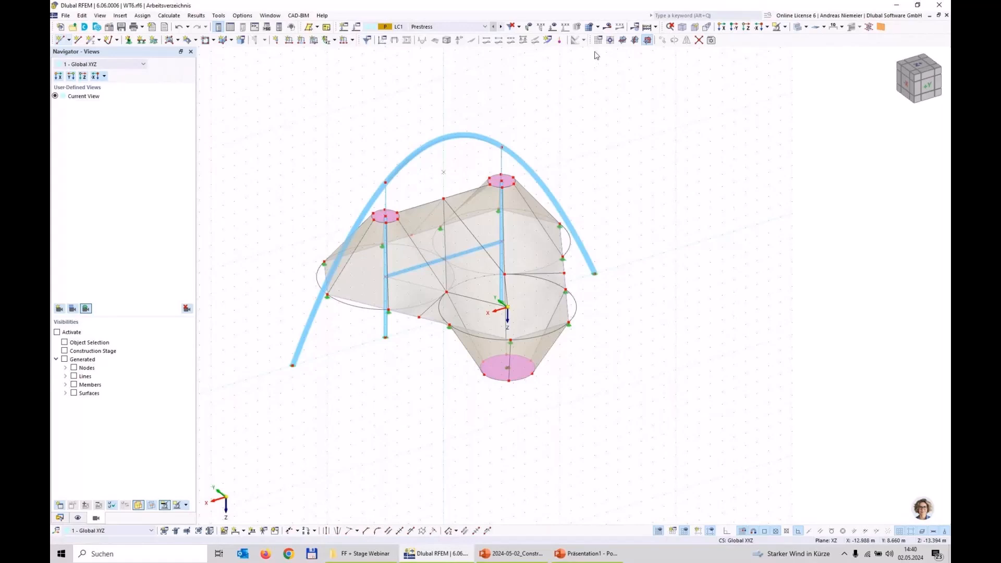
{"action": "left_click", "coordinate": [607, 27]}
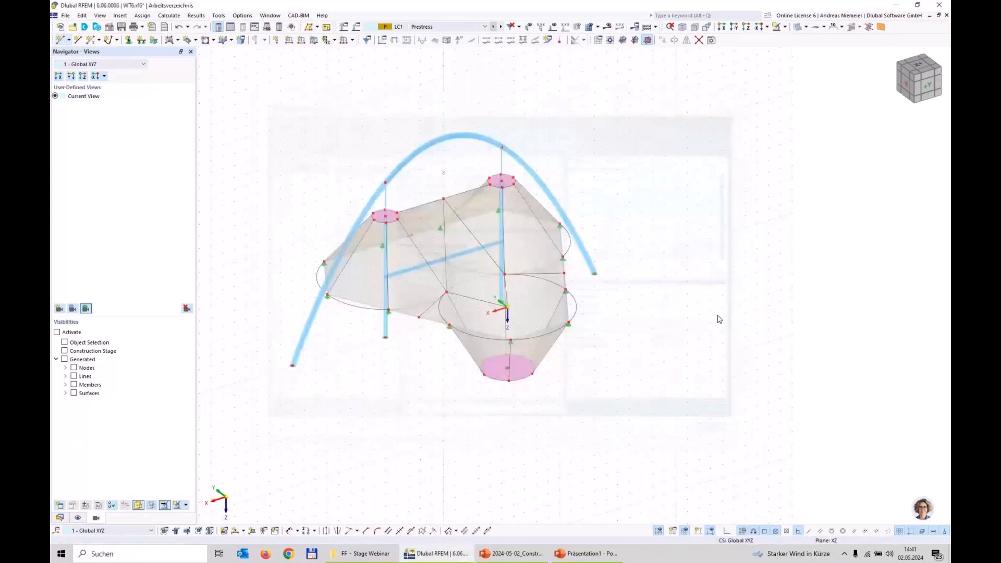
{"action": "scroll", "coordinate": [718, 318], "scroll_direction": "up", "scroll_amount": 1}
{"action": "middle_click_drag", "start_coordinate": [361, 383], "coordinate": [380, 404]}
{"action": "scroll", "coordinate": [400, 420], "scroll_direction": "down", "scroll_amount": 1}
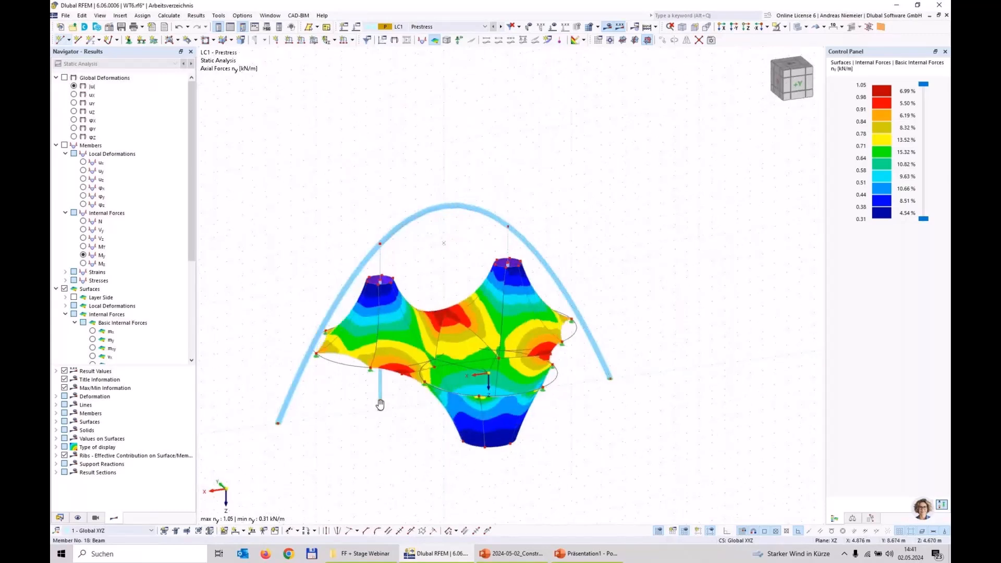
{"action": "scroll", "coordinate": [380, 404], "scroll_direction": "up", "scroll_amount": 1}
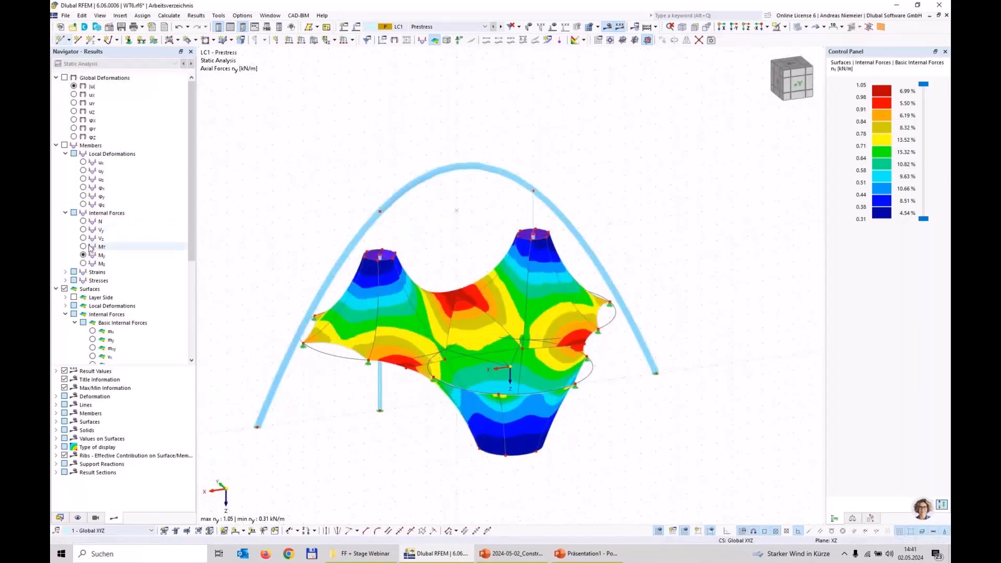
Display the members' axial forces N and hide the surface results.
{"action": "left_click", "coordinate": [83, 221]}
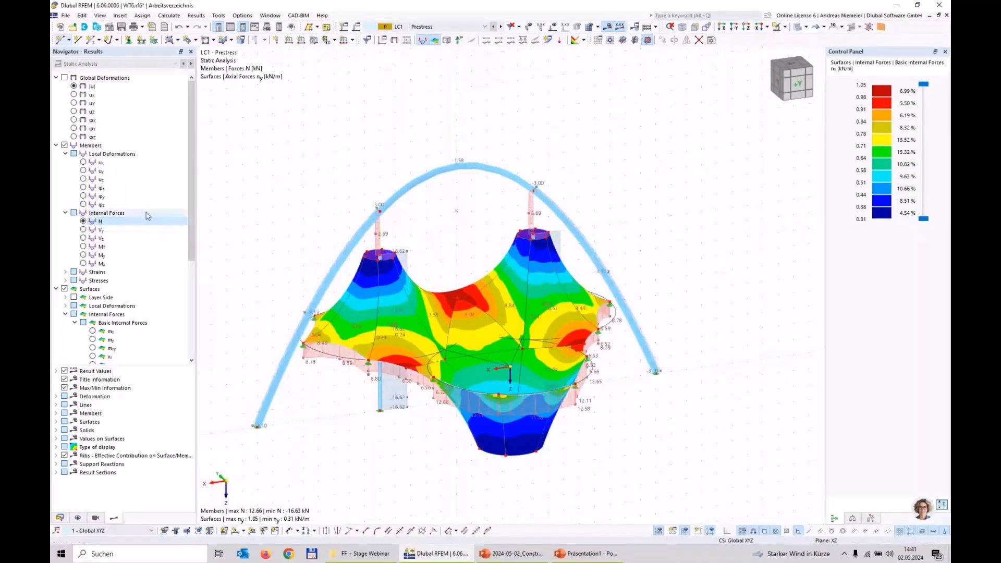
{"action": "left_click", "coordinate": [67, 289]}
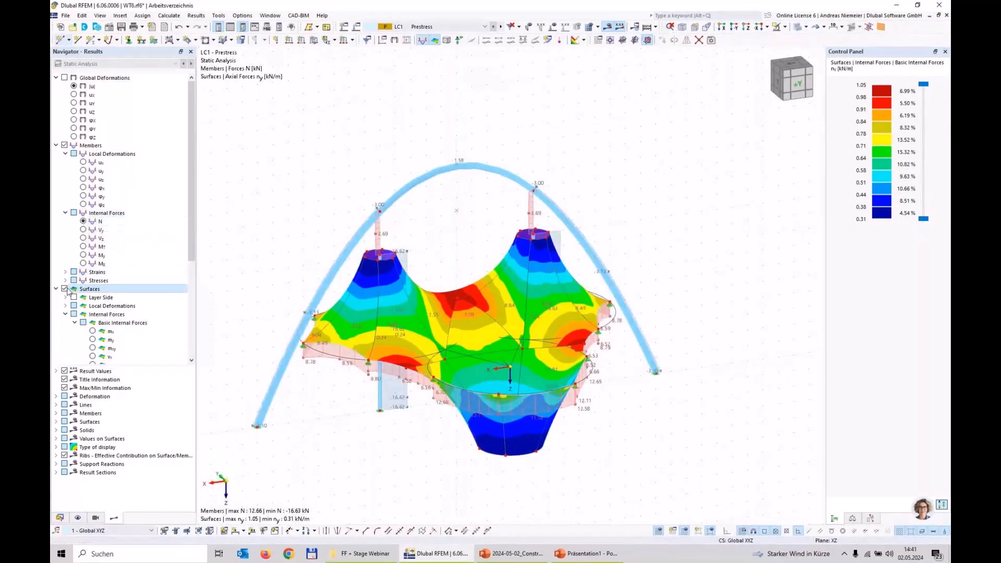
{"action": "left_click", "coordinate": [64, 289]}
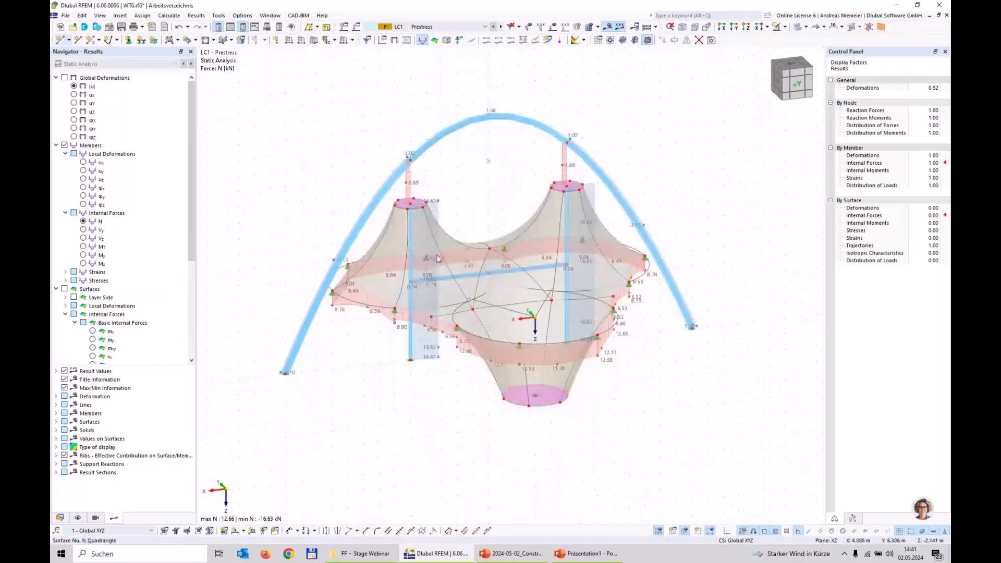
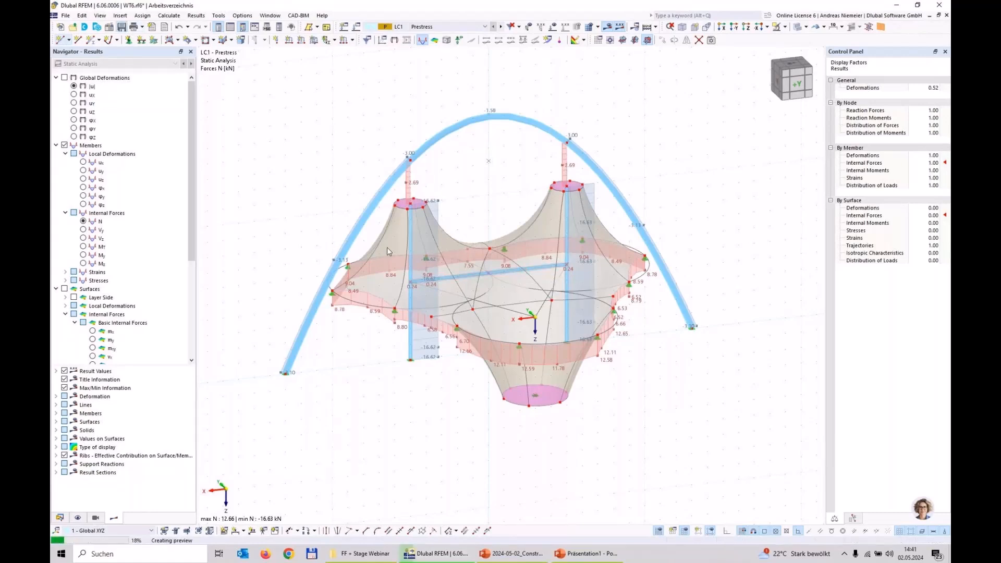
Save the model and set construction stage CS1 Start to allow changes to members, surfaces and nodal supports.
{"action": "key", "text": "ctrl+s"}
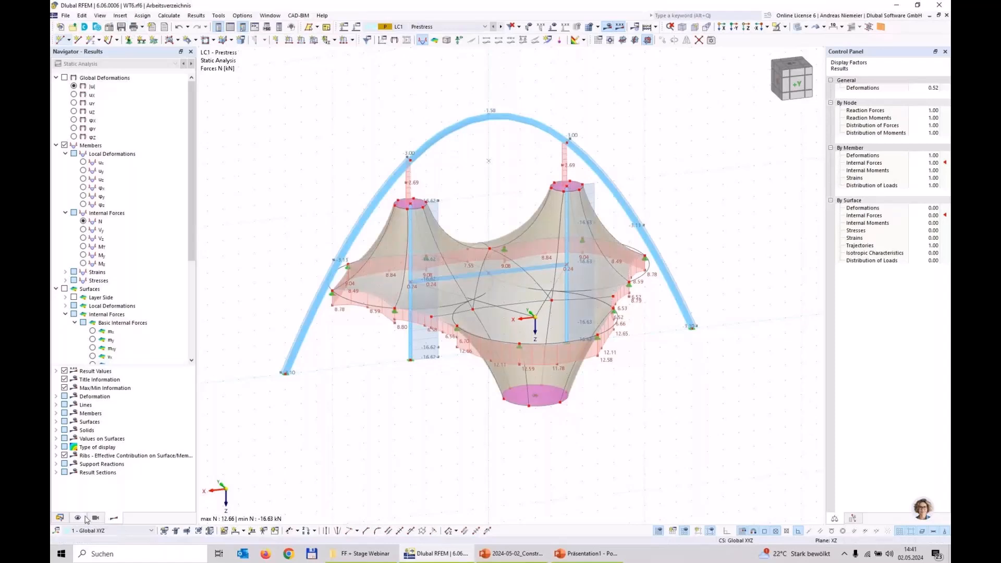
{"action": "left_click", "coordinate": [60, 518]}
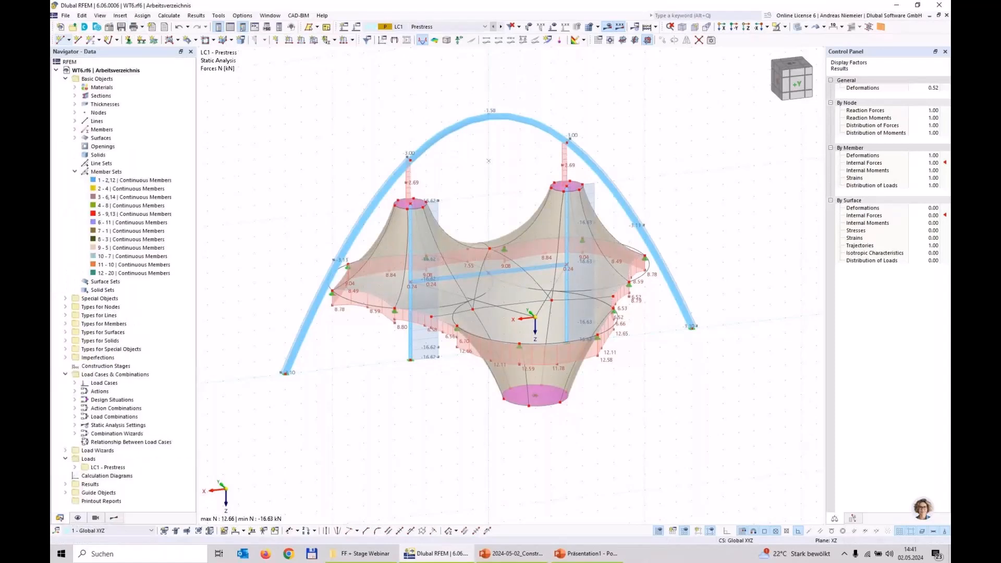
{"action": "left_click", "coordinate": [65, 79]}
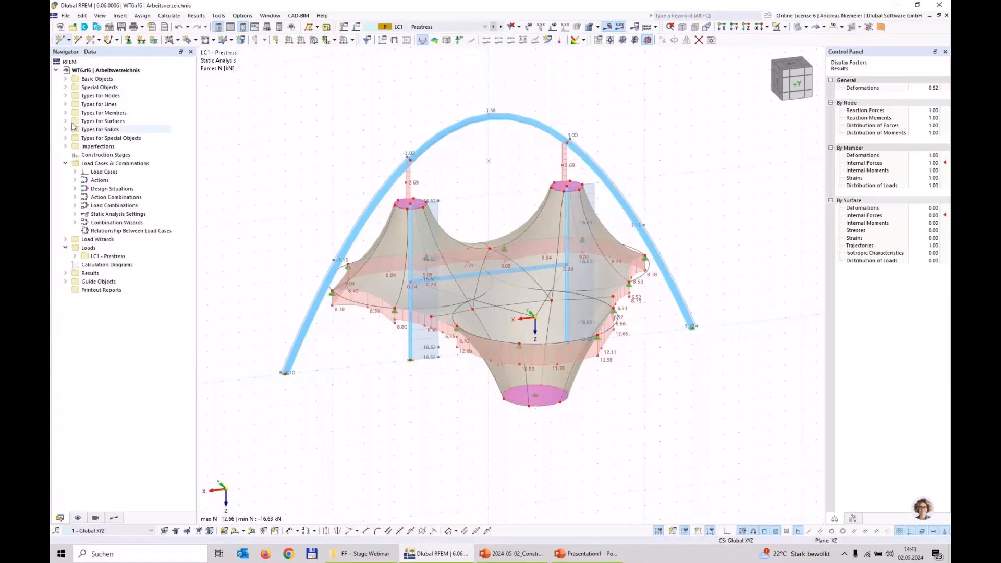
{"action": "left_click", "coordinate": [65, 163]}
{"action": "right_click", "coordinate": [107, 155]}
{"action": "left_click", "coordinate": [151, 169]}
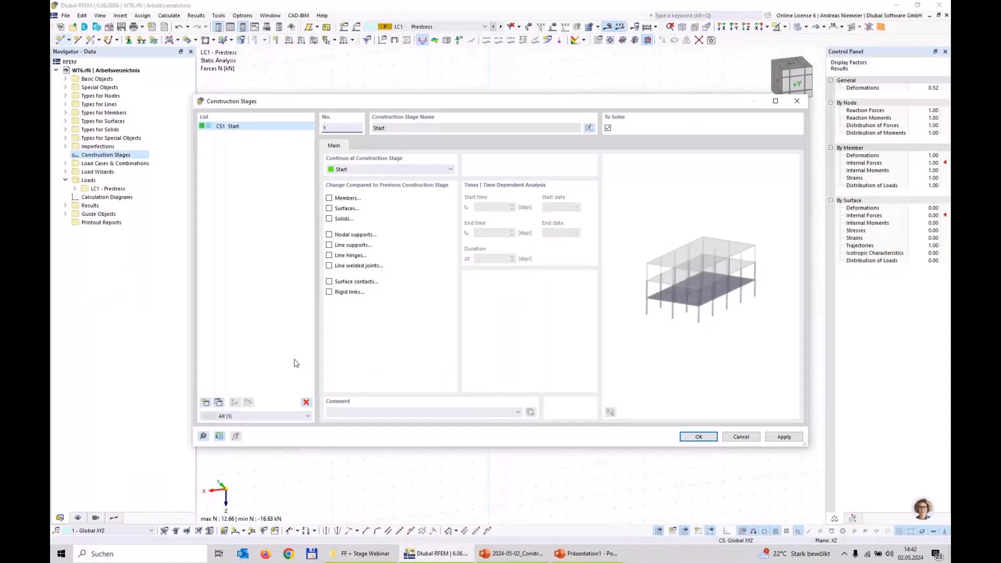
{"action": "left_click", "coordinate": [329, 199]}
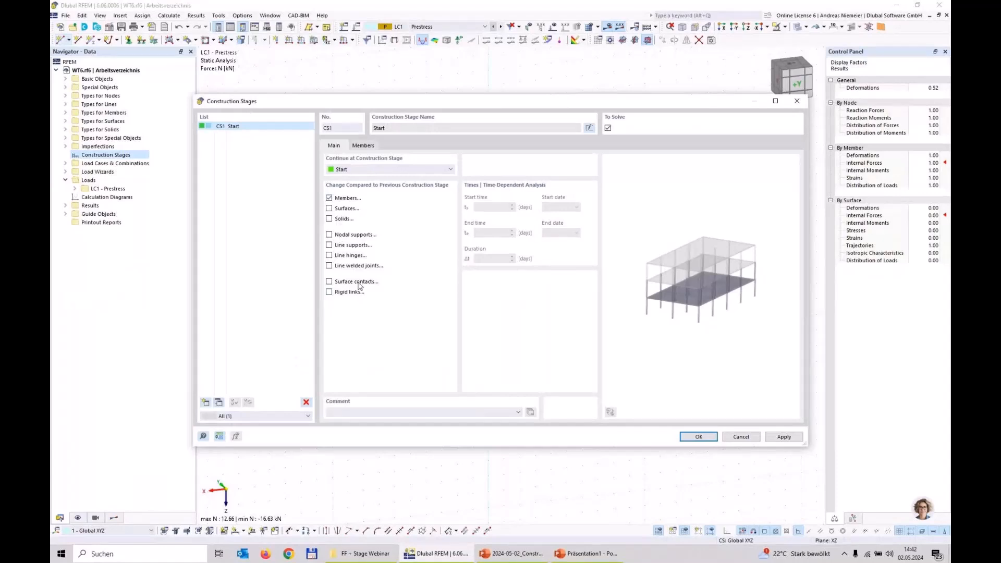
{"action": "left_click", "coordinate": [329, 208]}
{"action": "left_click", "coordinate": [329, 234]}
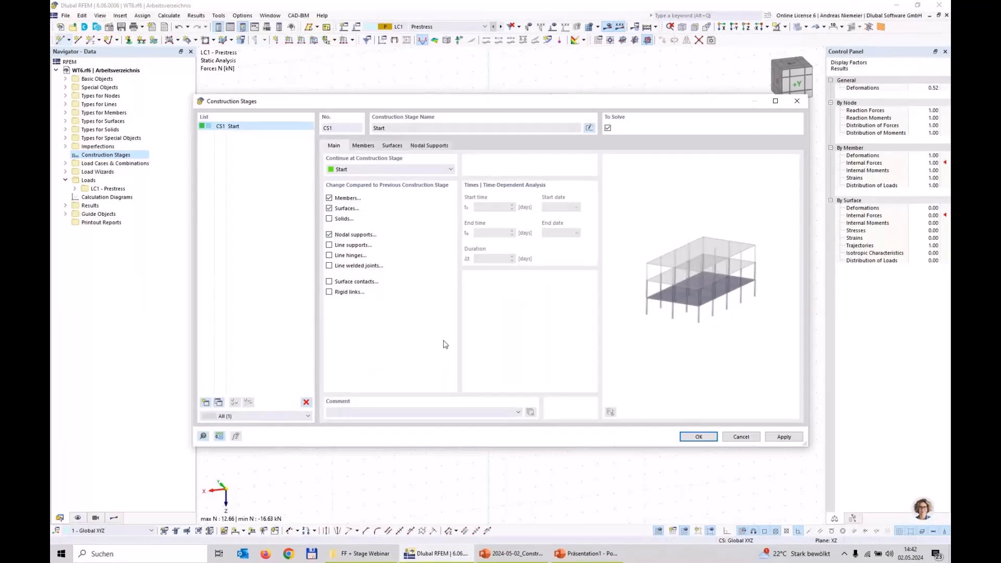
Add members 1-20 to construction stage CS1, leaving out the arch and its hangers.
{"action": "left_click", "coordinate": [363, 147]}
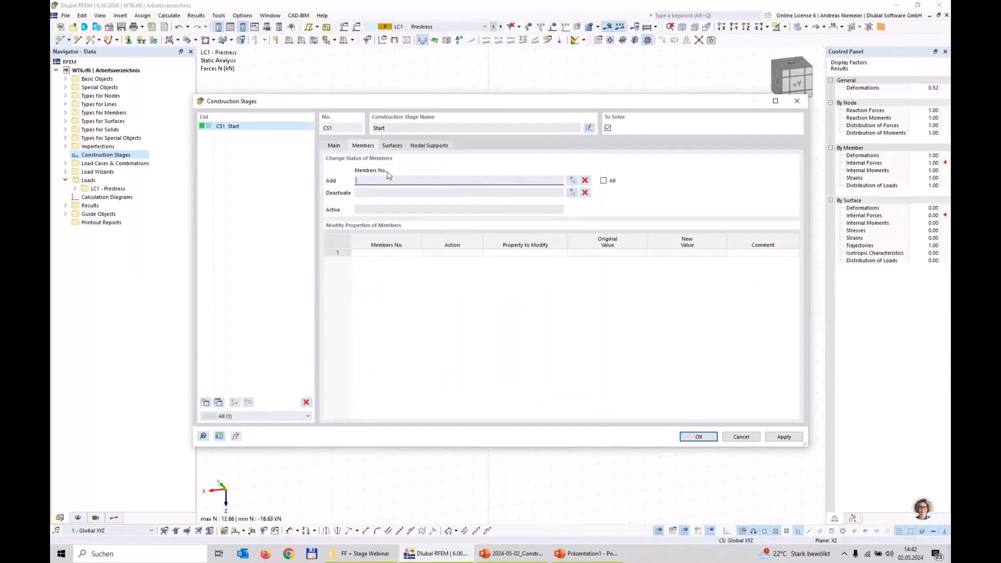
{"action": "left_click", "coordinate": [573, 180]}
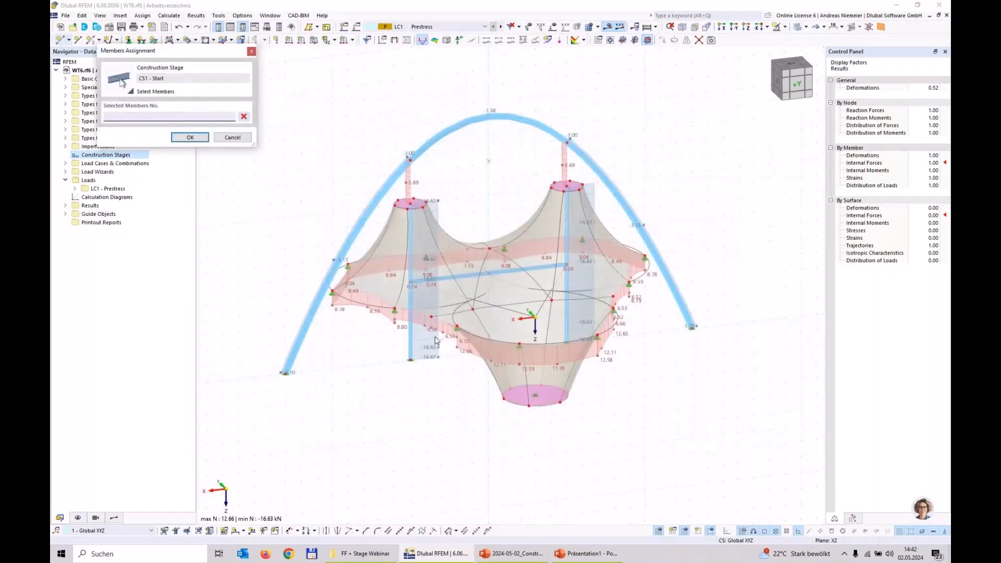
{"action": "scroll", "coordinate": [428, 334], "scroll_direction": "down", "scroll_amount": 2}
{"action": "scroll", "coordinate": [404, 317], "scroll_direction": "up", "scroll_amount": 3}
{"action": "type", "text": "y"}
{"action": "middle_click_drag", "start_coordinate": [445, 294], "coordinate": [401, 224], "text": "ctrl"}
{"action": "scroll", "coordinate": [402, 225], "scroll_direction": "down", "scroll_amount": 1}
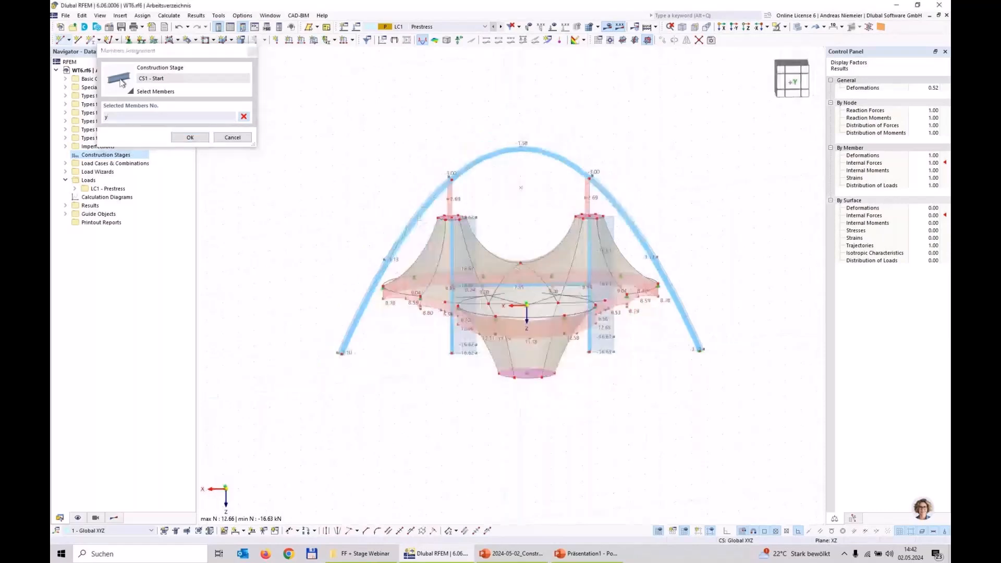
{"action": "scroll", "coordinate": [401, 224], "scroll_direction": "up", "scroll_amount": 1}
{"action": "scroll", "coordinate": [401, 224], "scroll_direction": "up", "scroll_amount": 1}
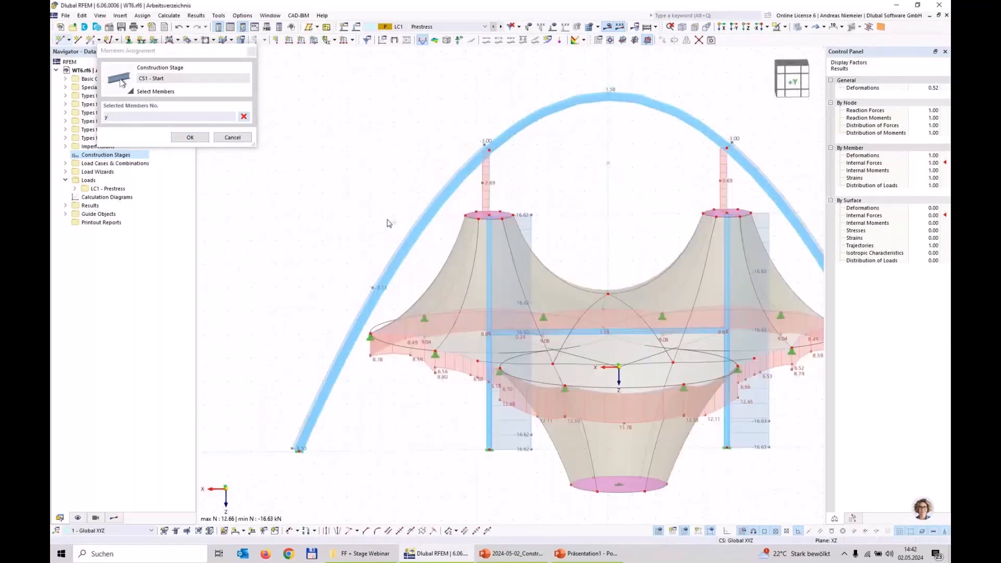
{"action": "scroll", "coordinate": [387, 223], "scroll_direction": "down", "scroll_amount": 2}
{"action": "left_click_drag", "start_coordinate": [345, 182], "coordinate": [605, 350]}
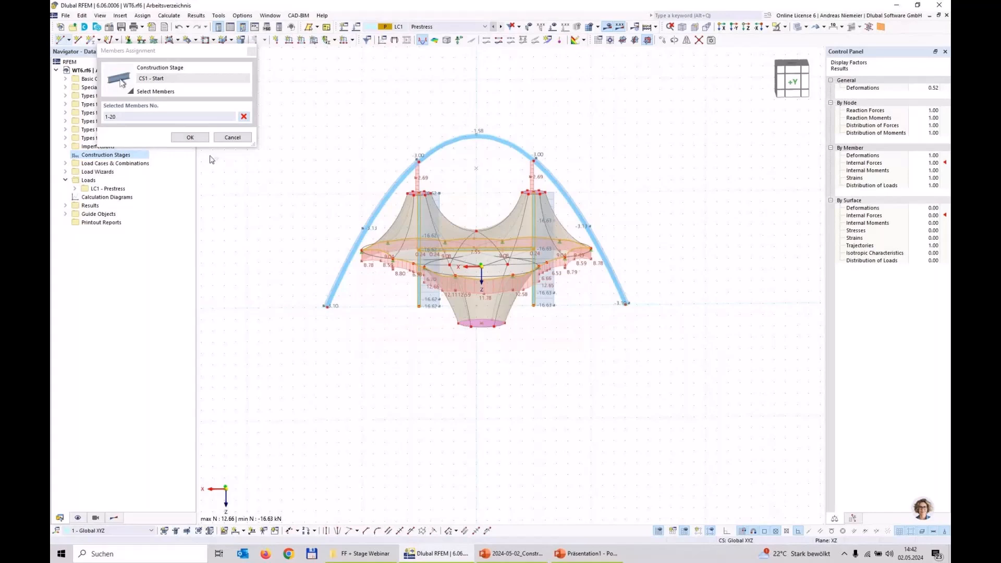
{"action": "left_click", "coordinate": [202, 139]}
Add the membrane surfaces 1-22 to construction stage CS1.
{"action": "left_click", "coordinate": [395, 147]}
{"action": "left_click", "coordinate": [572, 180]}
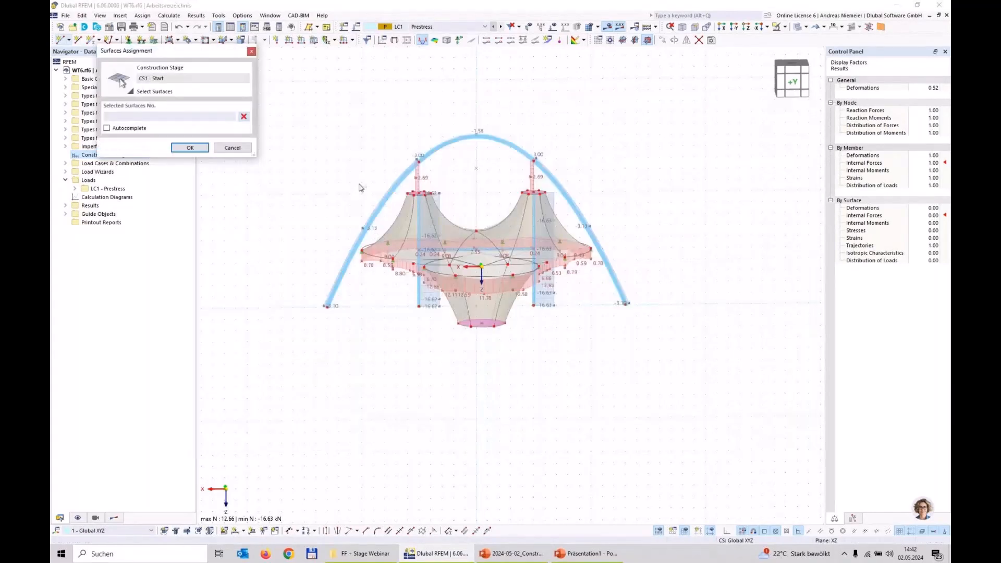
{"action": "left_click_drag", "start_coordinate": [349, 184], "coordinate": [605, 348]}
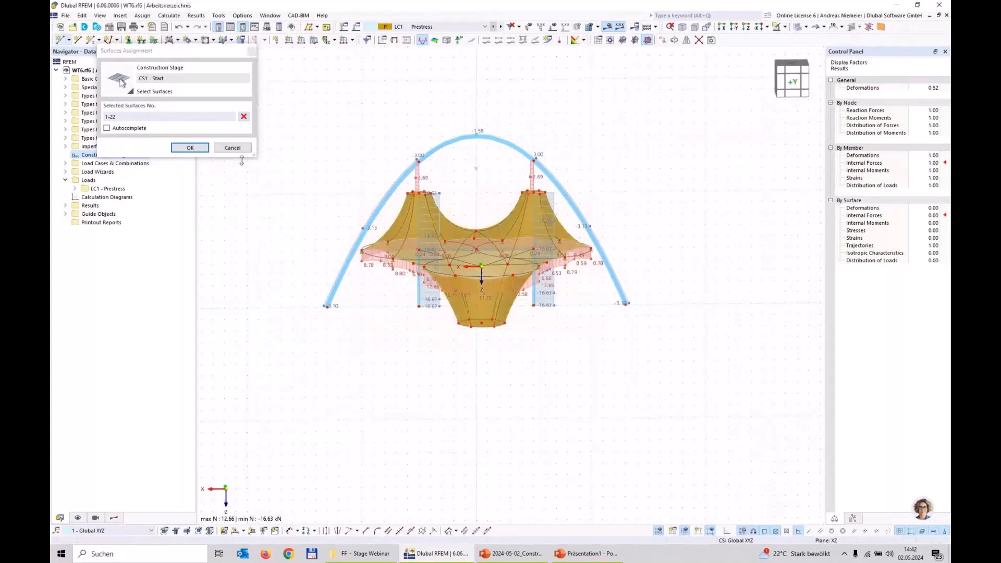
{"action": "left_click", "coordinate": [189, 148]}
Add the nodal supports of the membrane and masts to construction stage CS1, excluding the arch bases, and accept the stage definition.
{"action": "left_click", "coordinate": [429, 146]}
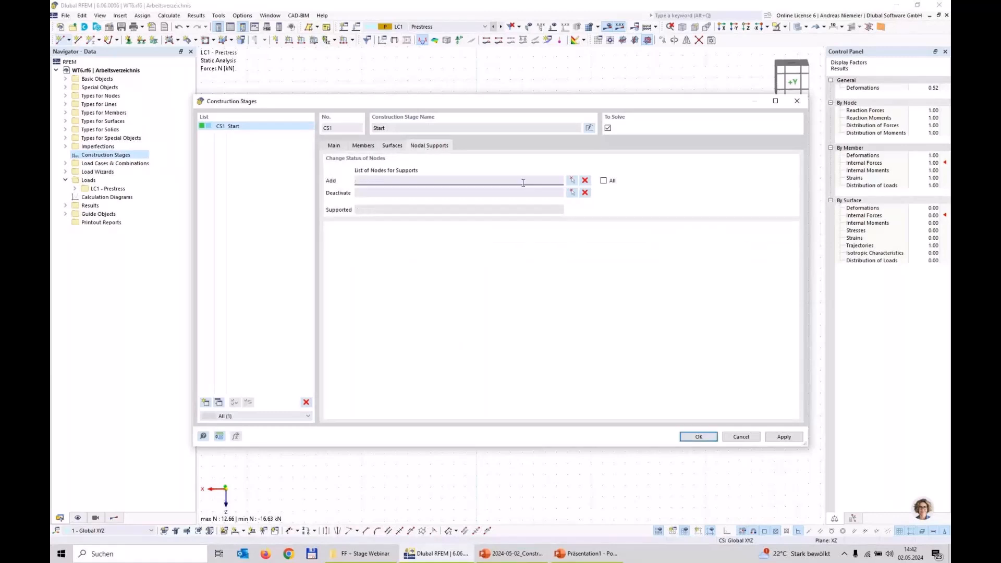
{"action": "left_click", "coordinate": [572, 180]}
{"action": "left_click_drag", "start_coordinate": [339, 180], "coordinate": [605, 350]}
{"action": "left_click", "coordinate": [192, 138]}
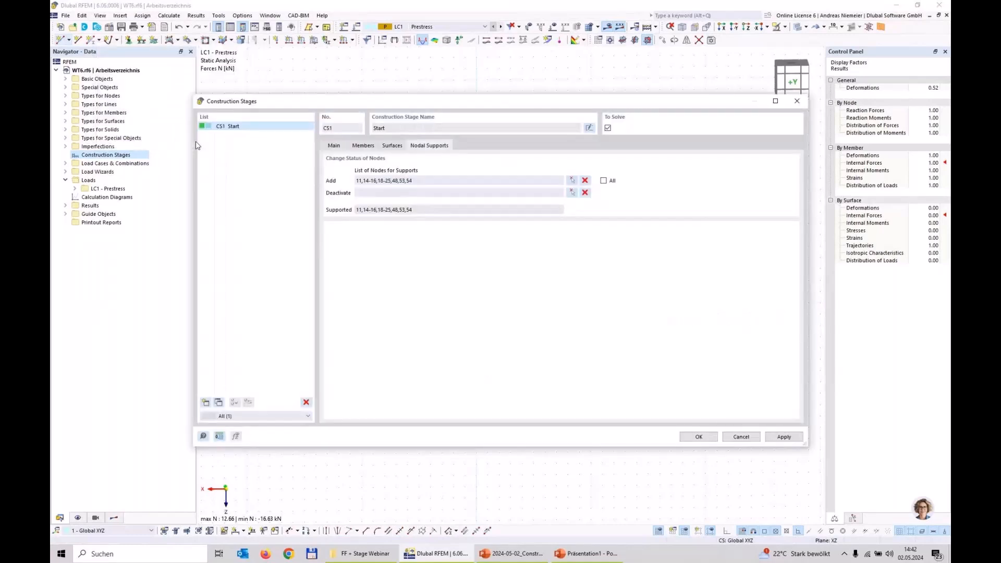
{"action": "left_click", "coordinate": [698, 437]}
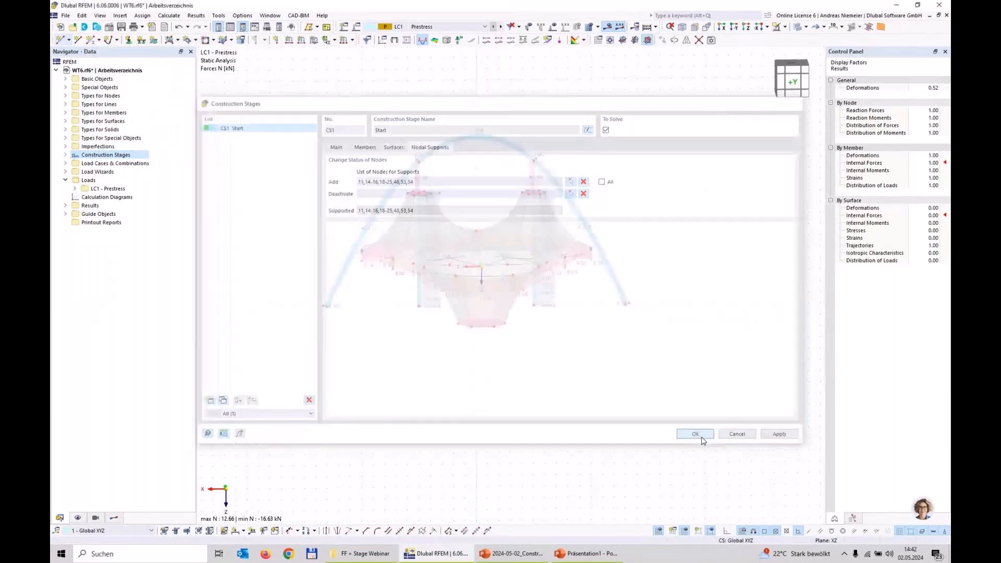
Make construction stage CS1 Start current, calculate its results and display the global deformations instead of the member forces.
{"action": "left_click", "coordinate": [444, 27]}
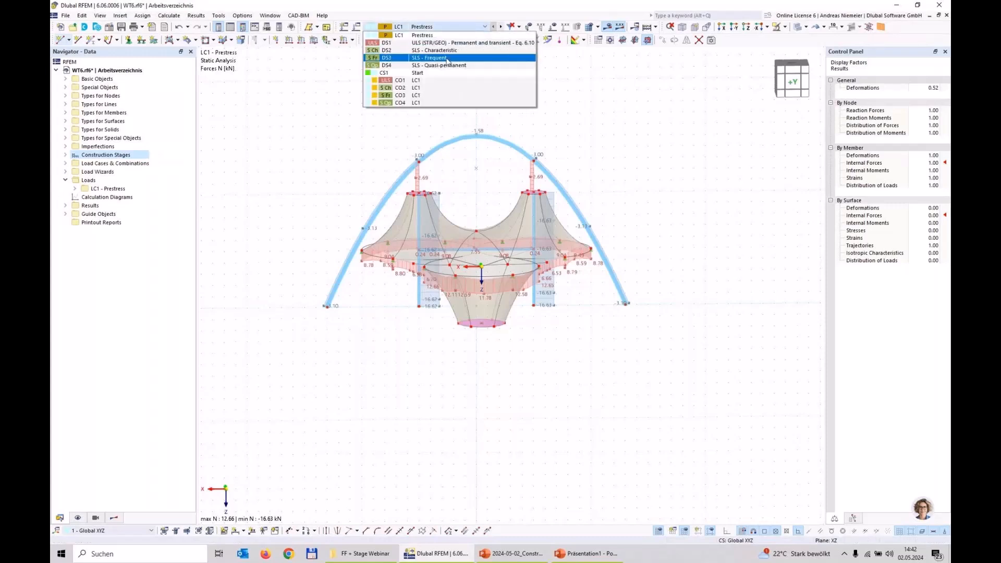
{"action": "left_click", "coordinate": [408, 73]}
{"action": "middle_click_drag", "start_coordinate": [405, 209], "coordinate": [395, 246], "text": "ctrl"}
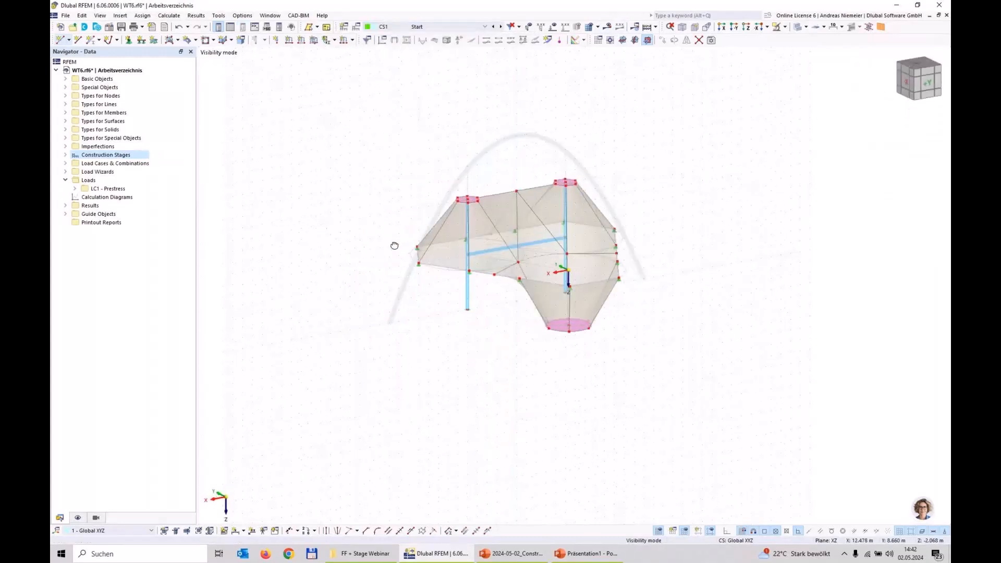
{"action": "scroll", "coordinate": [395, 246], "scroll_direction": "up", "scroll_amount": 1}
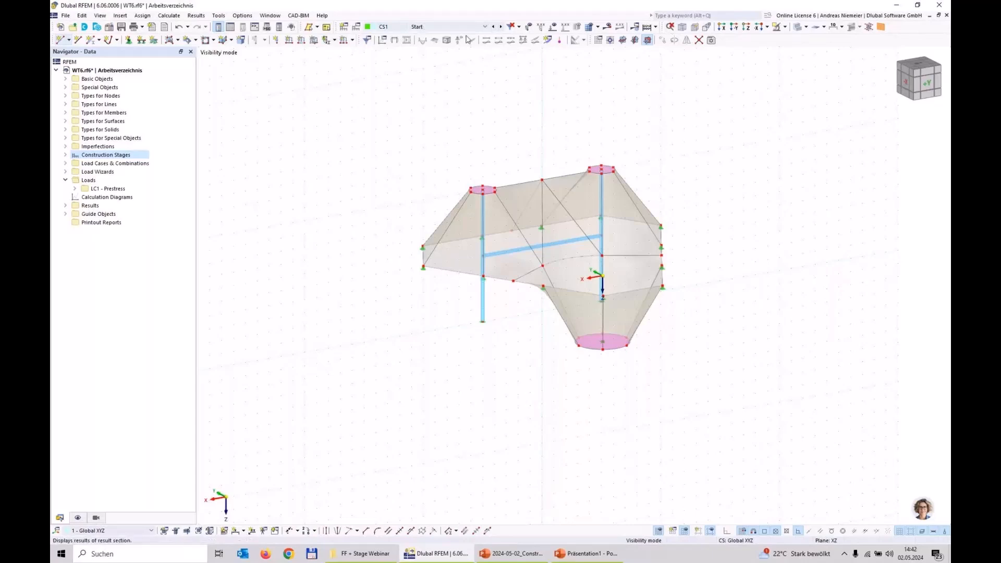
{"action": "left_click", "coordinate": [607, 27]}
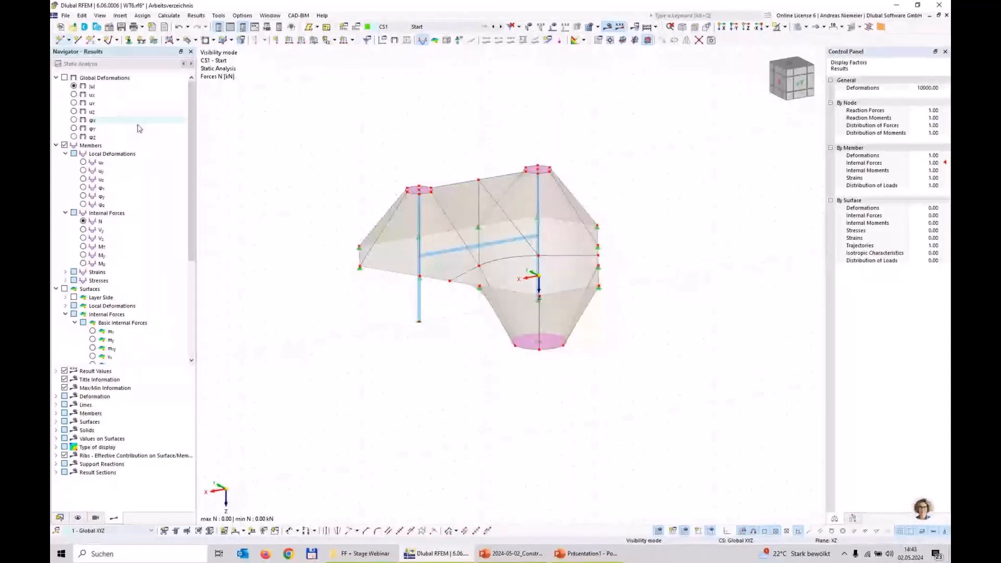
{"action": "left_click", "coordinate": [64, 77]}
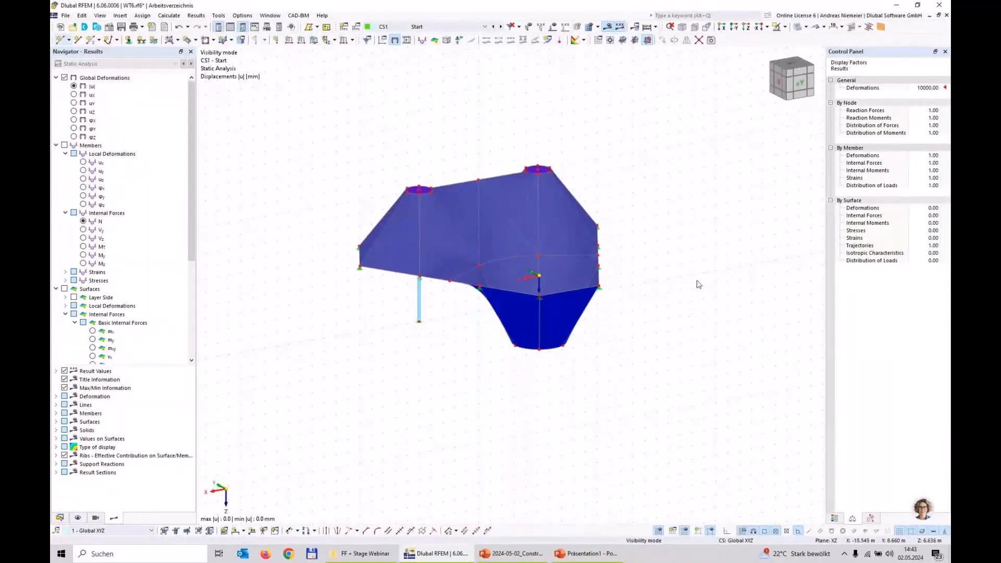
Assign load case LC1 Prestress to construction stage CS1 in the load cases and combinations settings.
{"action": "left_click", "coordinate": [61, 518]}
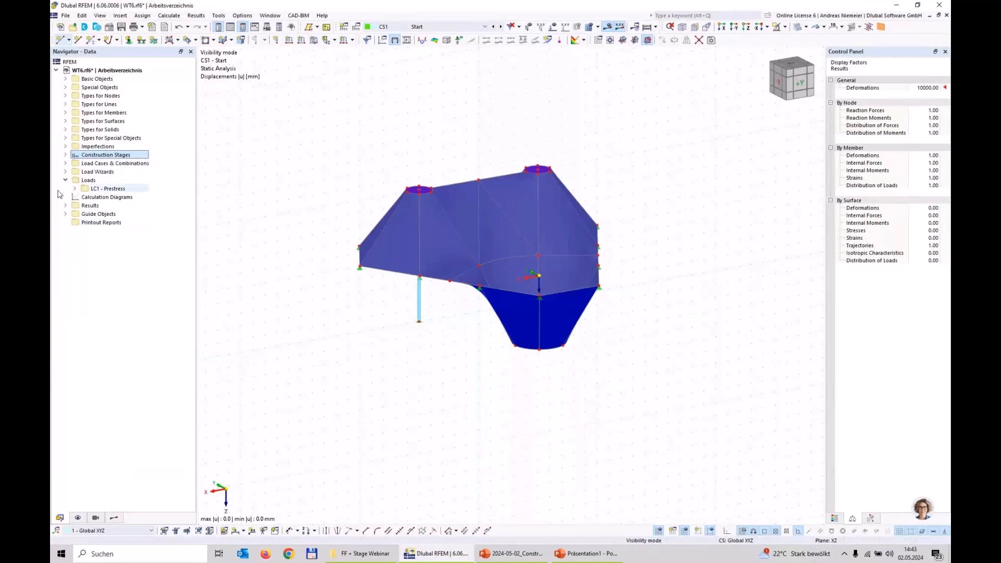
{"action": "right_click", "coordinate": [89, 164]}
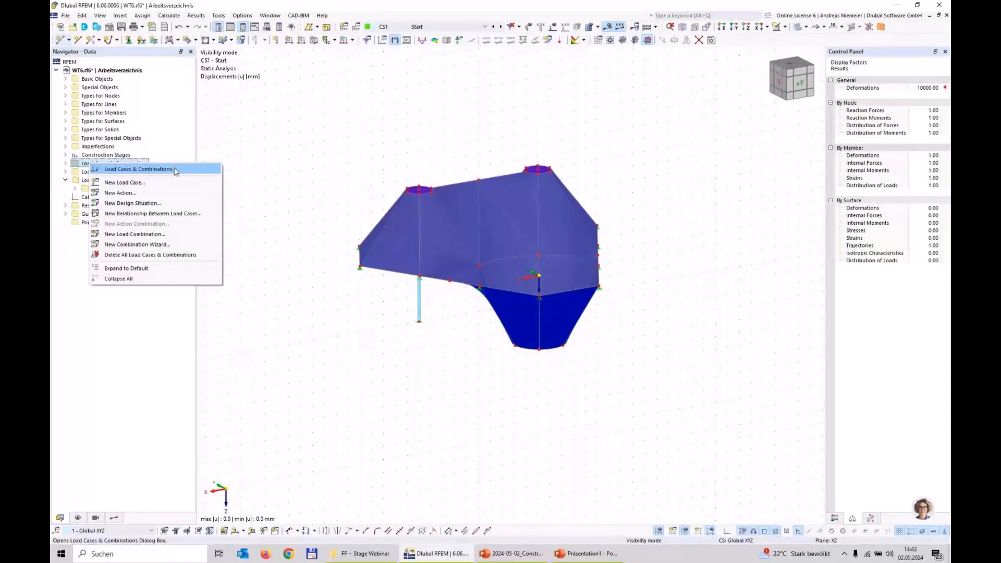
{"action": "left_click", "coordinate": [176, 169]}
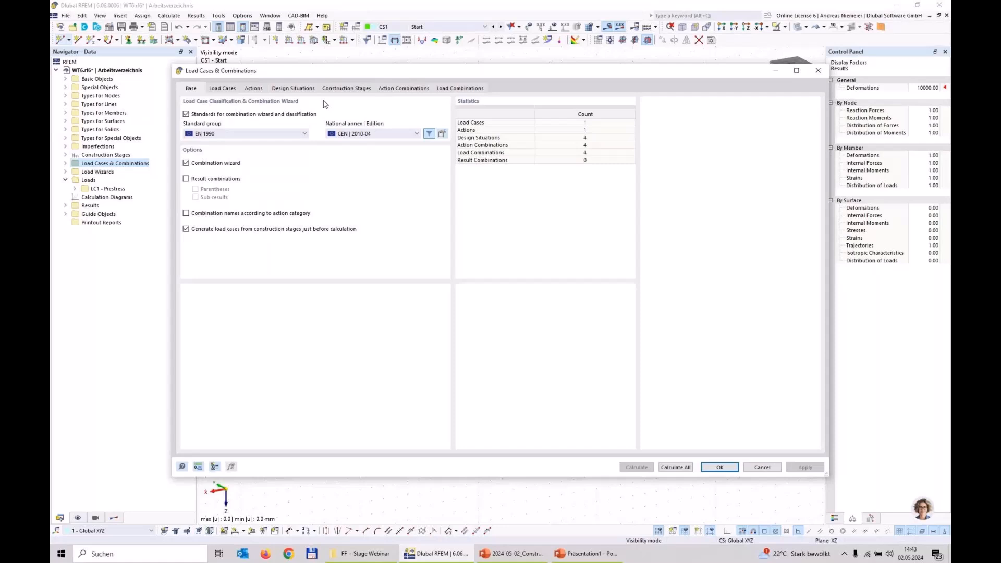
{"action": "left_click", "coordinate": [347, 88]}
{"action": "left_click", "coordinate": [417, 130]}
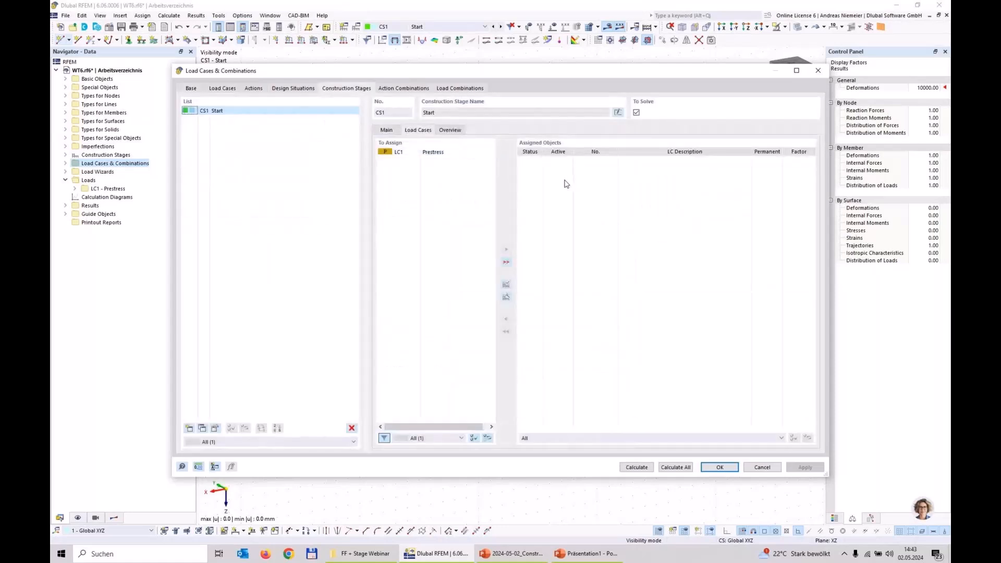
{"action": "double_click", "coordinate": [418, 153]}
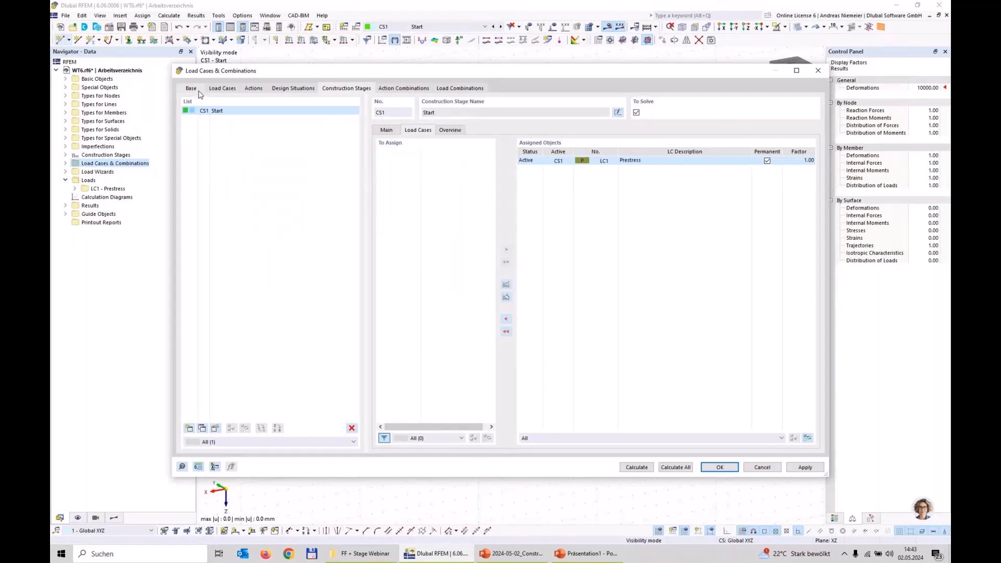
Create a new load case LC2 named G with the action category Permanent.
{"action": "left_click", "coordinate": [222, 88]}
{"action": "left_click", "coordinate": [190, 428]}
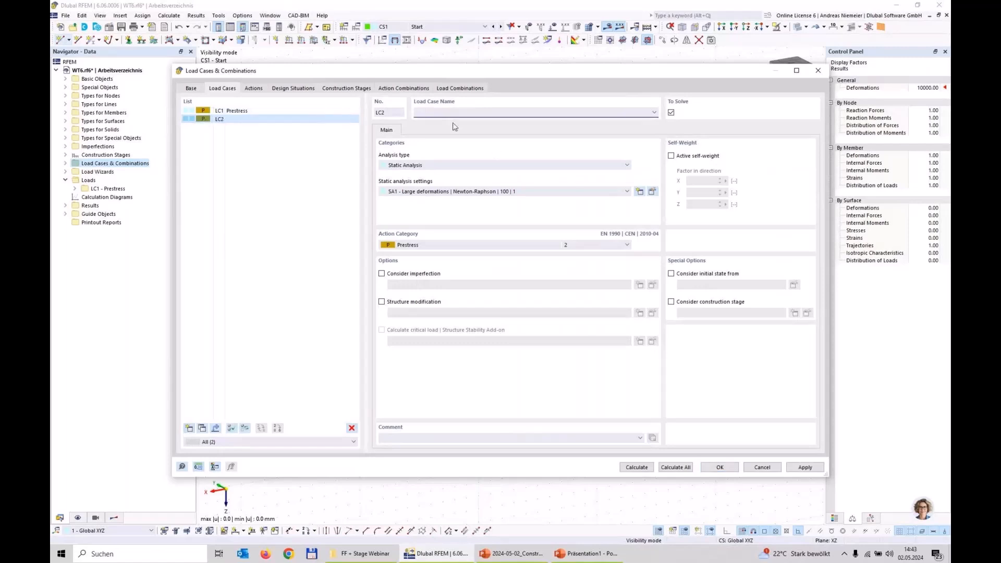
{"action": "type", "text": "G"}
{"action": "left_click", "coordinate": [464, 247]}
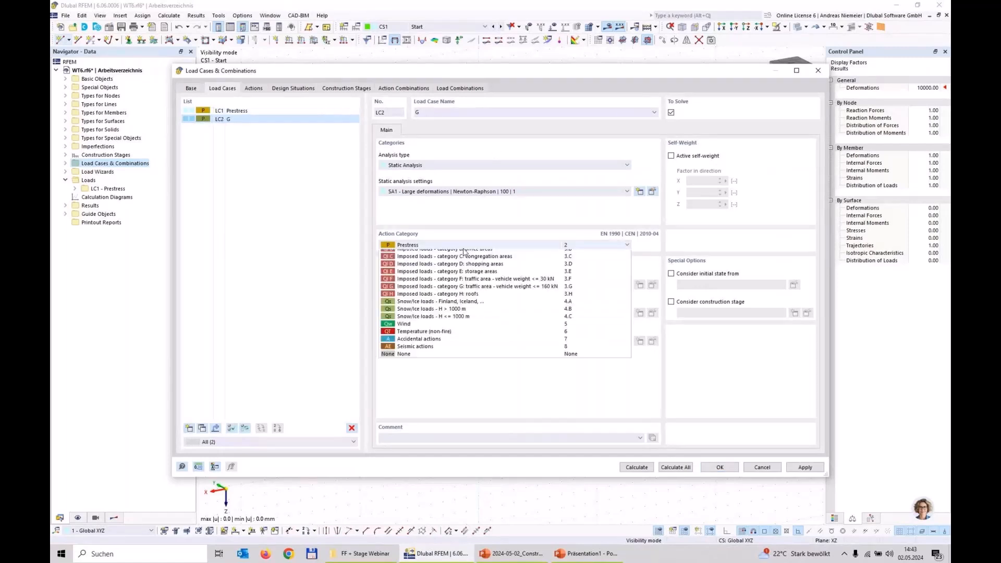
{"action": "scroll", "coordinate": [464, 251], "scroll_direction": "up", "scroll_amount": 3}
{"action": "left_click", "coordinate": [464, 253]}
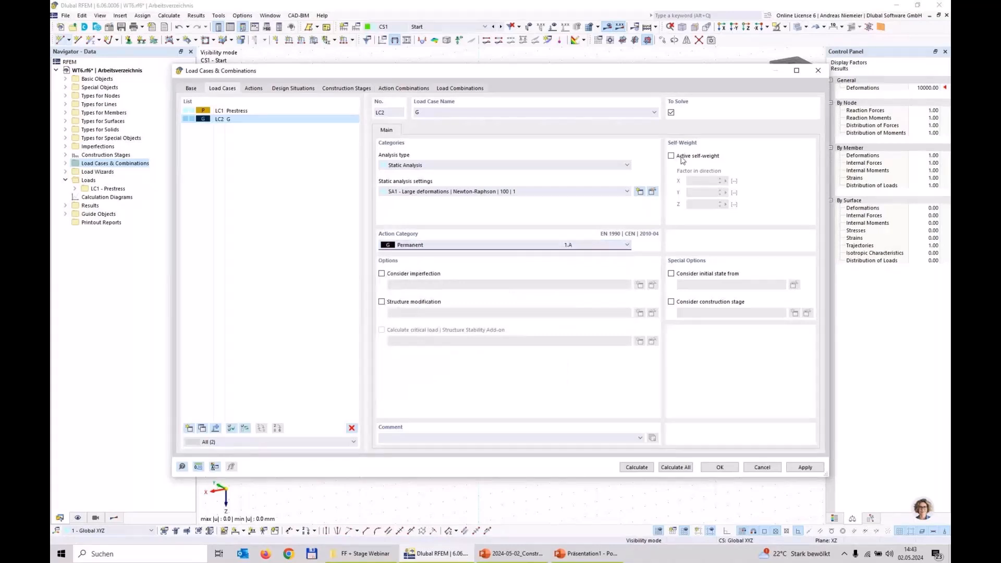
Assign load case LC2 G to construction stage CS1 and accept the changes, allowing the outdated CS1 results to be deleted.
{"action": "left_click", "coordinate": [346, 89]}
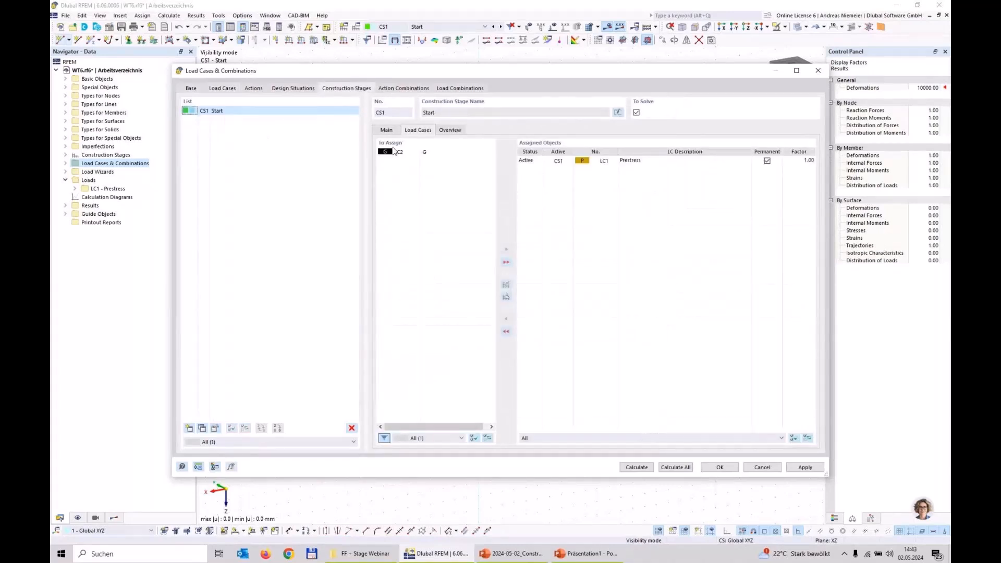
{"action": "double_click", "coordinate": [396, 151]}
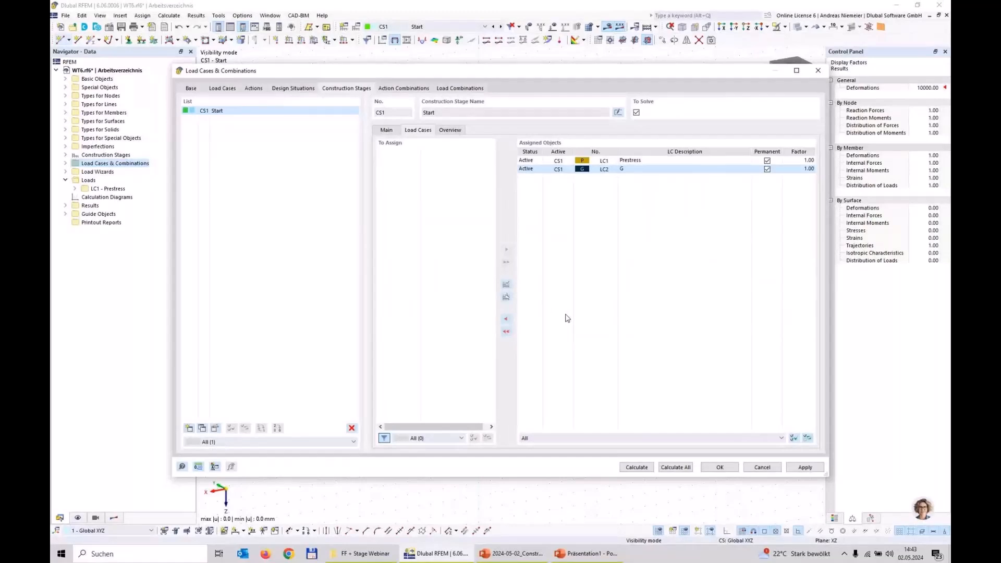
{"action": "left_click", "coordinate": [719, 468]}
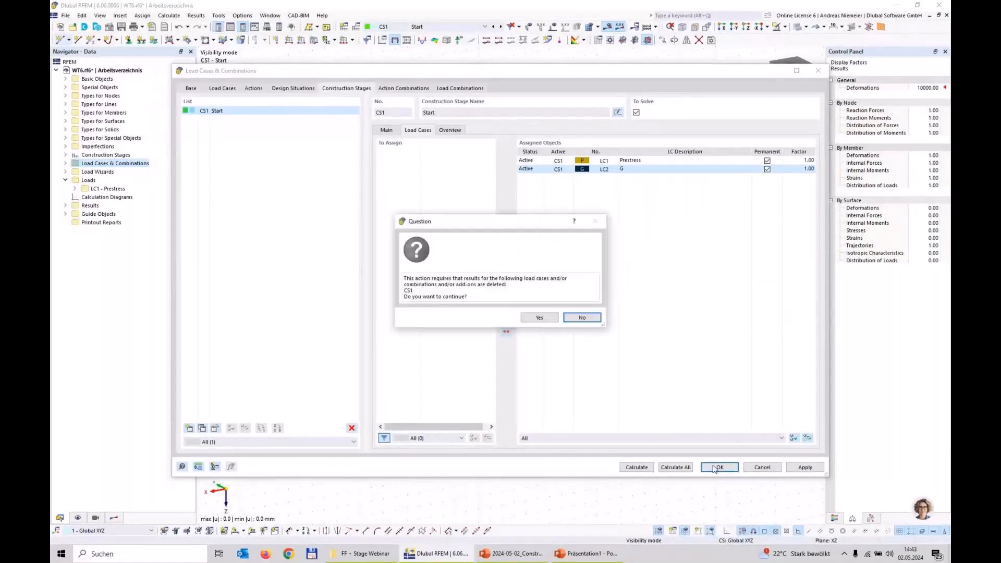
{"action": "left_click", "coordinate": [540, 321]}
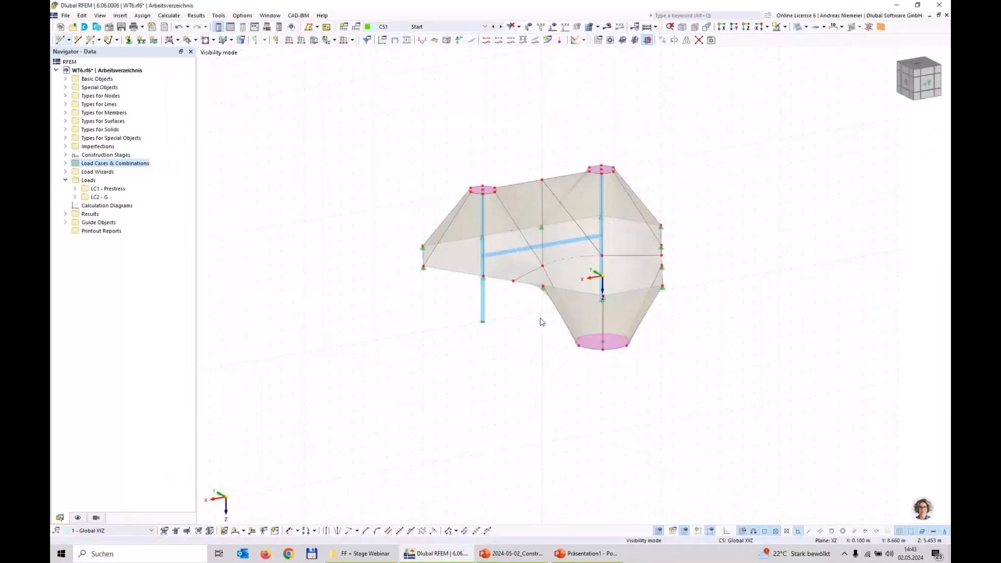
Save the model and recalculate the results for construction stage CS1.
{"action": "left_click", "coordinate": [121, 27]}
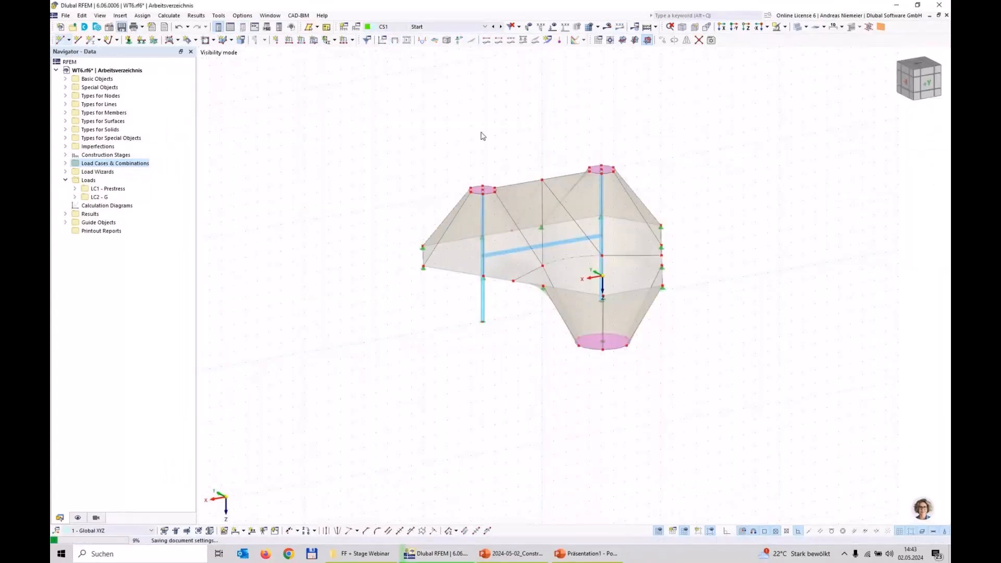
{"action": "left_click", "coordinate": [608, 27]}
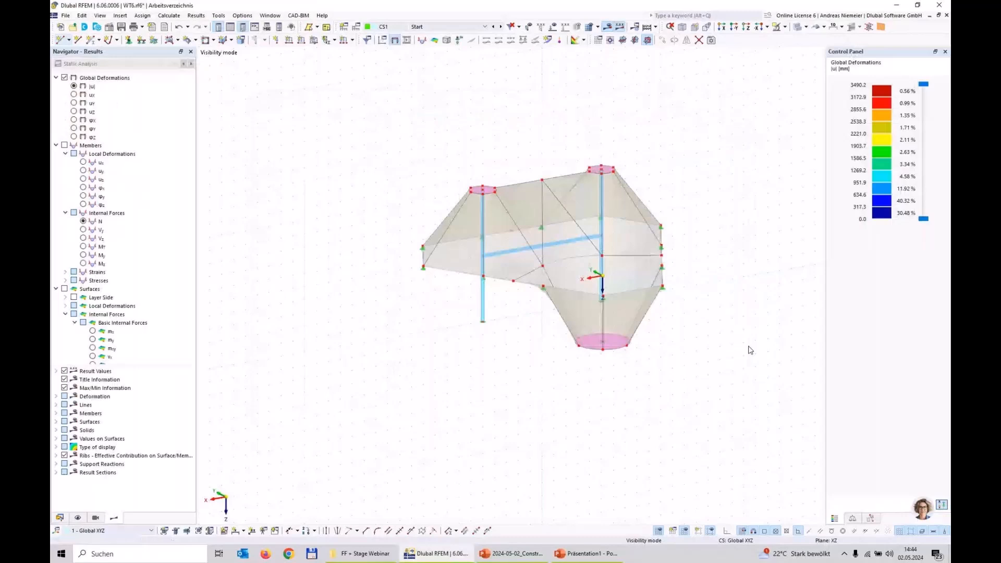
Examine the member axial forces N and the surface axial forces nx and ny of construction stage CS1.
{"action": "left_click", "coordinate": [82, 221]}
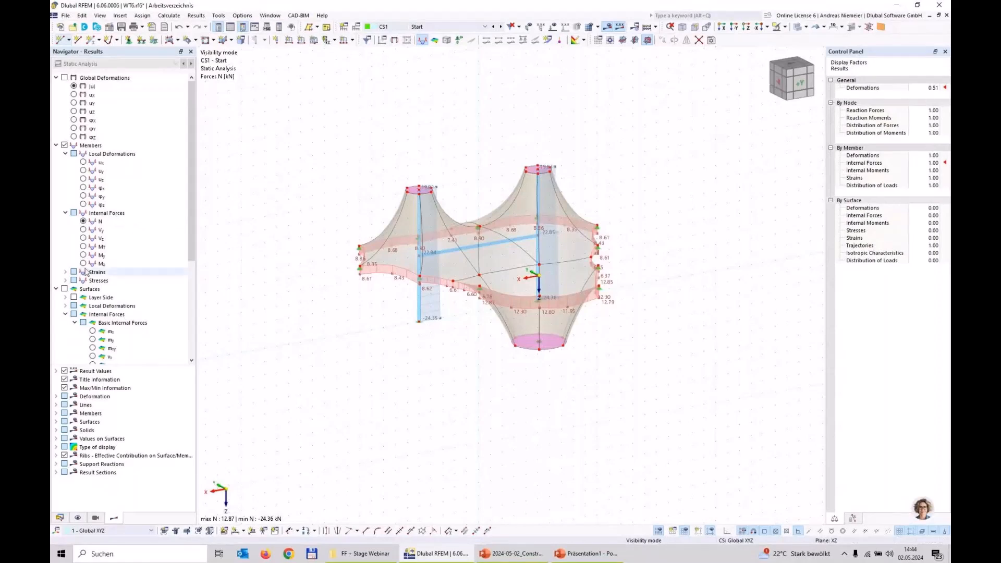
{"action": "scroll", "coordinate": [88, 274], "scroll_direction": "down", "scroll_amount": 4}
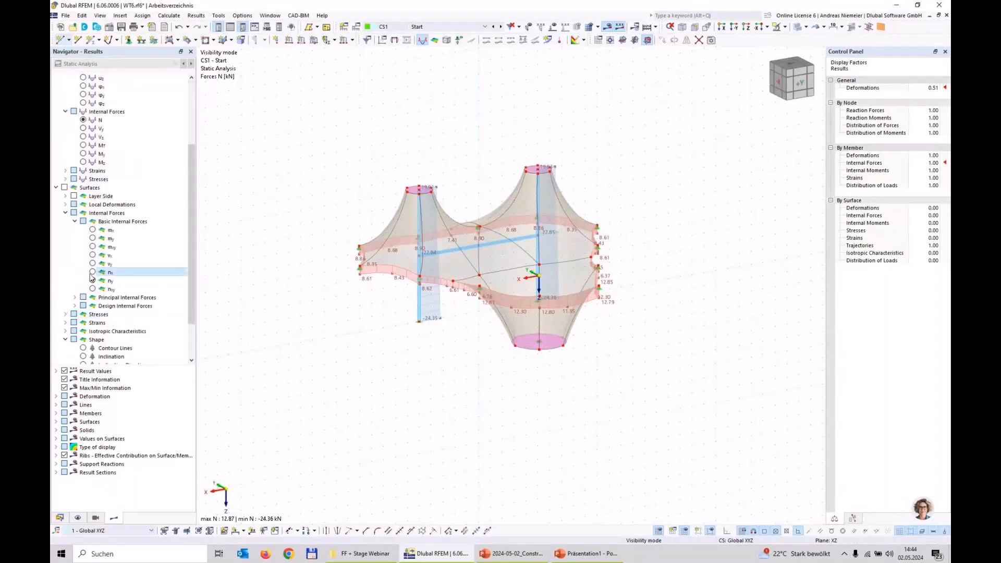
{"action": "left_click", "coordinate": [93, 272]}
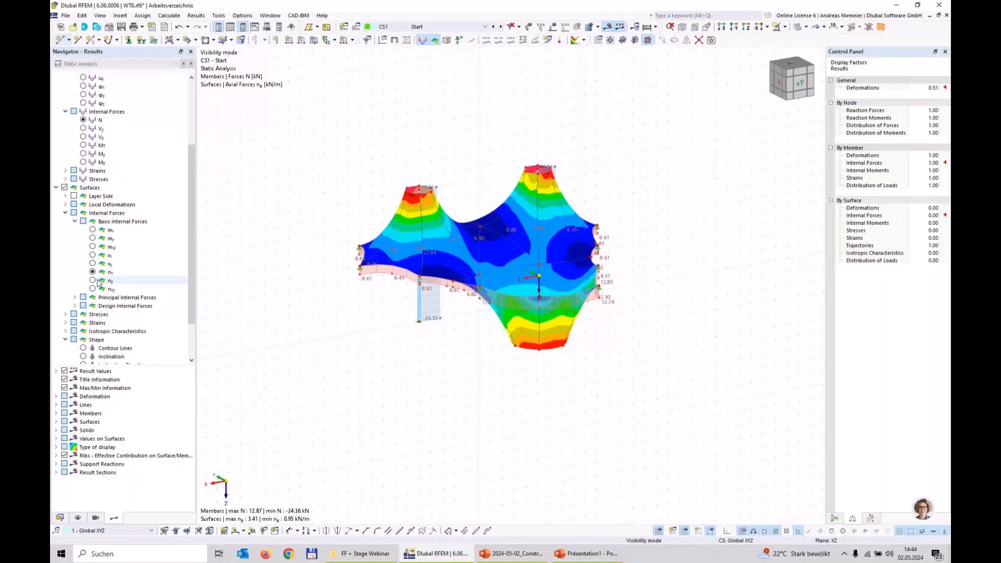
{"action": "left_click", "coordinate": [836, 518]}
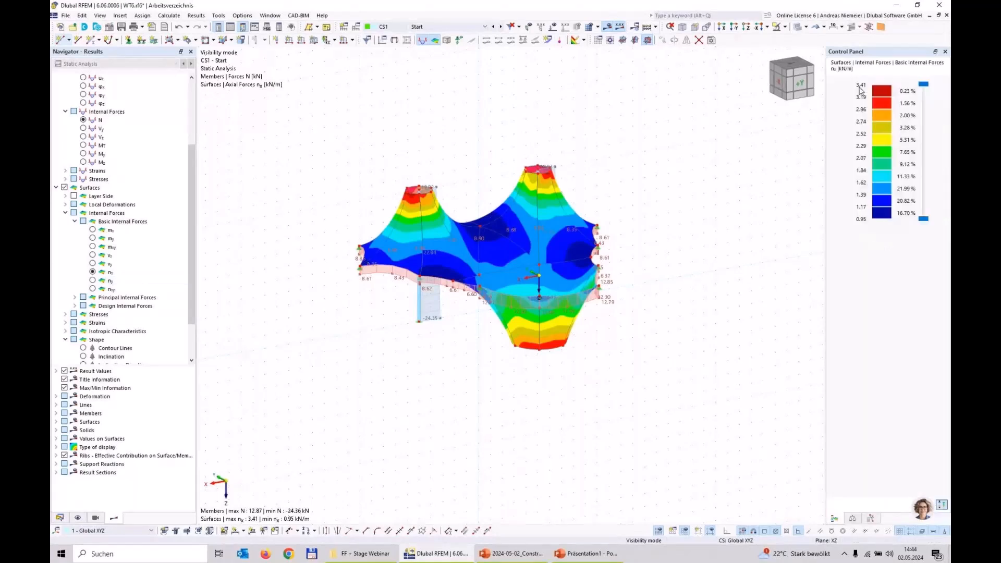
{"action": "left_click", "coordinate": [111, 282]}
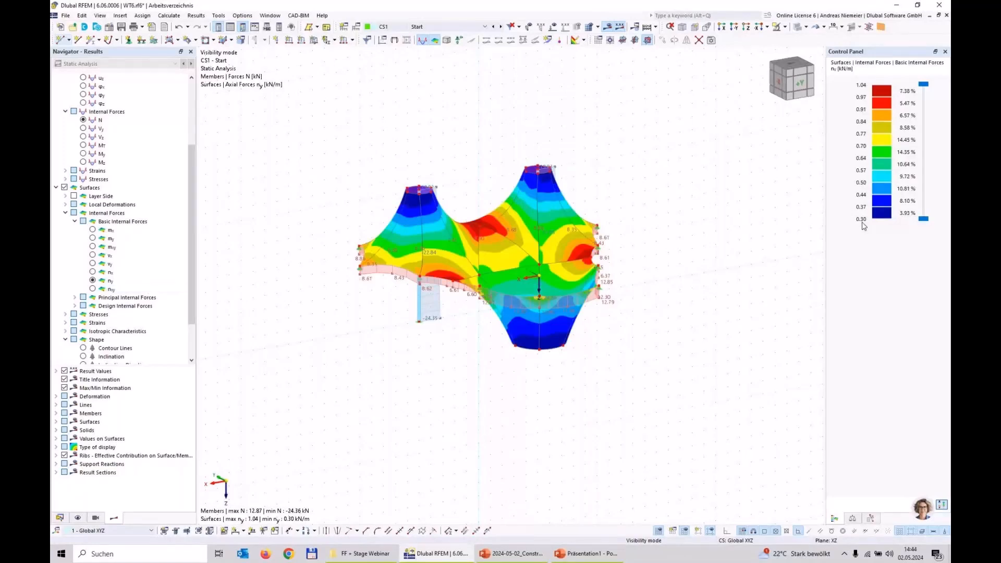
{"action": "middle_click_drag", "start_coordinate": [604, 376], "coordinate": [365, 339], "text": "ctrl"}
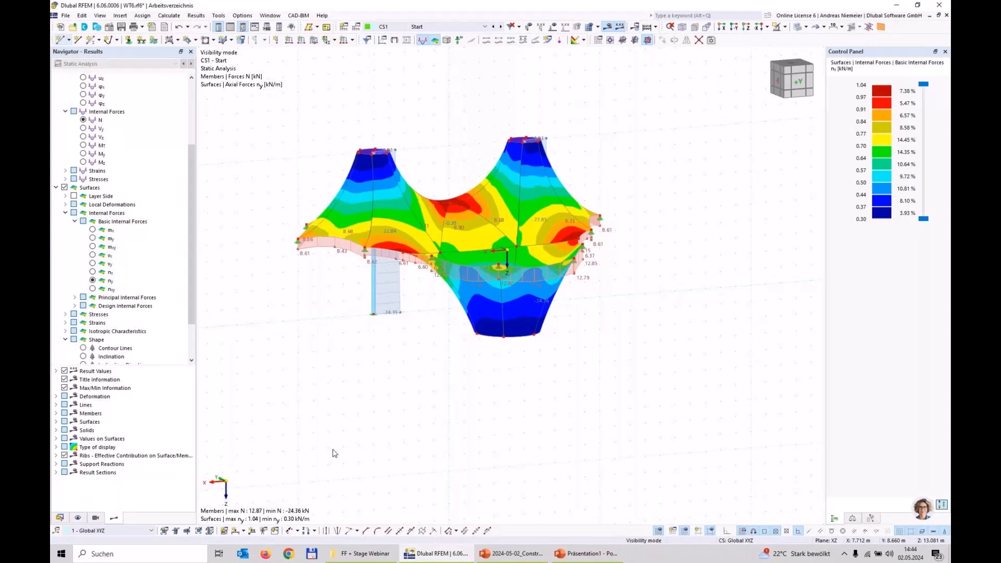
Try to create a construction stage following CS1 and pick the members to add in the model.
{"action": "left_click", "coordinate": [59, 518]}
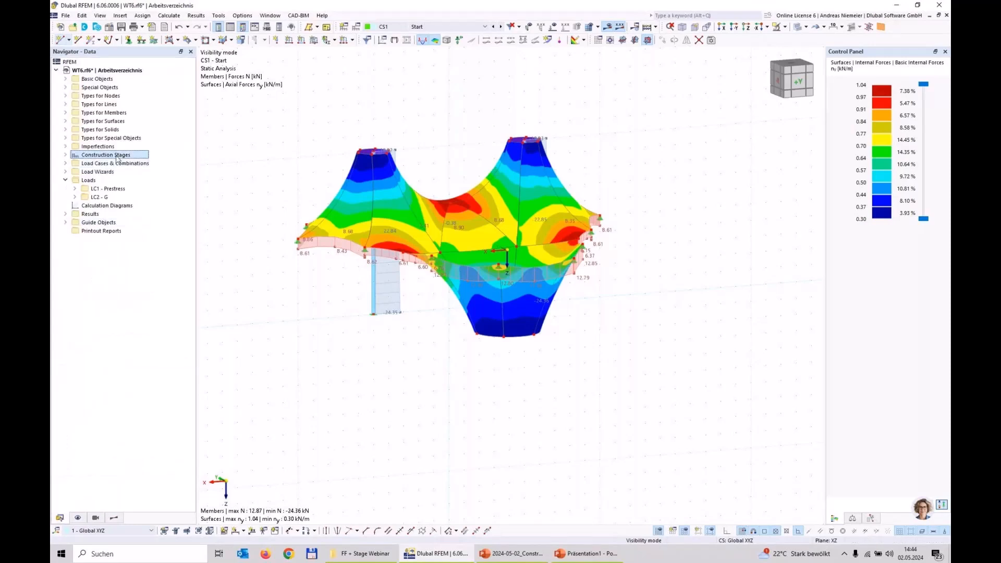
{"action": "left_click", "coordinate": [66, 155]}
{"action": "right_click", "coordinate": [105, 157]}
{"action": "left_click", "coordinate": [130, 173]}
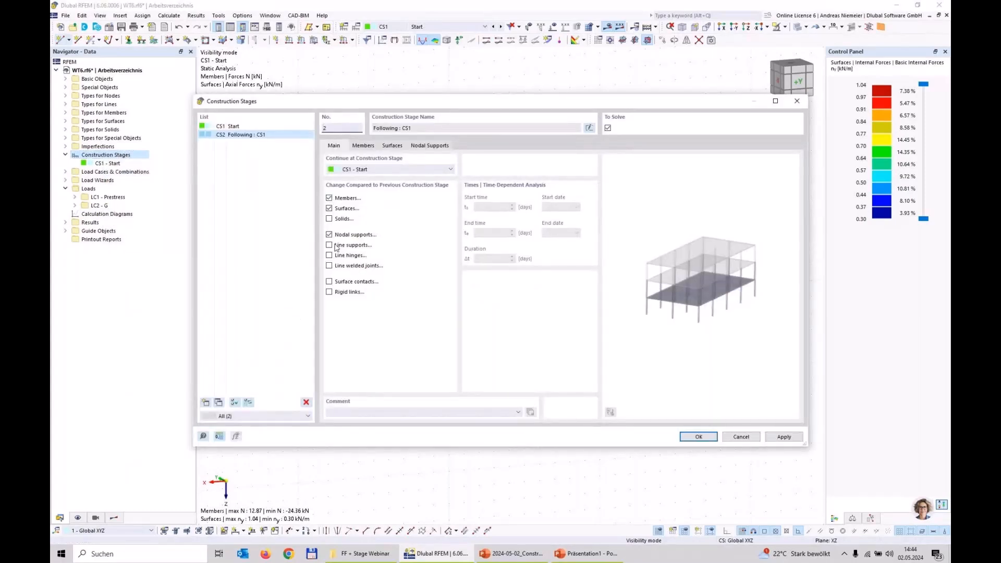
{"action": "left_click", "coordinate": [363, 146]}
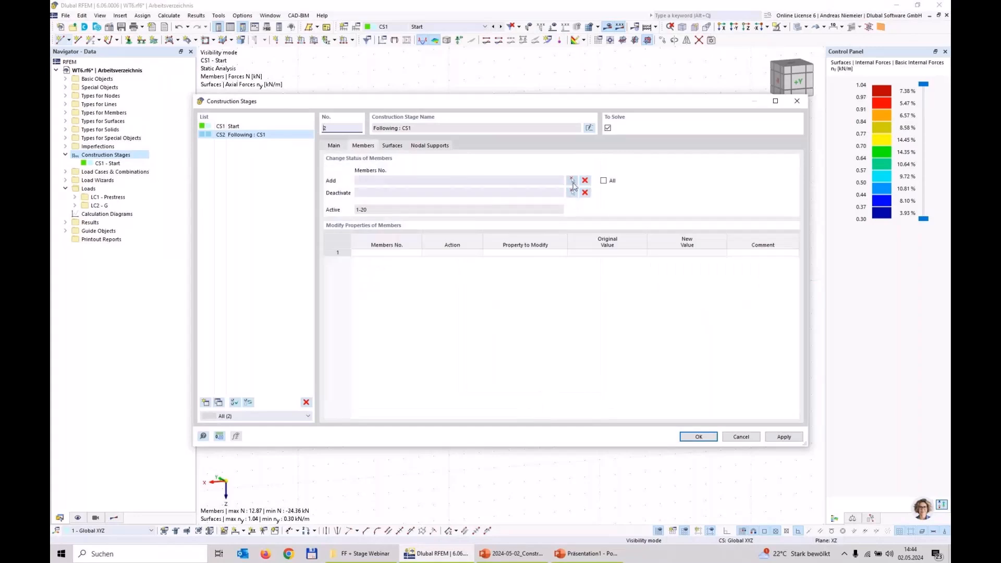
{"action": "left_click", "coordinate": [572, 182]}
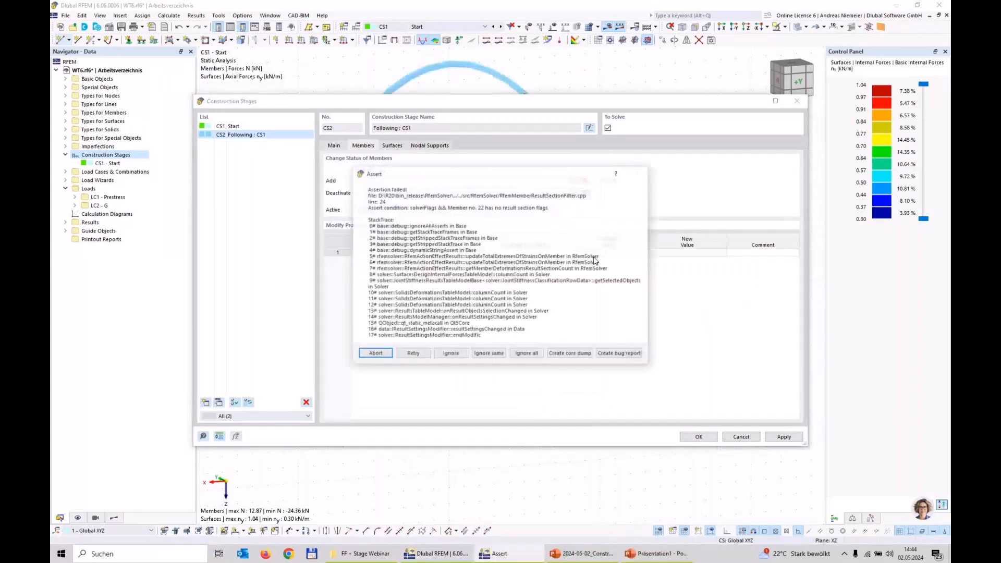
{"action": "left_click", "coordinate": [537, 356]}
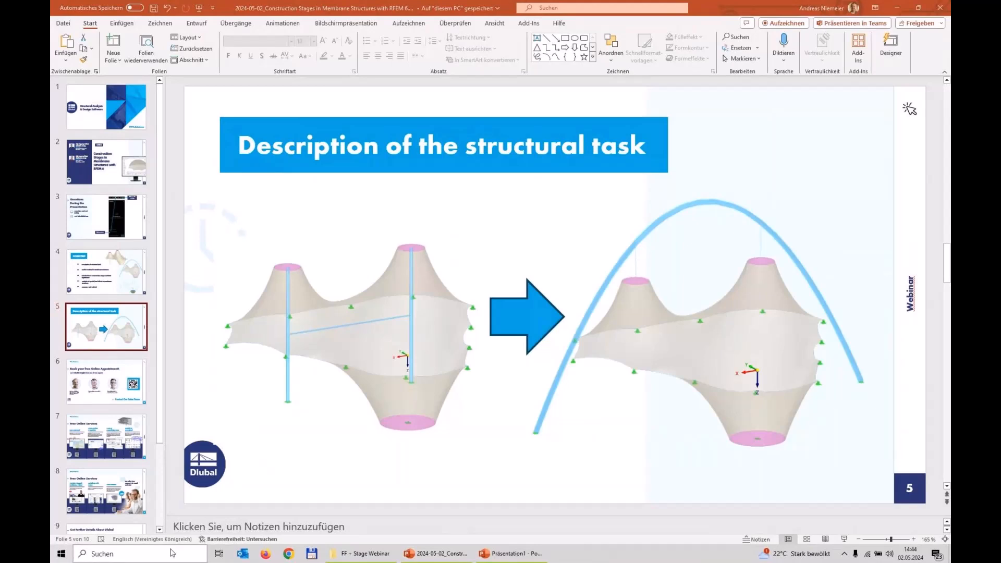
Restart RFEM 6 in English, decline restoring the temporary Steelhall.rf6 file, and reopen the recent model WT6.rf6.
{"action": "key", "text": "super"}
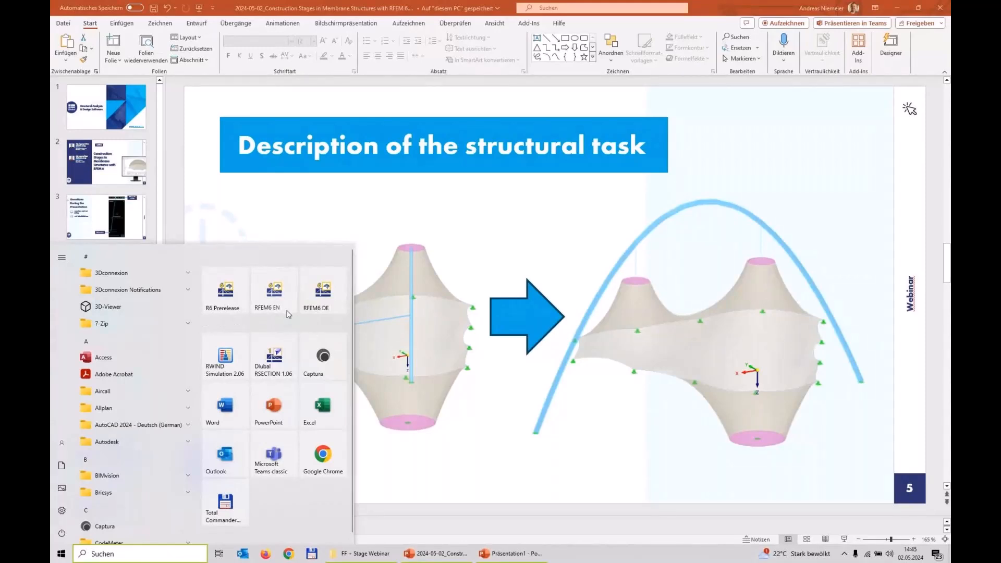
{"action": "left_click", "coordinate": [275, 295]}
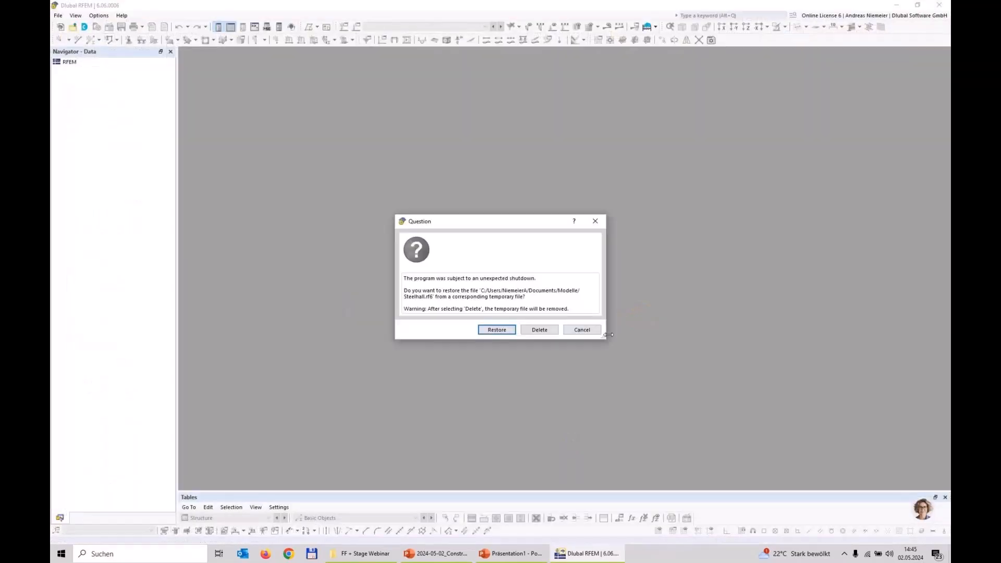
{"action": "left_click", "coordinate": [582, 330]}
{"action": "left_click", "coordinate": [58, 15]}
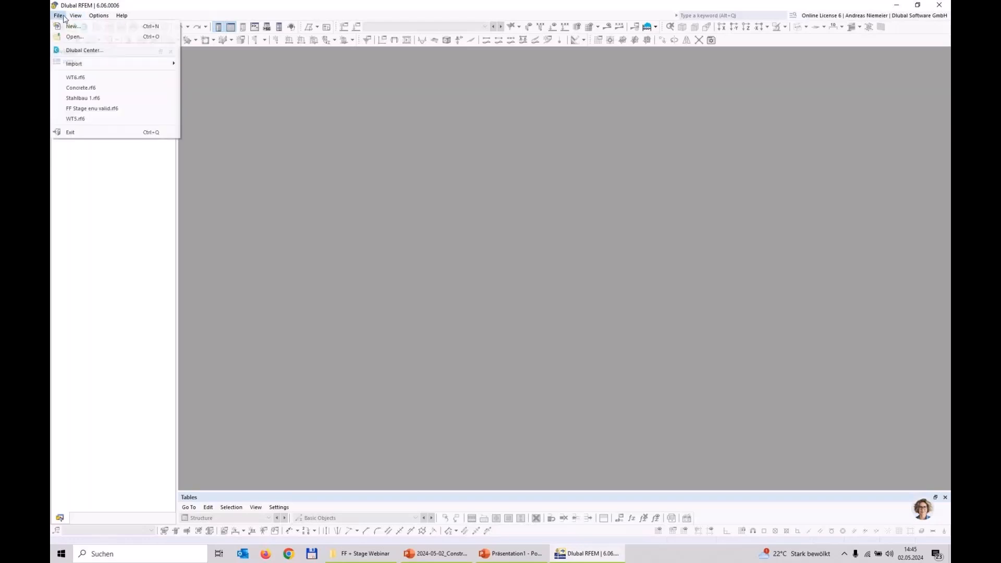
{"action": "left_click", "coordinate": [75, 77]}
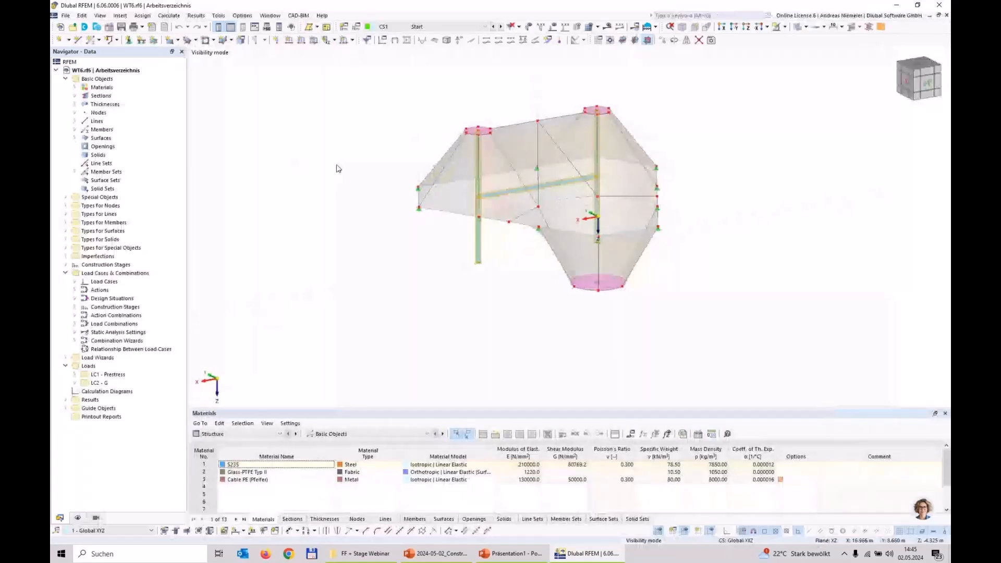
Create a new construction stage CS2 that continues from CS1 - Start.
{"action": "left_click", "coordinate": [431, 28]}
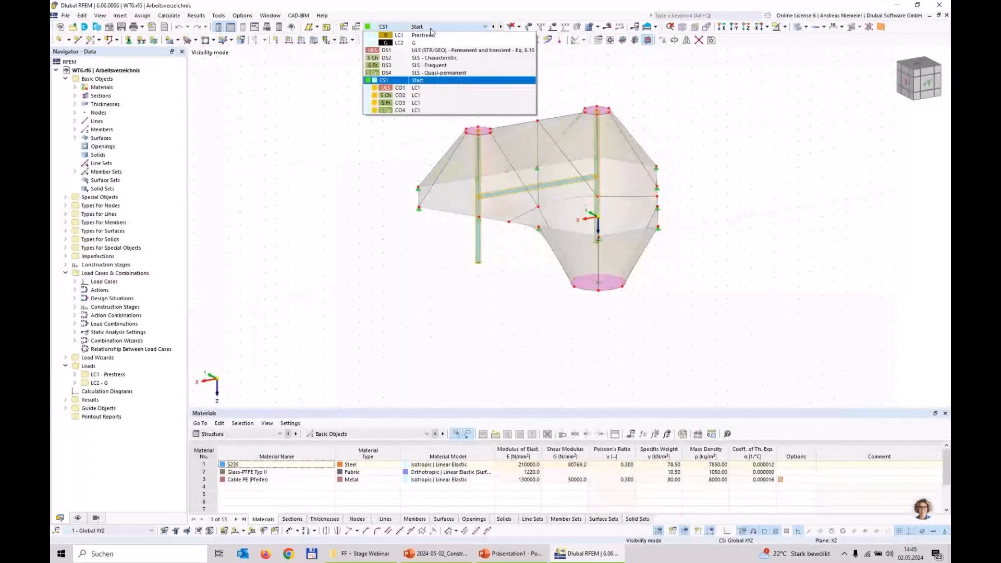
{"action": "left_click", "coordinate": [431, 29]}
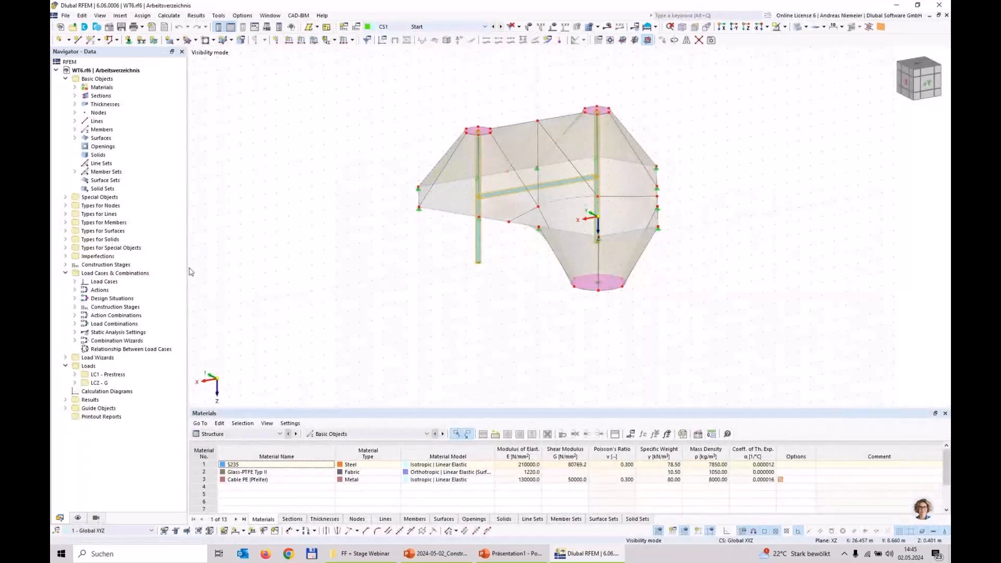
{"action": "right_click", "coordinate": [100, 265]}
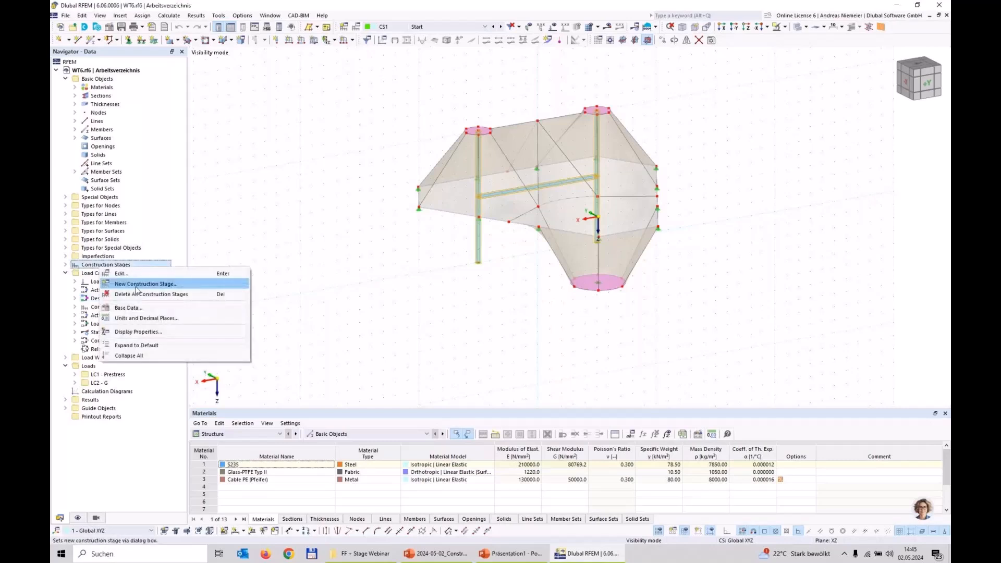
{"action": "left_click", "coordinate": [137, 284]}
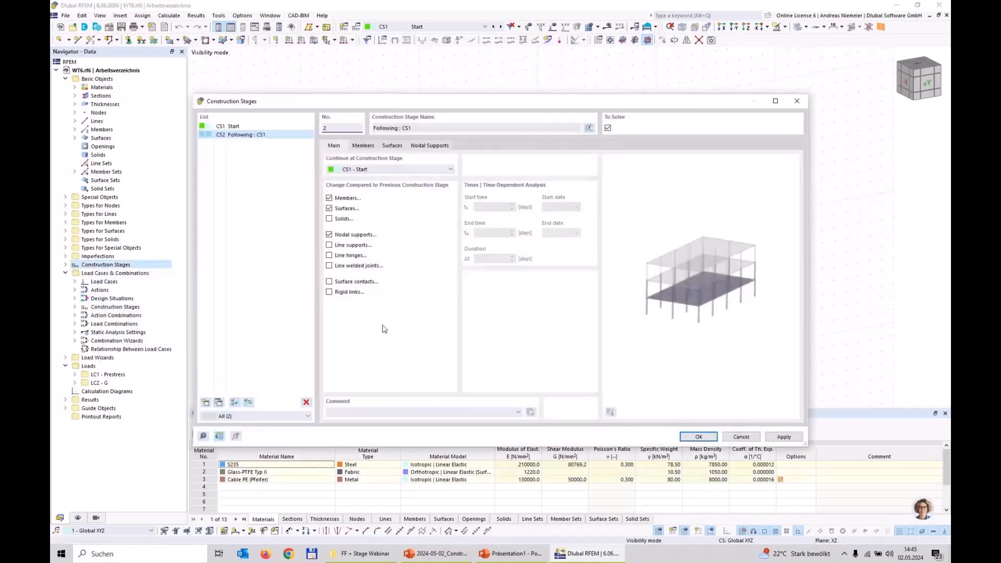
Add the arch members and the two vertical suspension members, numbers 21-24 and 26, to construction stage CS2.
{"action": "left_click", "coordinate": [363, 146]}
{"action": "left_click", "coordinate": [573, 186]}
{"action": "left_click", "coordinate": [458, 152]}
{"action": "left_click", "coordinate": [532, 55]}
{"action": "left_click", "coordinate": [628, 101]}
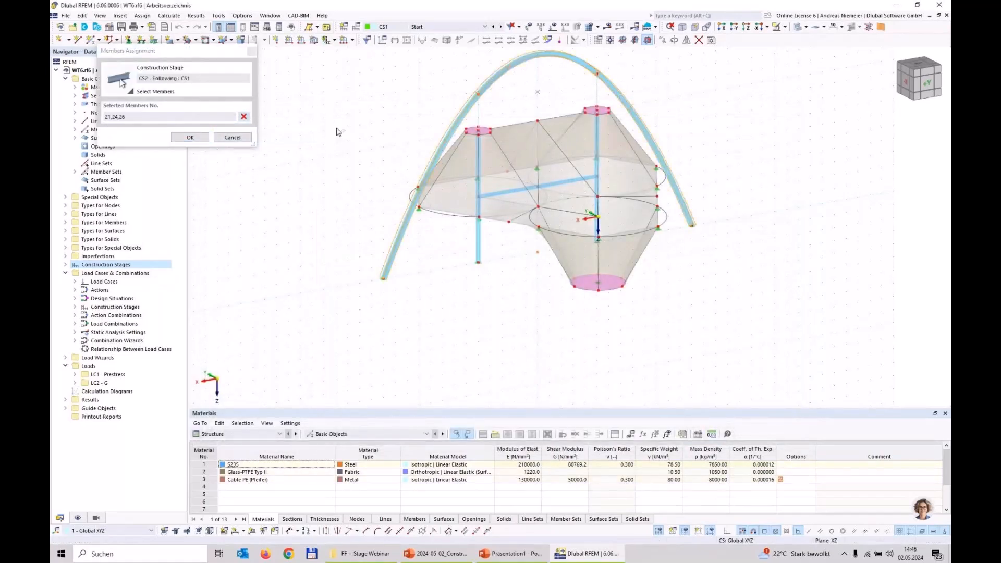
{"action": "left_click", "coordinate": [478, 113]}
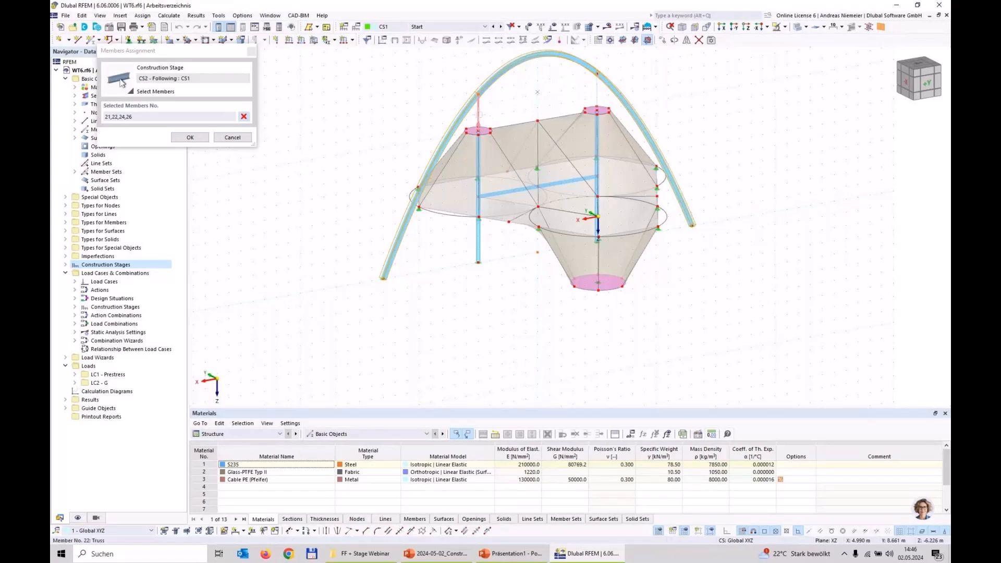
{"action": "left_click", "coordinate": [598, 99]}
{"action": "left_click", "coordinate": [189, 138]}
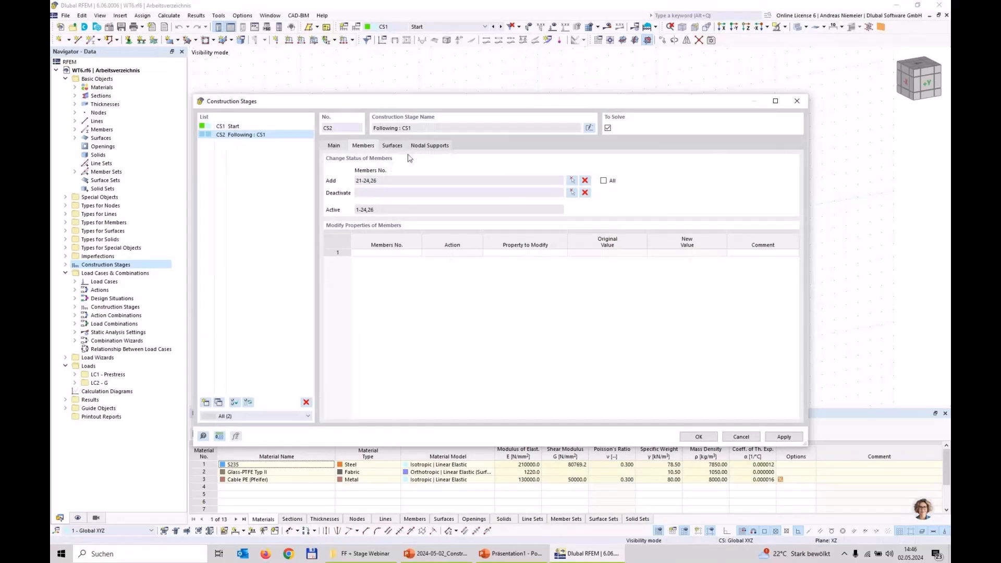
Add the nodal supports at both arch feet, nodes 56 and 57, to construction stage CS2 and accept the stage definition.
{"action": "left_click", "coordinate": [429, 146]}
{"action": "left_click", "coordinate": [572, 180]}
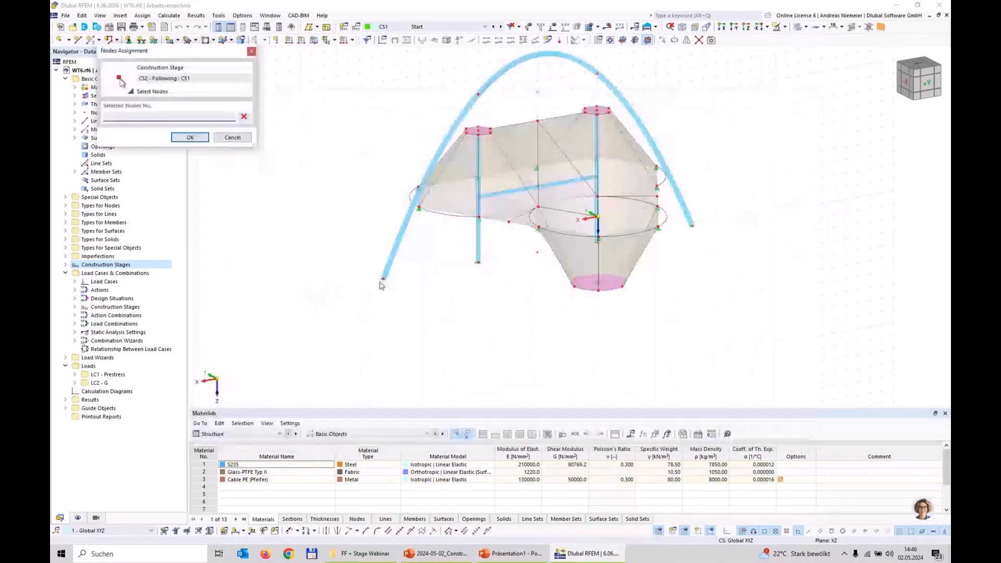
{"action": "left_click", "coordinate": [383, 280]}
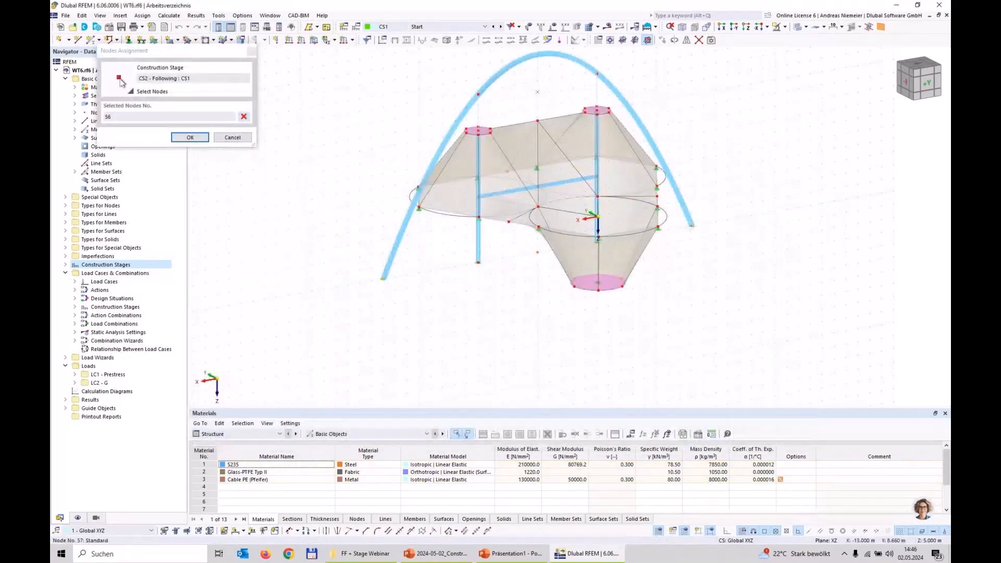
{"action": "left_click", "coordinate": [190, 137]}
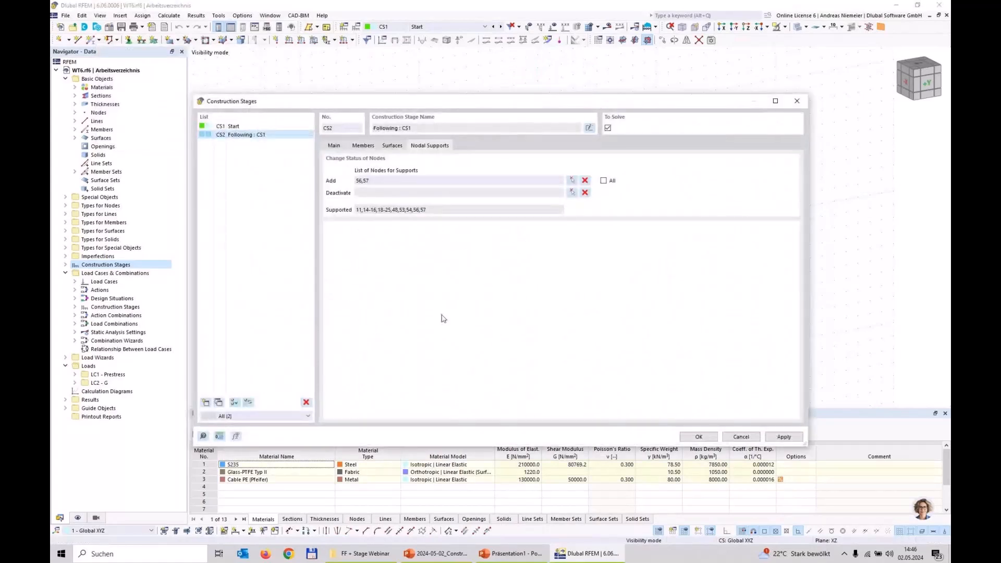
{"action": "left_click", "coordinate": [700, 437]}
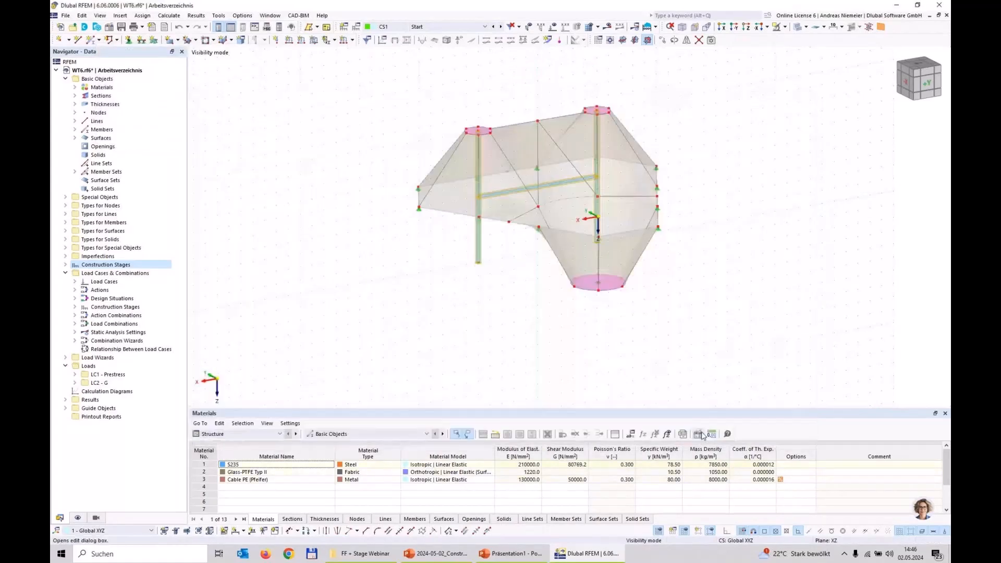
{"action": "left_click", "coordinate": [482, 354]}
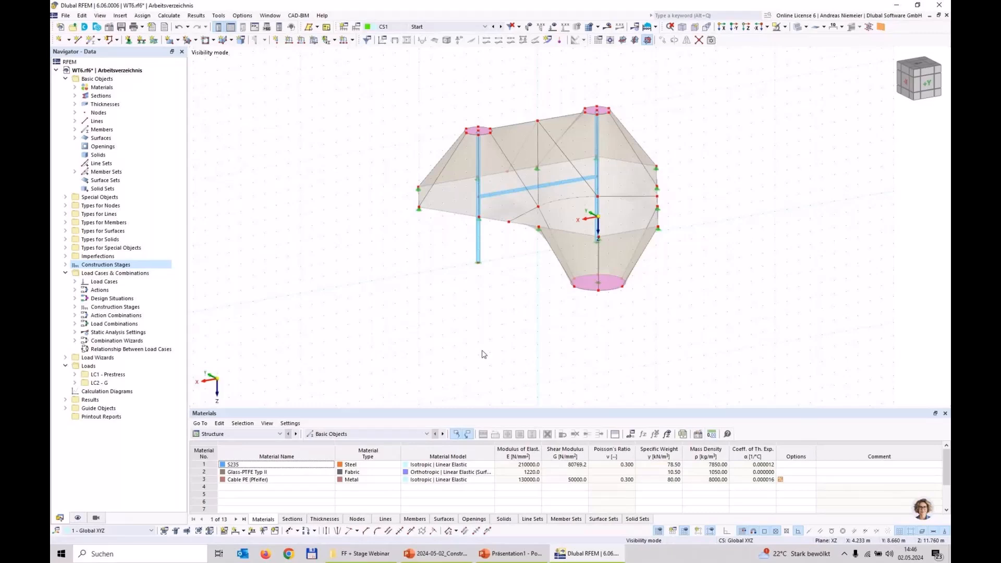
Open the load case settings of construction stage CS2 in the load cases and combinations, and calculate the stage.
{"action": "right_click", "coordinate": [130, 274]}
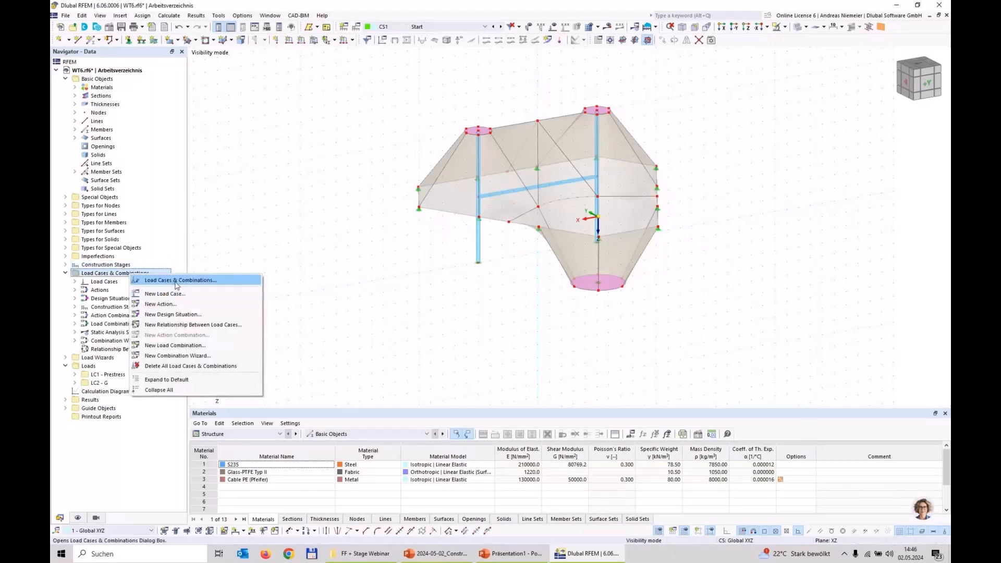
{"action": "left_click", "coordinate": [175, 281]}
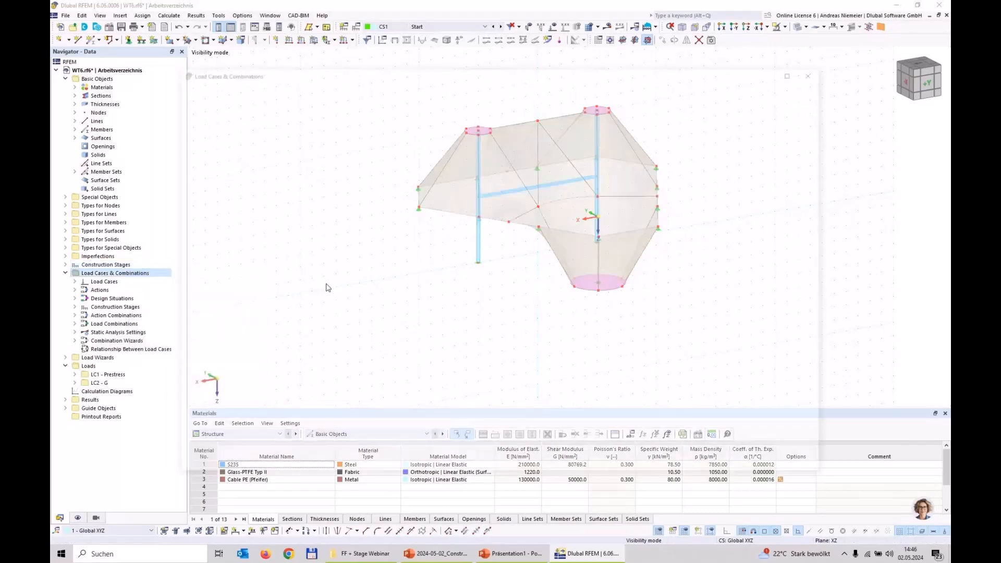
{"action": "left_click", "coordinate": [346, 89]}
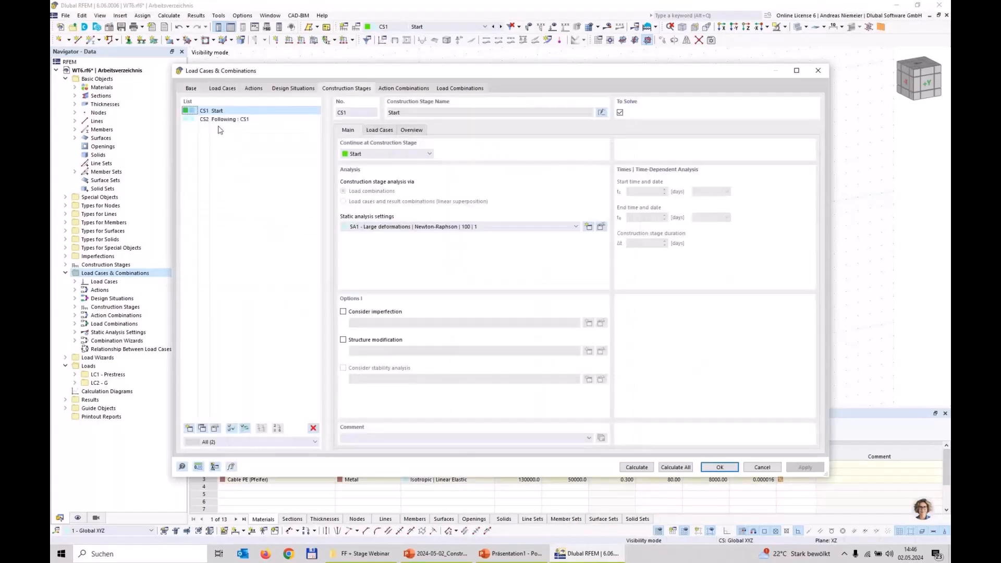
{"action": "left_click", "coordinate": [224, 119]}
{"action": "left_click", "coordinate": [390, 131]}
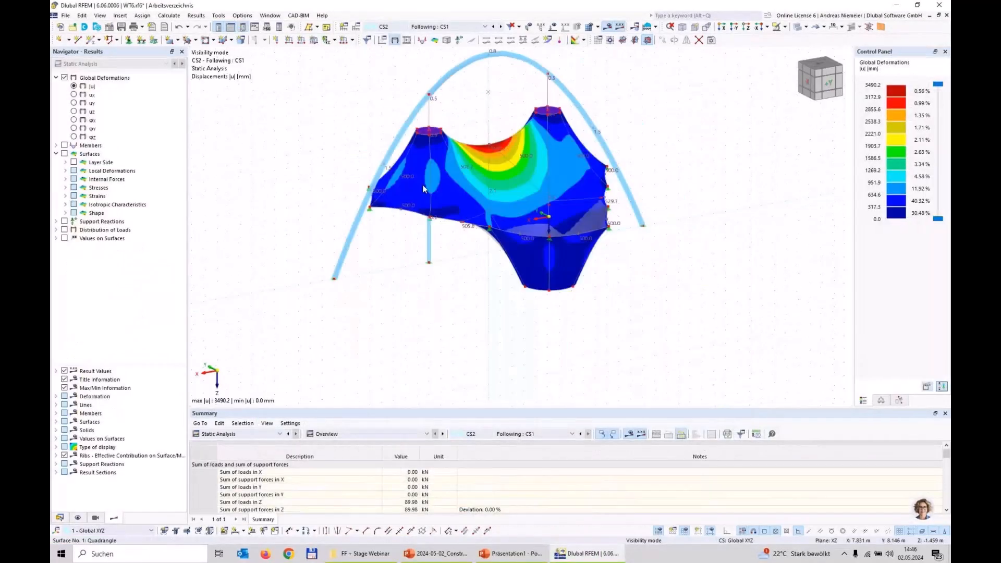
Compare the global deformations of construction stages CS1 and CS2 by switching between the two stages.
{"action": "middle_click_drag", "start_coordinate": [699, 260], "coordinate": [665, 263], "text": "ctrl"}
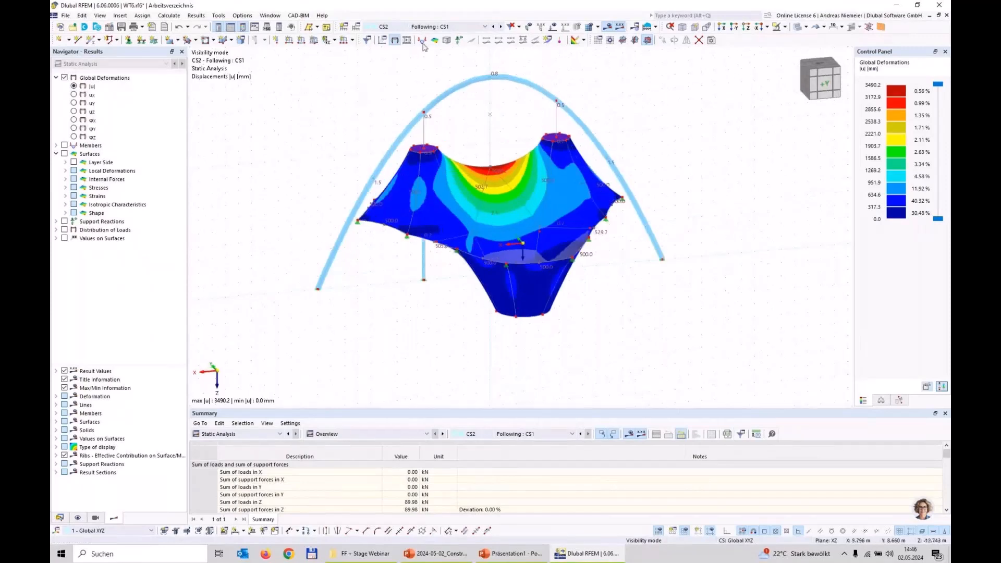
{"action": "left_click", "coordinate": [462, 28]}
{"action": "left_click", "coordinate": [440, 86]}
{"action": "left_click", "coordinate": [453, 26]}
{"action": "left_click", "coordinate": [435, 81]}
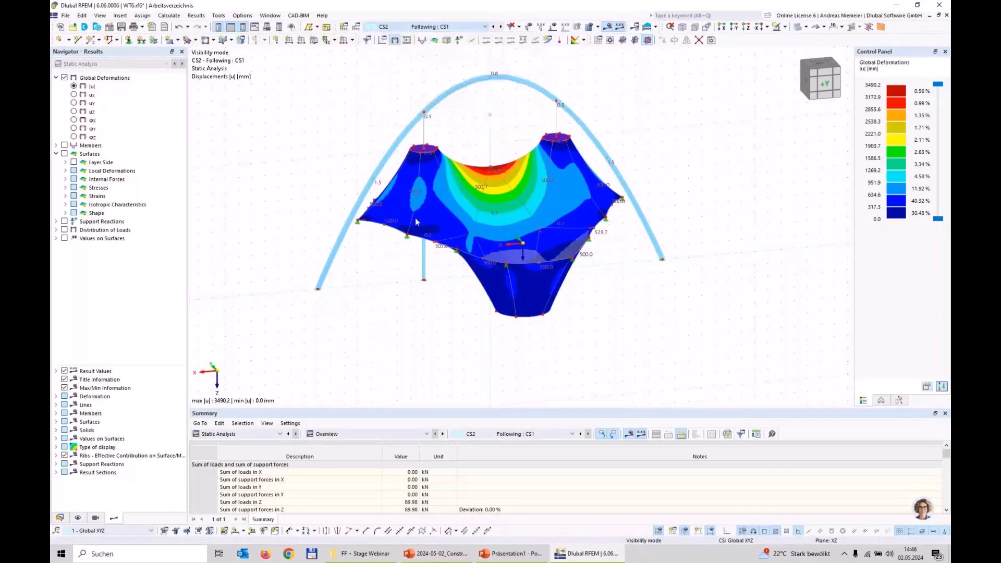
{"action": "left_click", "coordinate": [439, 28]}
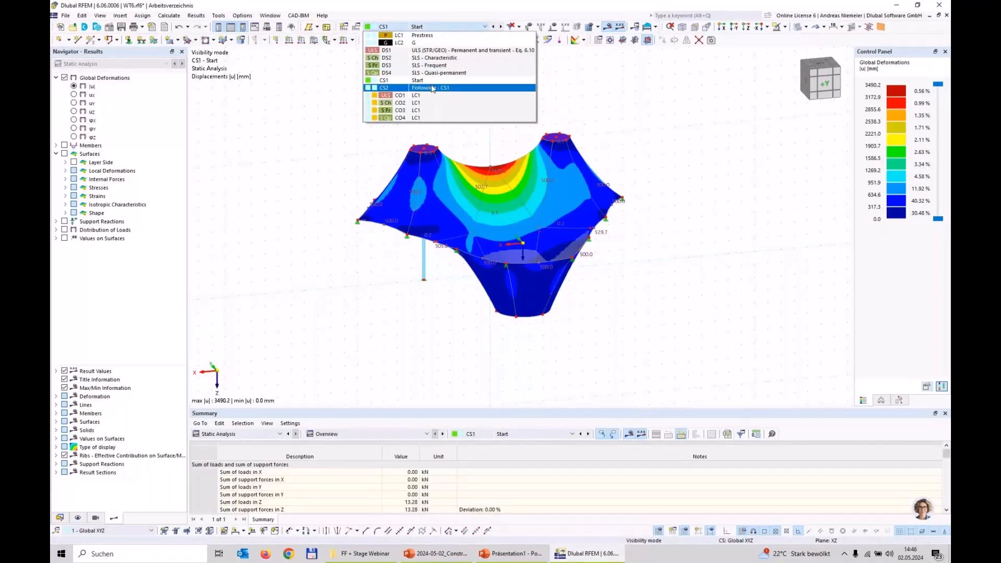
{"action": "left_click", "coordinate": [433, 88]}
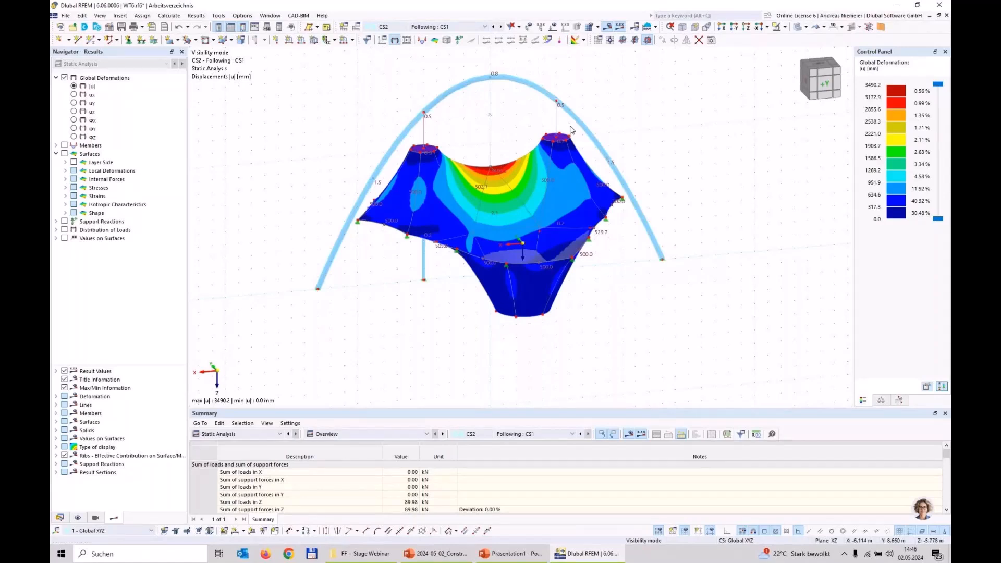
Display the member axial forces N of construction stage CS2 in place of the global deformations.
{"action": "left_click", "coordinate": [64, 146]}
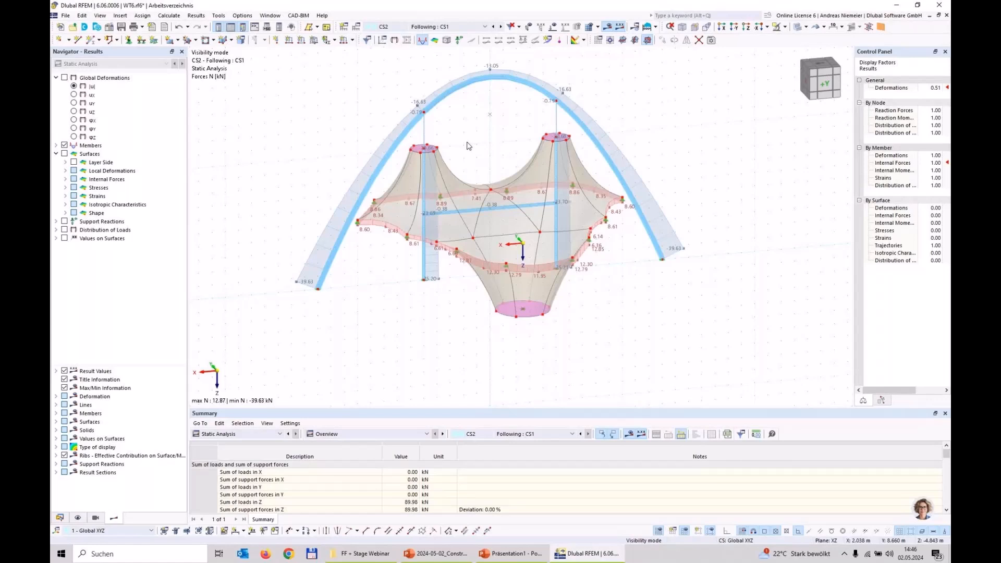
{"action": "scroll", "coordinate": [468, 146], "scroll_direction": "up", "scroll_amount": 2}
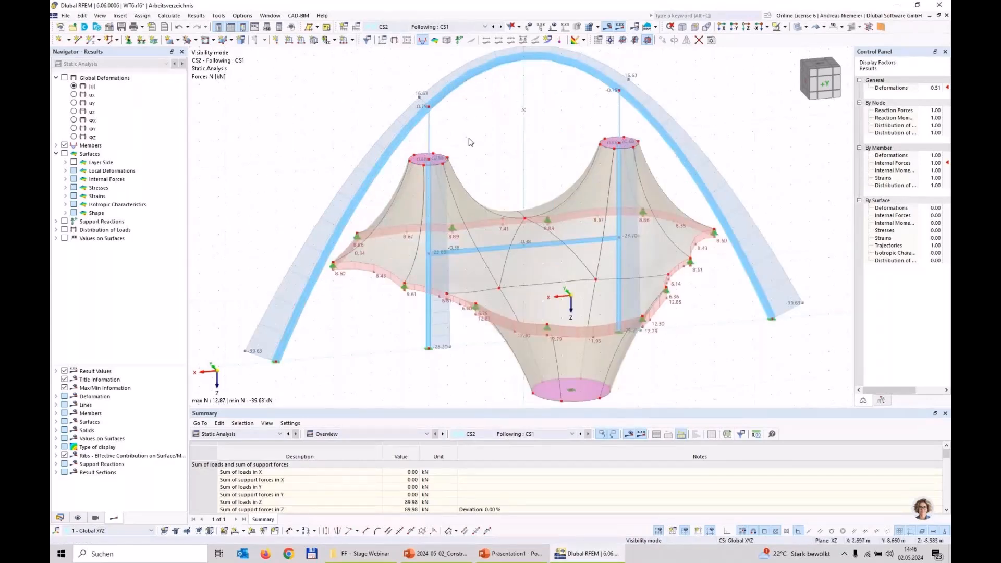
{"action": "scroll", "coordinate": [434, 357], "scroll_direction": "down", "scroll_amount": 1}
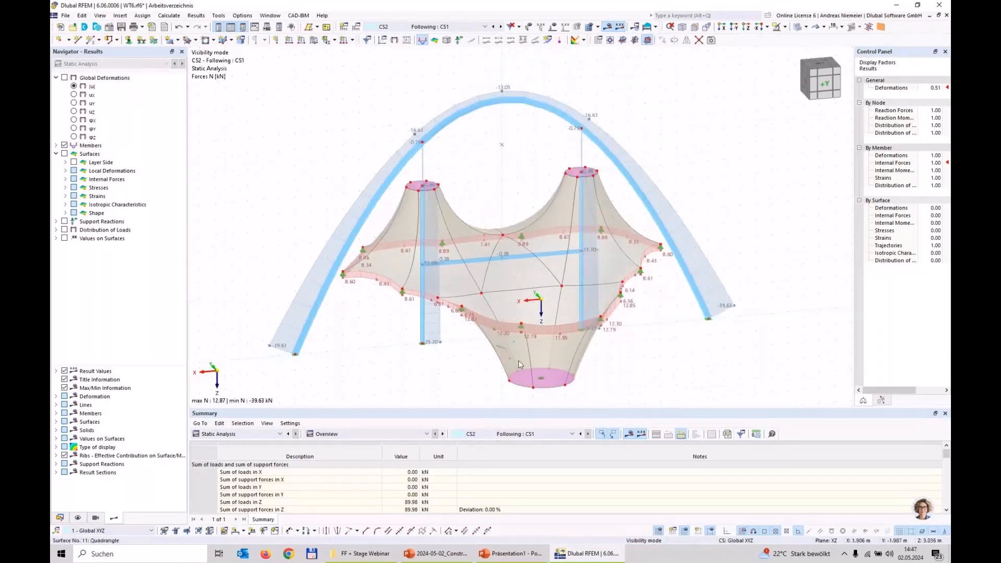
Examine the surface axial forces nx and ny of construction stage CS2, and hide the surface results so only member forces show.
{"action": "left_click", "coordinate": [65, 179]}
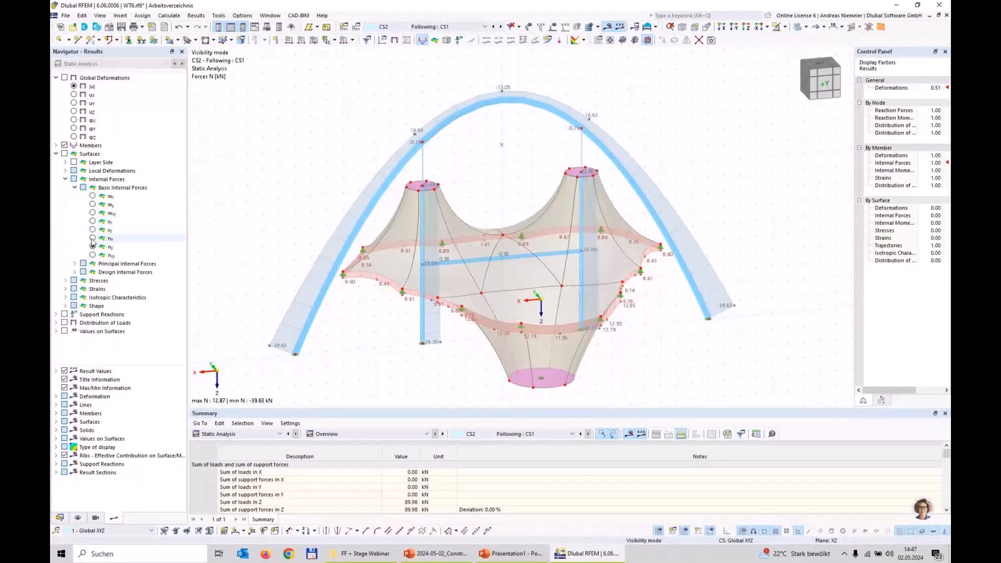
{"action": "left_click", "coordinate": [93, 239]}
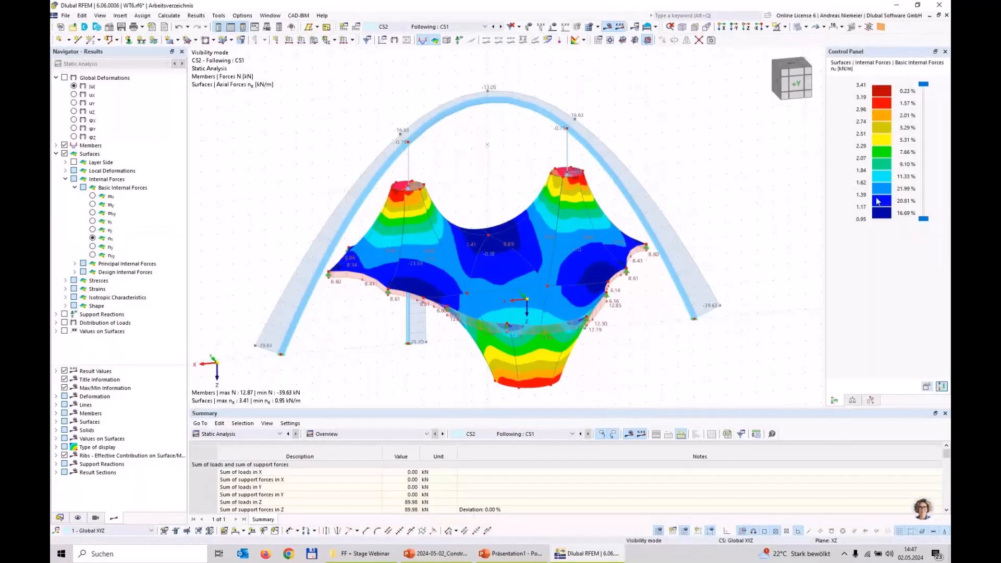
{"action": "left_click", "coordinate": [93, 247]}
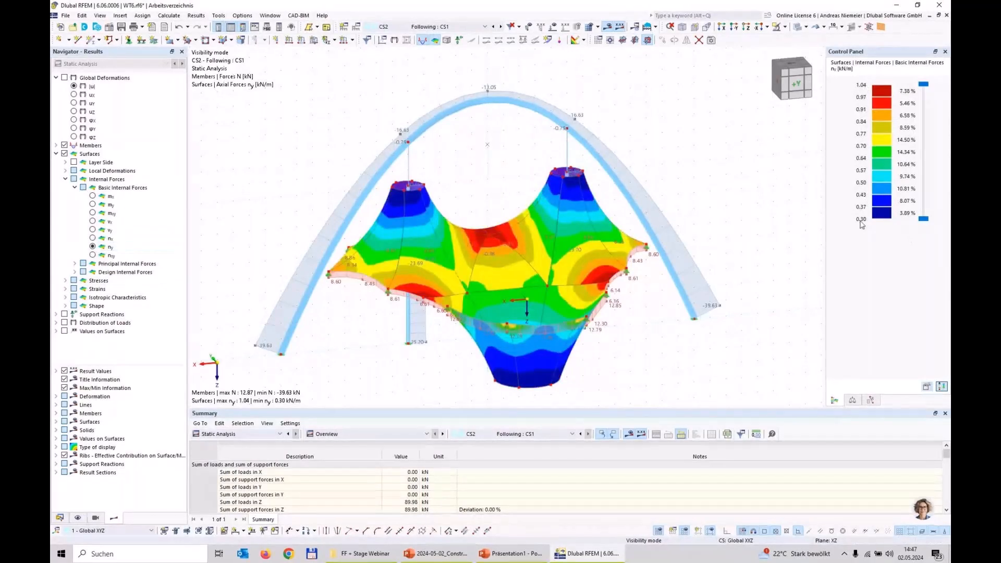
{"action": "scroll", "coordinate": [413, 363], "scroll_direction": "down", "scroll_amount": 2}
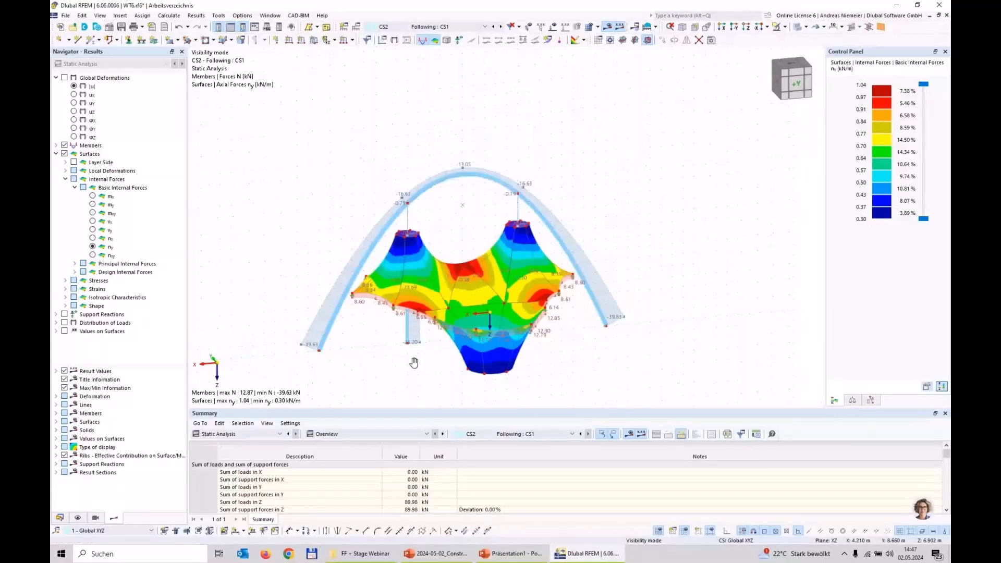
{"action": "middle_click_drag", "start_coordinate": [414, 363], "coordinate": [390, 318]}
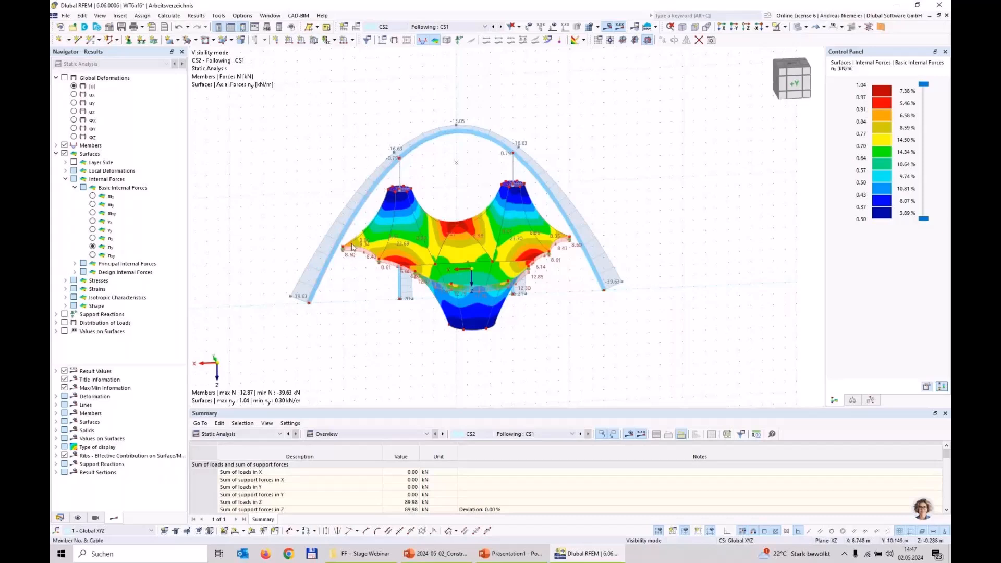
{"action": "mouse_move", "coordinate": [465, 299]}
{"action": "scroll", "coordinate": [321, 328], "scroll_direction": "up", "scroll_amount": 1}
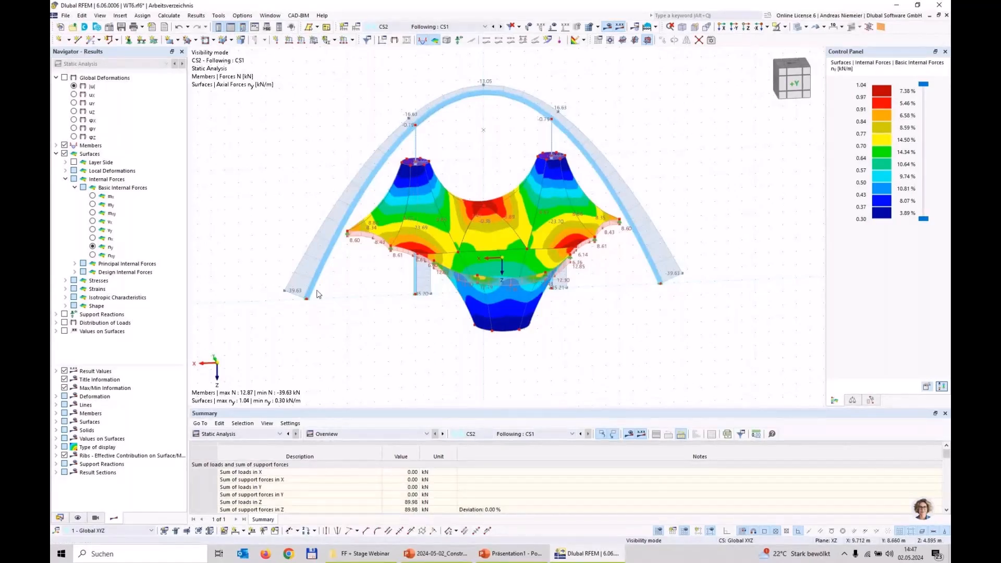
{"action": "left_click", "coordinate": [435, 40]}
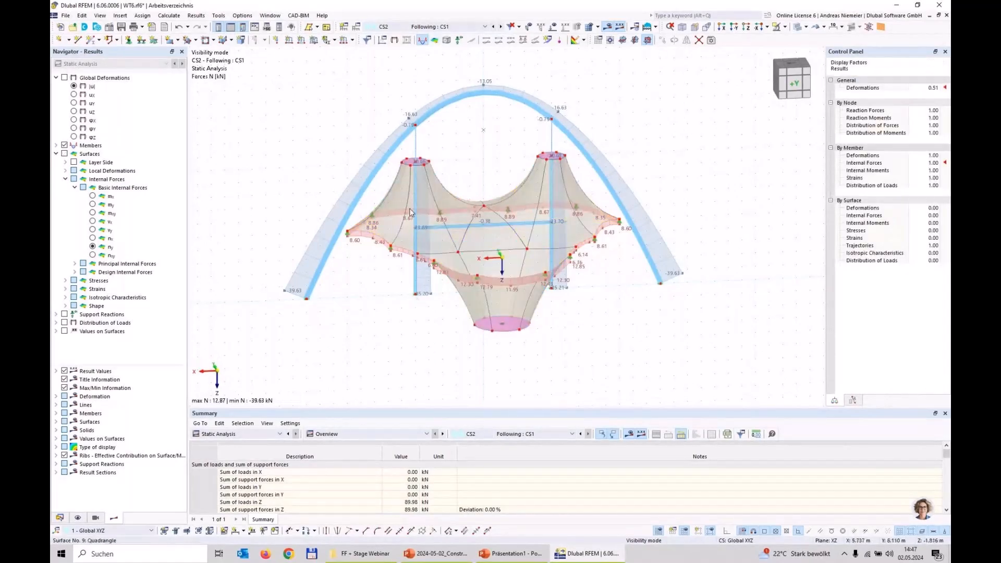
{"action": "middle_click_drag", "start_coordinate": [386, 330], "coordinate": [416, 321]}
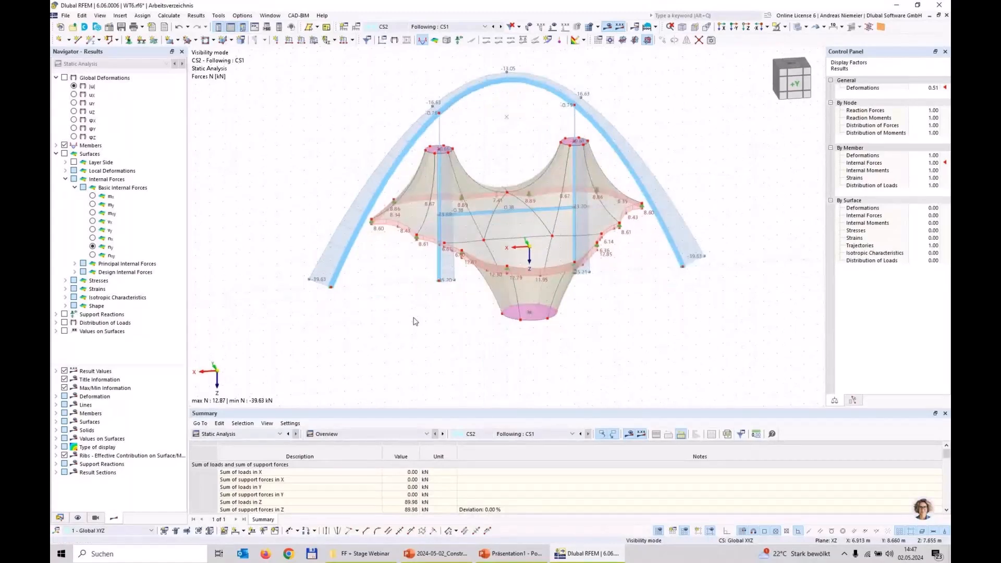
Create a new load case LC3 named "Press" and accept its settings.
{"action": "left_click", "coordinate": [60, 518]}
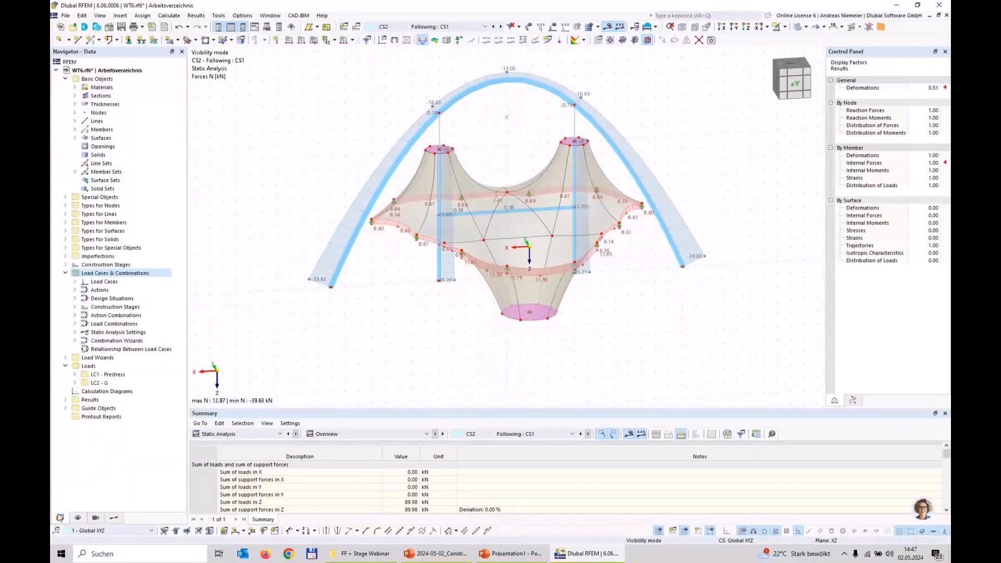
{"action": "right_click", "coordinate": [113, 282]}
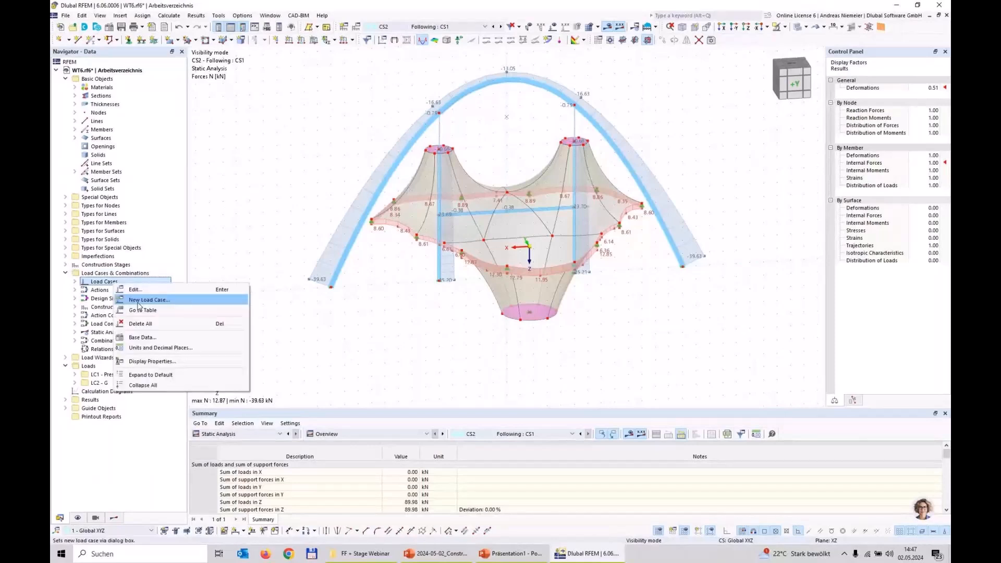
{"action": "left_click", "coordinate": [144, 301]}
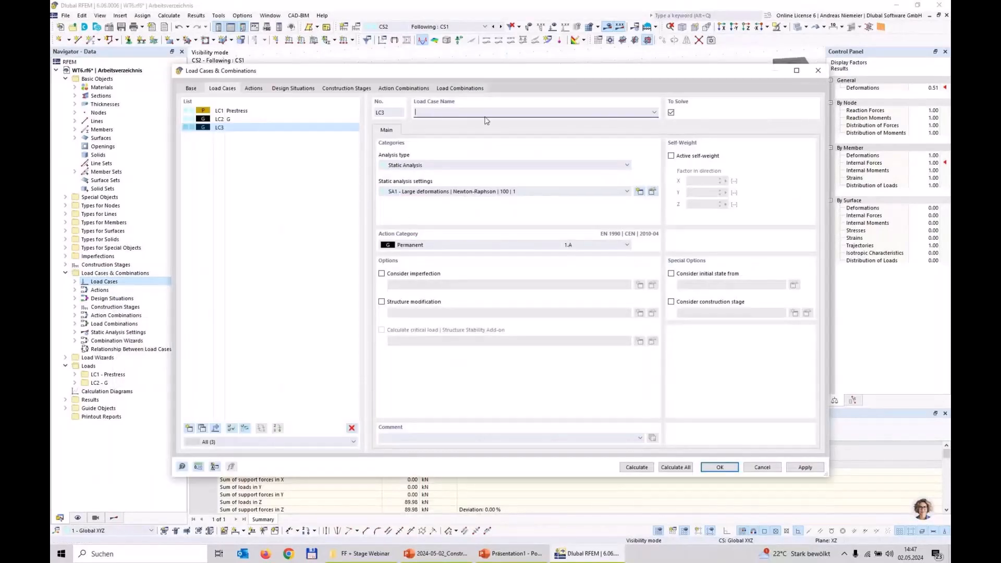
{"action": "type", "text": "Press"}
{"action": "left_click", "coordinate": [720, 467]}
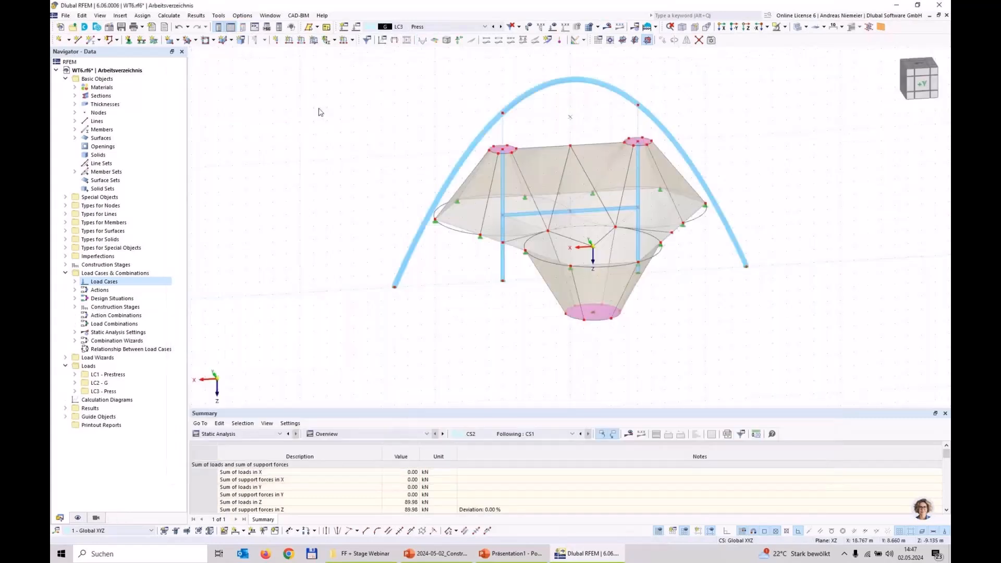
Apply an imposed nodal deformation with a uZ displacement of -2 mm to both arch feet in load case LC3.
{"action": "left_click", "coordinate": [353, 40]}
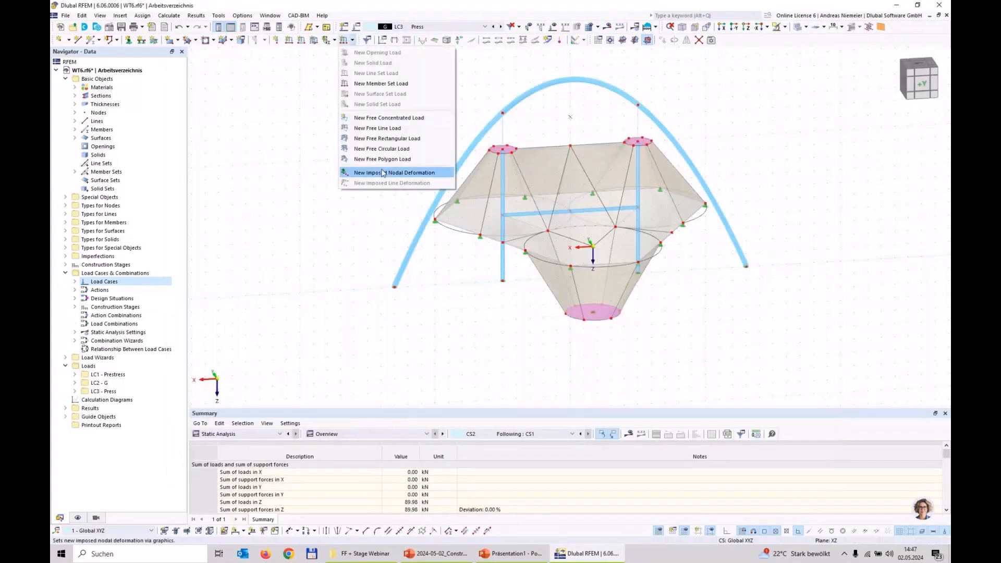
{"action": "left_click", "coordinate": [381, 173]}
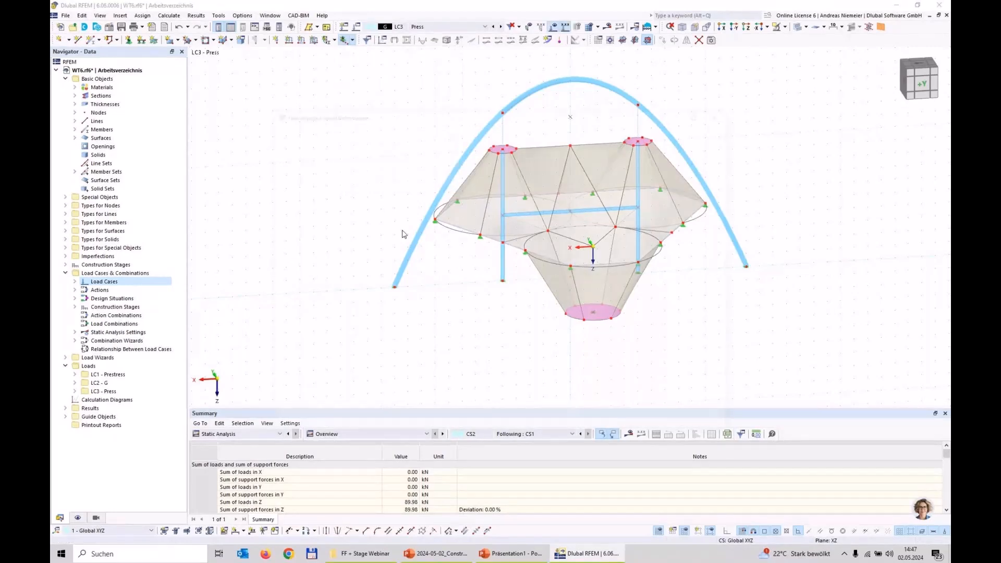
{"action": "left_click", "coordinate": [311, 216]}
{"action": "type", "text": "-"}
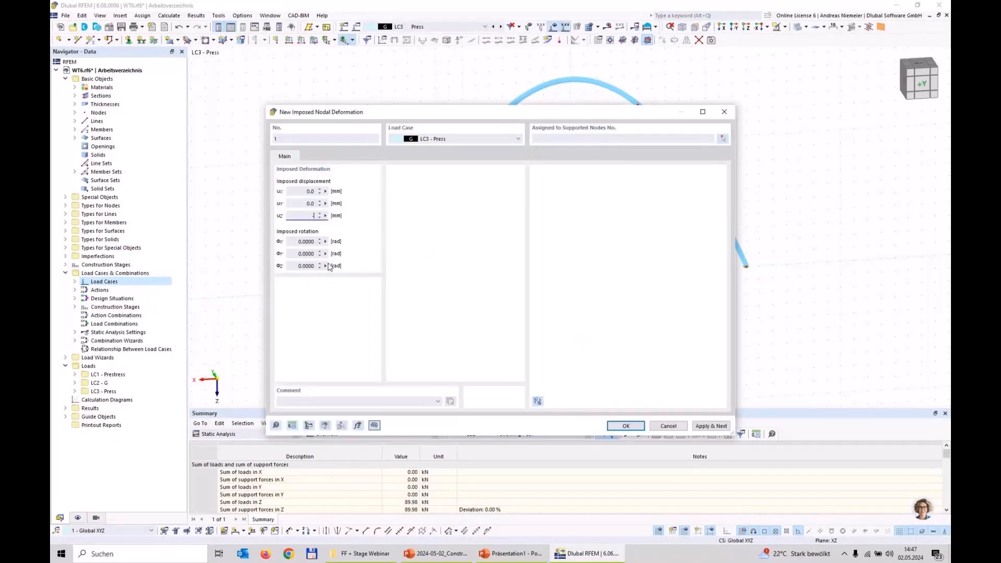
{"action": "type", "text": "2"}
{"action": "left_click", "coordinate": [626, 426]}
{"action": "left_click_drag", "start_coordinate": [384, 275], "coordinate": [430, 301]}
{"action": "left_click_drag", "start_coordinate": [718, 250], "coordinate": [788, 288]}
{"action": "left_click", "coordinate": [190, 137]}
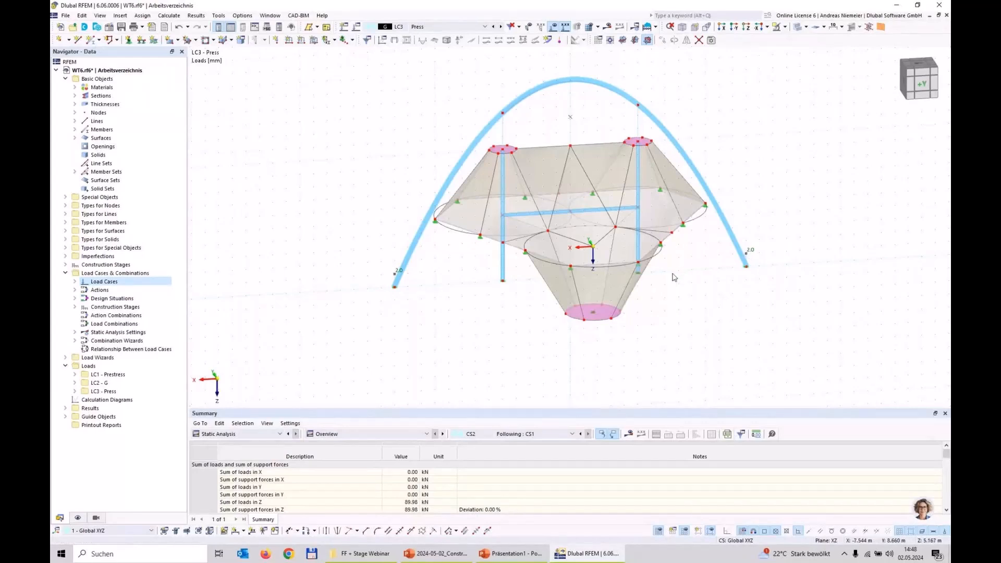
Create construction stage CS3 following CS2 with no member or support changes, and assign load case LC3 Press to it.
{"action": "double_click", "coordinate": [123, 266]}
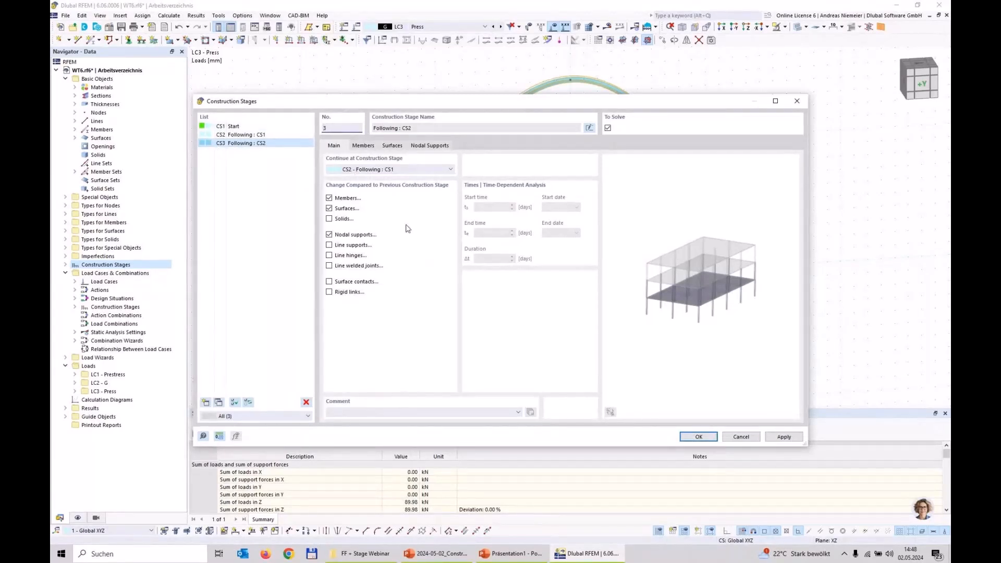
{"action": "left_click", "coordinate": [700, 437]}
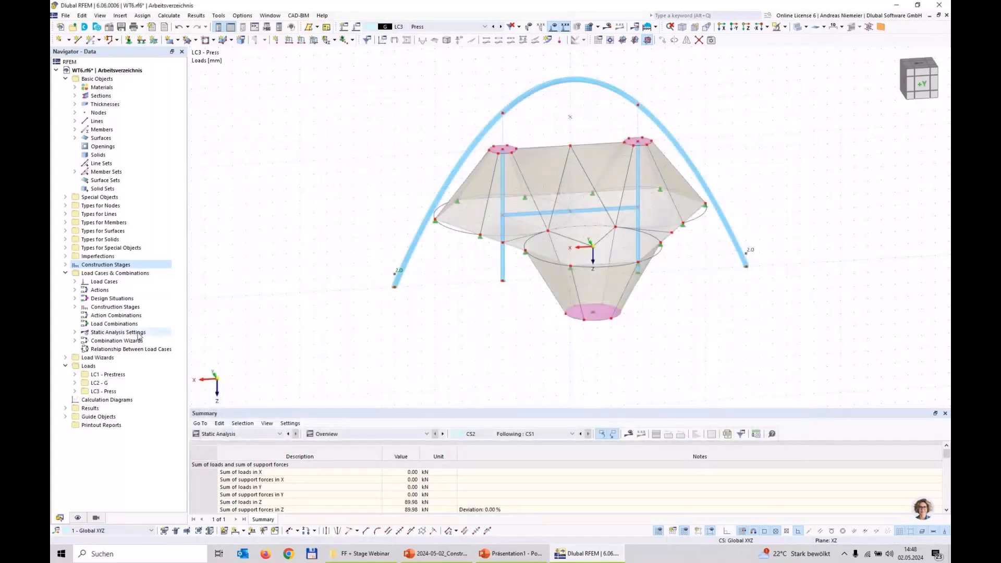
{"action": "right_click", "coordinate": [112, 274]}
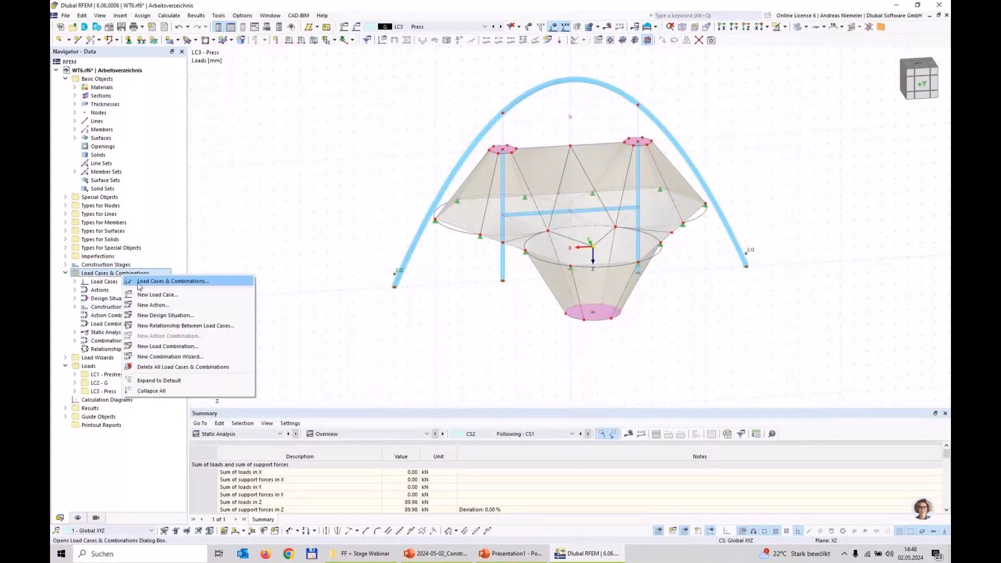
{"action": "left_click", "coordinate": [235, 278]}
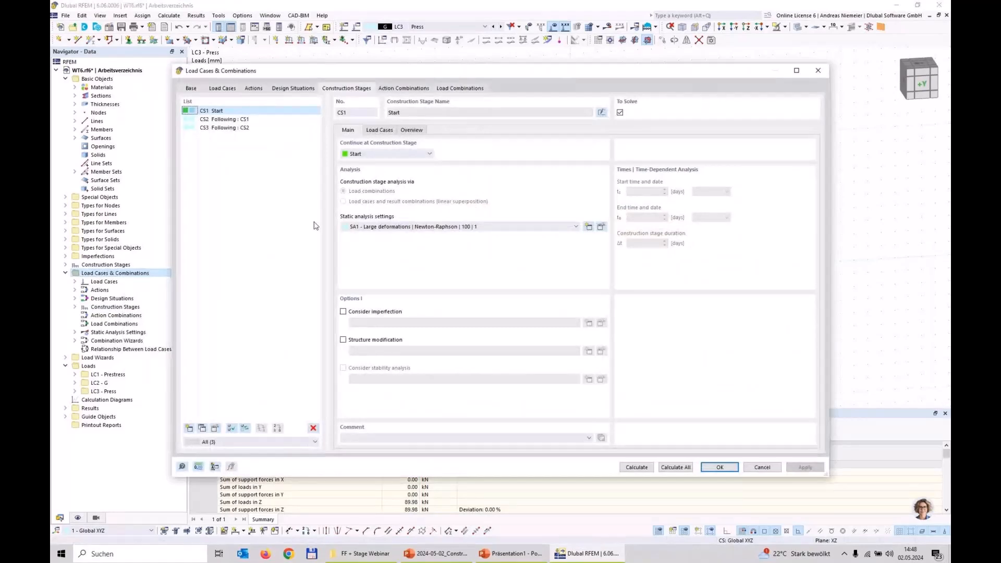
{"action": "left_click", "coordinate": [241, 128]}
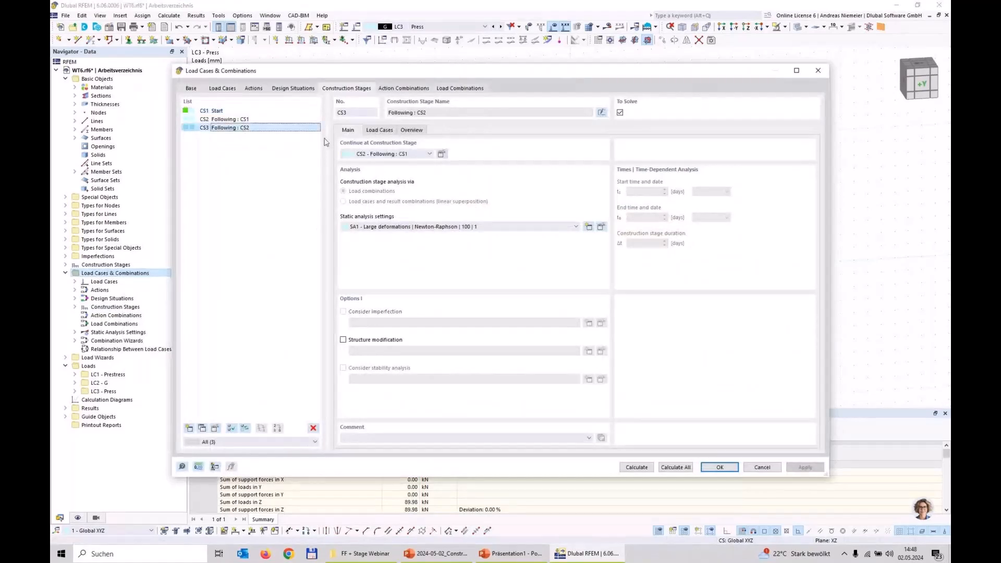
{"action": "left_click", "coordinate": [388, 131]}
{"action": "double_click", "coordinate": [390, 155]}
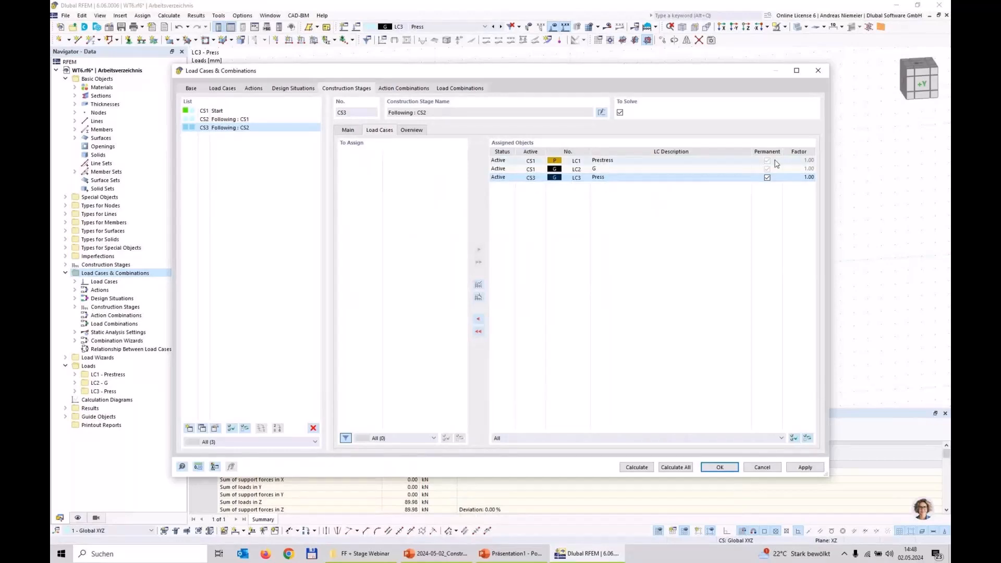
Calculate construction stage CS3 and save the model.
{"action": "left_click", "coordinate": [643, 468]}
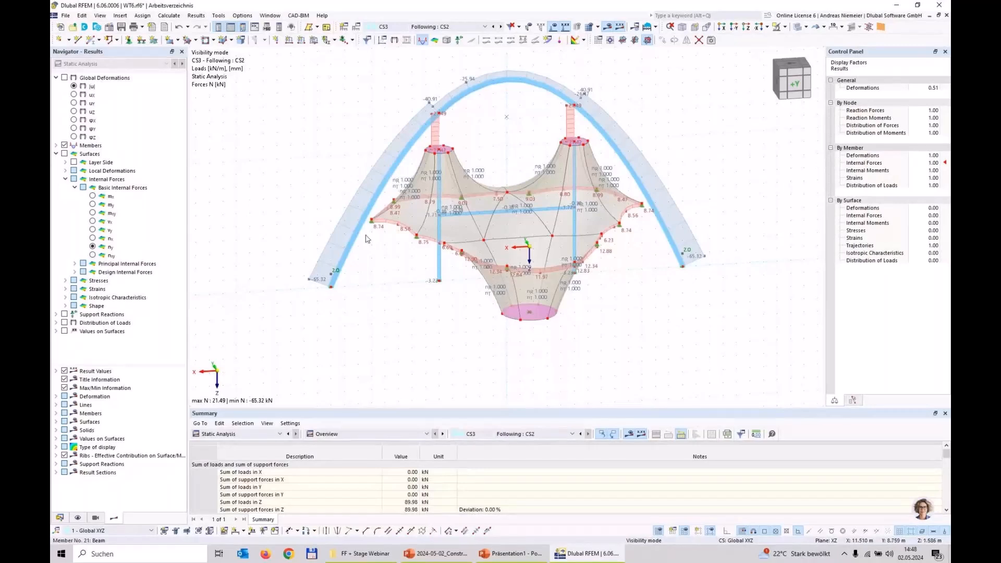
{"action": "key", "text": "ctrl+s"}
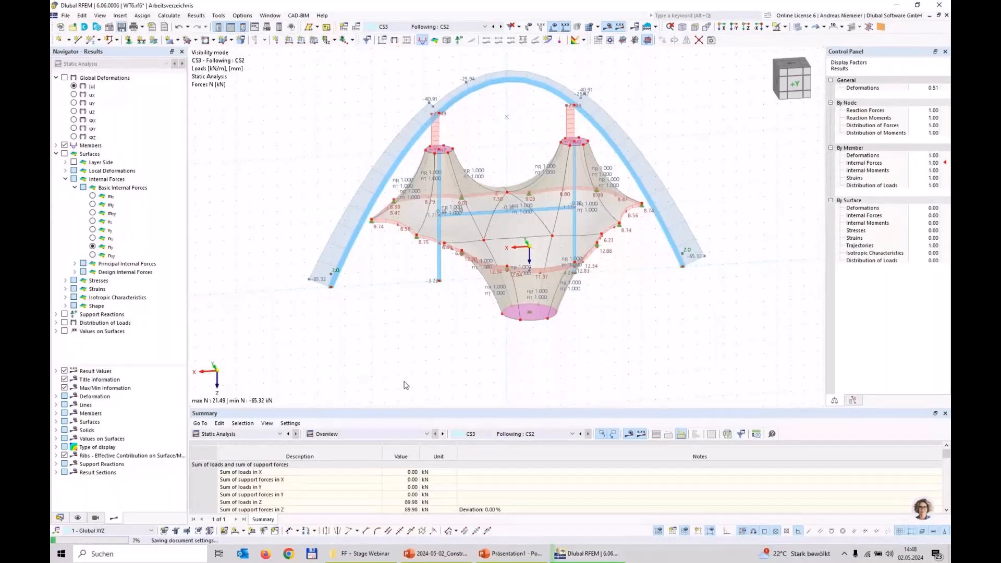
Create construction stage CS4 following CS3 and deactivate the mast and crossbeam members, numbers 15-19, in it.
{"action": "left_click", "coordinate": [60, 518]}
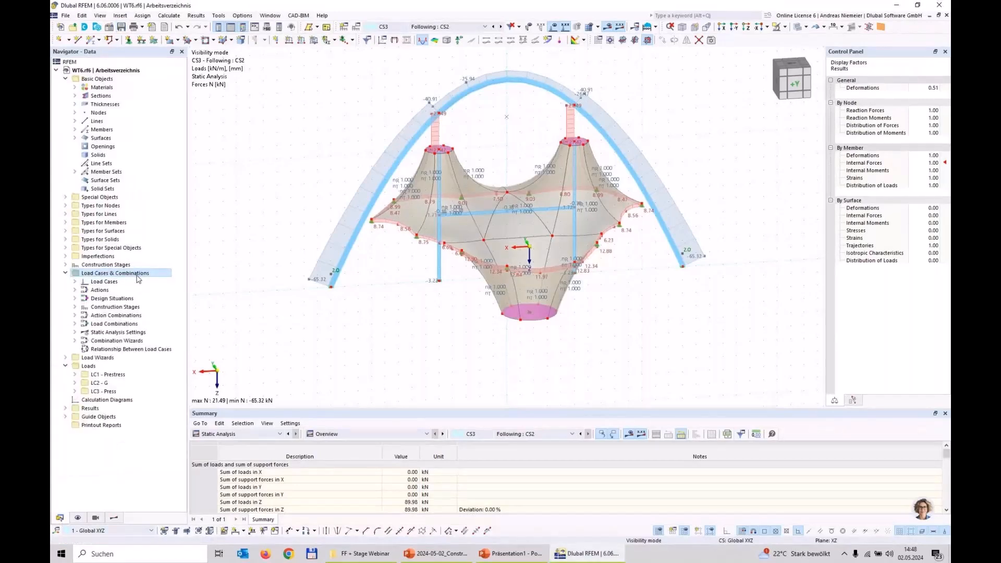
{"action": "double_click", "coordinate": [105, 265]}
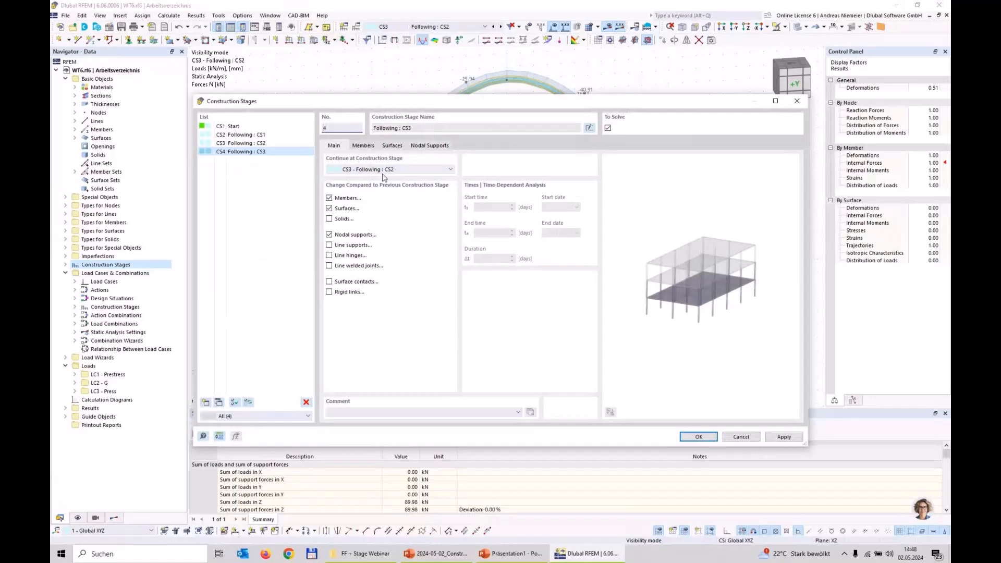
{"action": "left_click", "coordinate": [363, 147]}
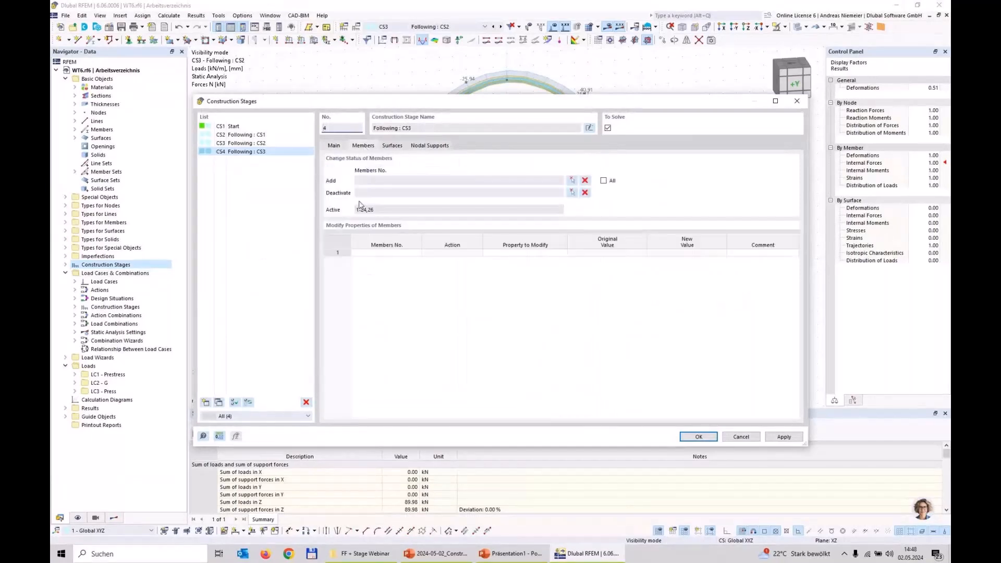
{"action": "left_click", "coordinate": [573, 192]}
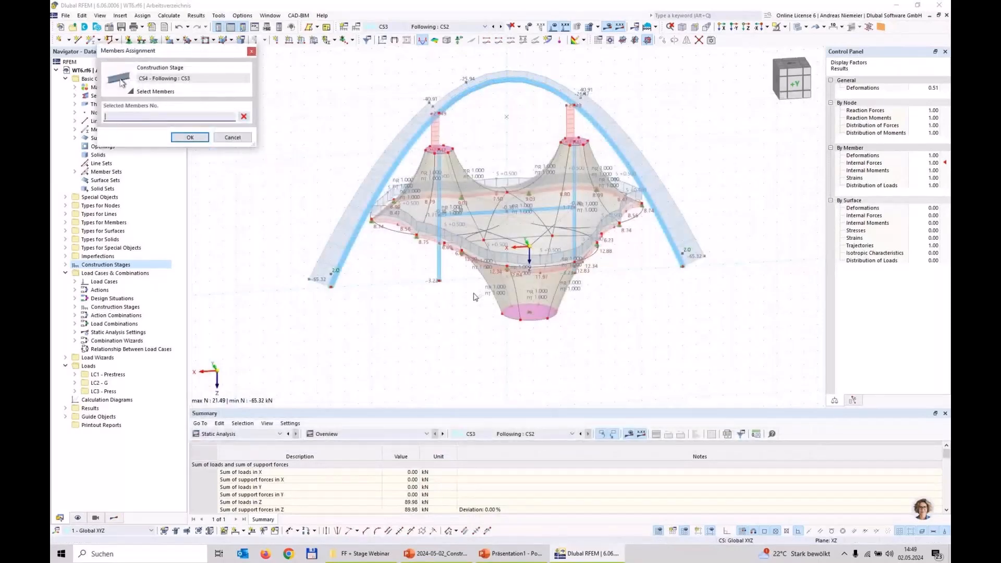
{"action": "left_click", "coordinate": [439, 254]}
{"action": "left_click", "coordinate": [439, 185]}
{"action": "left_click", "coordinate": [493, 213]}
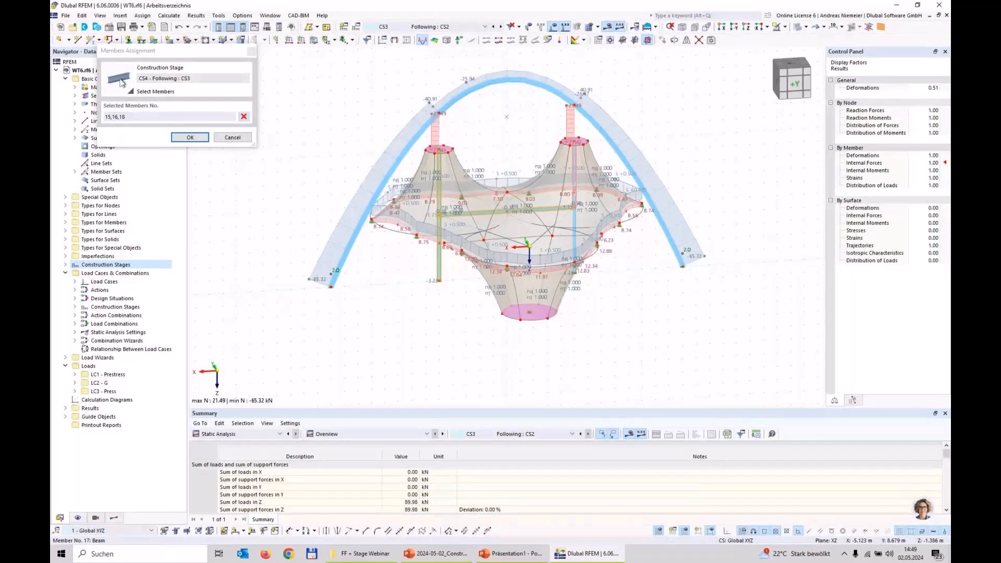
{"action": "key", "text": "Return"}
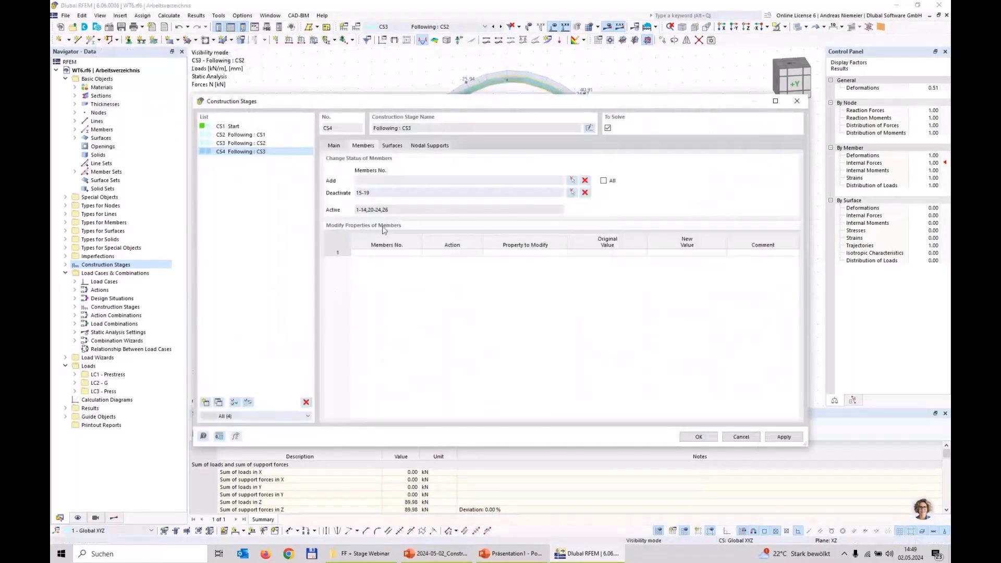
Confirm construction stage CS4 without any nodal support changes, then calculate it and display its results.
{"action": "left_click", "coordinate": [433, 148]}
{"action": "left_click", "coordinate": [572, 180]}
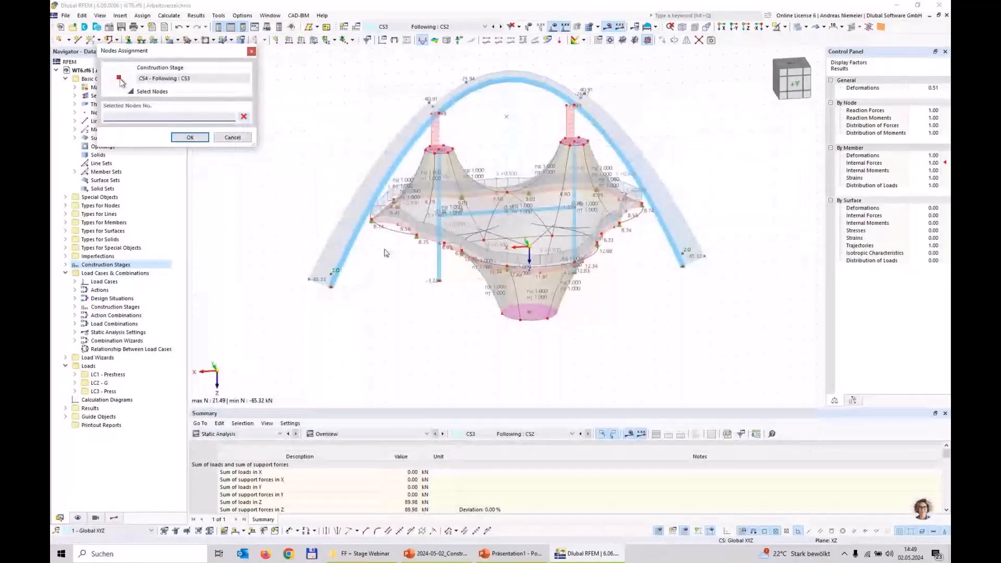
{"action": "left_click", "coordinate": [189, 138]}
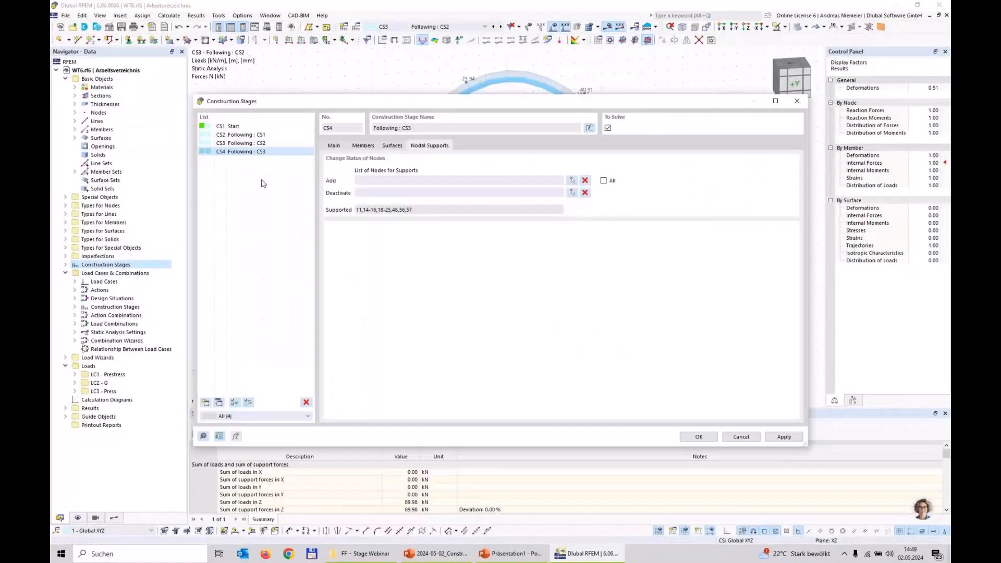
{"action": "left_click", "coordinate": [706, 437]}
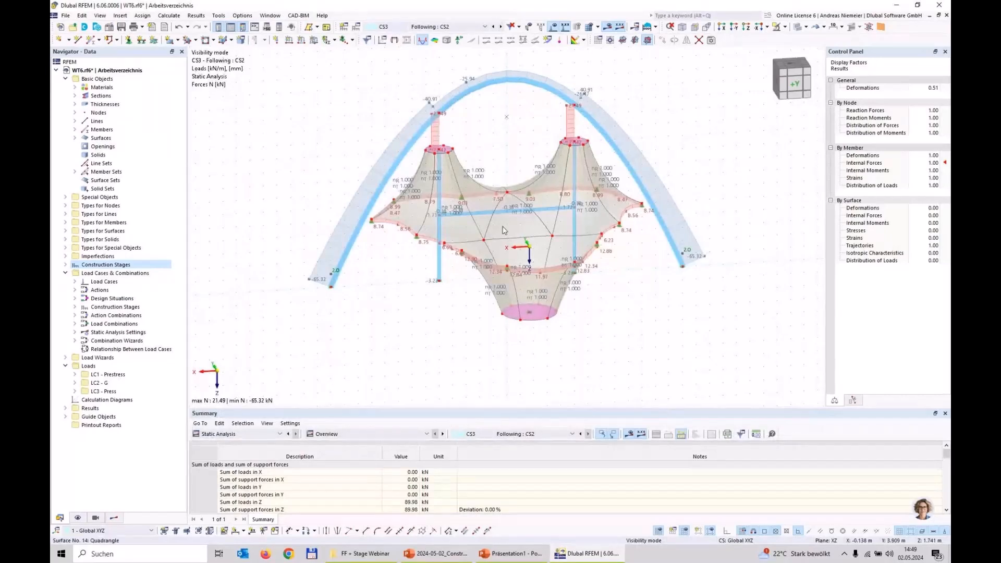
{"action": "left_click", "coordinate": [459, 26]}
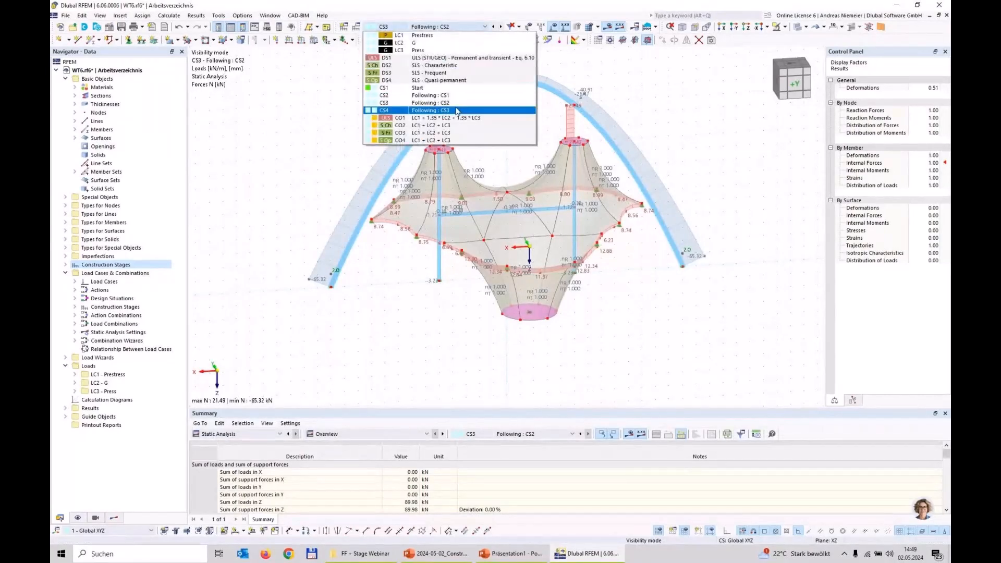
{"action": "left_click", "coordinate": [456, 110]}
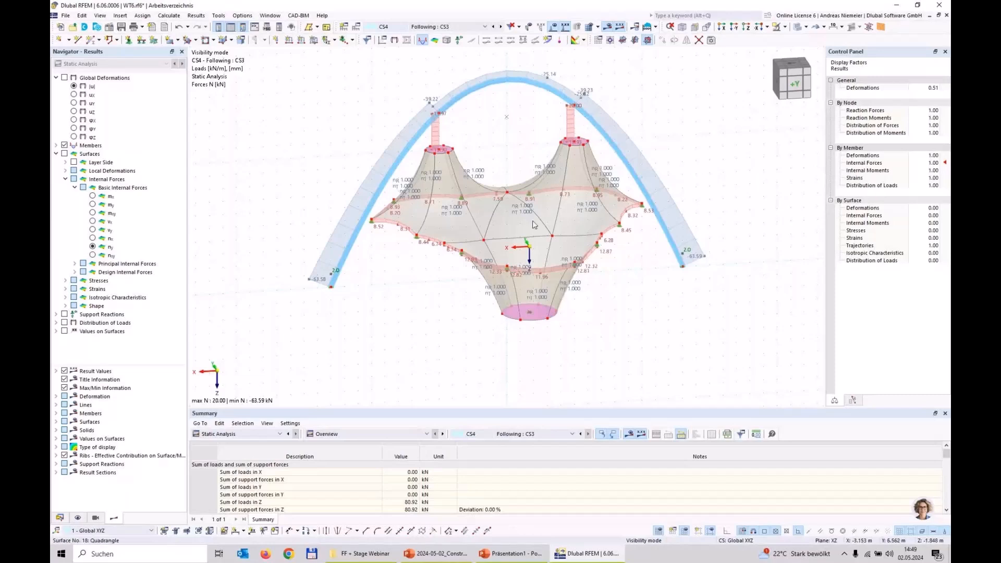
Show the membrane's axial forces nx and ny for CS4 with their color scales, and save the model.
{"action": "middle_click_drag", "start_coordinate": [534, 225], "coordinate": [482, 305], "text": "ctrl"}
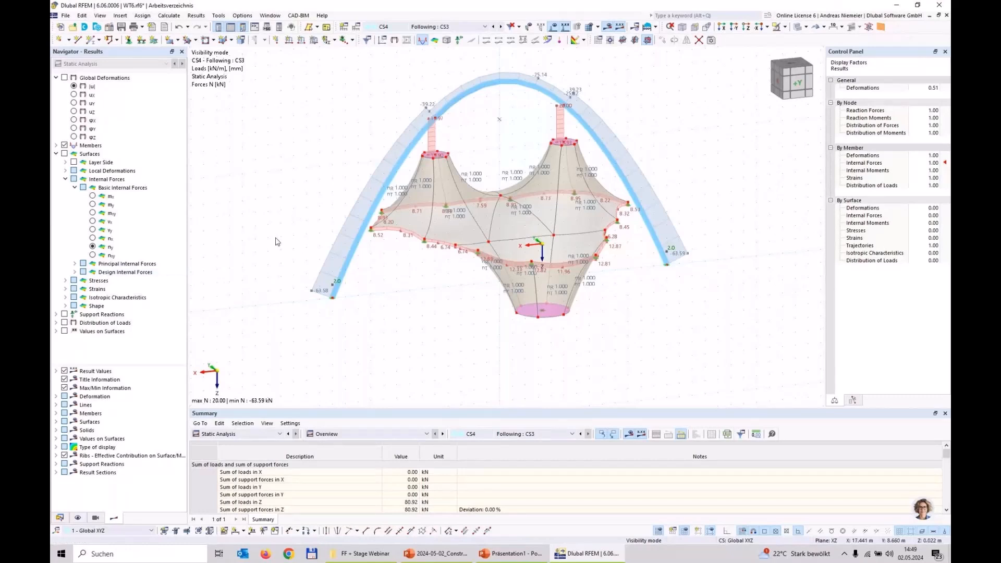
{"action": "left_click", "coordinate": [92, 238]}
{"action": "left_click", "coordinate": [834, 401]}
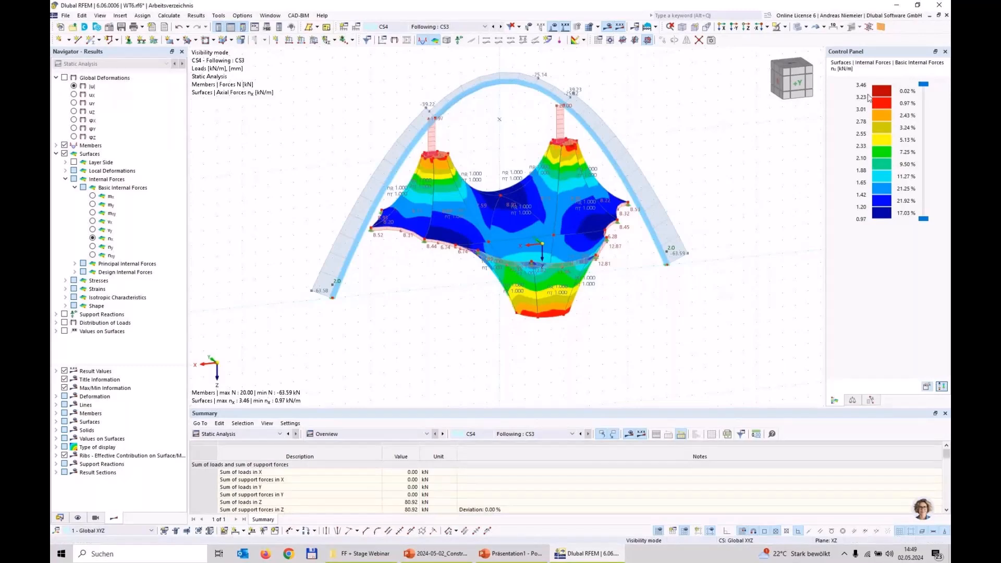
{"action": "left_click", "coordinate": [92, 247]}
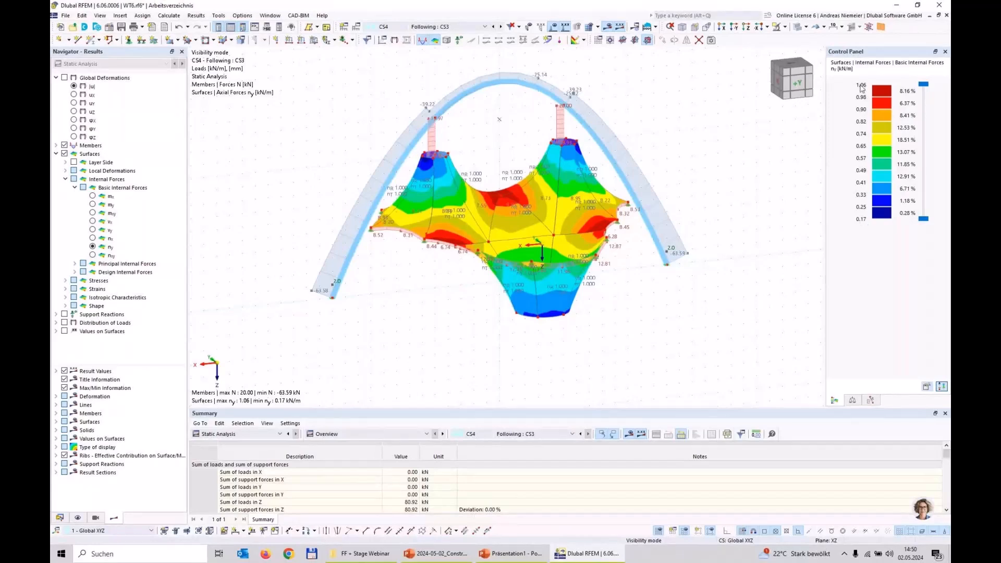
{"action": "middle_click_drag", "start_coordinate": [600, 316], "coordinate": [428, 340], "text": "ctrl"}
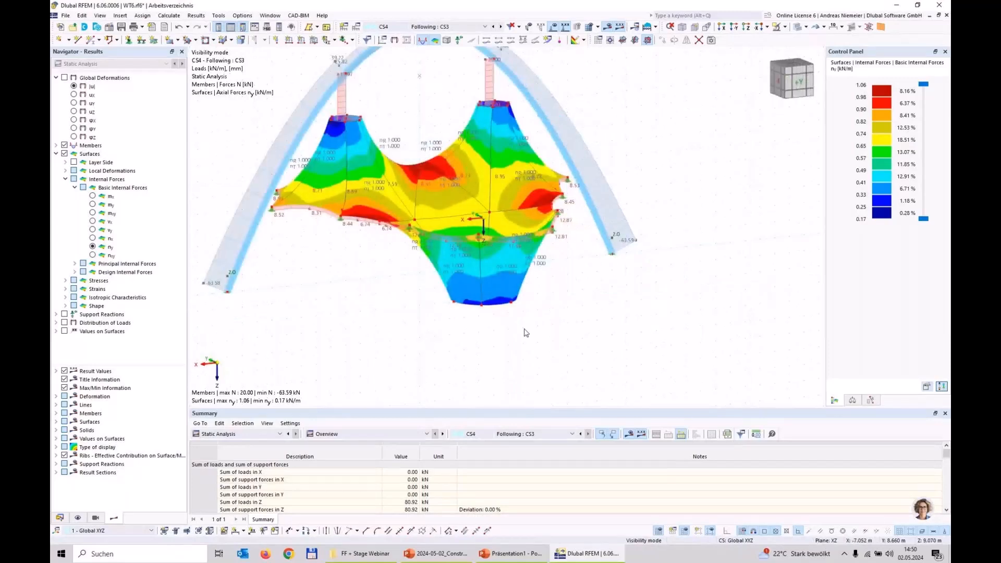
{"action": "scroll", "coordinate": [527, 332], "scroll_direction": "down", "scroll_amount": 3}
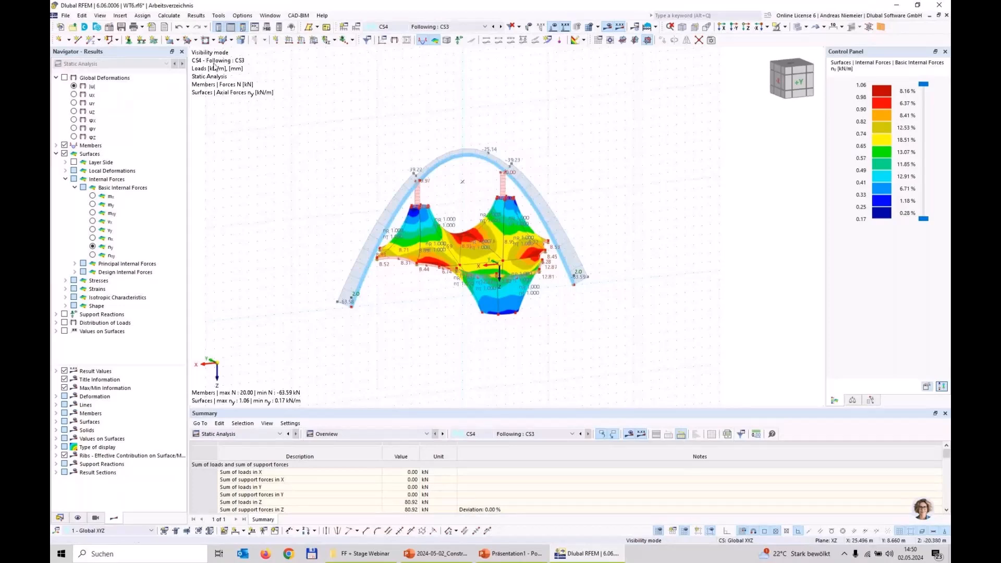
{"action": "key", "text": "ctrl+s"}
{"action": "middle_click_drag", "start_coordinate": [382, 157], "coordinate": [362, 153]}
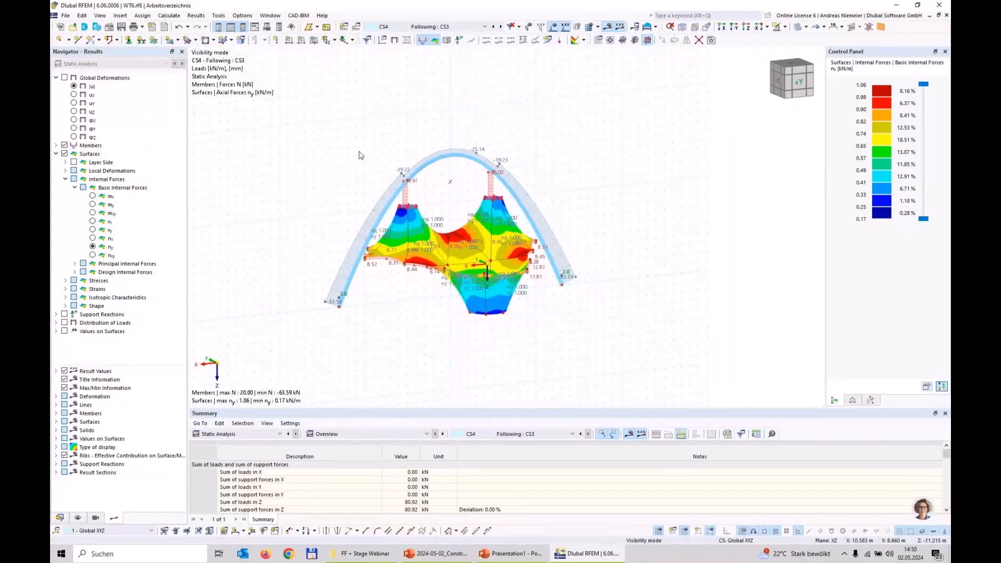
Replace the member and surface force results with the membrane's shape contour lines, hide the loads and inspect the shape.
{"action": "left_click", "coordinate": [66, 155]}
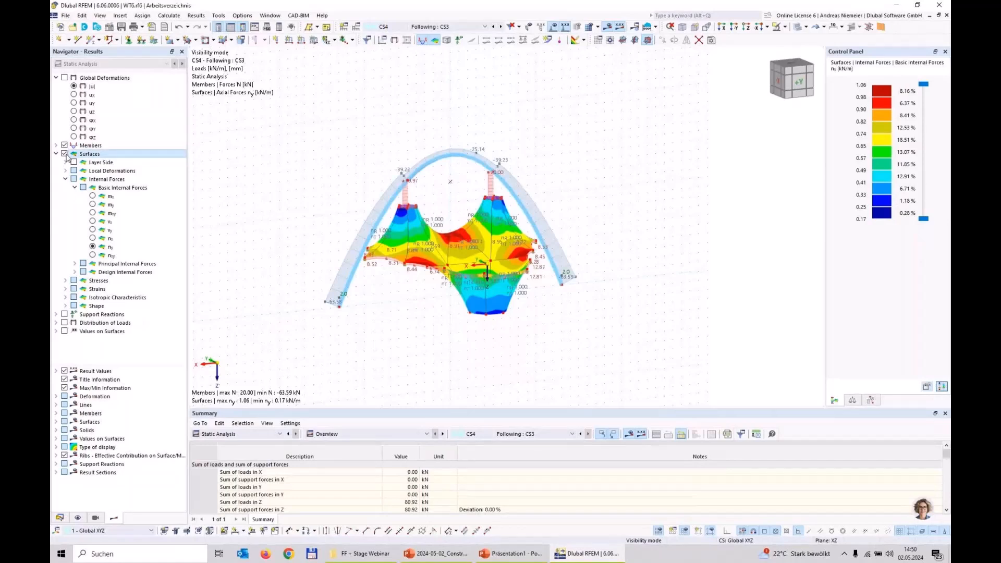
{"action": "left_click", "coordinate": [64, 154]}
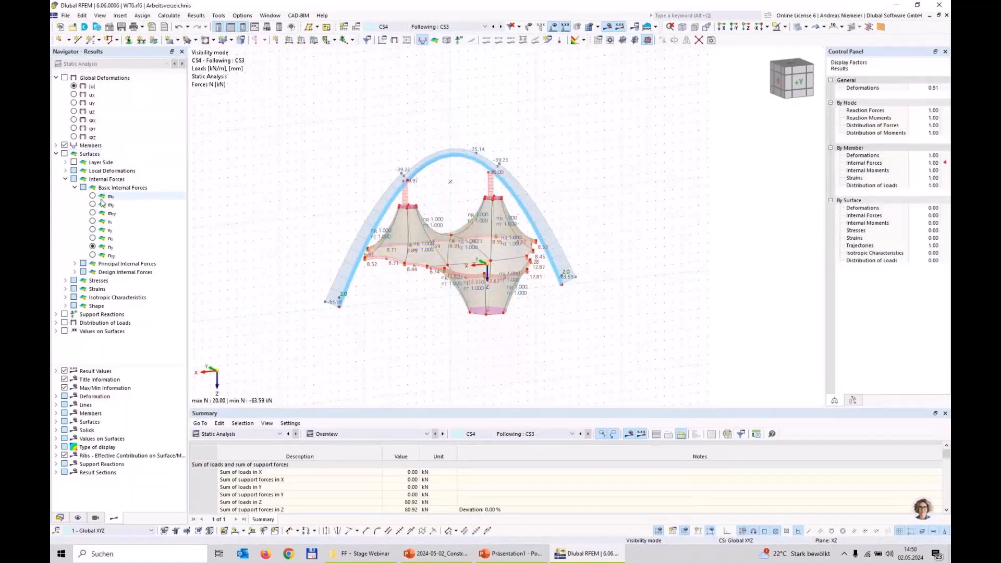
{"action": "left_click", "coordinate": [65, 146]}
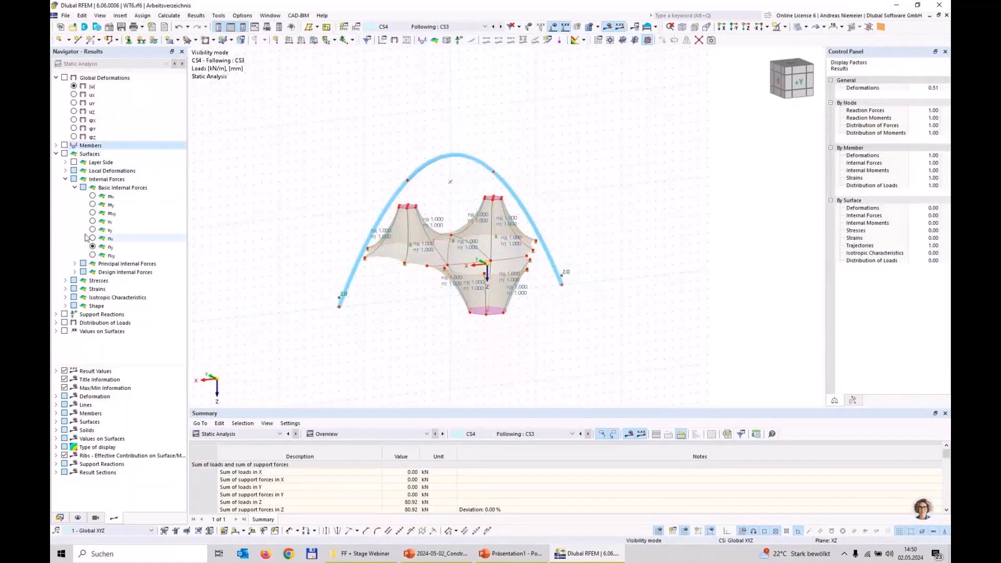
{"action": "left_click", "coordinate": [65, 307]}
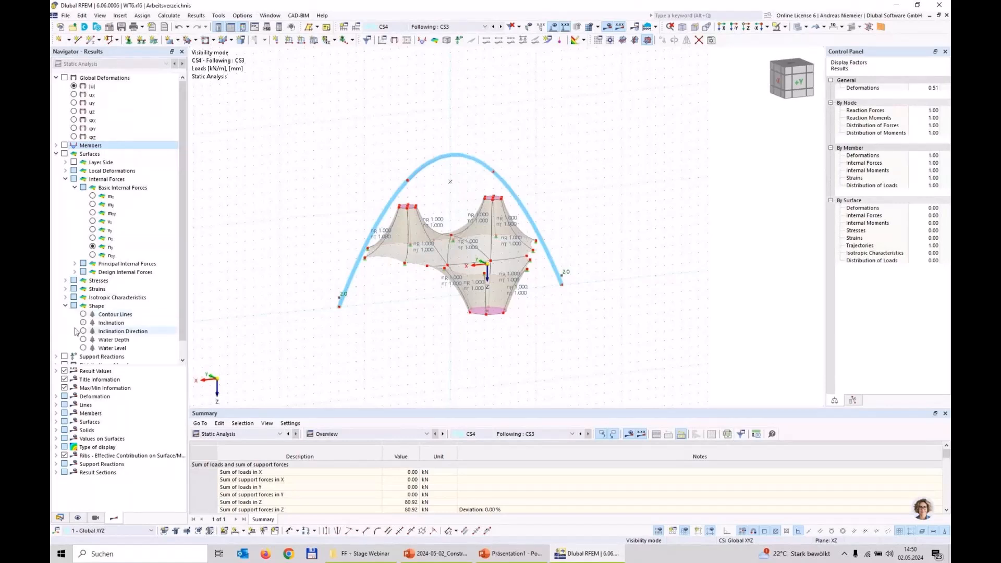
{"action": "left_click", "coordinate": [83, 315]}
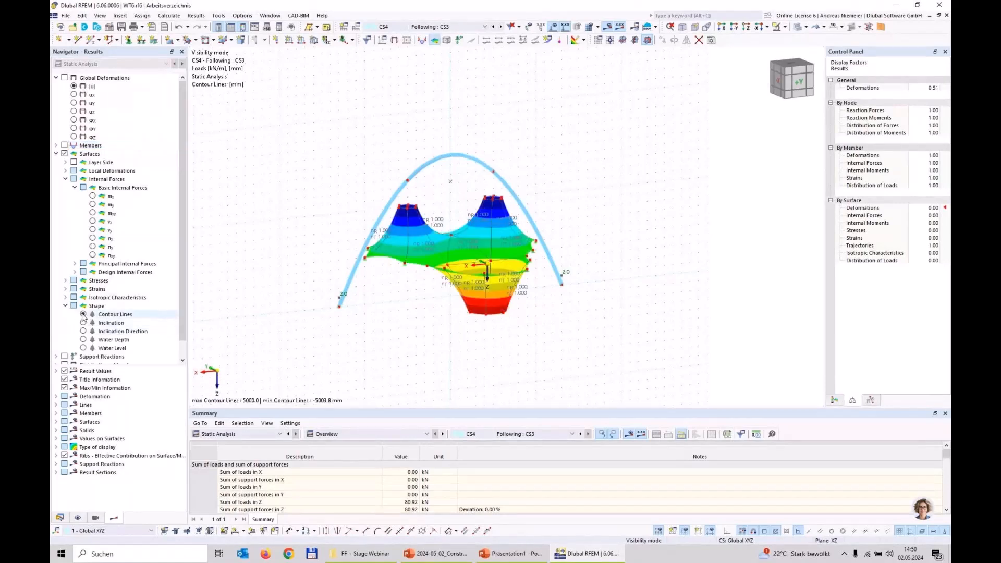
{"action": "left_click", "coordinate": [553, 27]}
{"action": "middle_click_drag", "start_coordinate": [341, 182], "coordinate": [339, 182]}
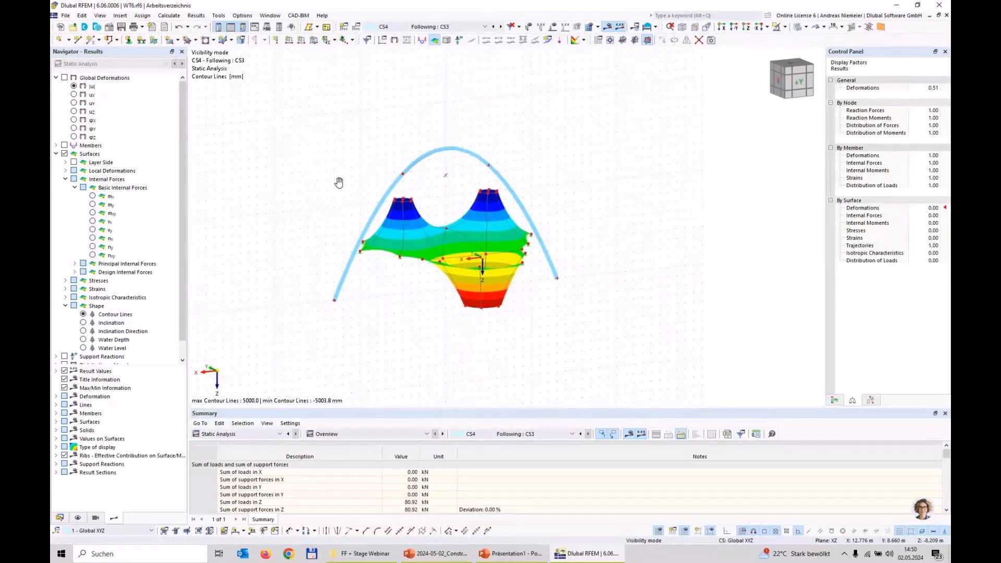
{"action": "scroll", "coordinate": [398, 202], "scroll_direction": "up", "scroll_amount": 3}
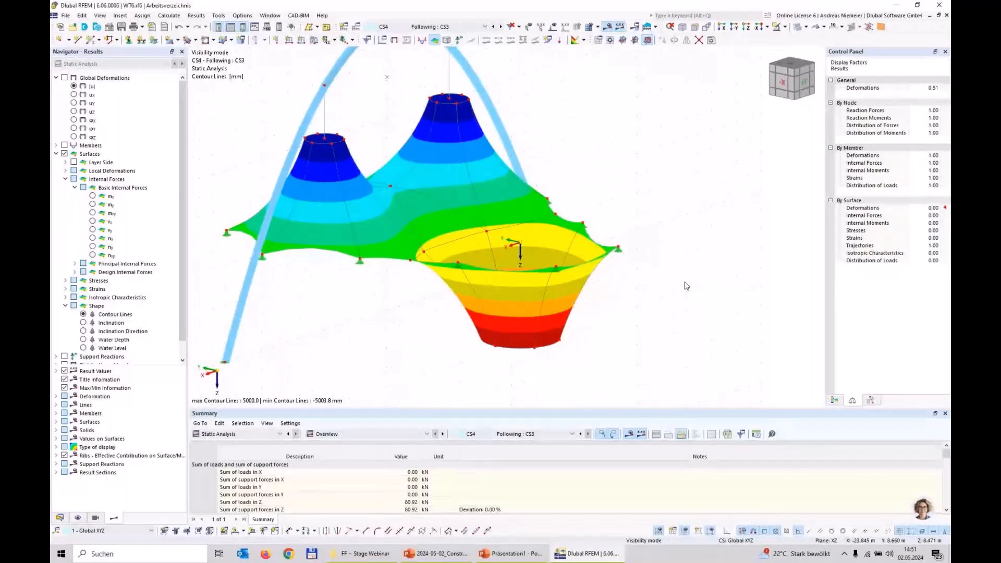
{"action": "scroll", "coordinate": [409, 192], "scroll_direction": "down", "scroll_amount": 3}
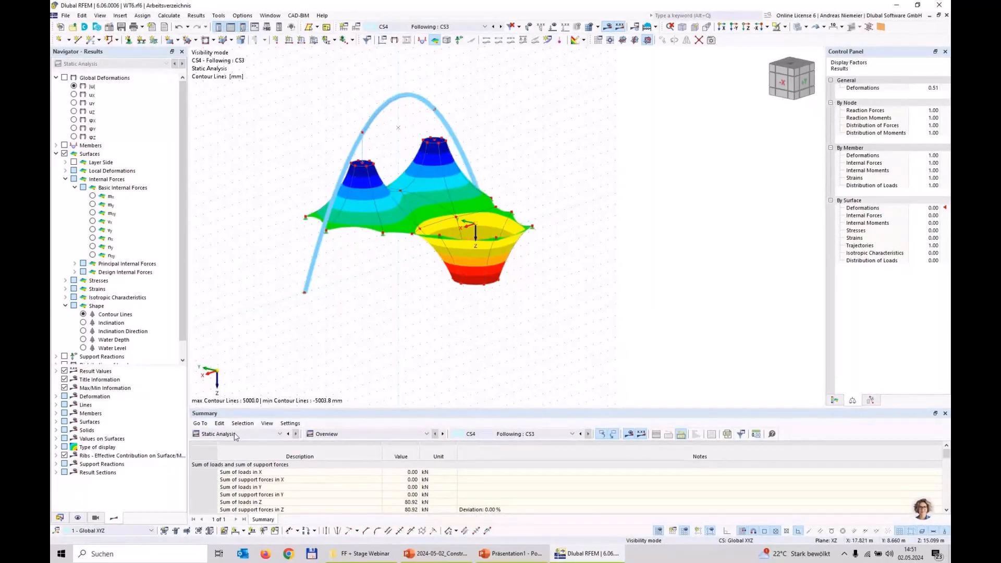
Create load case LC4 named Rain with the action category Snow/ice loads - H <= 1000 m.
{"action": "left_click", "coordinate": [60, 518]}
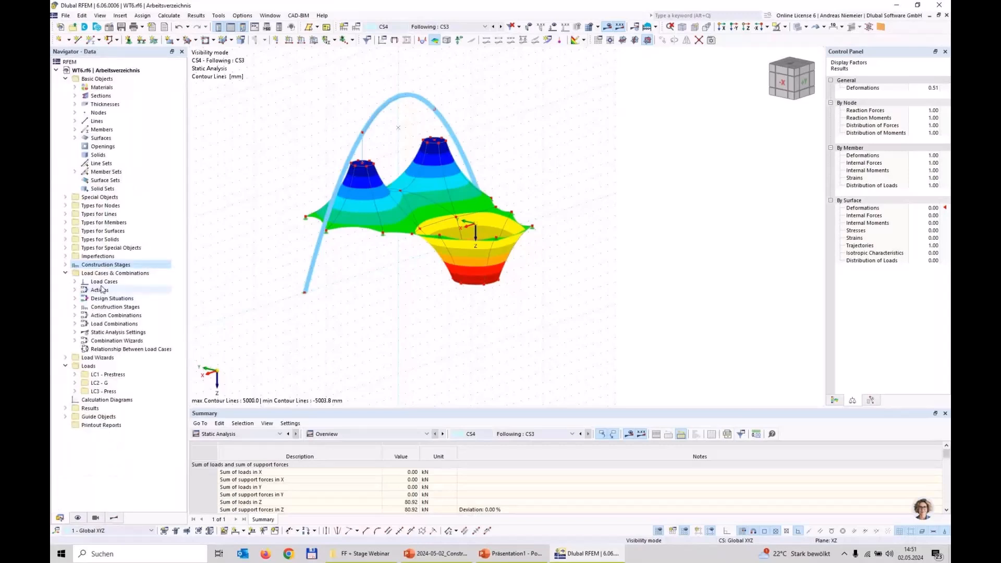
{"action": "right_click", "coordinate": [104, 282]}
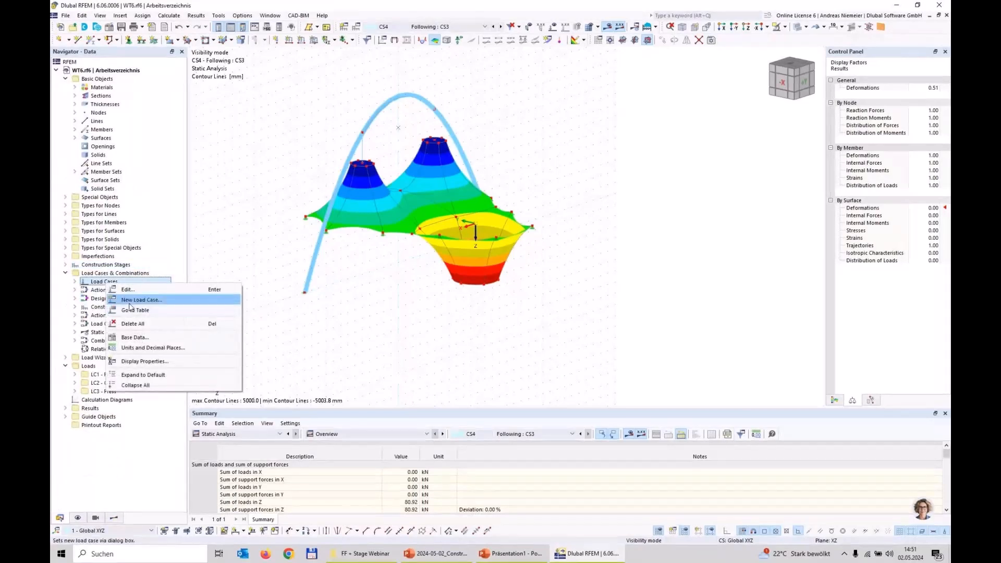
{"action": "left_click", "coordinate": [131, 301]}
{"action": "type", "text": "Rain"}
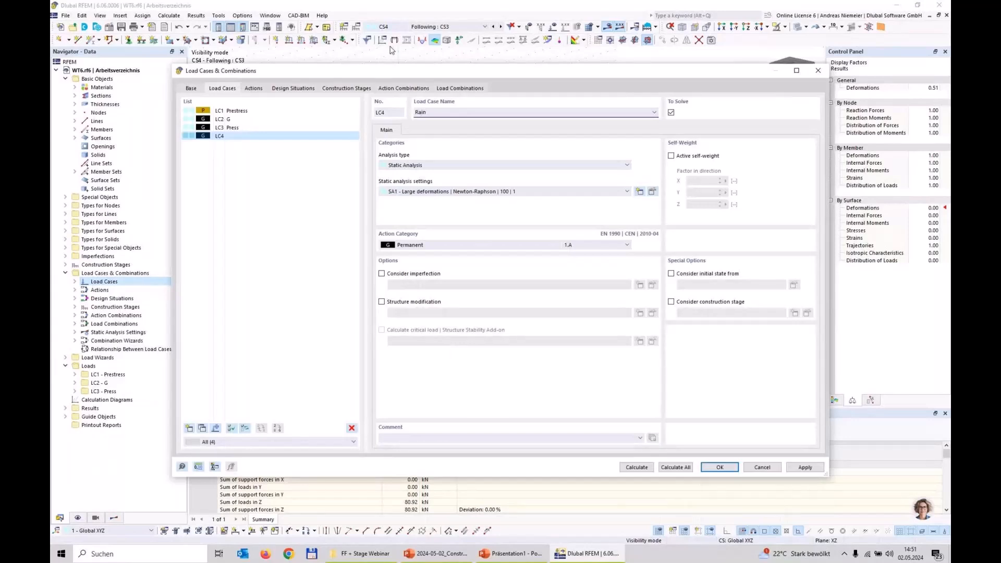
{"action": "left_click", "coordinate": [417, 245]}
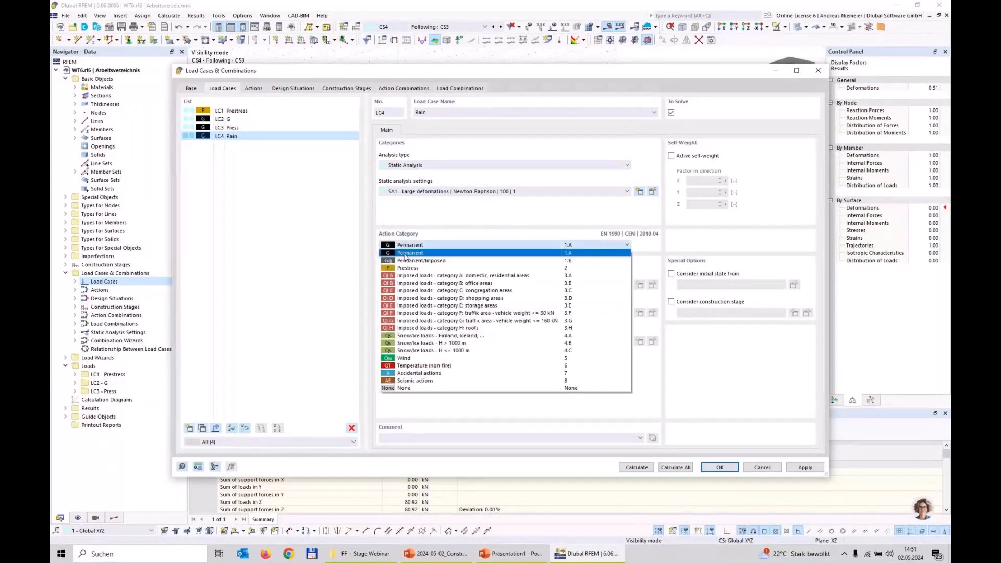
{"action": "left_click", "coordinate": [427, 350]}
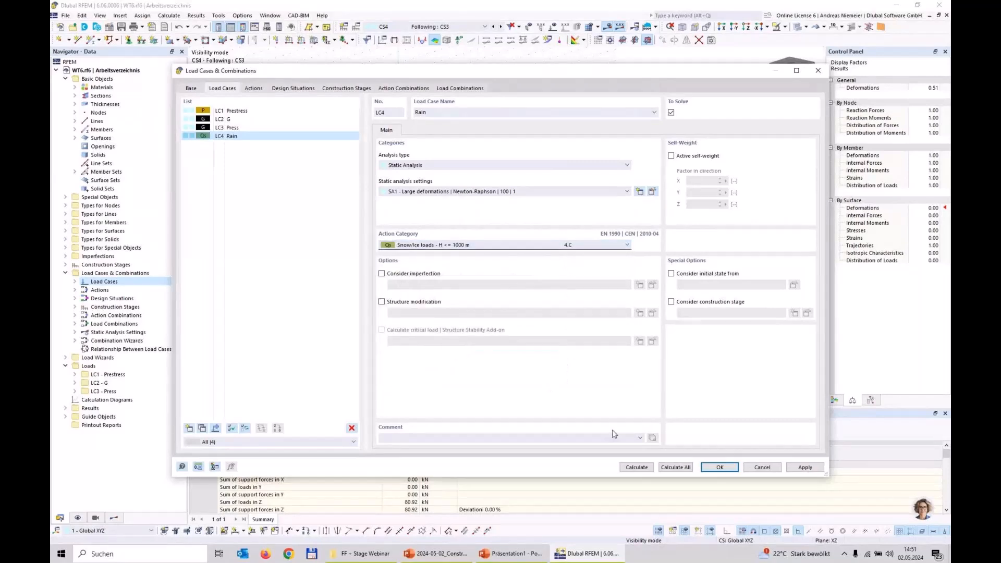
{"action": "left_click", "coordinate": [722, 468]}
Create a surface set of type Continuous Surfaces from all membrane surfaces 1-22.
{"action": "middle_click_drag", "start_coordinate": [684, 341], "coordinate": [594, 314], "text": "ctrl"}
{"action": "left_click_drag", "start_coordinate": [358, 142], "coordinate": [631, 301]}
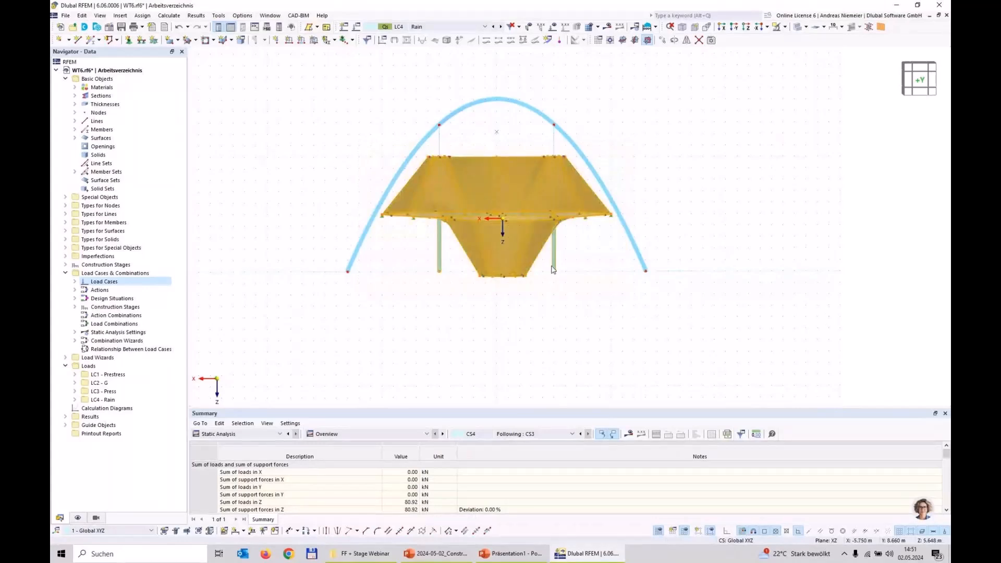
{"action": "right_click", "coordinate": [525, 213]}
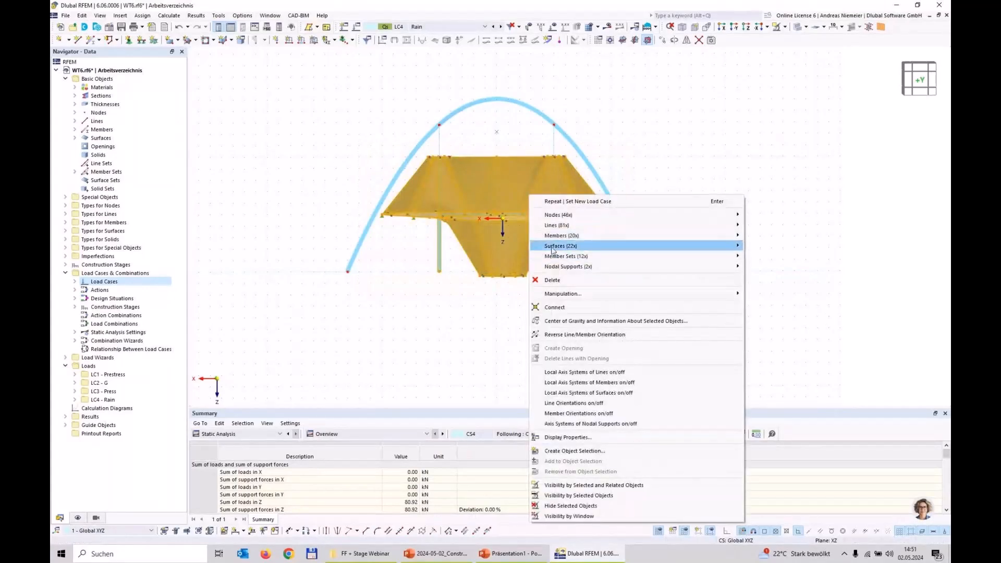
{"action": "mouse_move", "coordinate": [553, 249]}
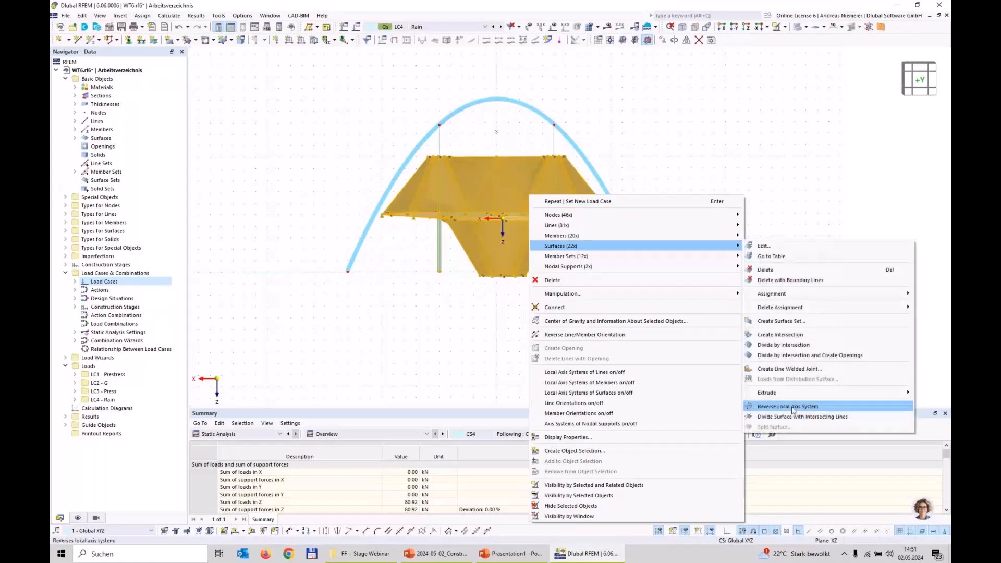
{"action": "left_click", "coordinate": [788, 372]}
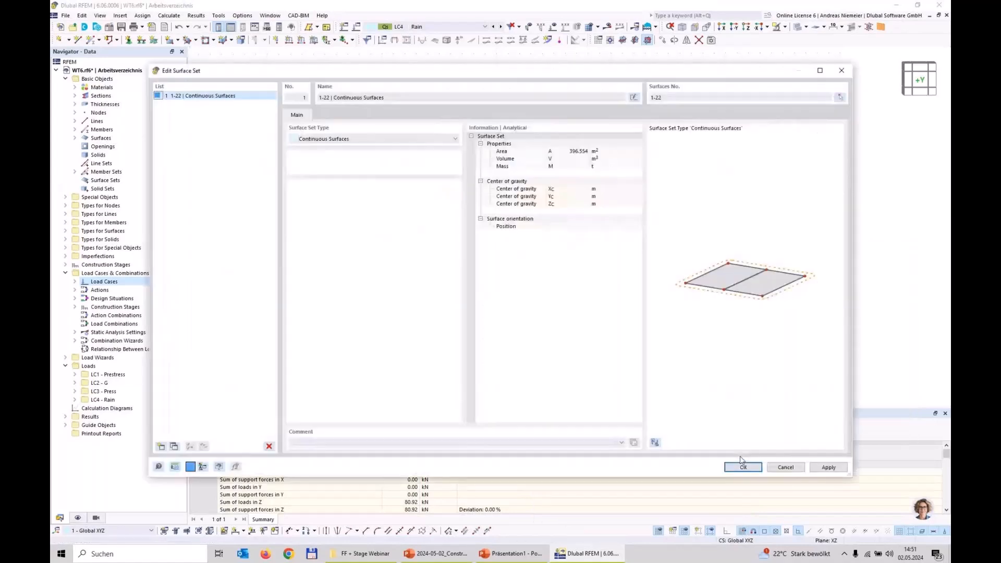
{"action": "left_click", "coordinate": [741, 465]}
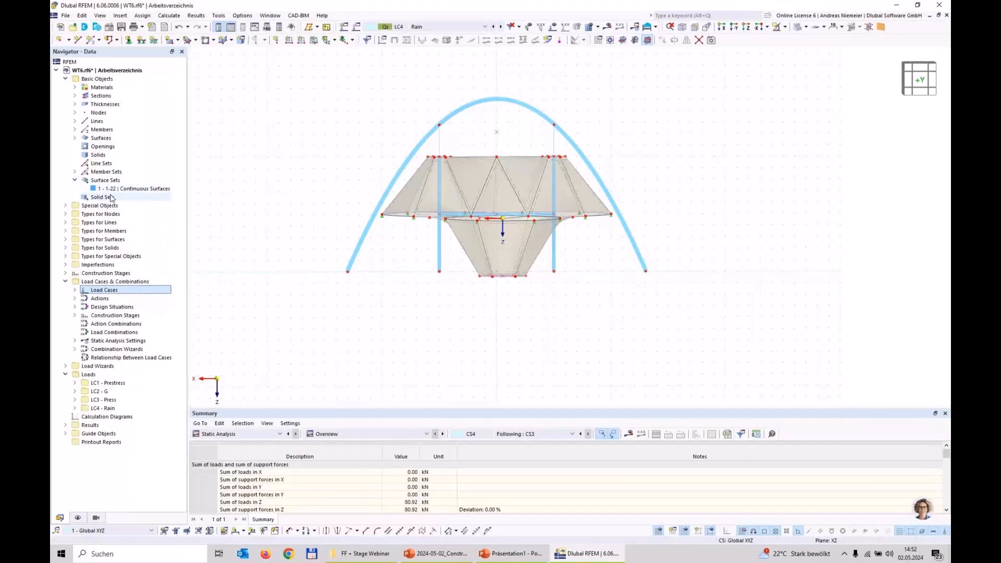
Apply a Ponding surface set load with a specific weight of 10.00 kN/m³ to surface set 1 in LC4, and hide the load display.
{"action": "left_click", "coordinate": [353, 41]}
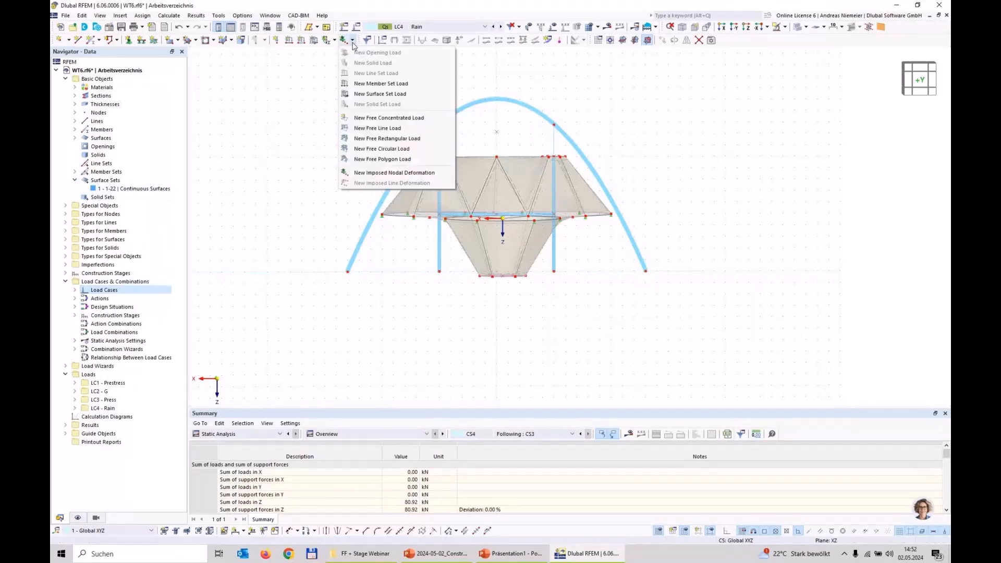
{"action": "left_click", "coordinate": [367, 94]}
{"action": "left_click", "coordinate": [277, 173]}
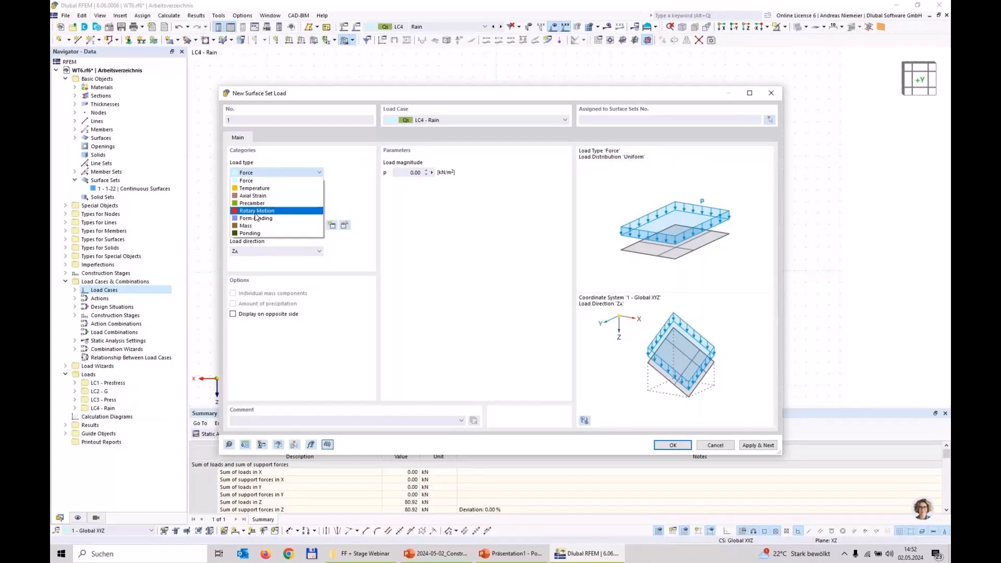
{"action": "left_click", "coordinate": [250, 233]}
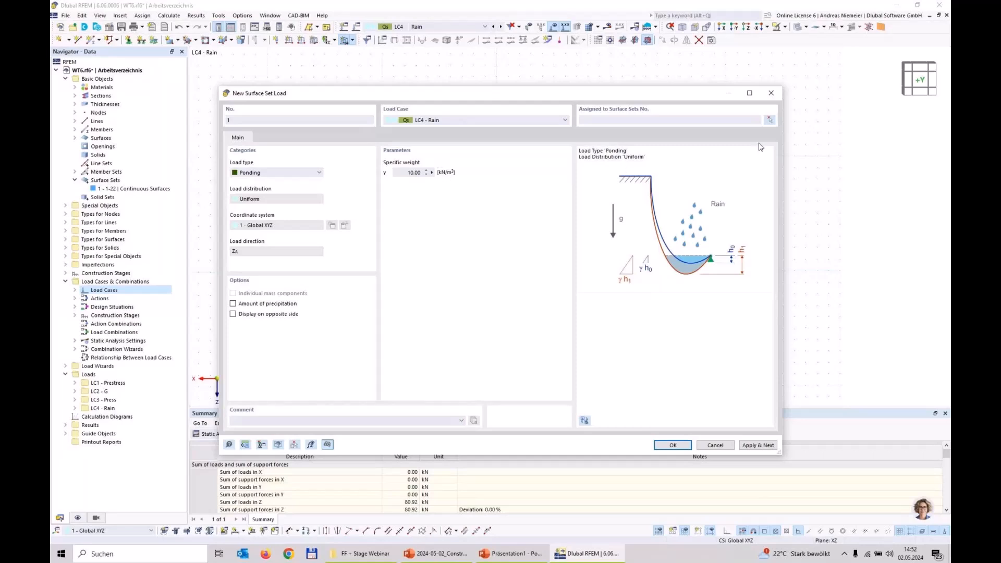
{"action": "left_click", "coordinate": [770, 119]}
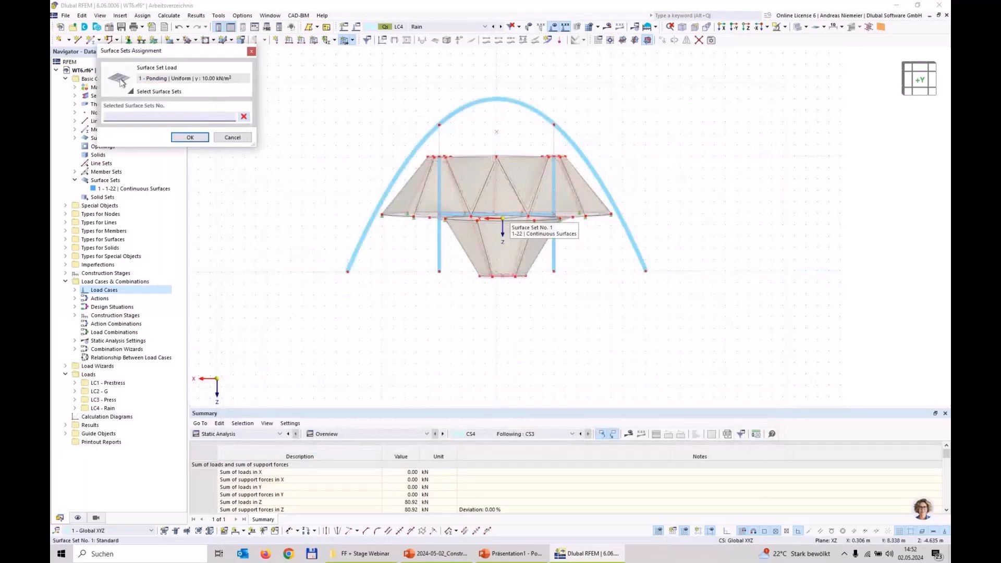
{"action": "left_click", "coordinate": [503, 224]}
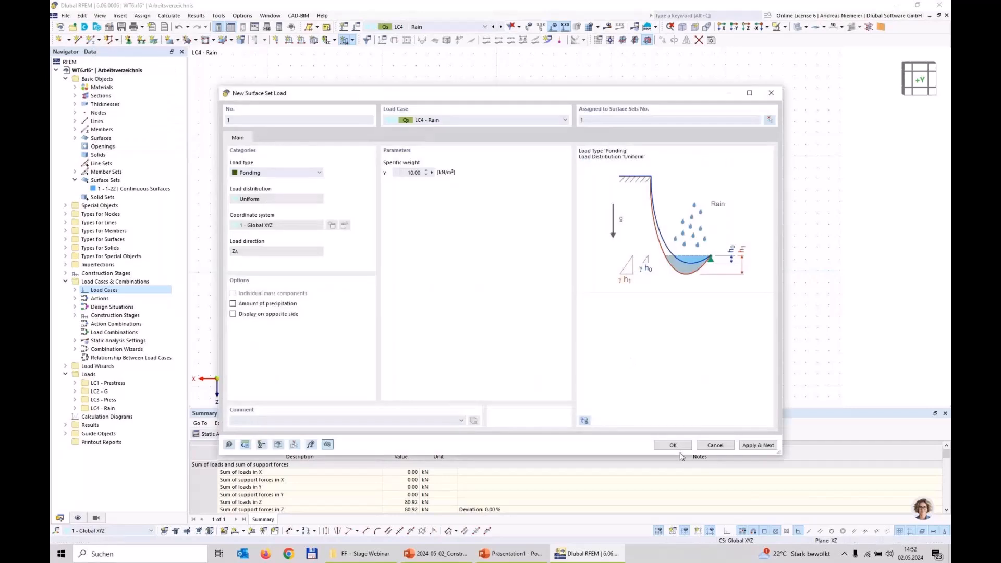
{"action": "left_click", "coordinate": [672, 446]}
{"action": "middle_click_drag", "start_coordinate": [321, 167], "coordinate": [350, 161], "text": "ctrl"}
{"action": "left_click", "coordinate": [555, 27]}
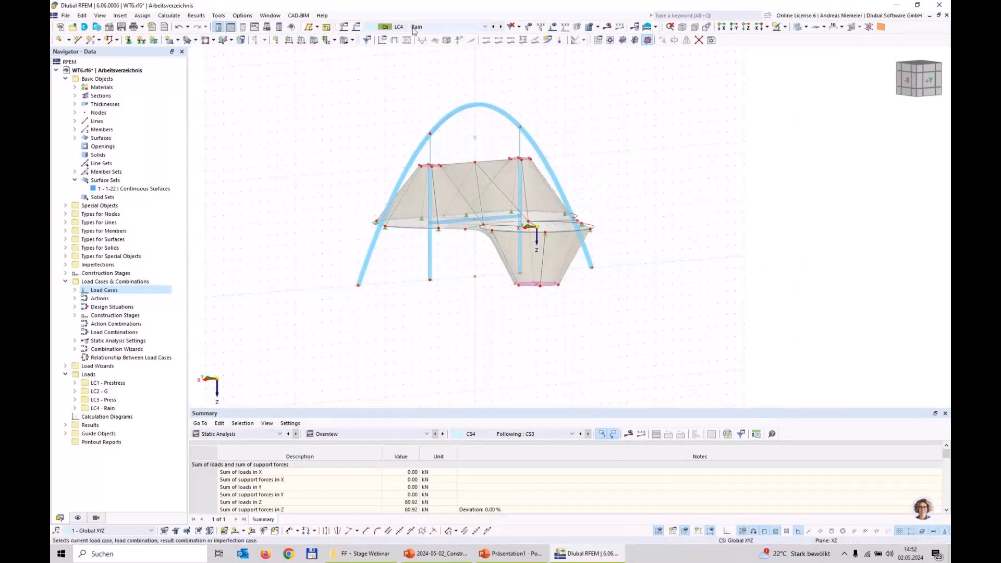
Examine the load cases assigned to construction stage CS4 and the automatically generated load combinations.
{"action": "left_click", "coordinate": [445, 28]}
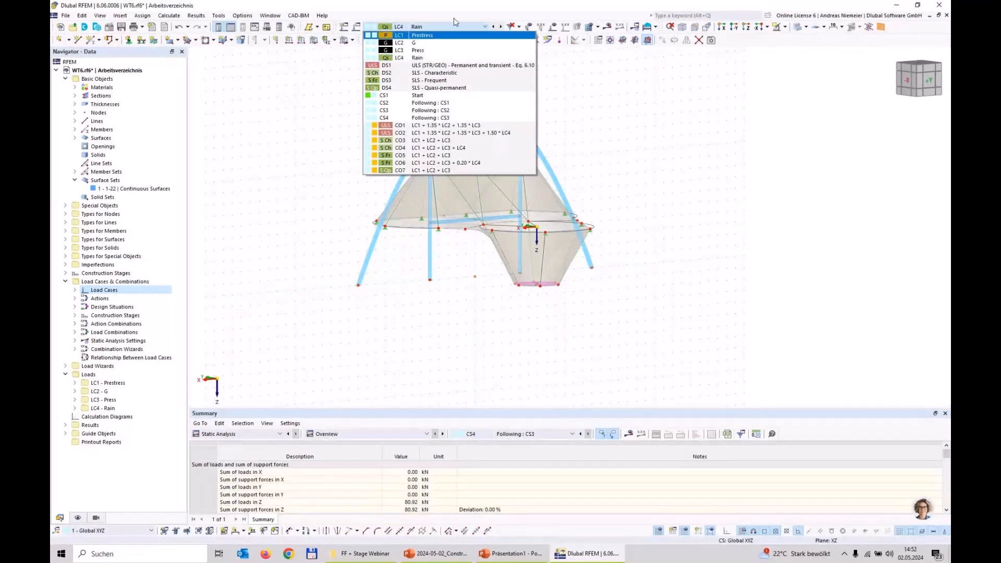
{"action": "left_click", "coordinate": [138, 282]}
{"action": "right_click", "coordinate": [138, 282]}
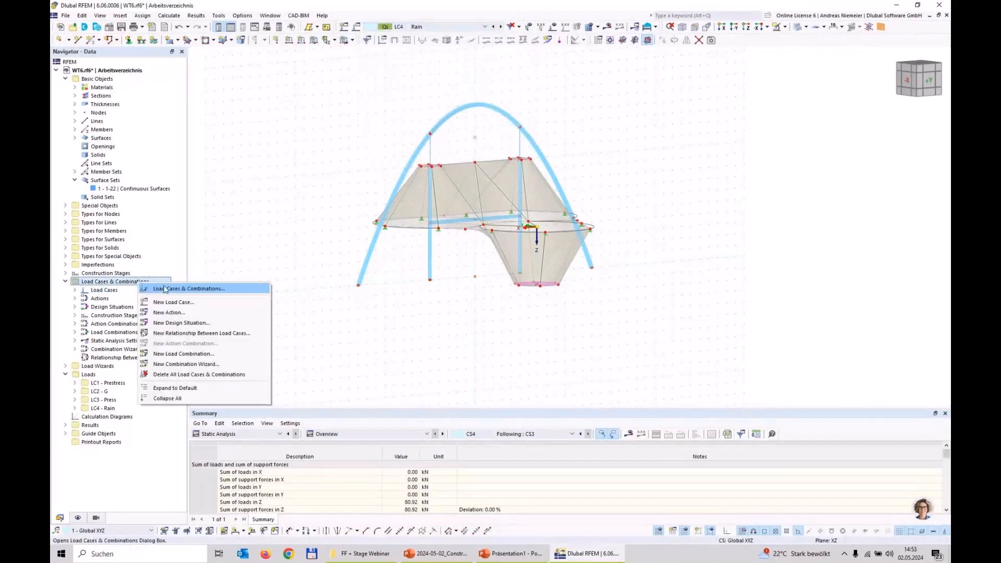
{"action": "left_click", "coordinate": [165, 287]}
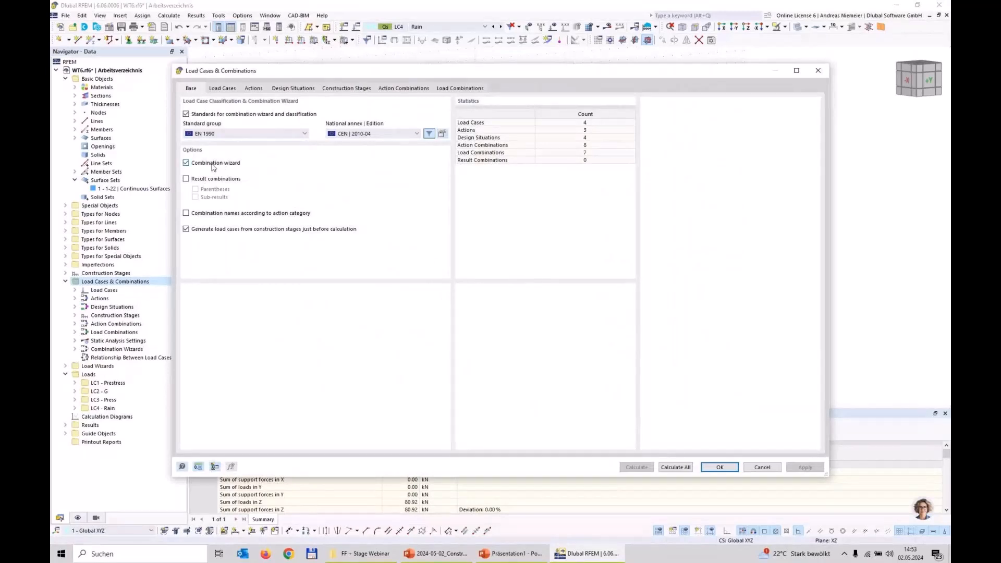
{"action": "left_click", "coordinate": [336, 88]}
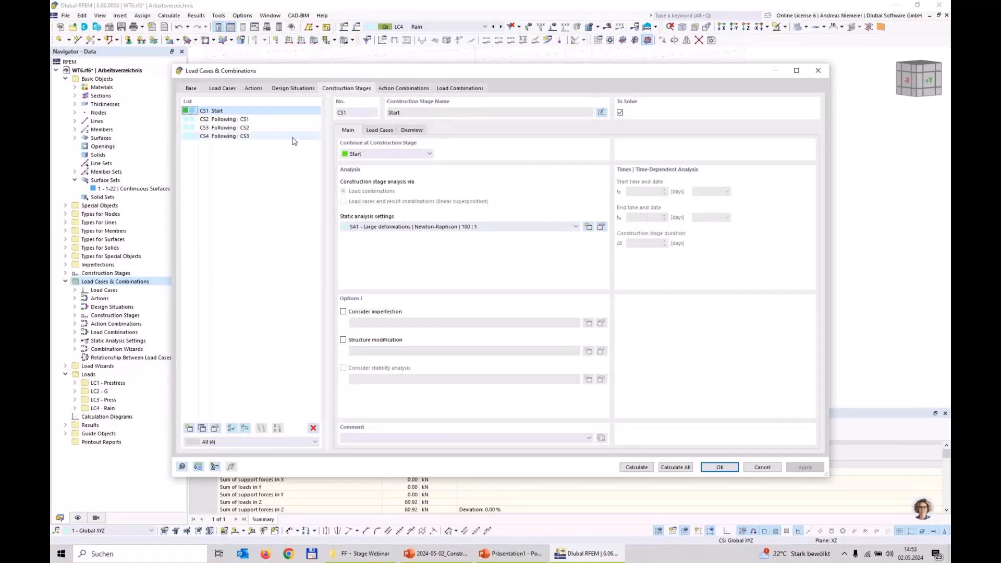
{"action": "left_click", "coordinate": [234, 137]}
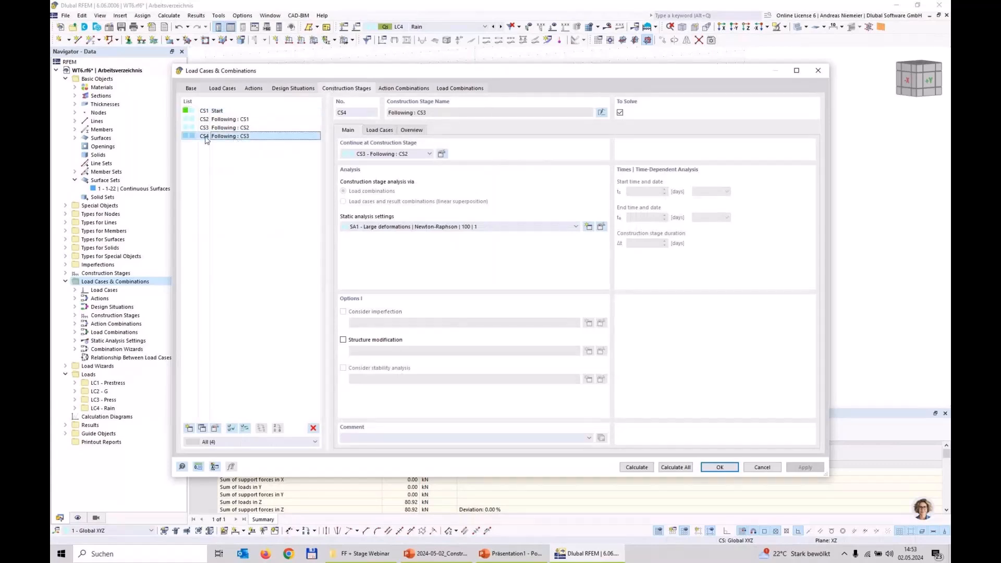
{"action": "left_click", "coordinate": [392, 128]}
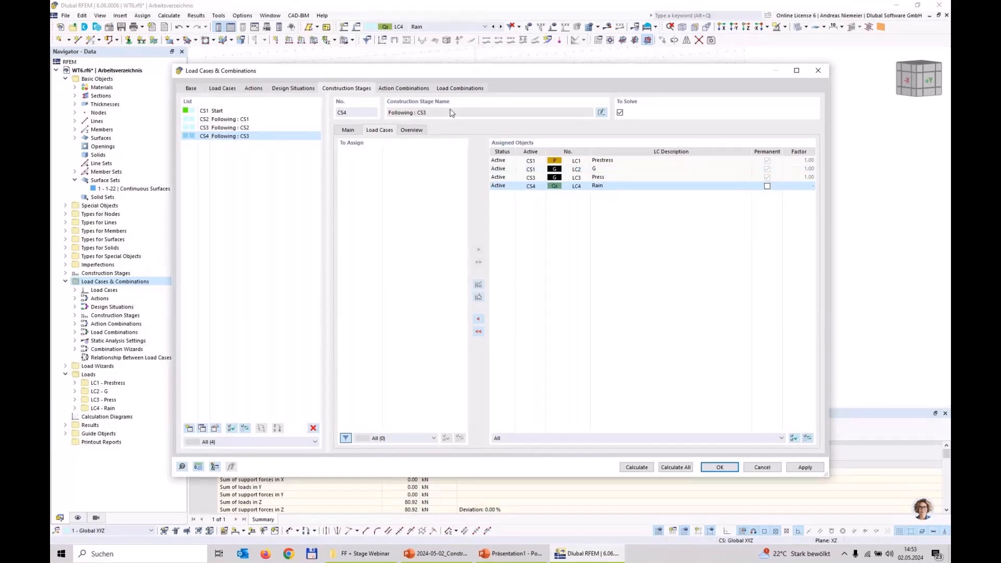
{"action": "left_click", "coordinate": [461, 88]}
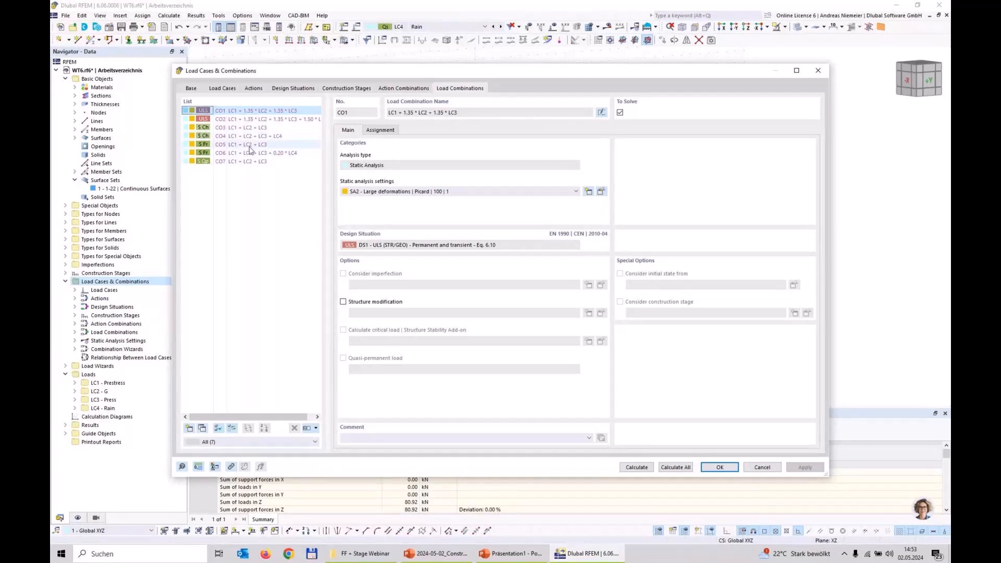
{"action": "left_click", "coordinate": [247, 127]}
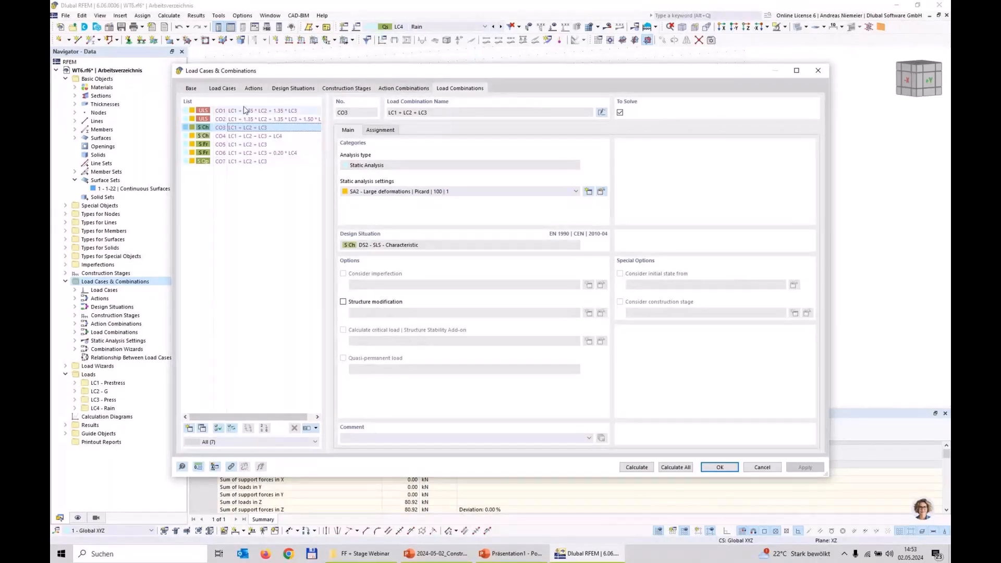
Regenerate the load combinations by switching off the combination wizard, deleting the existing combinations and re-enabling the wizard.
{"action": "left_click", "coordinate": [192, 89]}
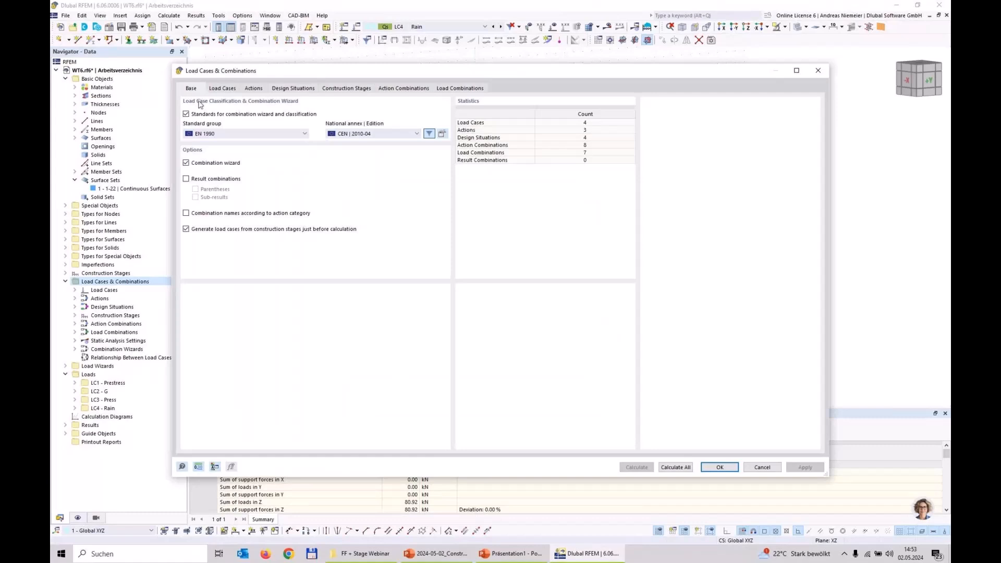
{"action": "left_click", "coordinate": [187, 164]}
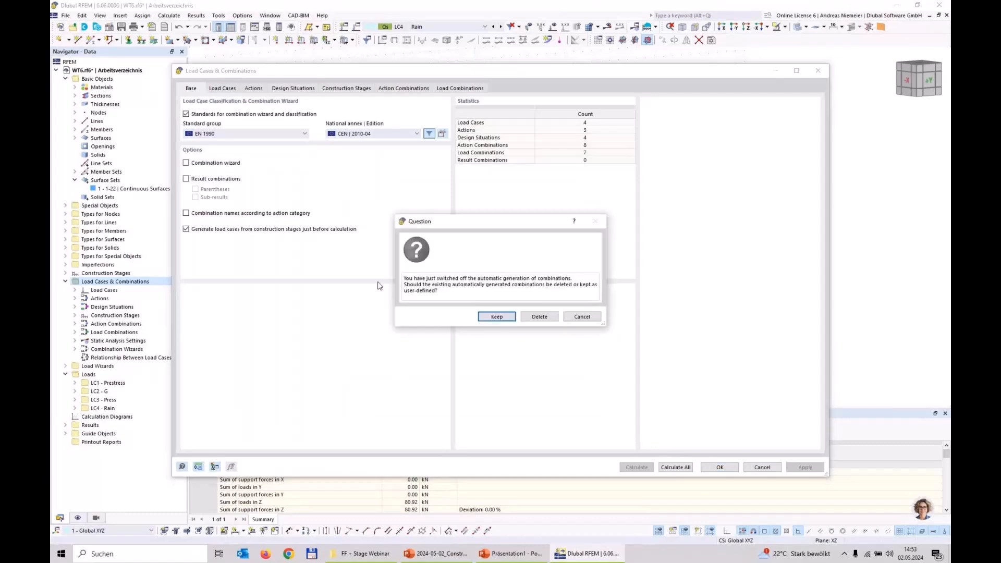
{"action": "left_click", "coordinate": [539, 317]}
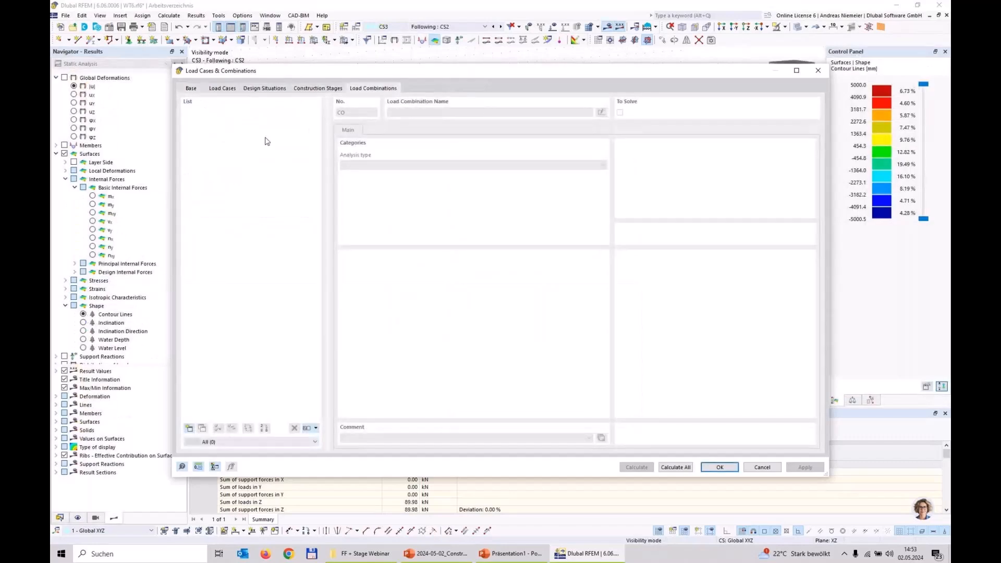
{"action": "left_click", "coordinate": [192, 89]}
{"action": "left_click", "coordinate": [188, 164]}
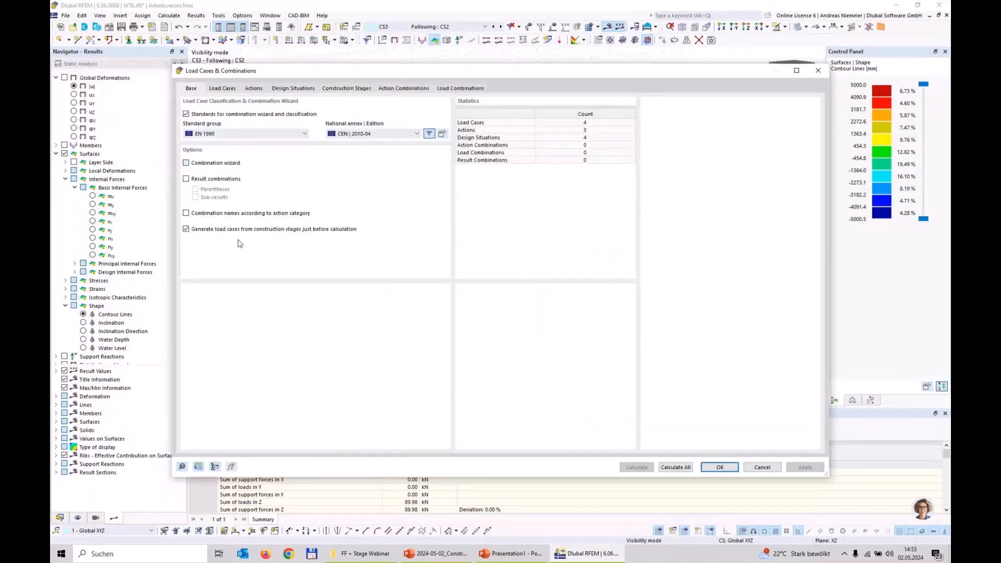
{"action": "left_click", "coordinate": [455, 90]}
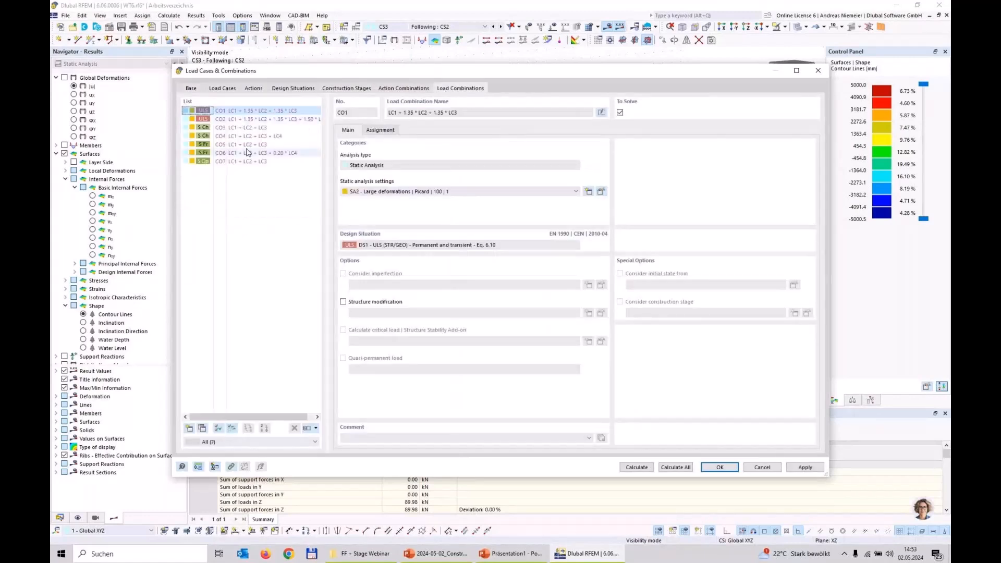
Delete the SLS design situations DS2 to DS4, keeping only DS1, and check the reduced list of load combinations.
{"action": "left_click", "coordinate": [295, 88]}
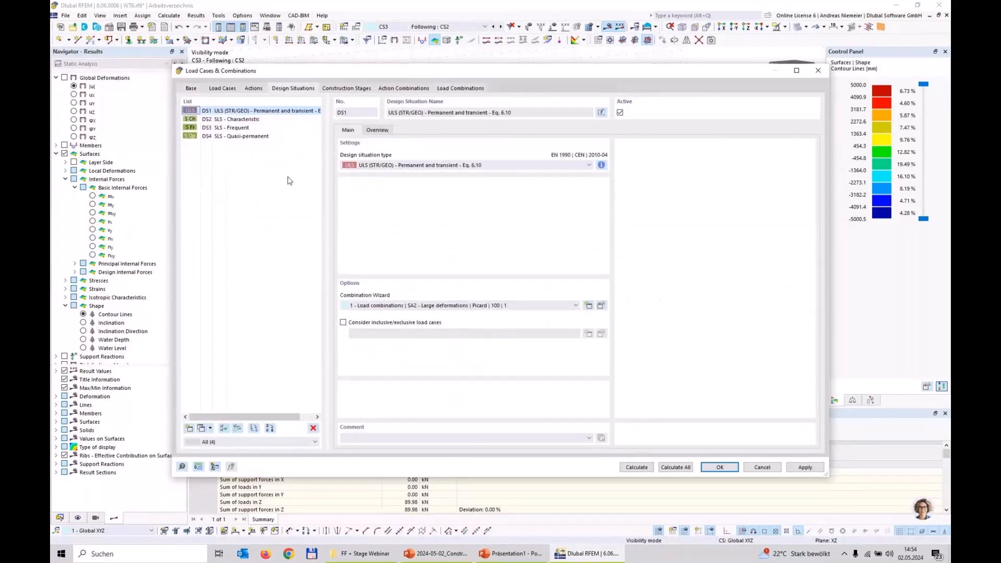
{"action": "left_click", "coordinate": [246, 119]}
{"action": "left_click", "coordinate": [243, 136], "text": "shift"}
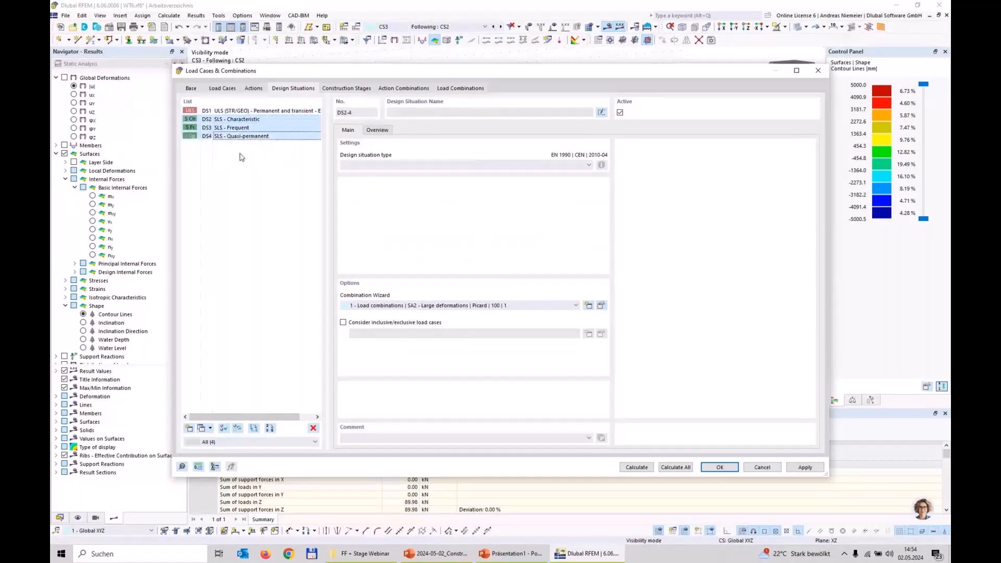
{"action": "left_click", "coordinate": [313, 428]}
{"action": "left_click", "coordinate": [498, 311]}
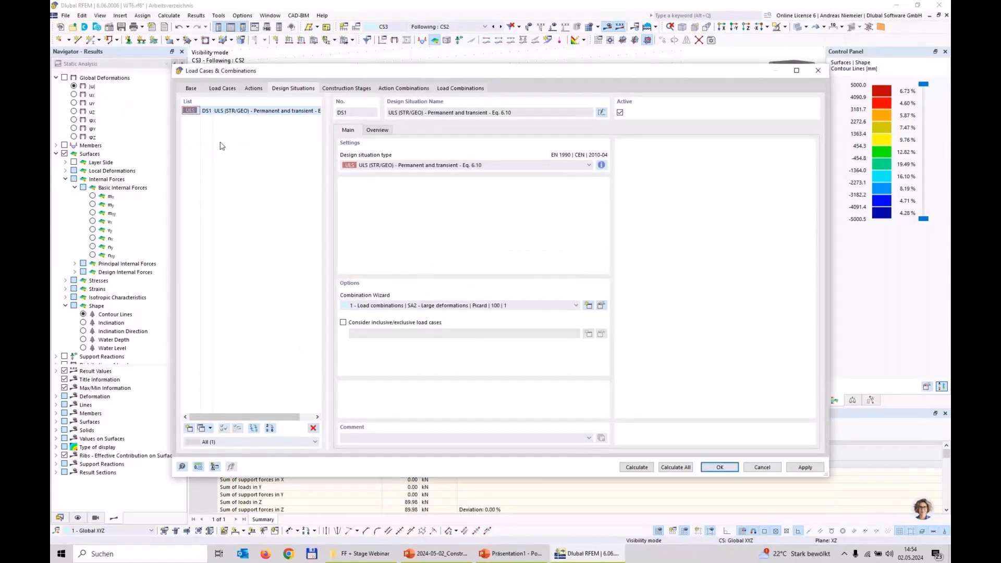
{"action": "left_click", "coordinate": [455, 90]}
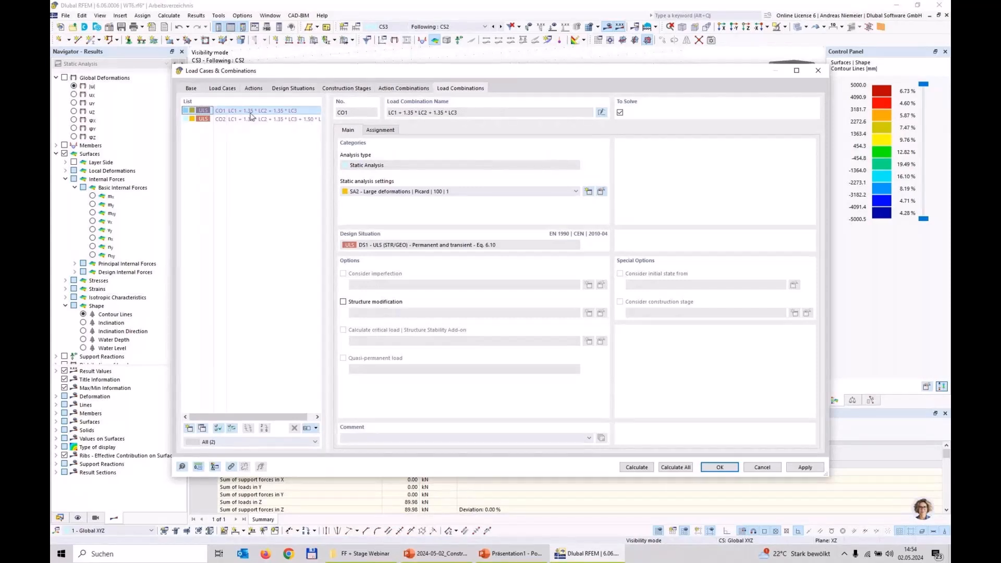
Change the type of design situation DS1 to SLS - Characteristic and review its load combinations.
{"action": "left_click", "coordinate": [305, 92]}
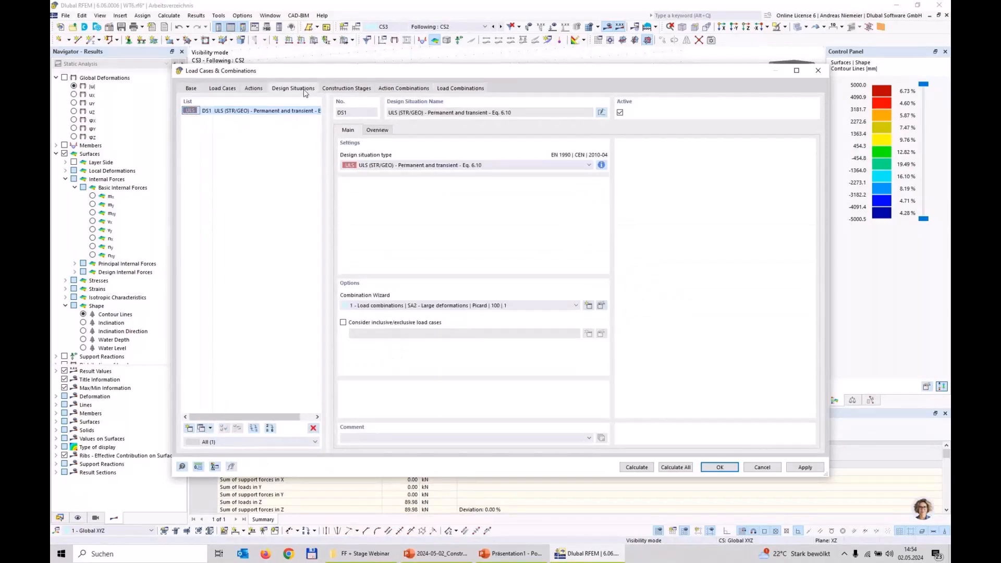
{"action": "left_click", "coordinate": [423, 166]}
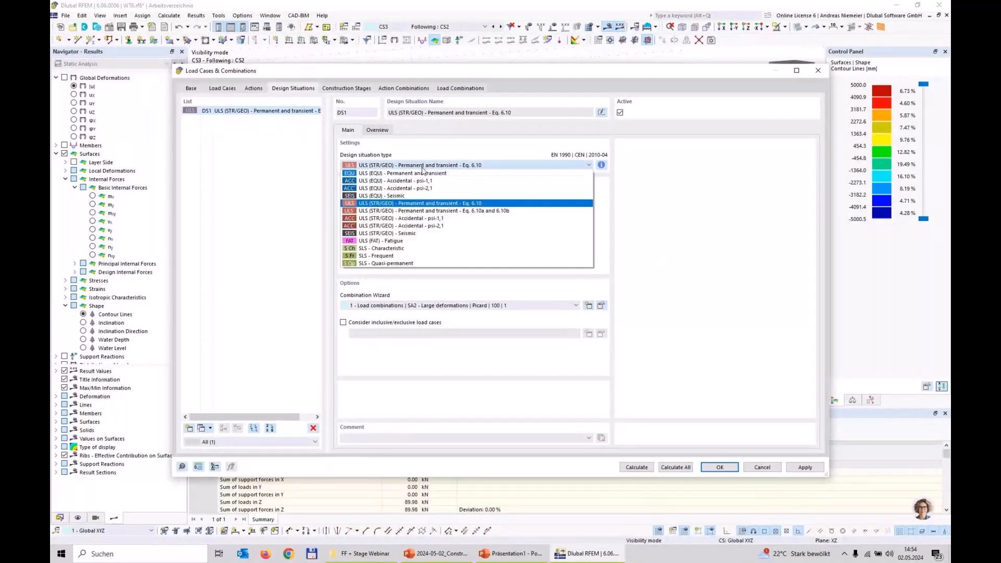
{"action": "left_click", "coordinate": [375, 248]}
{"action": "left_click", "coordinate": [460, 88]}
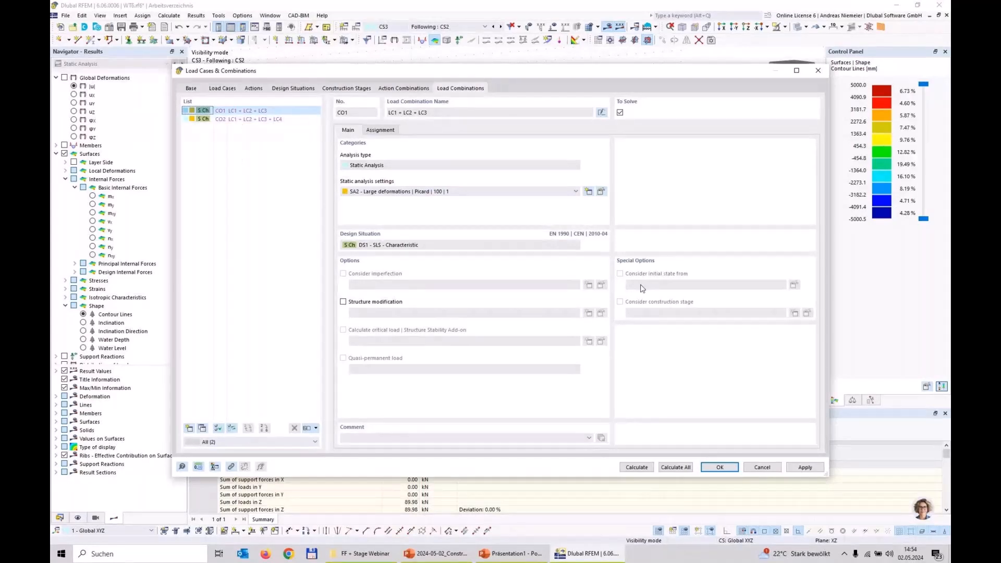
Make DS1's combination wizard consider an initial state and assign construction stage CS4 to it.
{"action": "left_click", "coordinate": [309, 91]}
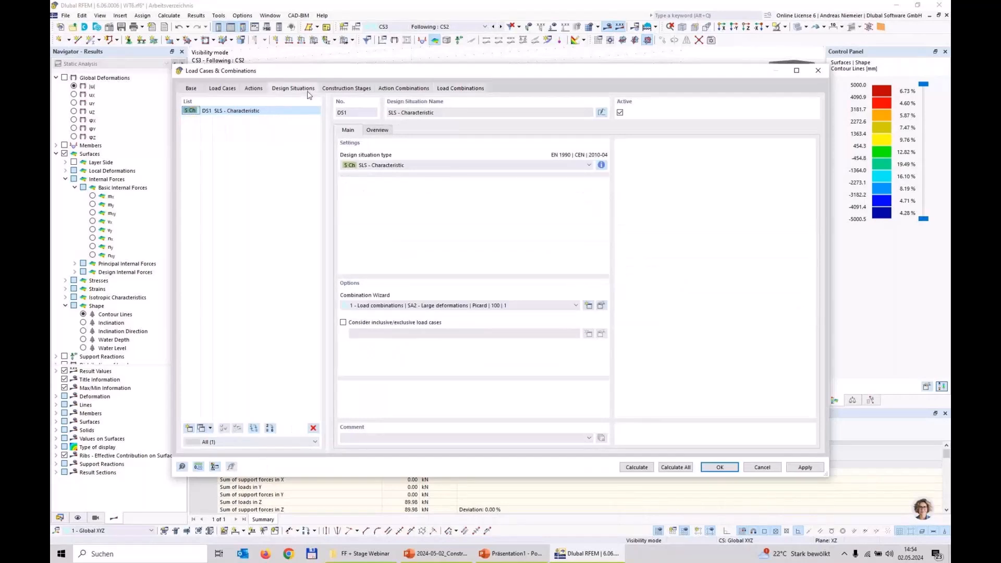
{"action": "left_click", "coordinate": [602, 306]}
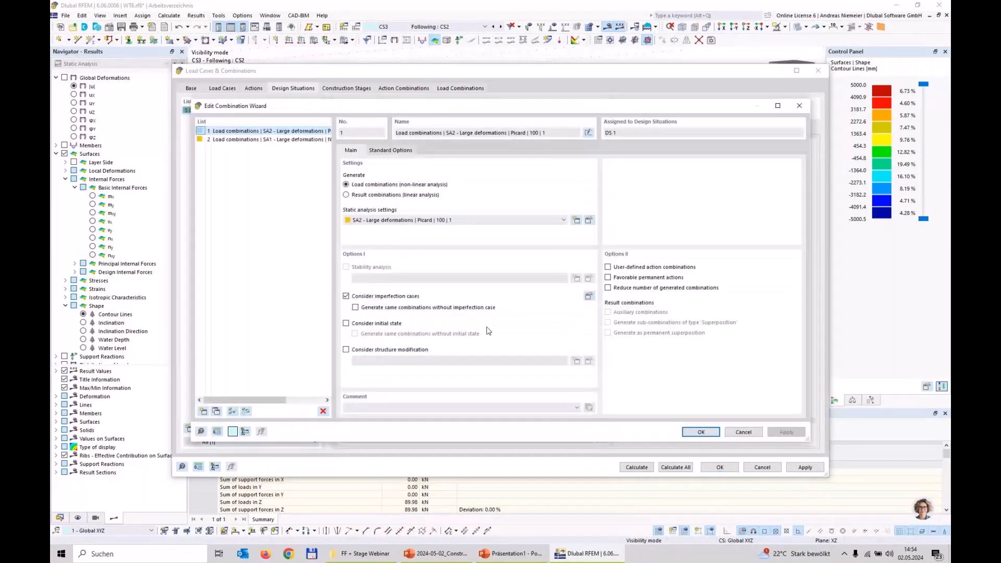
{"action": "left_click", "coordinate": [346, 323]}
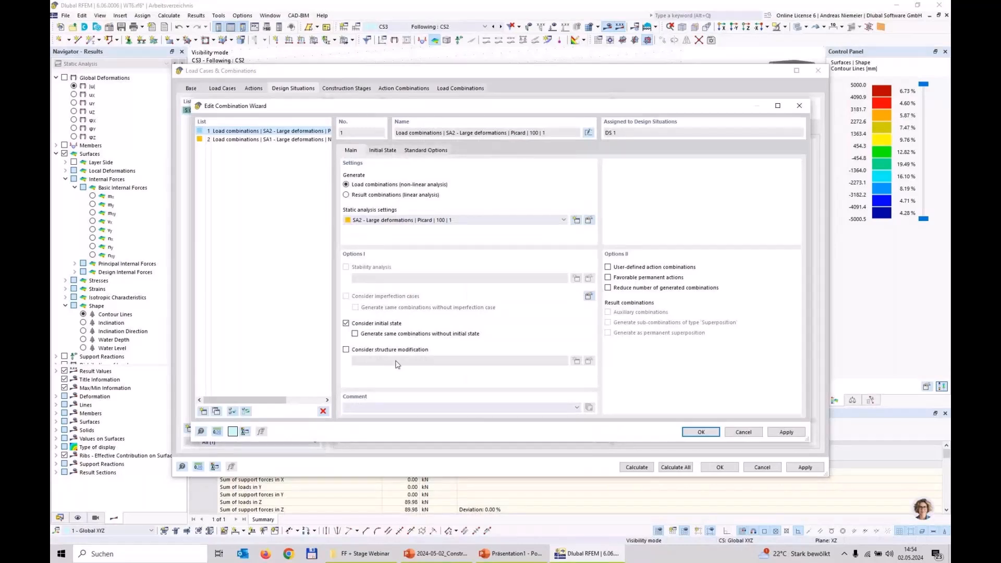
{"action": "left_click", "coordinate": [383, 151]}
{"action": "double_click", "coordinate": [377, 232]}
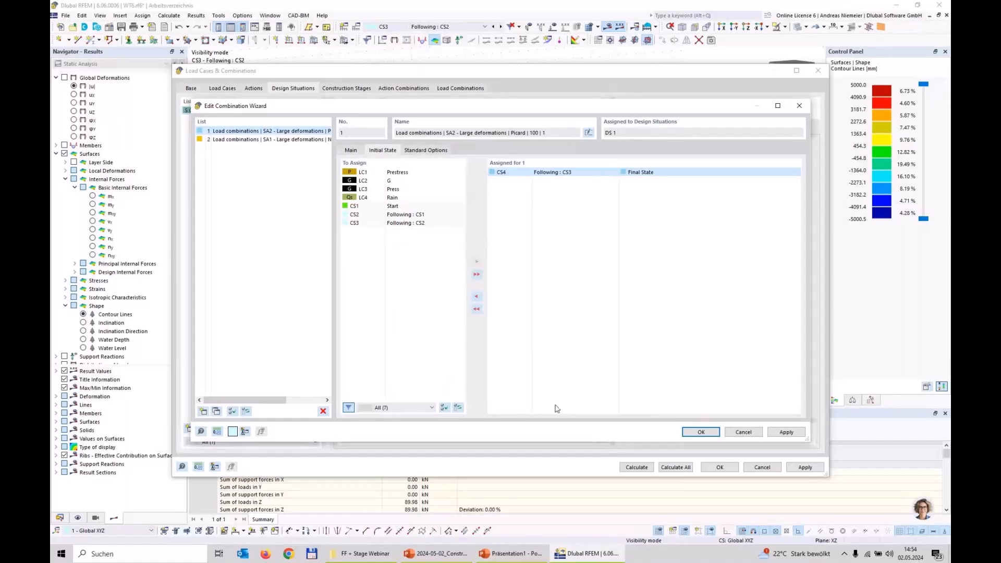
{"action": "left_click", "coordinate": [702, 432]}
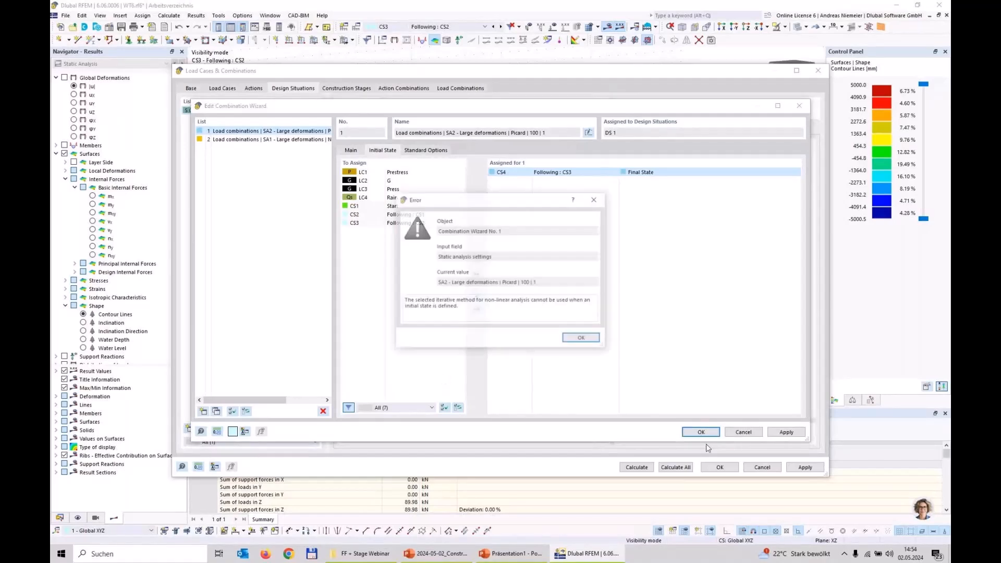
{"action": "left_click", "coordinate": [584, 340]}
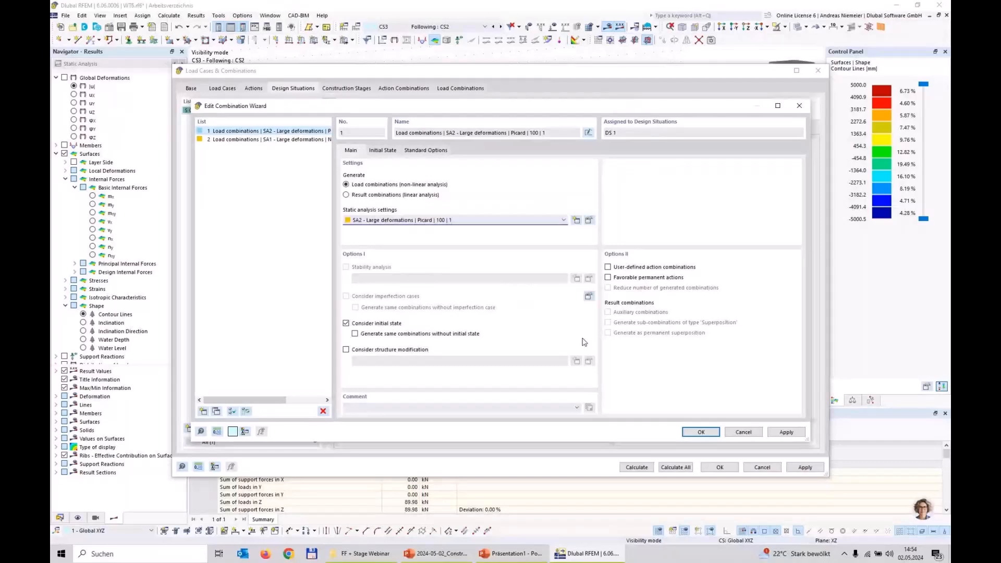
Set the combination wizard's static analysis settings to SA1 - Large deformations | Newton-Raphson | 100 | 1 and accept the wizard.
{"action": "left_click", "coordinate": [429, 221]}
{"action": "left_click", "coordinate": [429, 230]}
{"action": "left_click", "coordinate": [702, 433]}
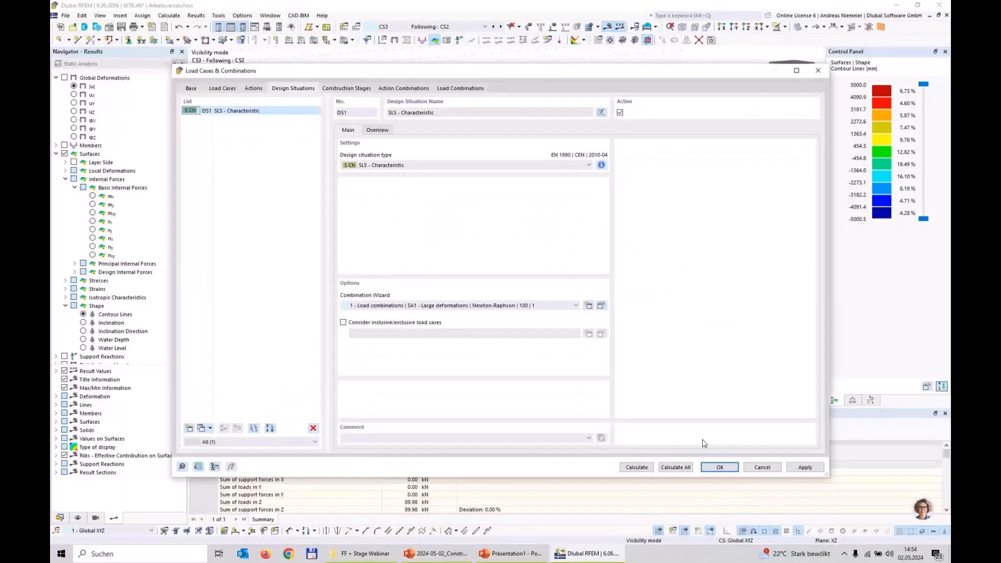
Check the load case assignments of CO1 and CO2, and calculate load combination CO2, which includes the Rain load case.
{"action": "left_click", "coordinate": [461, 88]}
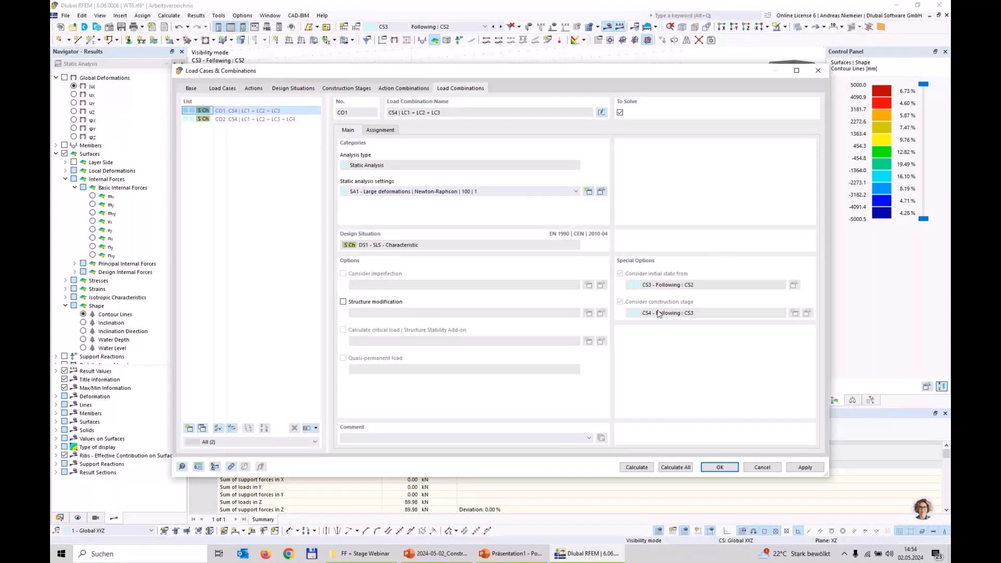
{"action": "left_click", "coordinate": [381, 131]}
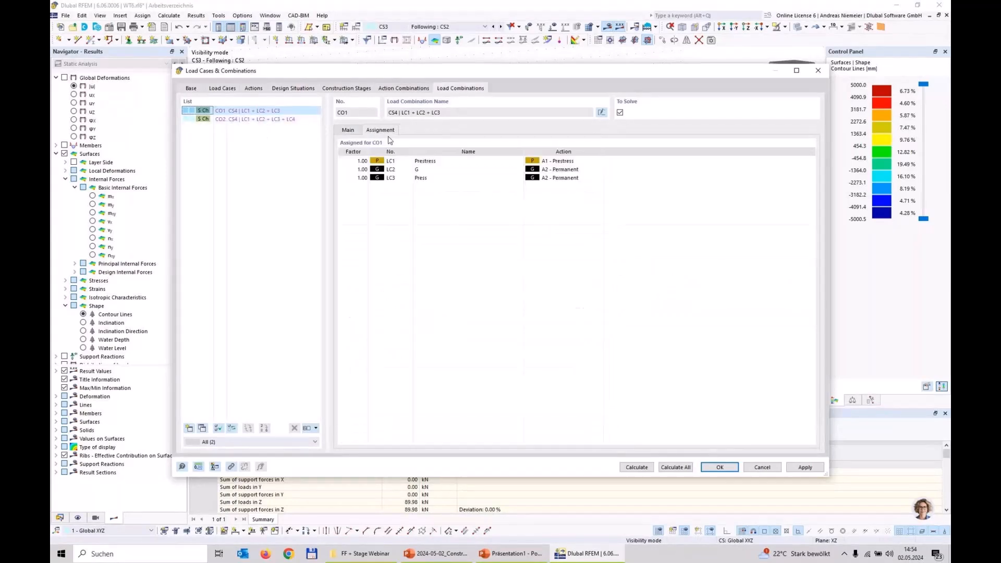
{"action": "left_click", "coordinate": [259, 120]}
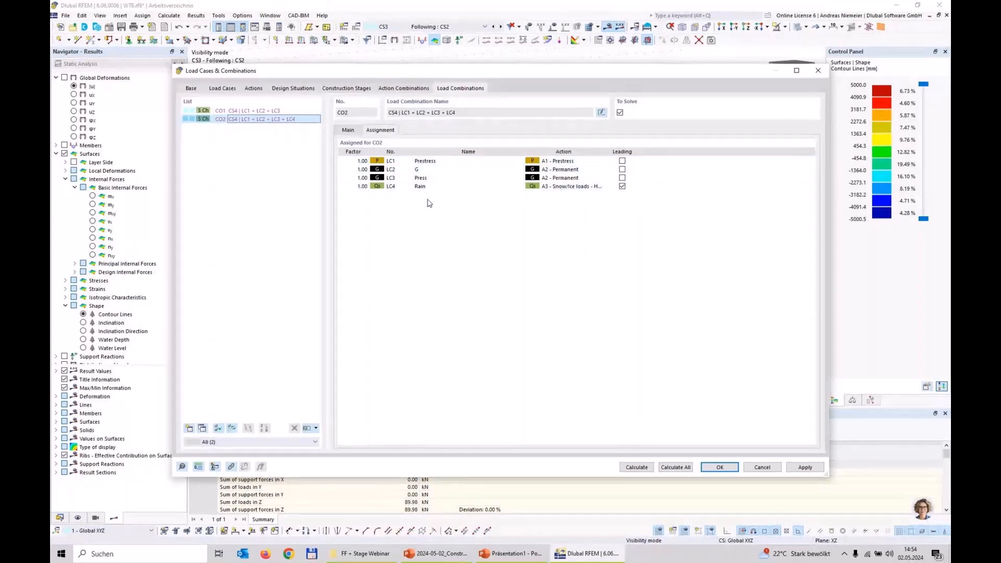
{"action": "left_click", "coordinate": [646, 468]}
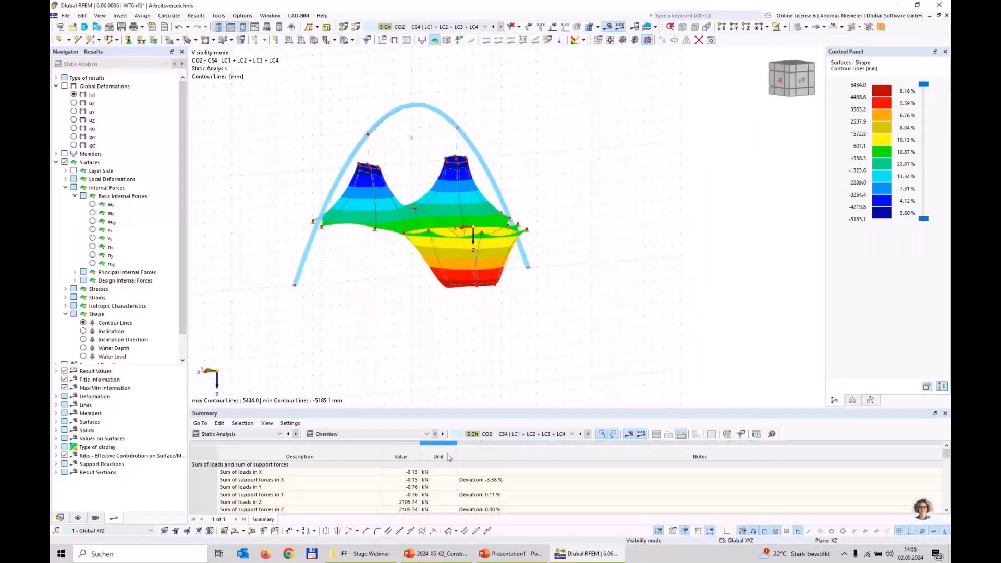
Examine the membrane's shape contour lines for CO2 at the high points and the lower funnel, from the side and obliquely.
{"action": "middle_click_drag", "start_coordinate": [505, 315], "coordinate": [425, 307], "text": "ctrl"}
{"action": "scroll", "coordinate": [377, 157], "scroll_direction": "up", "scroll_amount": 5}
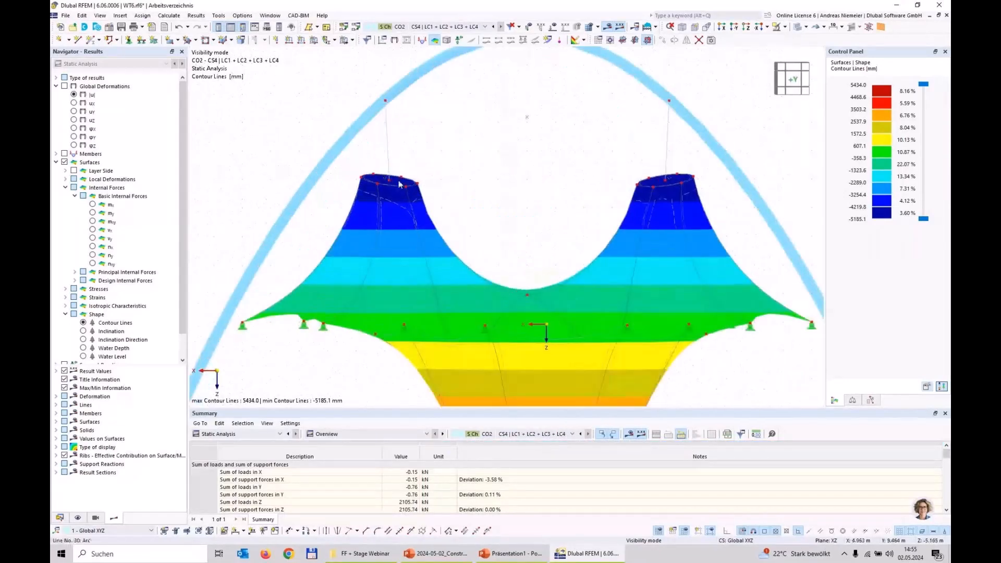
{"action": "scroll", "coordinate": [605, 177], "scroll_direction": "down", "scroll_amount": 4}
{"action": "scroll", "coordinate": [548, 298], "scroll_direction": "up", "scroll_amount": 2}
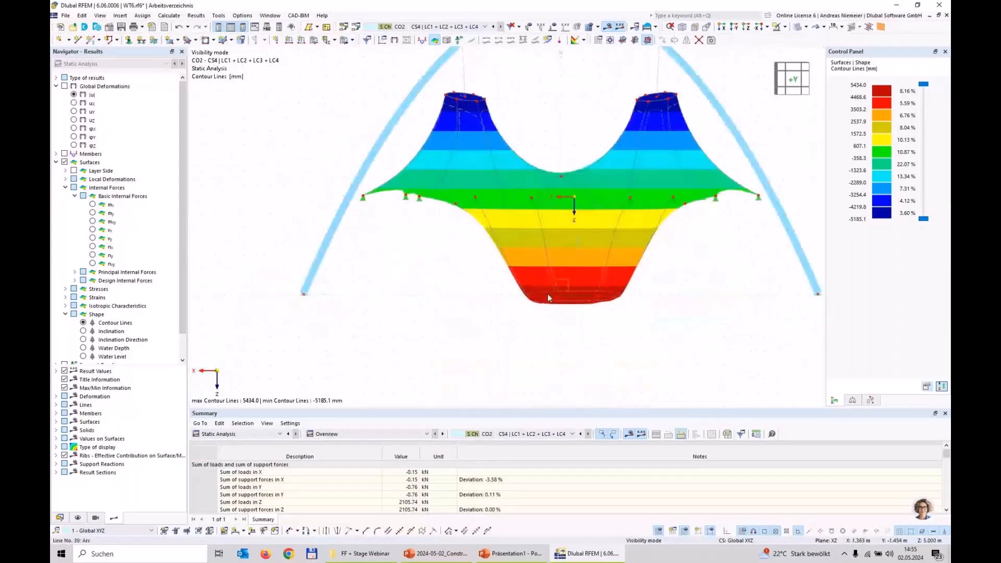
{"action": "scroll", "coordinate": [549, 298], "scroll_direction": "up", "scroll_amount": 1}
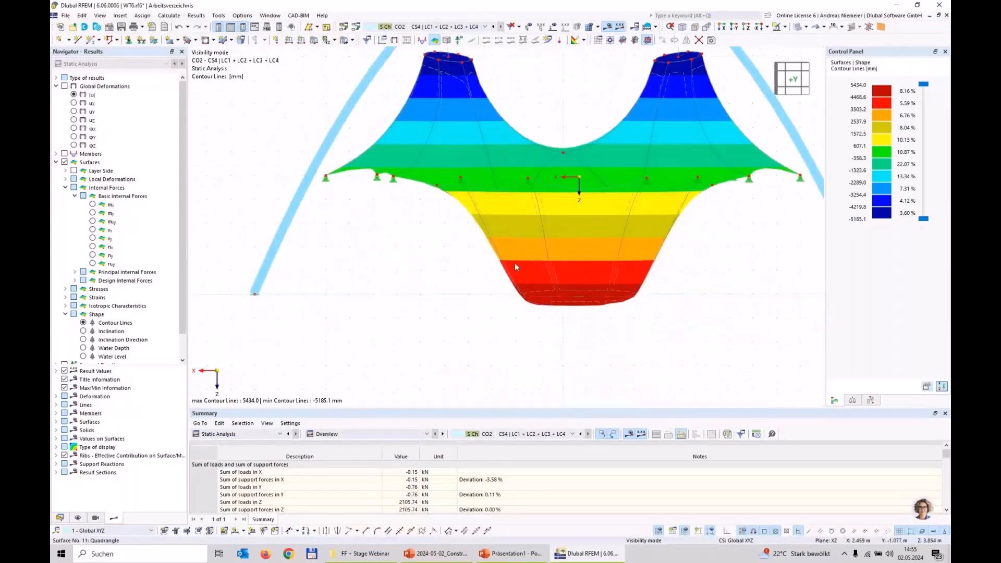
{"action": "middle_click_drag", "start_coordinate": [431, 288], "coordinate": [359, 289], "text": "ctrl"}
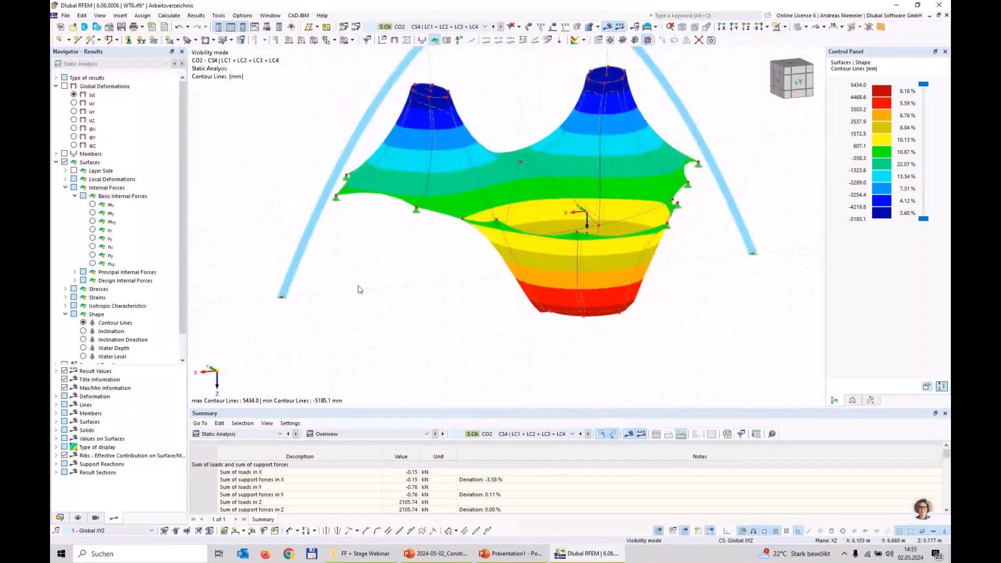
Examine the membrane's axial forces nx and ny and the directions of the principal forces n1 and n2 for CO2.
{"action": "left_click", "coordinate": [92, 247]}
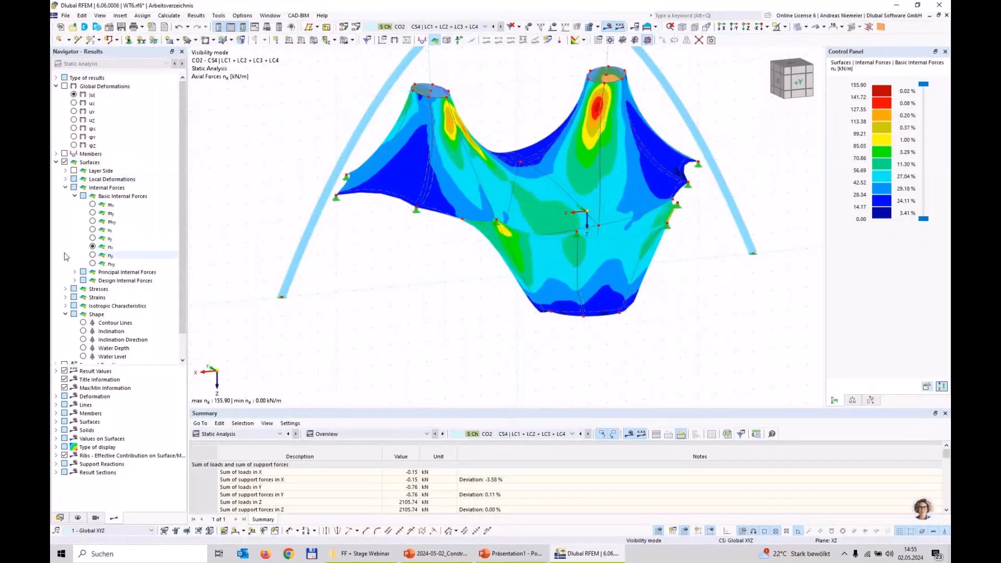
{"action": "left_click", "coordinate": [73, 273]}
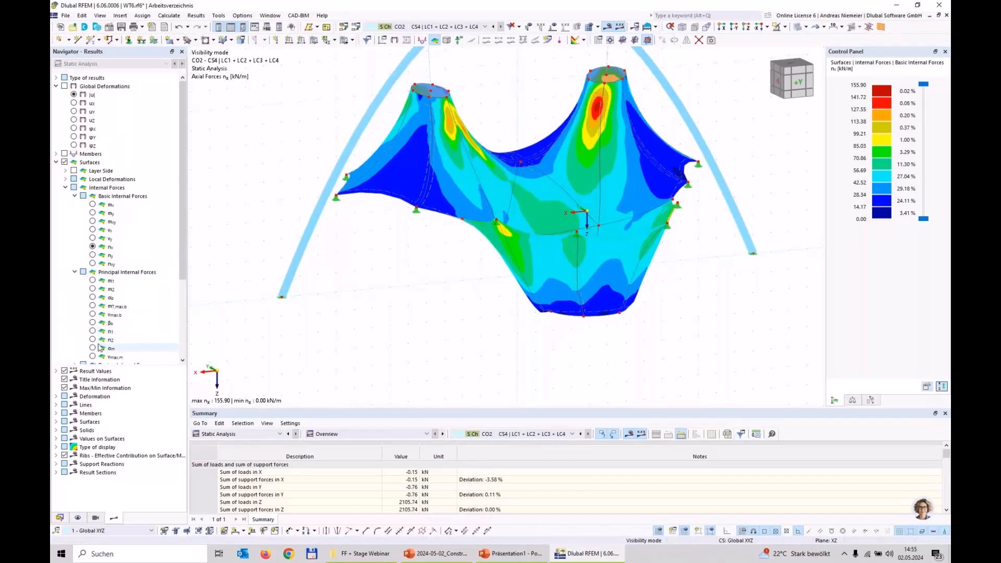
{"action": "left_click", "coordinate": [93, 348]}
{"action": "scroll", "coordinate": [562, 328], "scroll_direction": "up", "scroll_amount": 2}
{"action": "middle_click_drag", "start_coordinate": [561, 328], "coordinate": [515, 481]}
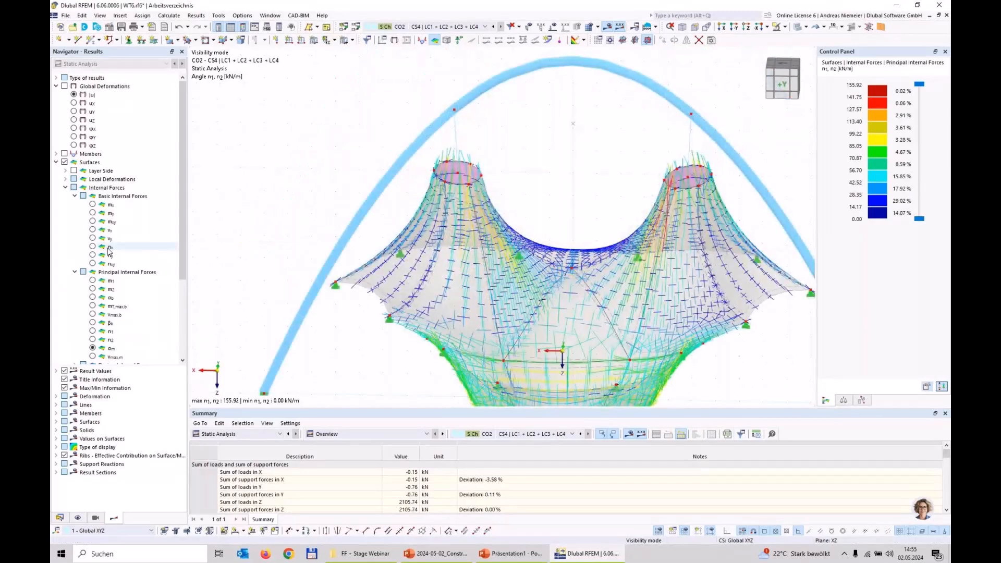
{"action": "left_click", "coordinate": [92, 255]}
{"action": "scroll", "coordinate": [326, 209], "scroll_direction": "down", "scroll_amount": 2}
{"action": "scroll", "coordinate": [468, 347], "scroll_direction": "up", "scroll_amount": 3}
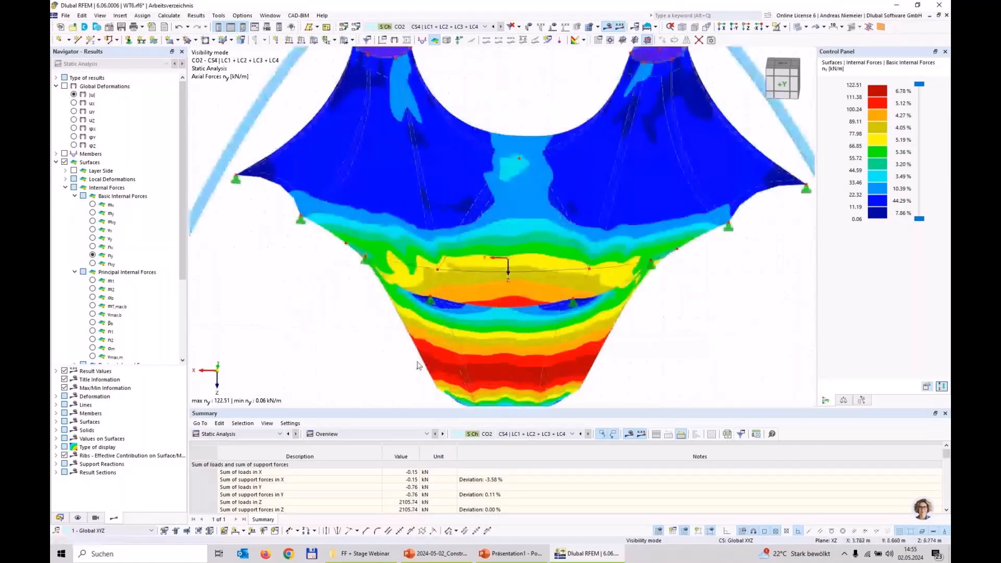
{"action": "scroll", "coordinate": [469, 360], "scroll_direction": "down", "scroll_amount": 2}
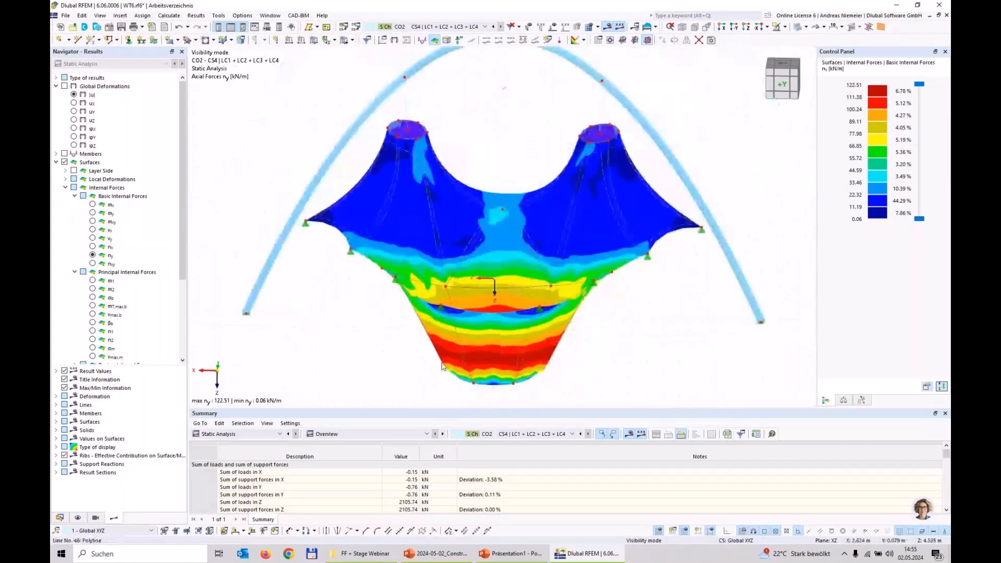
{"action": "middle_click_drag", "start_coordinate": [421, 360], "coordinate": [416, 355], "text": "ctrl"}
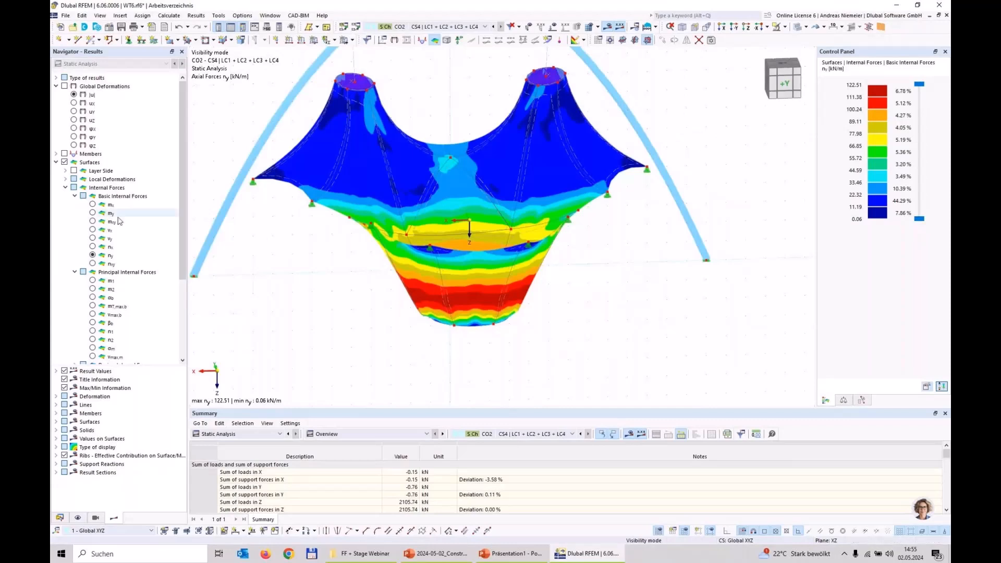
Display the shape result Water Level for CO2 and inspect the filled funnel and its rim obliquely and along the X-direction.
{"action": "scroll", "coordinate": [120, 221], "scroll_direction": "down", "scroll_amount": 3}
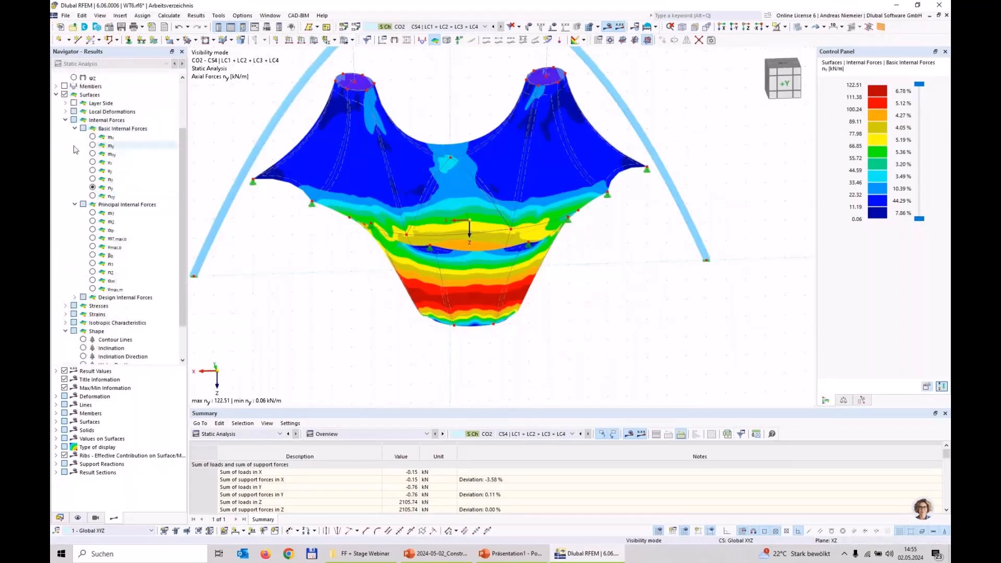
{"action": "left_click", "coordinate": [75, 129]}
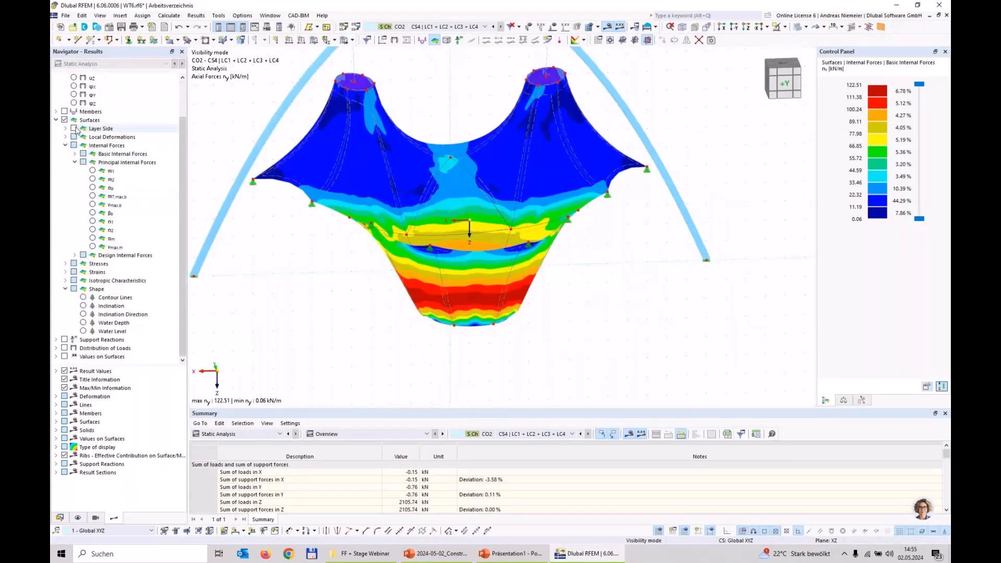
{"action": "left_click", "coordinate": [84, 331]}
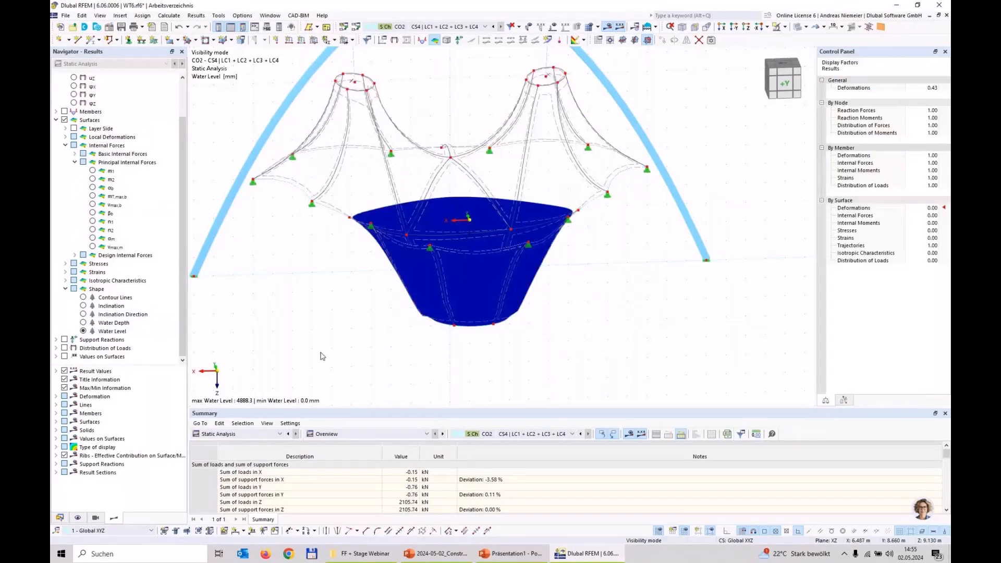
{"action": "middle_click_drag", "start_coordinate": [320, 325], "coordinate": [472, 255], "text": "ctrl"}
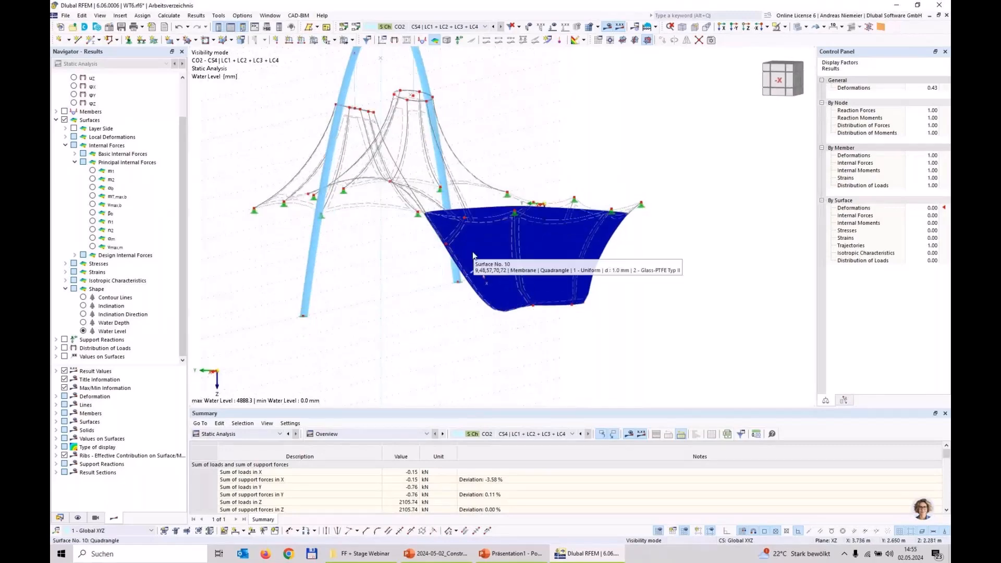
{"action": "key", "text": "ctrl+1"}
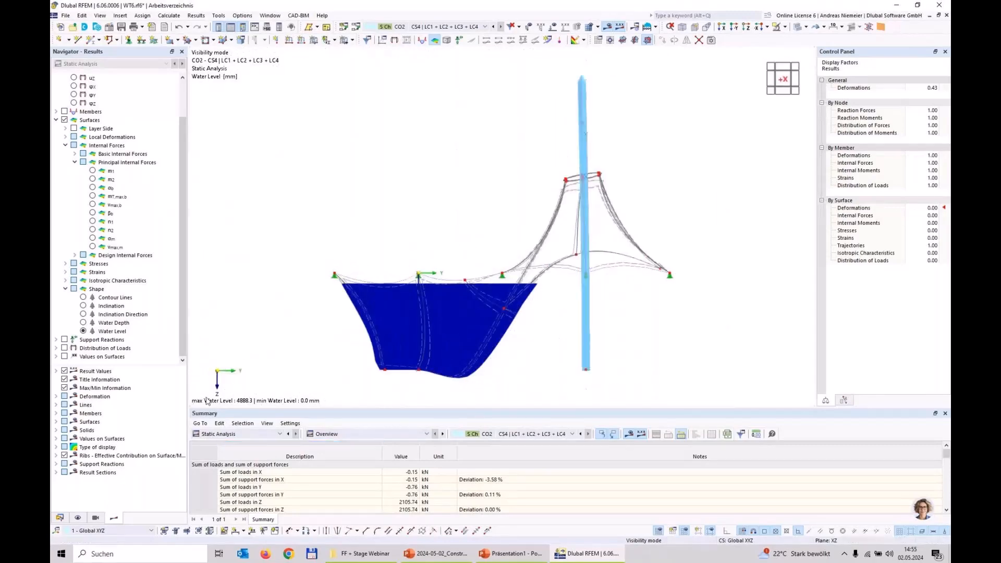
{"action": "scroll", "coordinate": [340, 342], "scroll_direction": "up", "scroll_amount": 2}
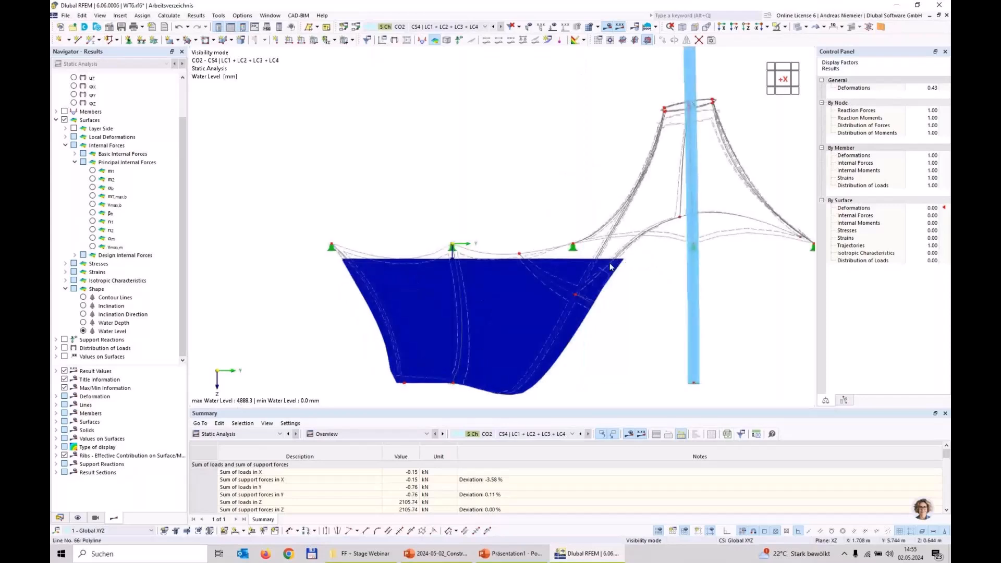
{"action": "scroll", "coordinate": [404, 260], "scroll_direction": "up", "scroll_amount": 3}
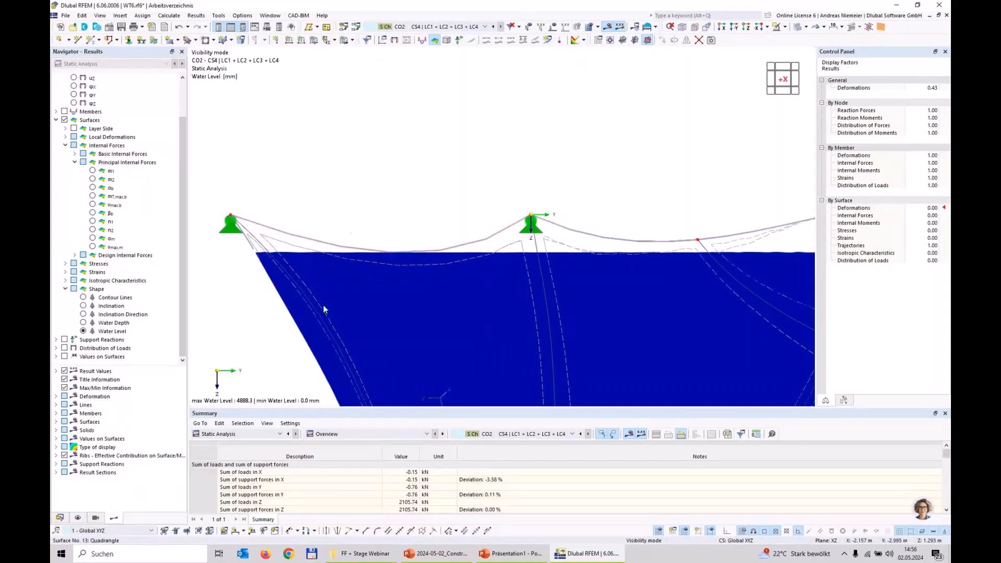
{"action": "scroll", "coordinate": [343, 224], "scroll_direction": "down", "scroll_amount": 2}
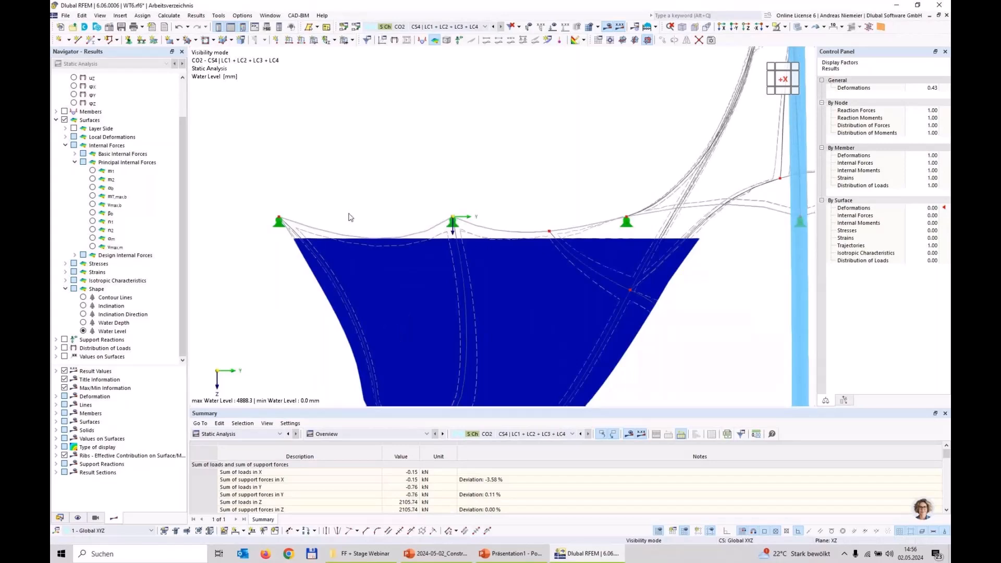
{"action": "scroll", "coordinate": [351, 229], "scroll_direction": "down", "scroll_amount": 3}
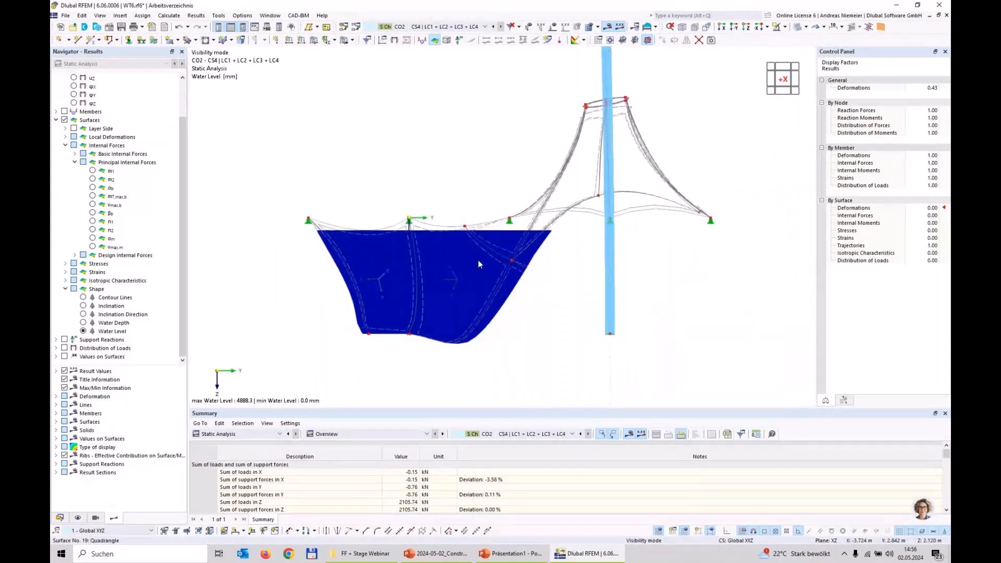
Display the Water Depth result for CO2 and inspect its distribution in the funnel from an oblique view.
{"action": "left_click", "coordinate": [83, 324]}
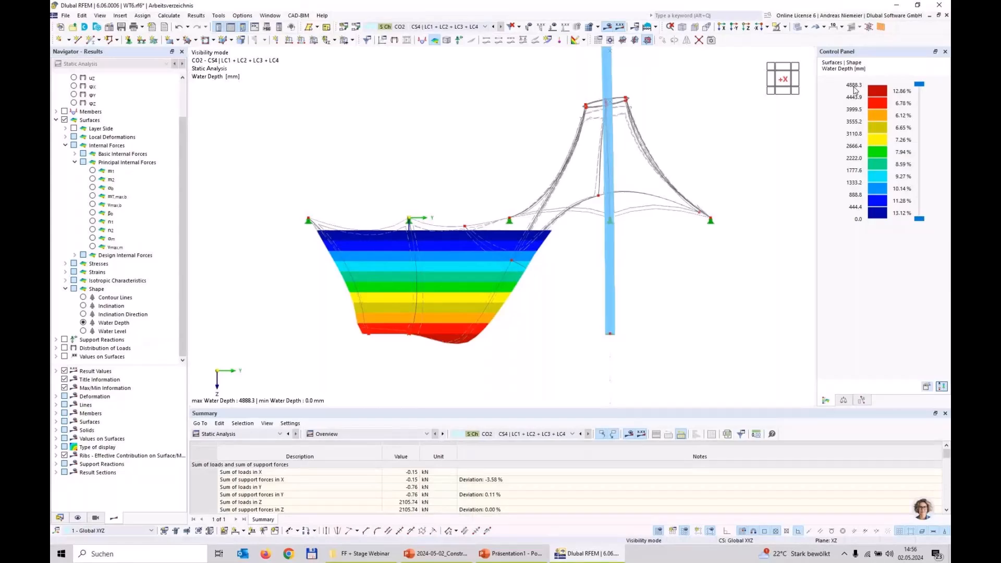
{"action": "middle_click_drag", "start_coordinate": [357, 168], "coordinate": [629, 149], "text": "ctrl"}
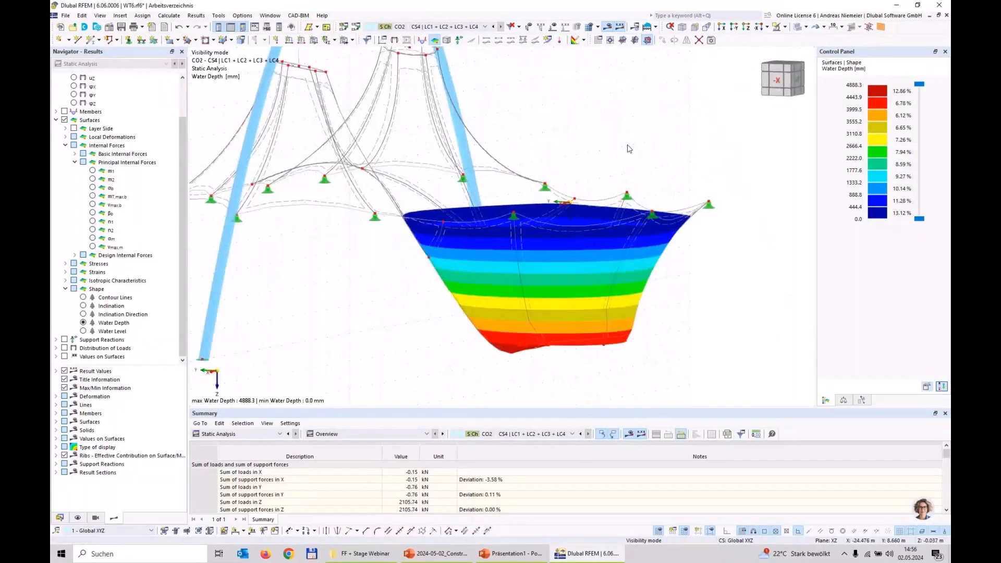
{"action": "scroll", "coordinate": [472, 316], "scroll_direction": "down", "scroll_amount": 3}
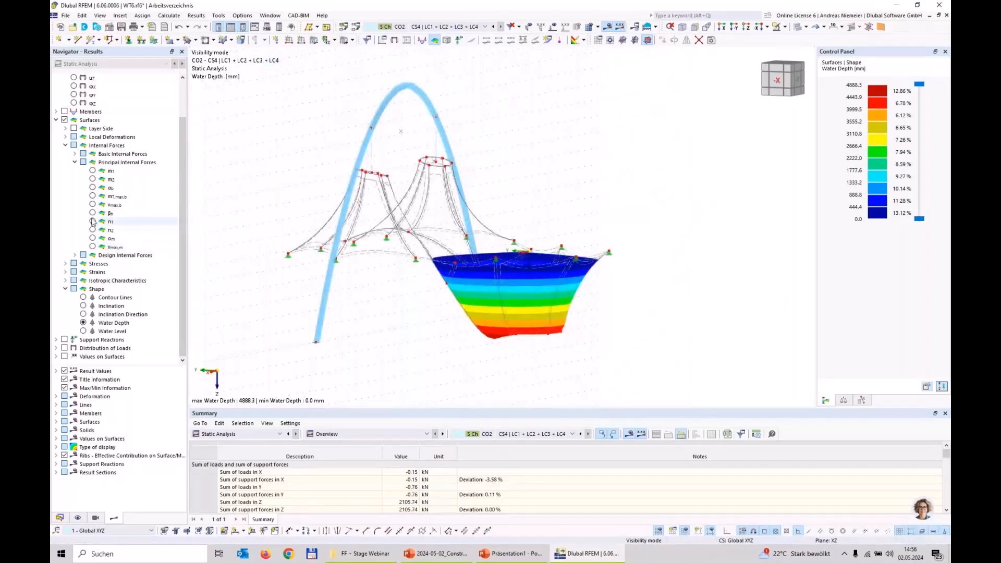
Compare the basic internal forces nx and ny of the membrane under the water-filled funnel.
{"action": "left_click", "coordinate": [75, 162]}
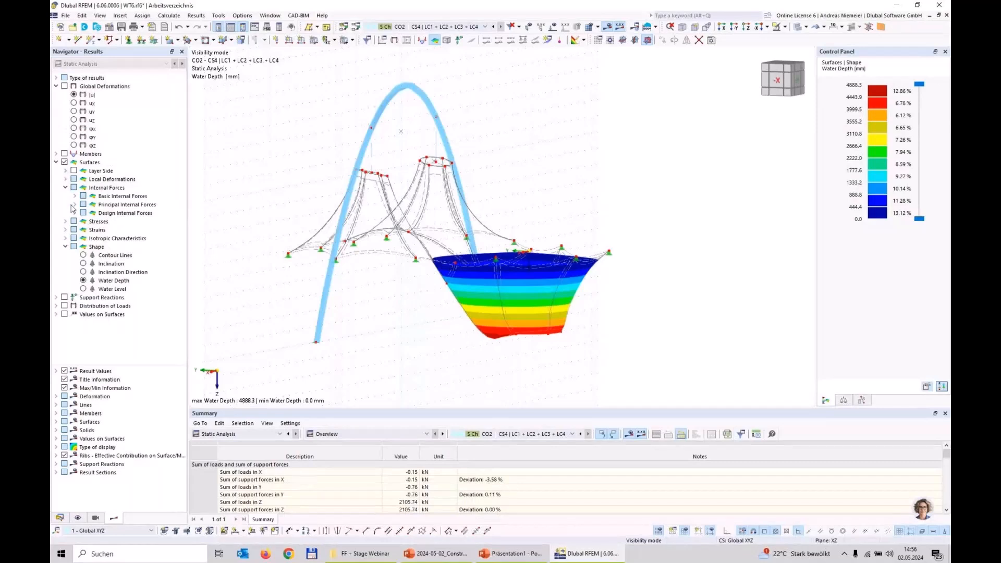
{"action": "left_click", "coordinate": [75, 196]}
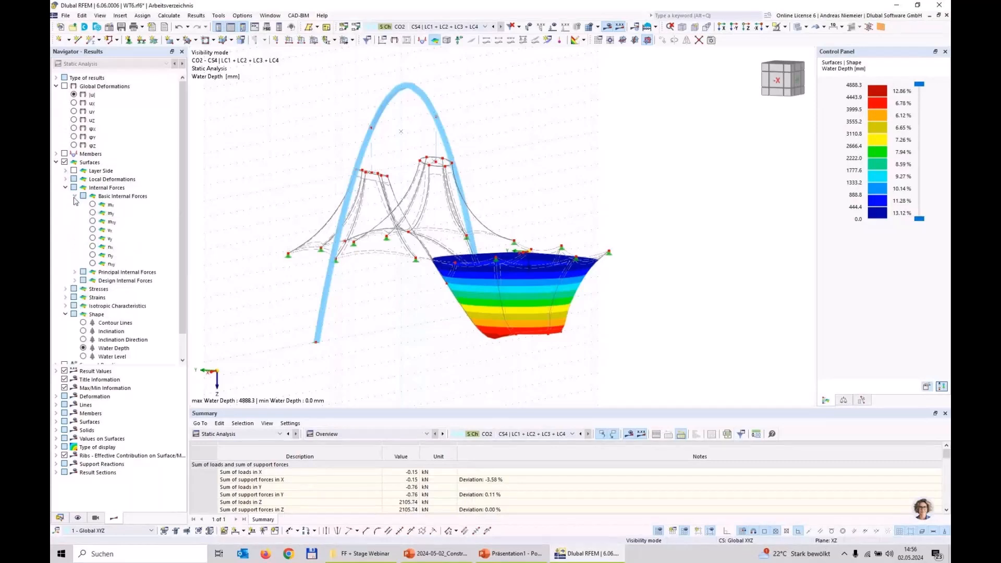
{"action": "left_click", "coordinate": [92, 247]}
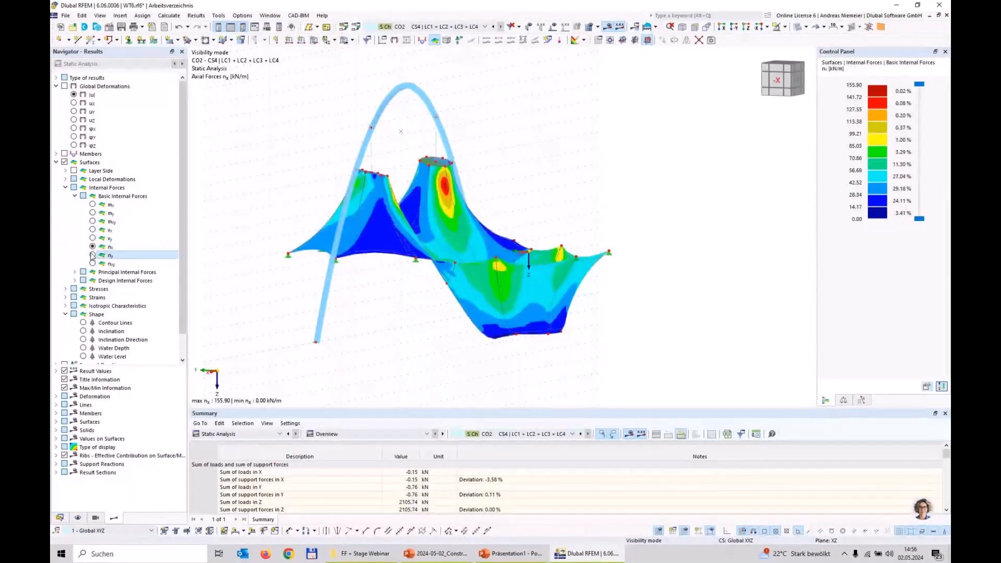
{"action": "left_click", "coordinate": [92, 255]}
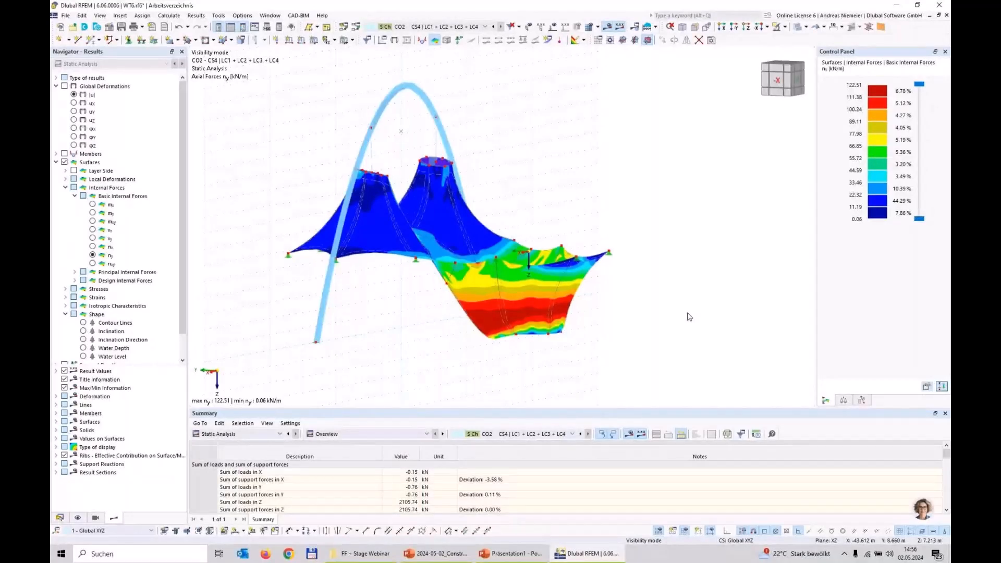
Edit the ponding surface set load in LC4 - Rain to an amount of precipitation of 120 mm/m² and accept deleting the affected results.
{"action": "left_click", "coordinate": [59, 518]}
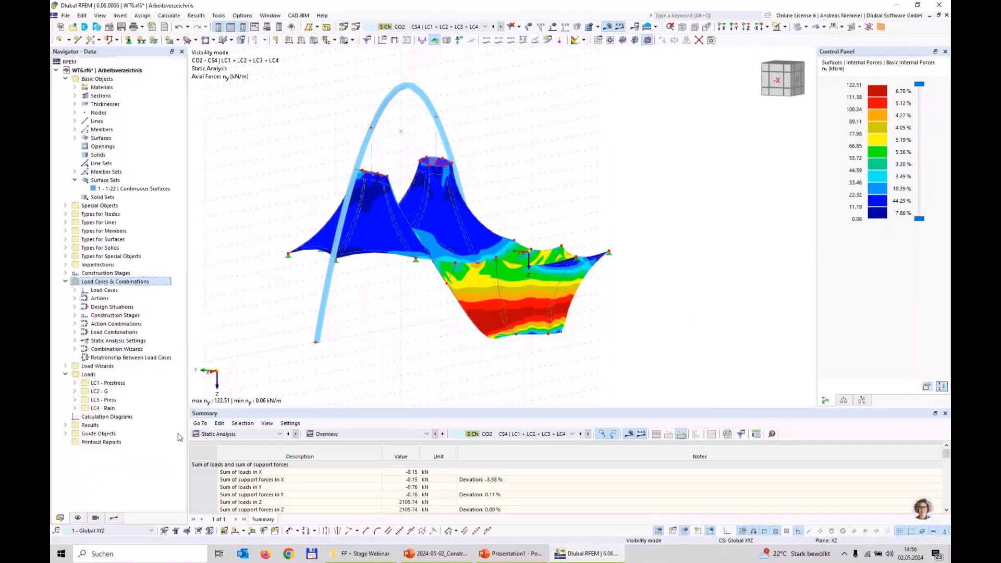
{"action": "left_click", "coordinate": [75, 409]}
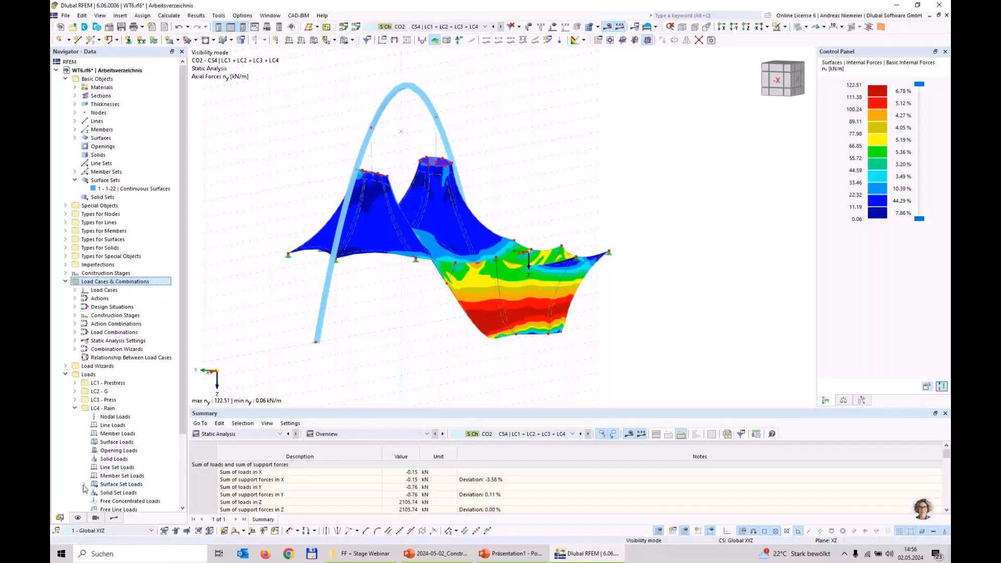
{"action": "left_click", "coordinate": [84, 485]}
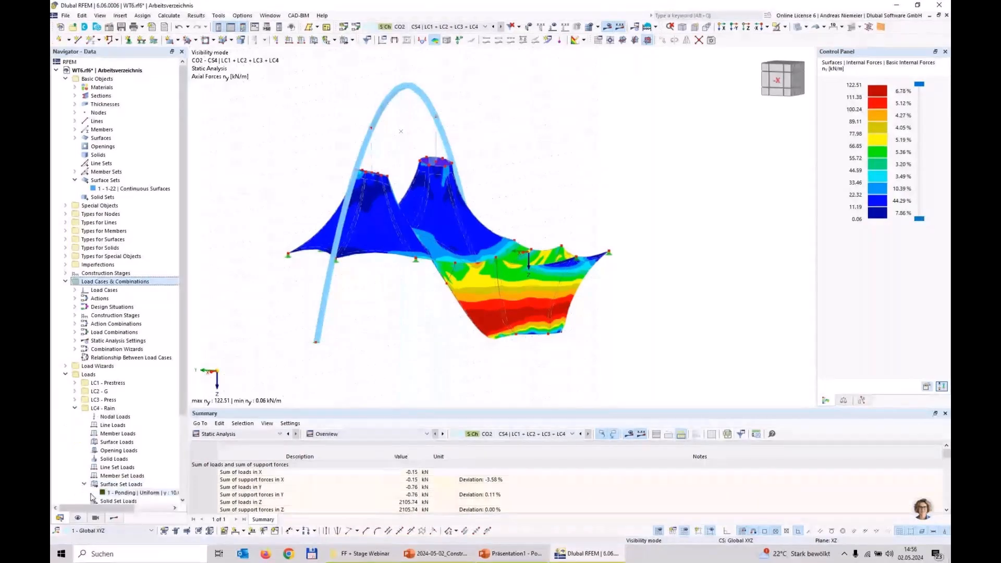
{"action": "double_click", "coordinate": [125, 495]}
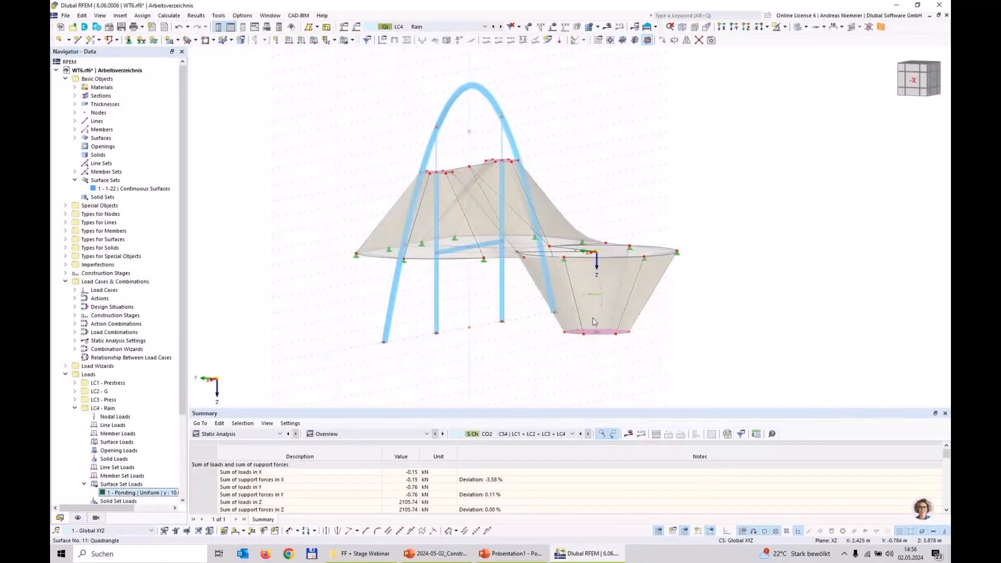
{"action": "right_click", "coordinate": [128, 493]}
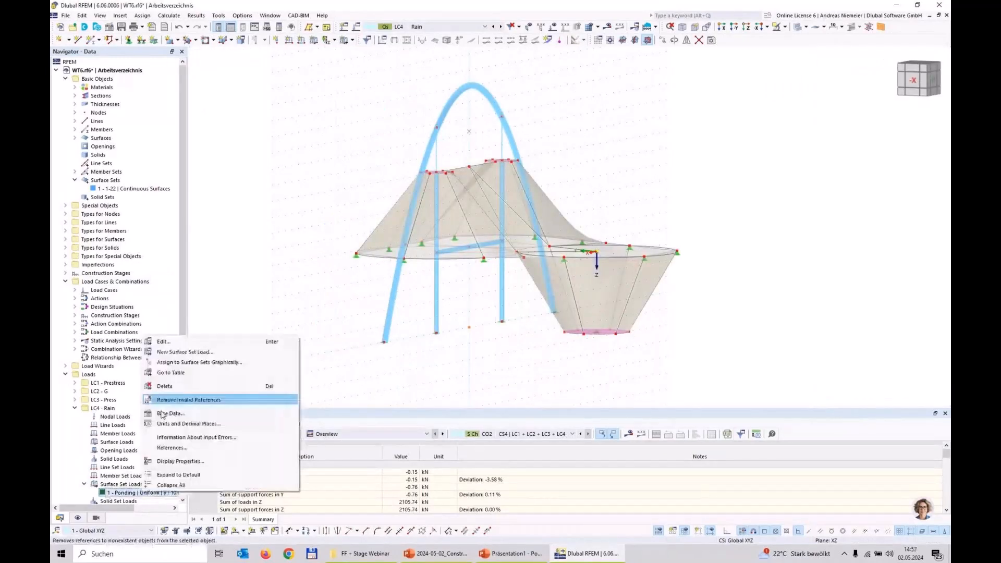
{"action": "left_click", "coordinate": [156, 344]}
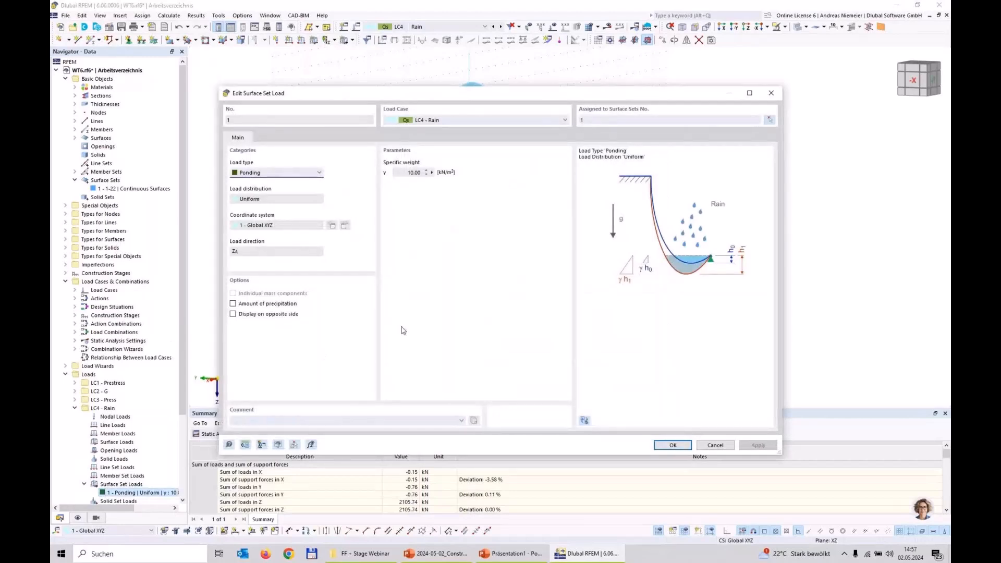
{"action": "left_click", "coordinate": [233, 303]}
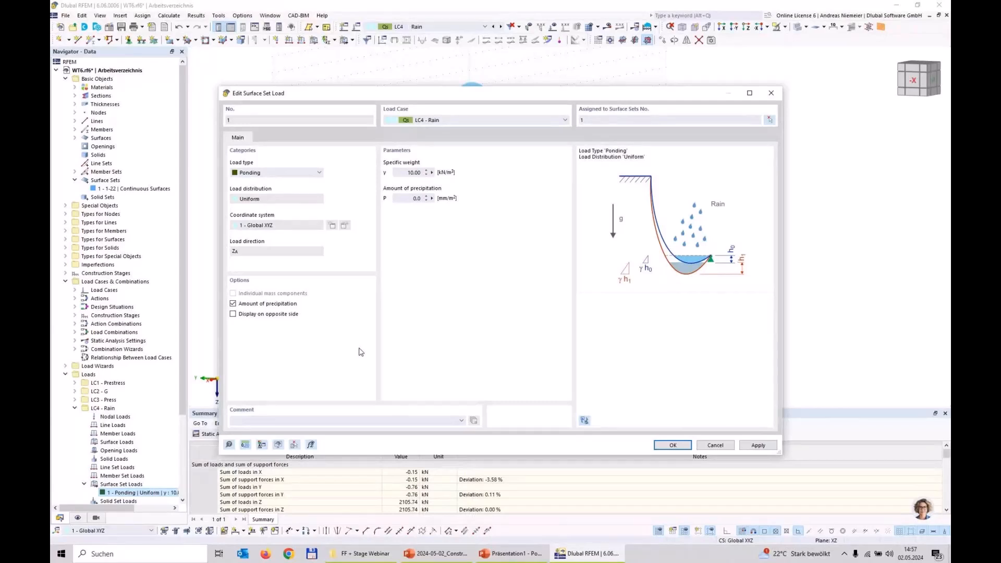
{"action": "left_click", "coordinate": [415, 198]}
{"action": "type", "text": "120"}
{"action": "left_click", "coordinate": [673, 445]}
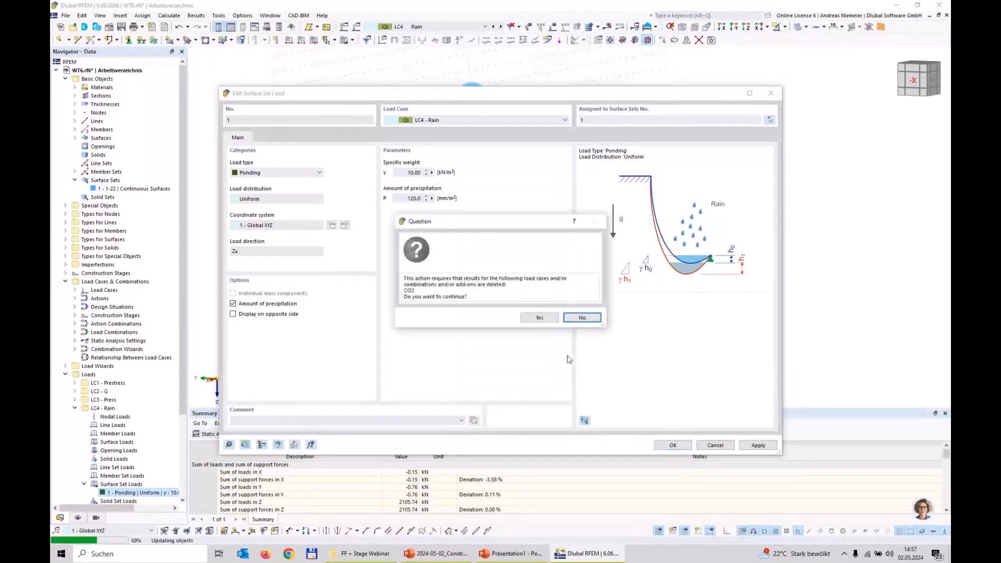
{"action": "left_click", "coordinate": [541, 318]}
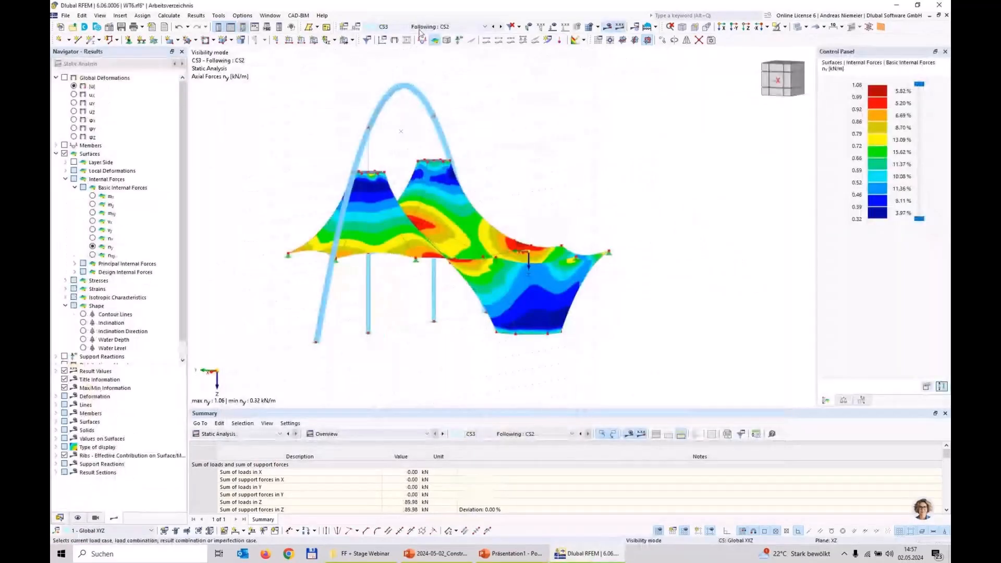
Make construction stage CS4 the current loading and calculate it.
{"action": "left_click", "coordinate": [422, 26]}
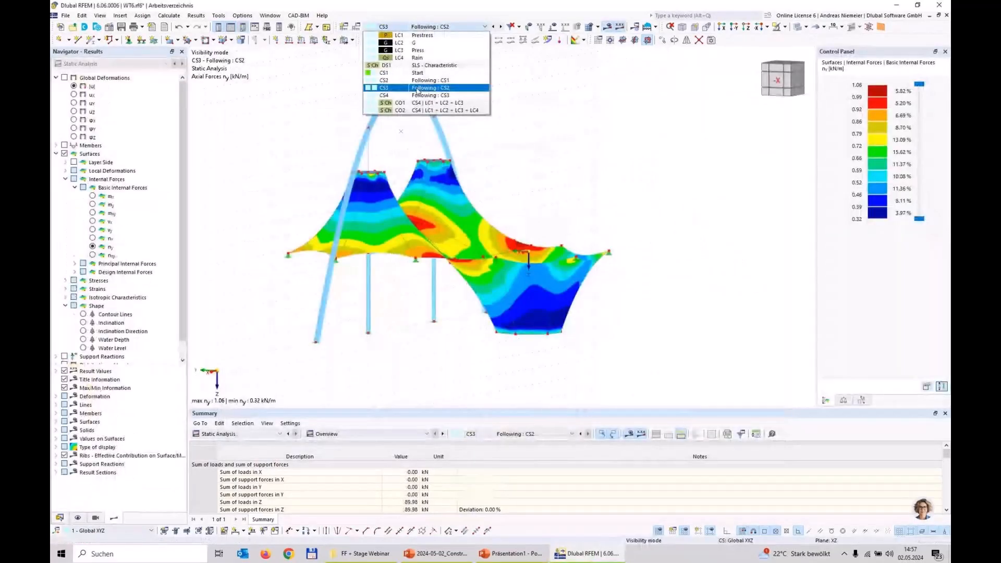
{"action": "left_click", "coordinate": [417, 95]}
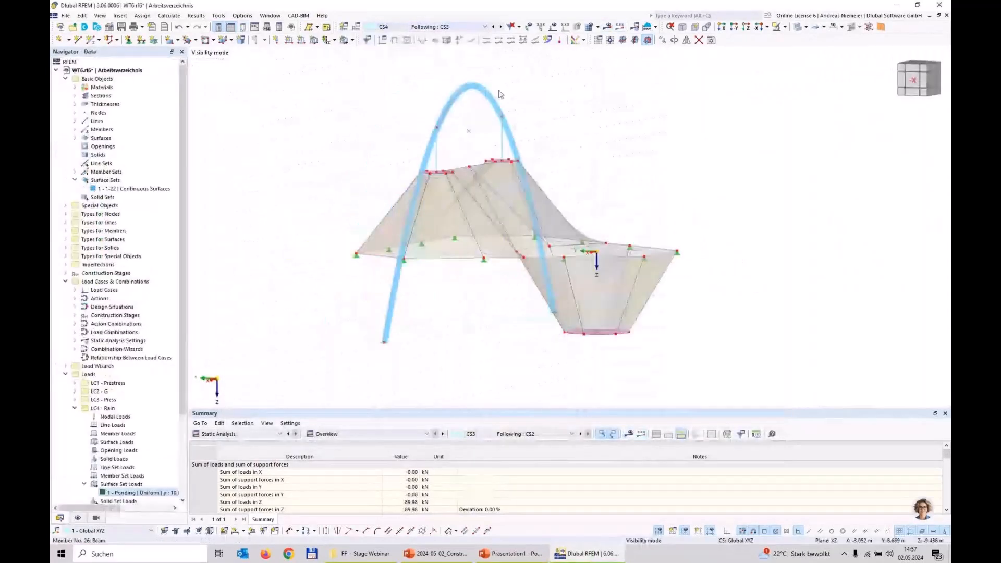
{"action": "left_click", "coordinate": [608, 27]}
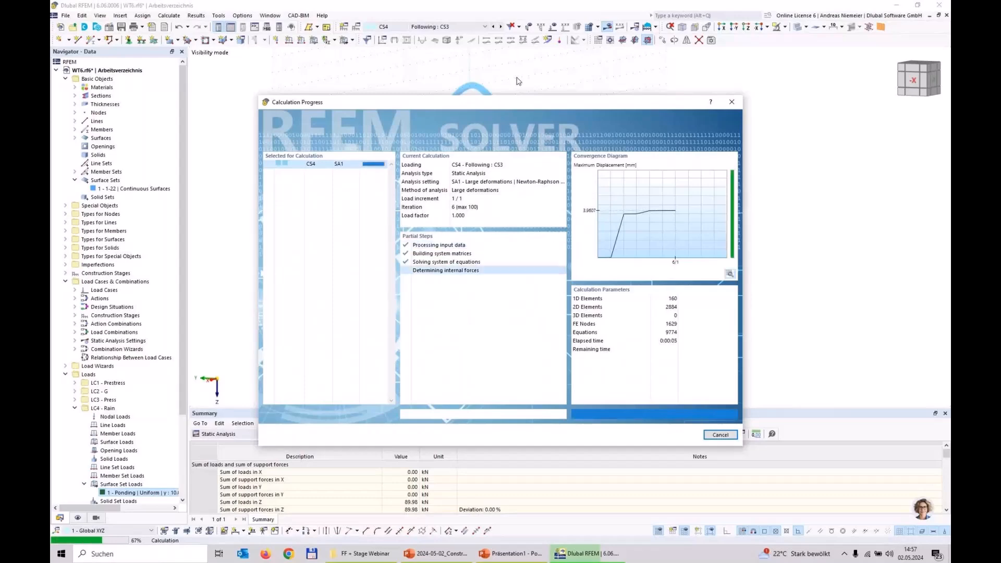
Show the CO2 results and compare the basic internal forces ny and nx in the membrane from an oblique view.
{"action": "left_click", "coordinate": [448, 27]}
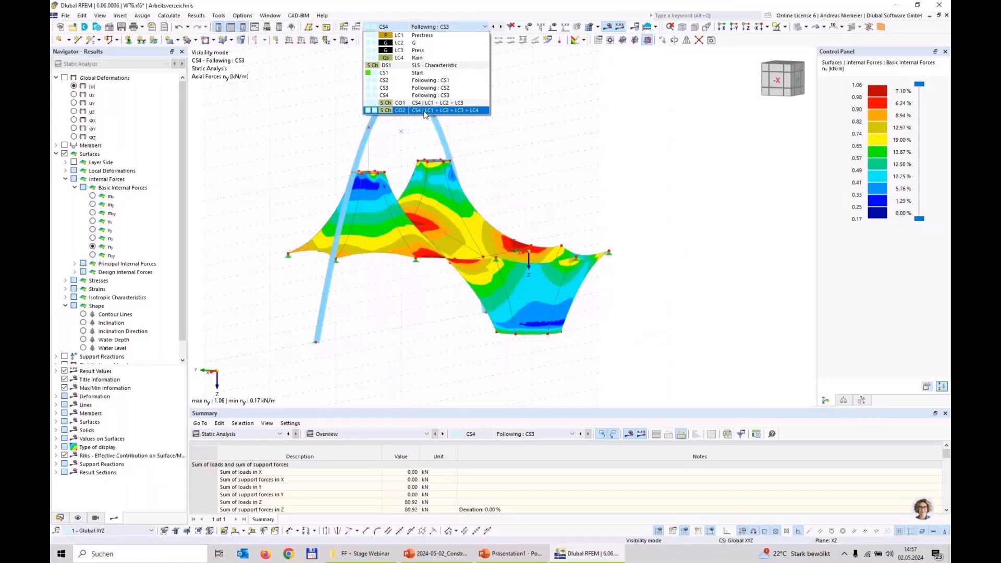
{"action": "left_click", "coordinate": [425, 111]}
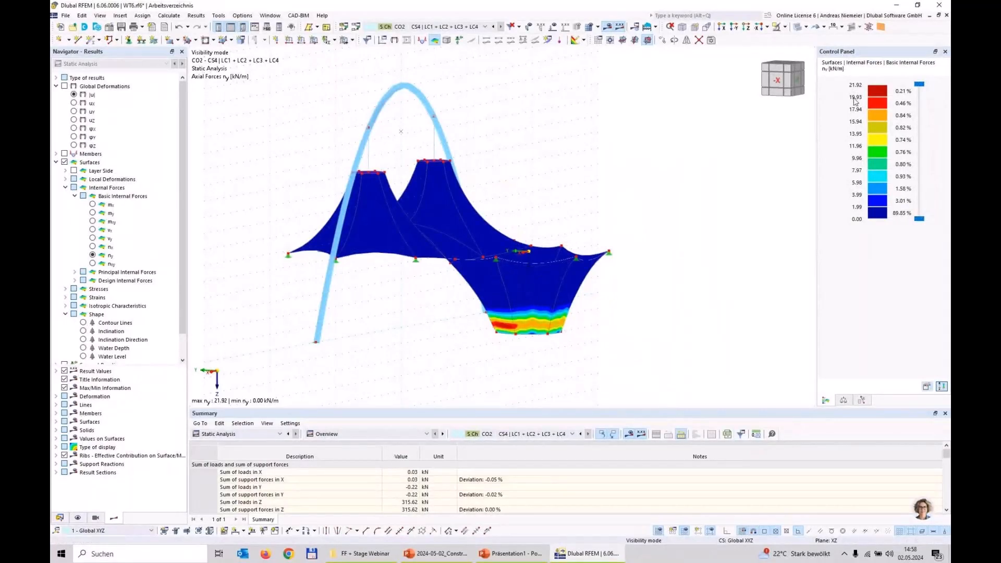
{"action": "middle_click_drag", "start_coordinate": [627, 183], "coordinate": [529, 200]}
{"action": "scroll", "coordinate": [617, 194], "scroll_direction": "down", "scroll_amount": 1}
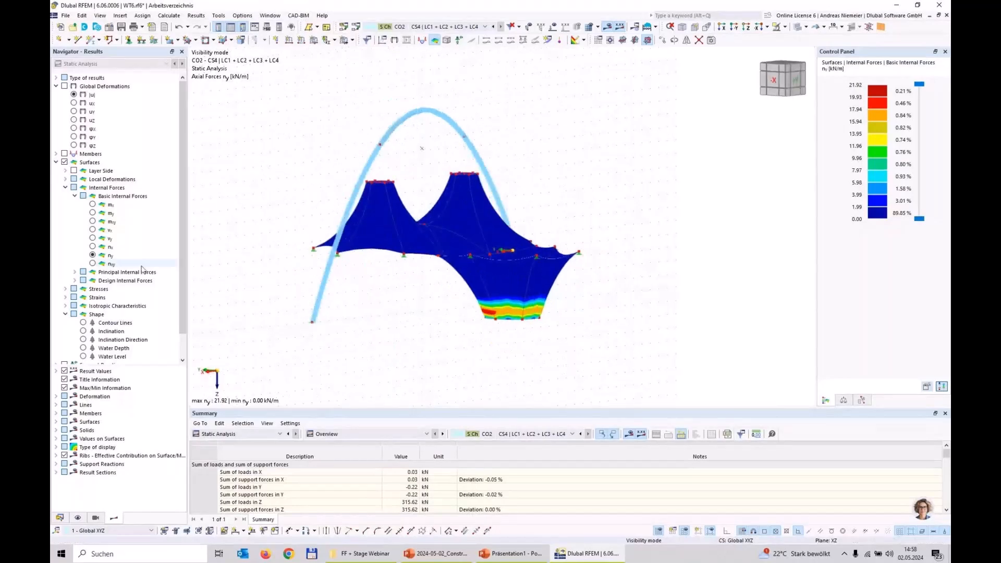
{"action": "left_click", "coordinate": [93, 247]}
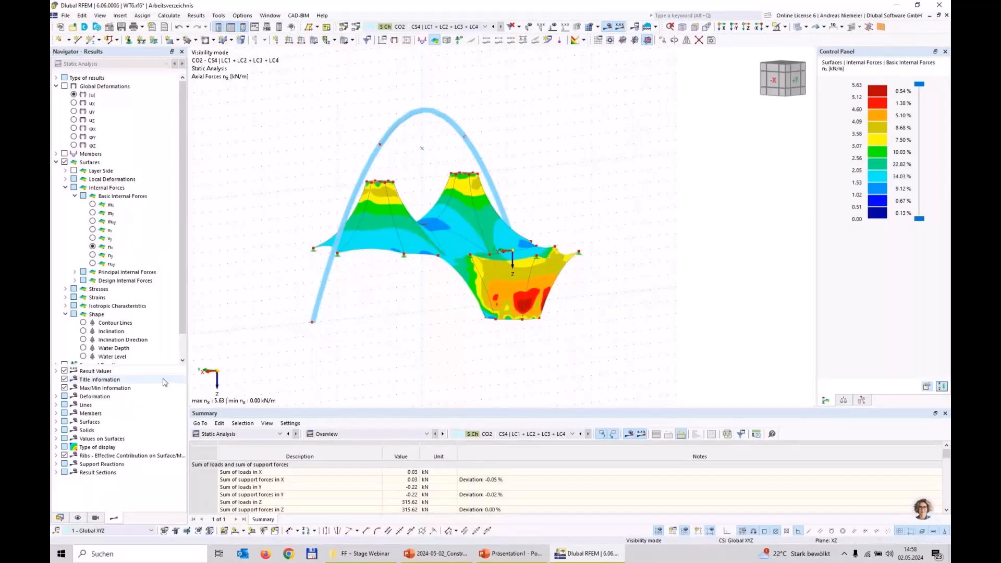
Display the Water Level and Water Depth results for CO2 and inspect the water depth in the funnel from above and obliquely.
{"action": "left_click", "coordinate": [83, 357]}
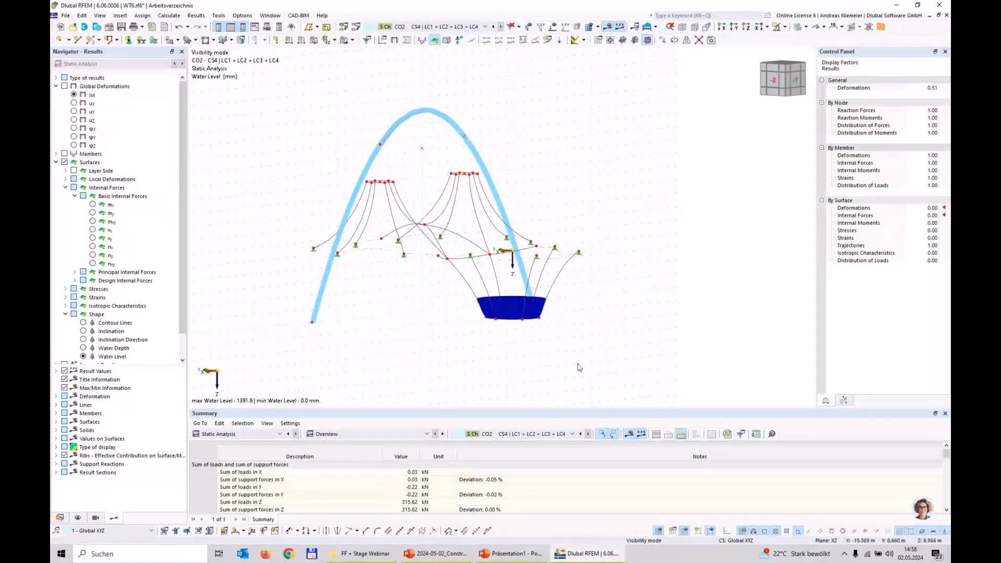
{"action": "left_click", "coordinate": [112, 348]}
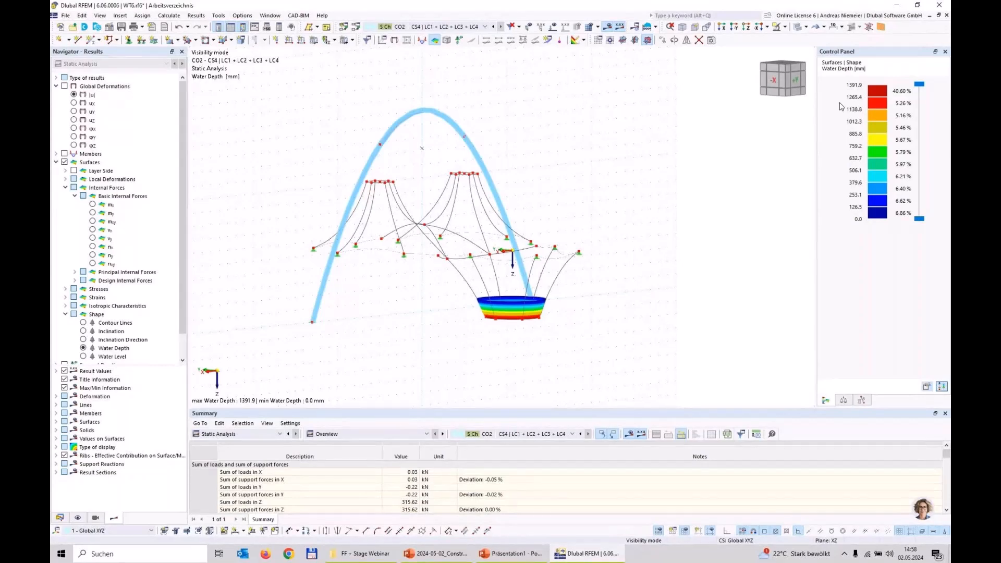
{"action": "left_click", "coordinate": [746, 26]}
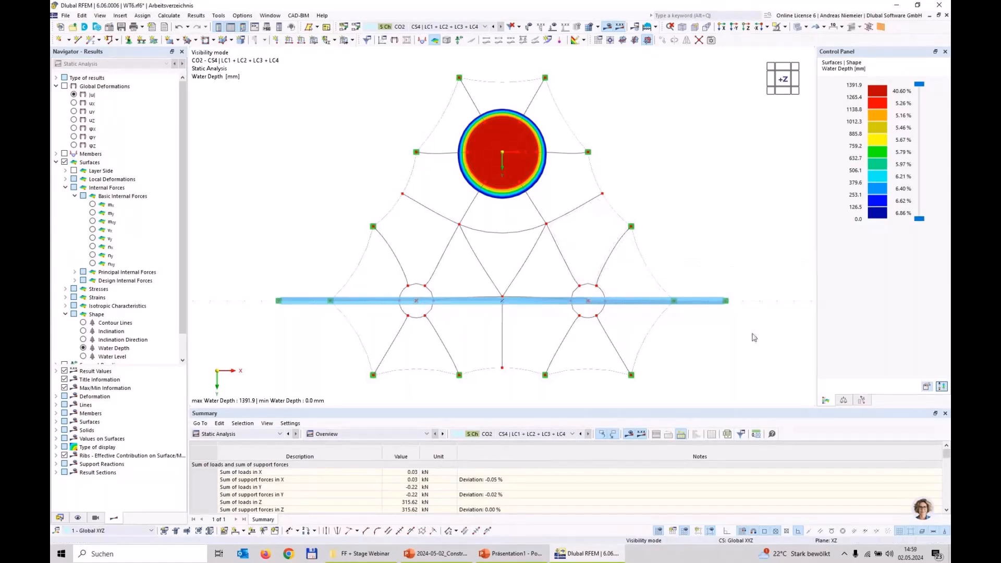
{"action": "middle_click_drag", "start_coordinate": [762, 233], "coordinate": [336, 283], "text": "ctrl"}
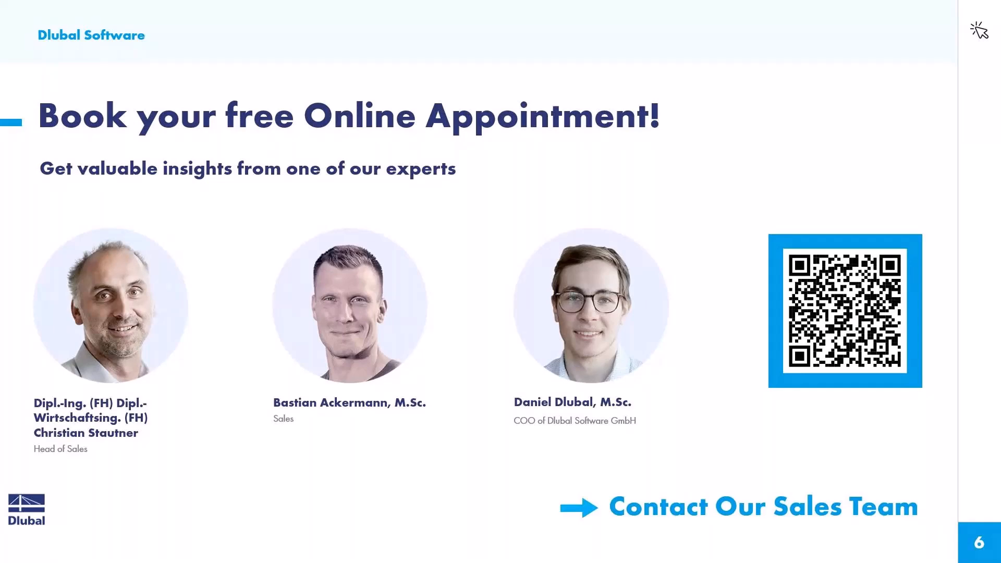
Switch to the Dlubal website in Chrome and open the Webinars page of the Events section.
{"action": "key", "text": "alt+Tab"}
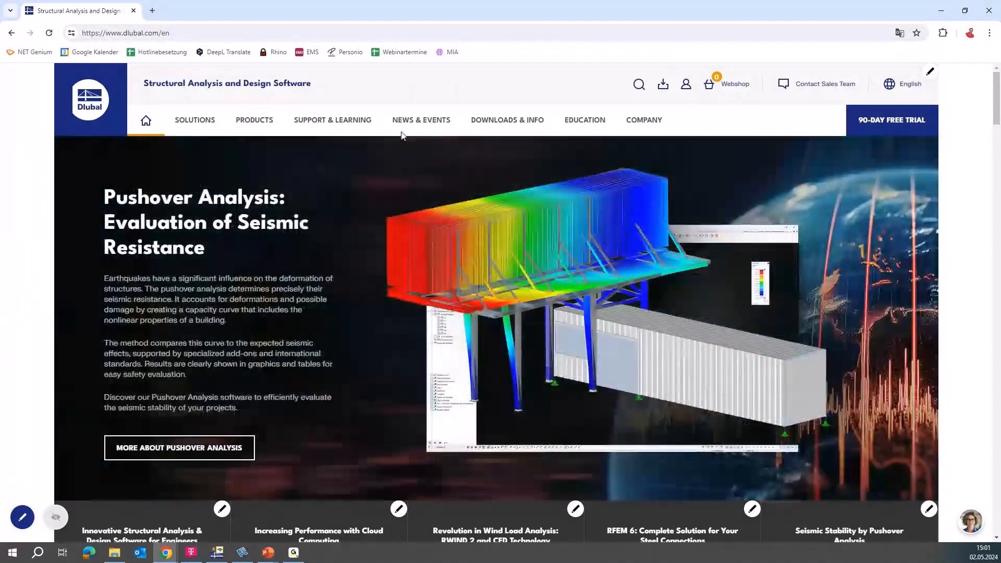
{"action": "mouse_move", "coordinate": [400, 125]}
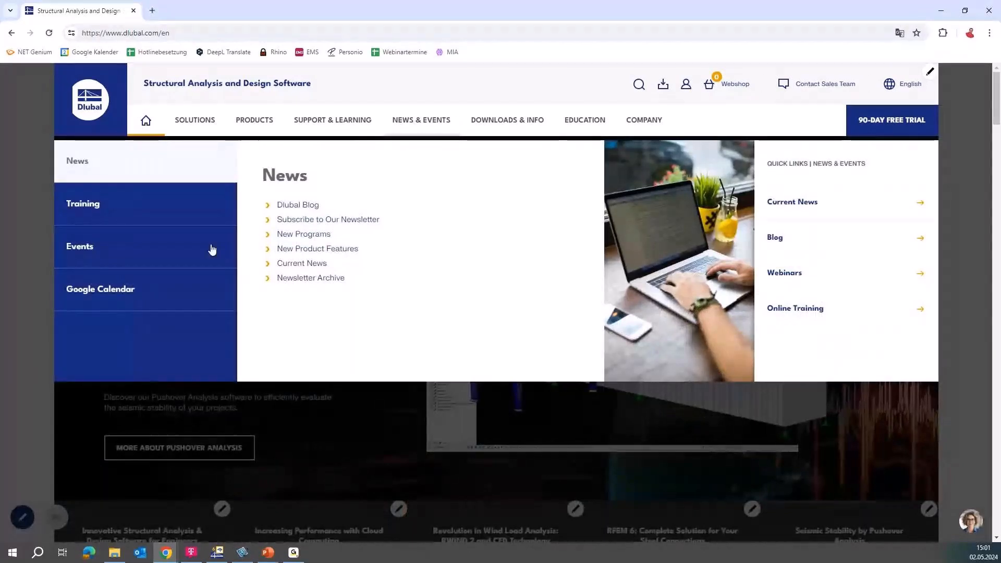
{"action": "mouse_move", "coordinate": [92, 252]}
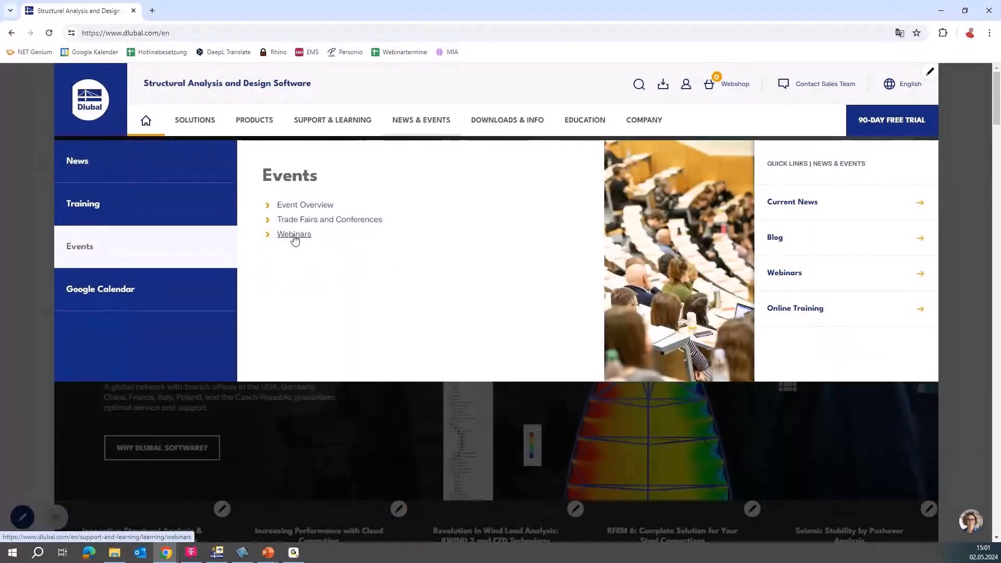
{"action": "left_click", "coordinate": [294, 234]}
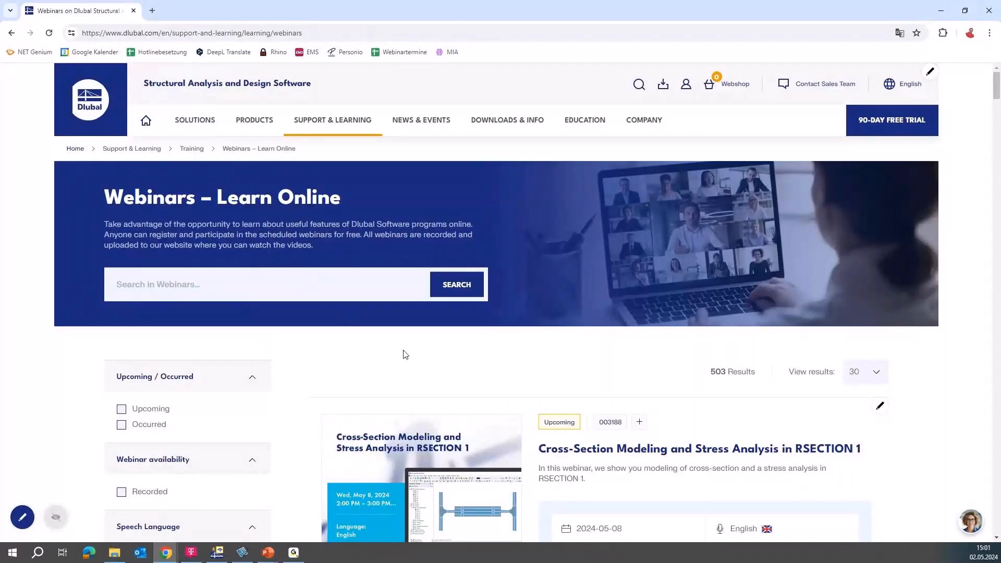
Look through the upcoming webinars, filter the list to Occurred and bring up the entry "Construction Stages in Membrane Structures with RFEM 6".
{"action": "scroll", "coordinate": [406, 355], "scroll_direction": "down", "scroll_amount": 2}
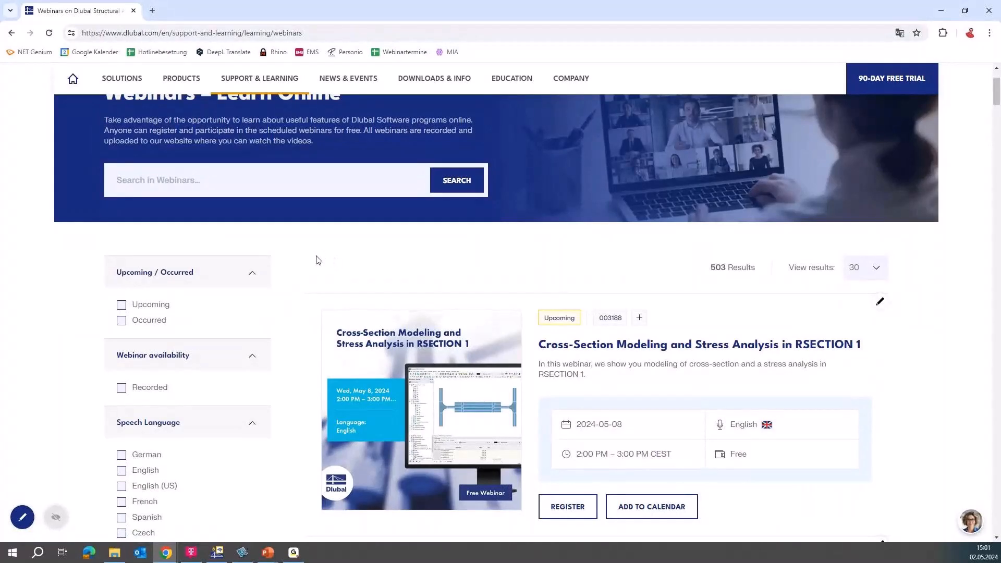
{"action": "scroll", "coordinate": [313, 260], "scroll_direction": "down", "scroll_amount": 1}
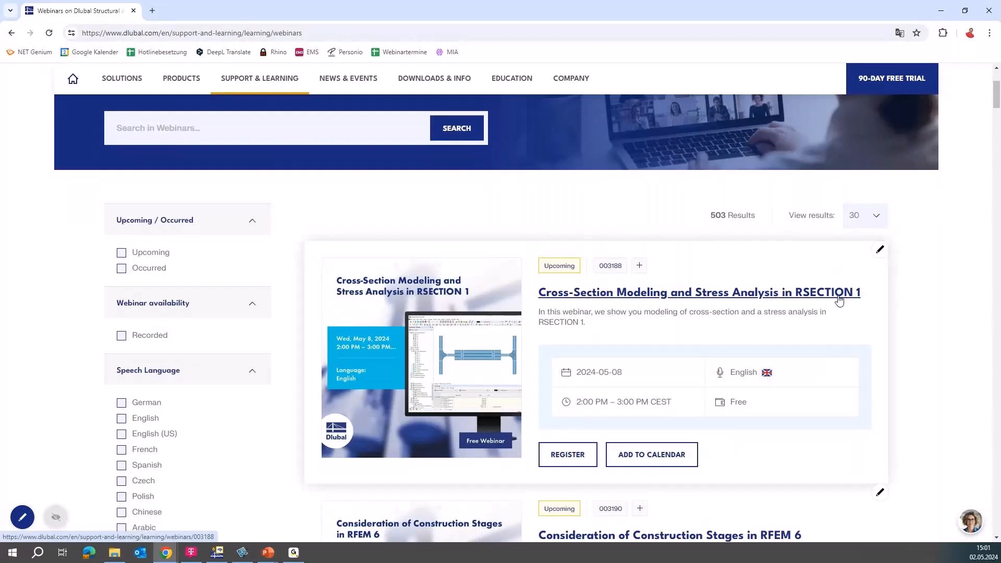
{"action": "left_click", "coordinate": [143, 269]}
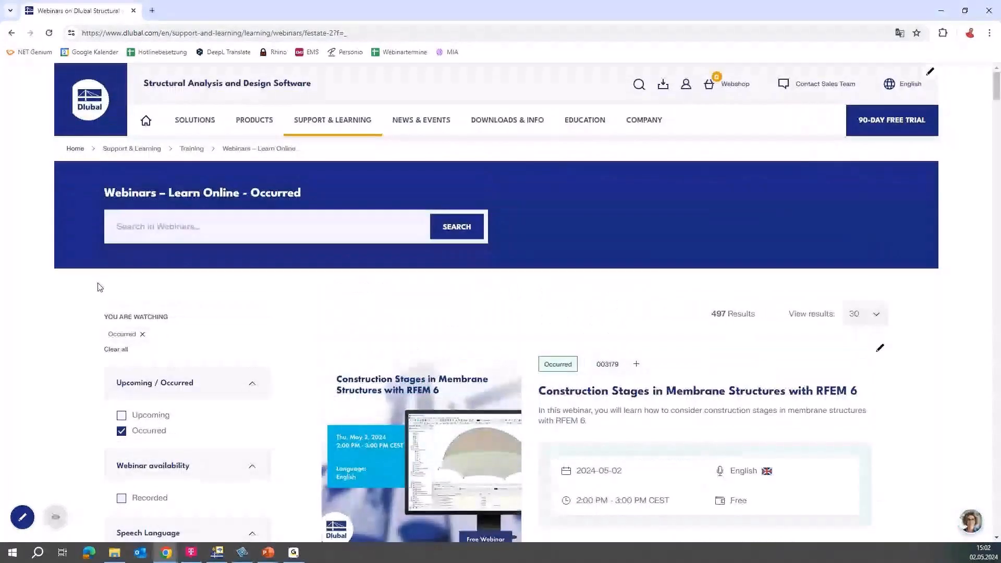
{"action": "scroll", "coordinate": [100, 287], "scroll_direction": "down", "scroll_amount": 1}
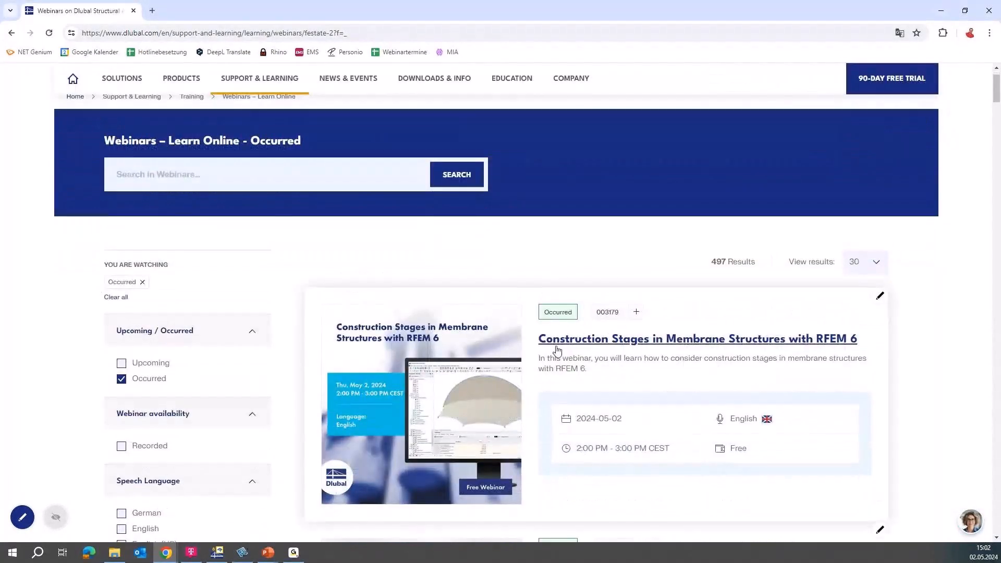